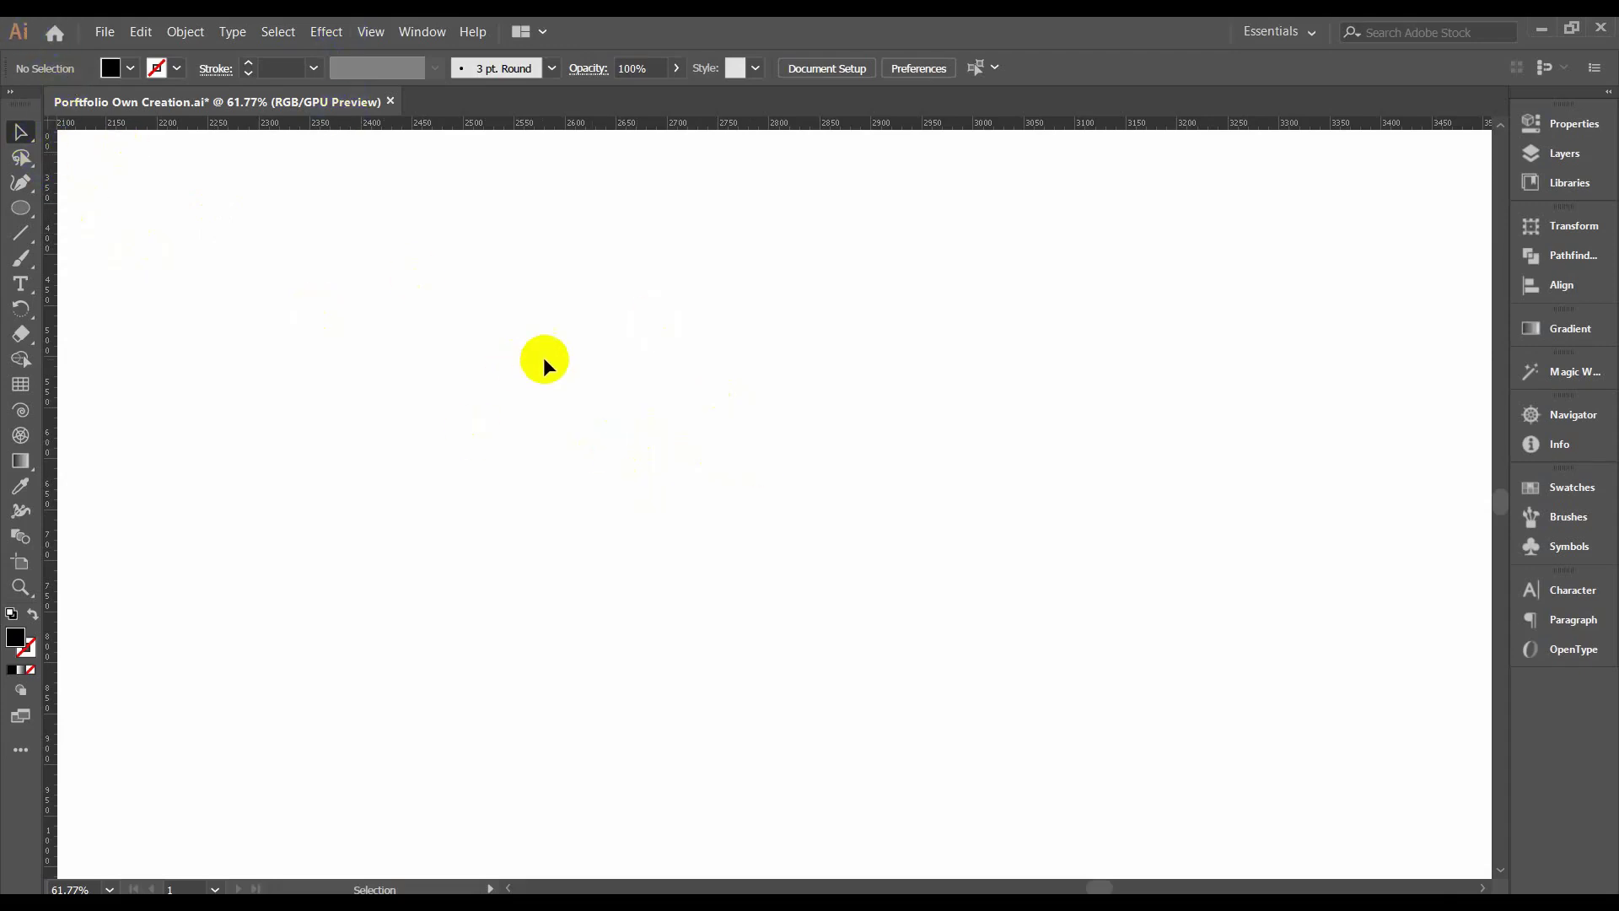
Add a text line reading 'Adobe Illustrator CC 2019' on the artboard.
key("t")
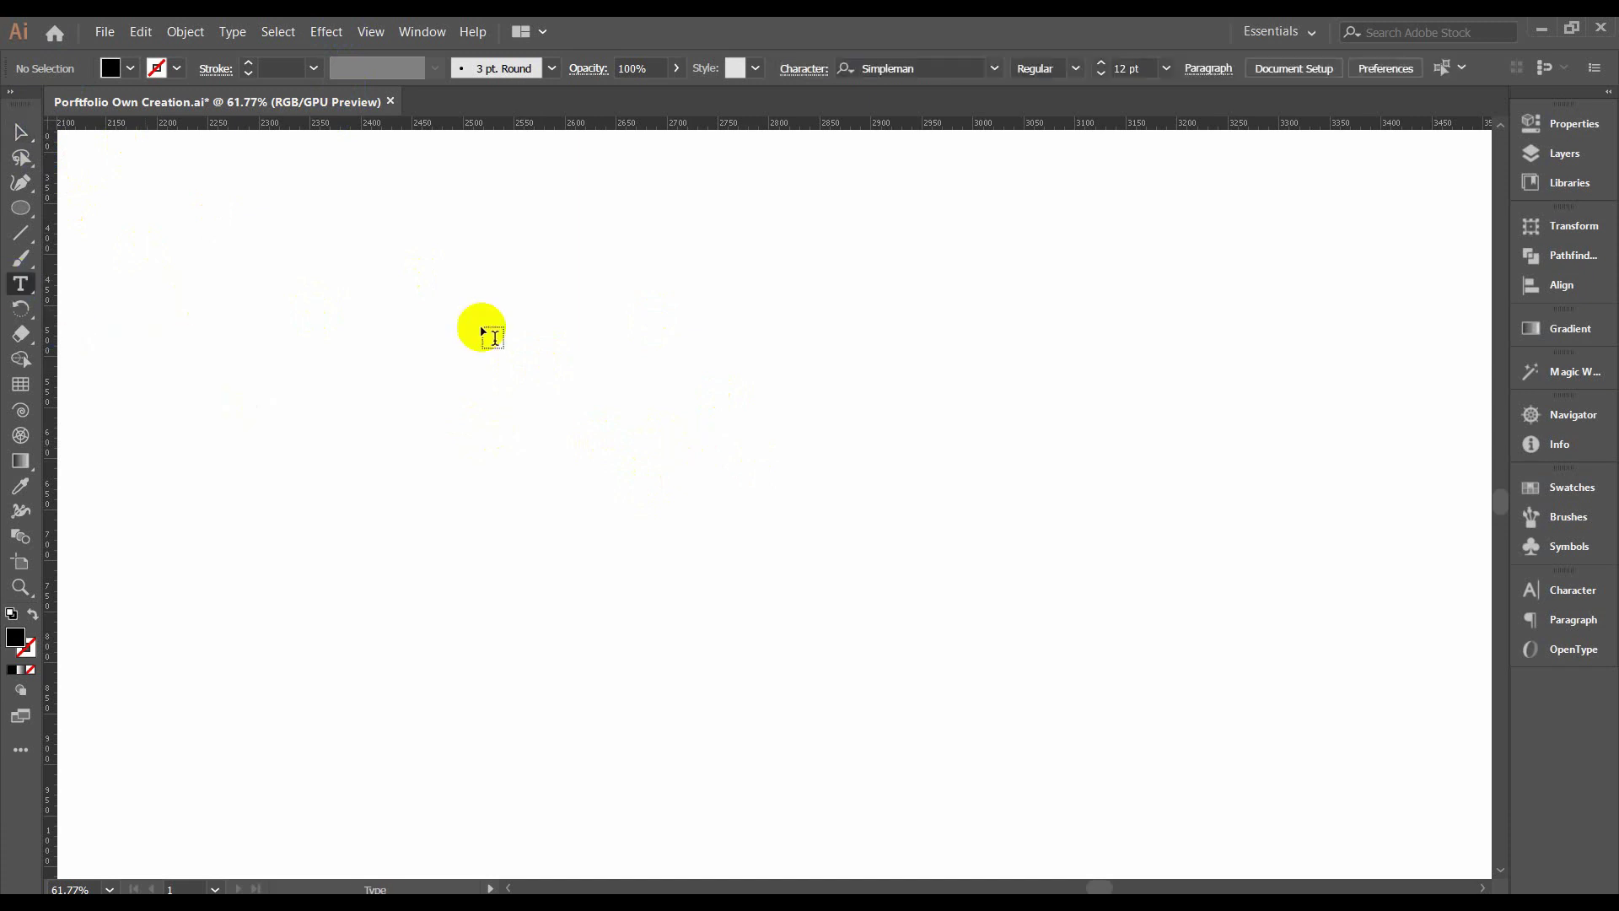
left_click(677, 379)
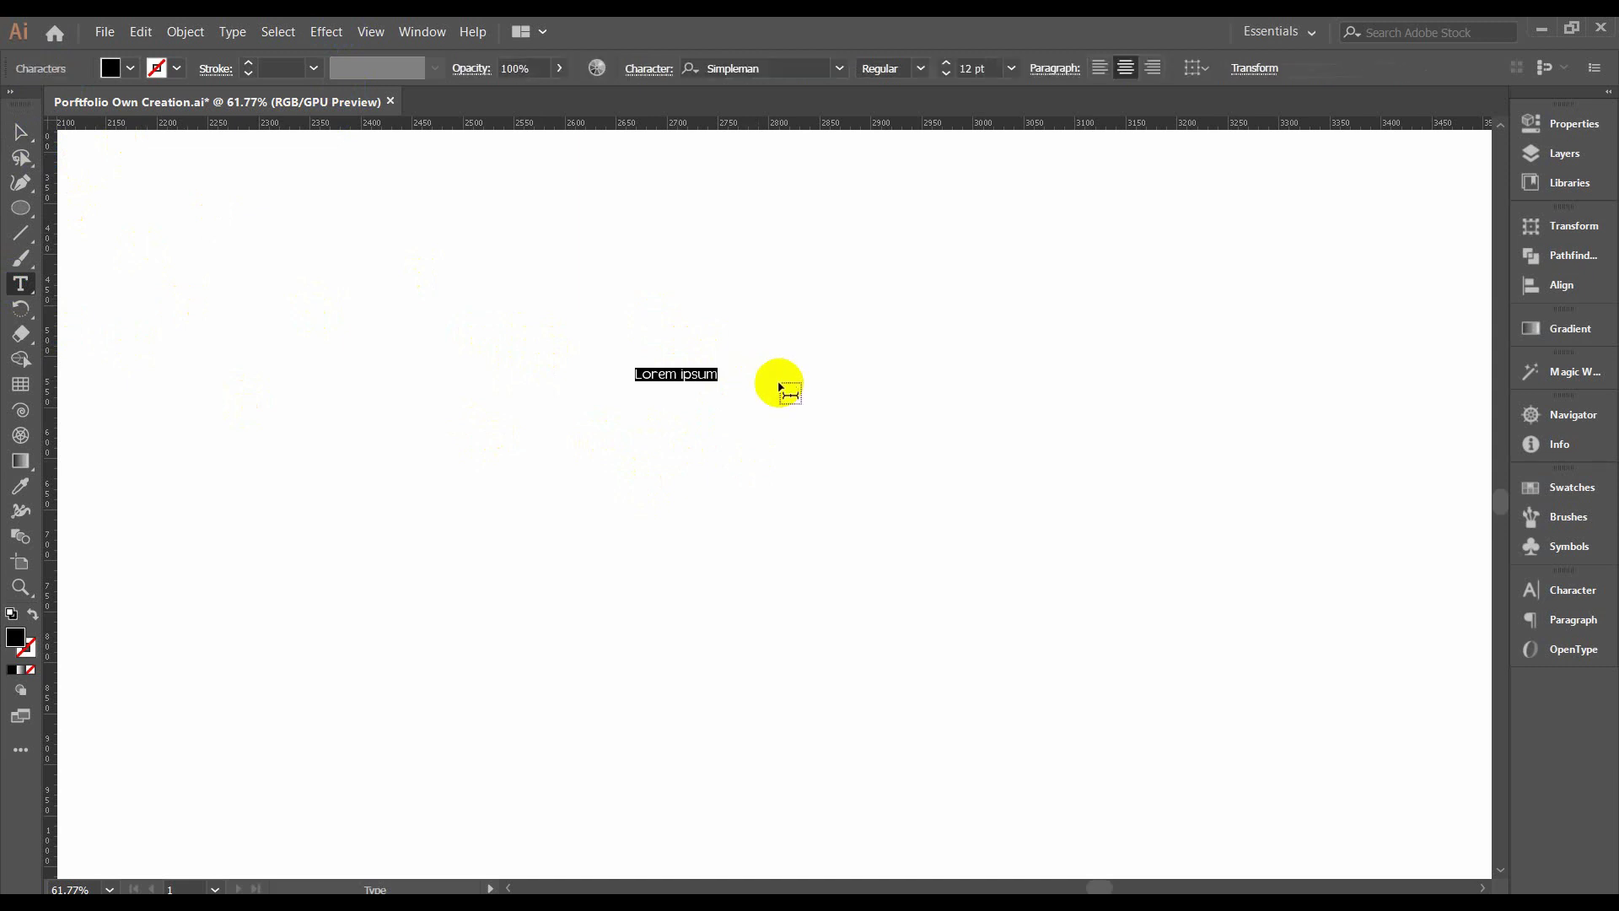
type("Adobe ")
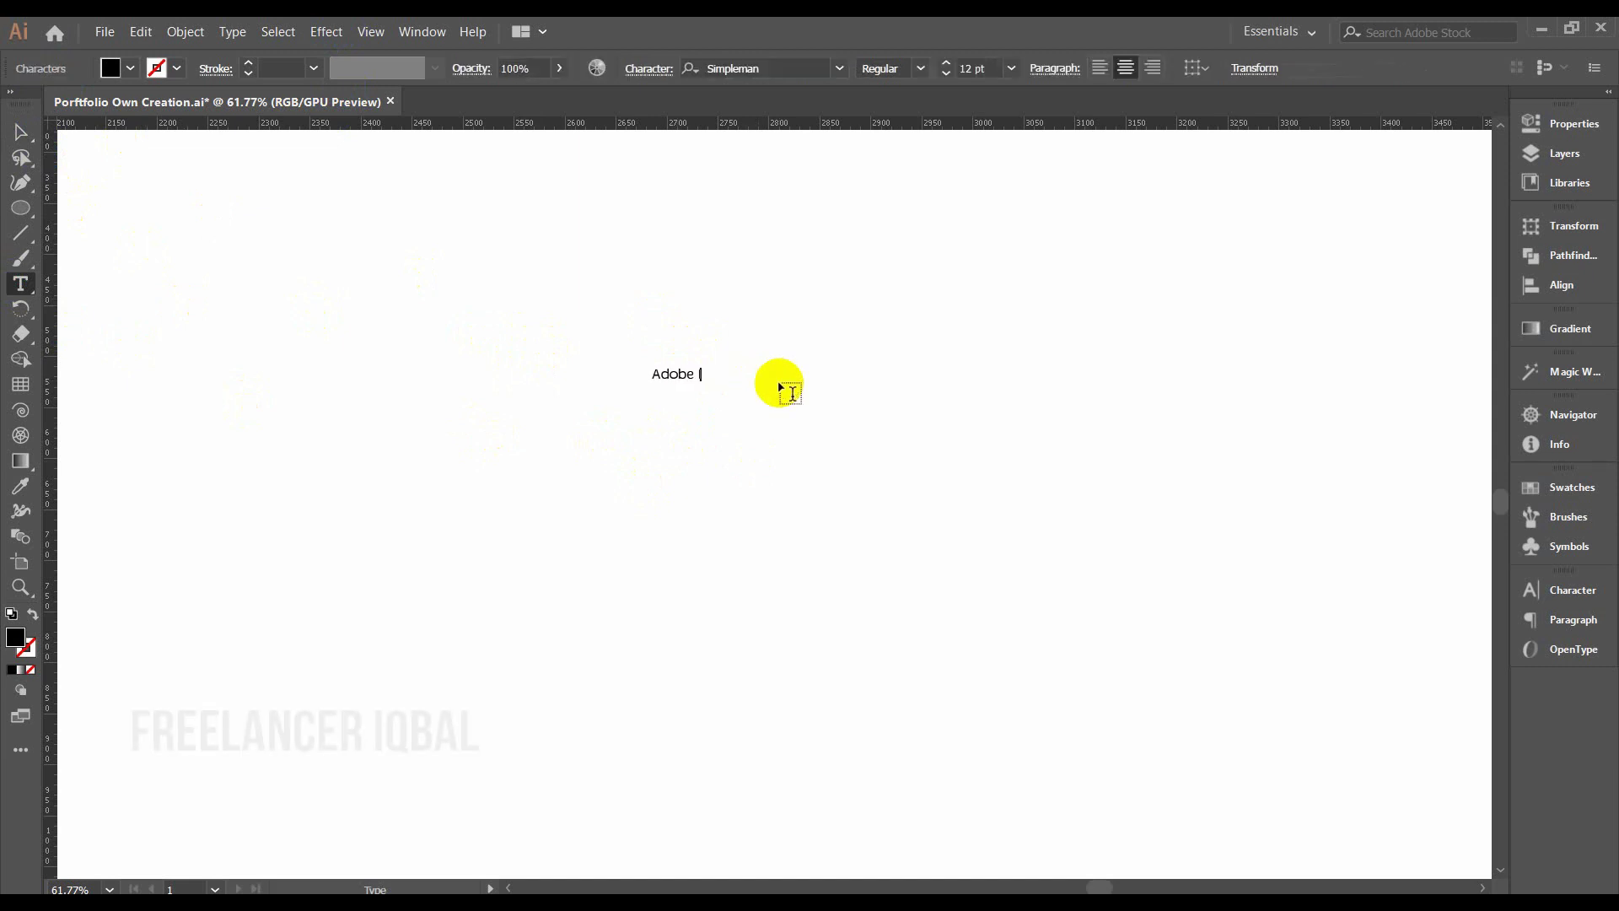
type("Illustrator ")
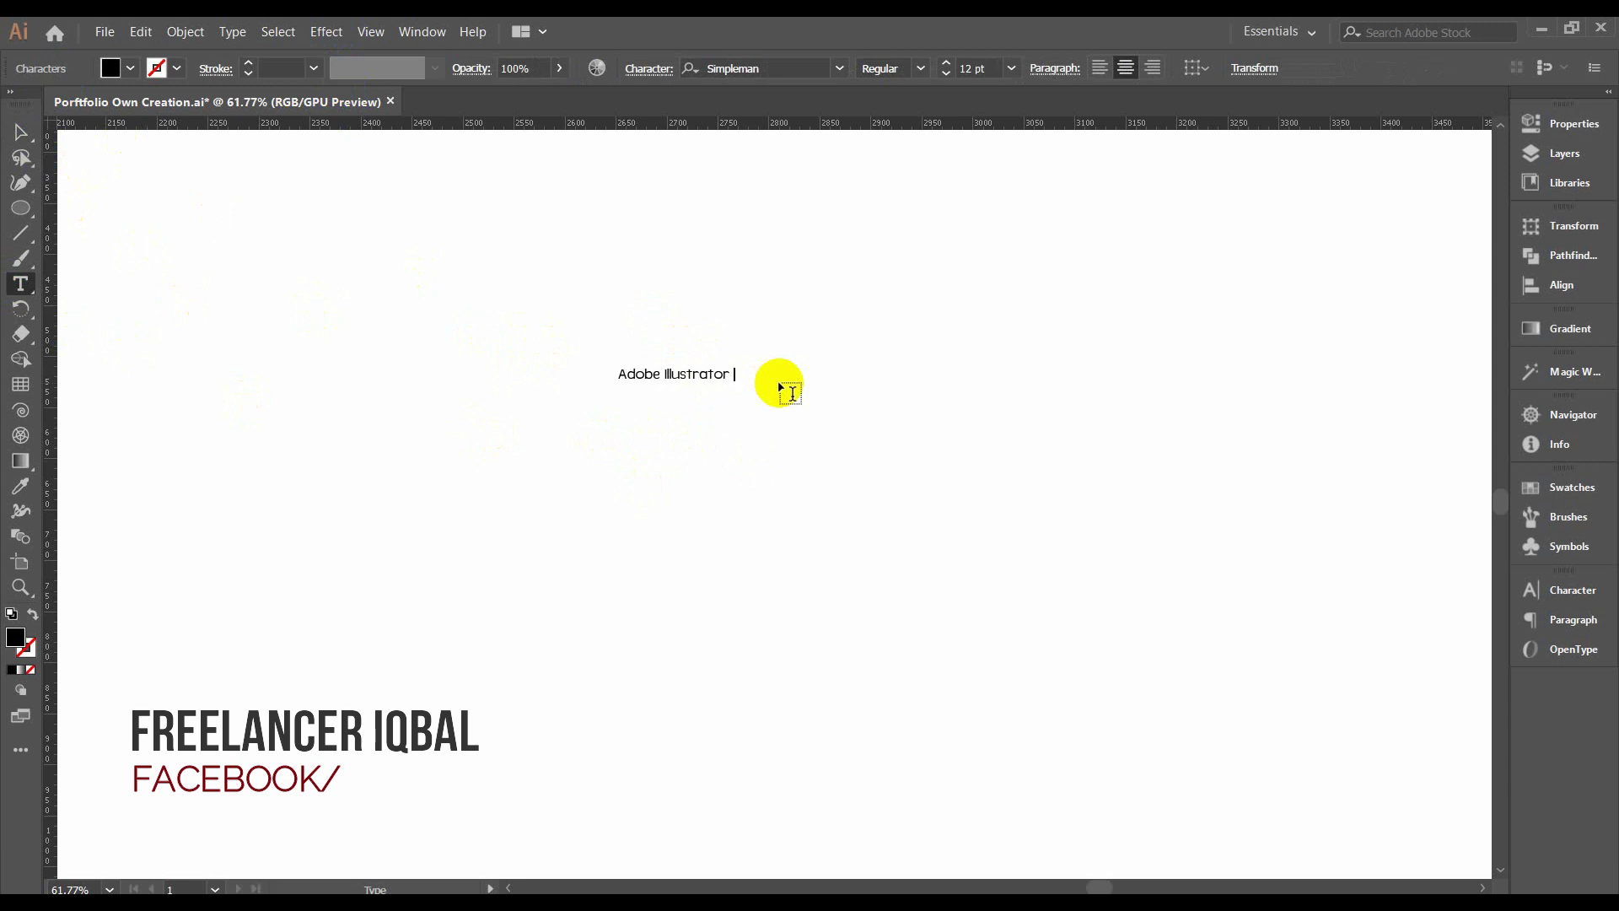
type("CC 20")
type("19")
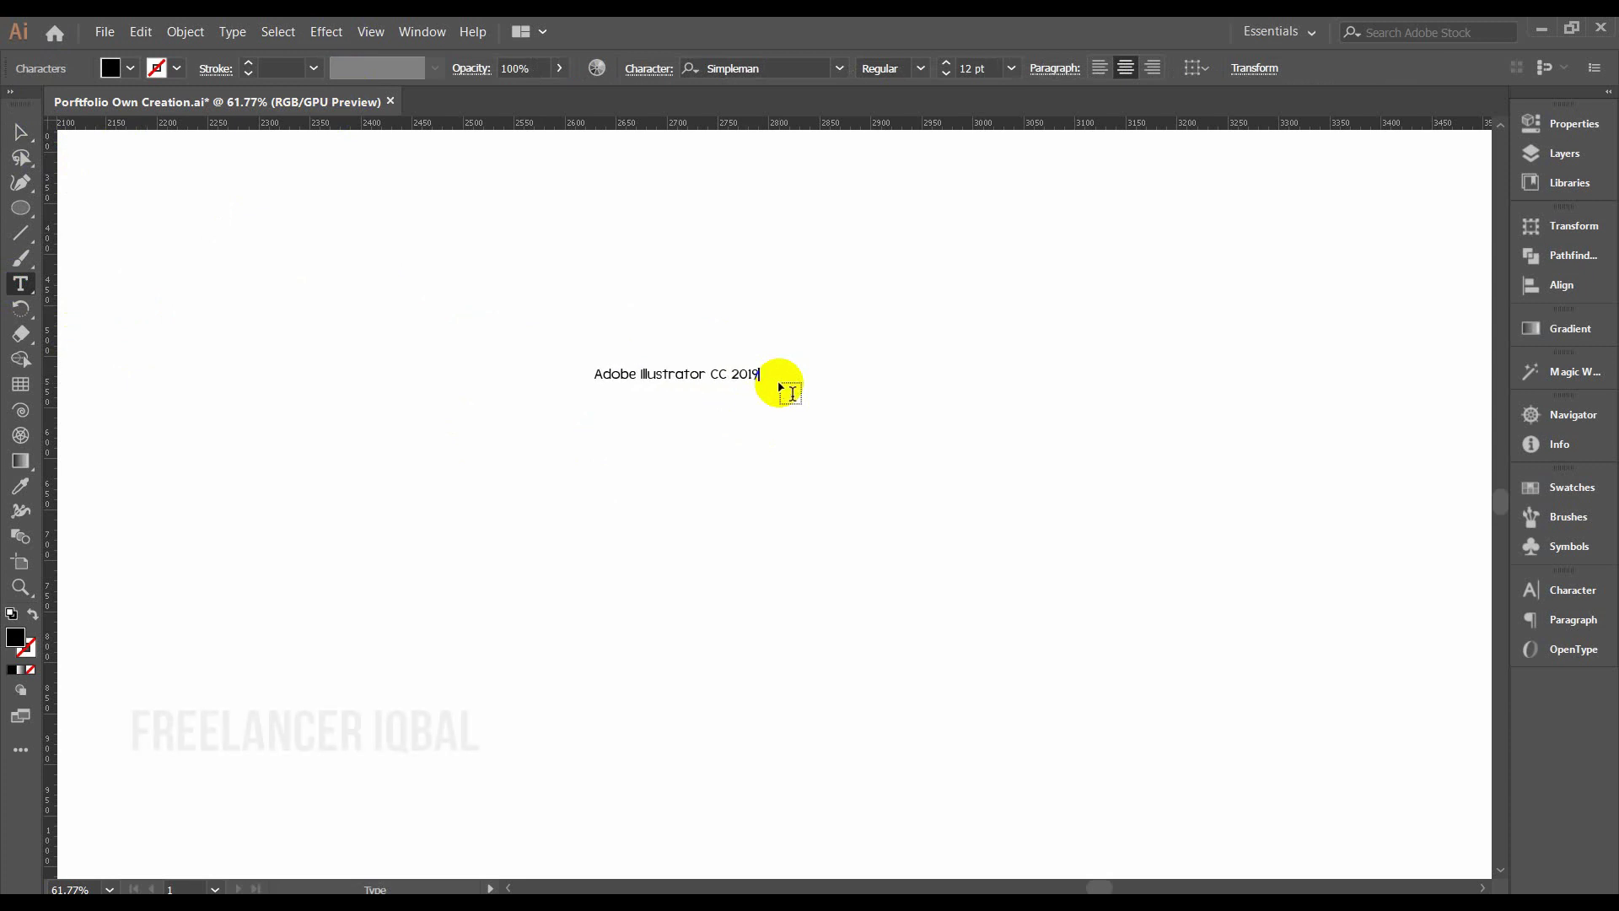
key("Escape")
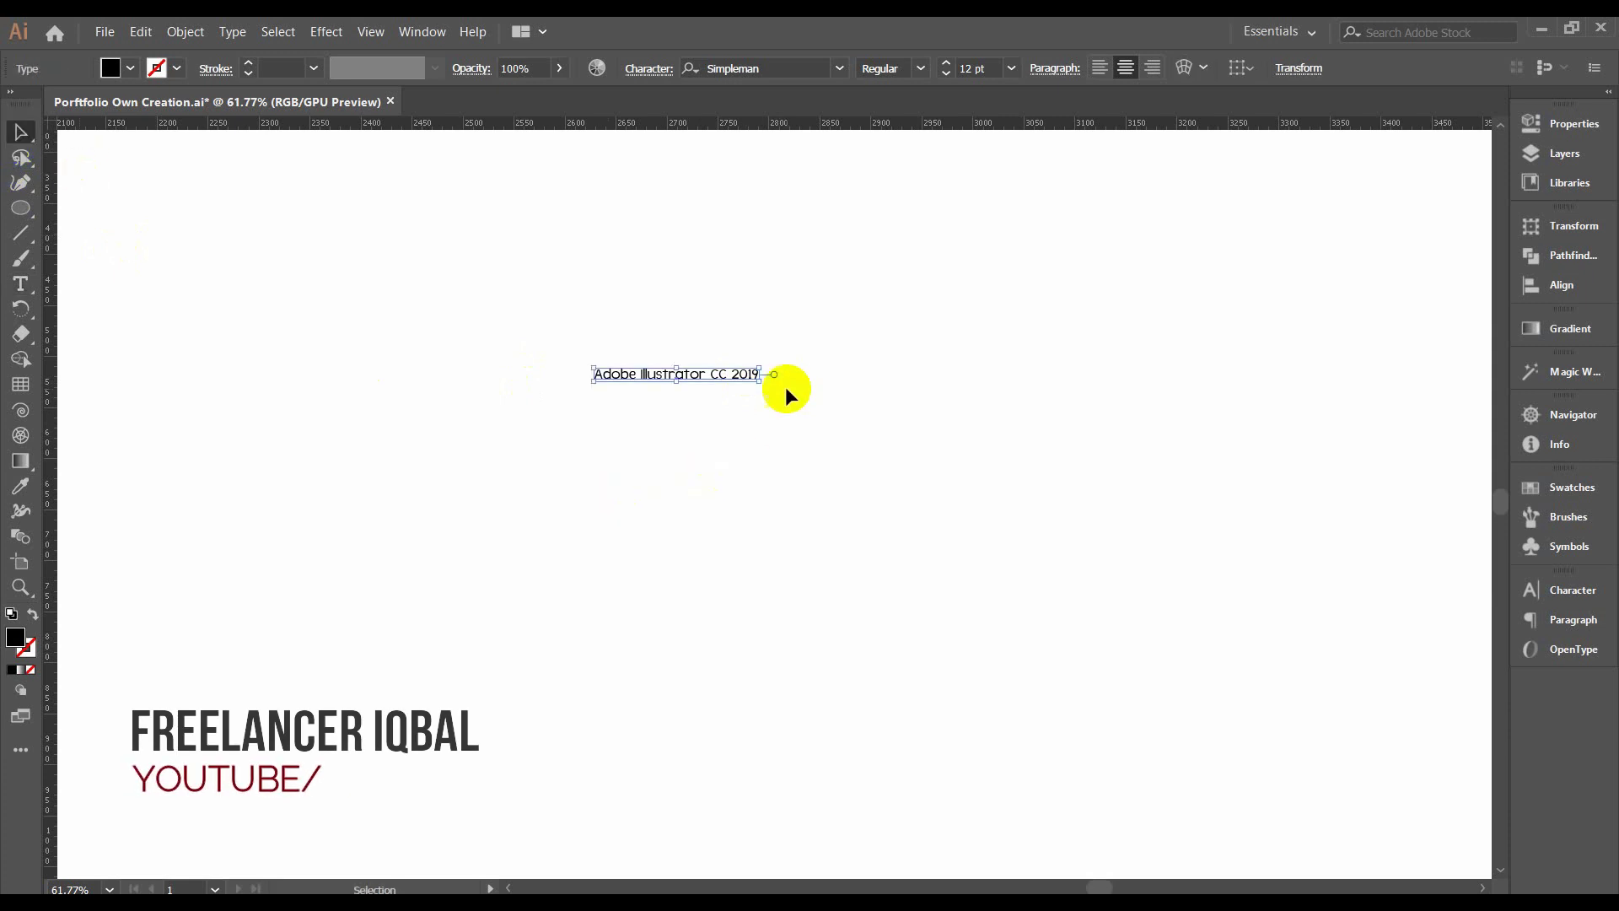
Scale the title to 37.43 pt and position it near the artboard's middle.
left_click_drag(761, 382, 1034, 593)
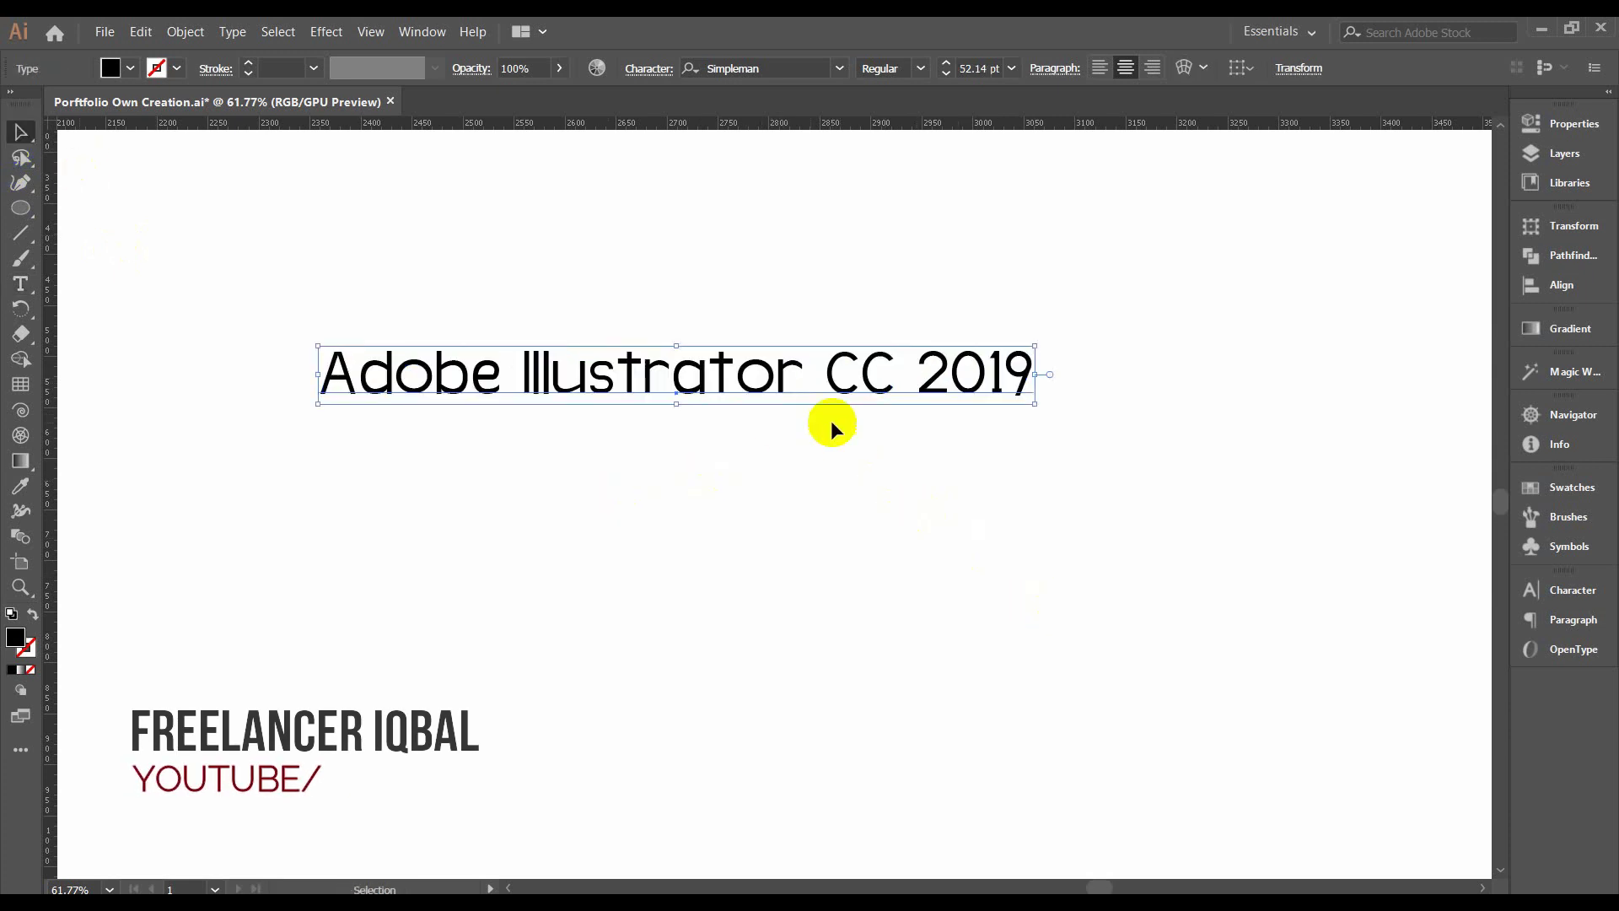
left_click_drag(847, 374, 874, 378)
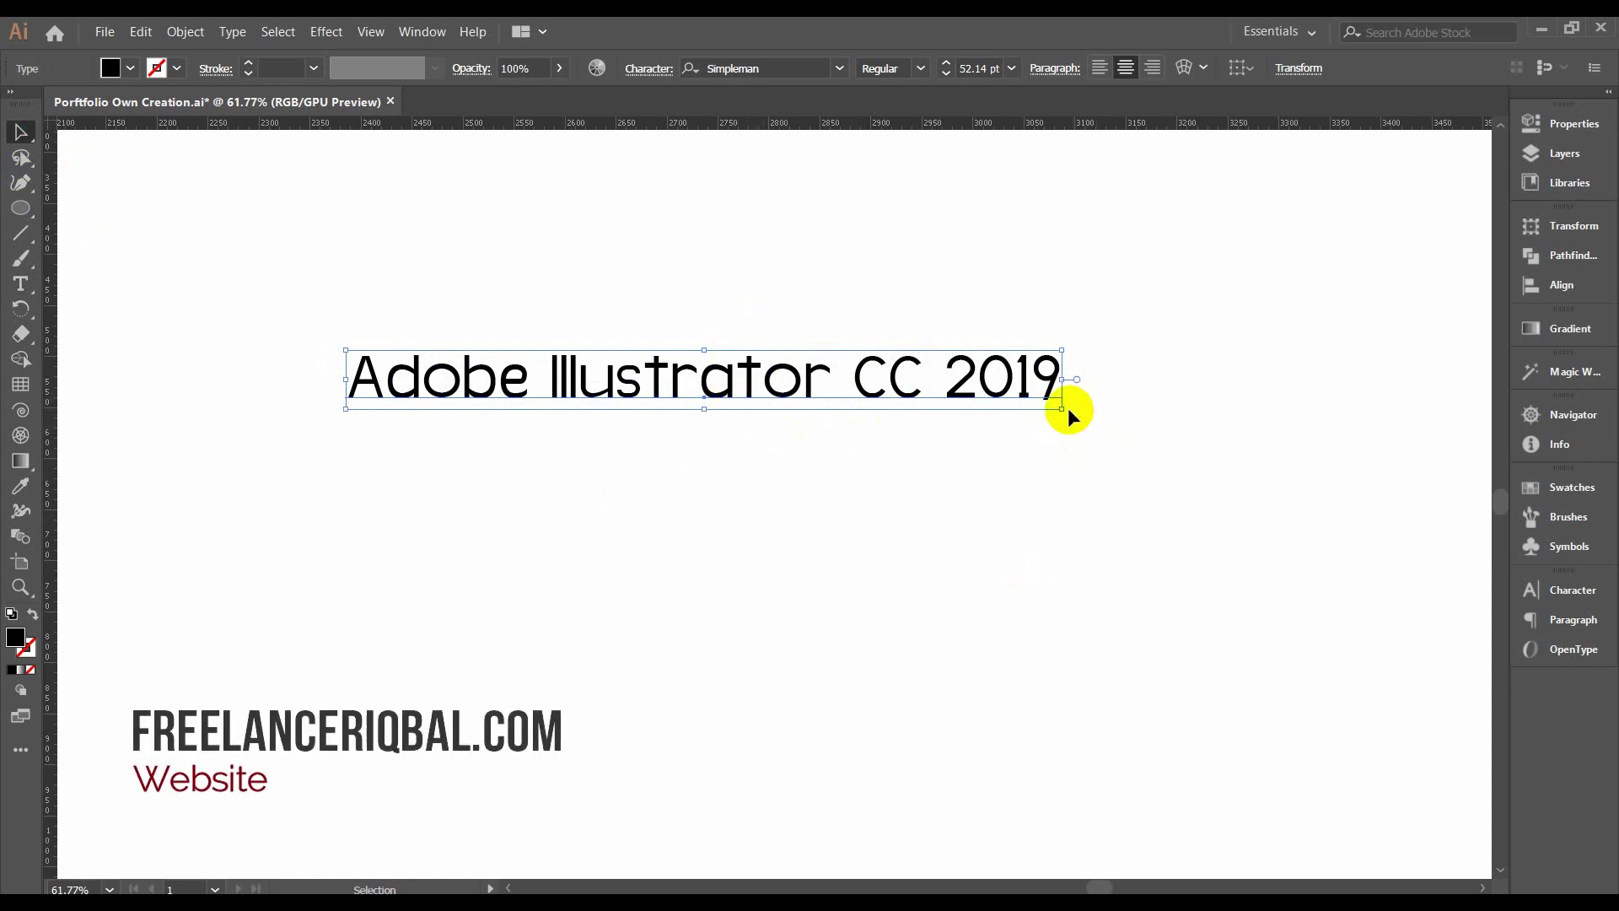
left_click_drag(1060, 408, 962, 402)
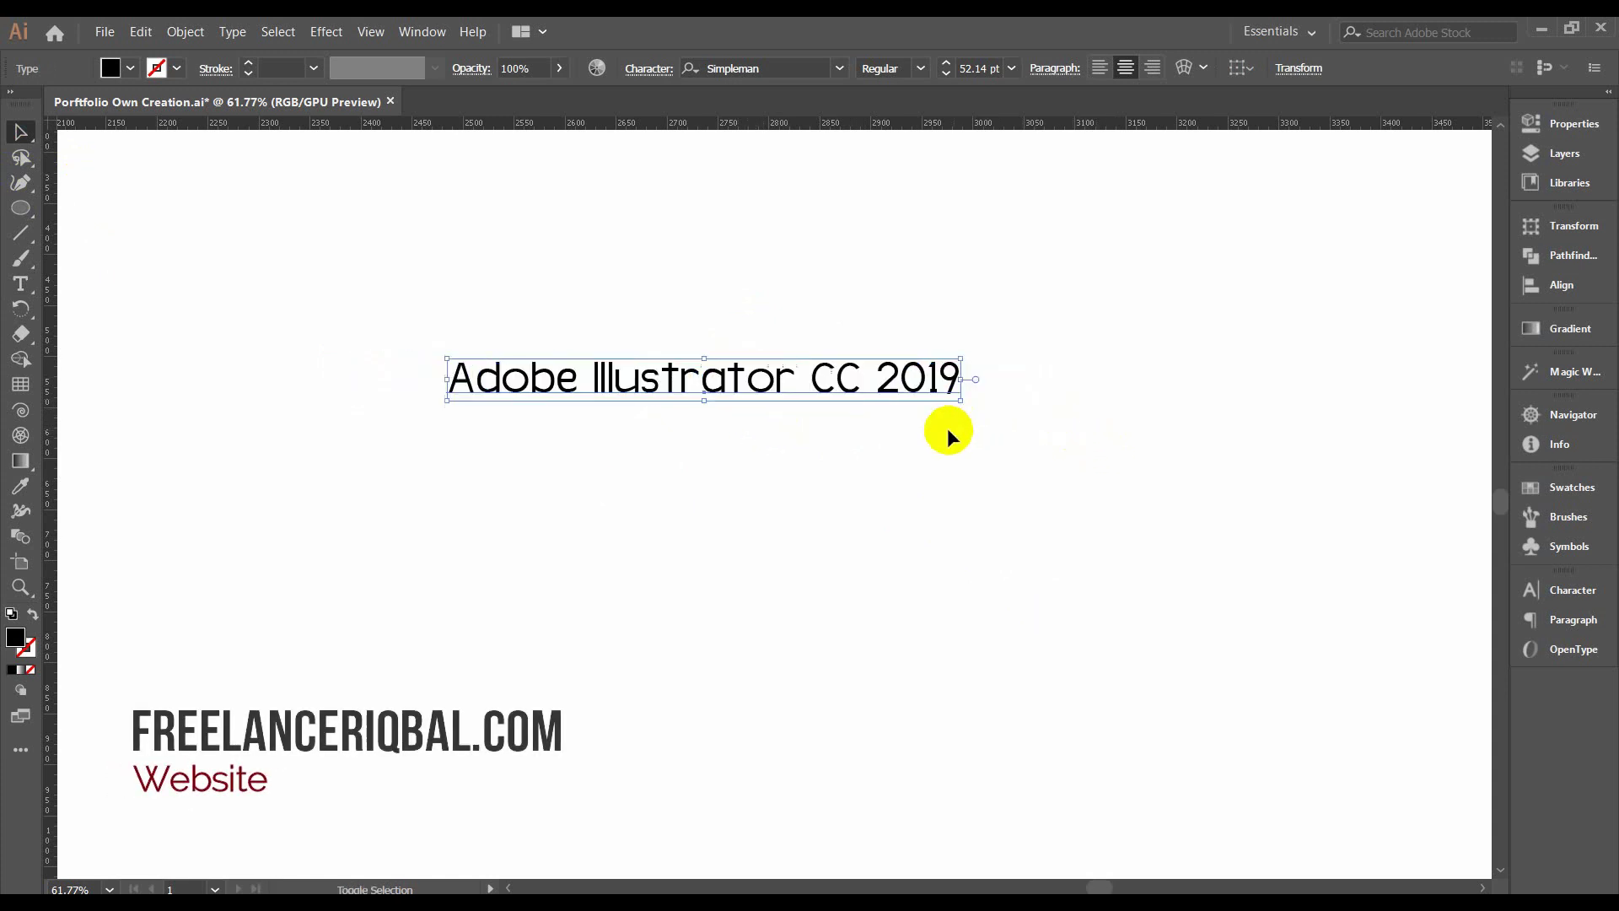
left_click_drag(845, 389, 873, 404)
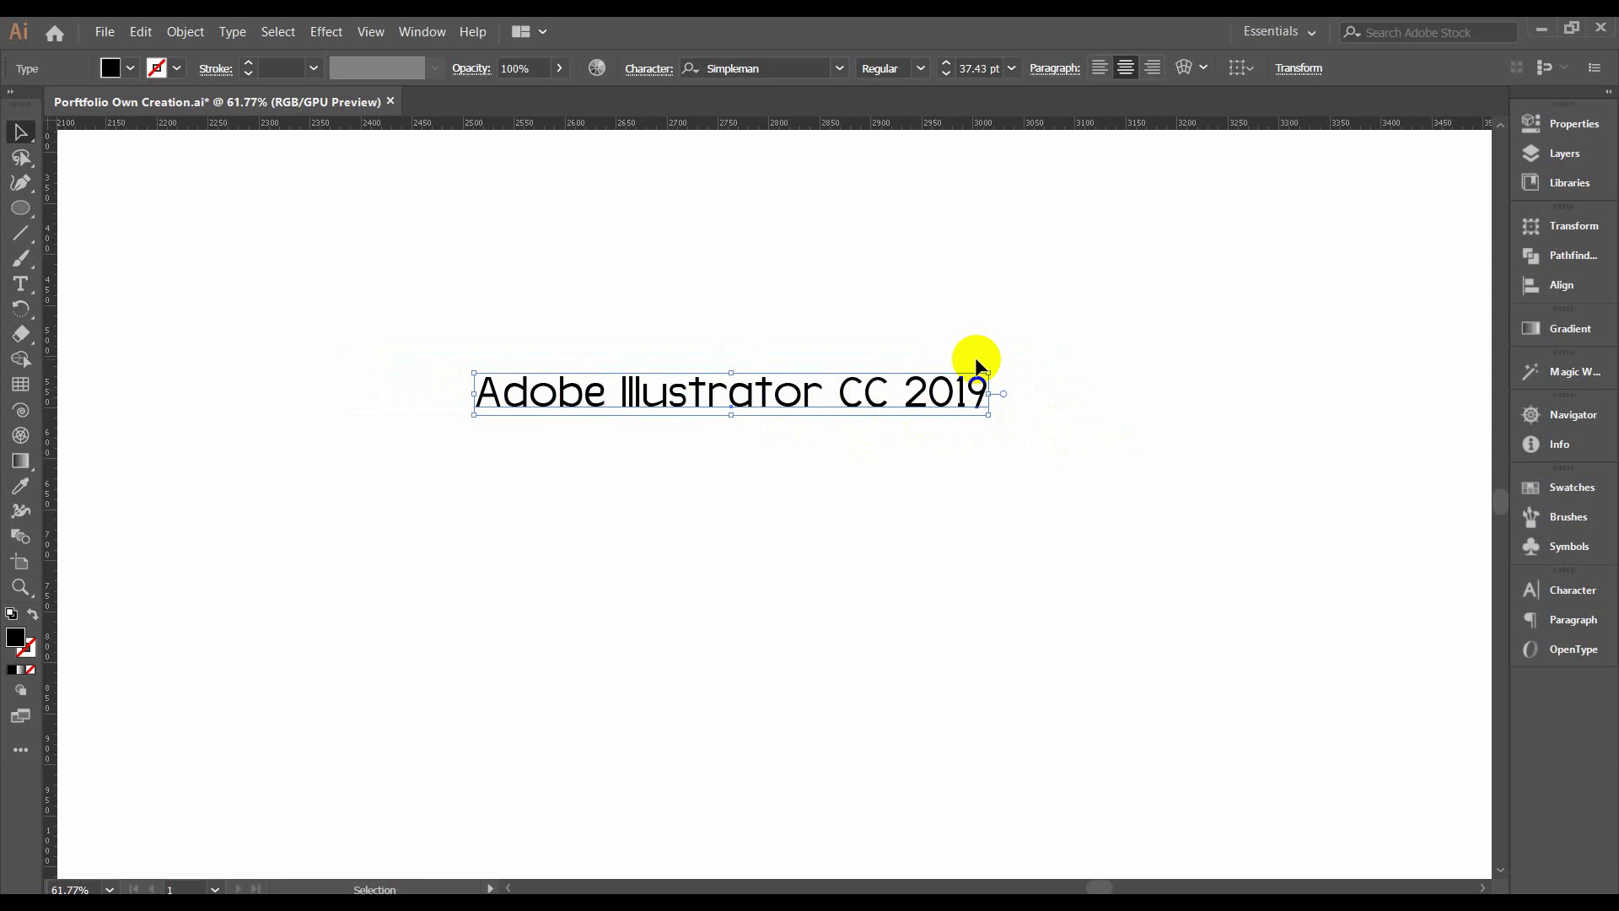
Duplicate the title directly below it and retype the copy as 'Letter Mark Logo Design'.
left_click_drag(874, 410, 863, 457)
double_click(975, 454)
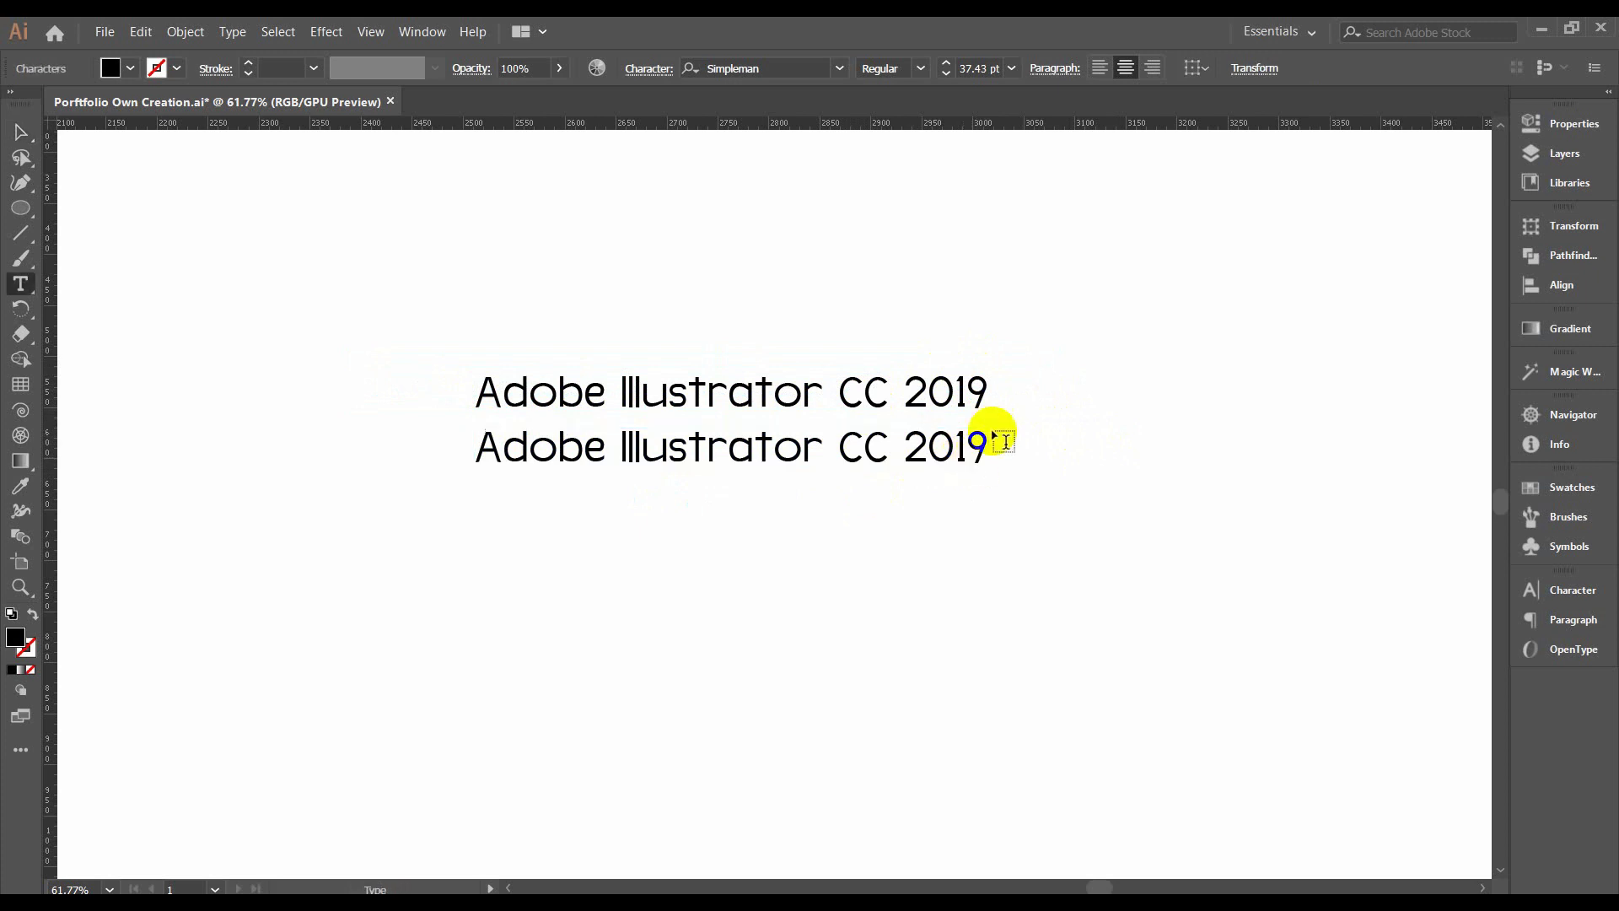
left_click_drag(978, 451, 186, 460)
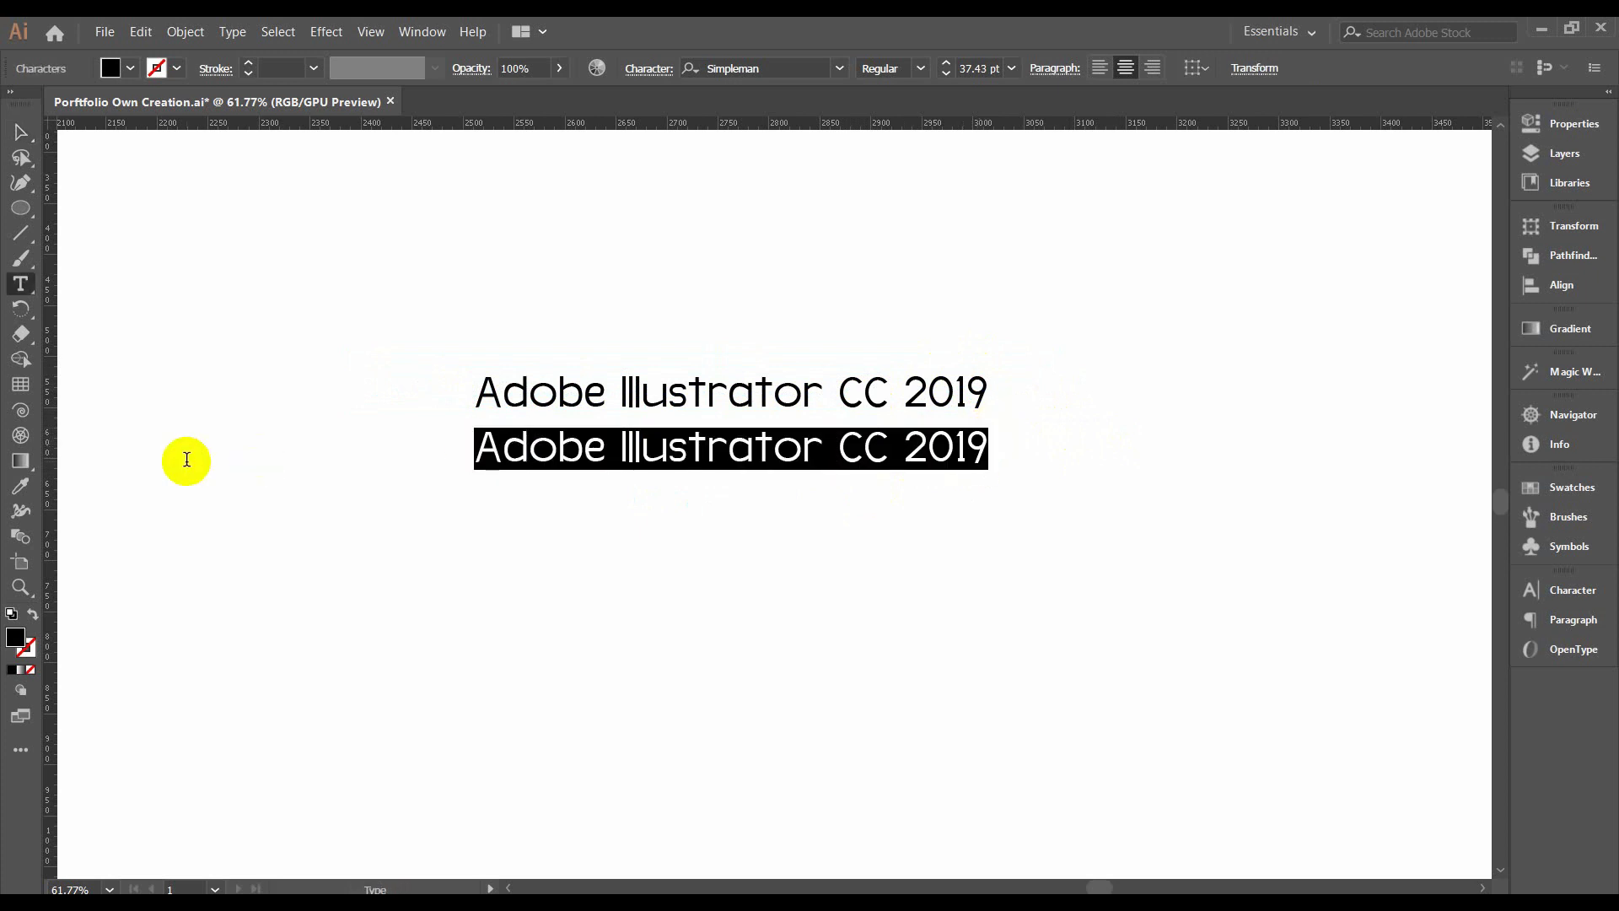
type("Le")
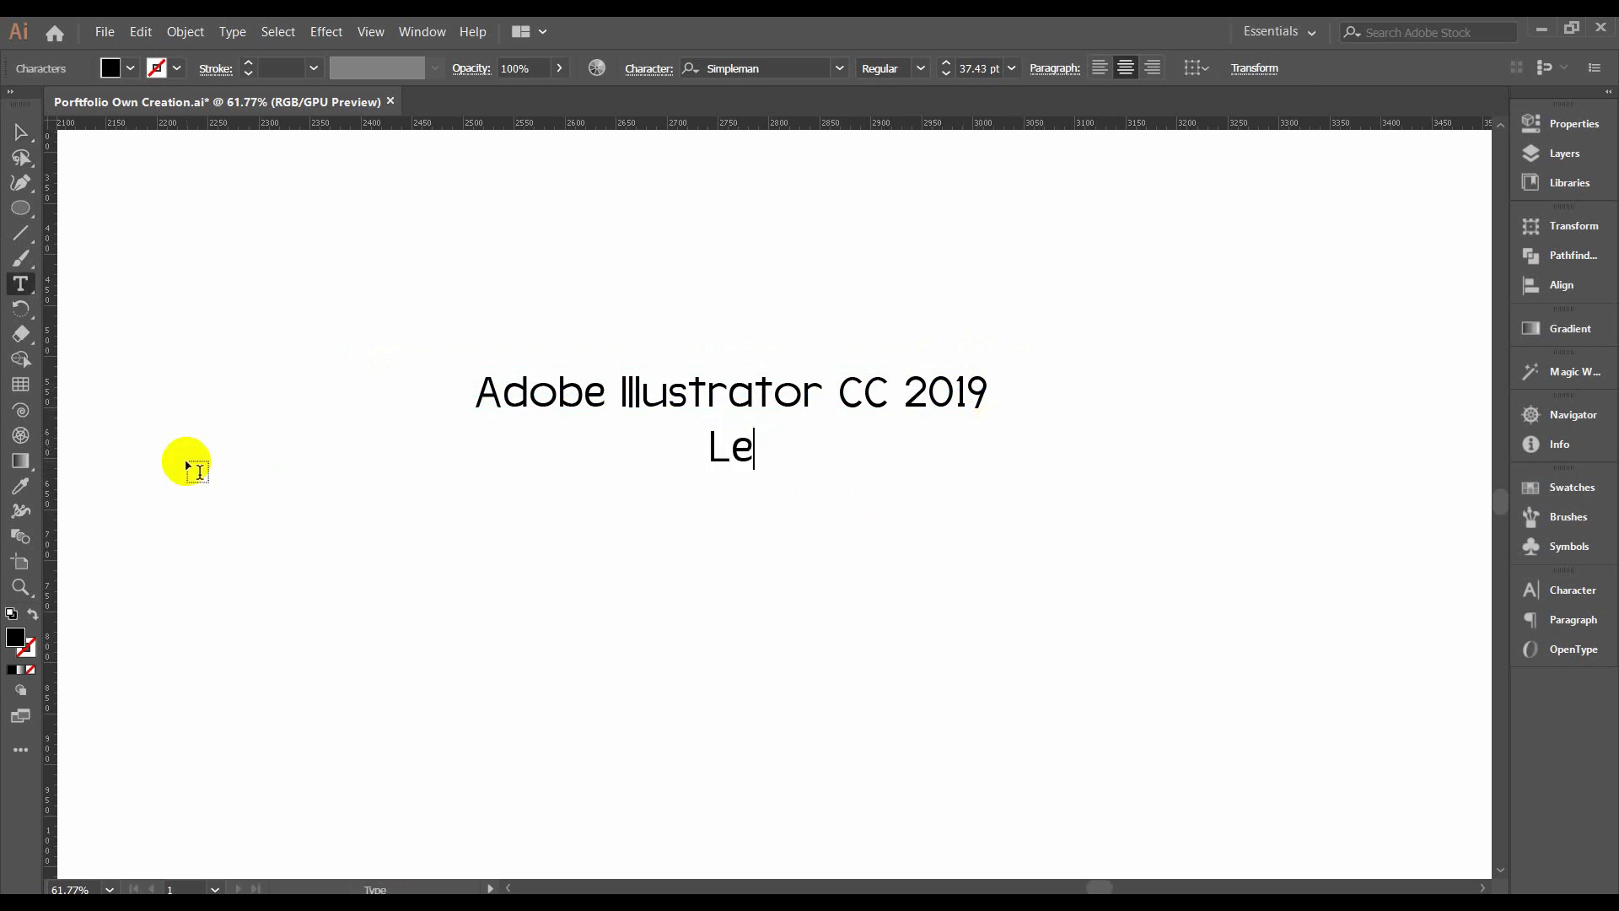
type("tter Mark")
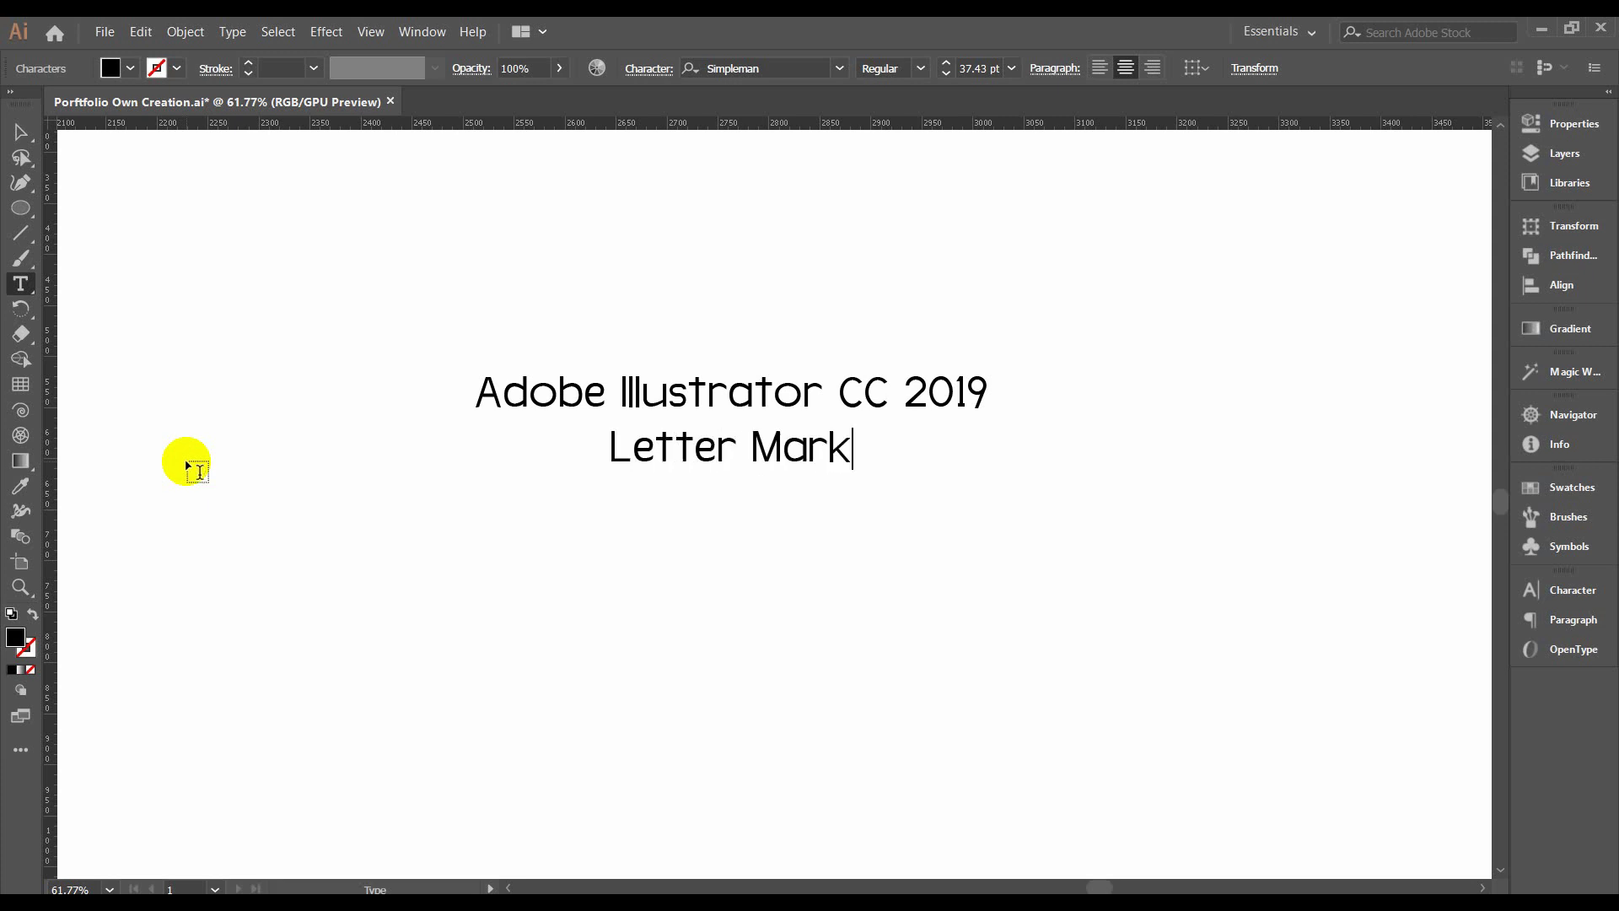
type(" Logo Design")
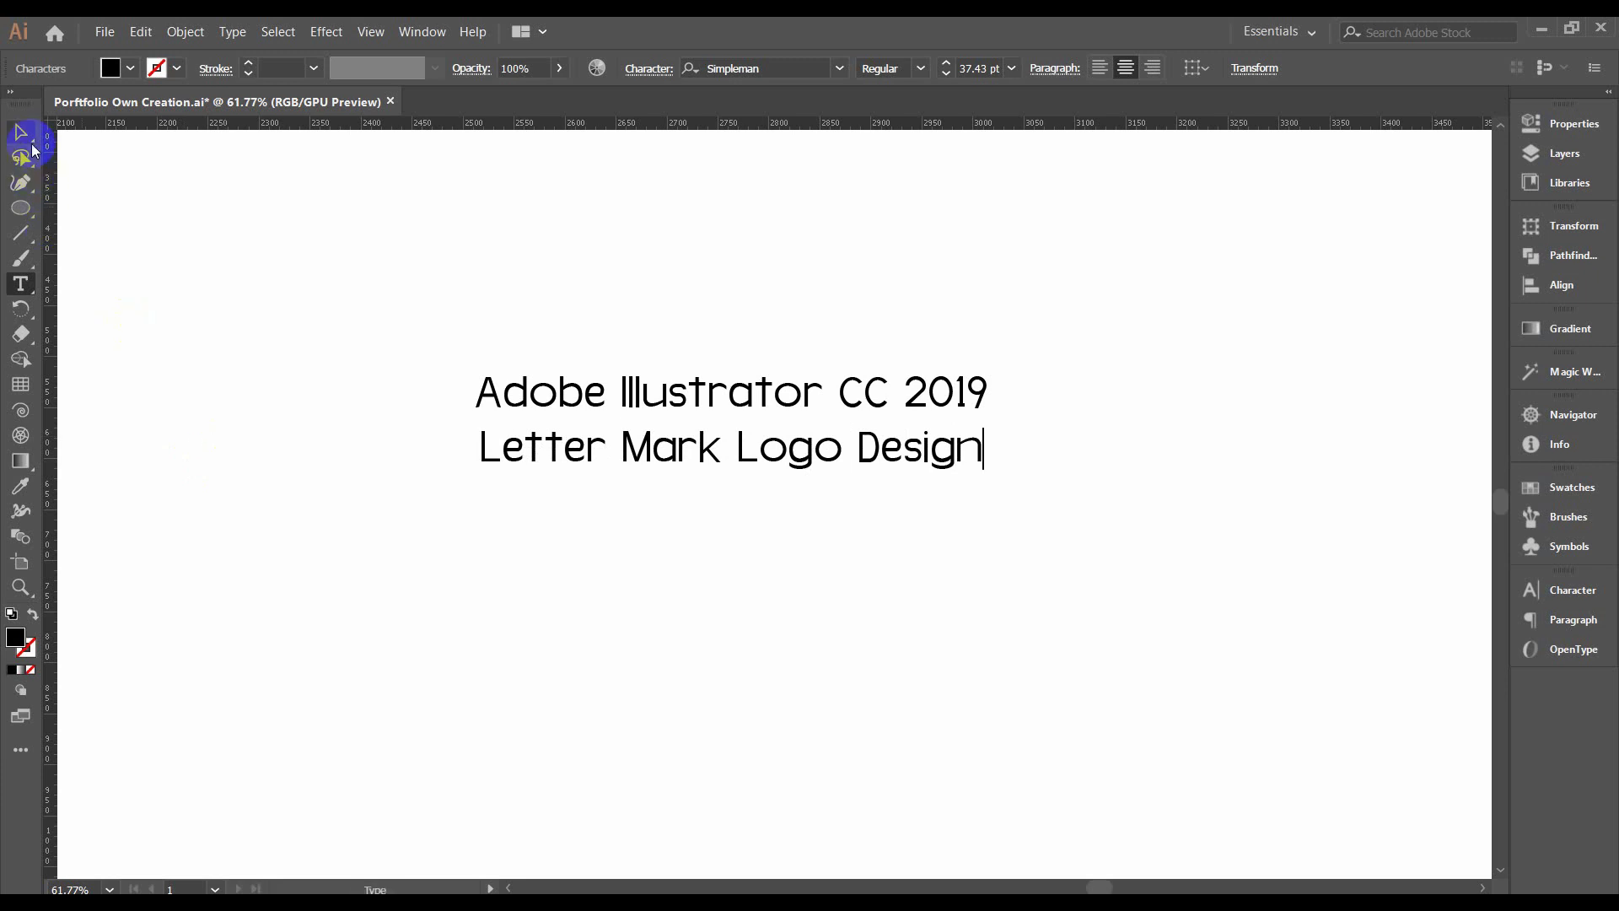
left_click(20, 132)
left_click(760, 70)
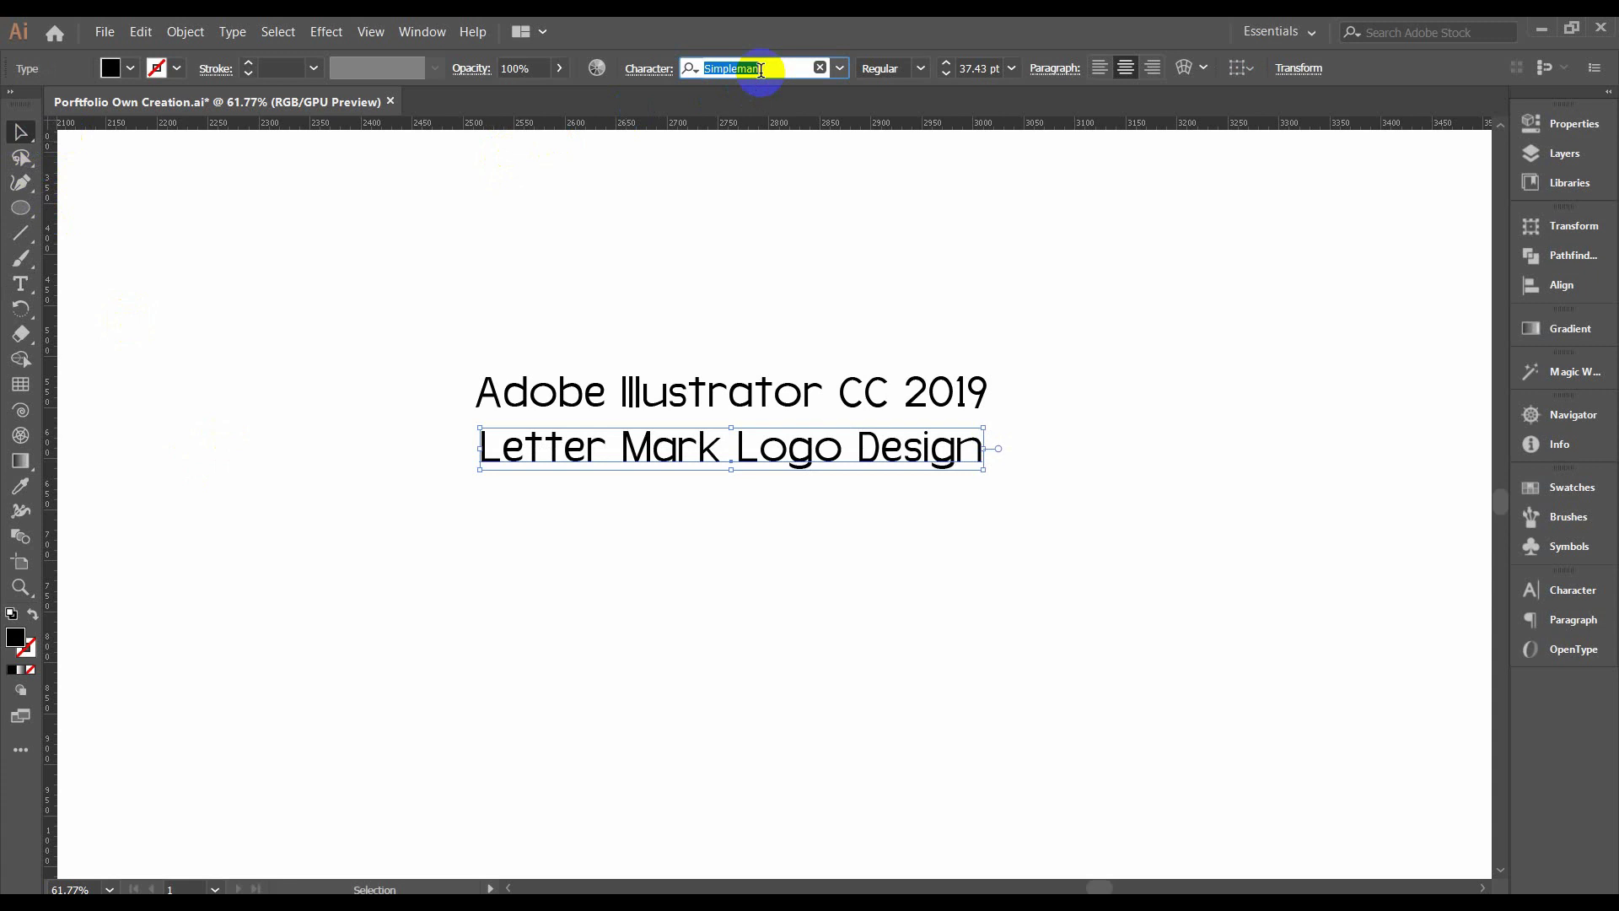
Set the subtitle's font to Bebas Neue.
type("be")
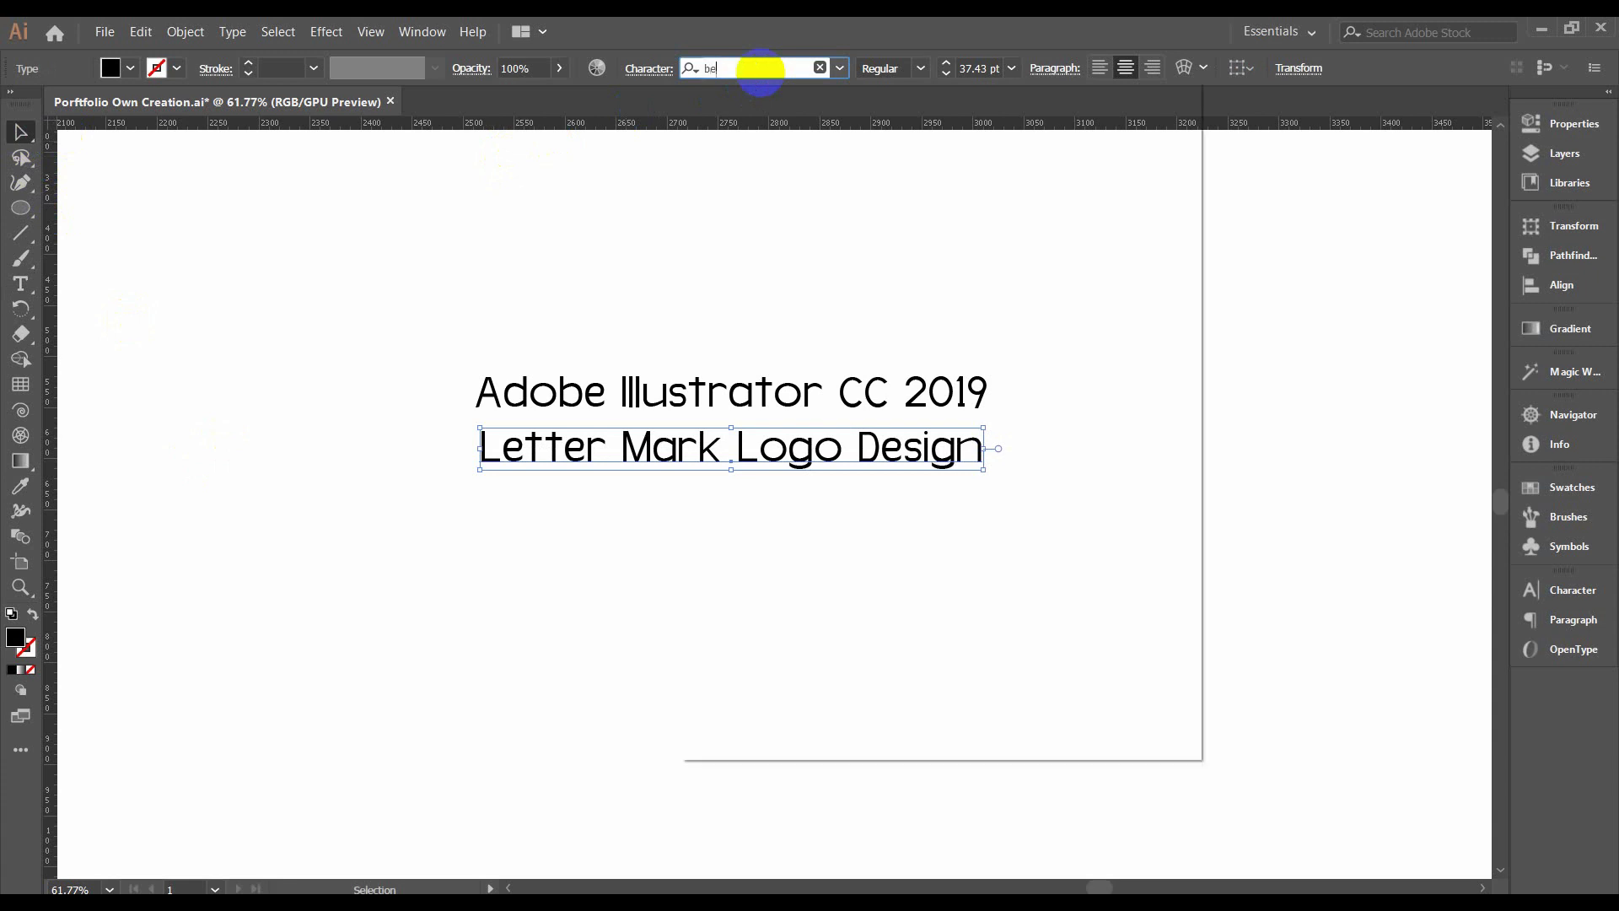
type("bas")
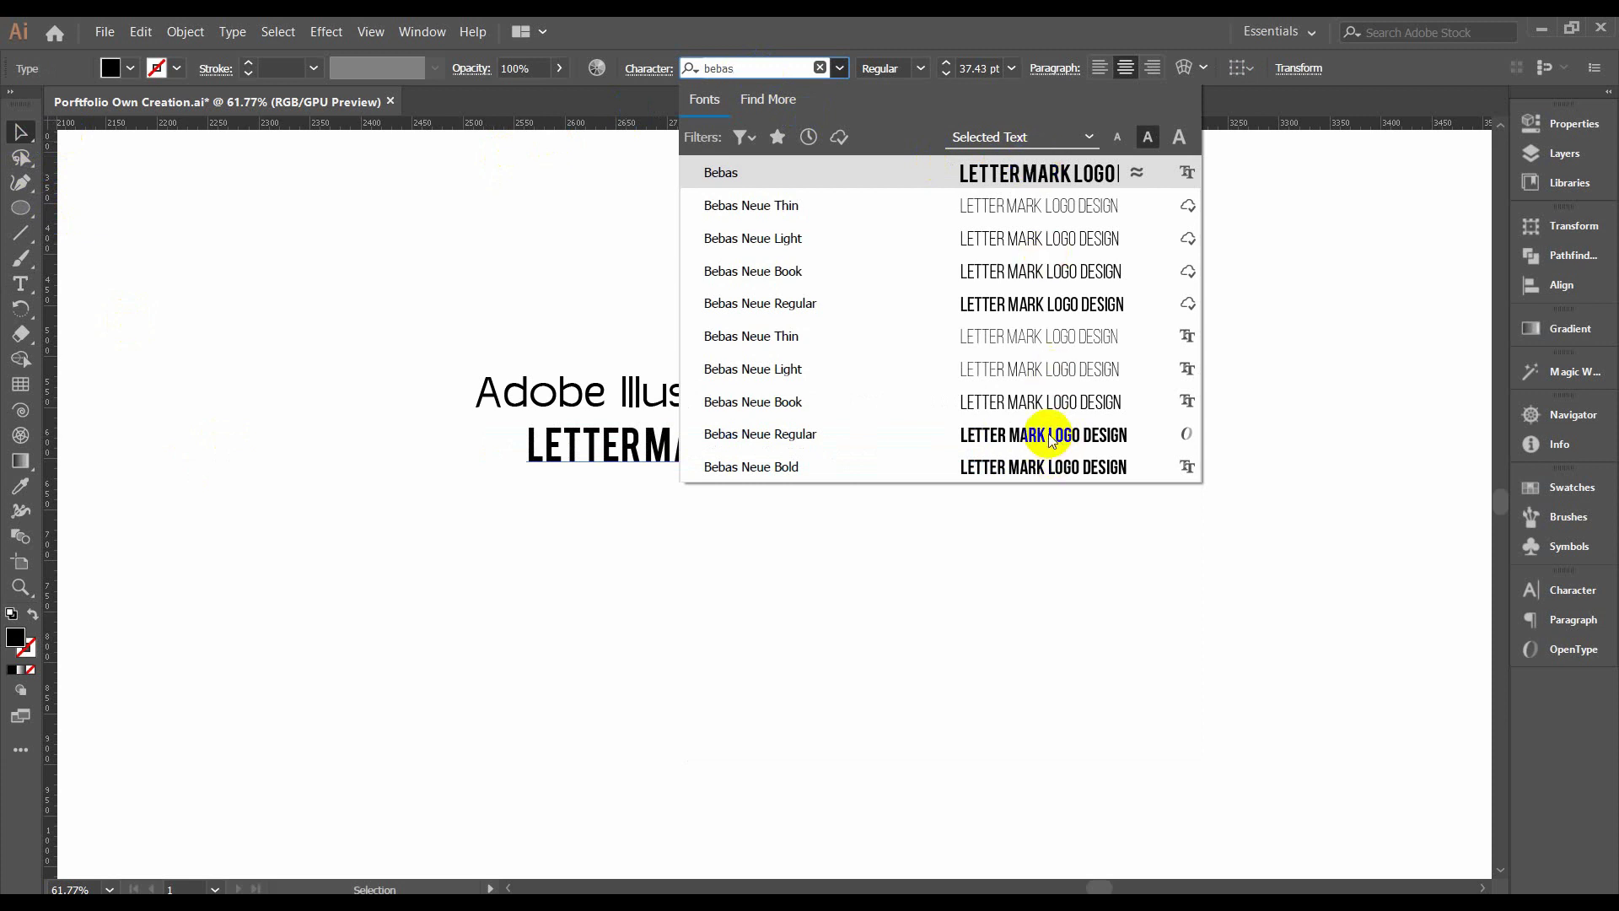
key("Return")
left_click_drag(821, 442, 780, 443)
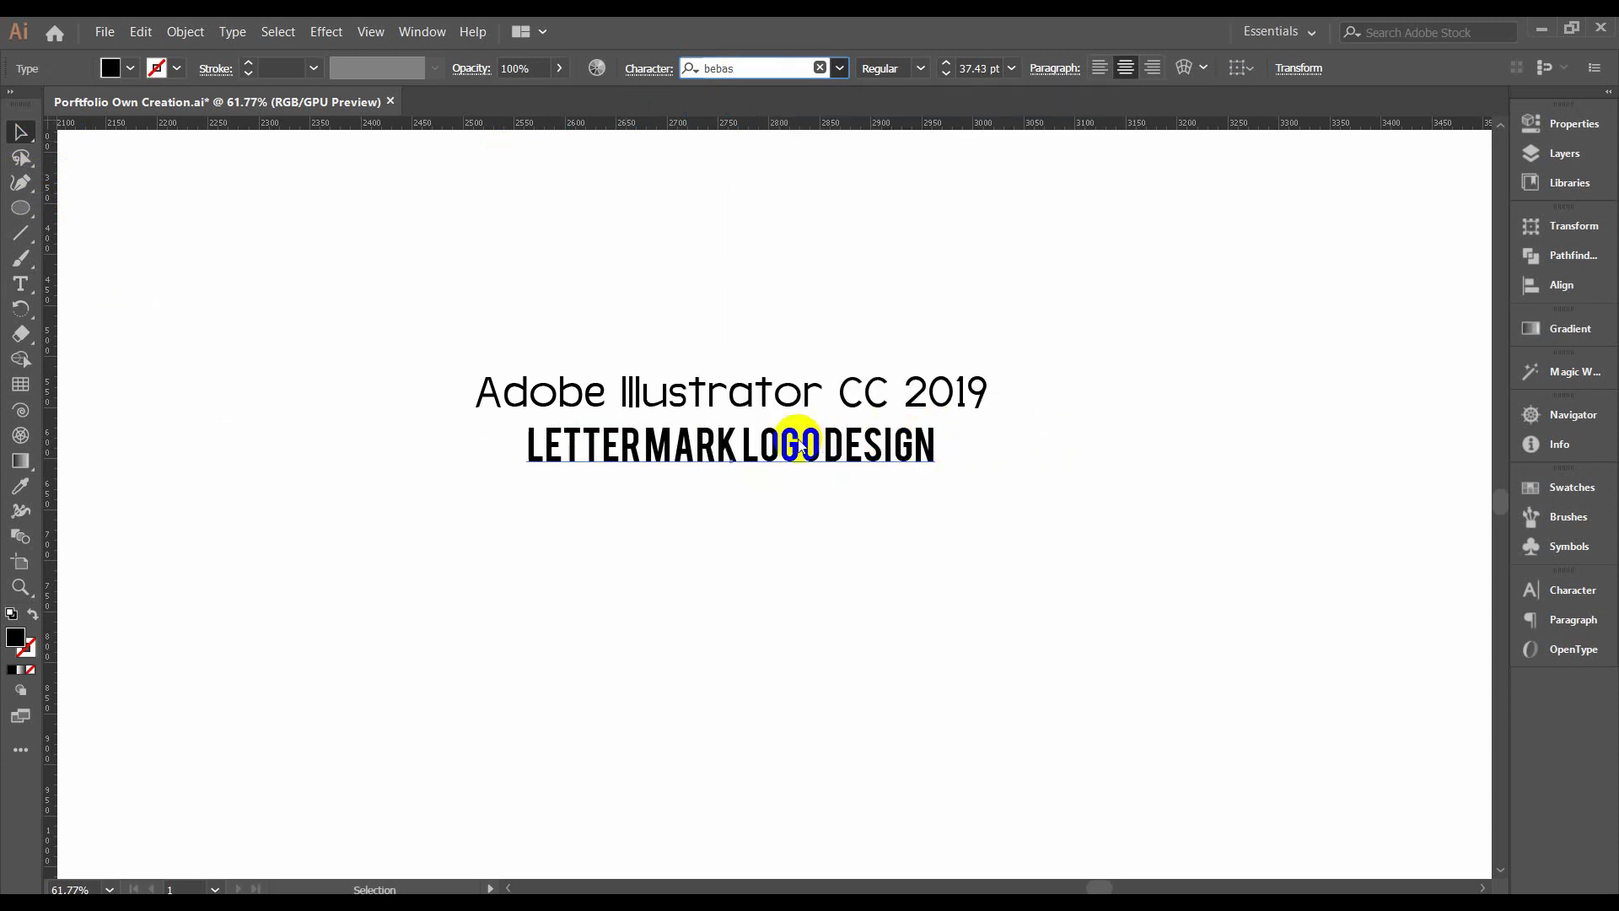
key("Escape")
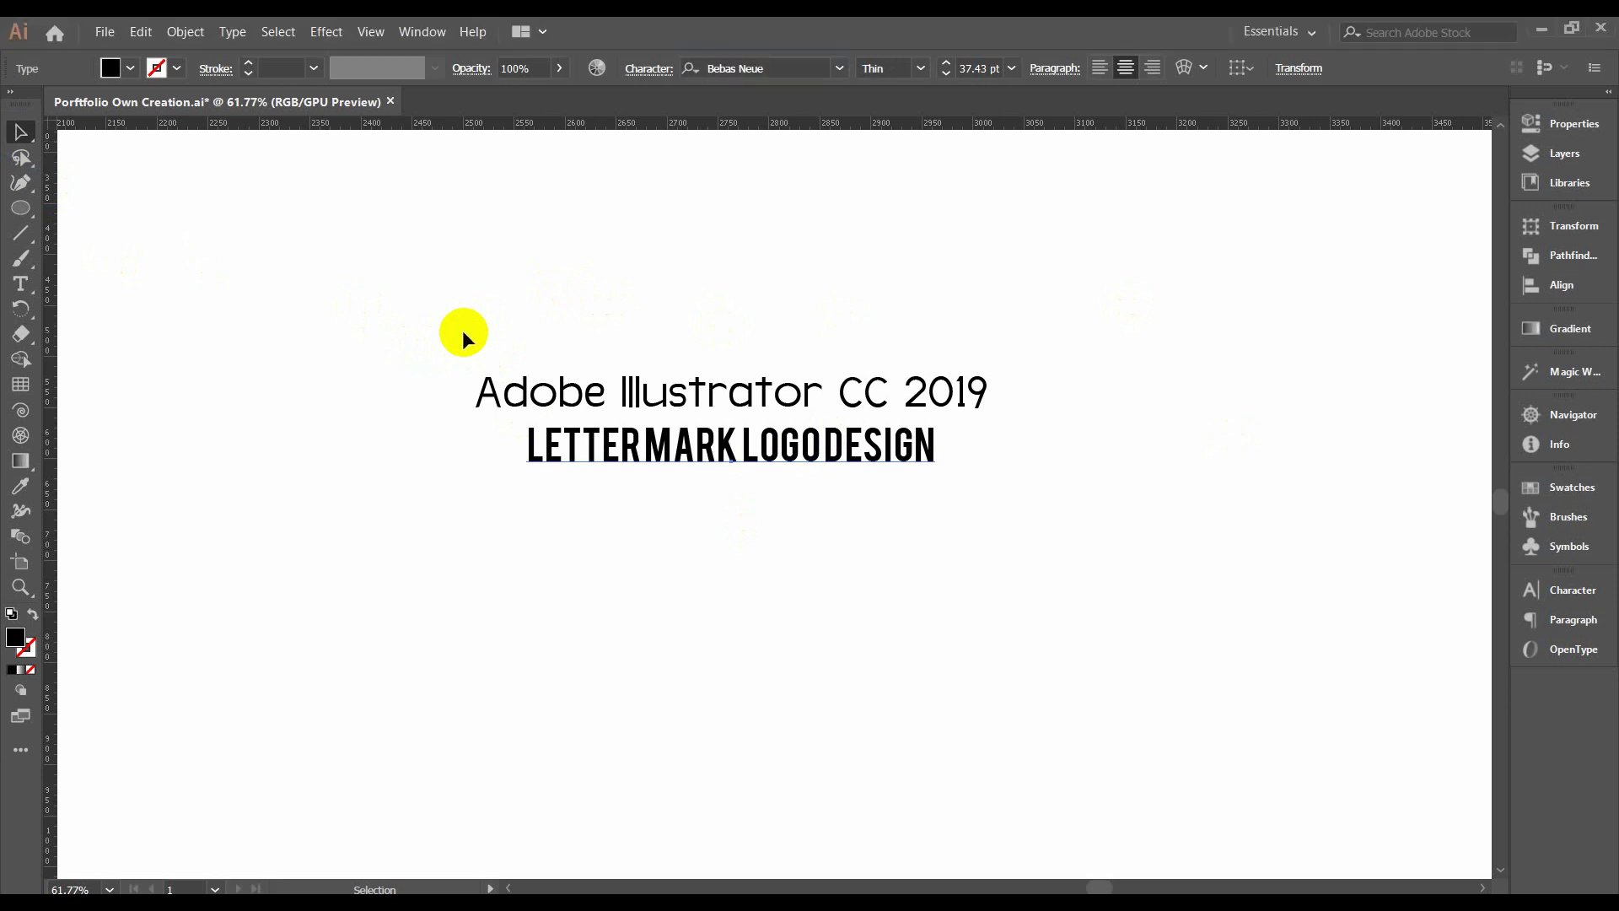
Horizontally centre the title and subtitle on each other.
left_click_drag(430, 327, 1063, 535)
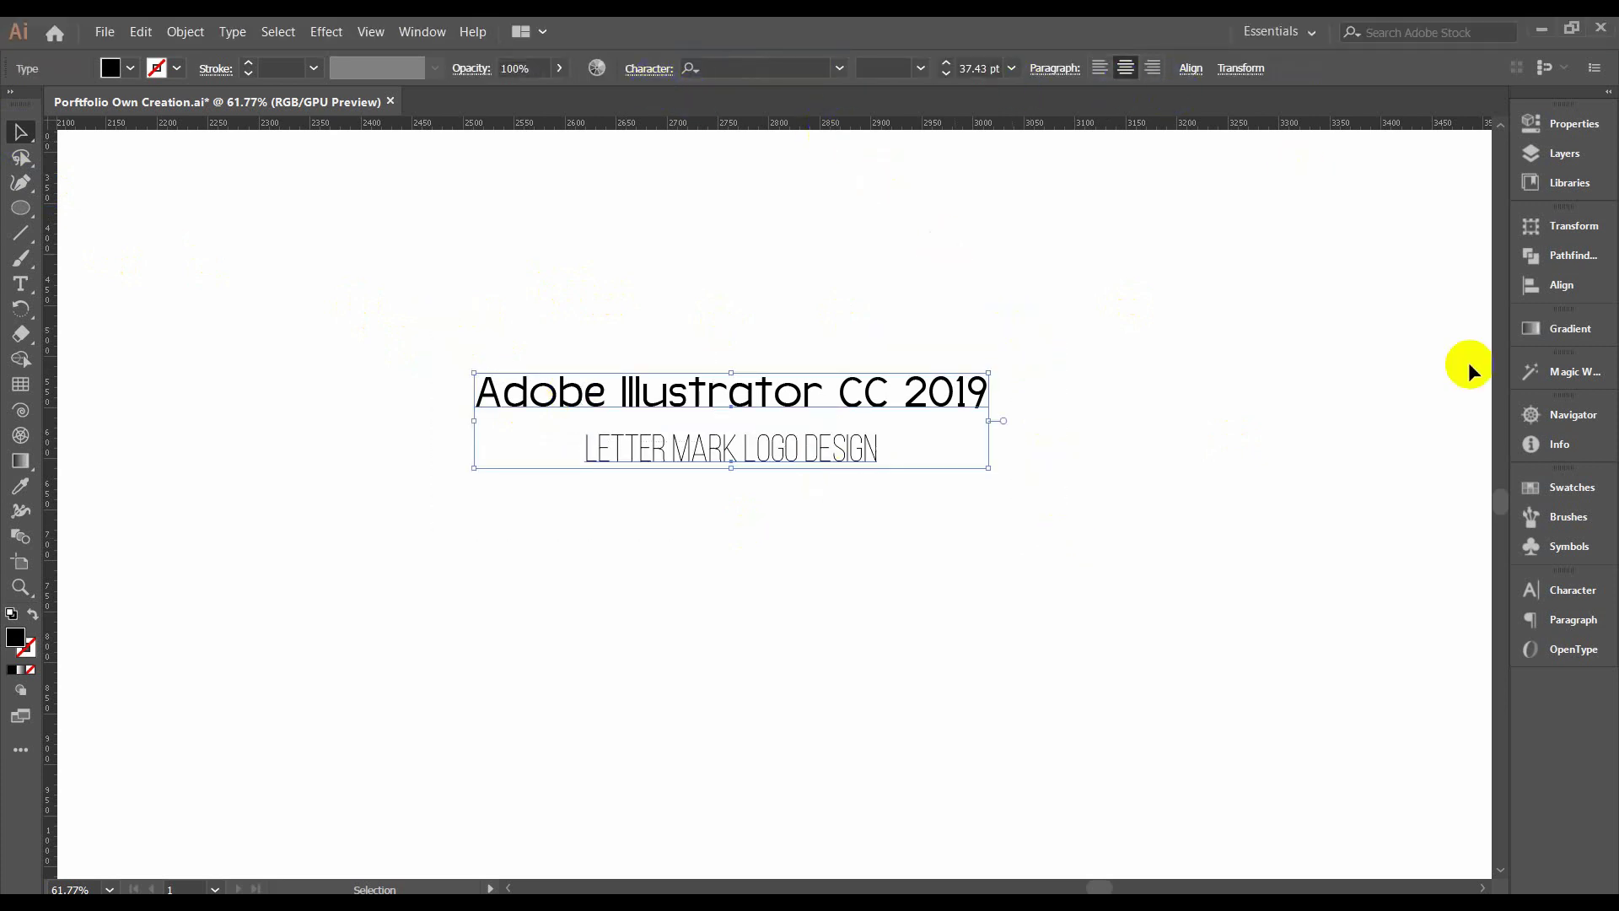
left_click(1564, 285)
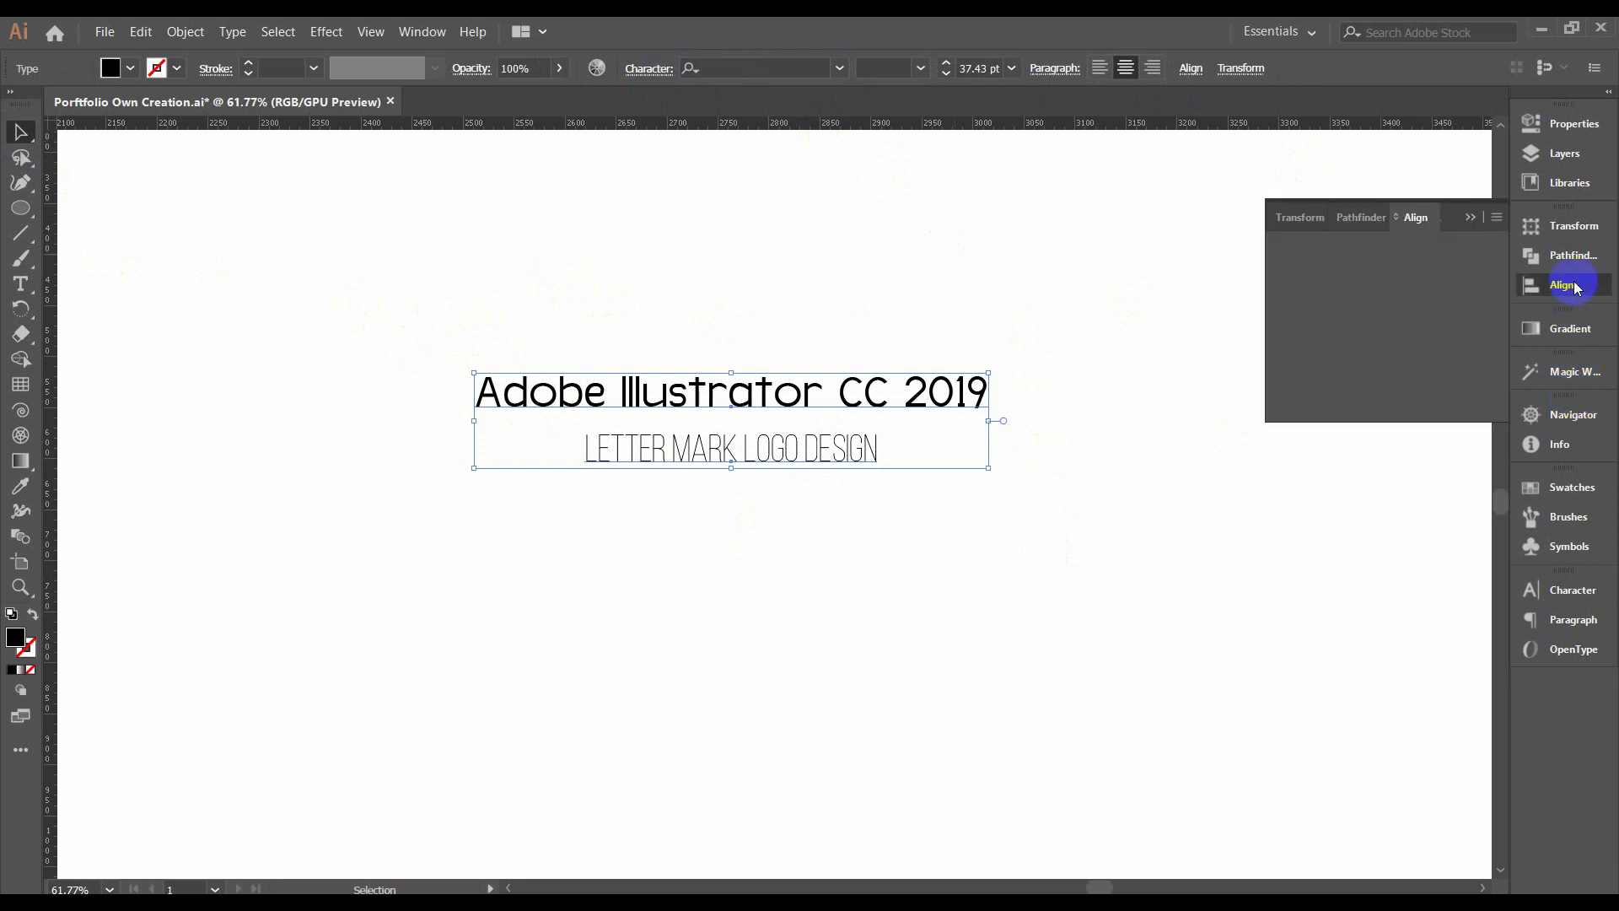
left_click(1322, 273)
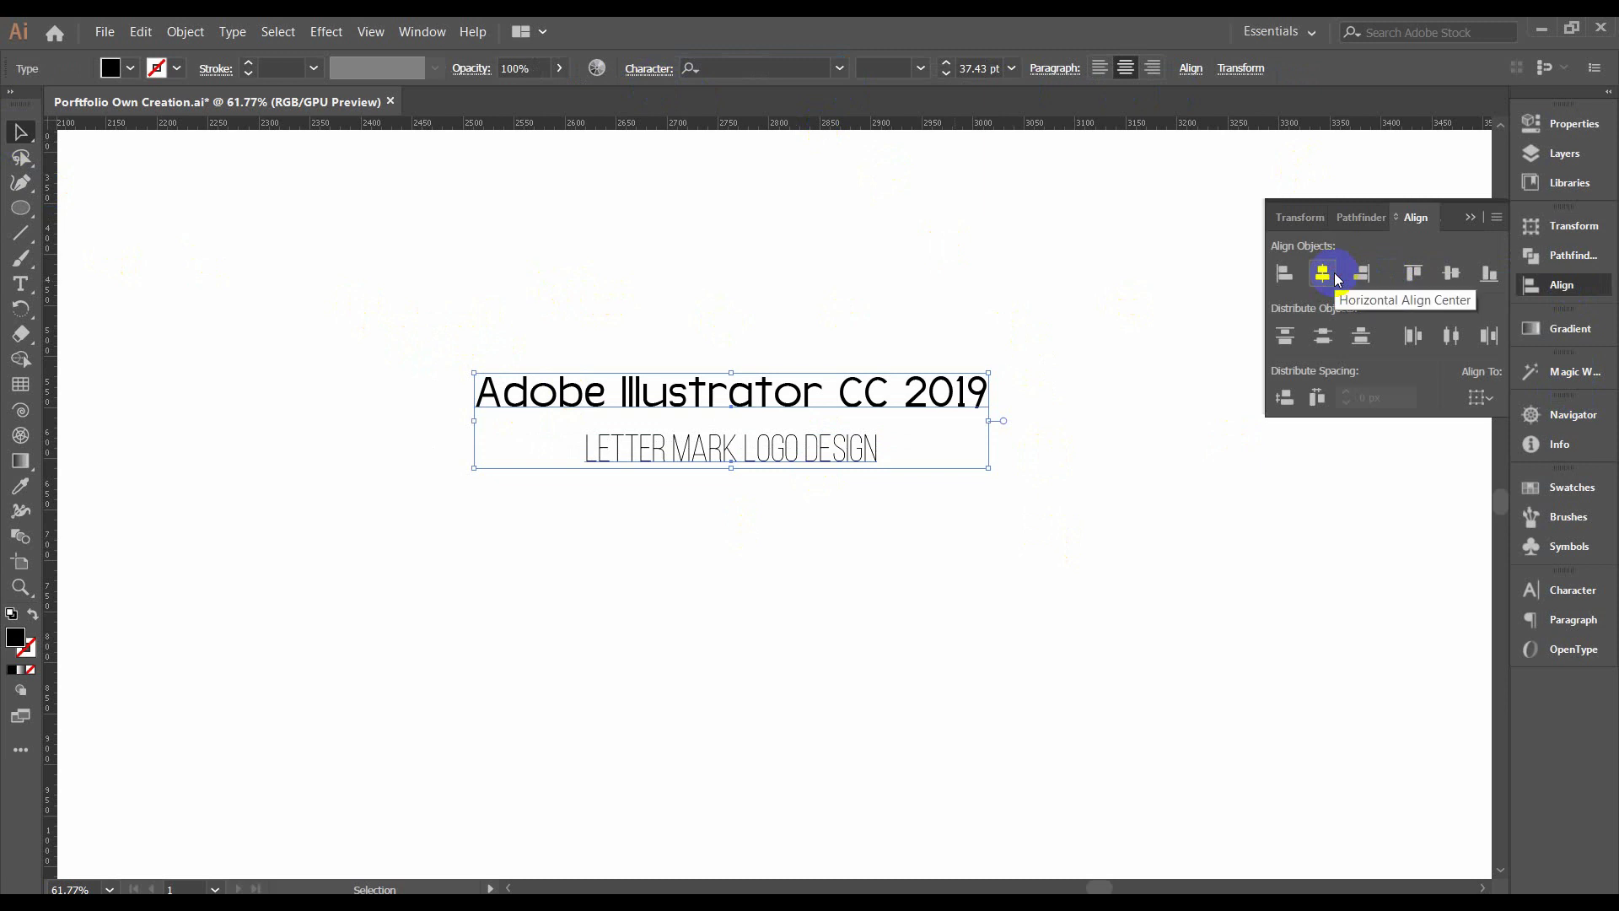
left_click(1564, 285)
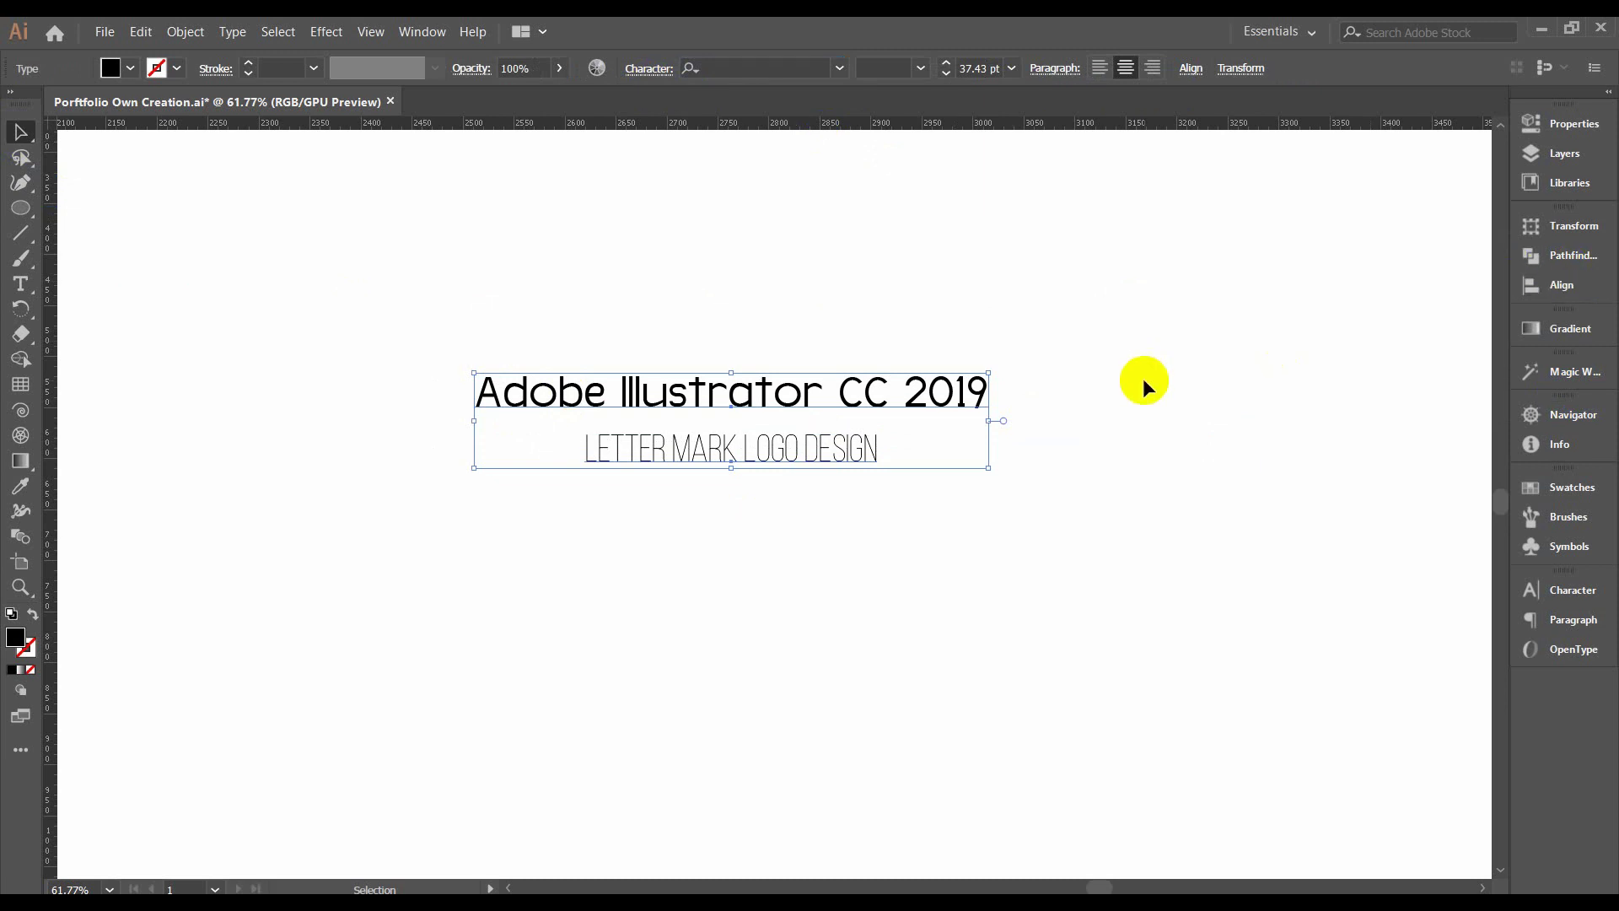
left_click(1141, 378)
Give the subtitle the Regular weight and move both lines higher up the artboard.
left_click(808, 462)
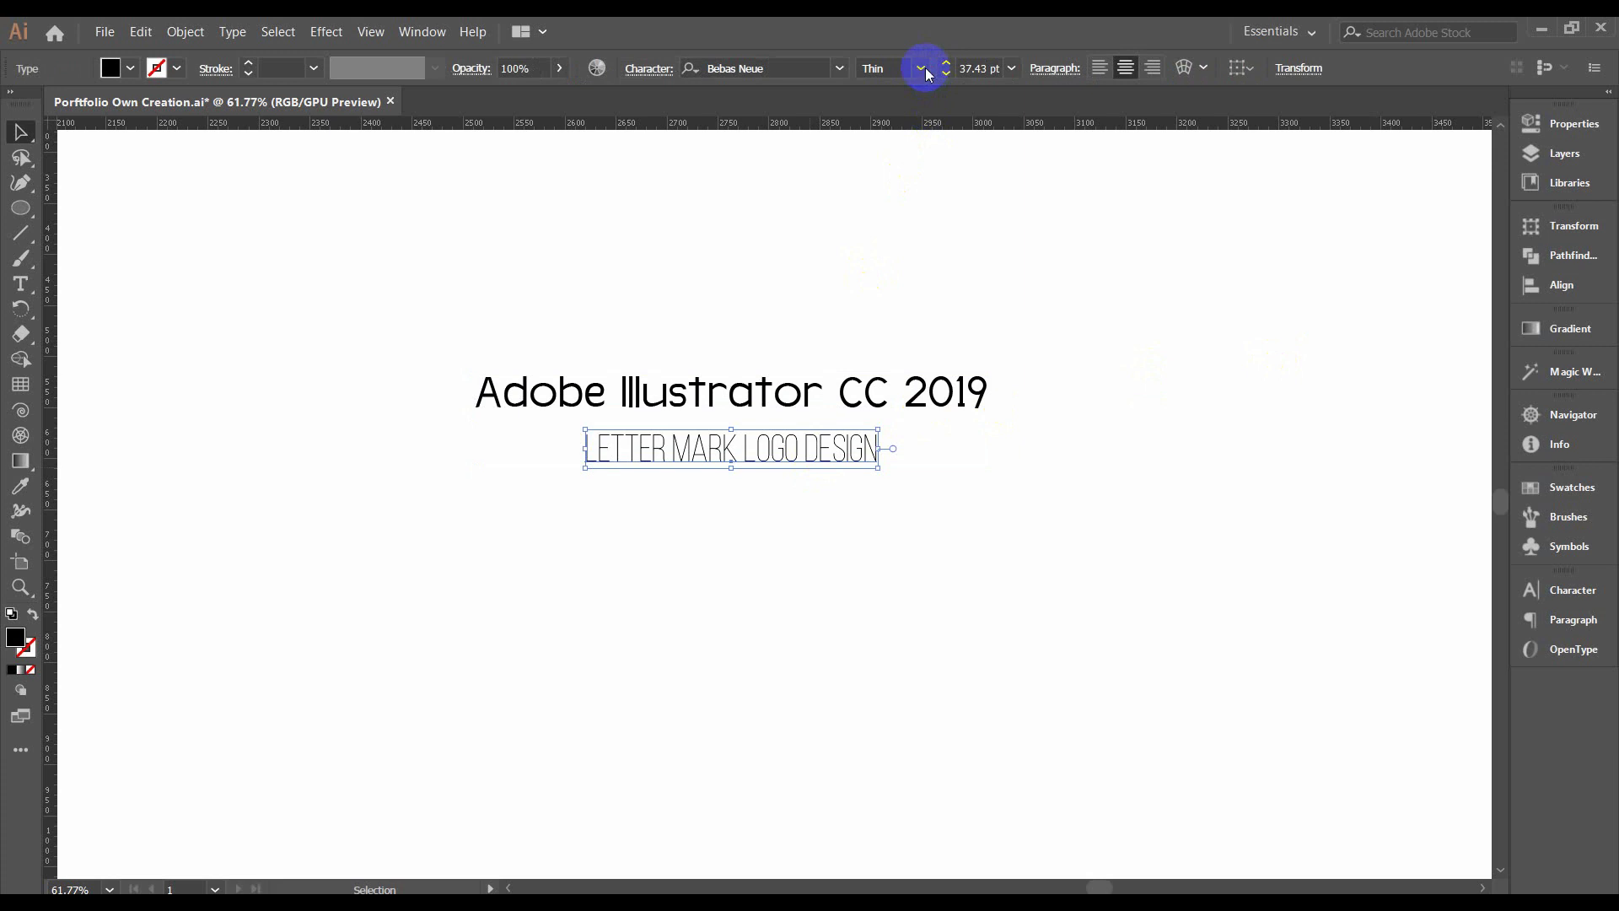
left_click(924, 73)
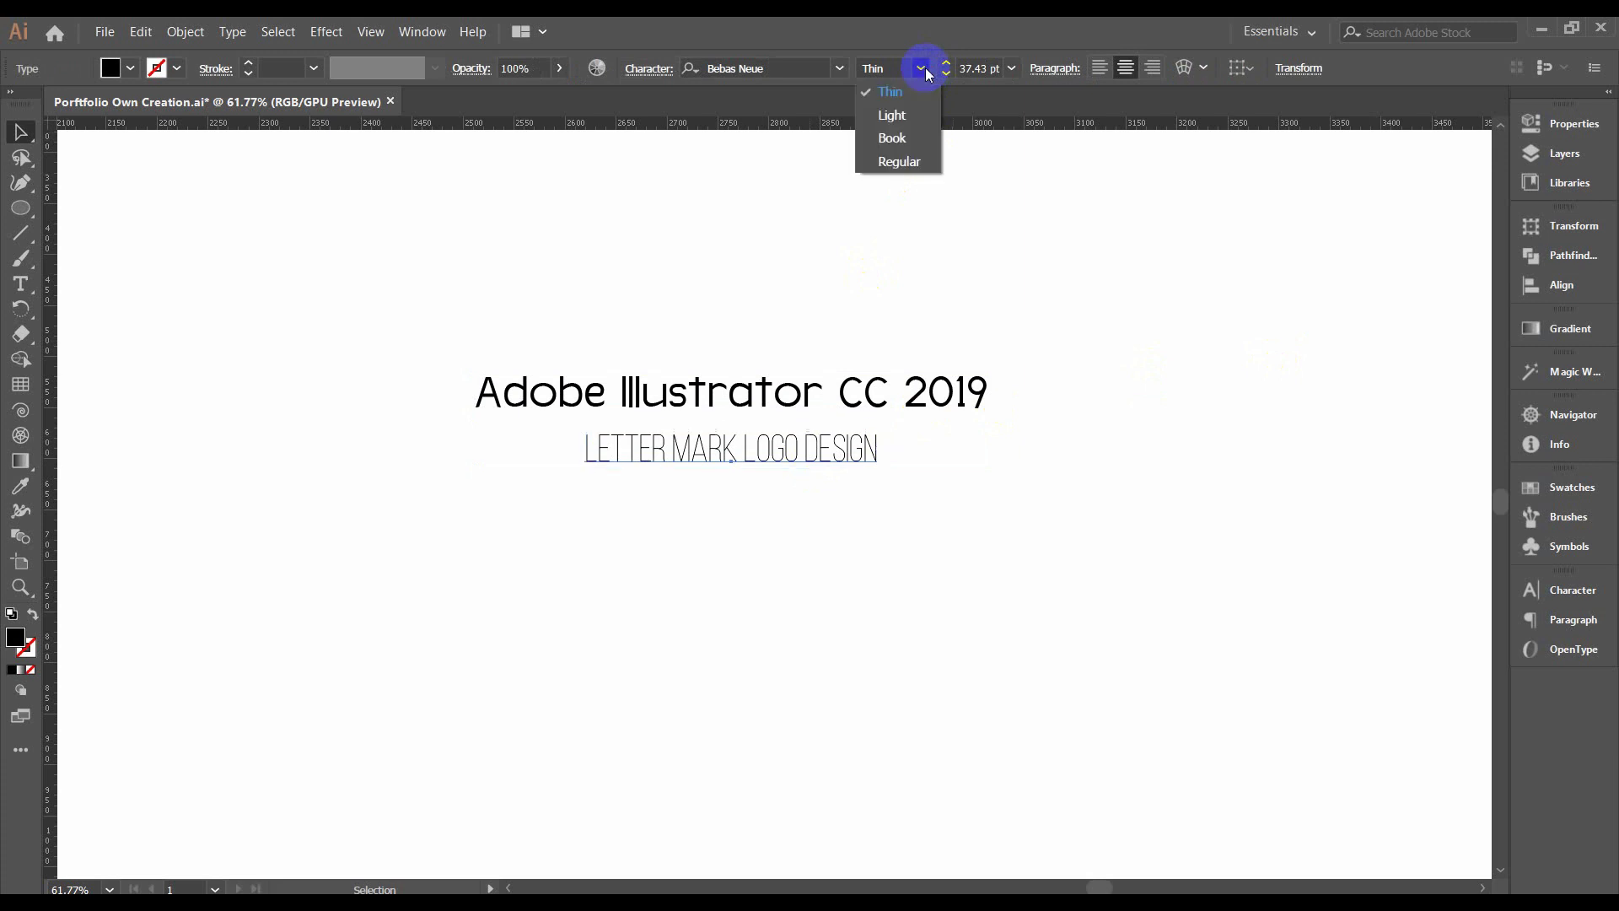
left_click(914, 163)
left_click_drag(1069, 351, 528, 578)
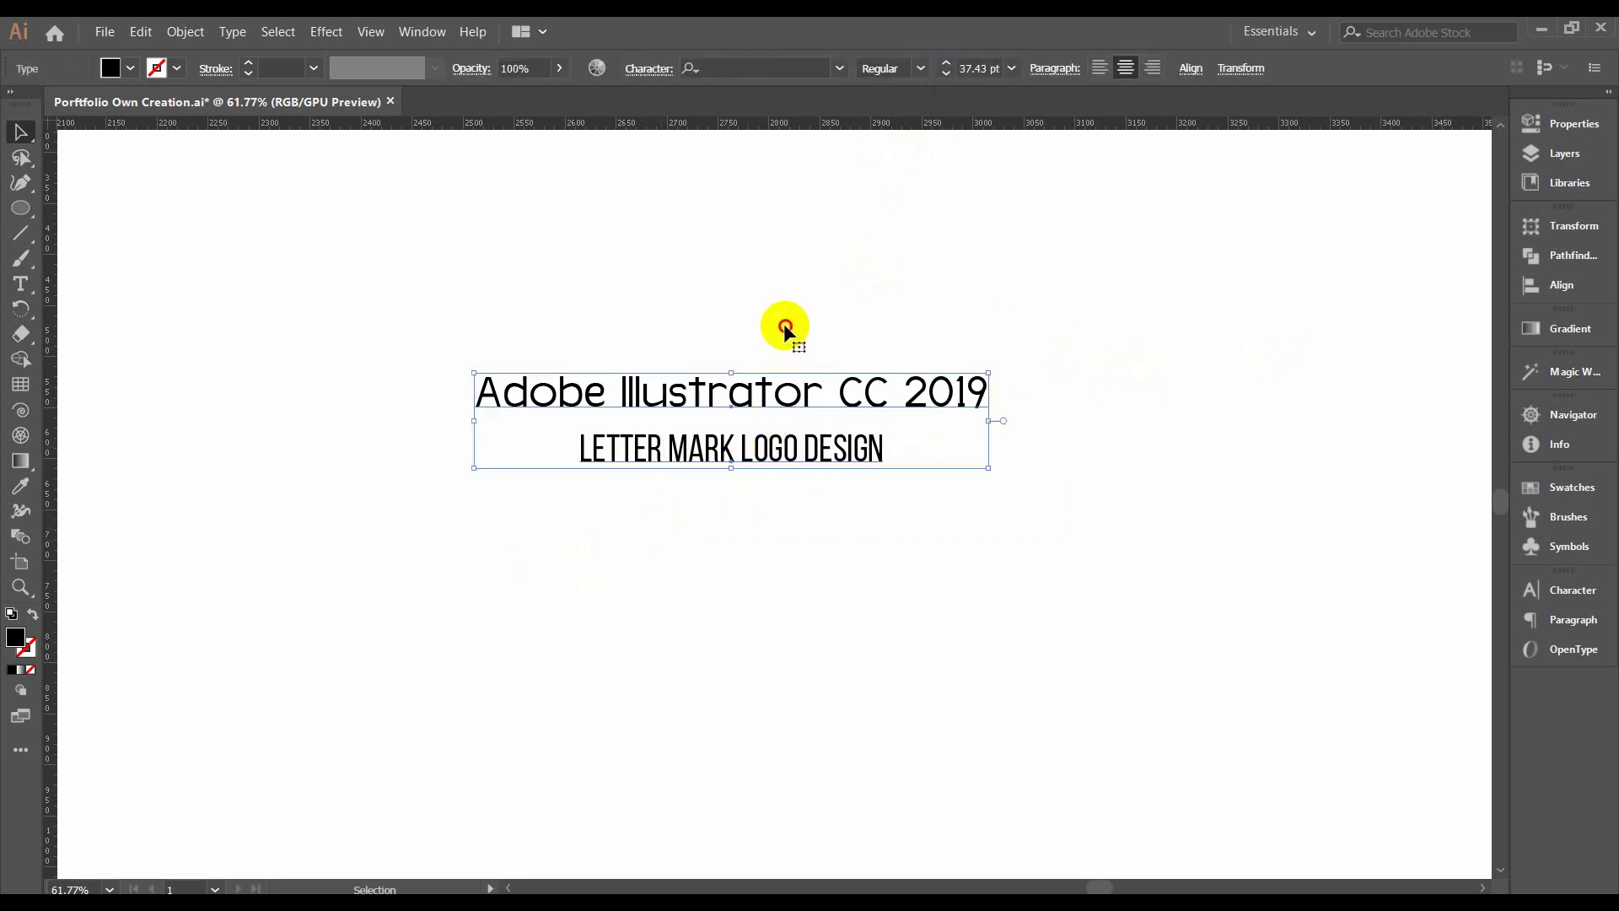
left_click_drag(780, 447, 791, 354)
left_click(1043, 413)
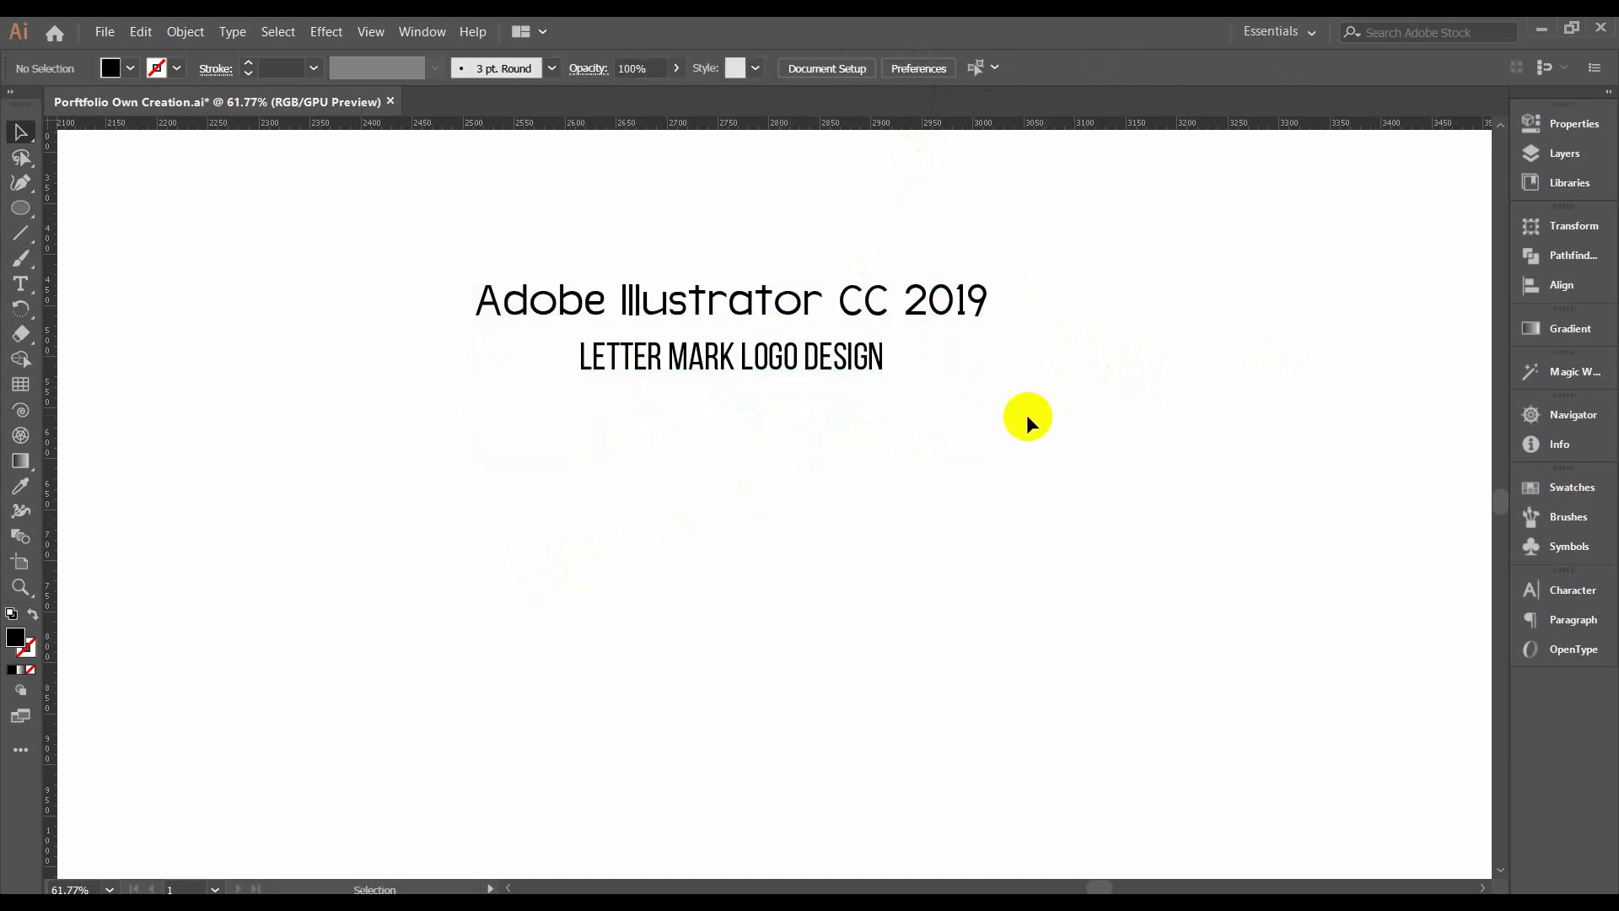
Turn on the document grid from the View menu.
left_click_drag(1026, 419, 1025, 322)
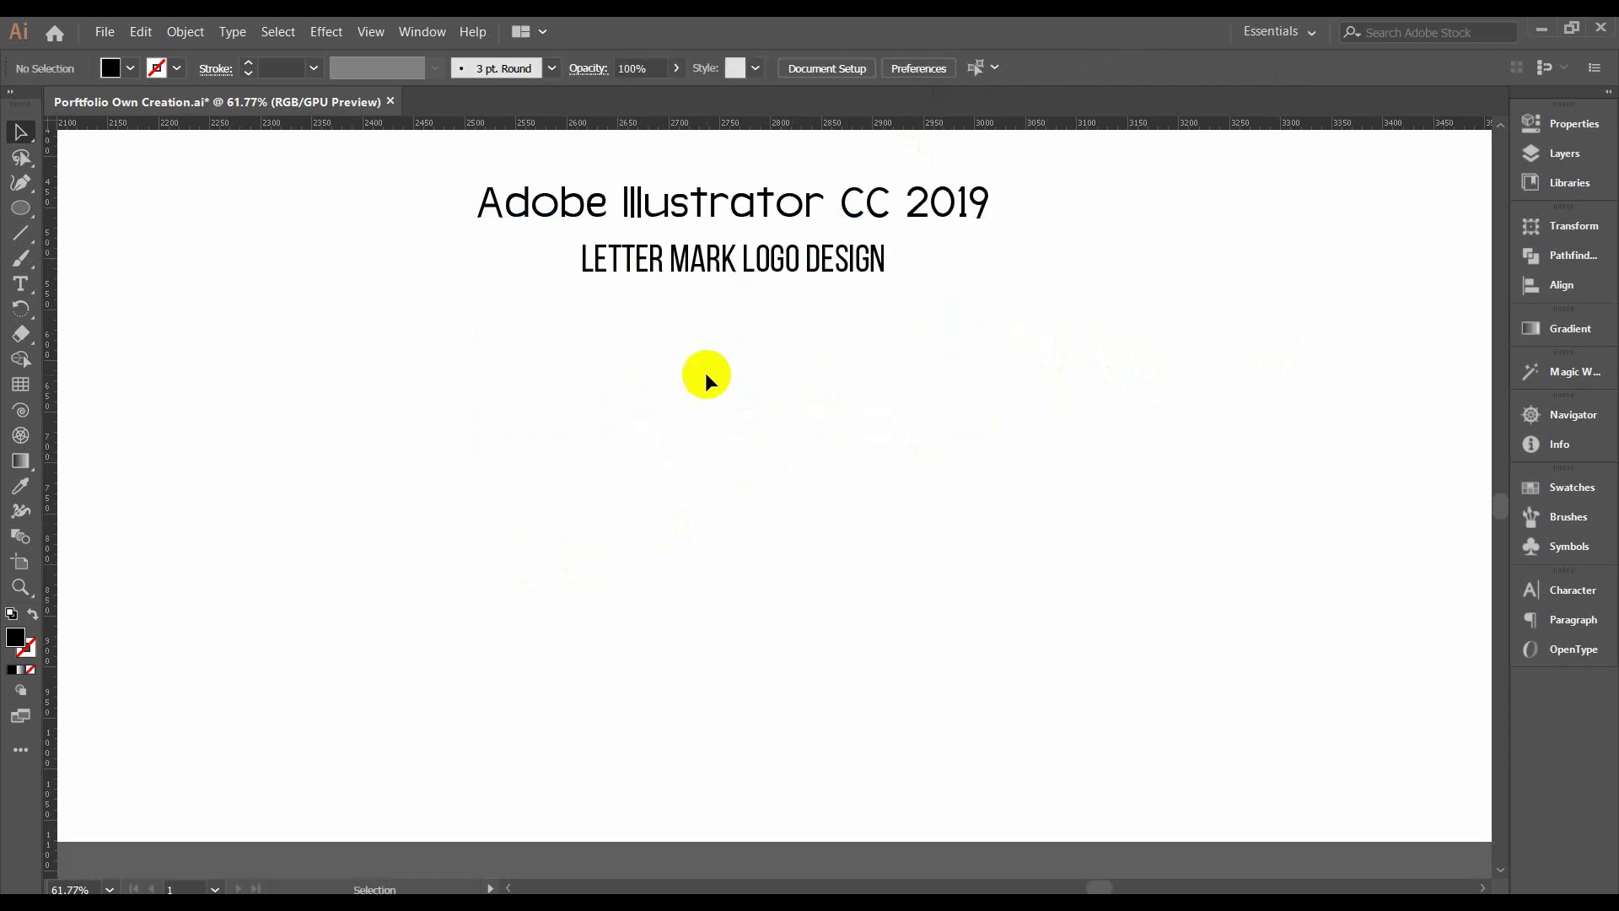
left_click(371, 32)
left_click(201, 359)
left_click(371, 32)
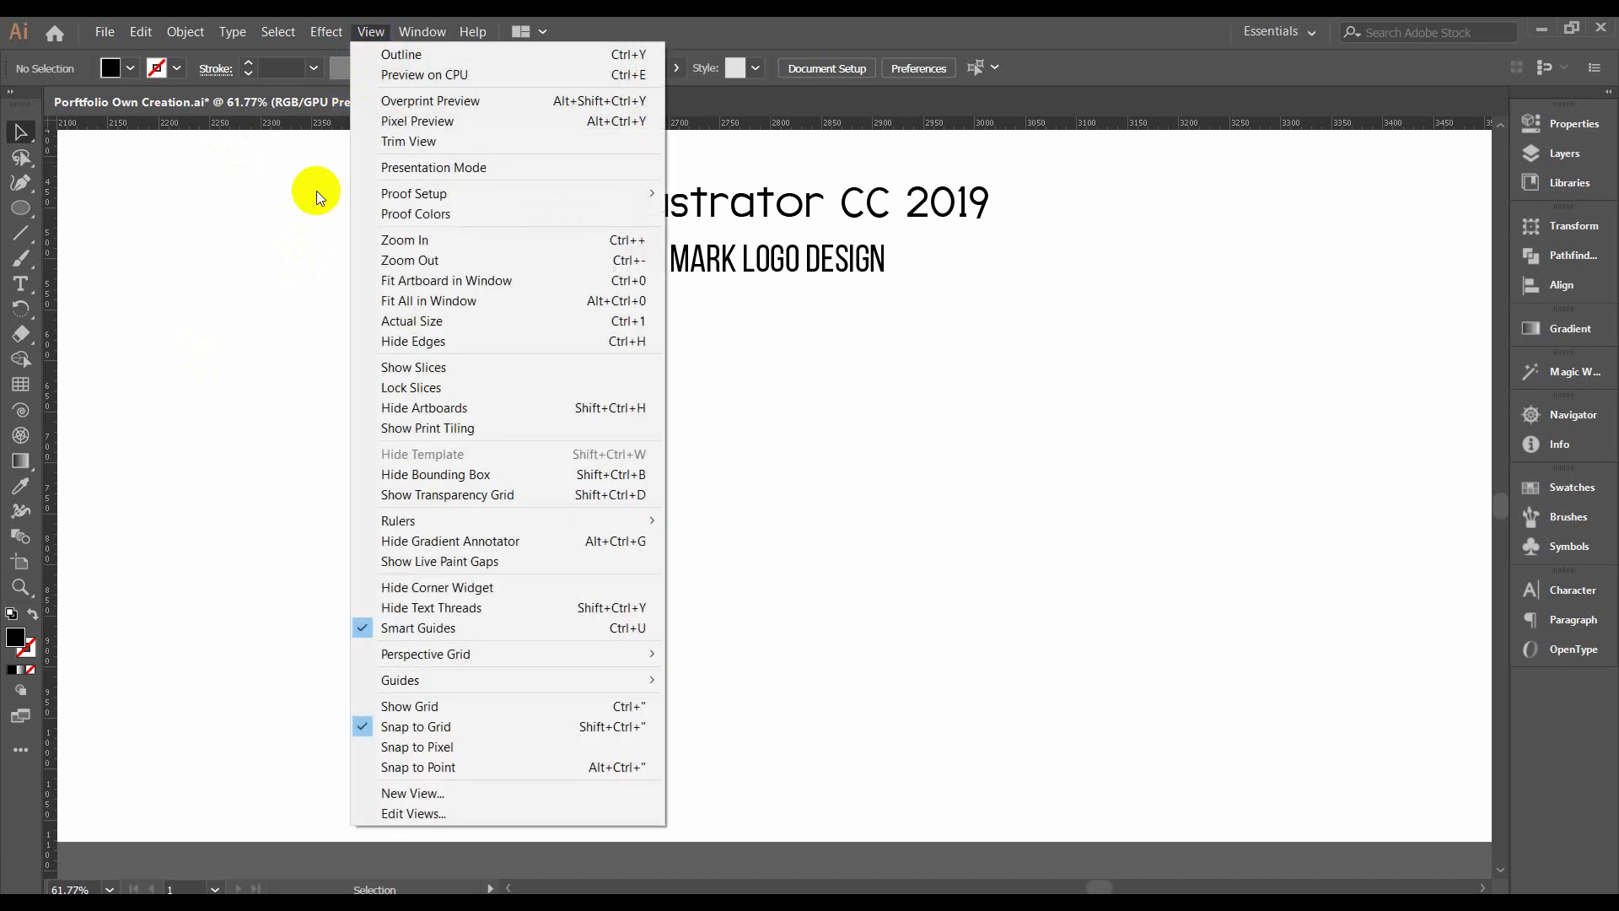
left_click(309, 188)
left_click(377, 38)
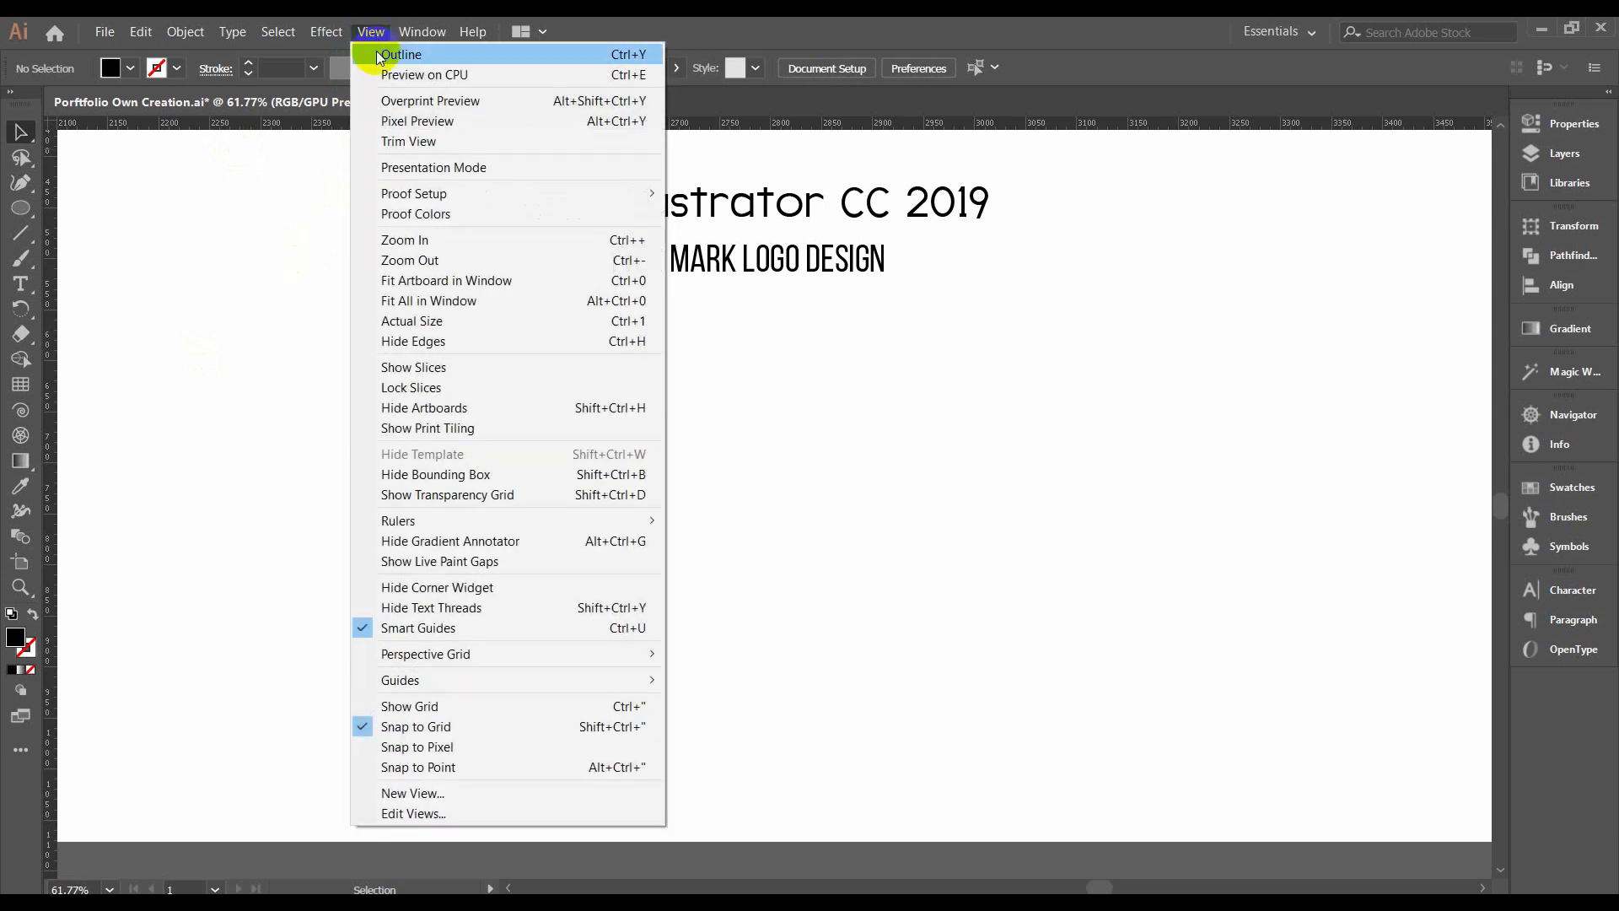
left_click(462, 708)
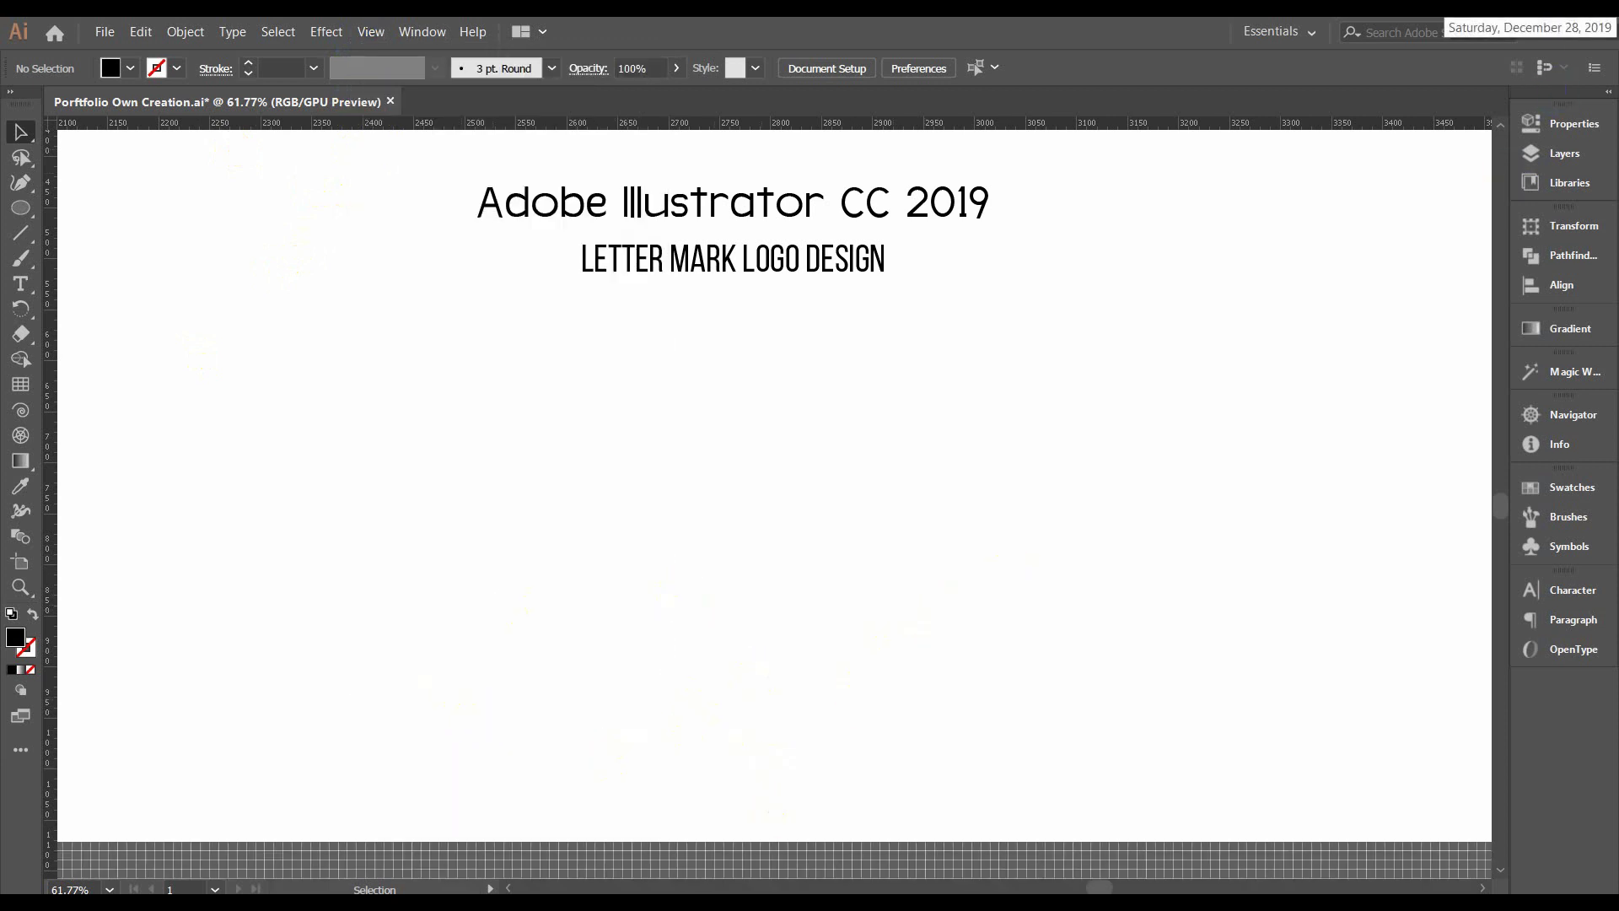
Move the two-line title text further right on the artboard.
key("space")
left_click_drag(1259, 435, 791, 502)
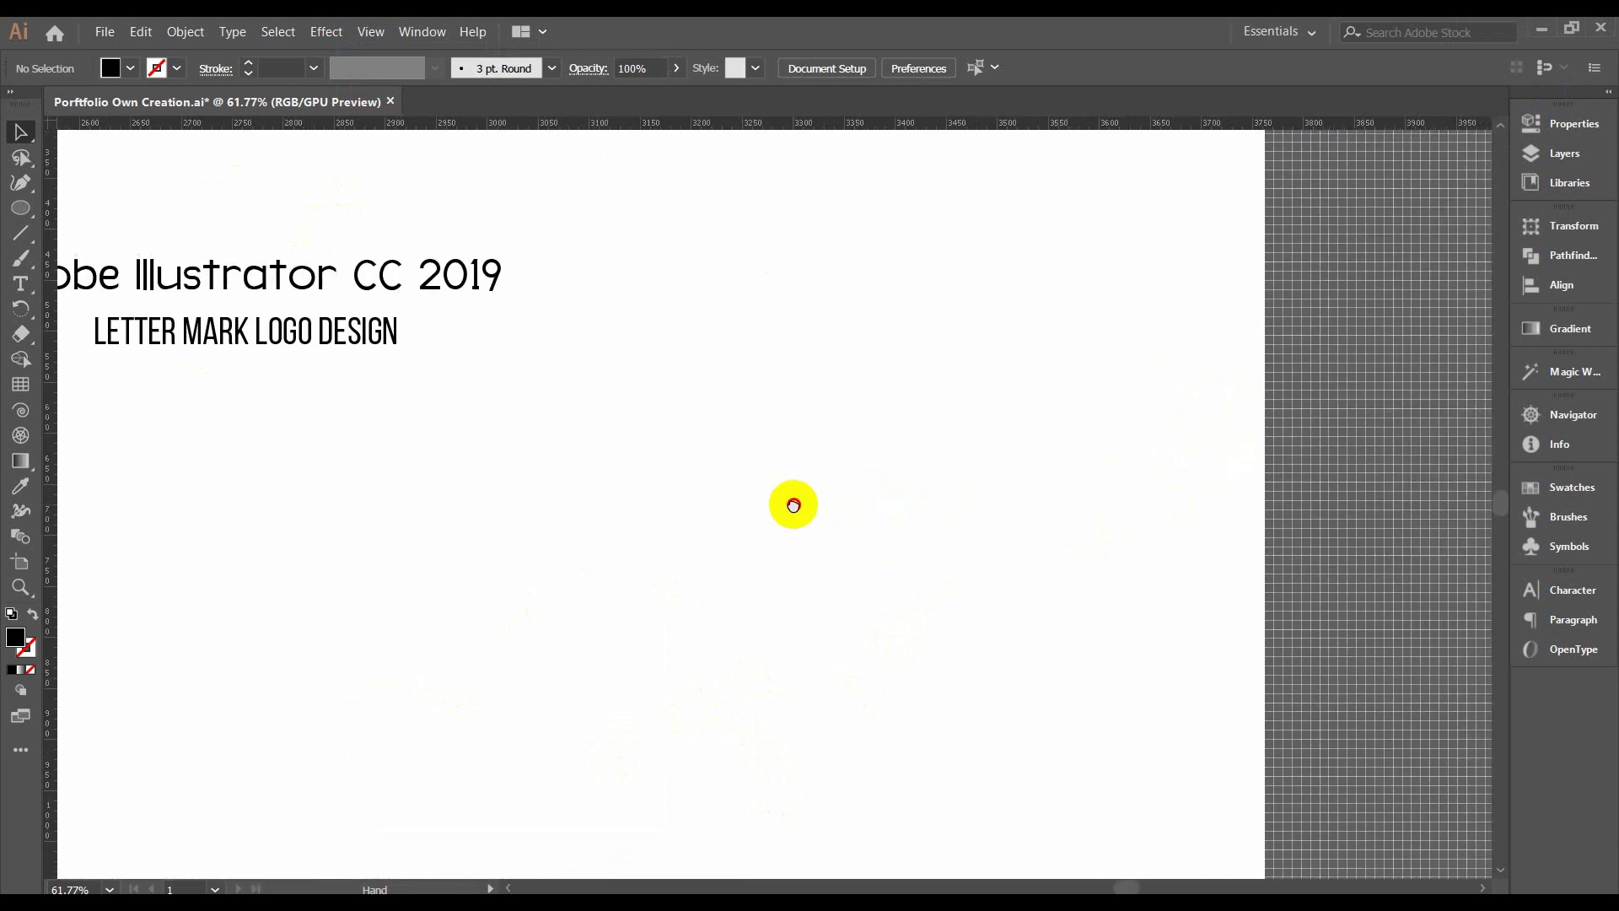
left_click(317, 337)
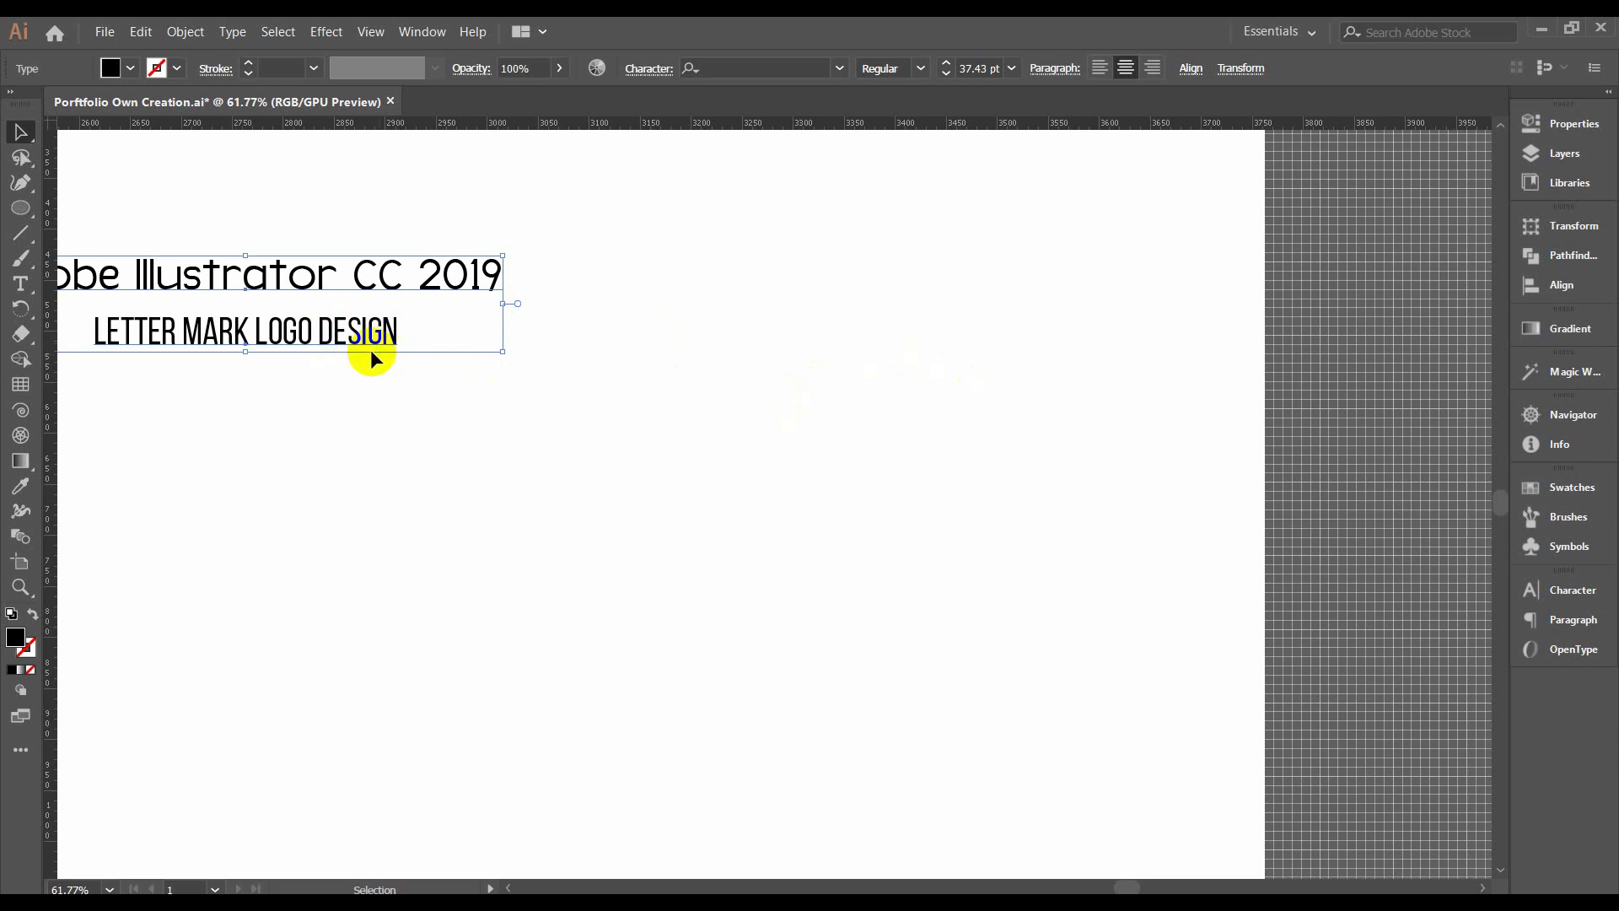
left_click_drag(371, 350, 1055, 377)
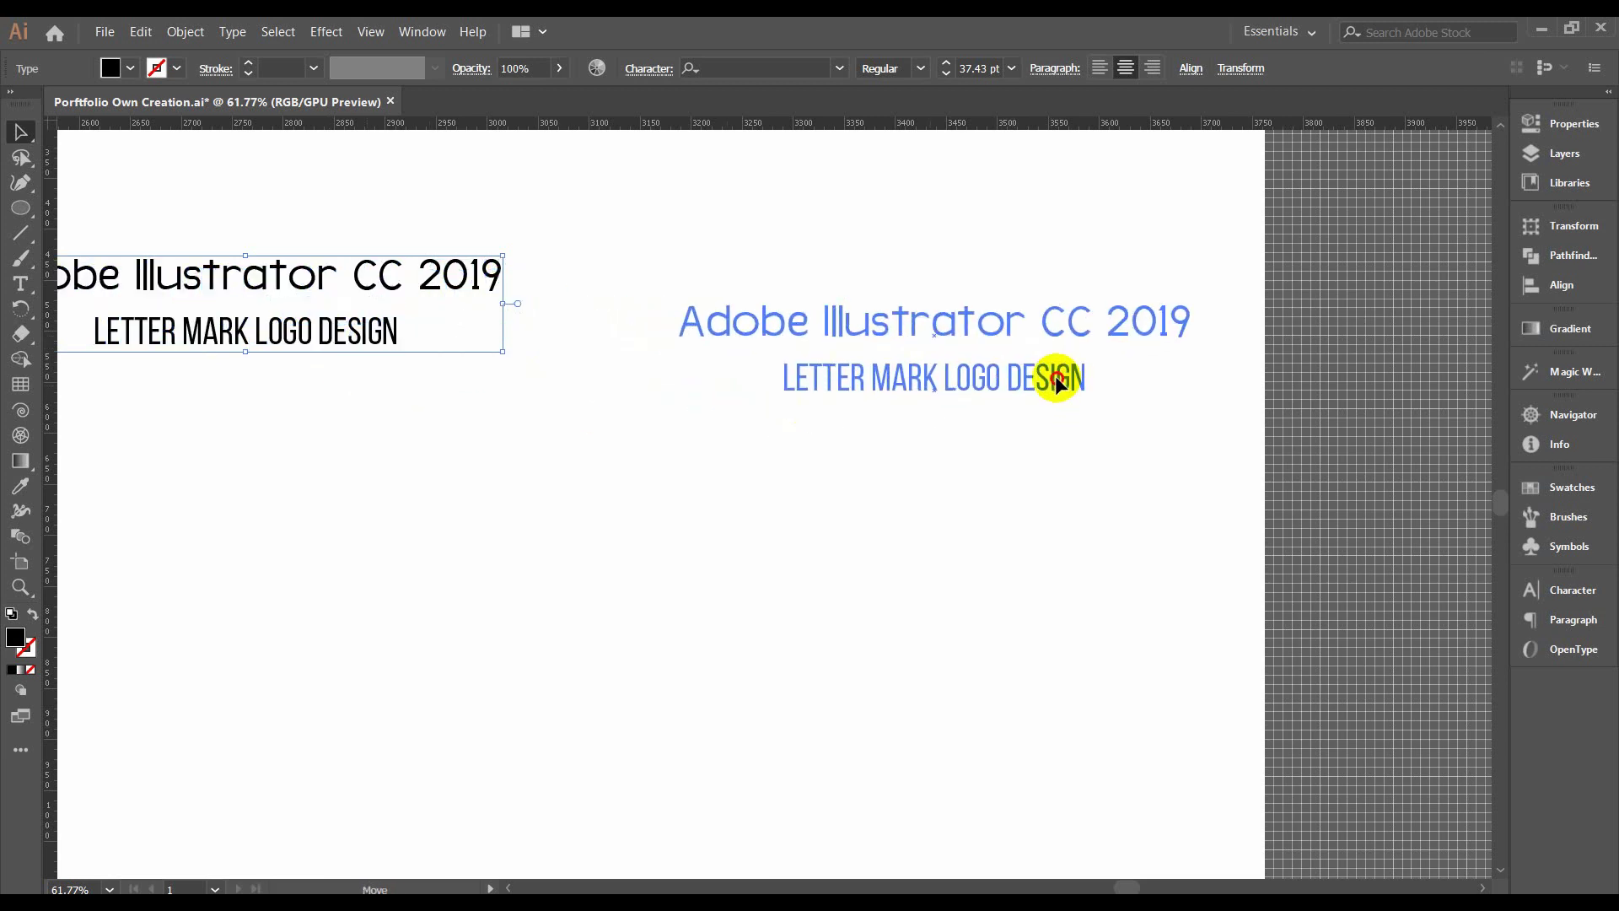
left_click_drag(1217, 389, 836, 419)
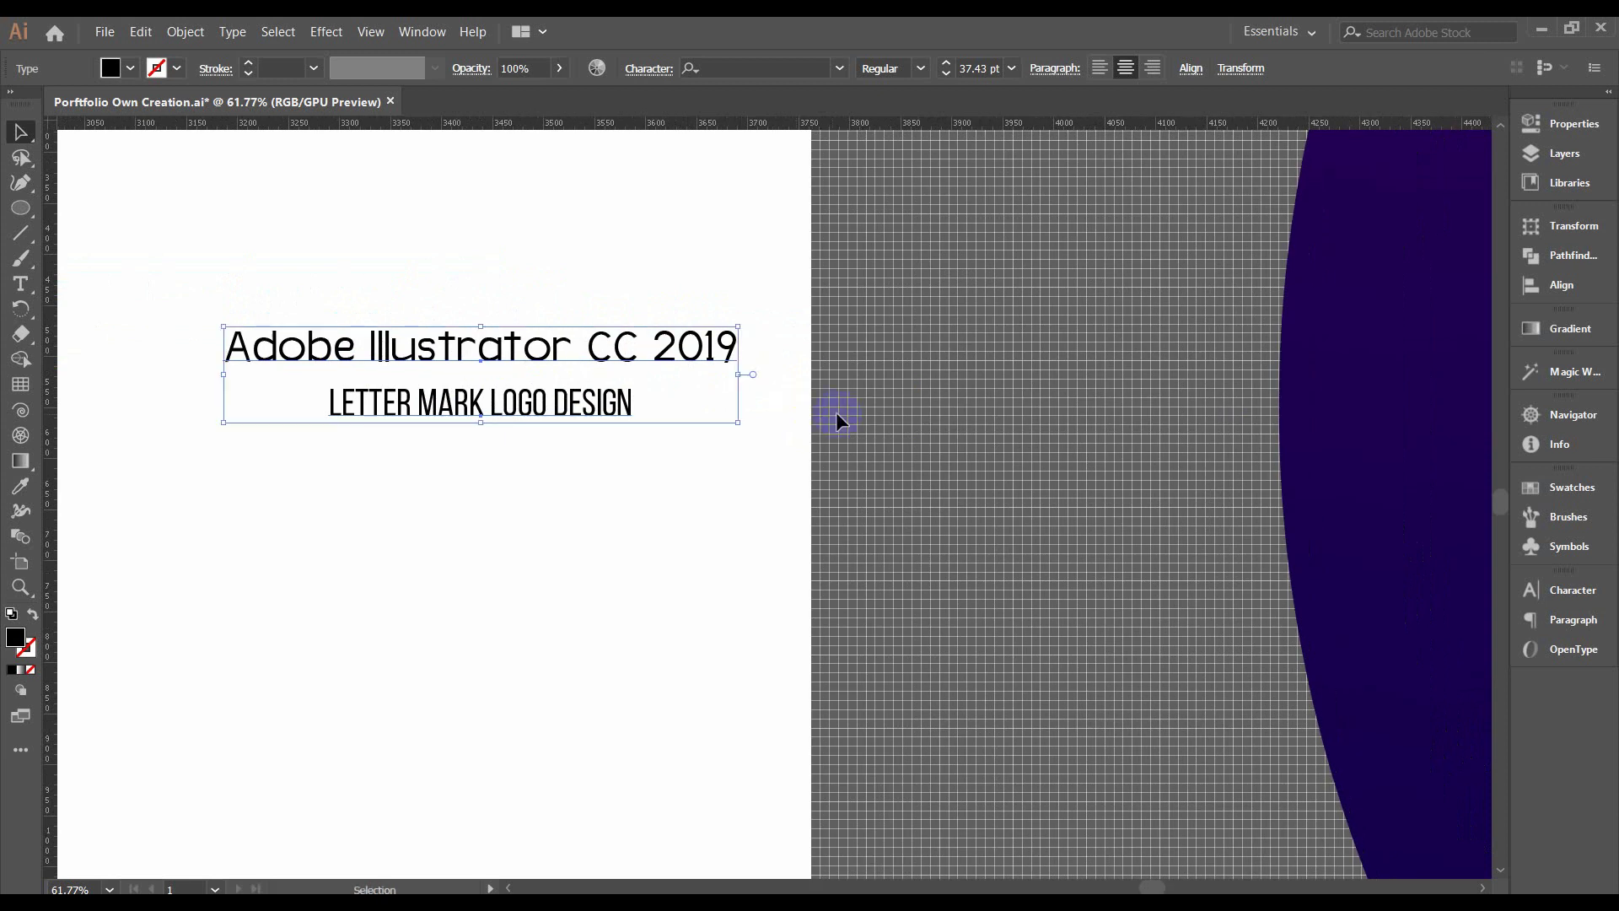
Zoom in to about 431.7% on the grid beside the artboard.
left_click(948, 409)
key("ctrl+apostrophe")
left_click_drag(984, 470, 1180, 679)
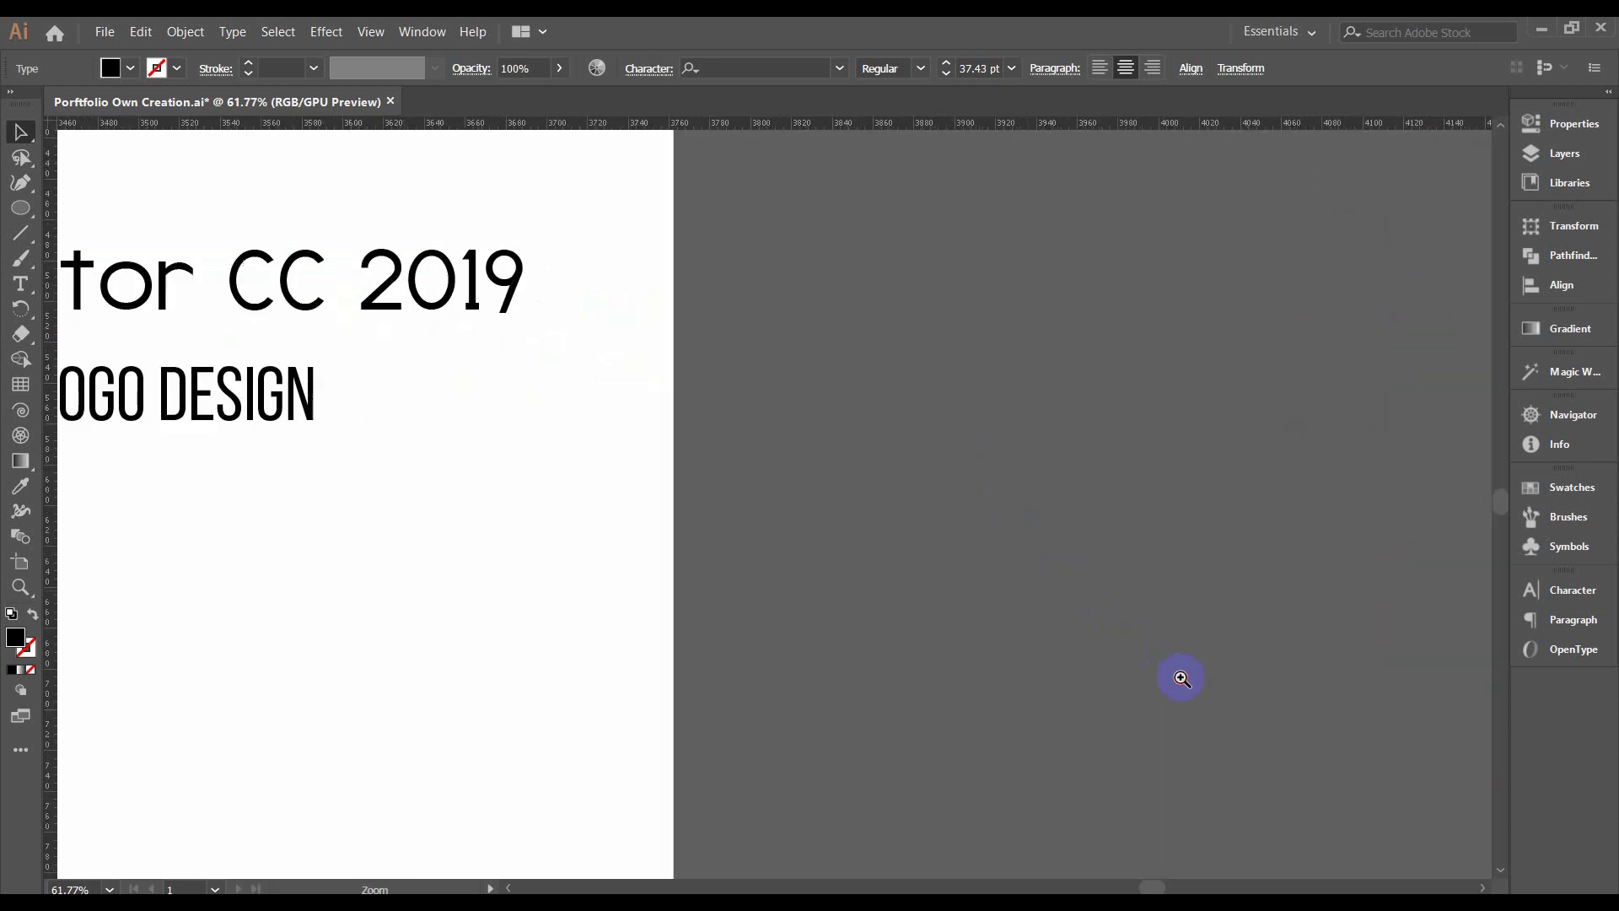
left_click(1181, 679)
left_click(987, 564)
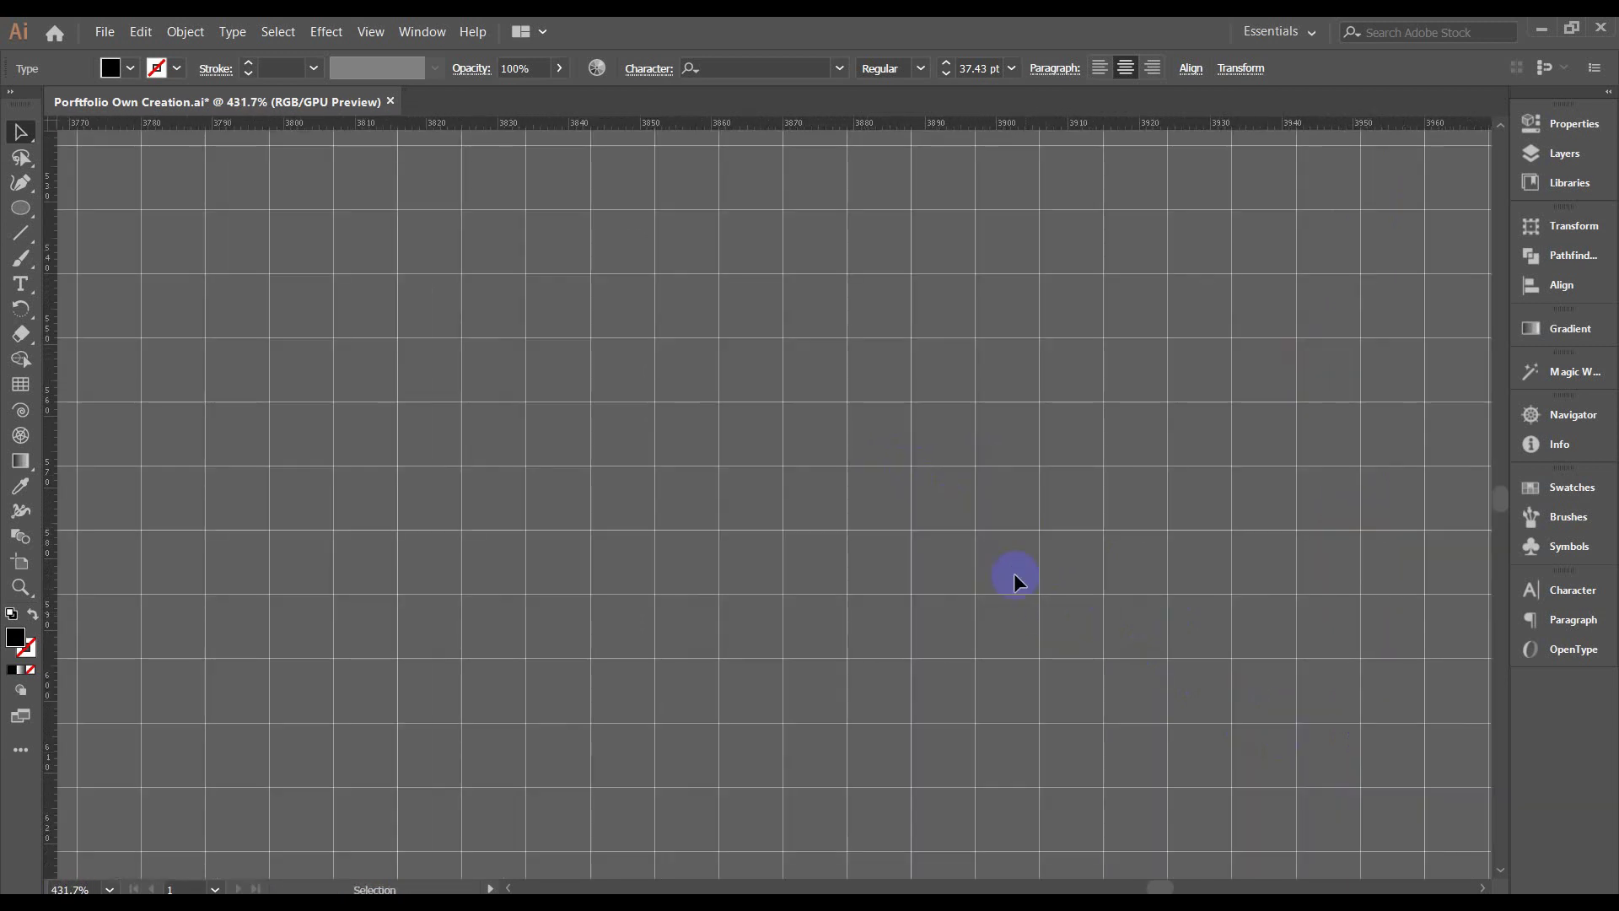
scroll(922, 485, "up", 1)
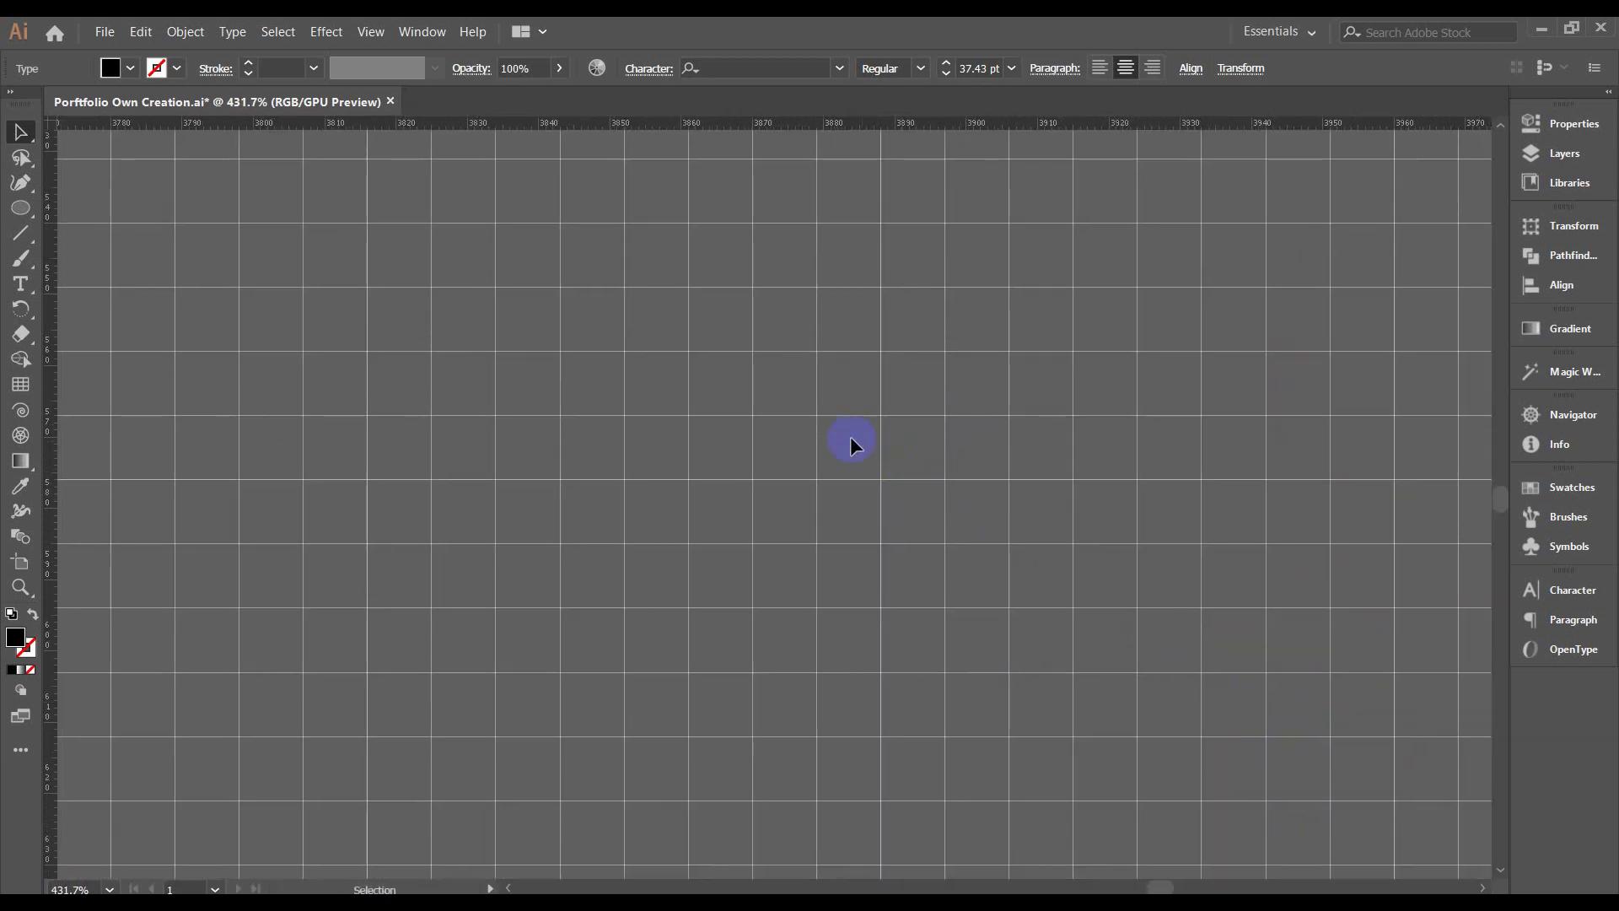
Enable Snap to Grid and draw a small solid black circle on the grid.
left_click(373, 33)
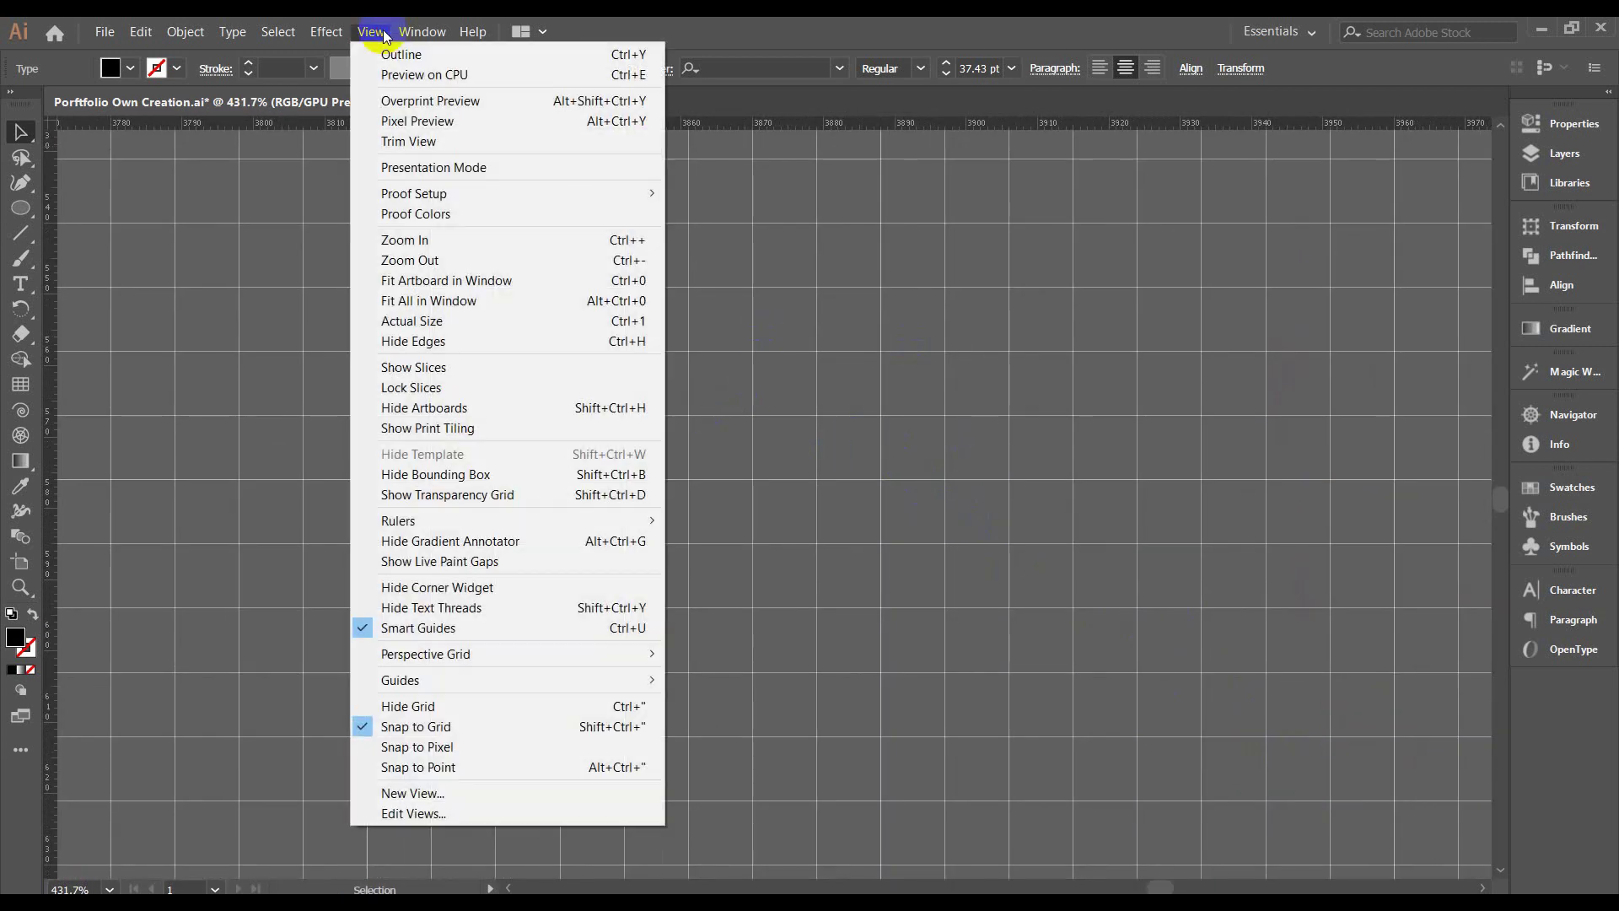
left_click(425, 725)
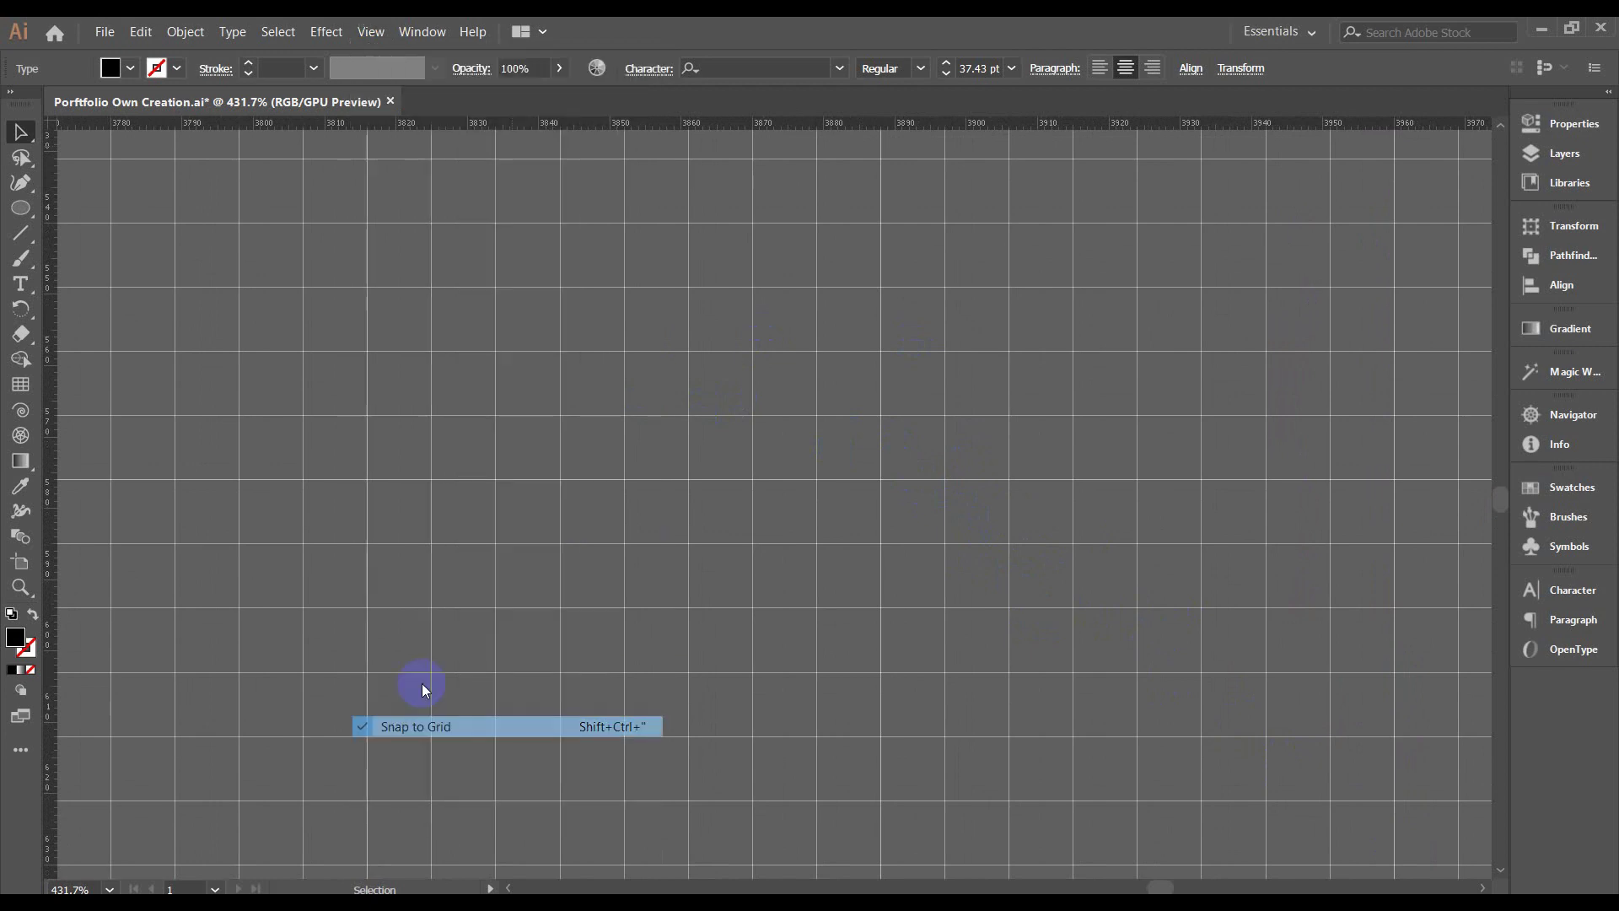
left_click(366, 30)
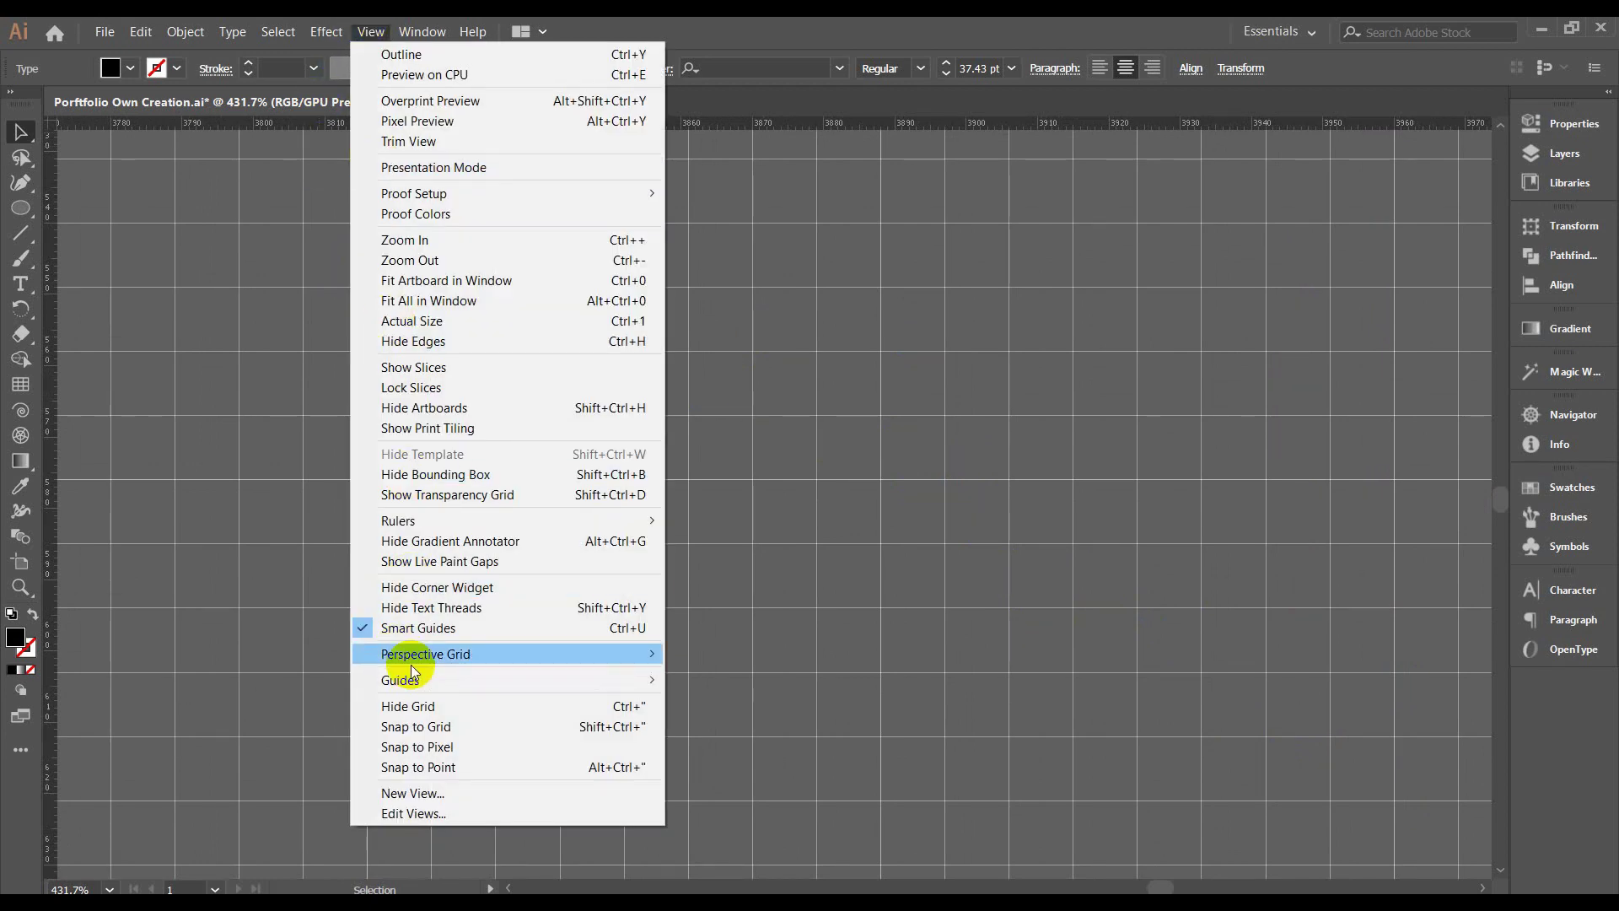
left_click(425, 730)
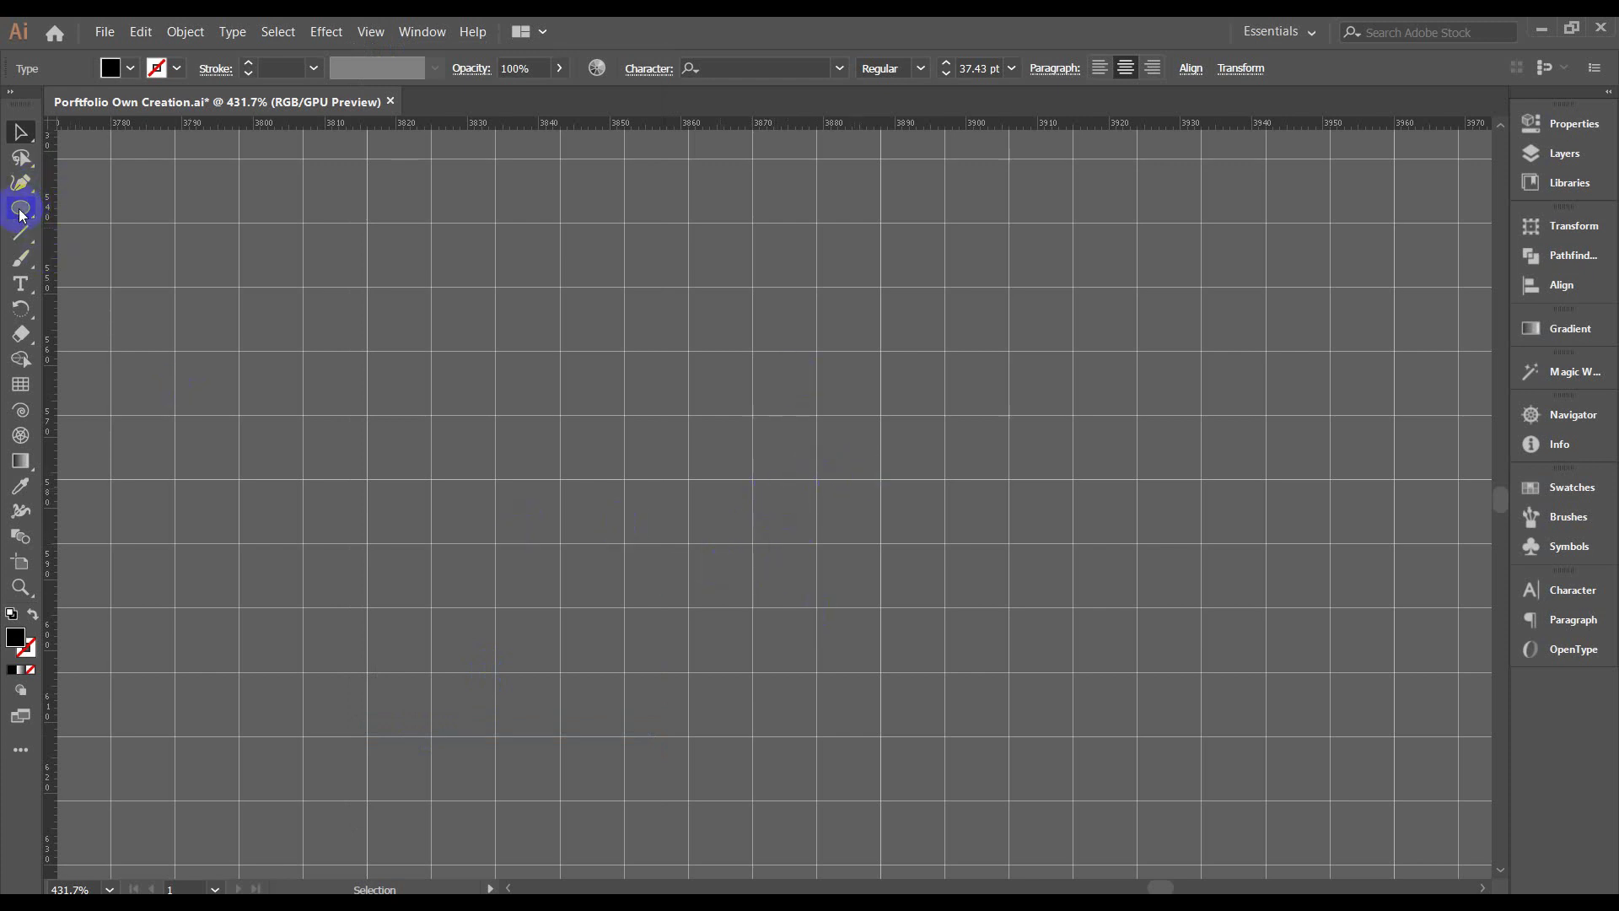
left_click_drag(21, 213, 48, 228)
left_click(21, 208)
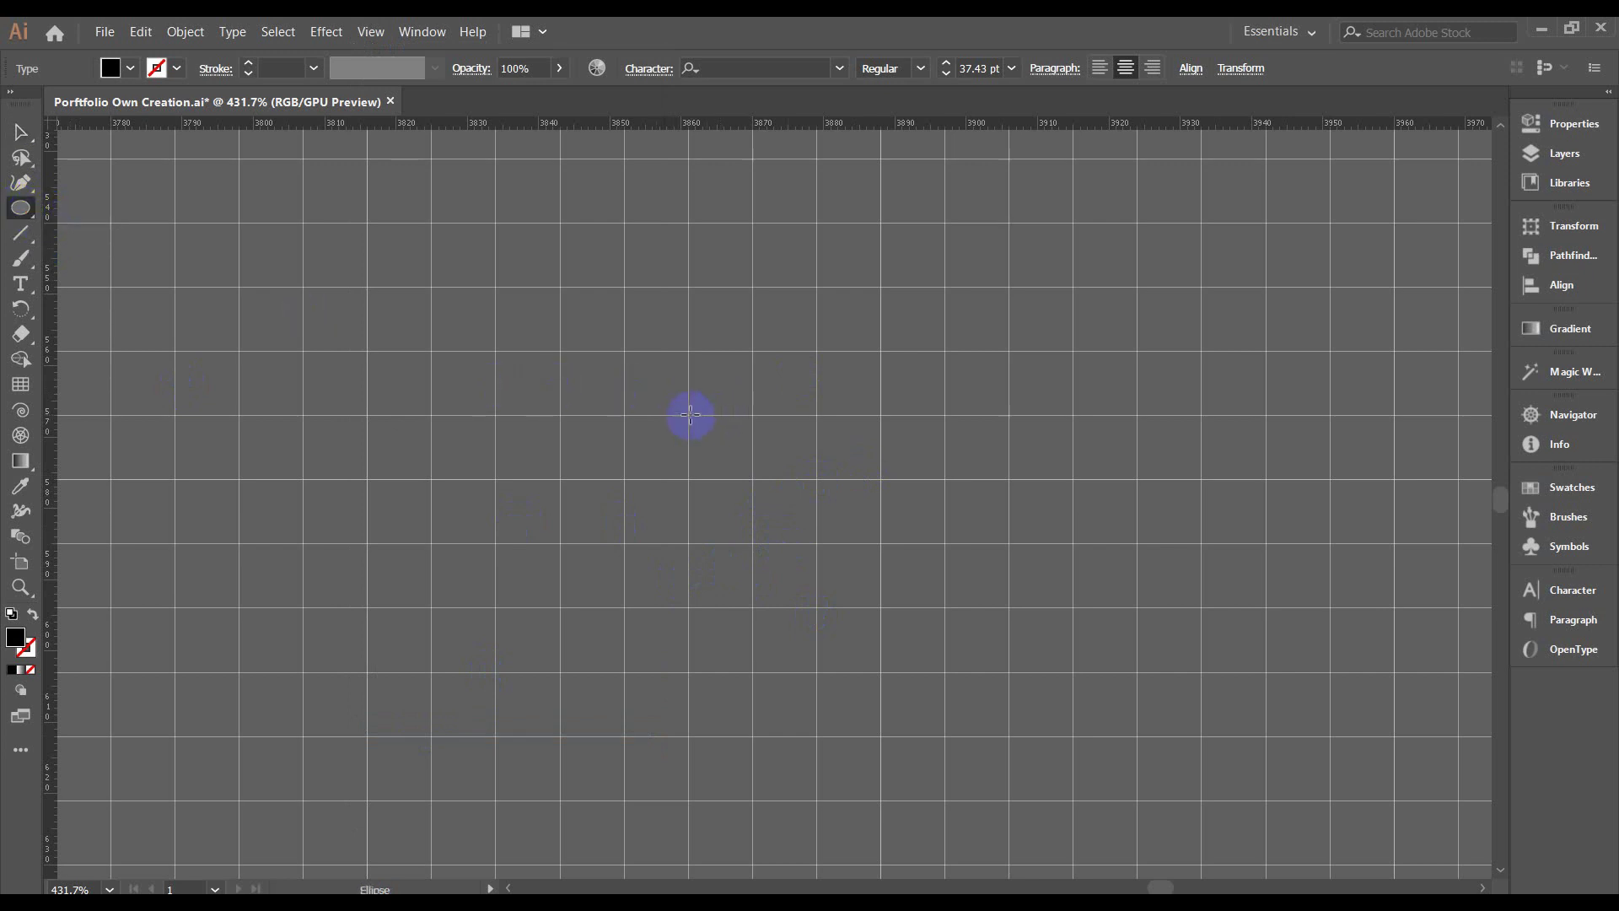
left_click_drag(688, 413, 752, 479)
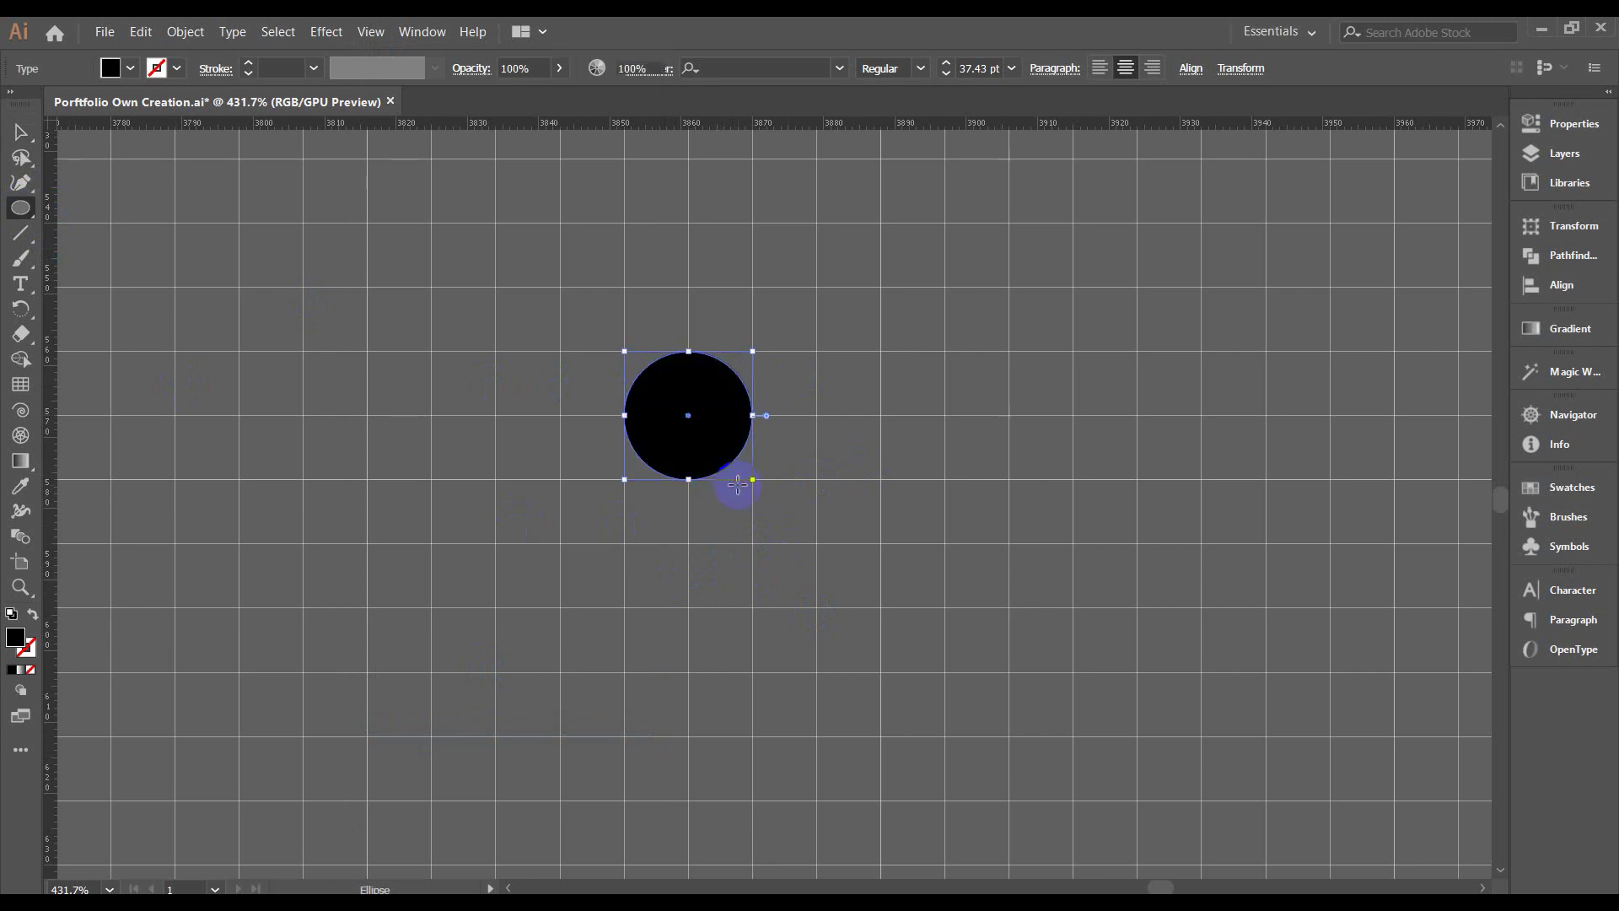
Set the 18 px circle's fill to None and its stroke to black at 0.5 pt.
left_click(20, 132)
left_click(568, 332)
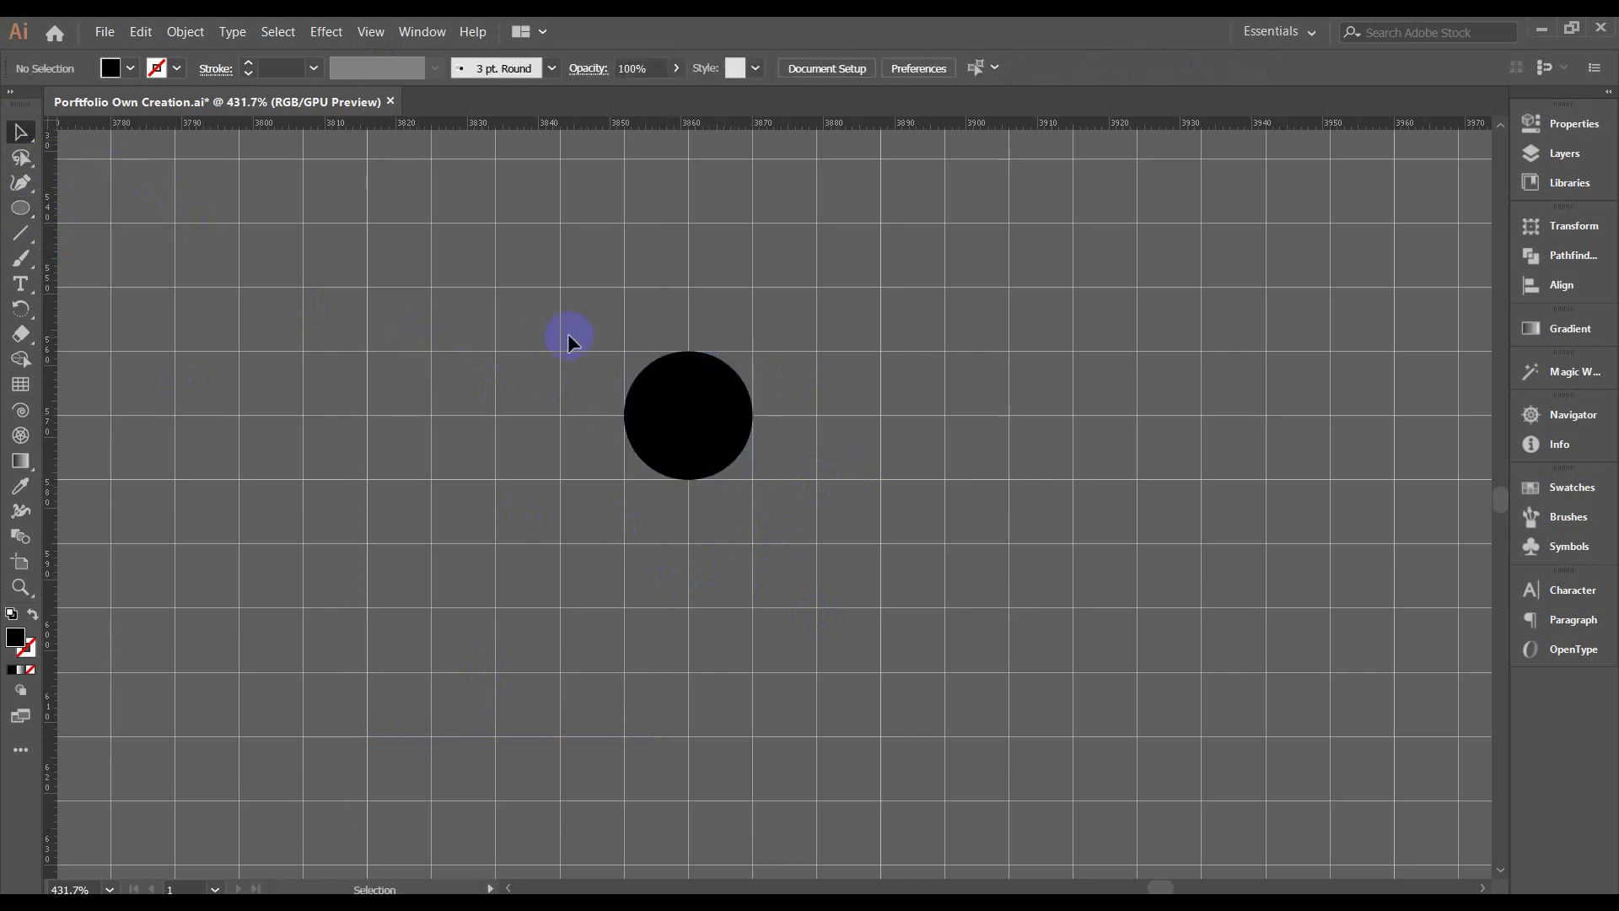
left_click_drag(639, 343, 777, 506)
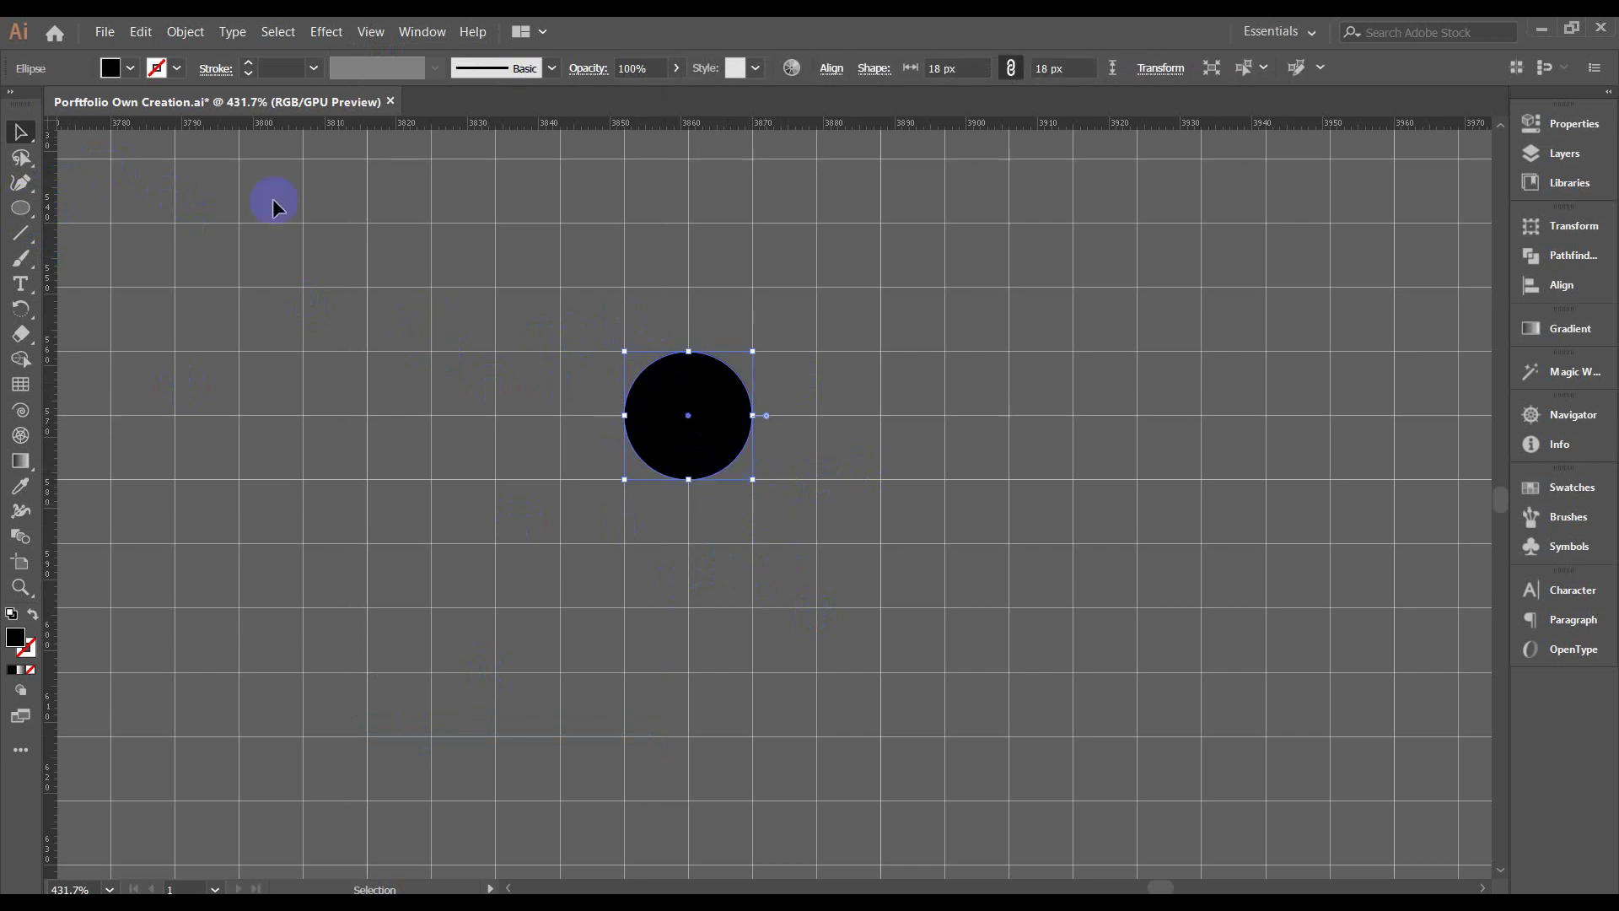
left_click_drag(140, 72, 128, 85)
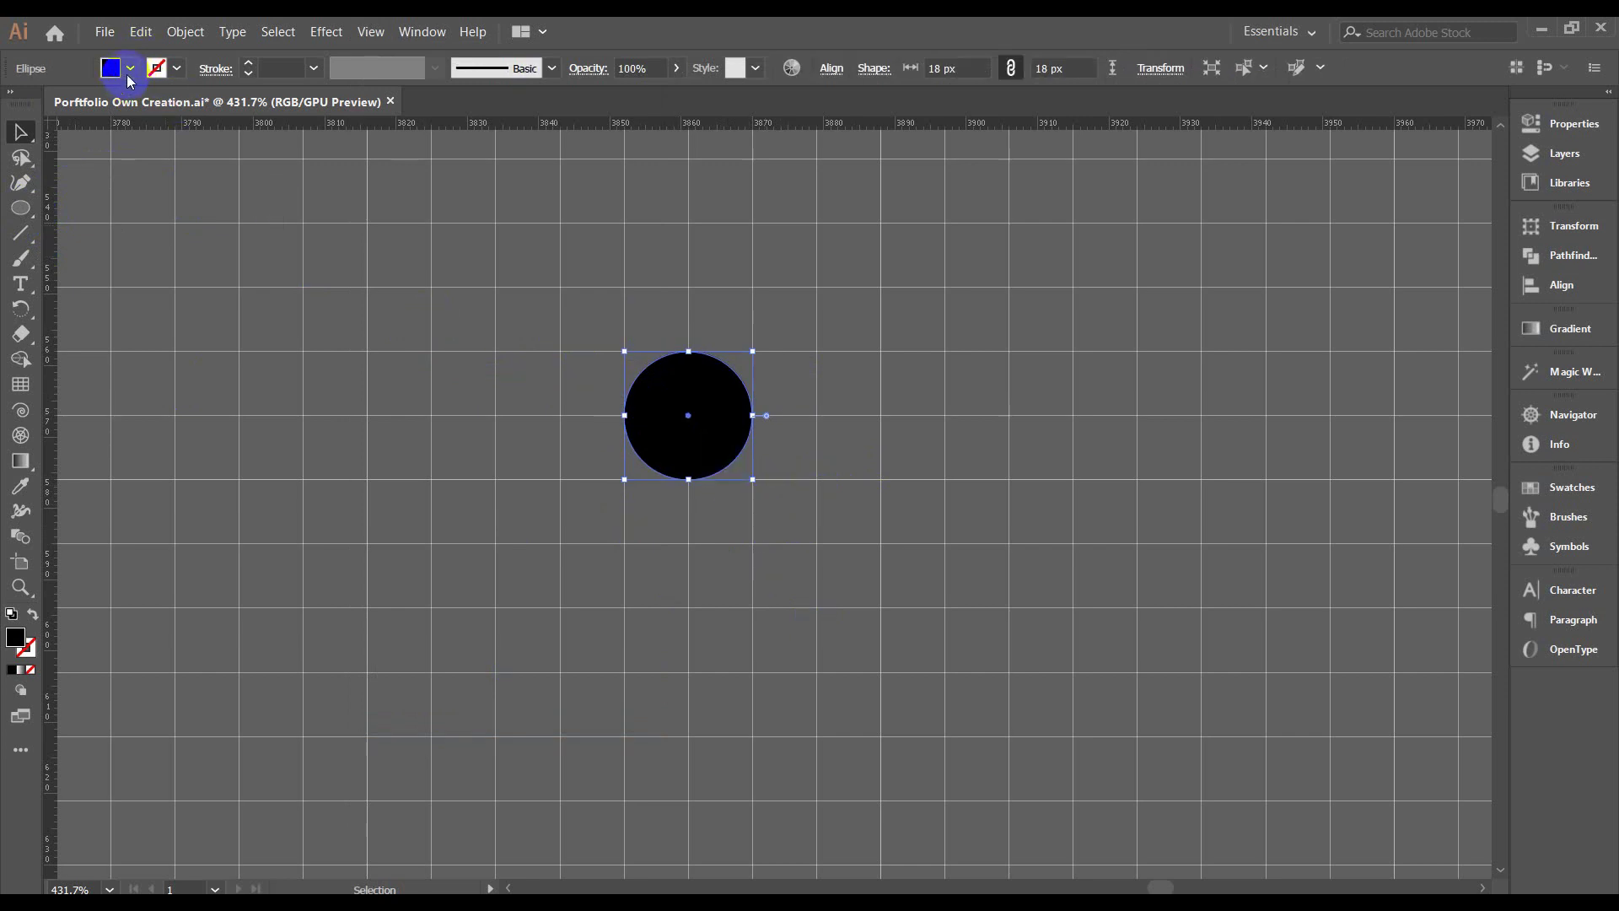
left_click(134, 70)
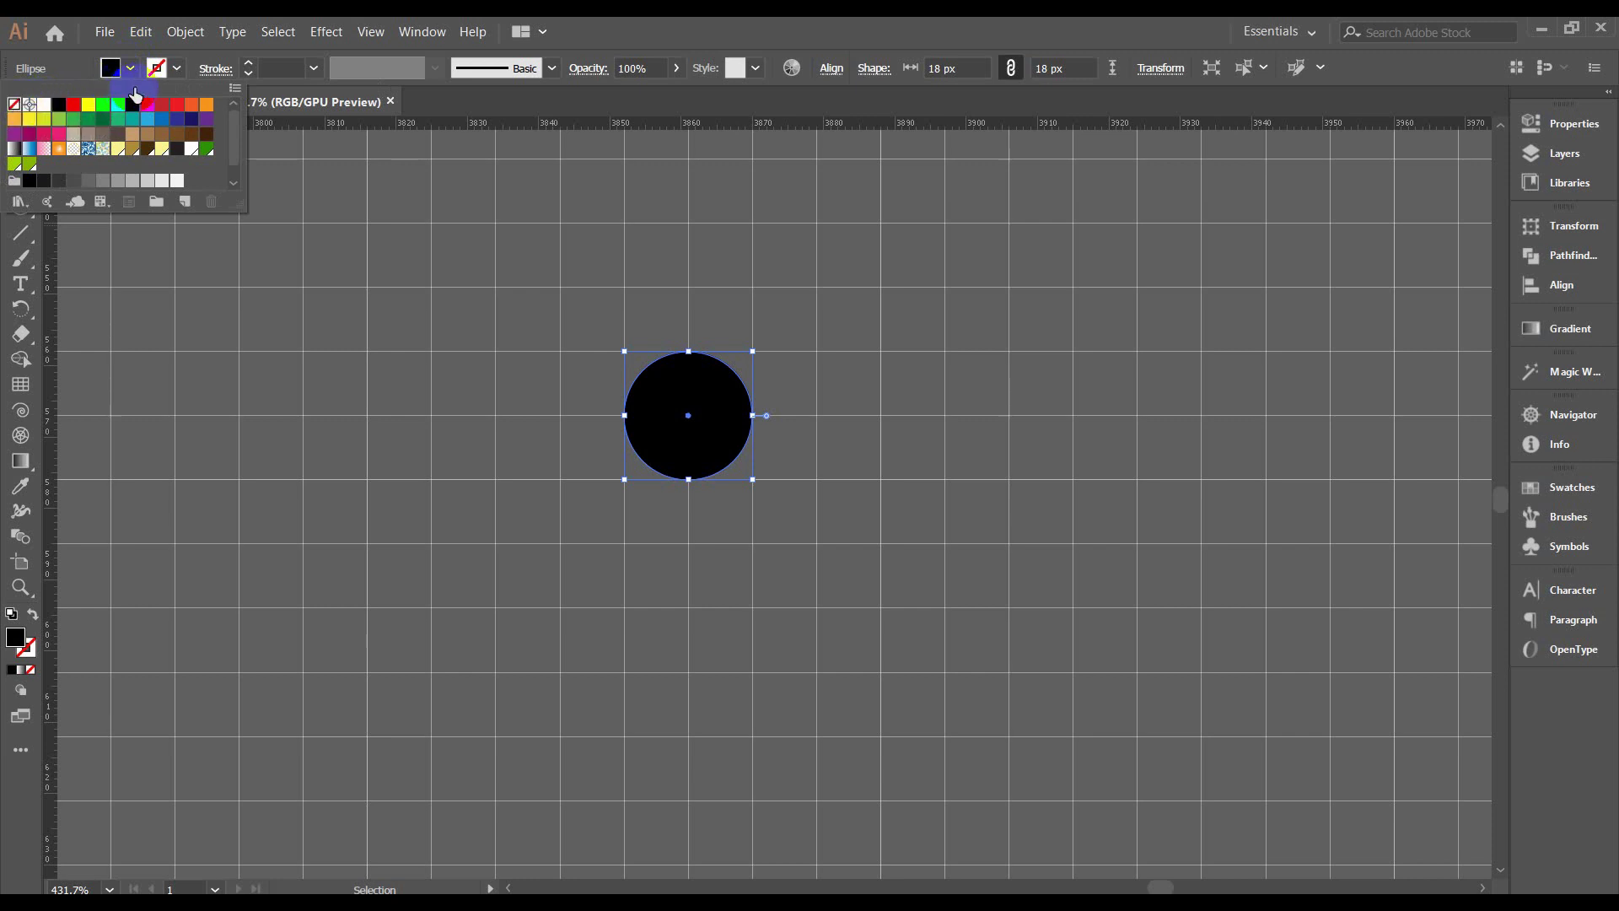
key("slash")
left_click(177, 69)
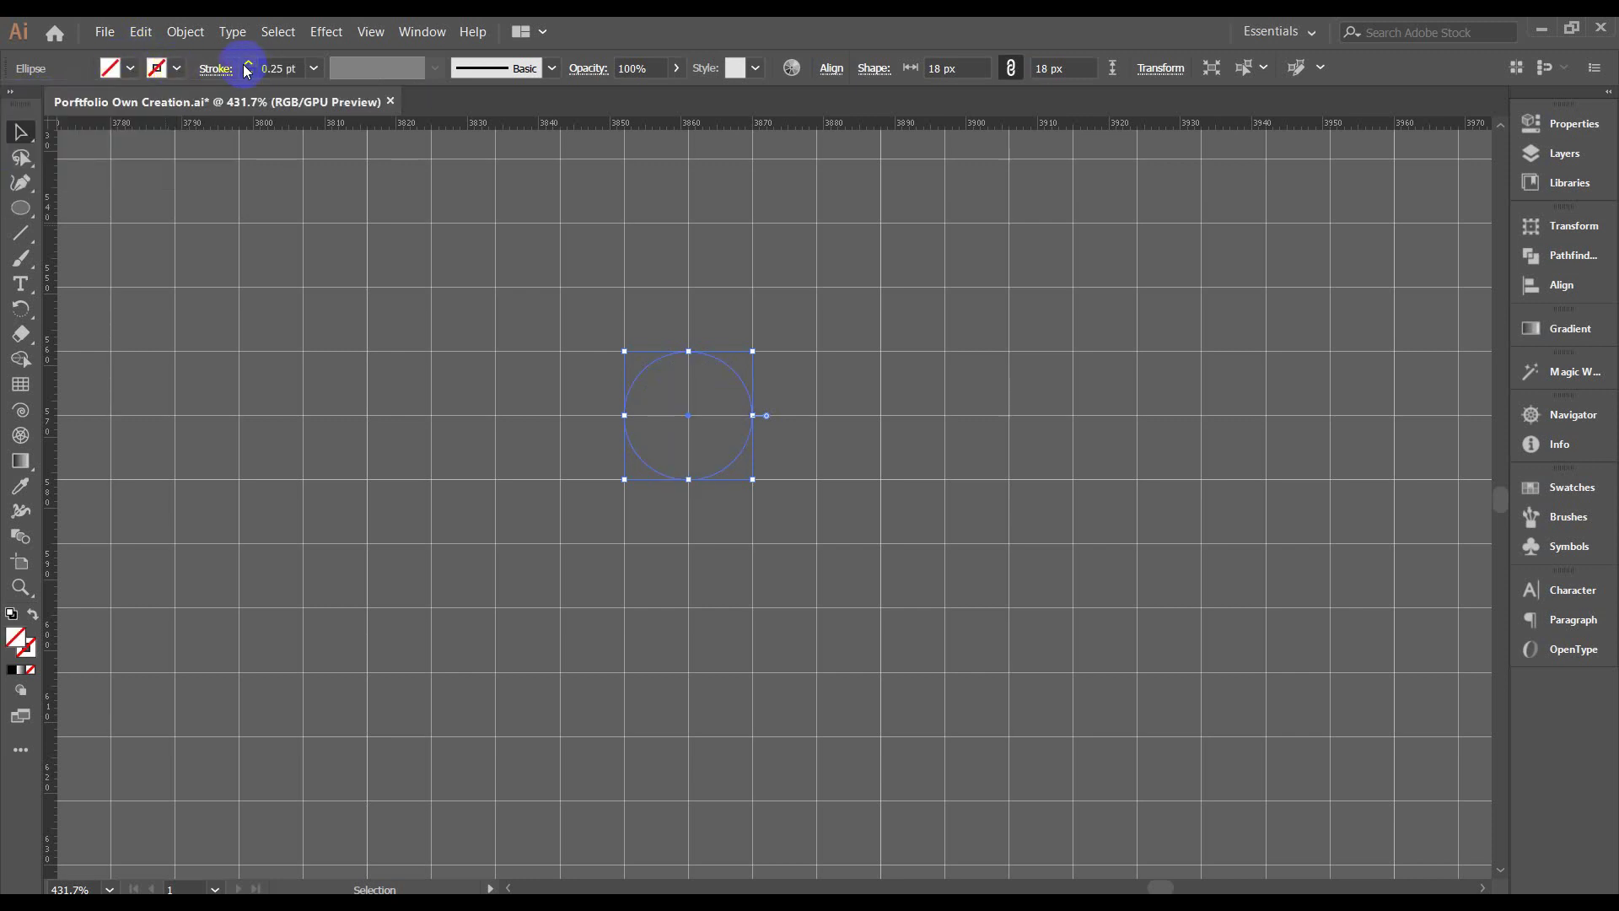
left_click(246, 64)
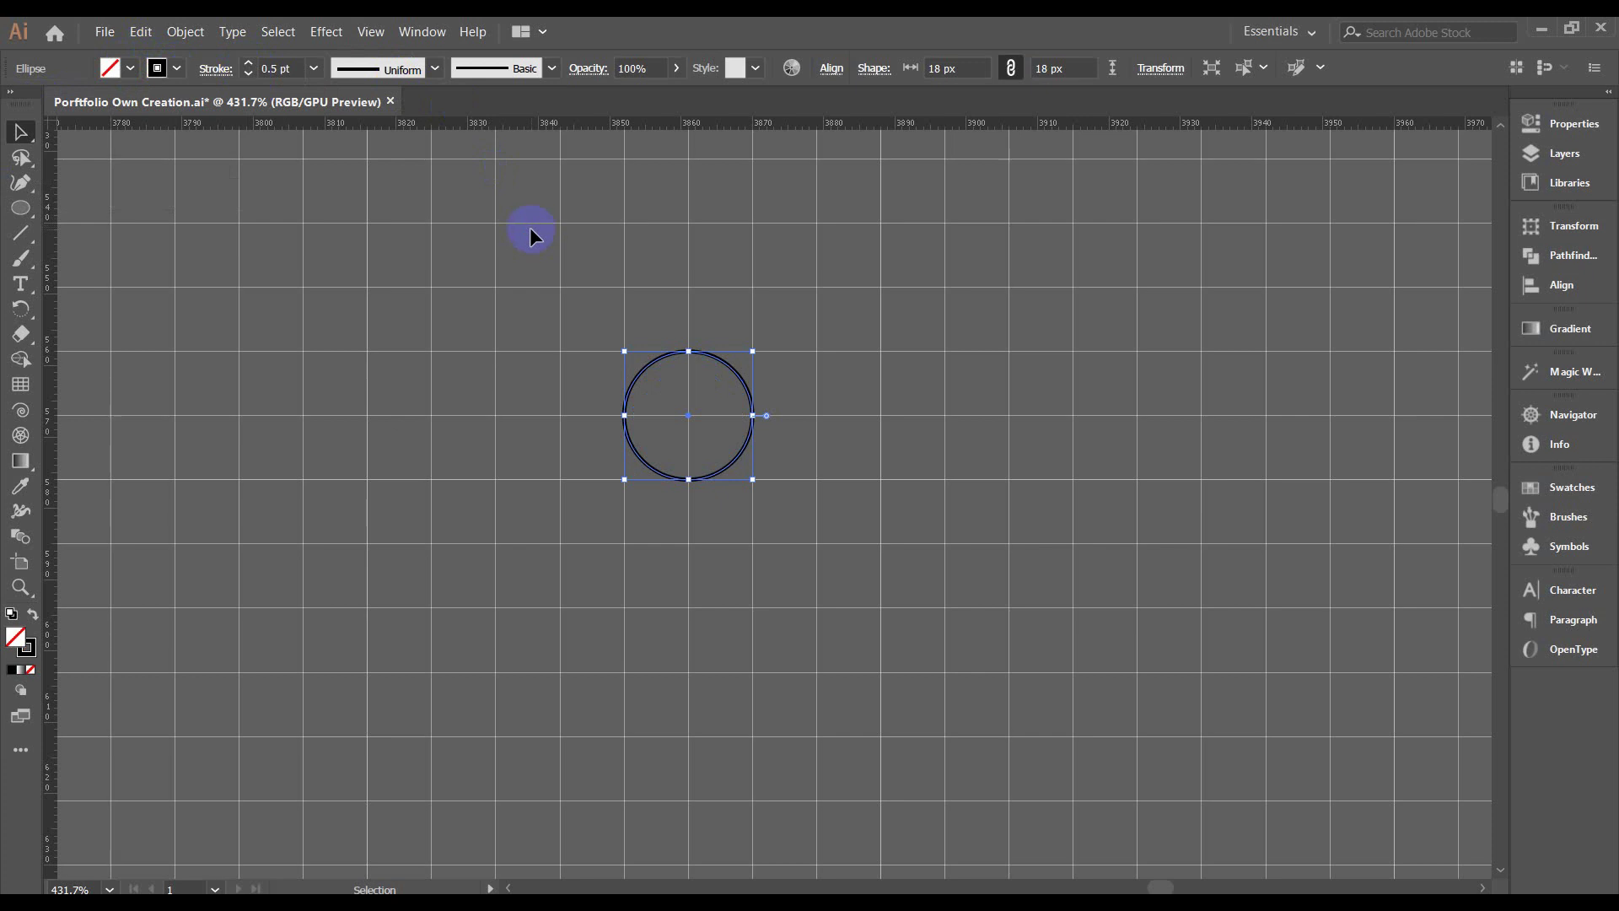
left_click_drag(529, 226, 824, 510)
Copy the circle, paste it in place and scale the copy to 36 px around the same centre.
left_click(142, 34)
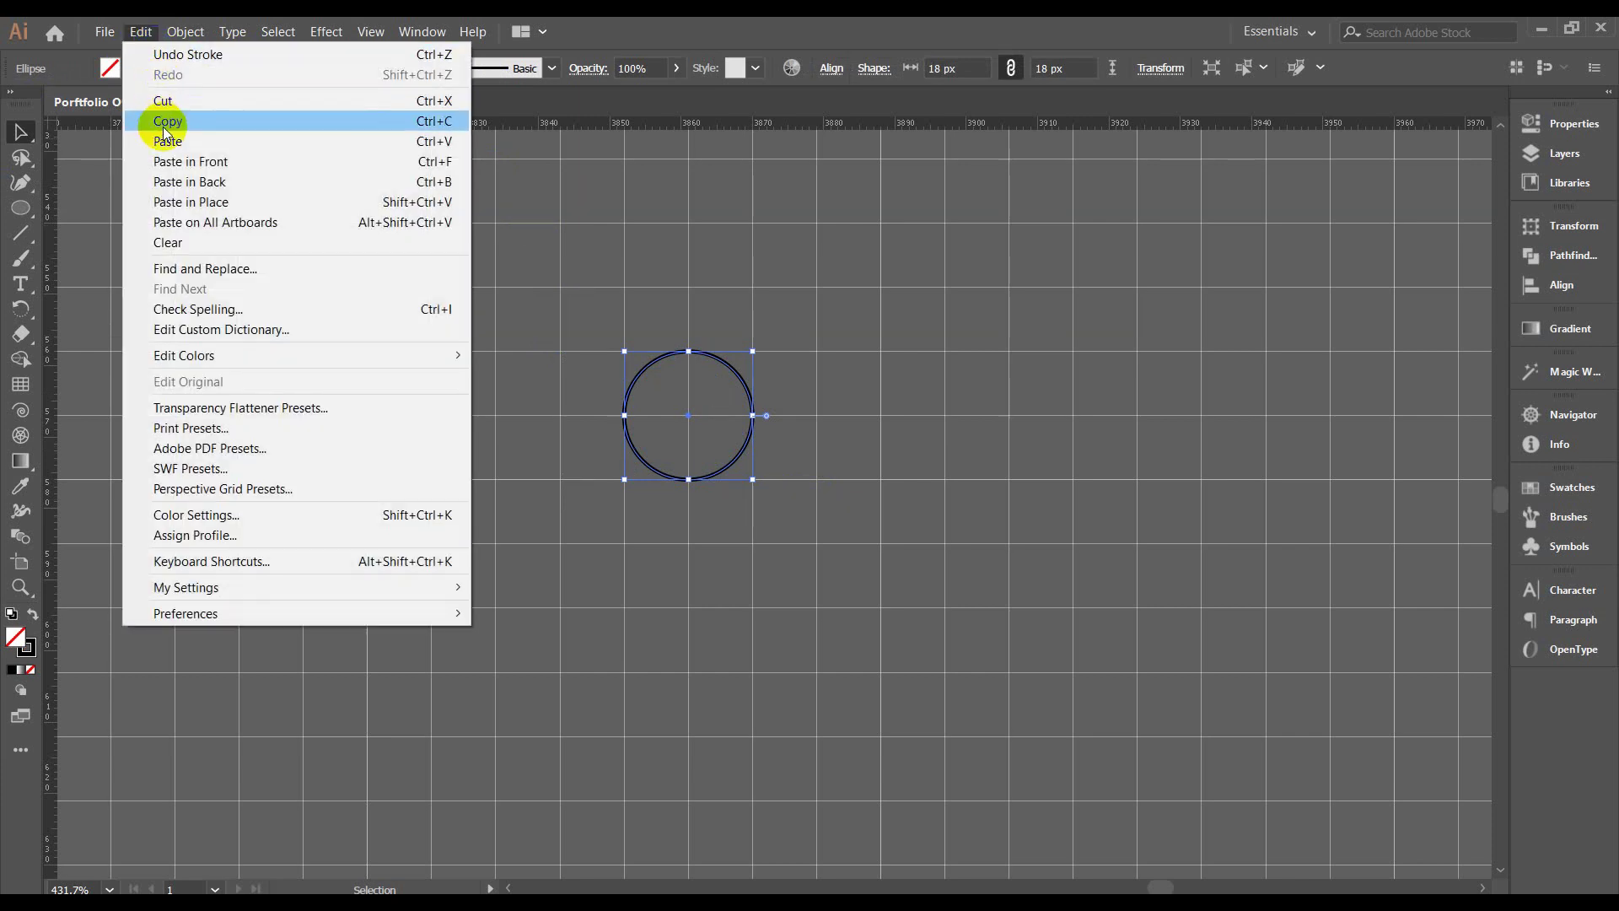
left_click(164, 126)
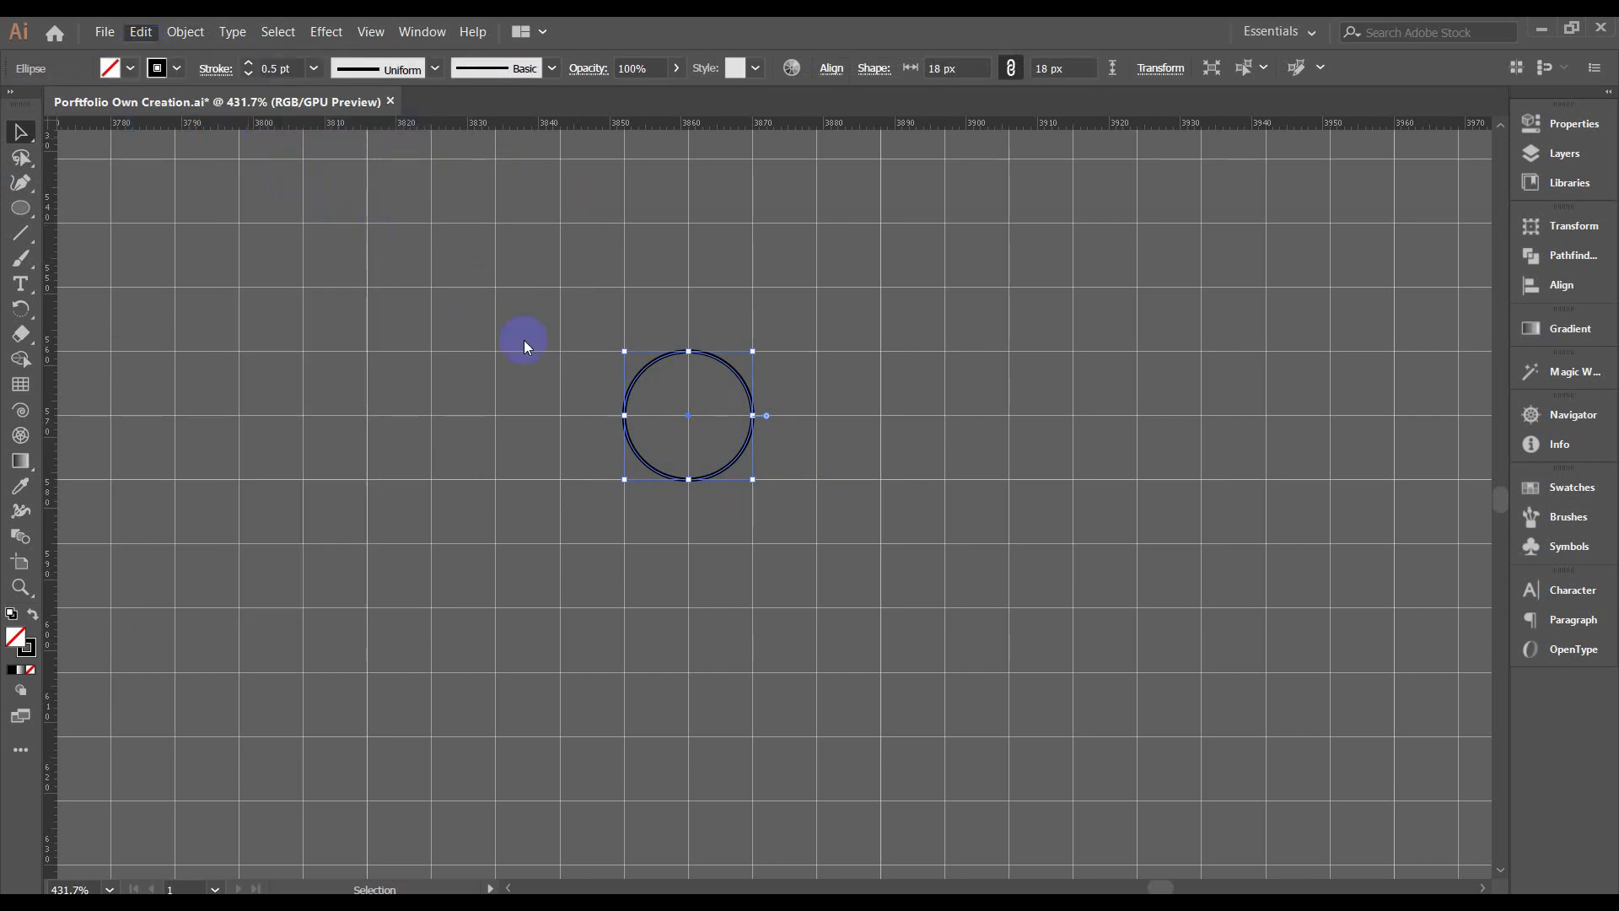
left_click(587, 361)
left_click(672, 417)
left_click(141, 34)
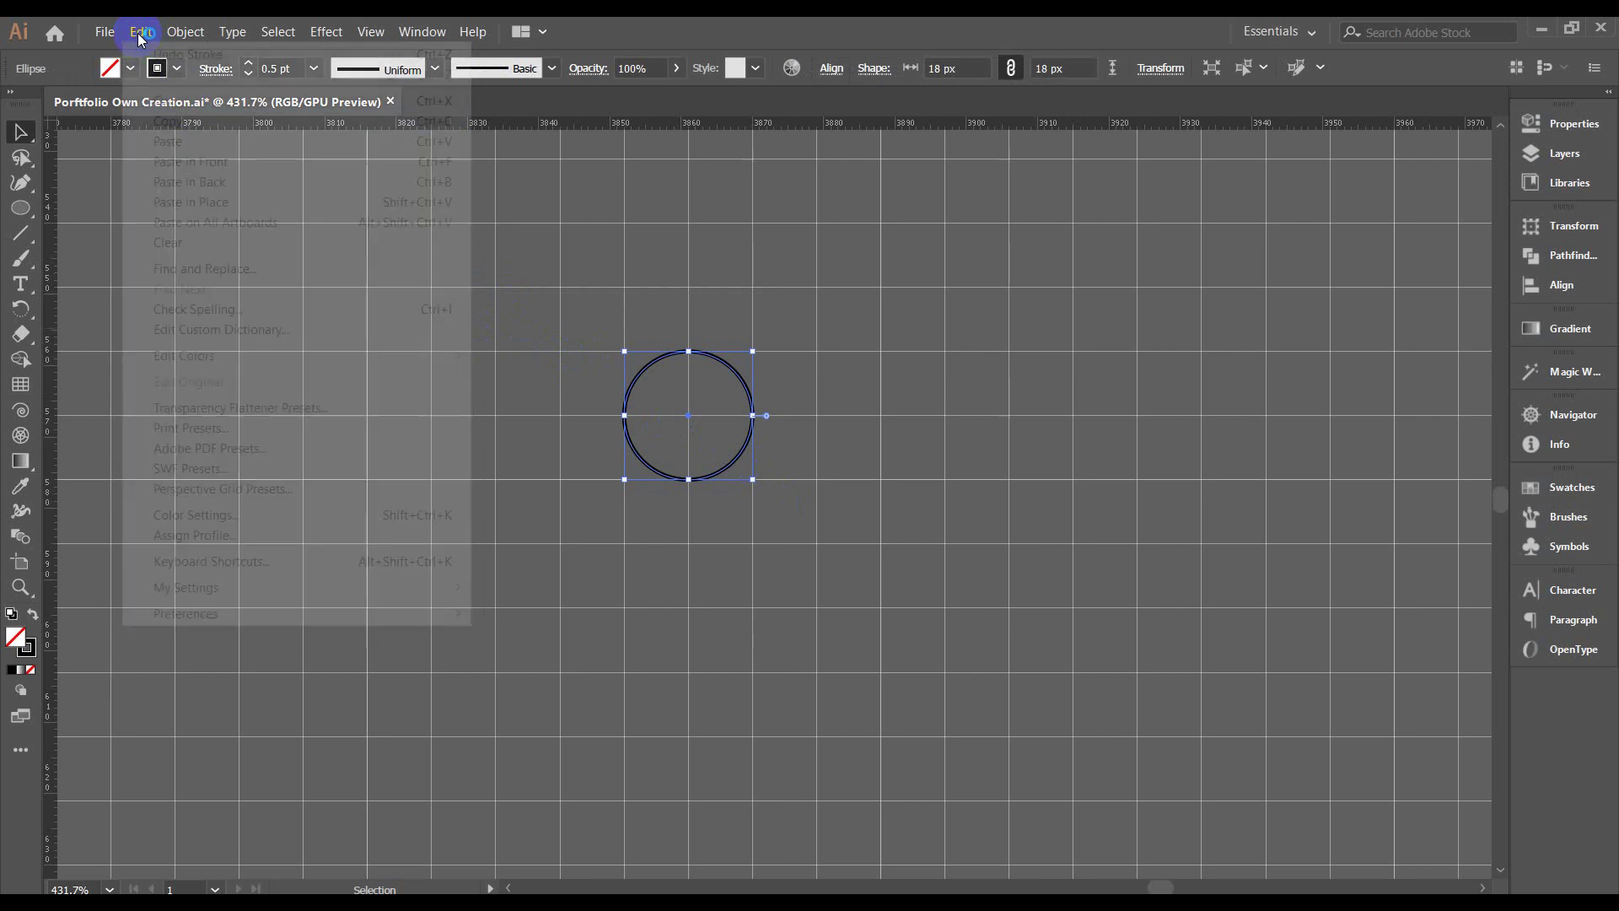
left_click(175, 201)
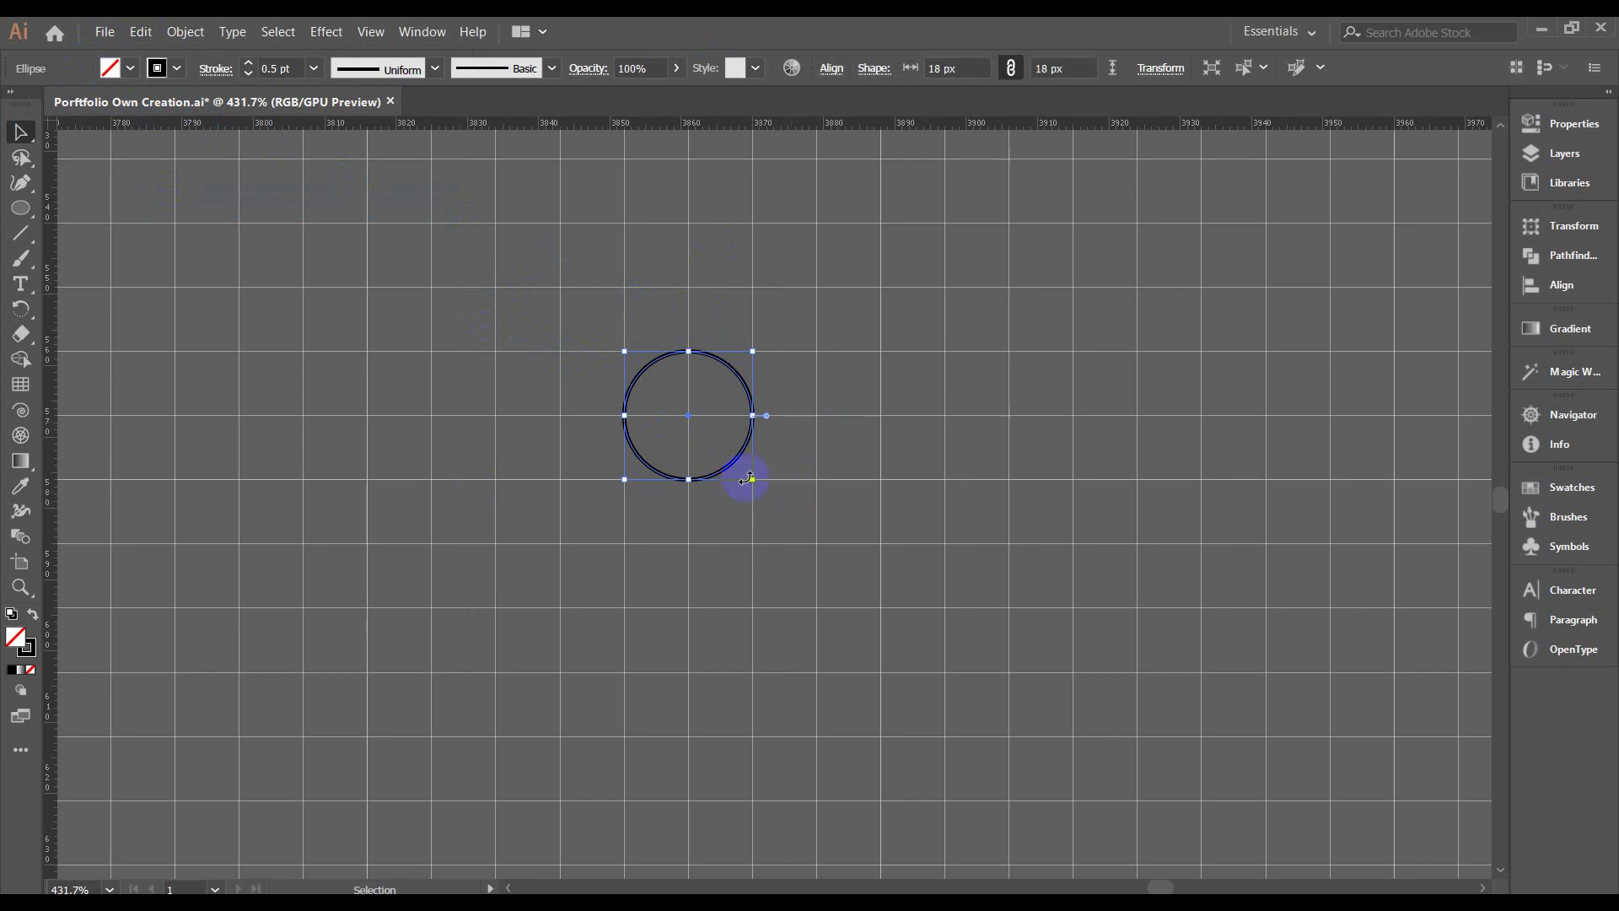
left_click_drag(756, 487, 811, 548)
Scale further concentric copies out to 54 px and 72 px, then deselect.
key("a")
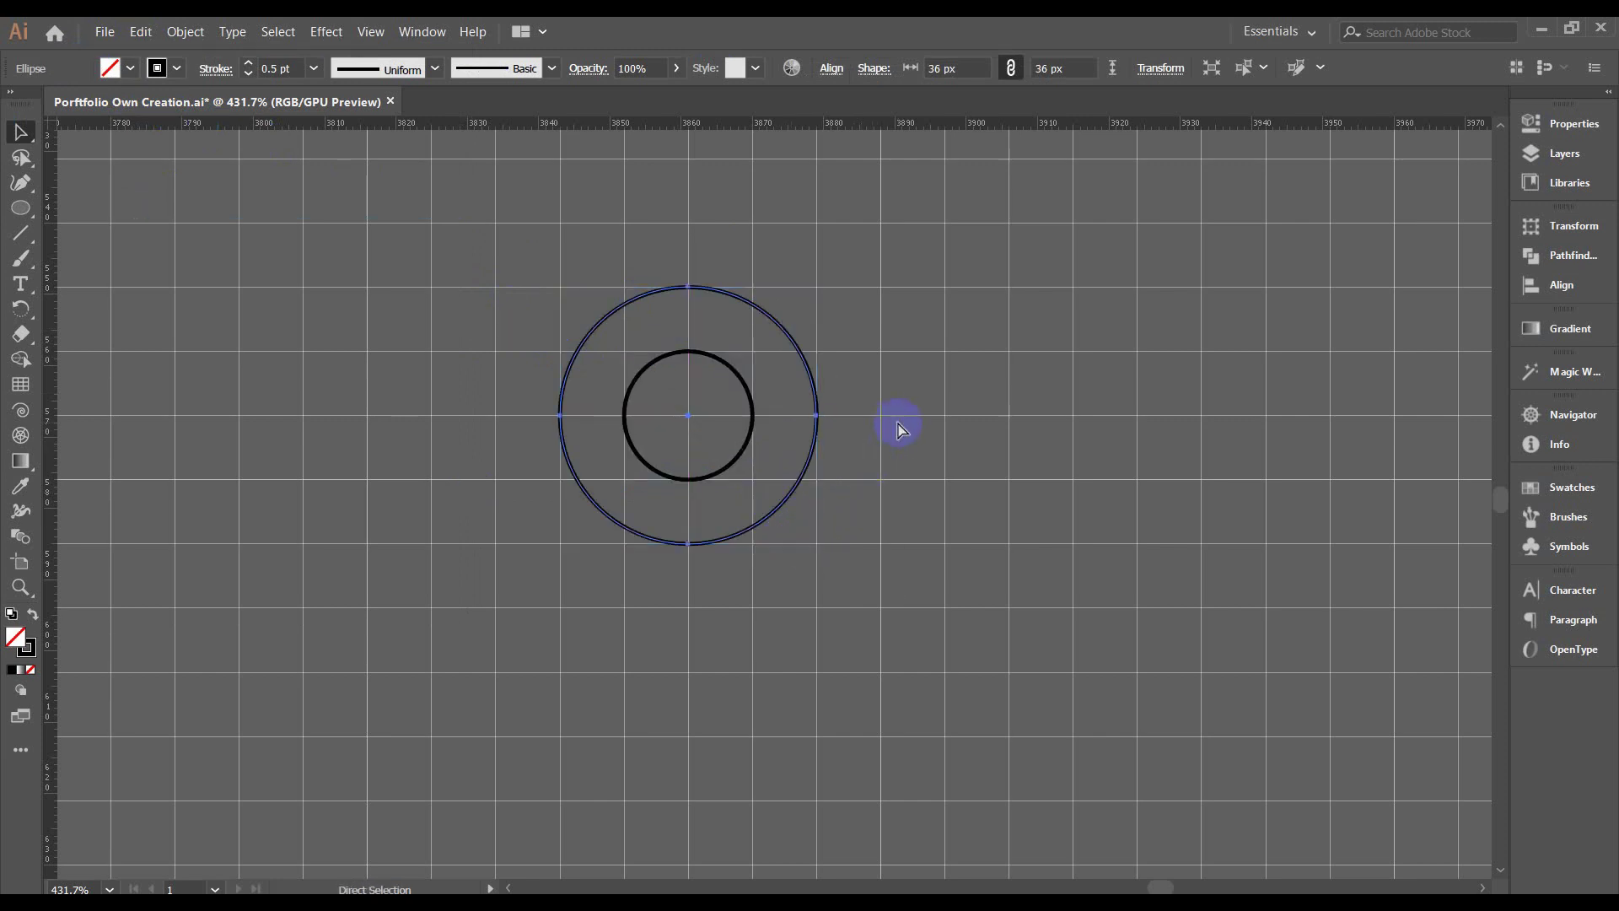
key("v")
left_click_drag(816, 546, 881, 607)
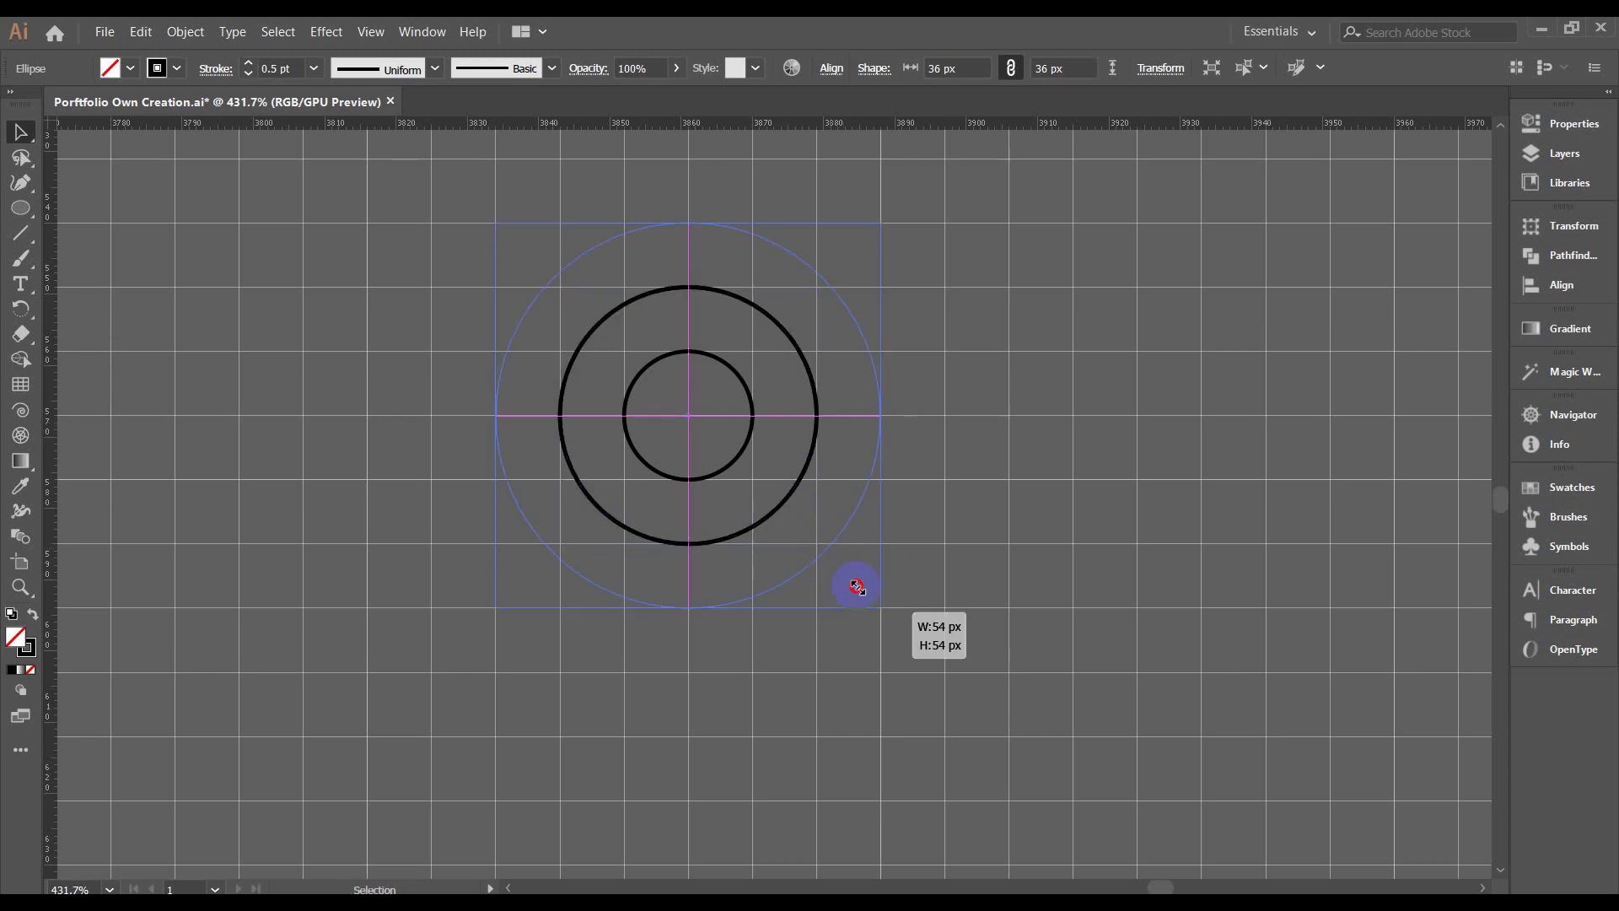
key("a")
key("v")
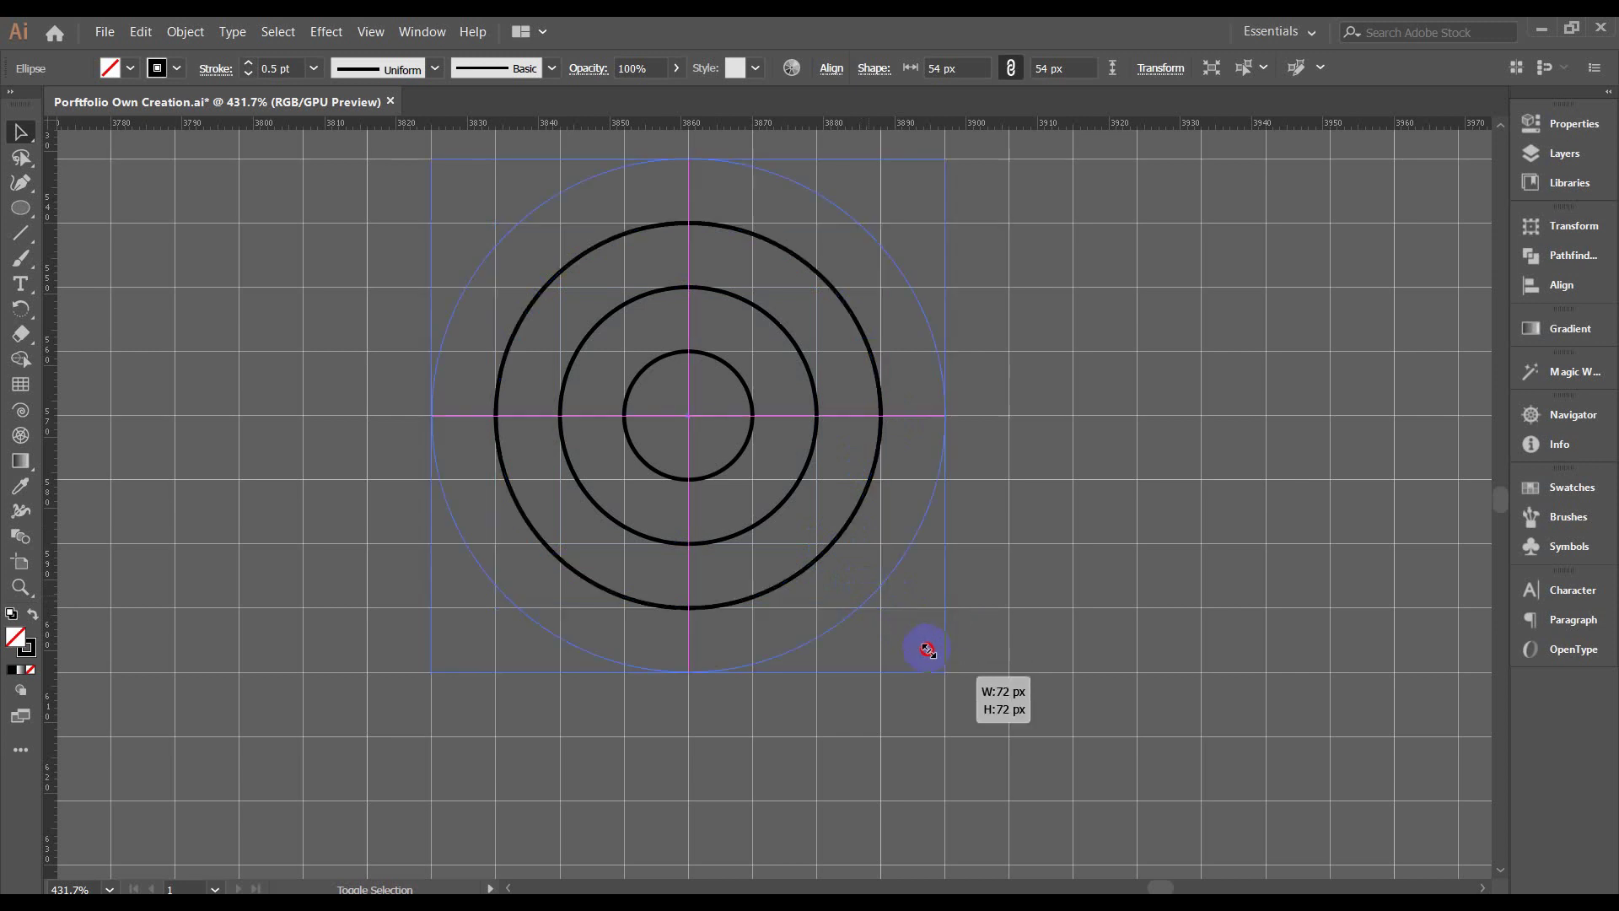
left_click_drag(881, 607, 943, 670)
mouse_move(831, 455)
left_mouse_down()
mouse_move(916, 529)
mouse_move(954, 531)
left_mouse_up()
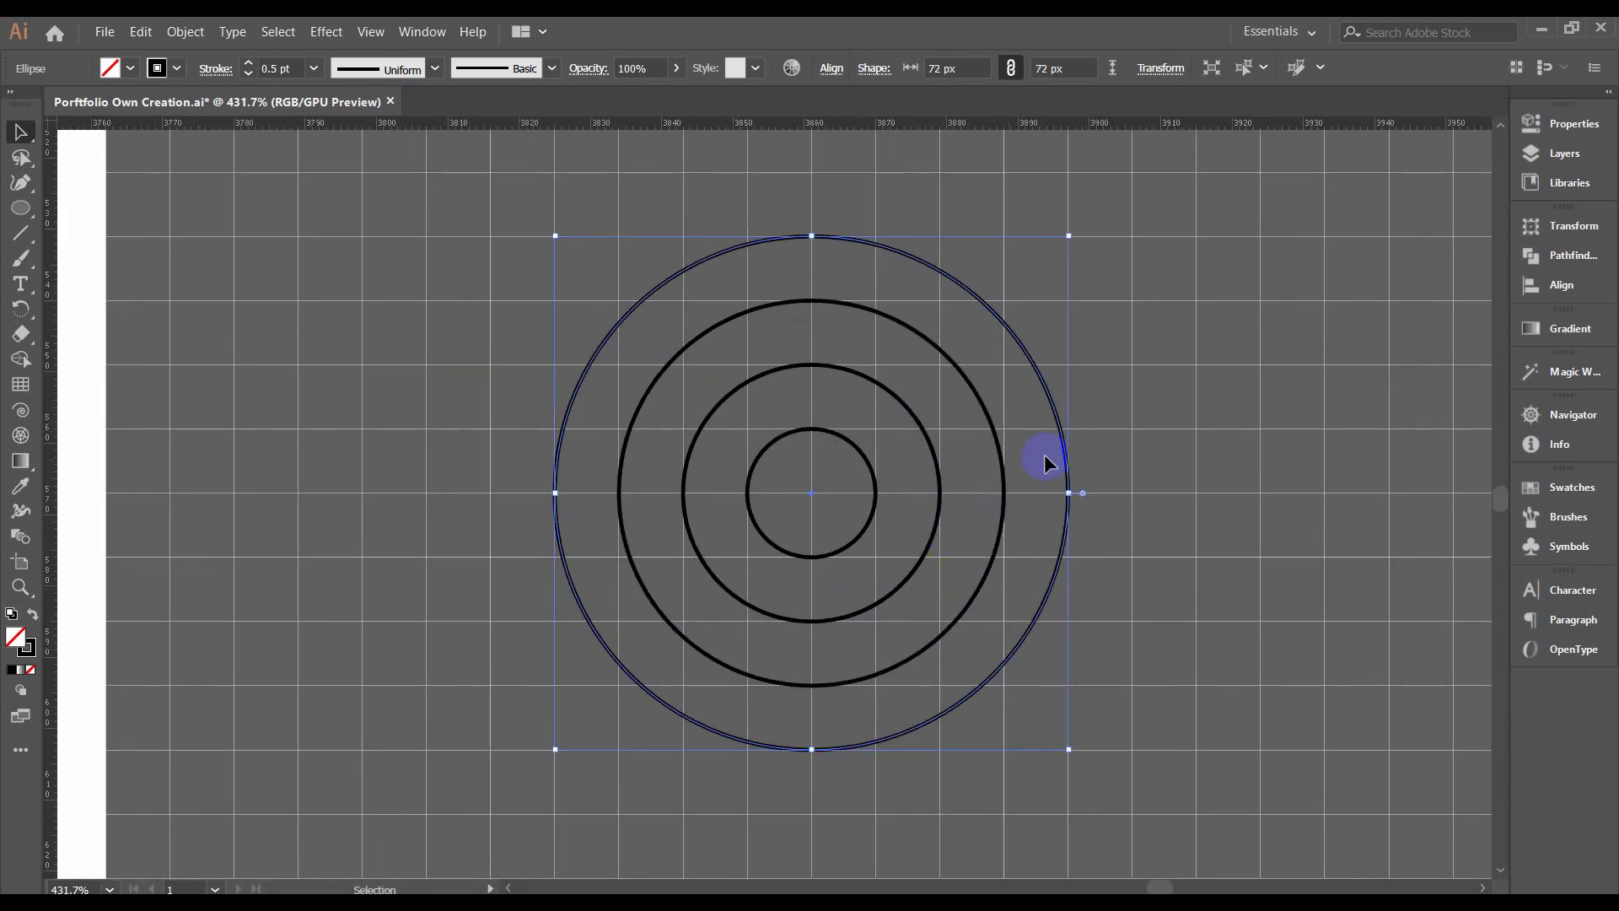
left_click(1148, 358)
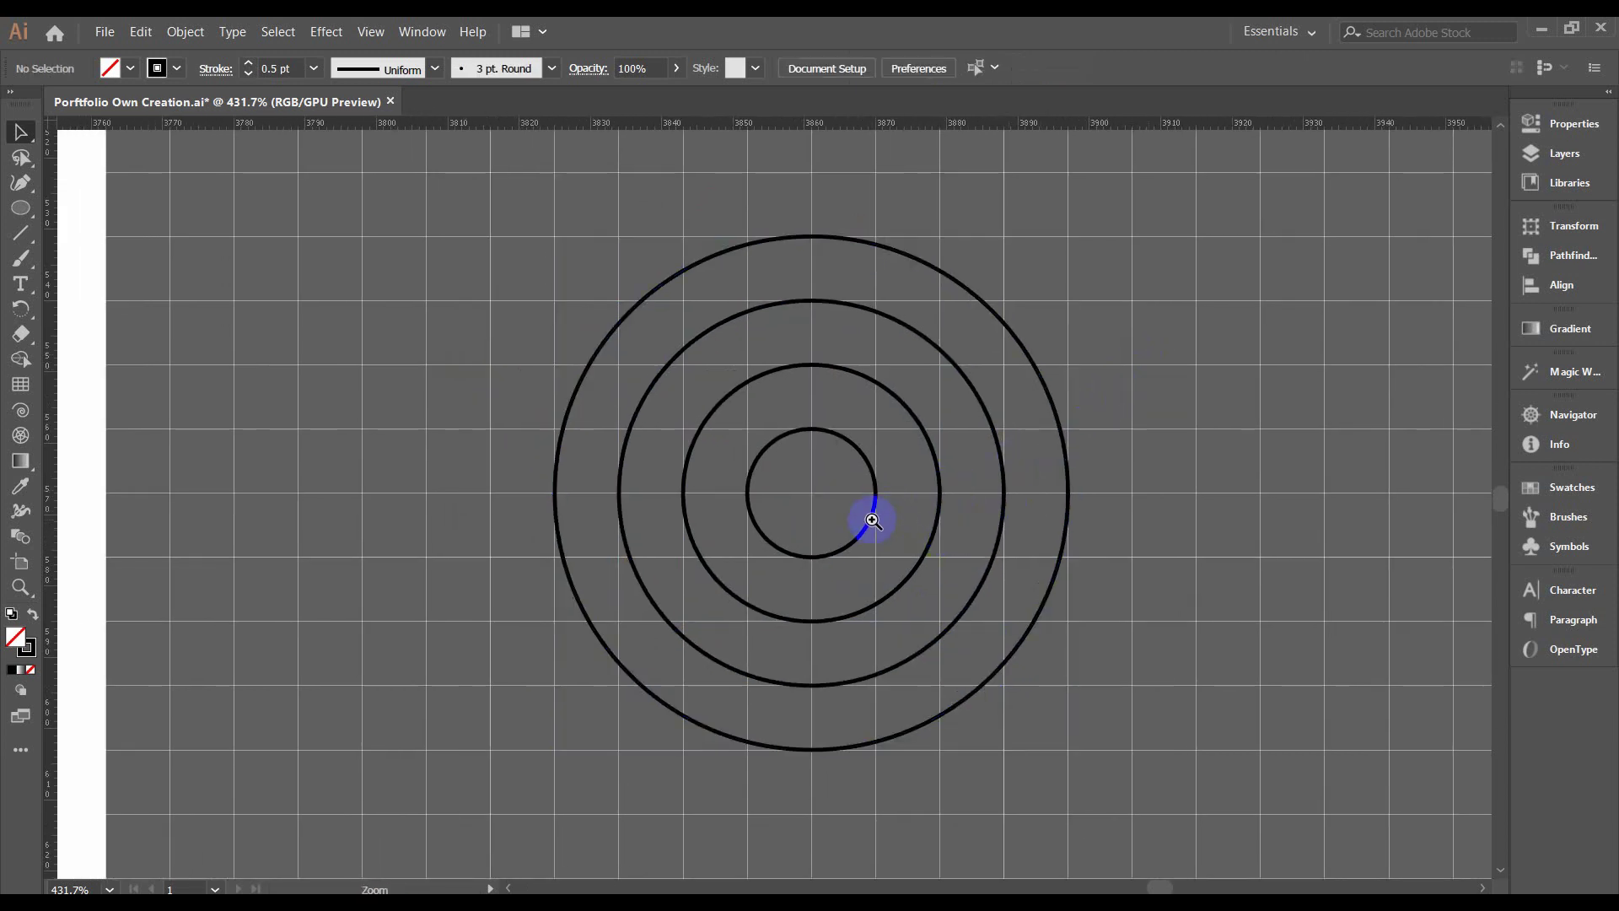
Draw a long vertical line at the left edge of the concentric rings.
scroll(868, 517, "down", 2)
left_click_drag(896, 529, 845, 495)
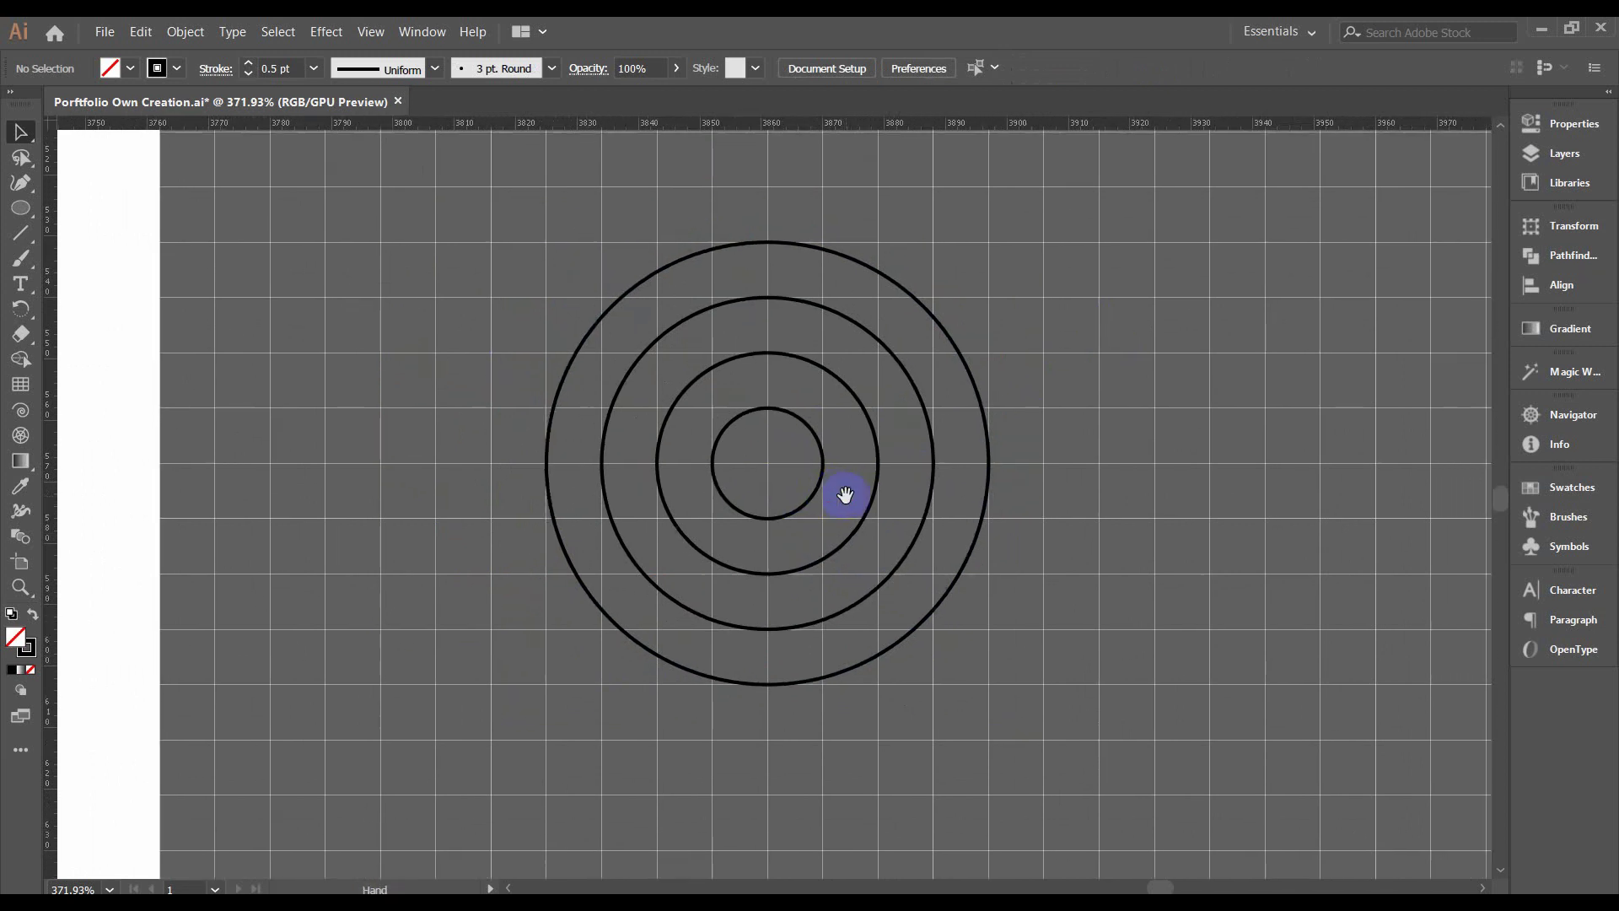
left_click(18, 236)
key("backslash")
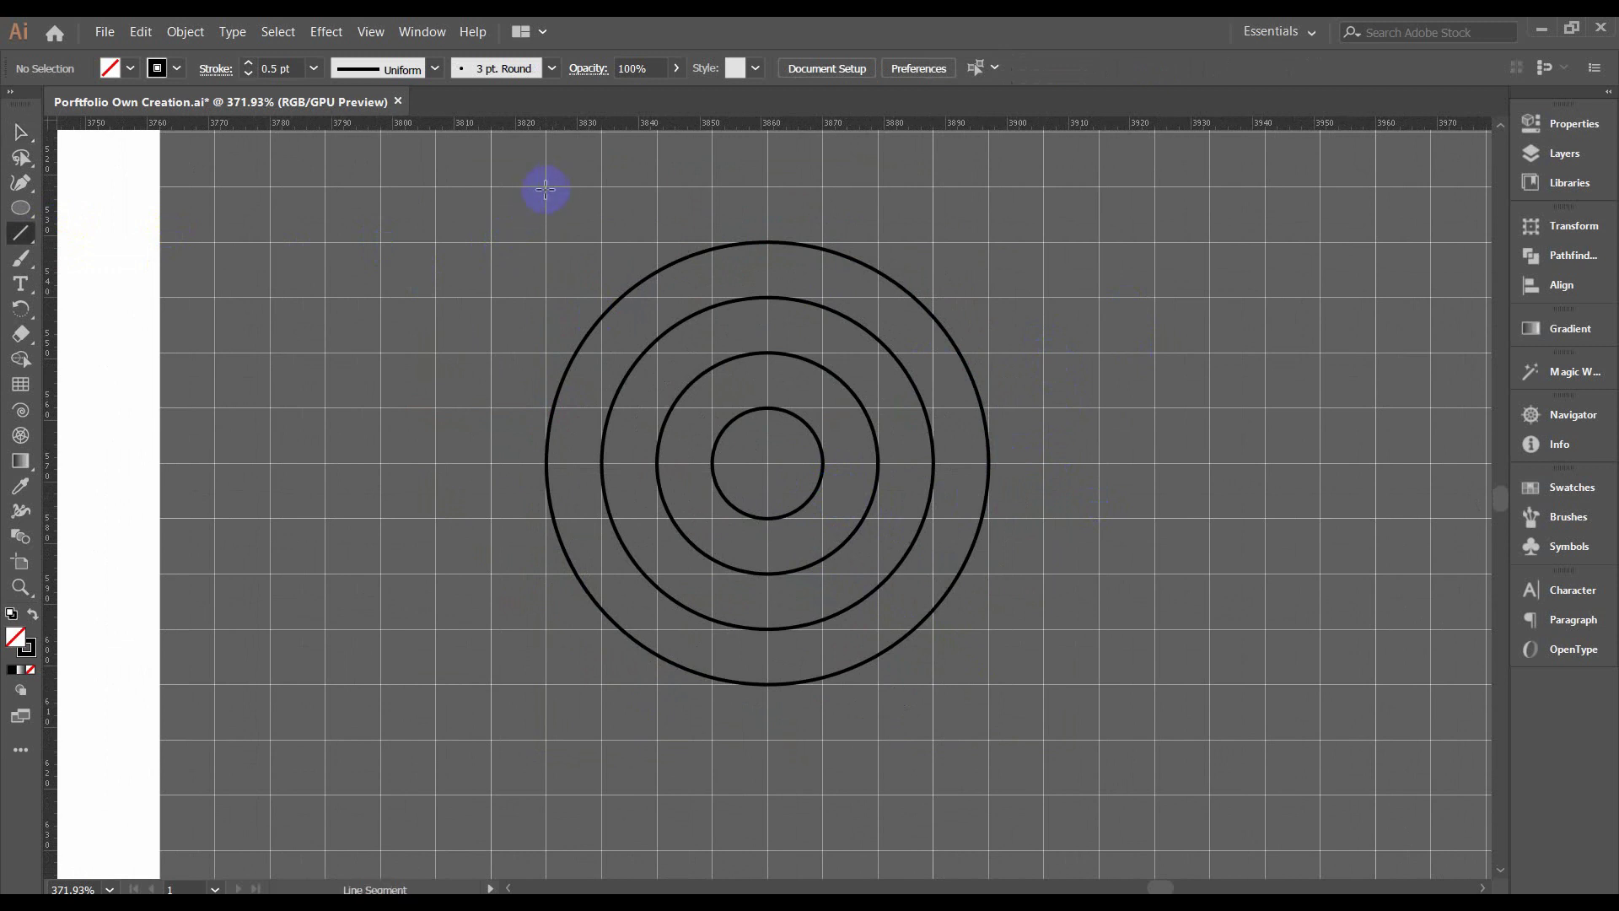
left_click_drag(547, 187, 602, 724)
left_click_drag(595, 829, 595, 830)
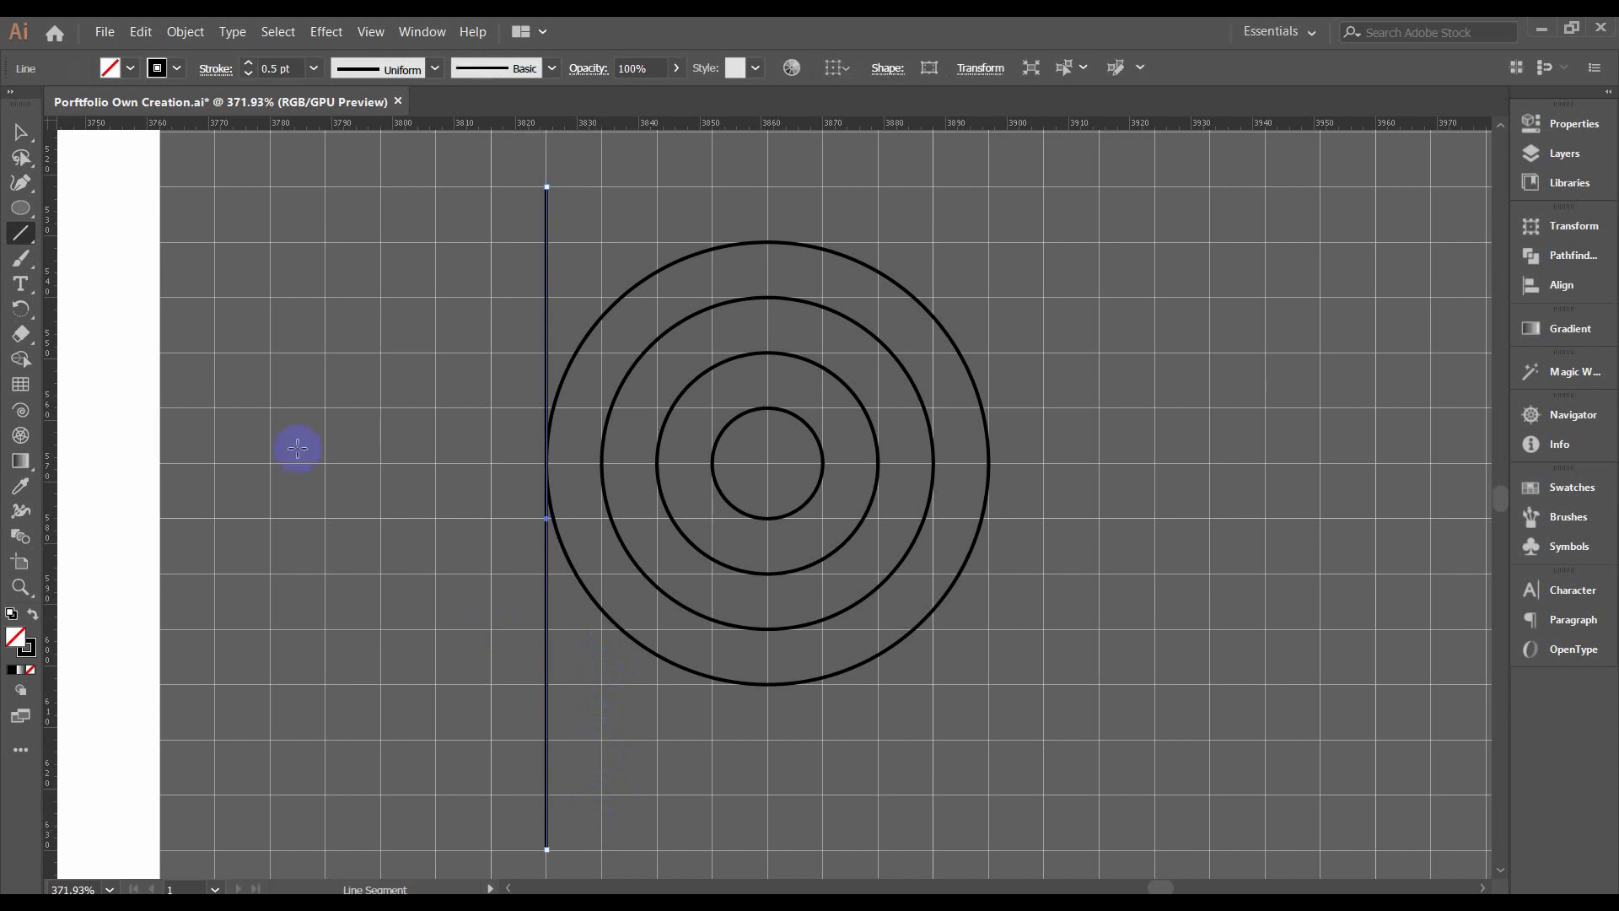
Duplicate the line rightward with Ctrl+D repeats to make ten evenly spaced vertical lines.
left_click(22, 135)
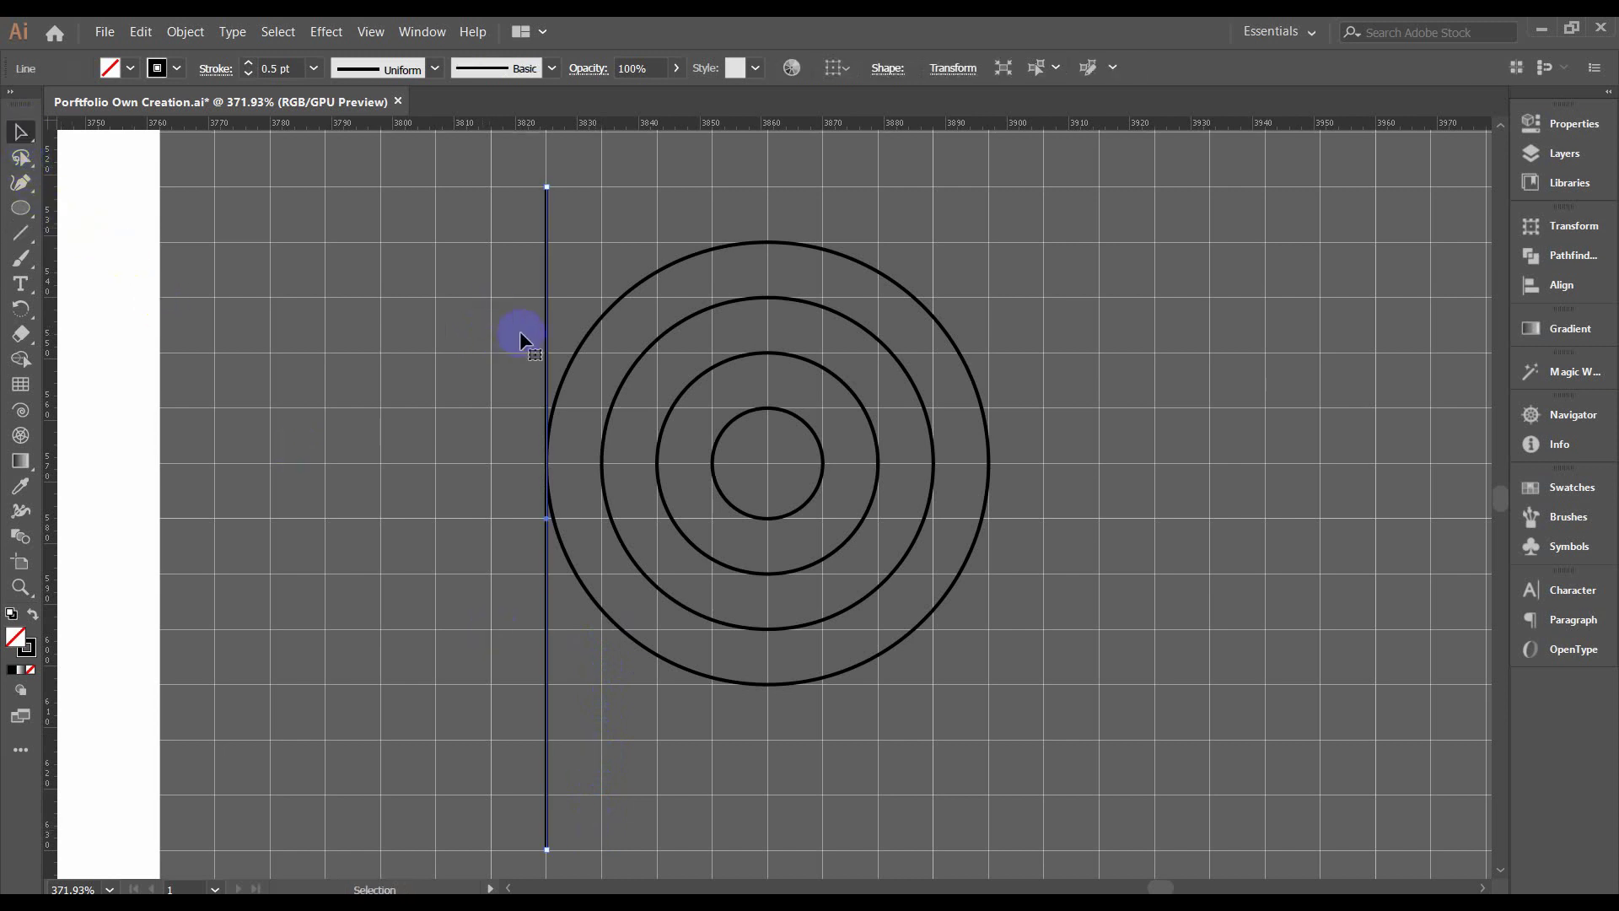
left_click_drag(547, 334, 616, 344)
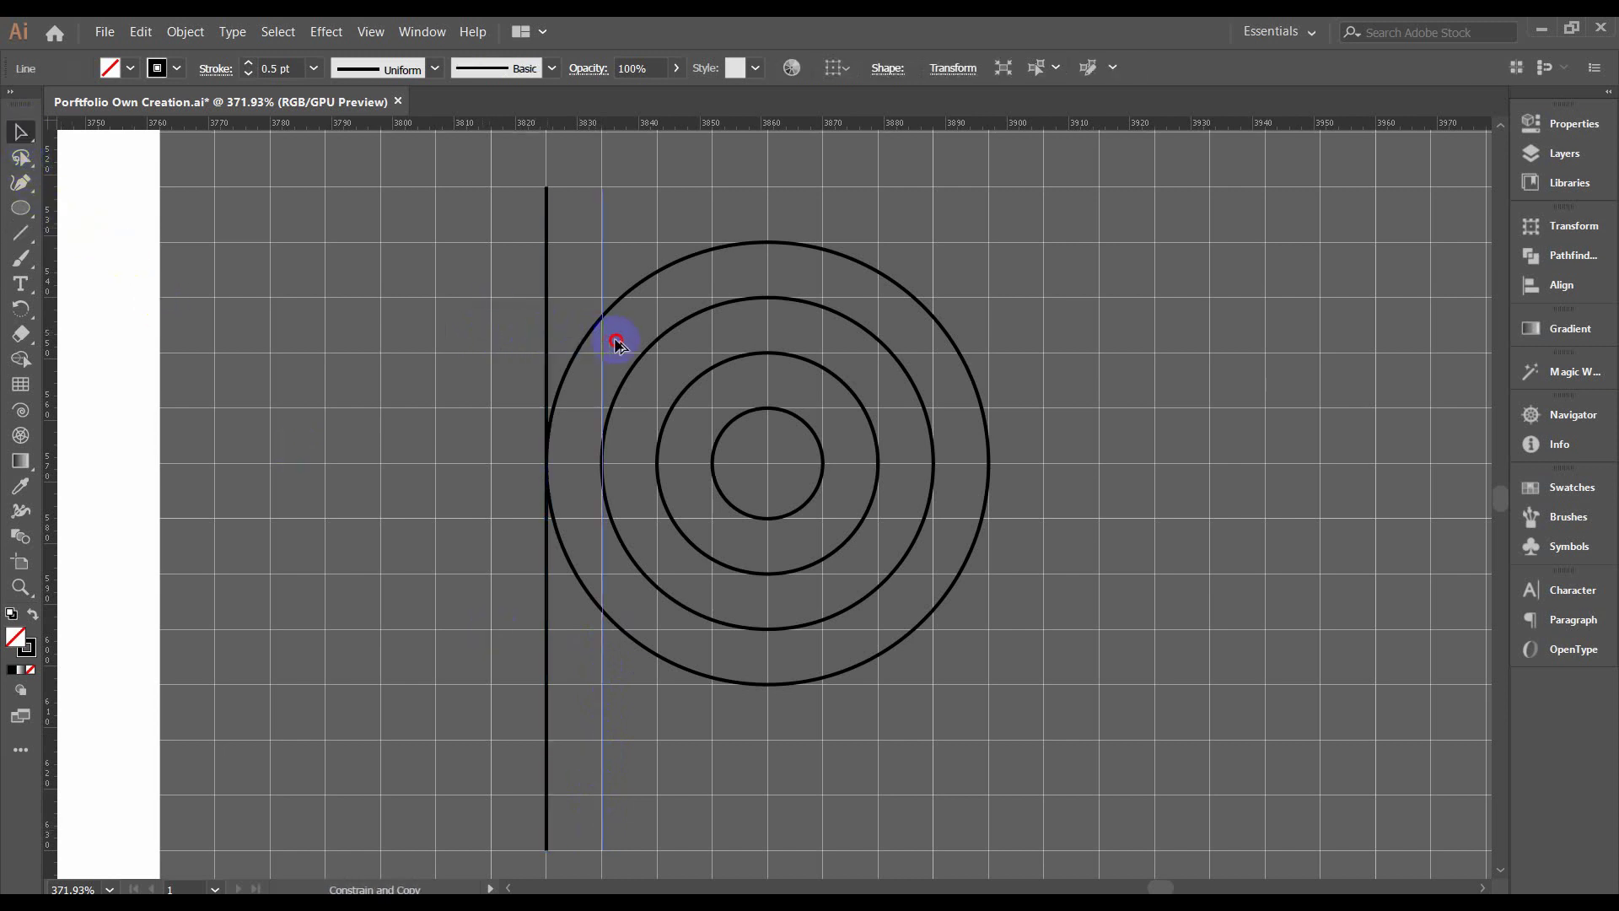
left_click_drag(614, 340, 615, 341)
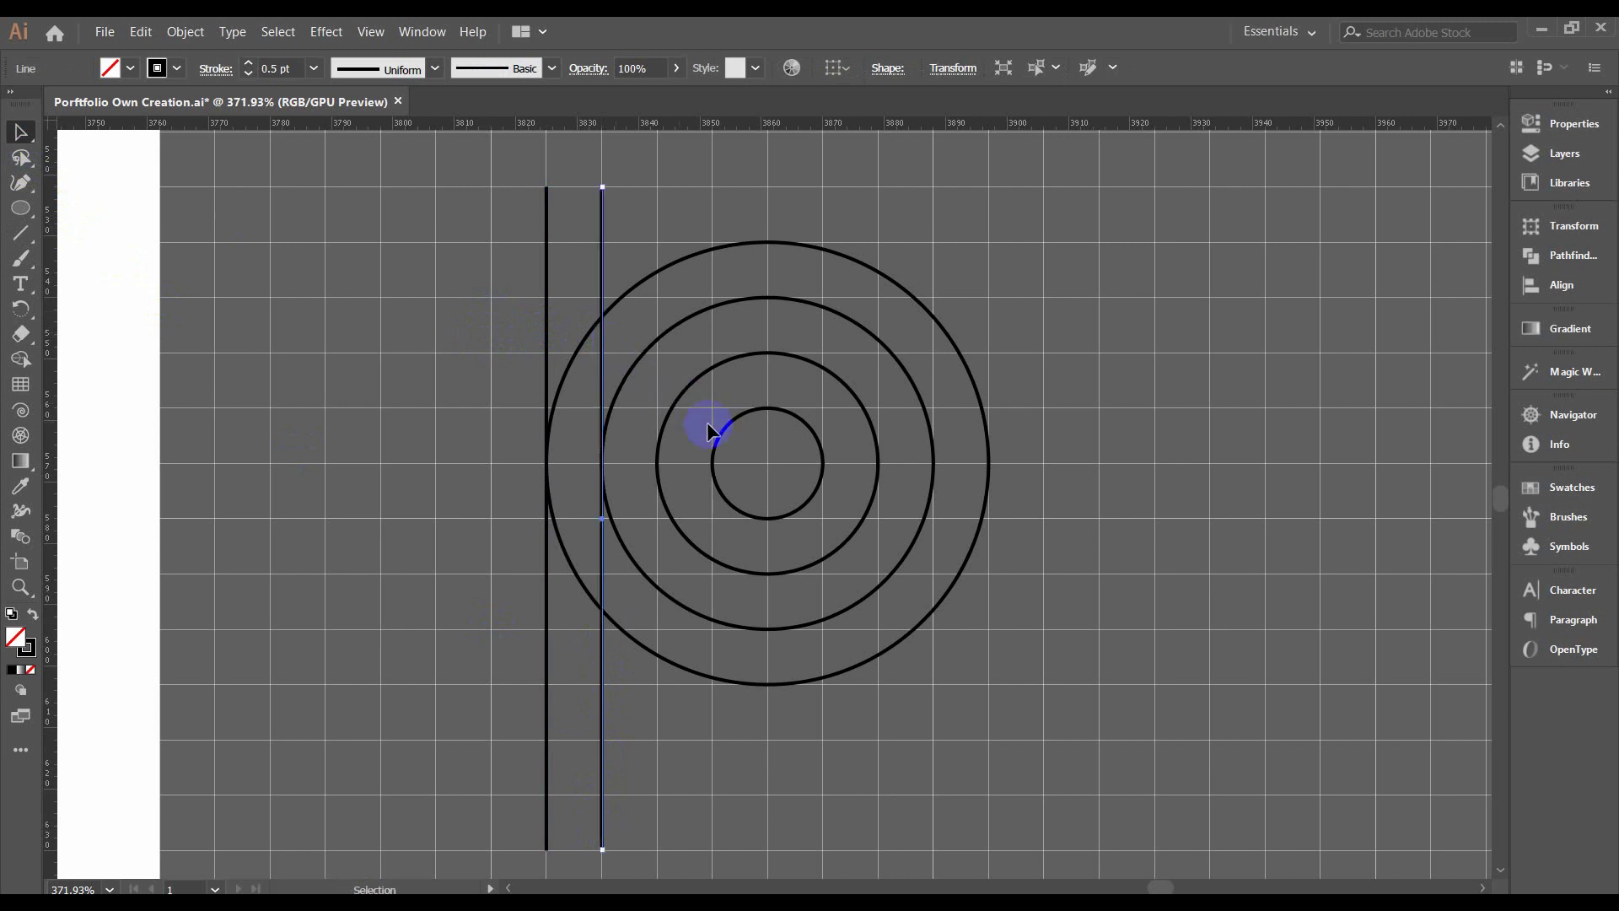
key("ctrl+d")
key("ctrl+d")
key("ctrl+d")
key("ctrl+d")
key("ctrl+d")
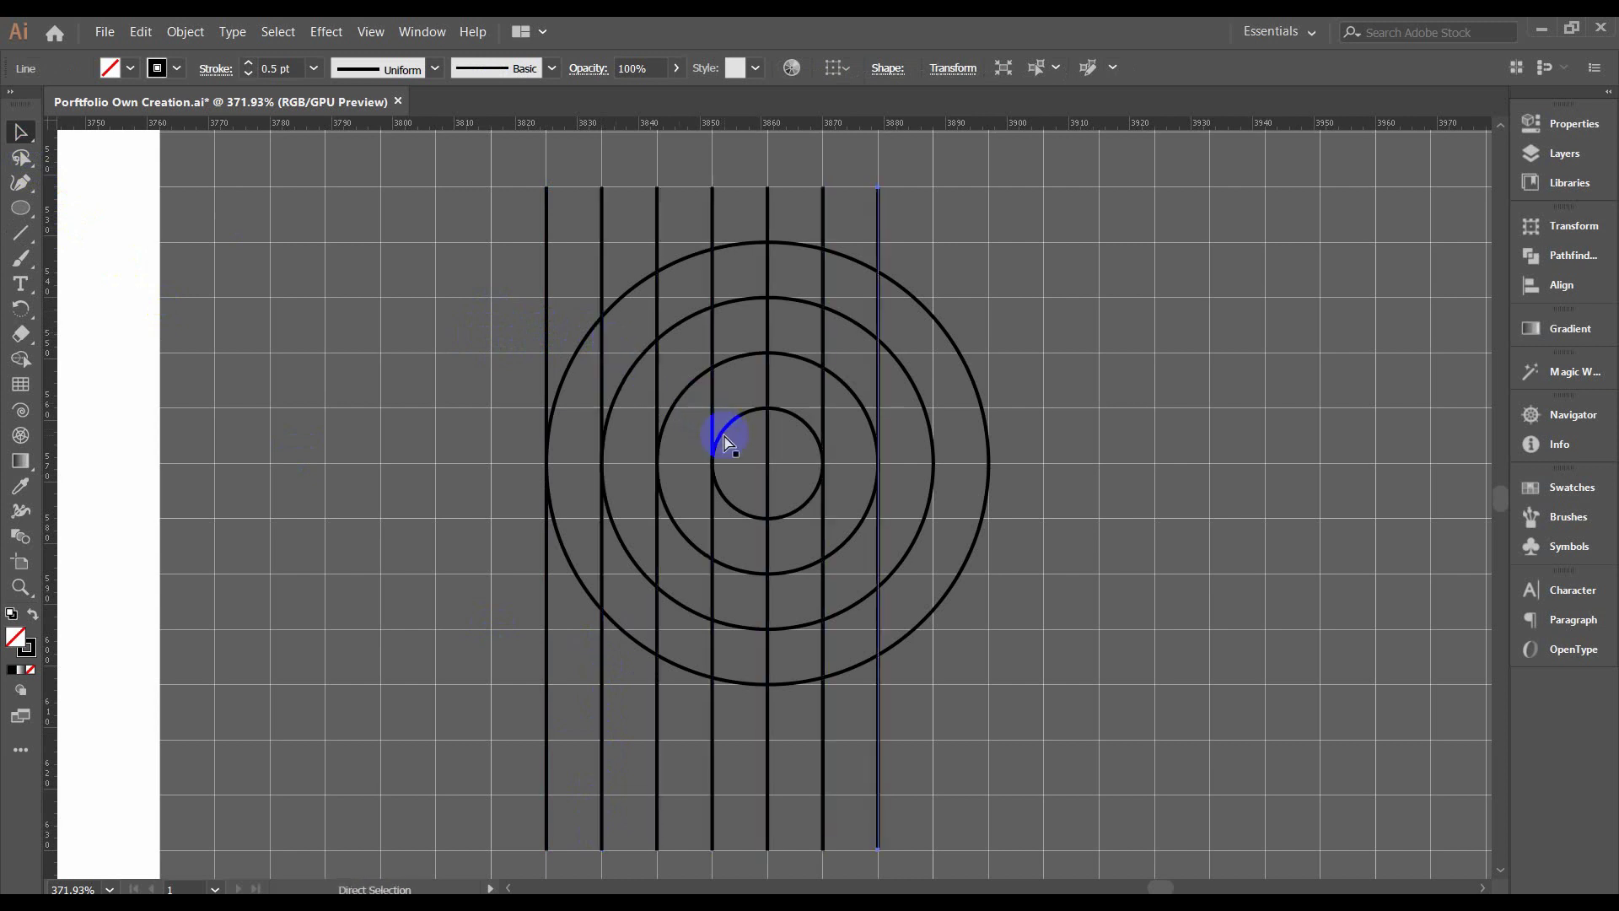
key("ctrl+d")
key("ctrl+d")
key("ctrl+d")
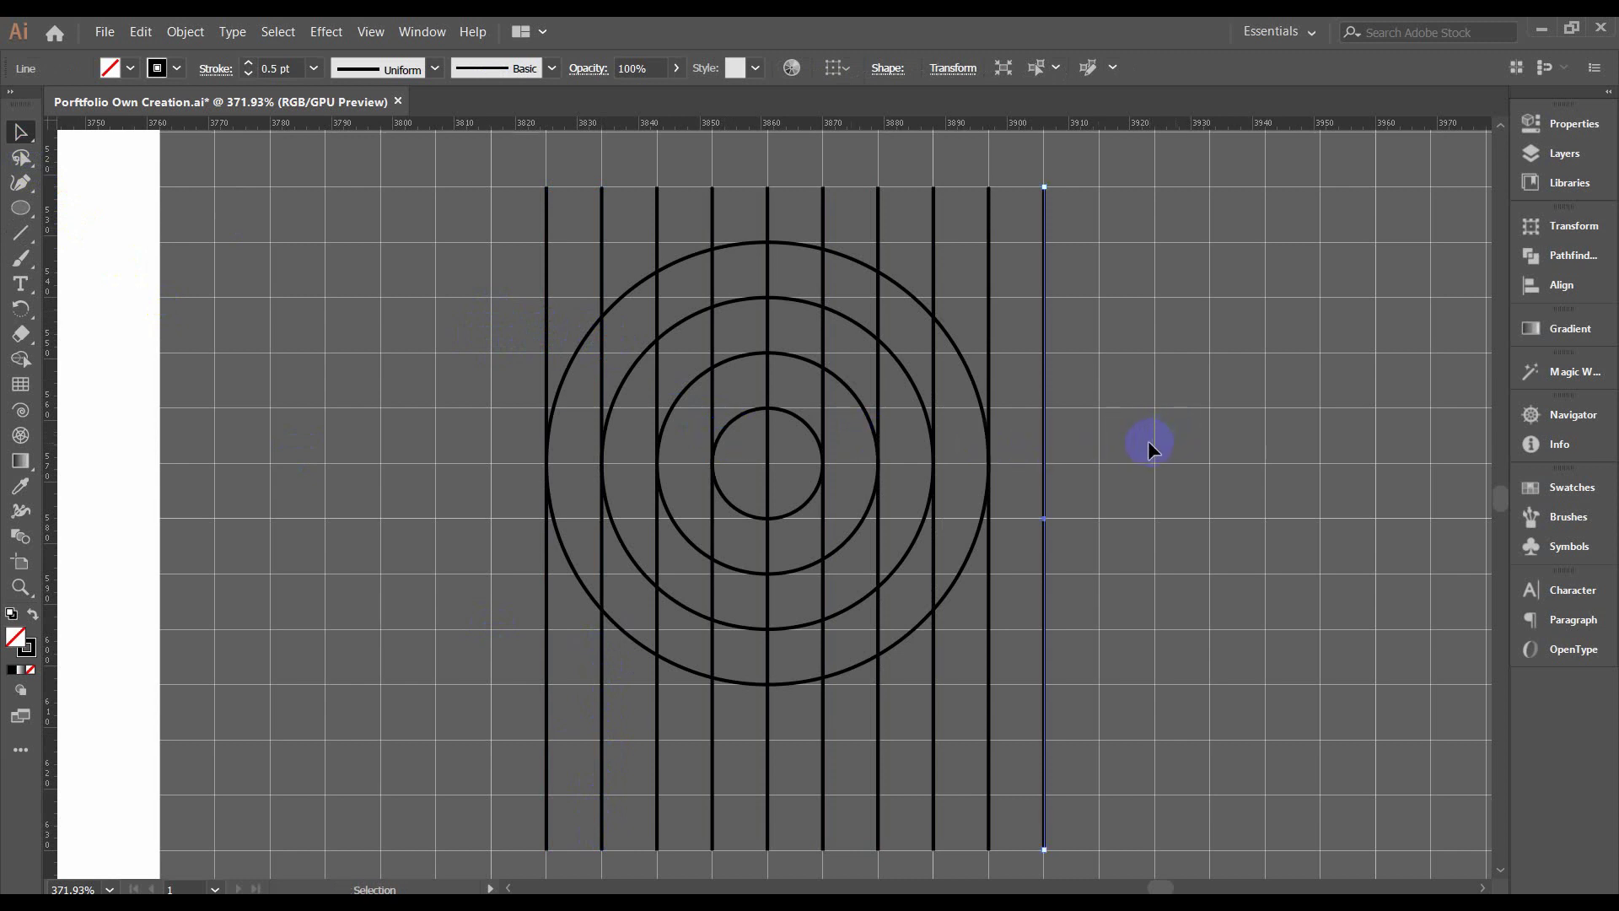
left_click(1122, 459)
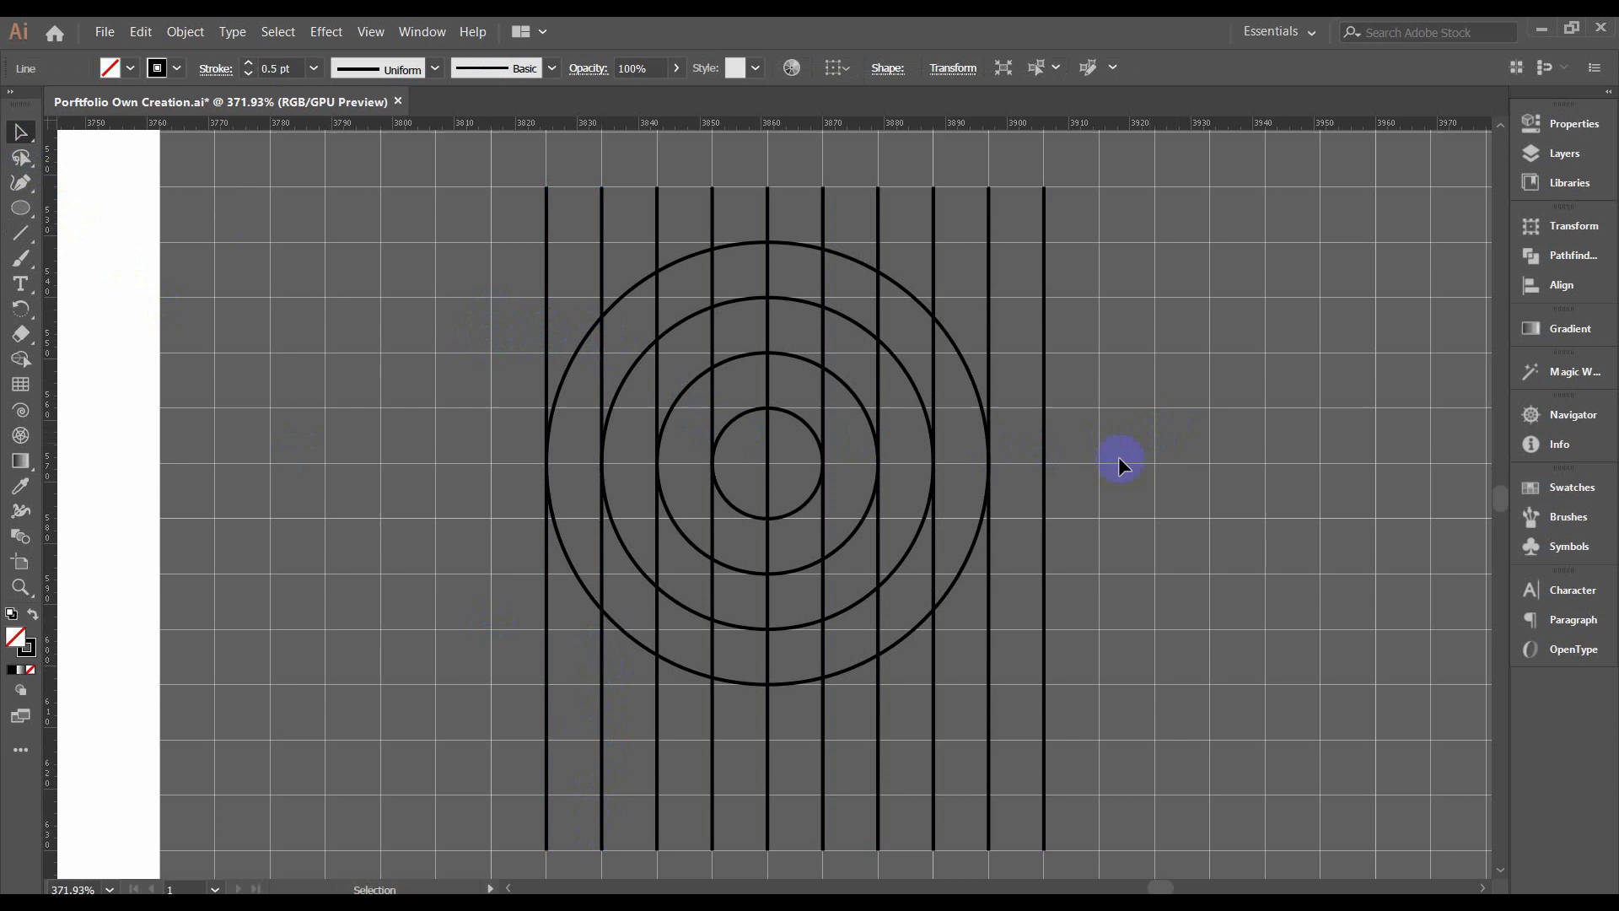
left_click(898, 524, "ctrl+alt")
left_click_drag(808, 481, 668, 430)
Hide the canvas grid.
key("ctrl+apostrophe")
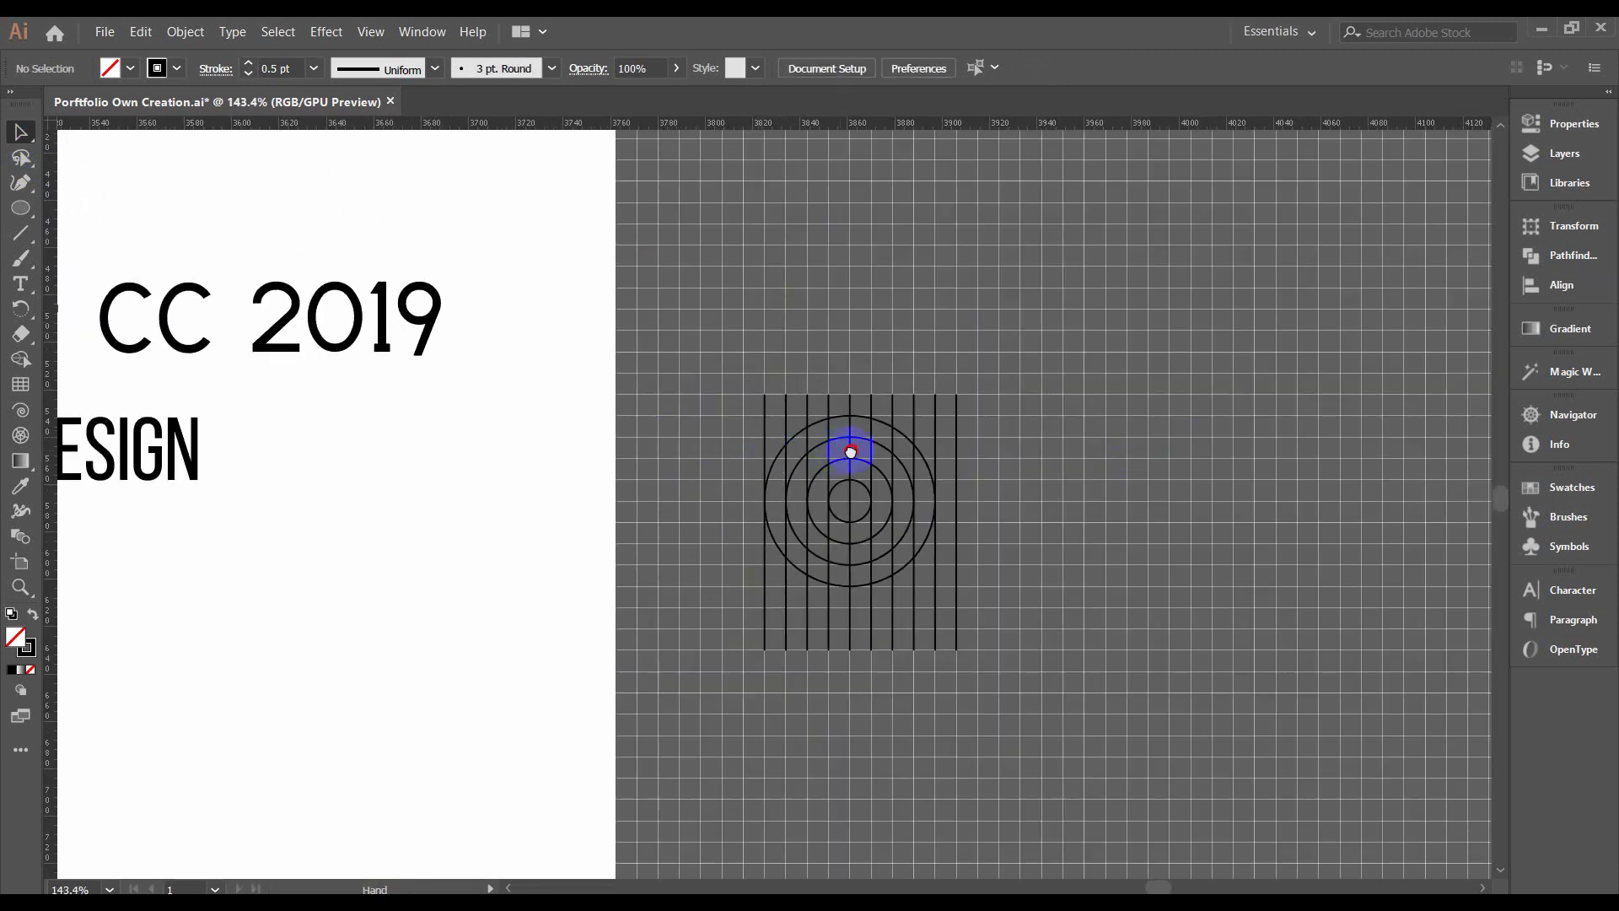
scroll(563, 327, "left", 2)
left_click(370, 31)
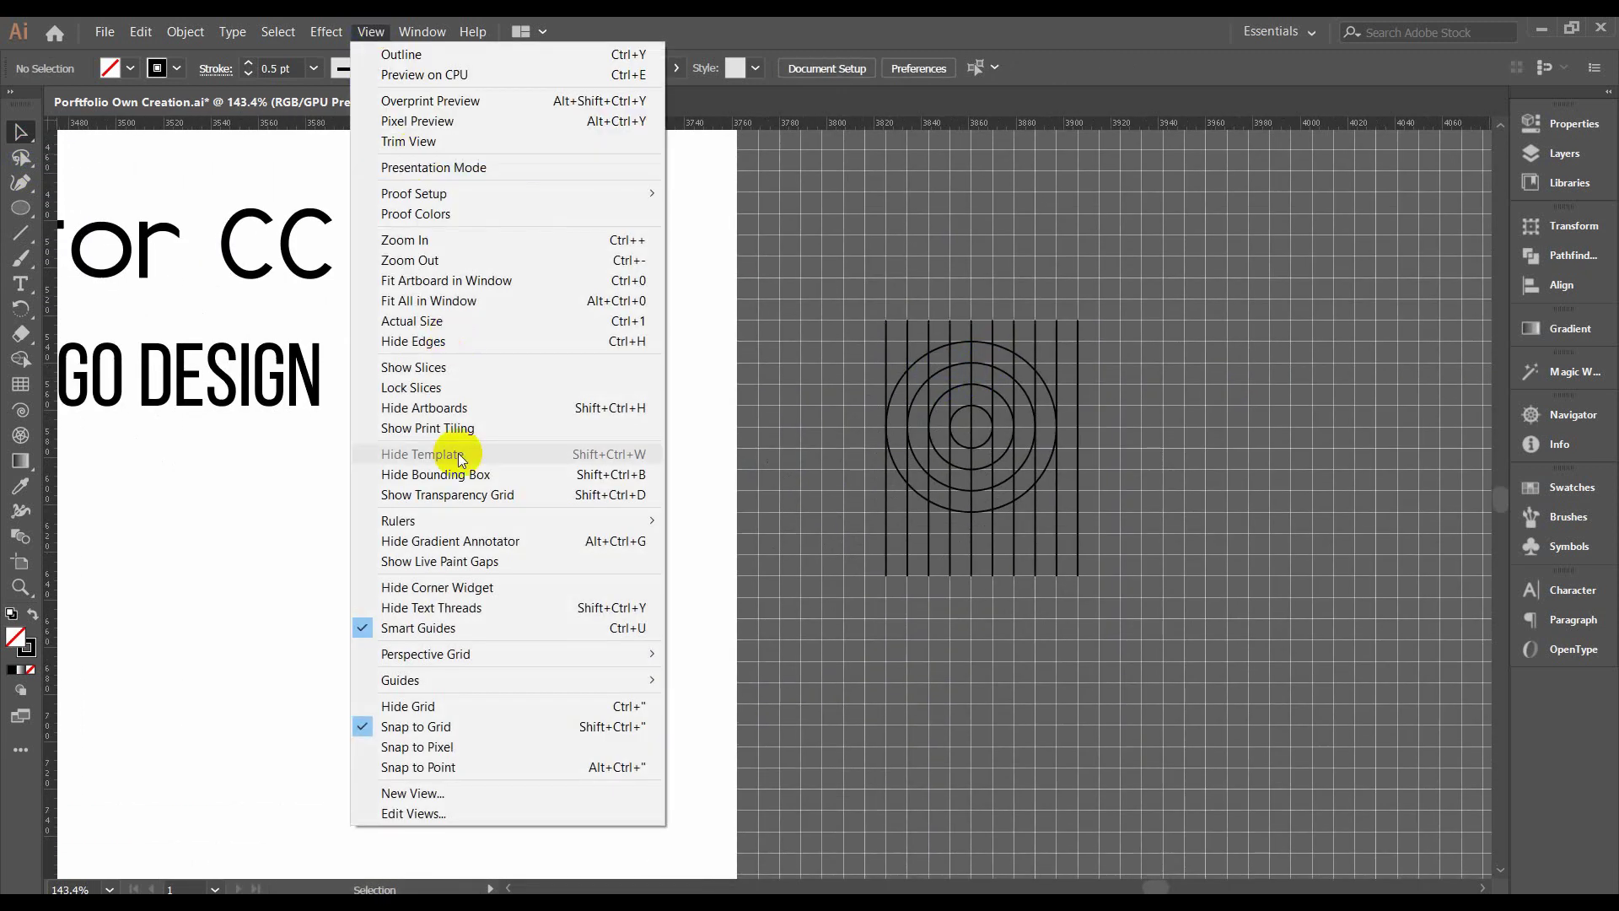
left_click(422, 707)
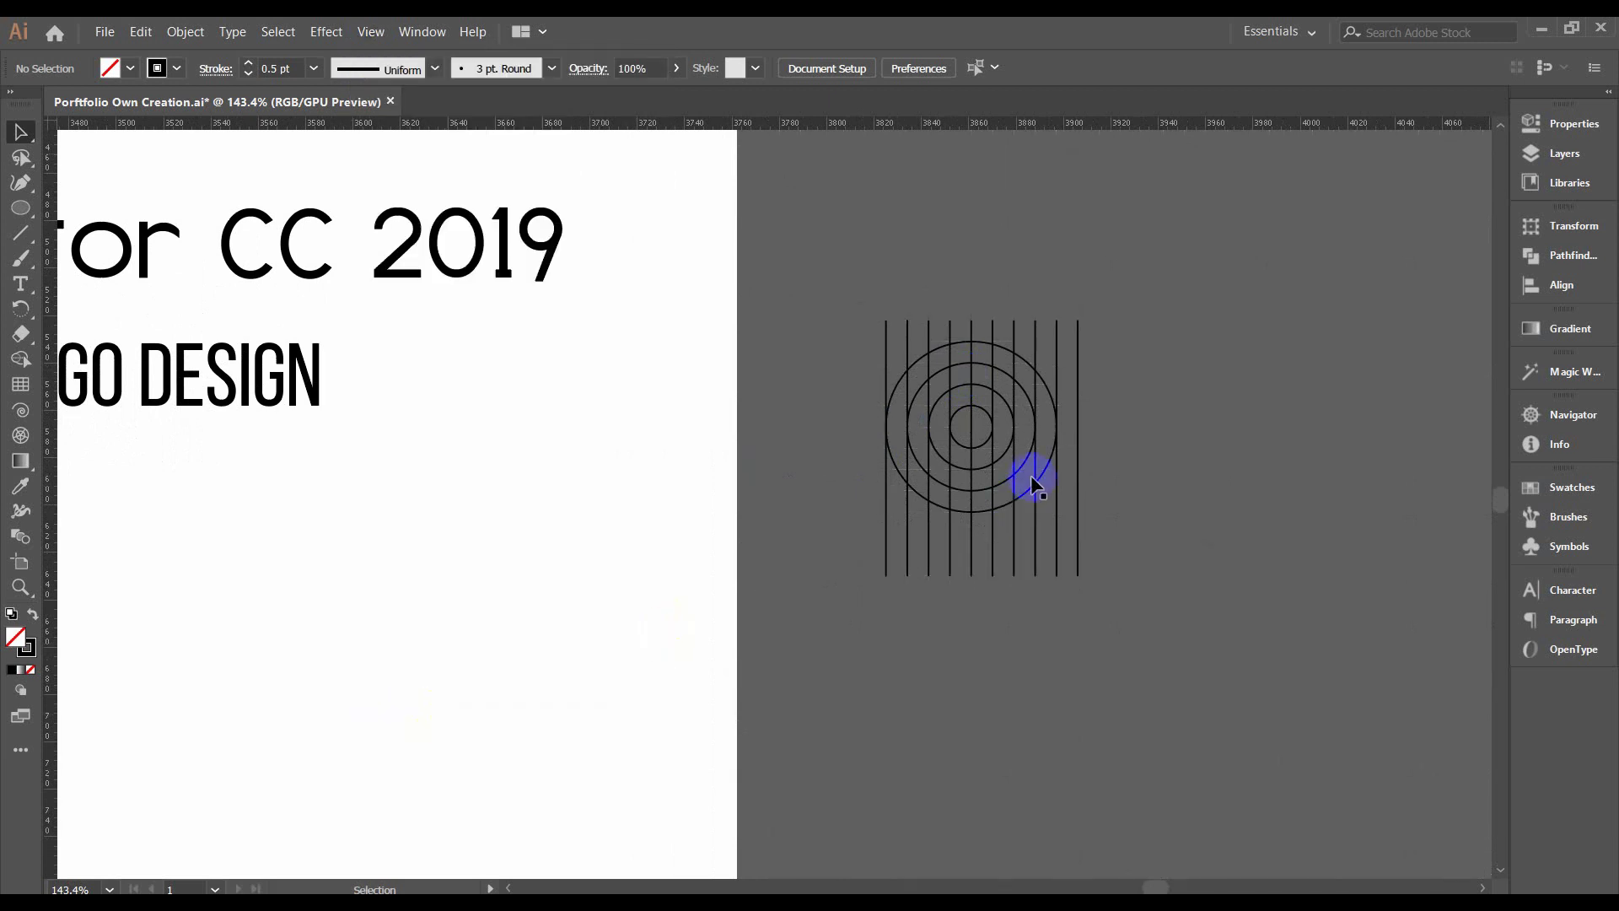
Move the lines-and-rings artwork onto the artboard under the LETTER MARK LOGO DESIGN heading.
left_click_drag(826, 548, 856, 542)
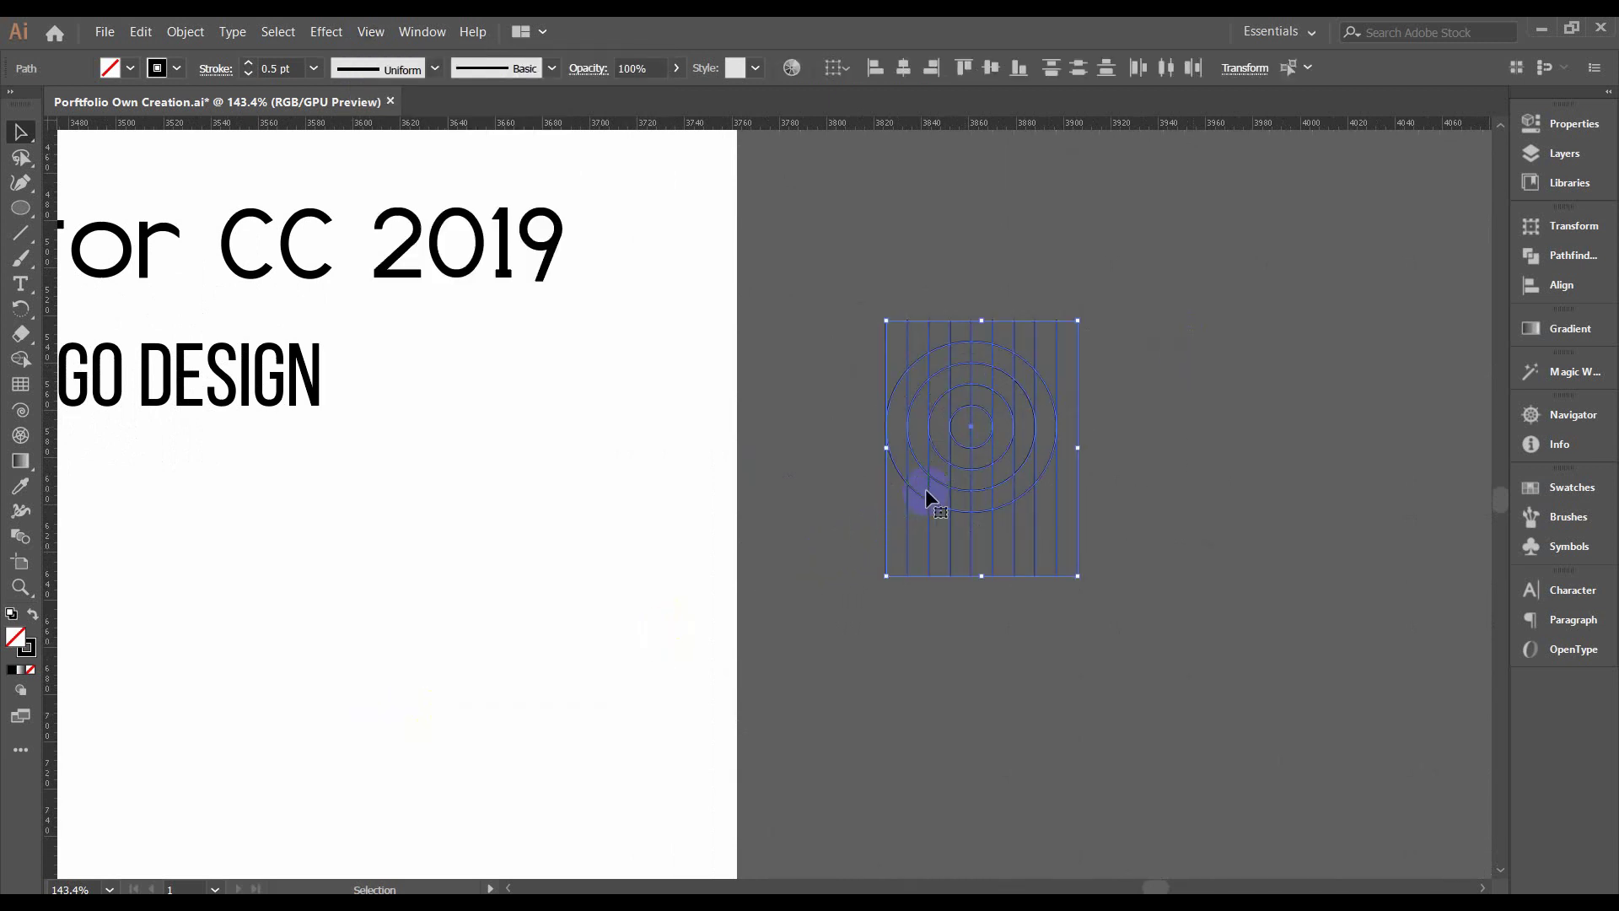
left_click_drag(949, 430, 121, 585)
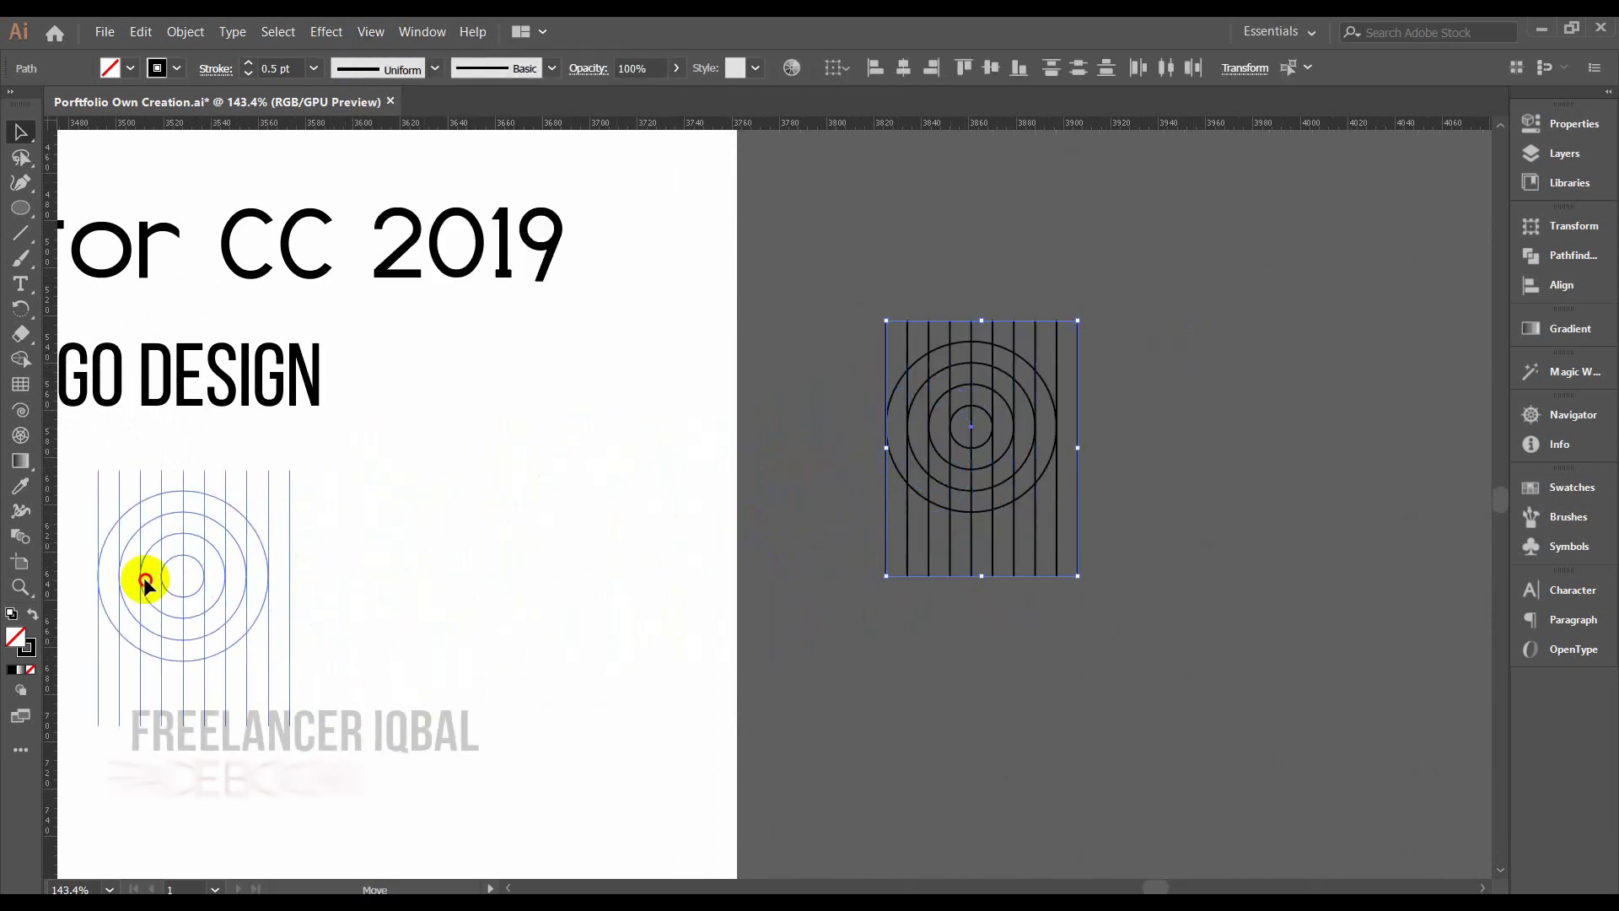
left_click_drag(290, 517, 849, 488)
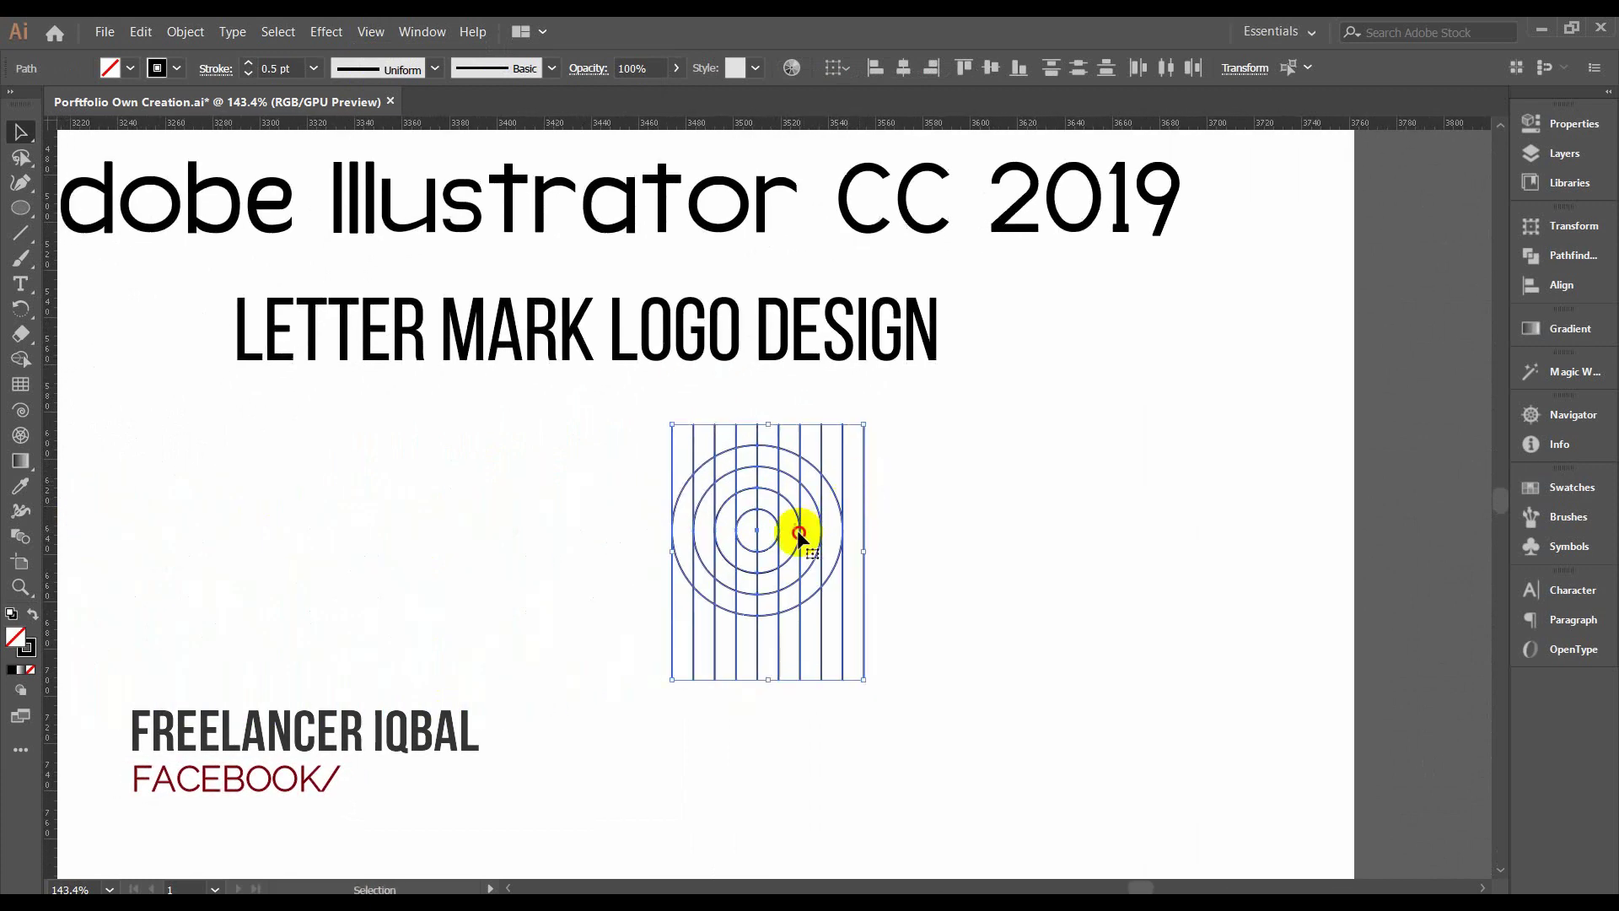
left_click_drag(799, 534, 605, 532)
key("space")
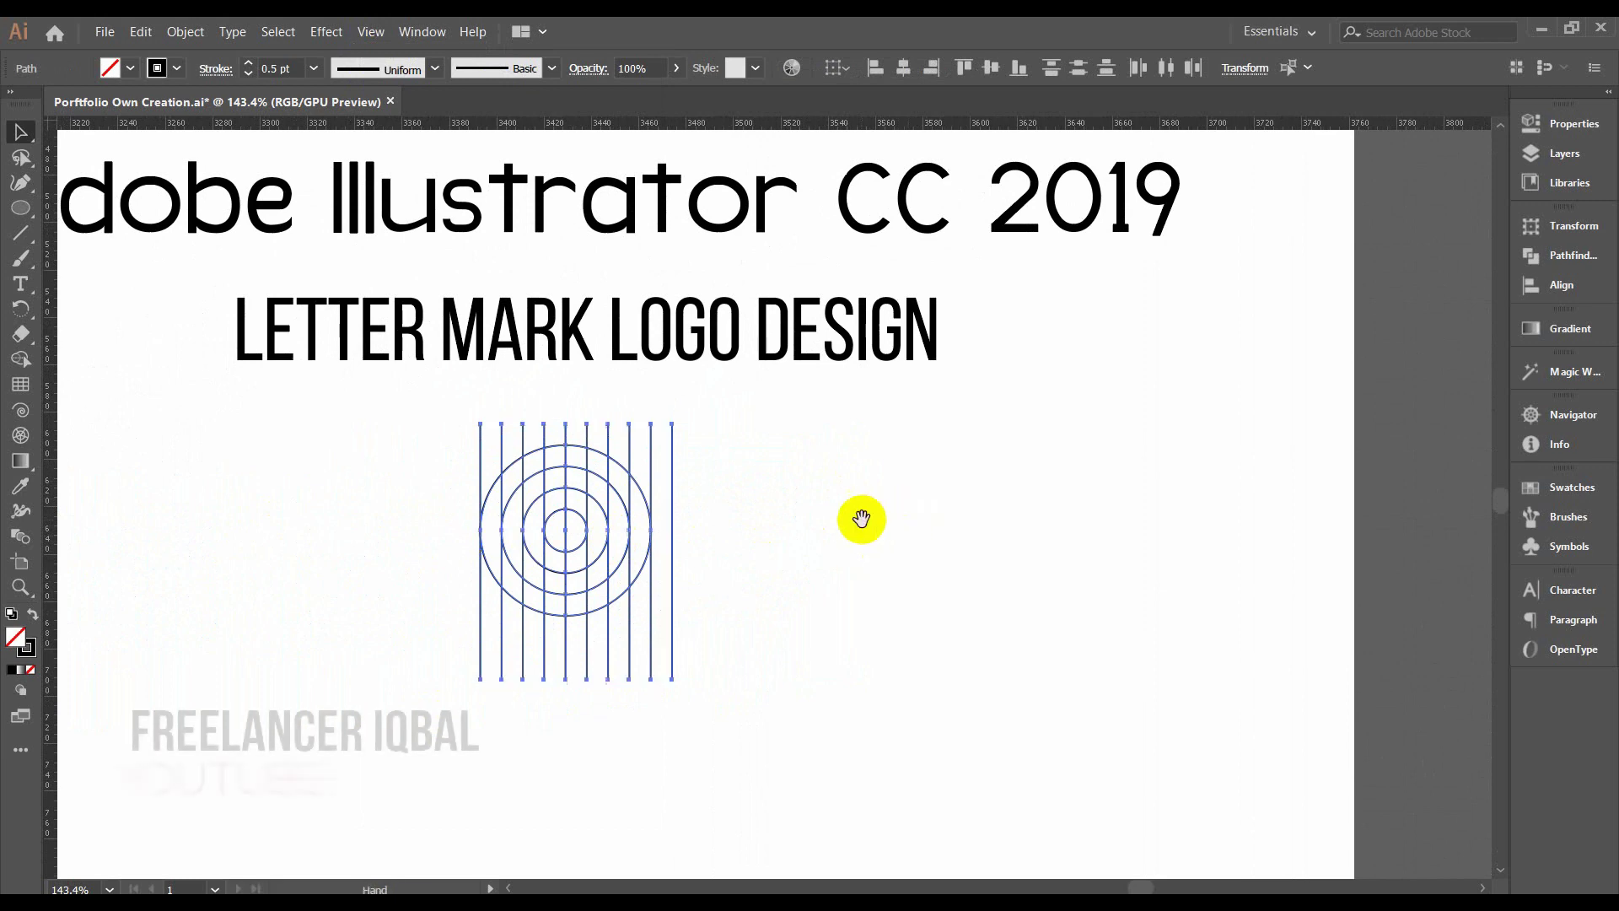
left_click_drag(861, 518, 958, 387)
left_click(838, 452, "ctrl+alt")
left_click(839, 451, "ctrl+alt")
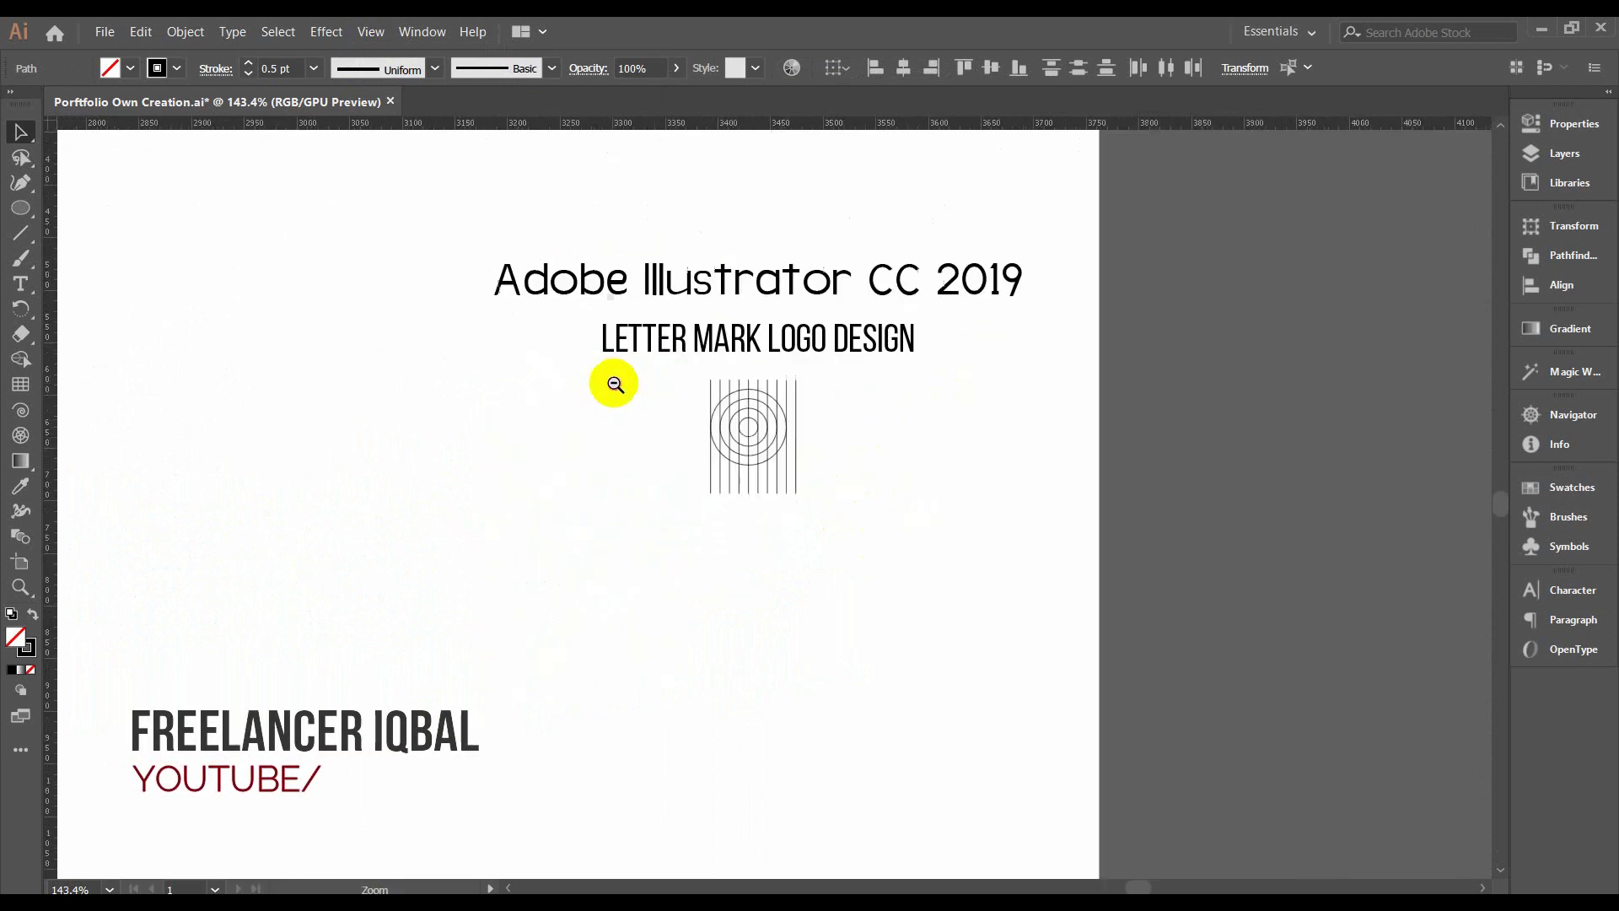
mouse_move(742, 379)
left_mouse_down()
mouse_move(759, 614)
mouse_move(795, 677)
left_mouse_up()
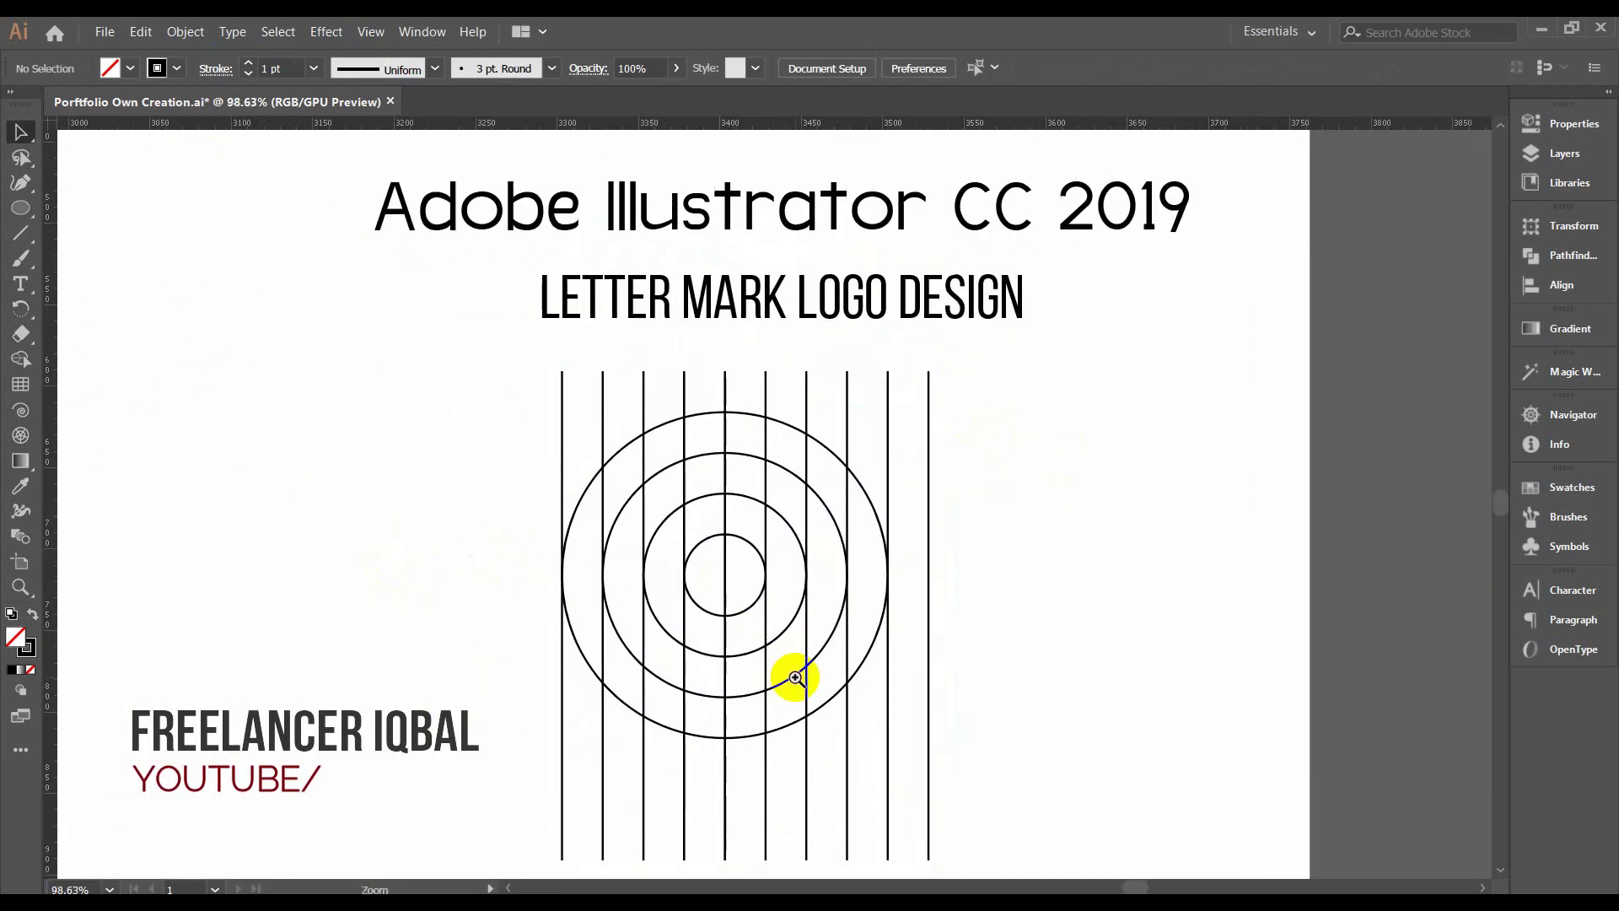
Select all ten lines and four rings together as a 225 × 300 px set.
scroll(821, 495, "down", 2)
scroll(824, 441, "down", 2)
left_click_drag(813, 409, 840, 448)
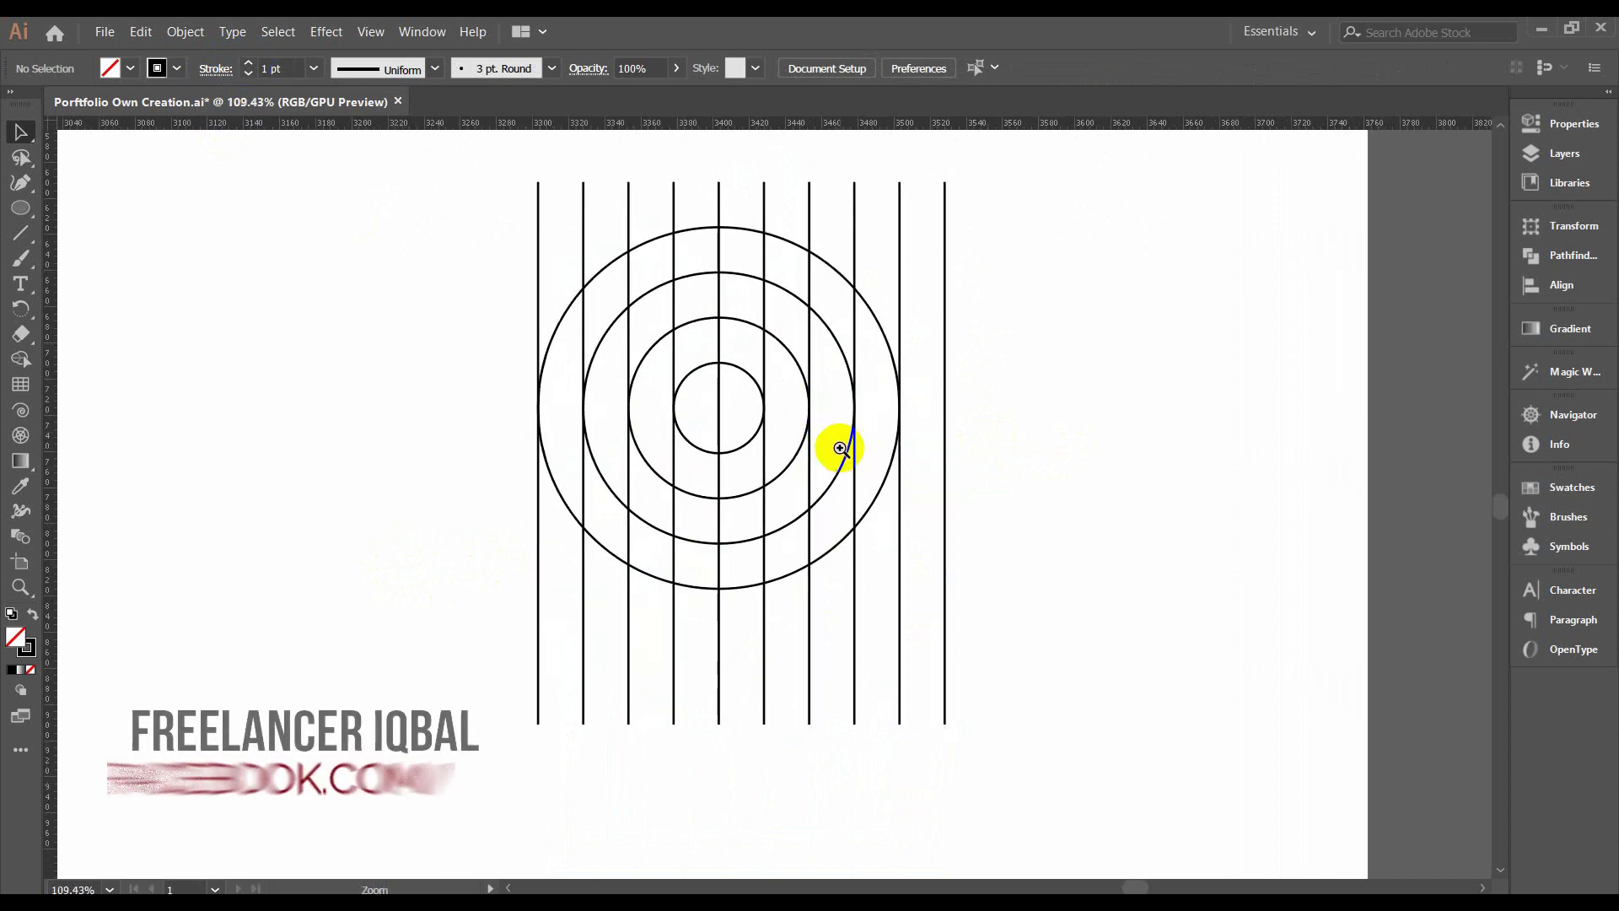
scroll(840, 448, "up", 1)
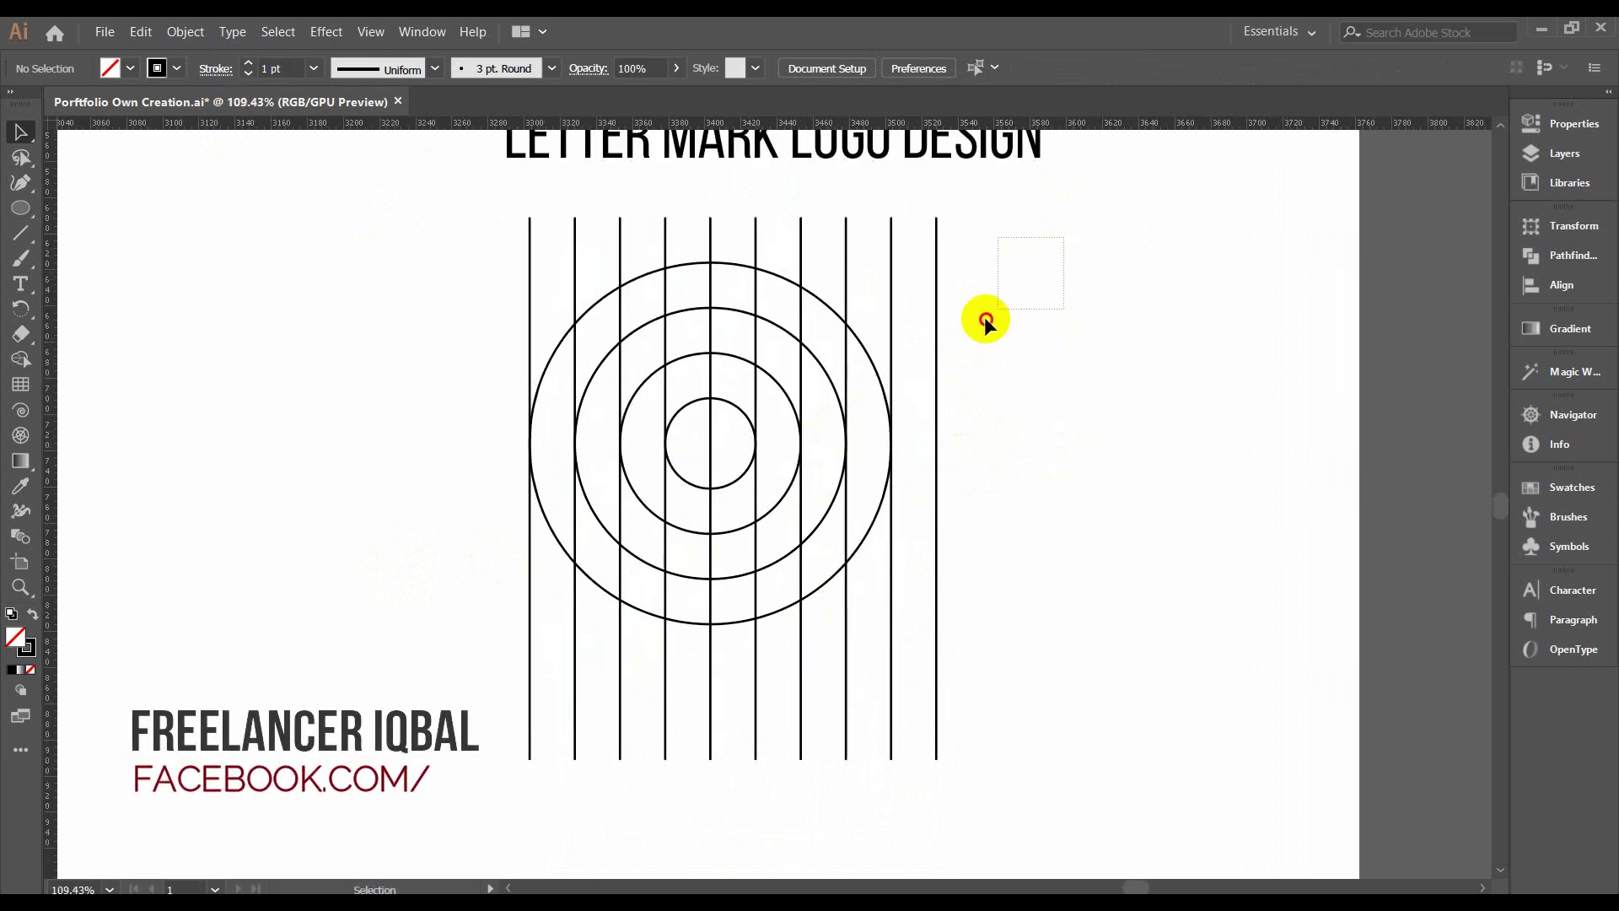
left_click_drag(984, 319, 392, 729)
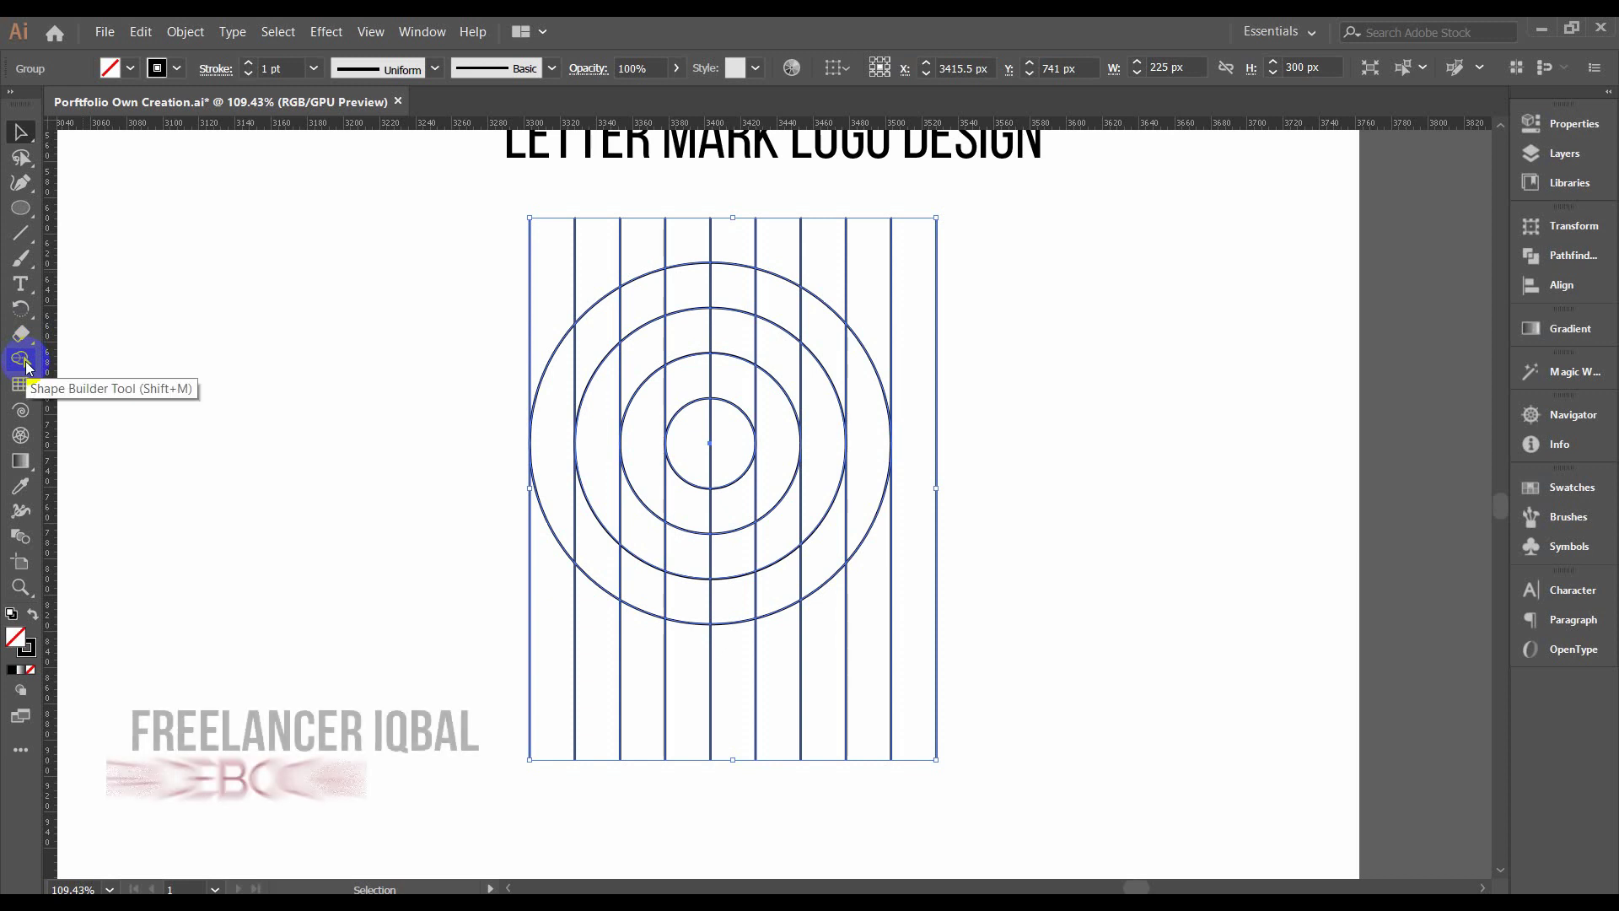
Trace ring regions with the Shape Builder tool to mark arcs for merging.
left_click(26, 363)
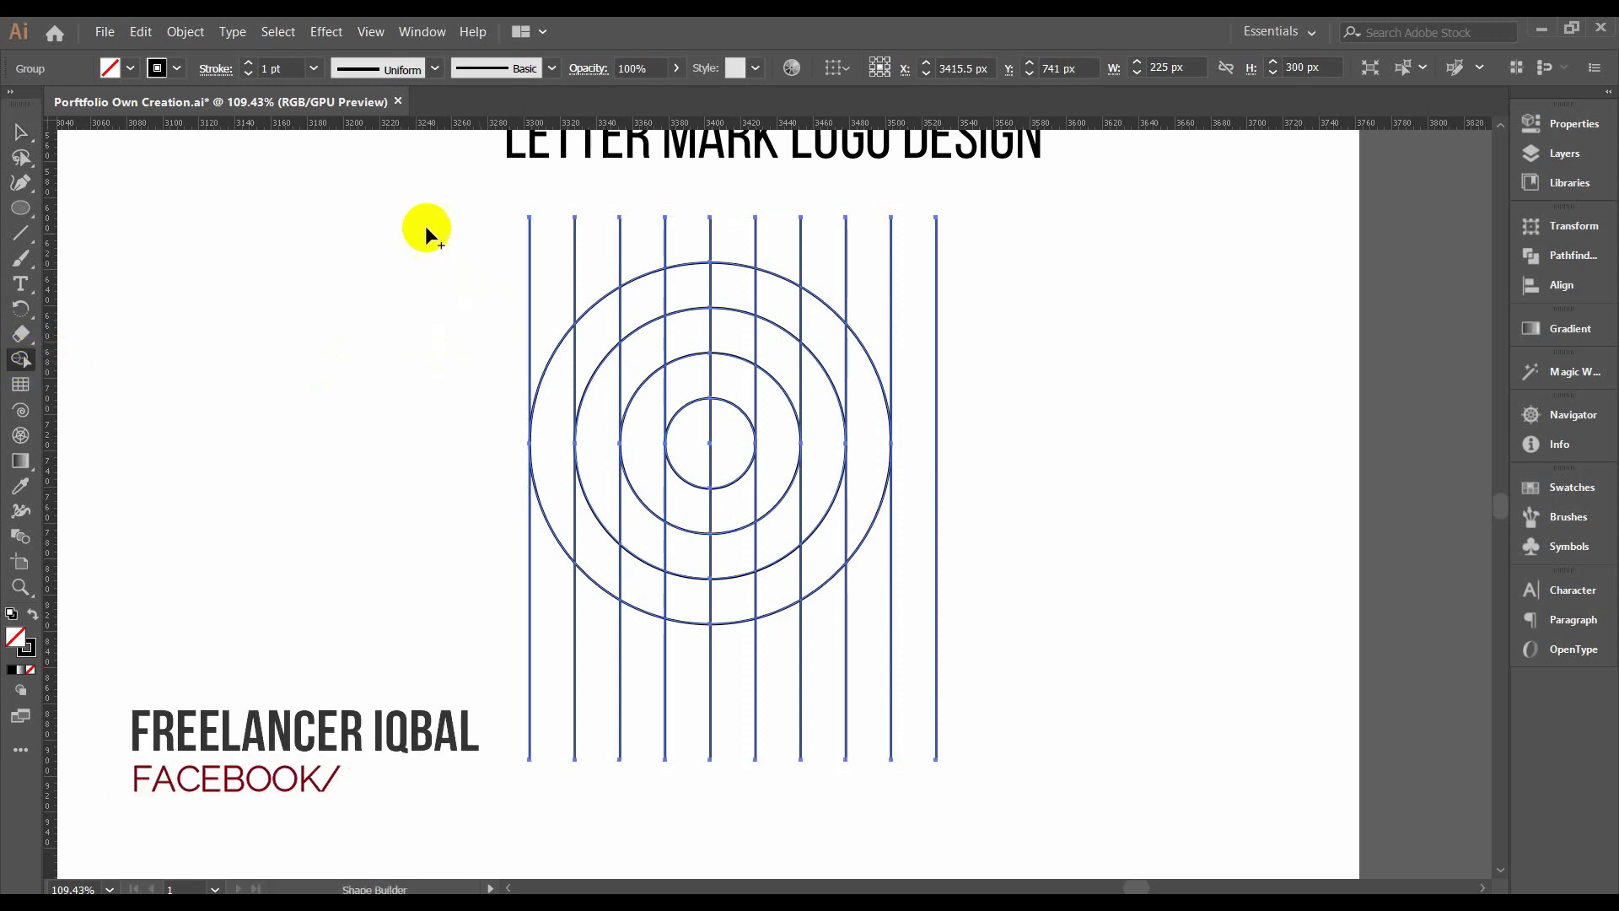
left_click_drag(425, 225, 540, 337)
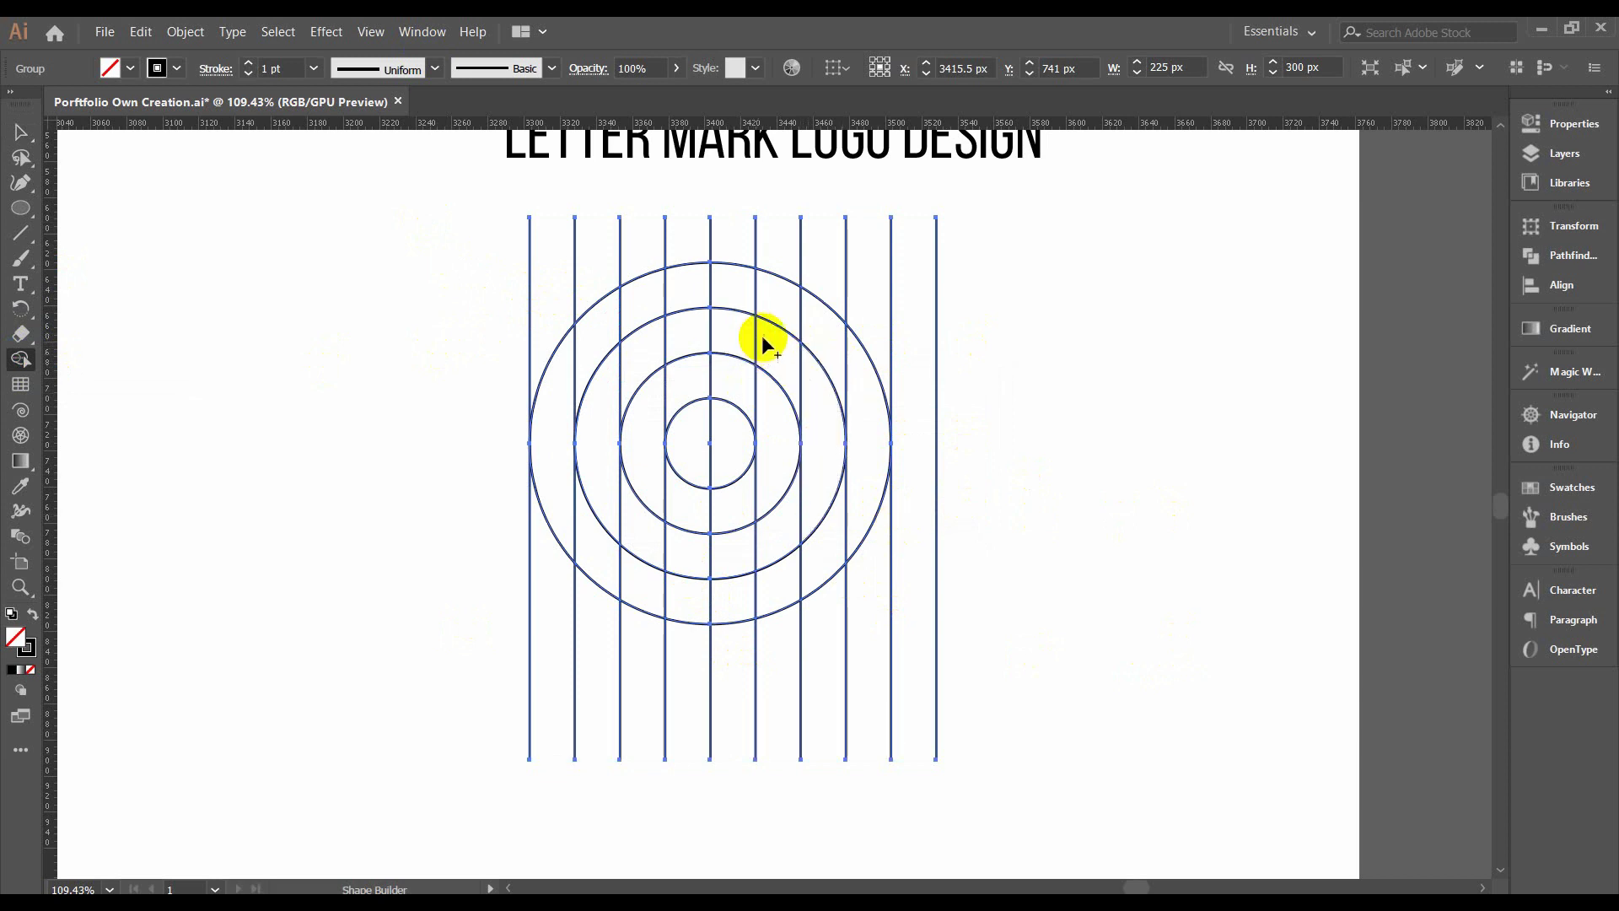
mouse_move(779, 343)
left_mouse_down()
mouse_move(607, 371)
mouse_move(624, 388)
left_mouse_up()
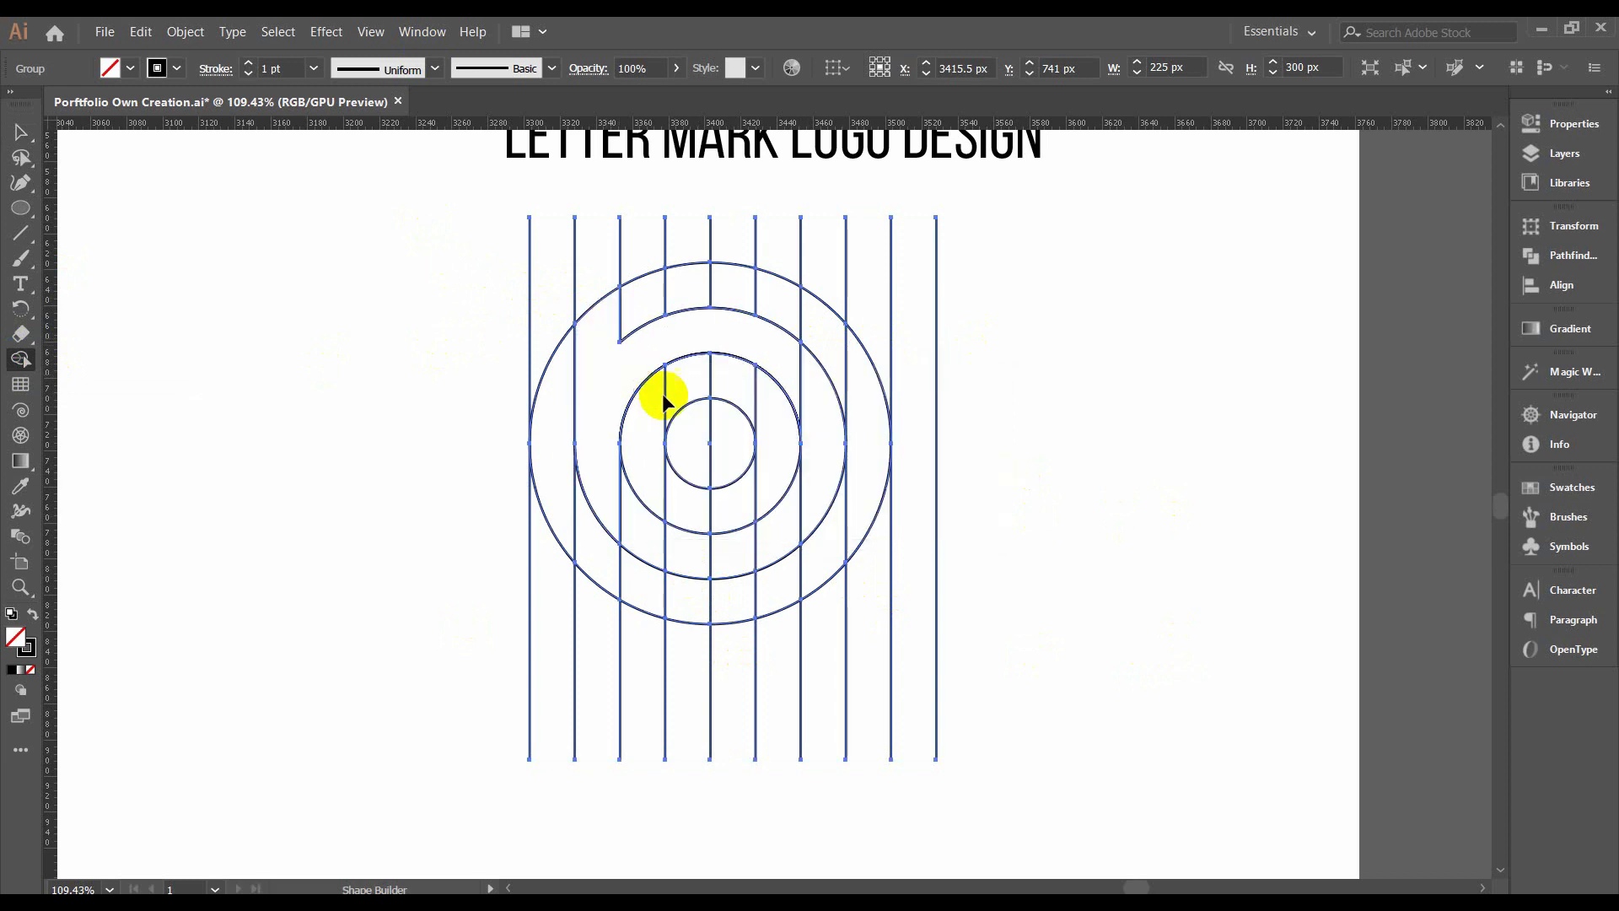
mouse_move(769, 354)
left_mouse_down()
mouse_move(617, 381)
mouse_move(615, 463)
mouse_move(639, 536)
mouse_move(772, 543)
left_mouse_up()
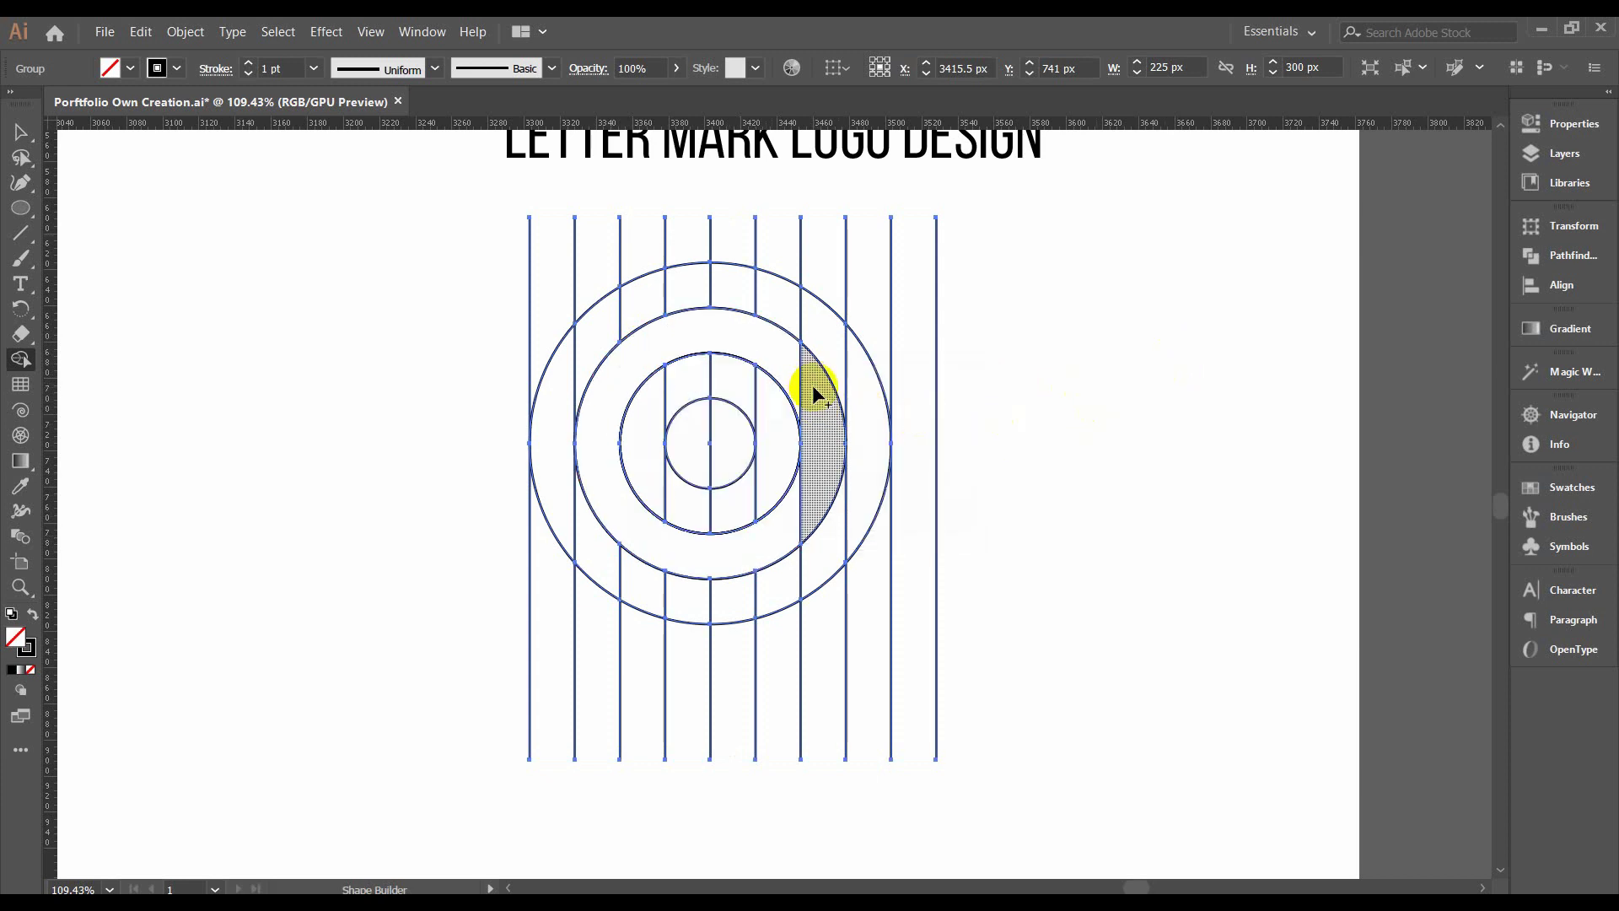
left_click_drag(812, 449, 816, 547)
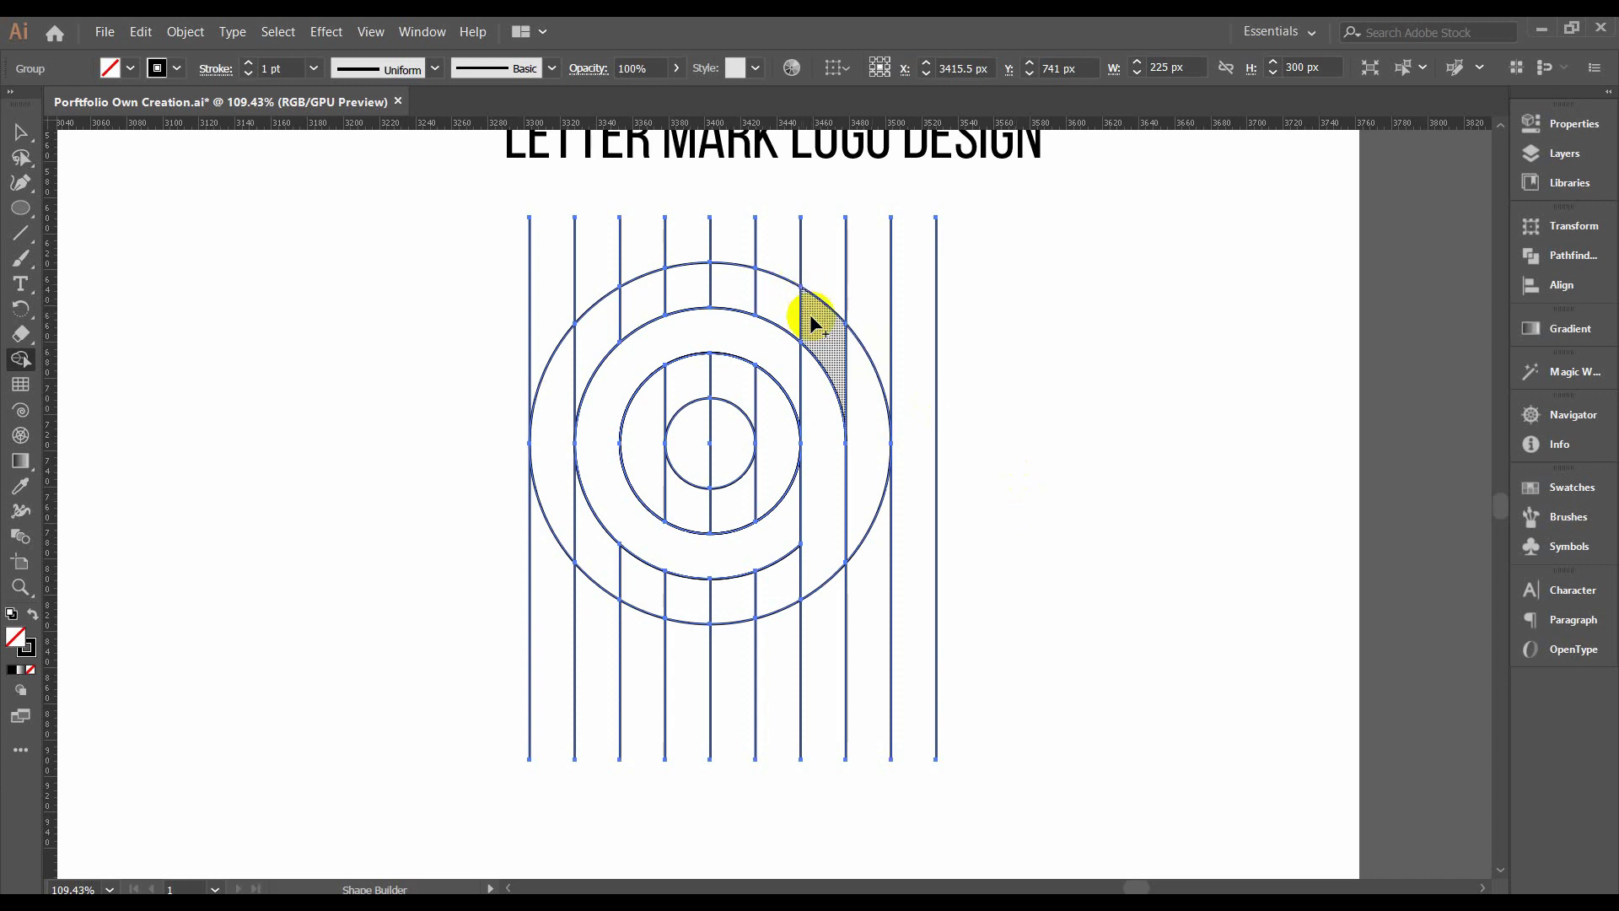
mouse_move(814, 322)
left_mouse_down()
mouse_move(604, 322)
mouse_move(571, 351)
mouse_move(556, 405)
mouse_move(590, 527)
mouse_move(633, 568)
mouse_move(716, 599)
mouse_move(782, 583)
left_mouse_up()
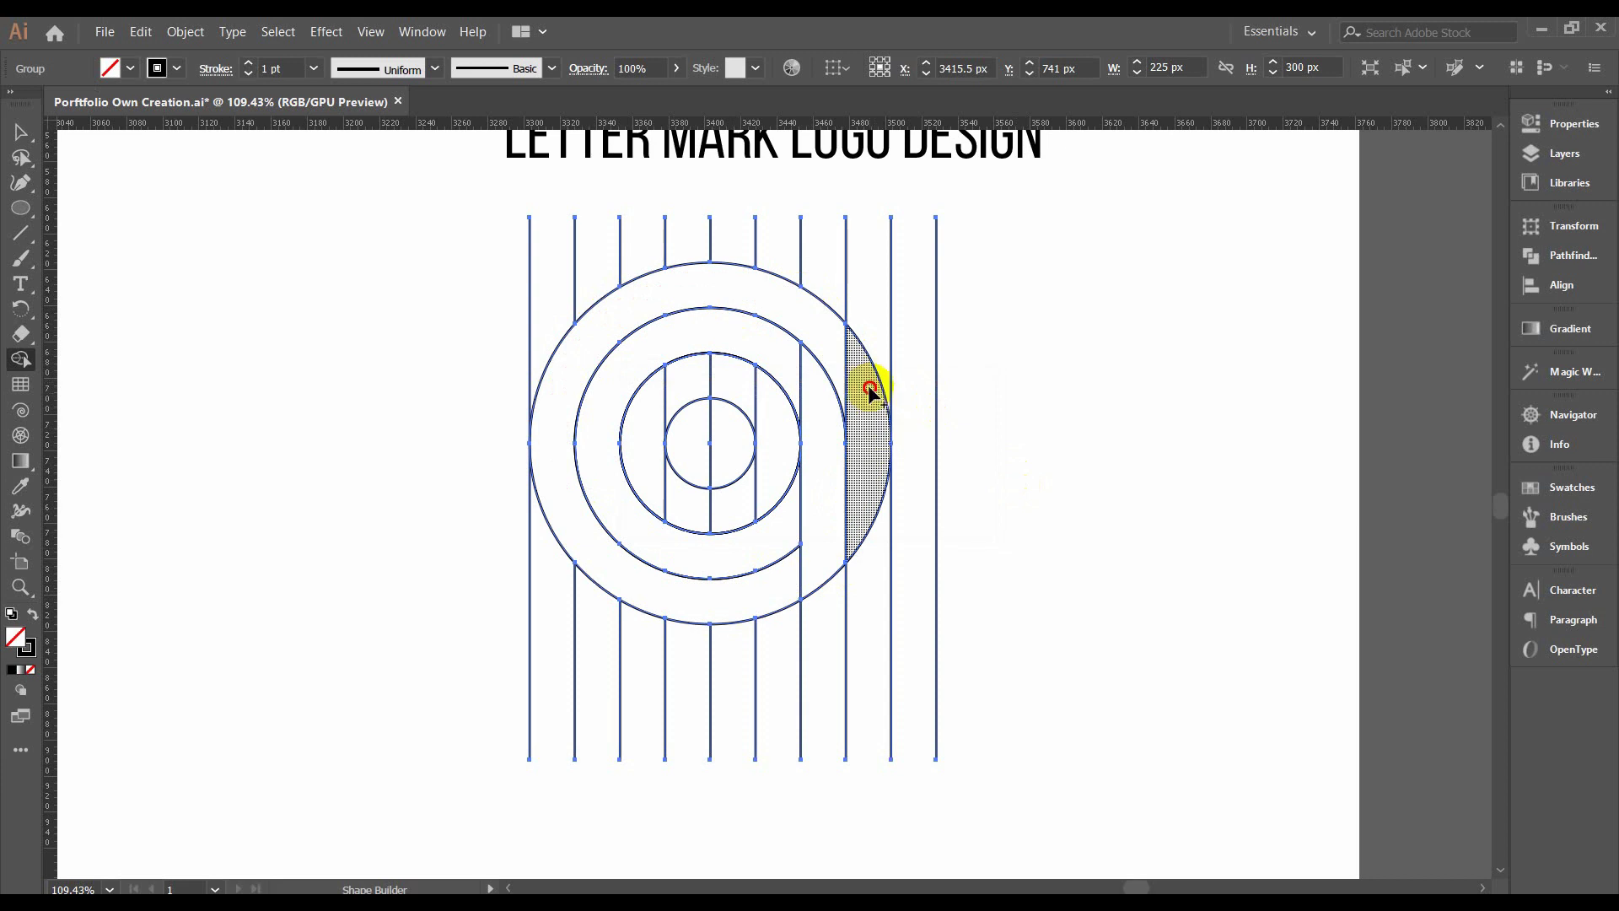
left_click_drag(871, 444, 929, 380)
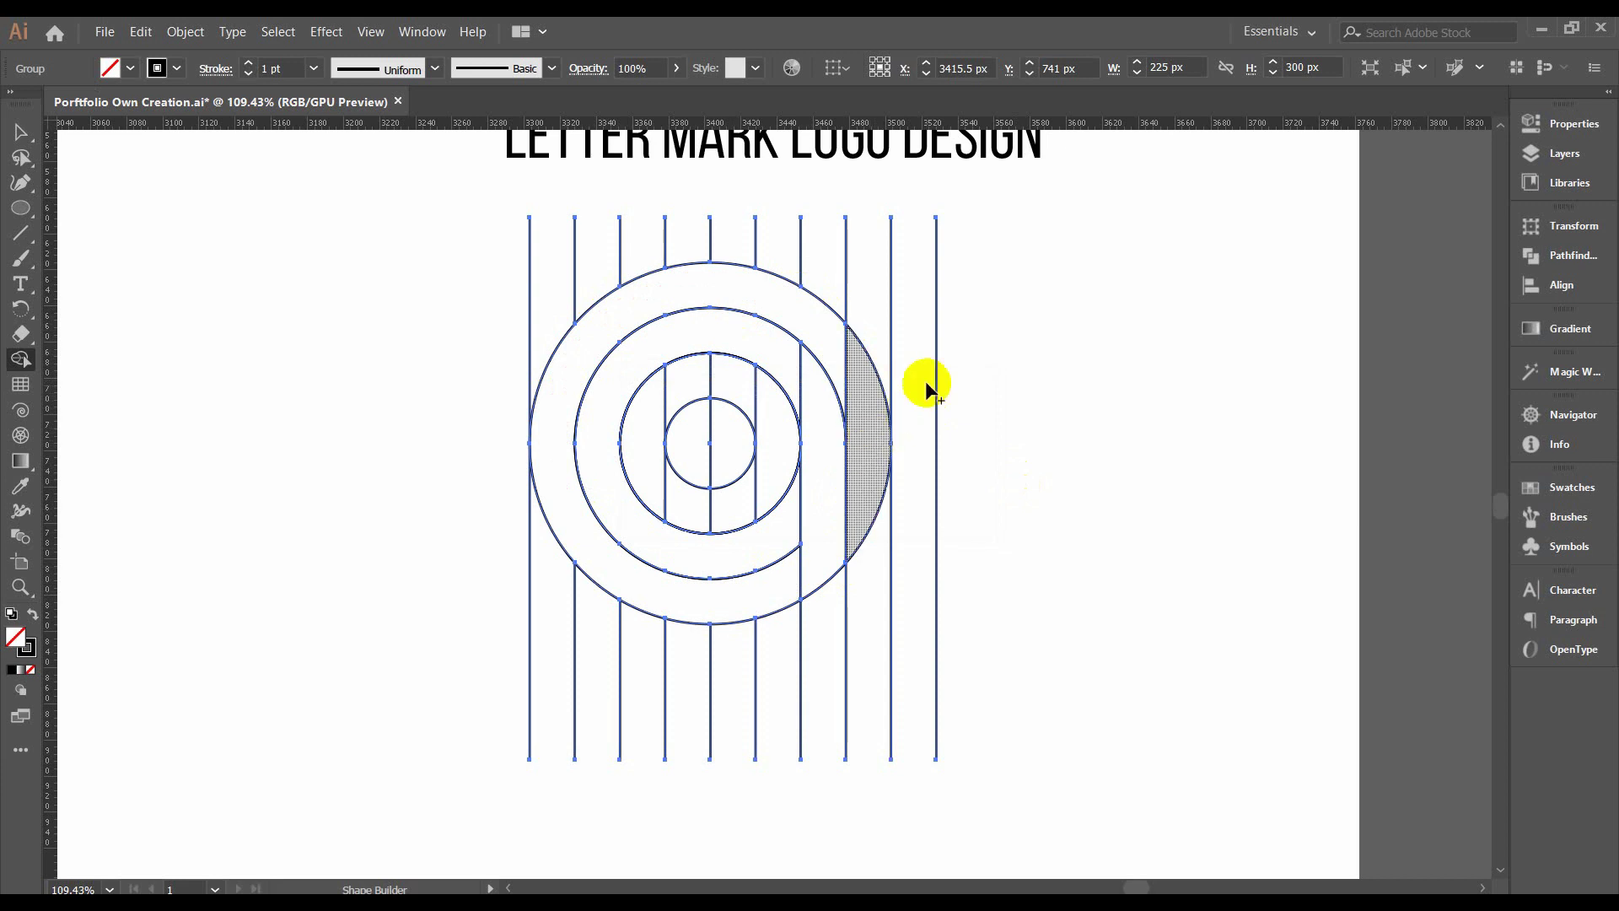
Set the fill to dark brown and merge-fill the outer ring segments, right crescent and inner band.
left_click(131, 63)
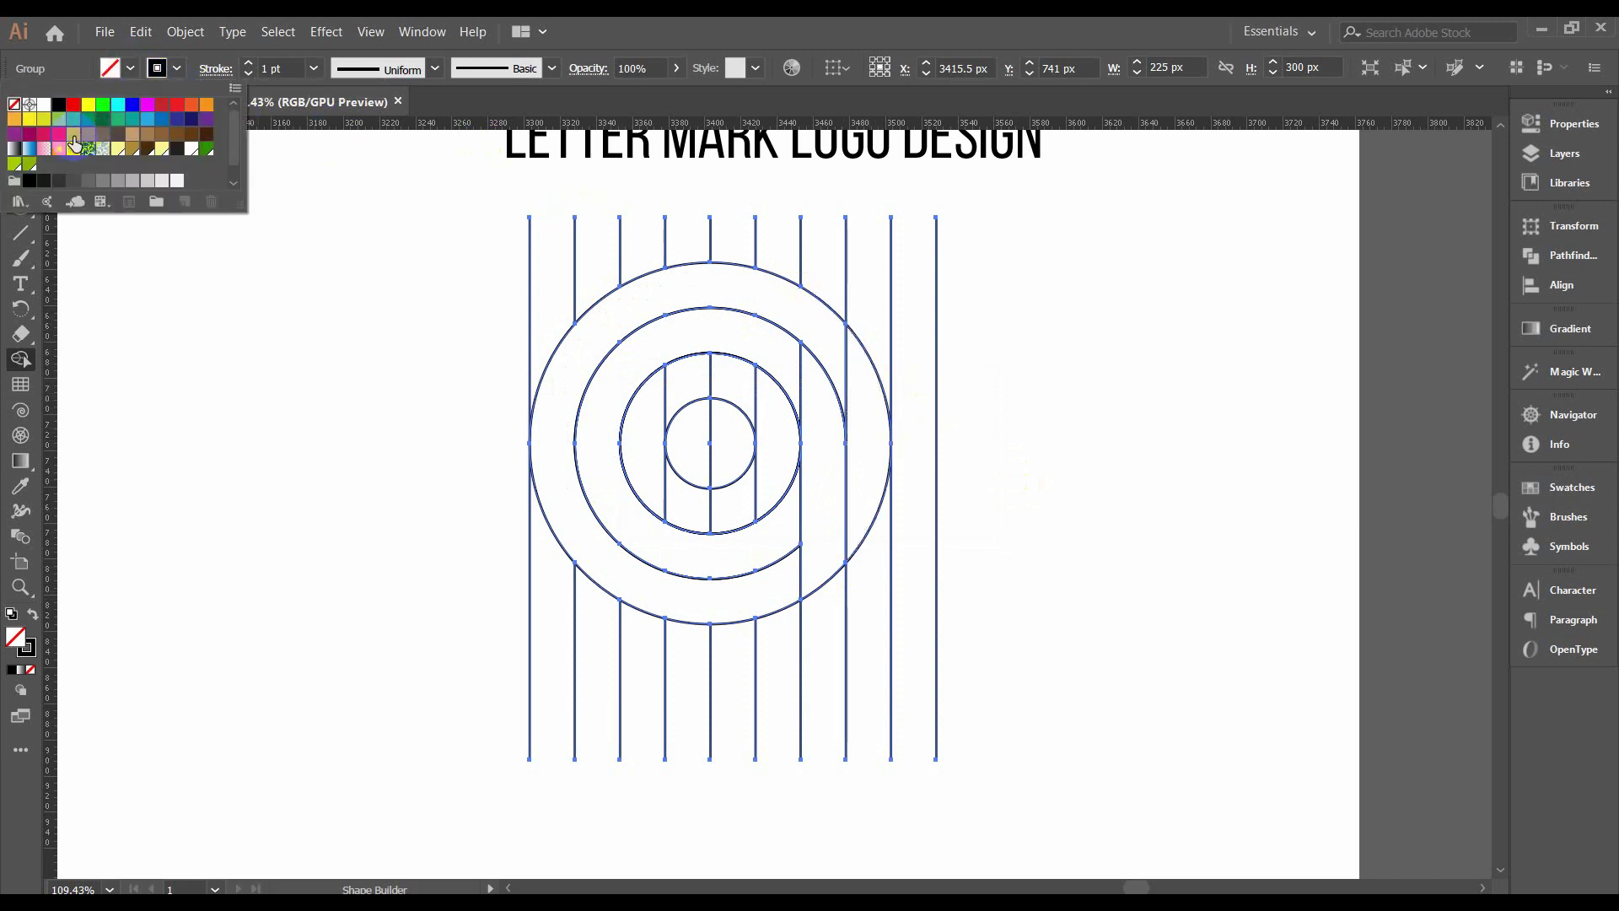
left_click(192, 134)
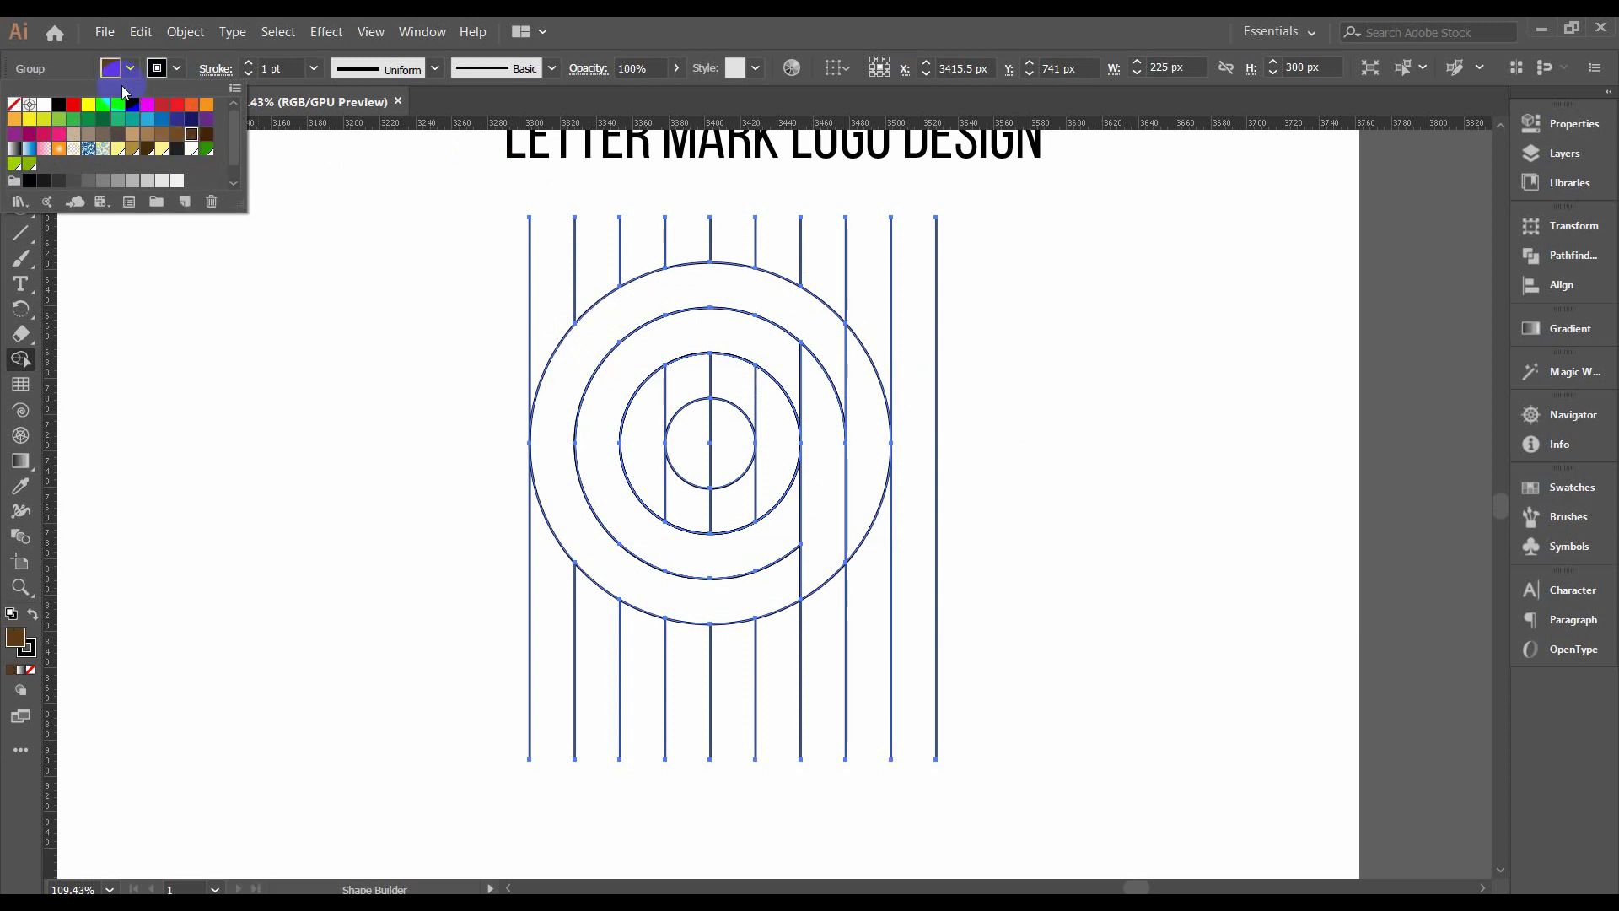
left_click(125, 70)
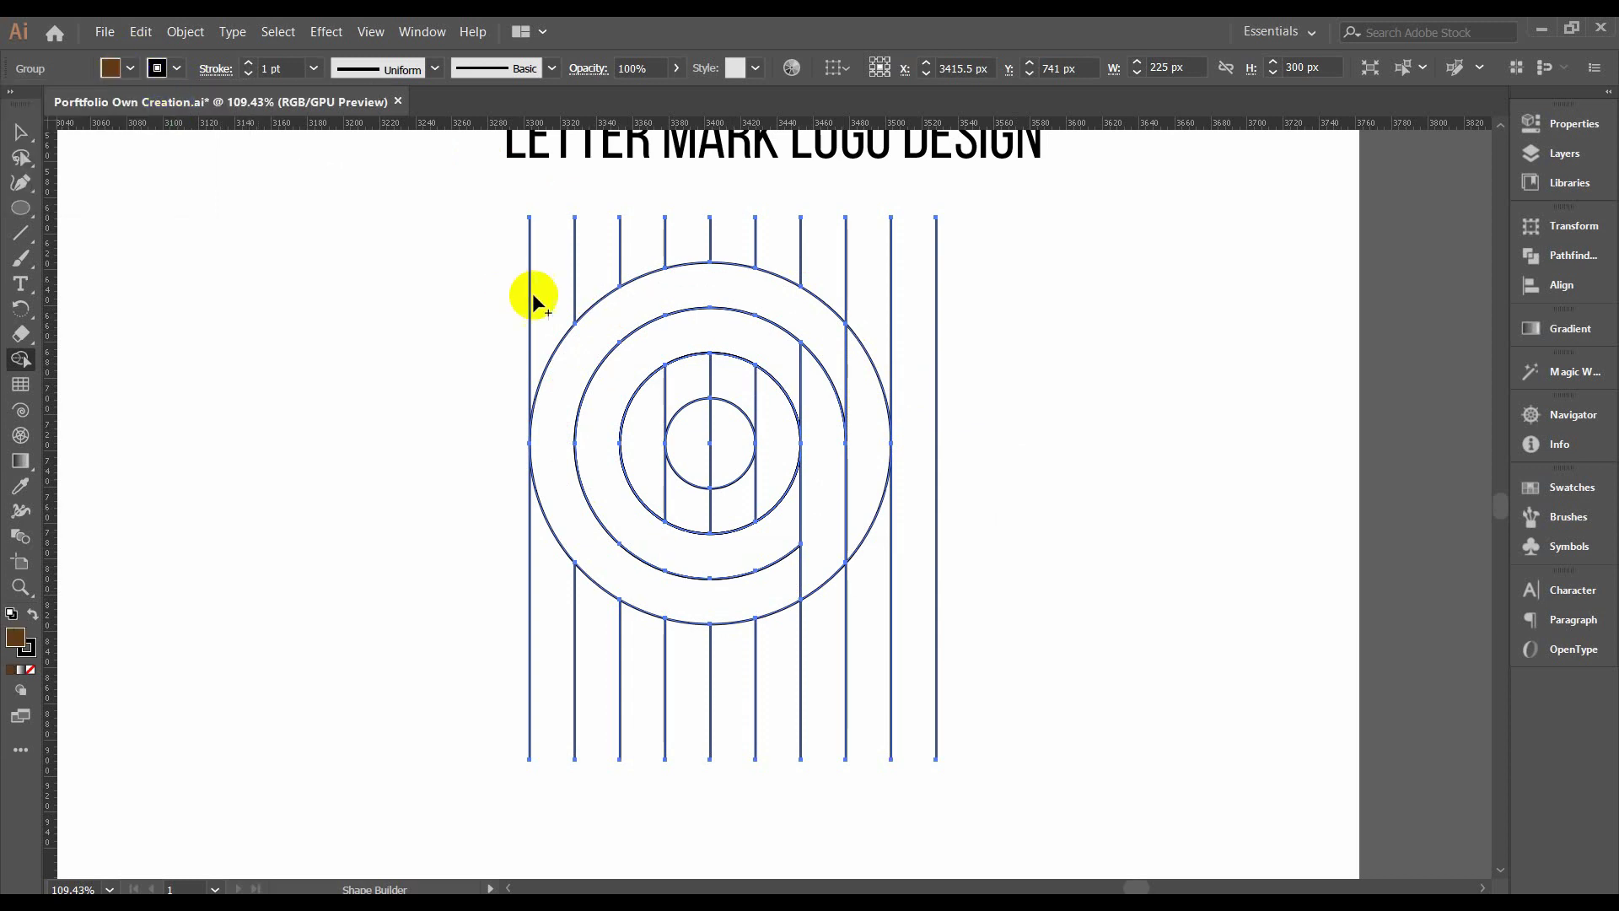
left_click_drag(548, 337, 638, 313)
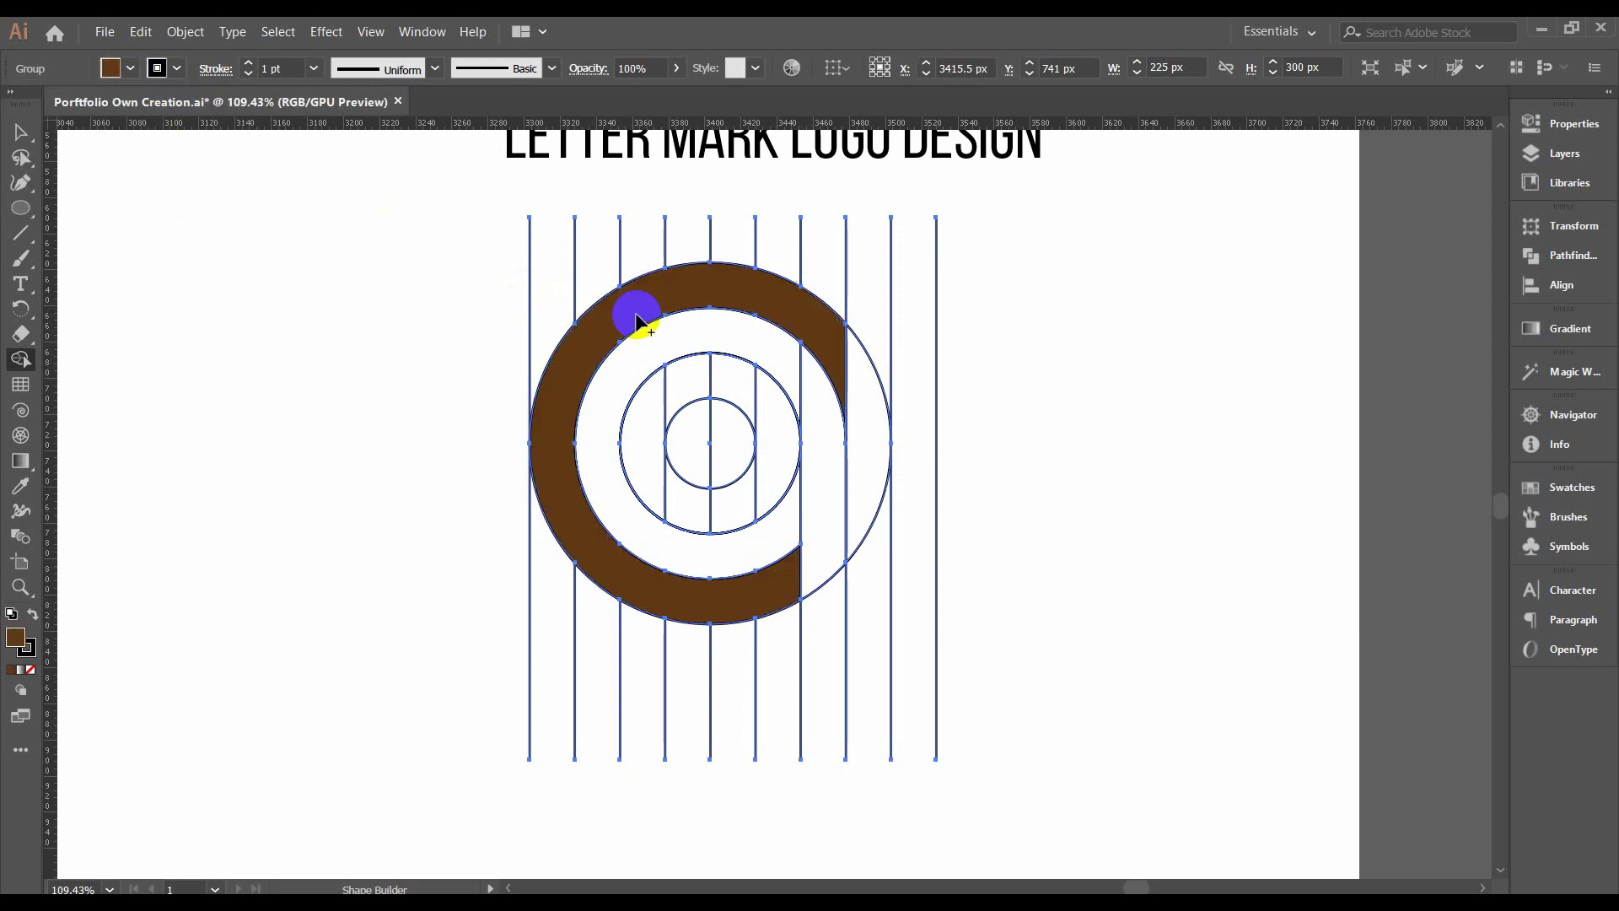
left_click(870, 407)
left_click(762, 553)
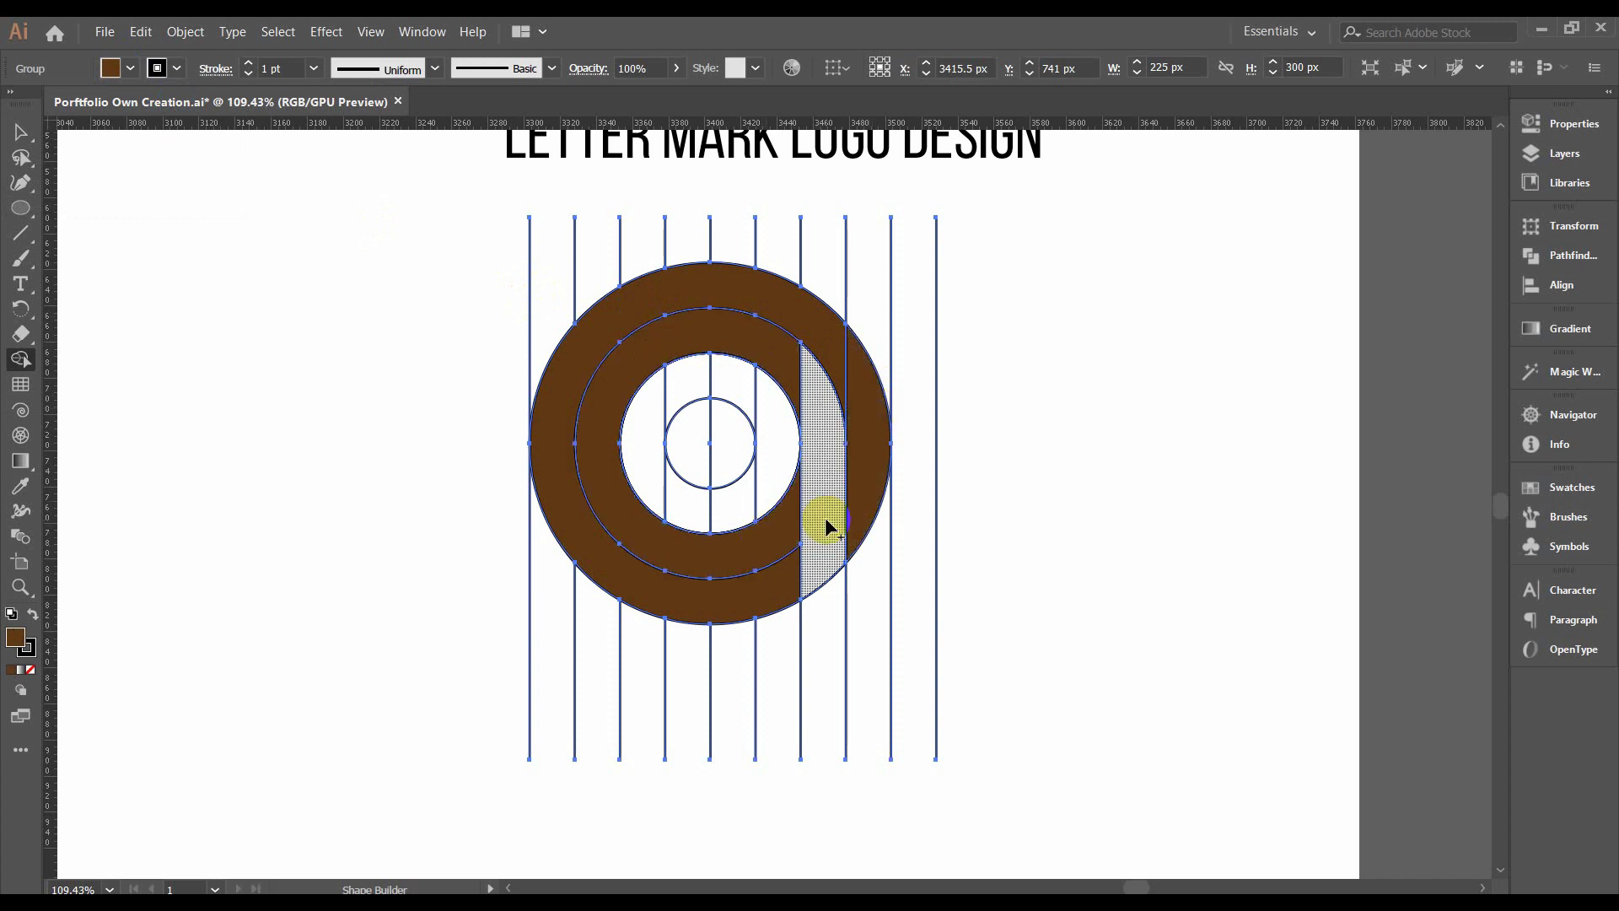
Select the construction lines, then ungroup the brown logo group.
left_click(19, 132)
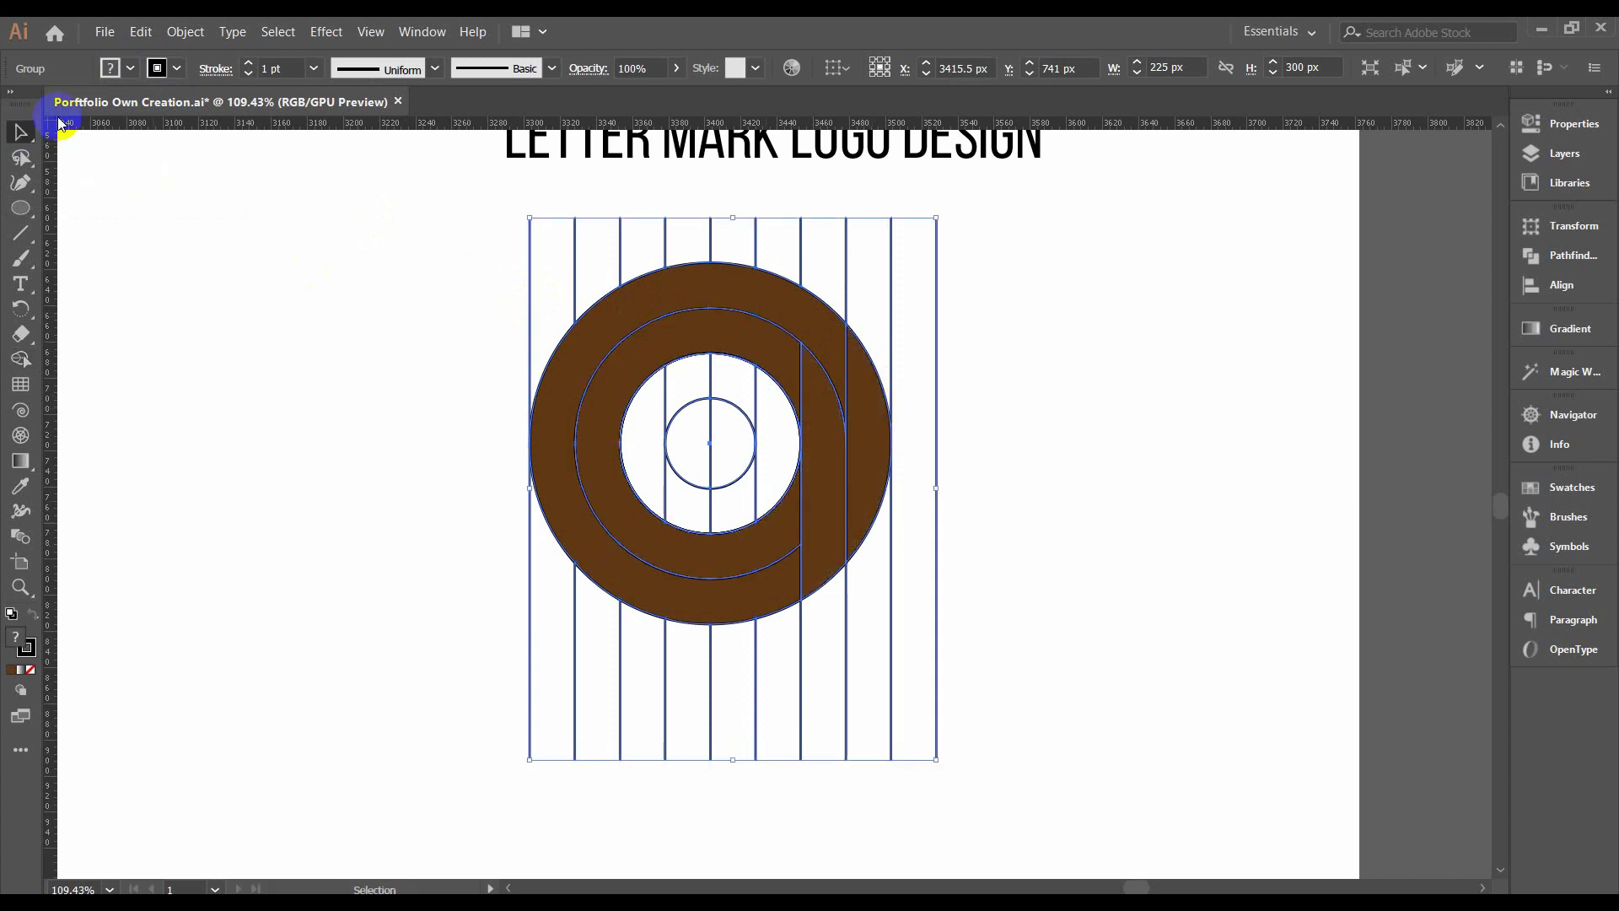
left_click(177, 67)
left_click(311, 326)
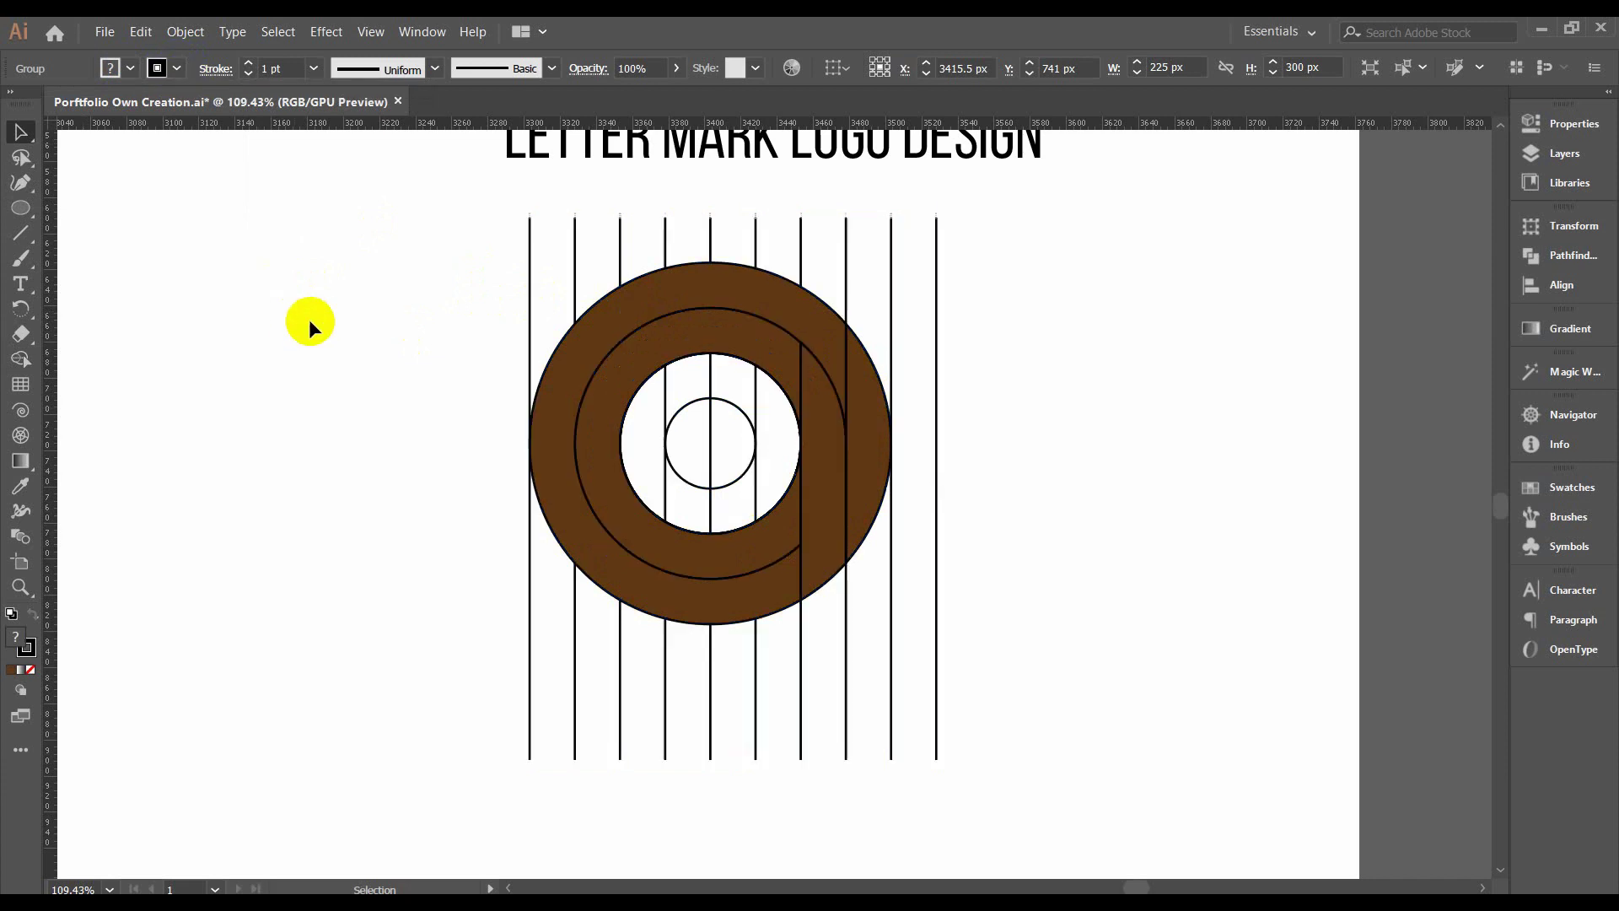
mouse_move(346, 251)
left_mouse_down()
mouse_move(983, 656)
mouse_move(1069, 680)
left_mouse_up()
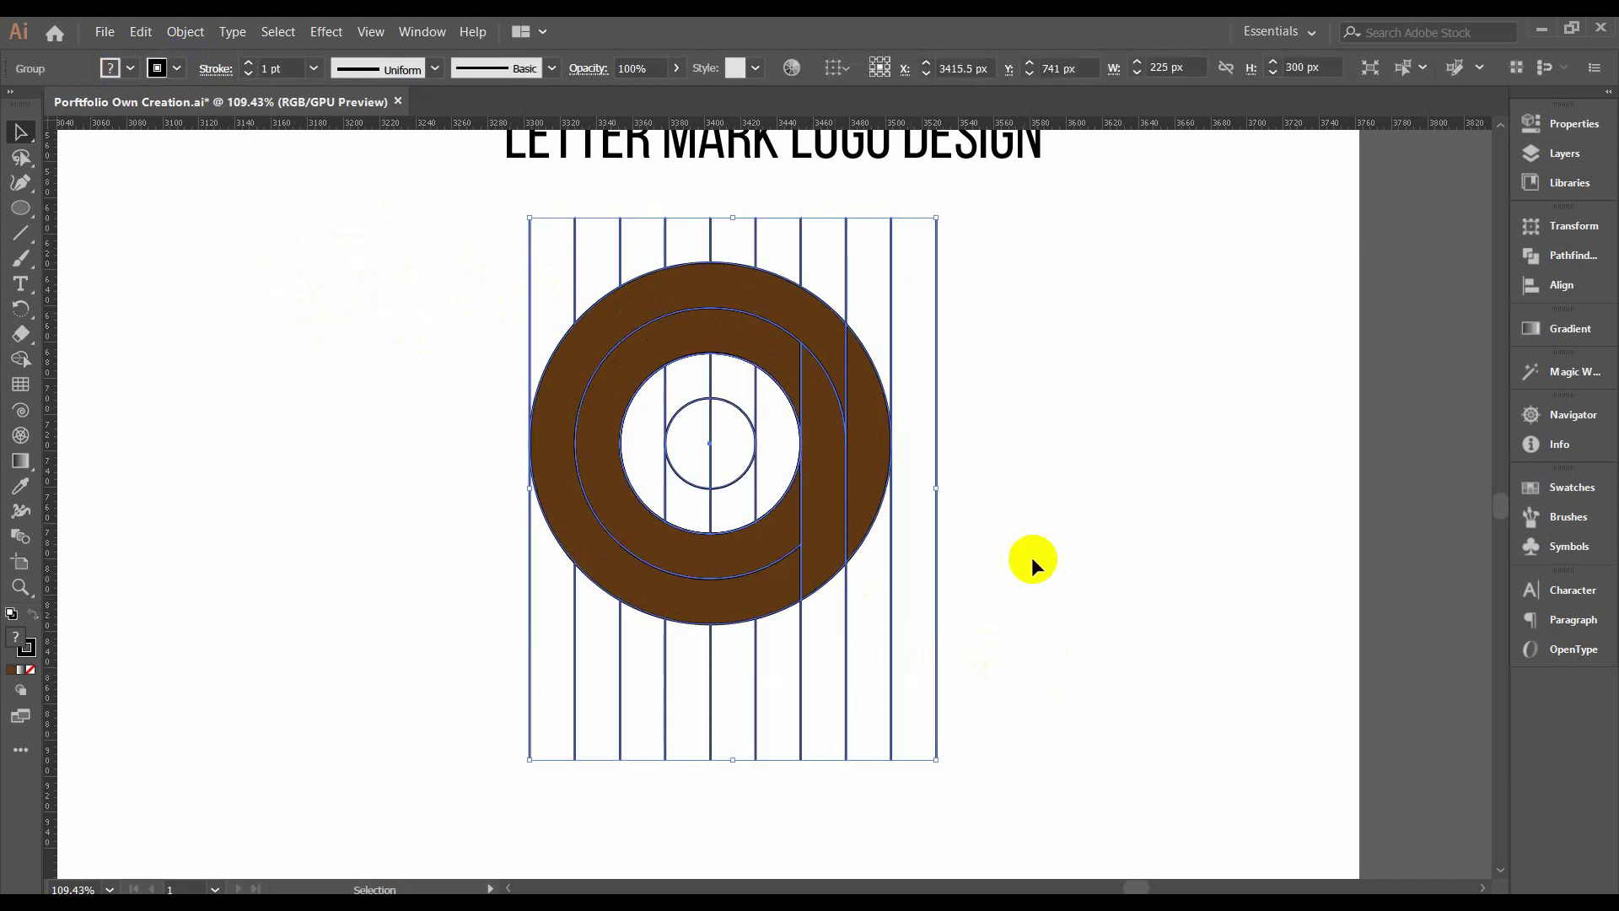
left_click_drag(967, 450, 762, 449)
left_click(530, 293)
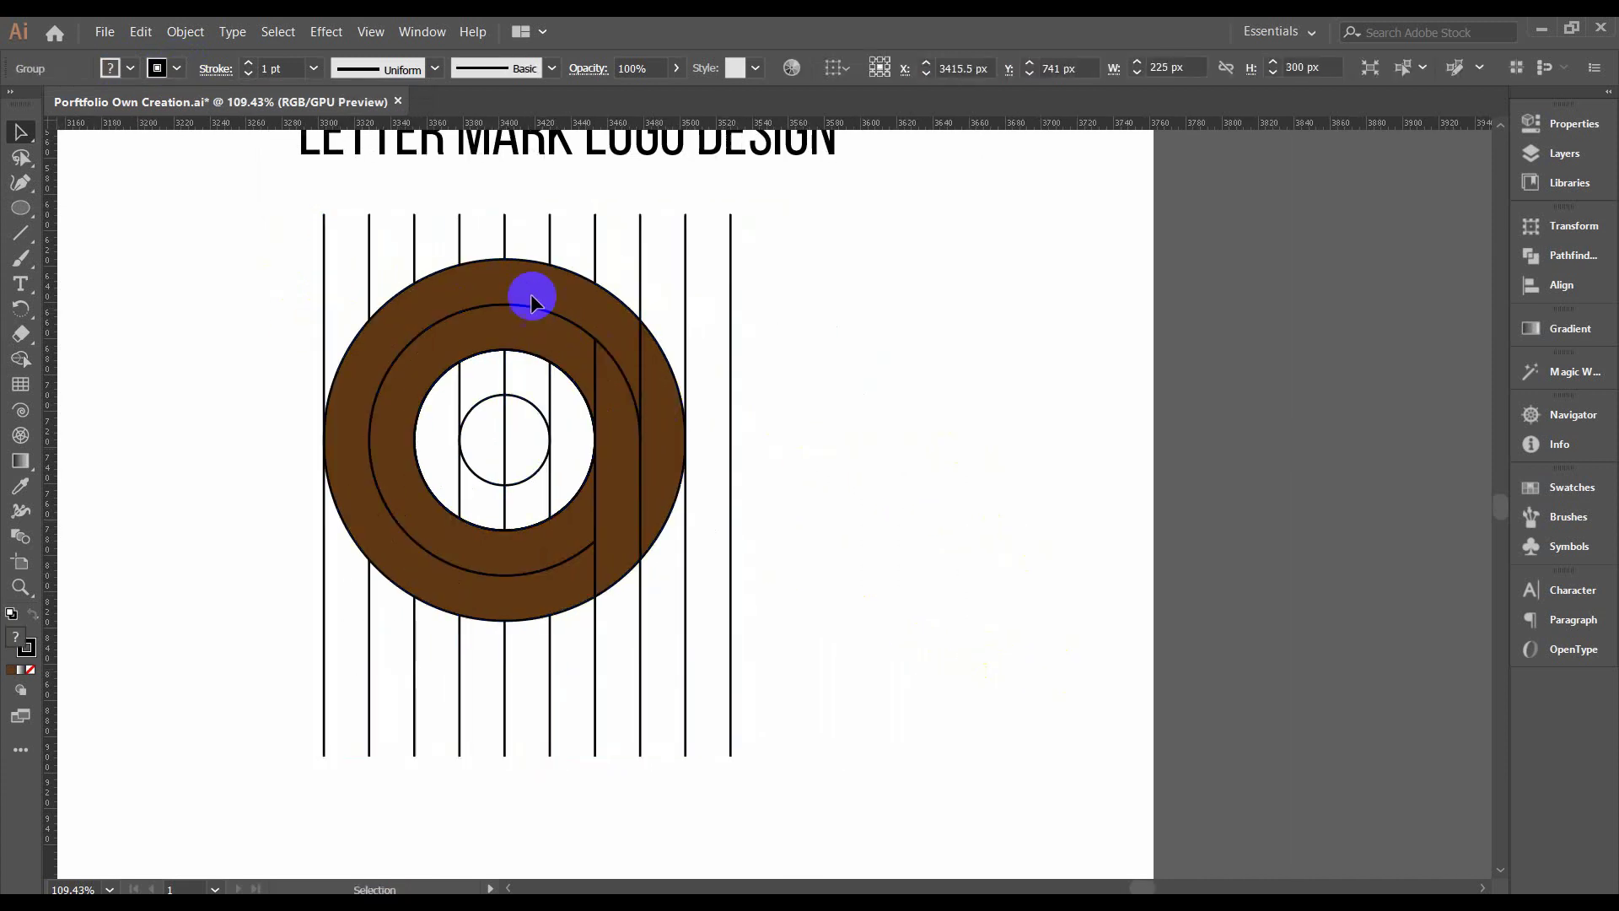
right_click(529, 293)
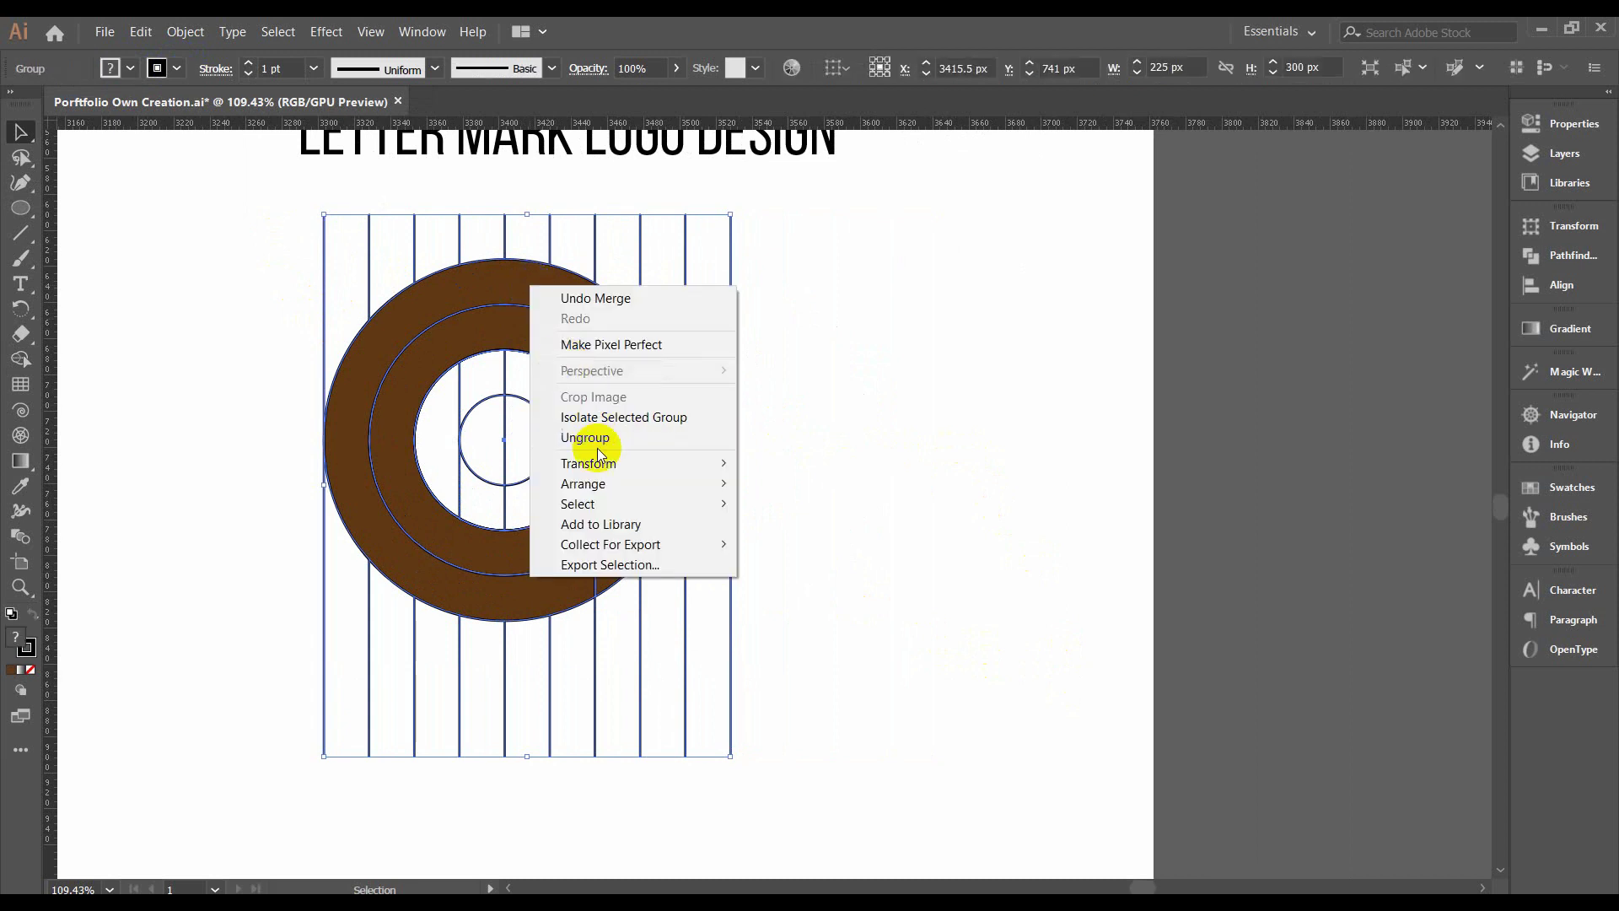
left_click(597, 439)
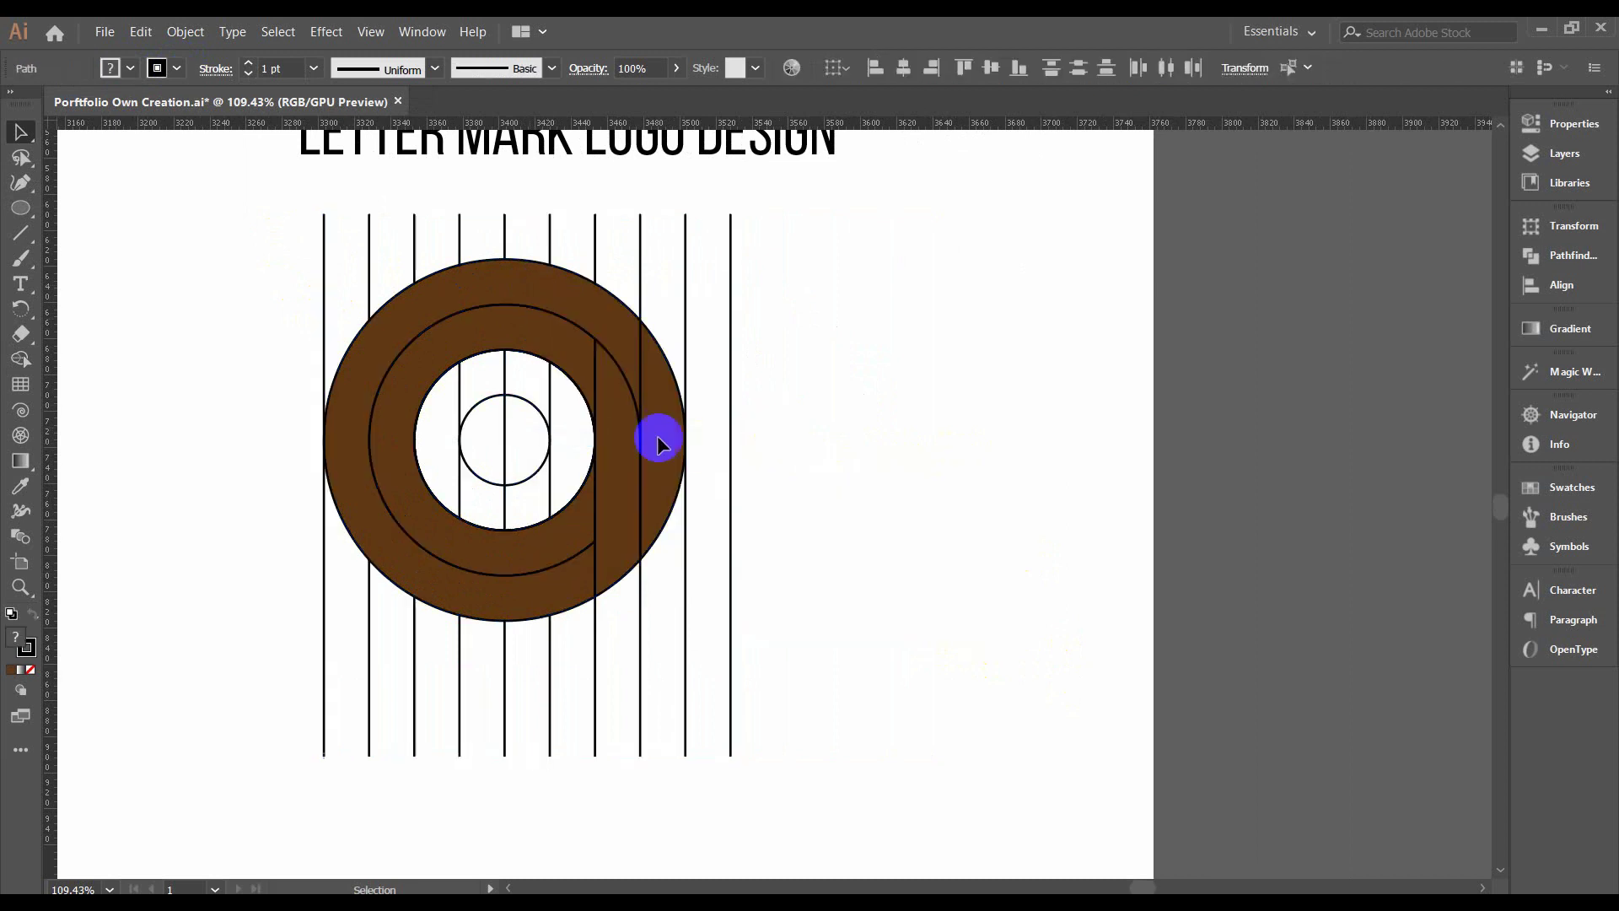
Duplicate the brown ring pieces to the right of the construction lines.
left_click(651, 403)
left_click(562, 299, "shift")
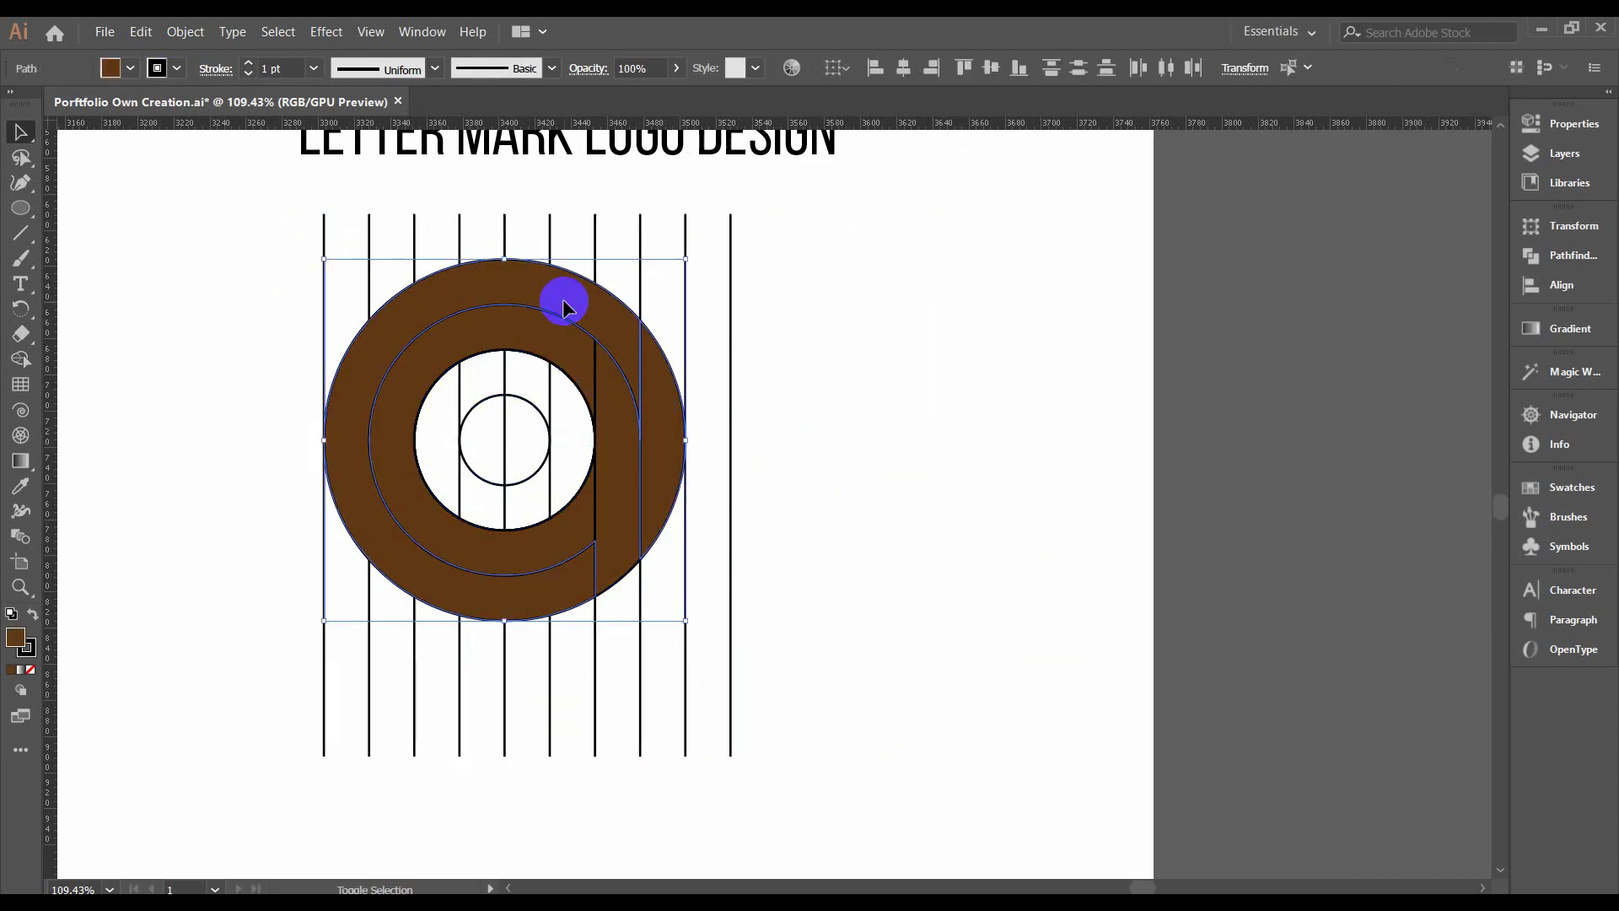
left_click(544, 533, "shift")
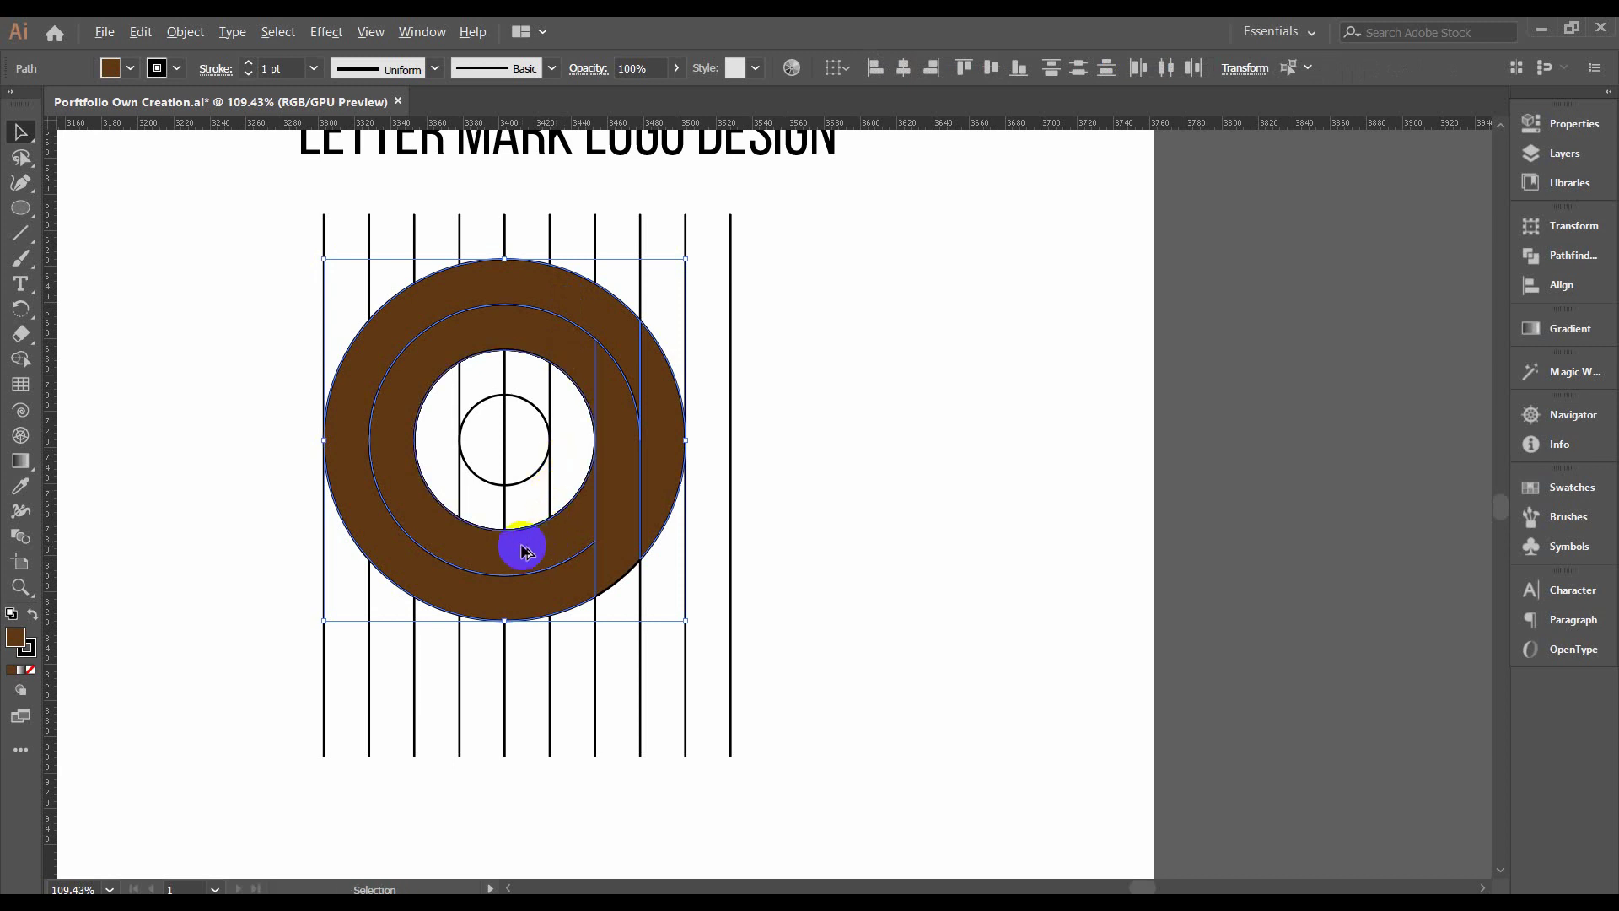
left_click_drag(543, 534, 962, 552)
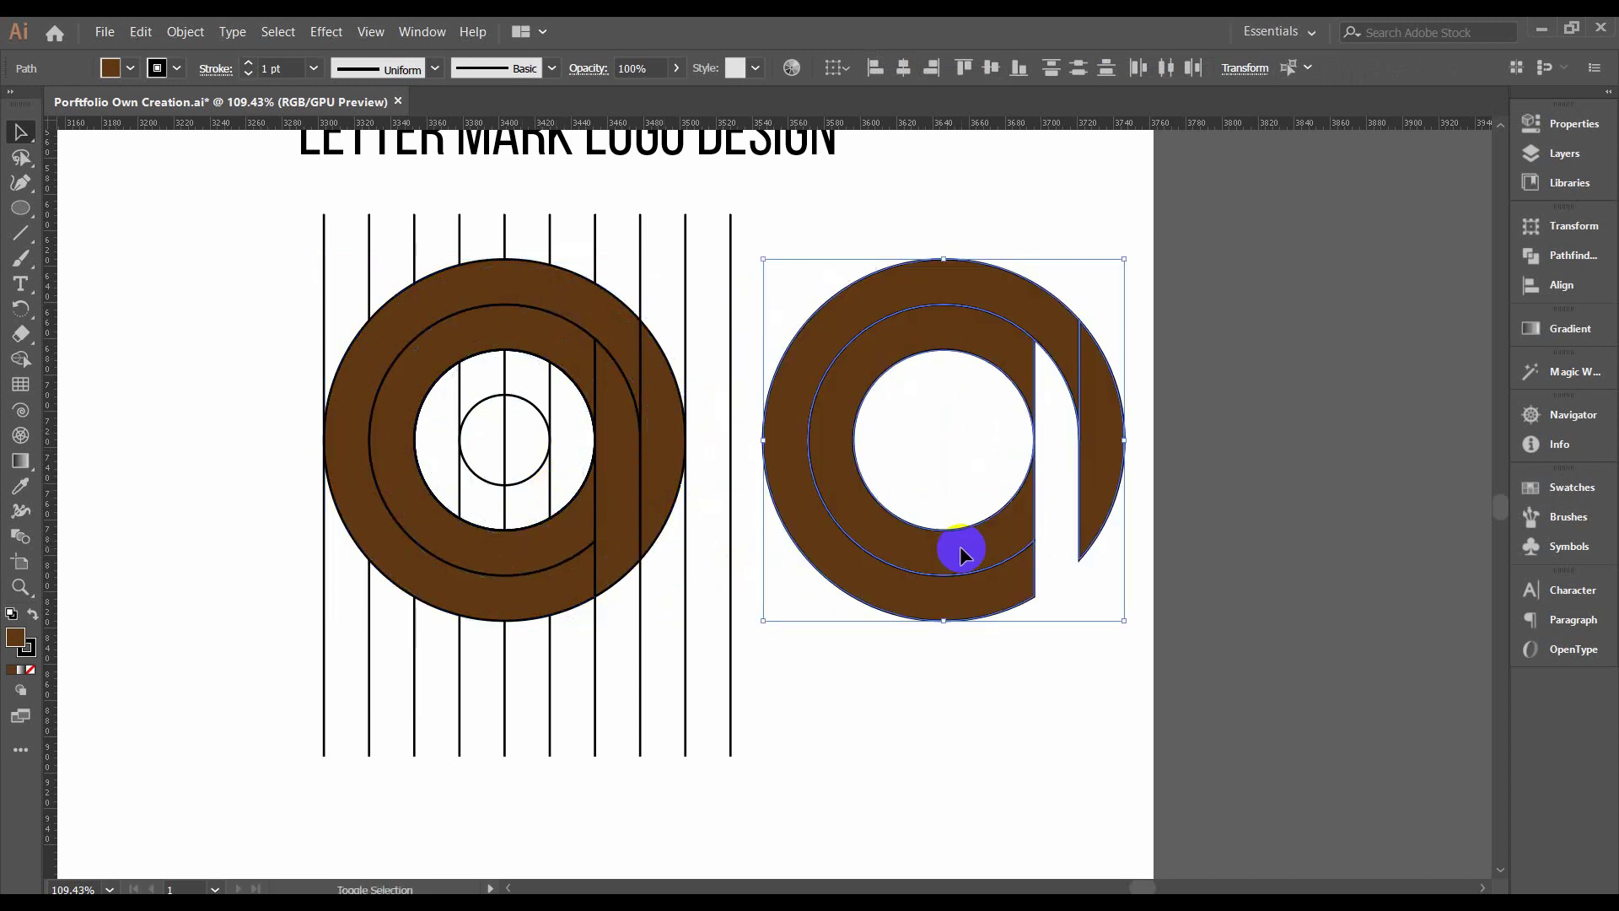
left_click(1262, 450)
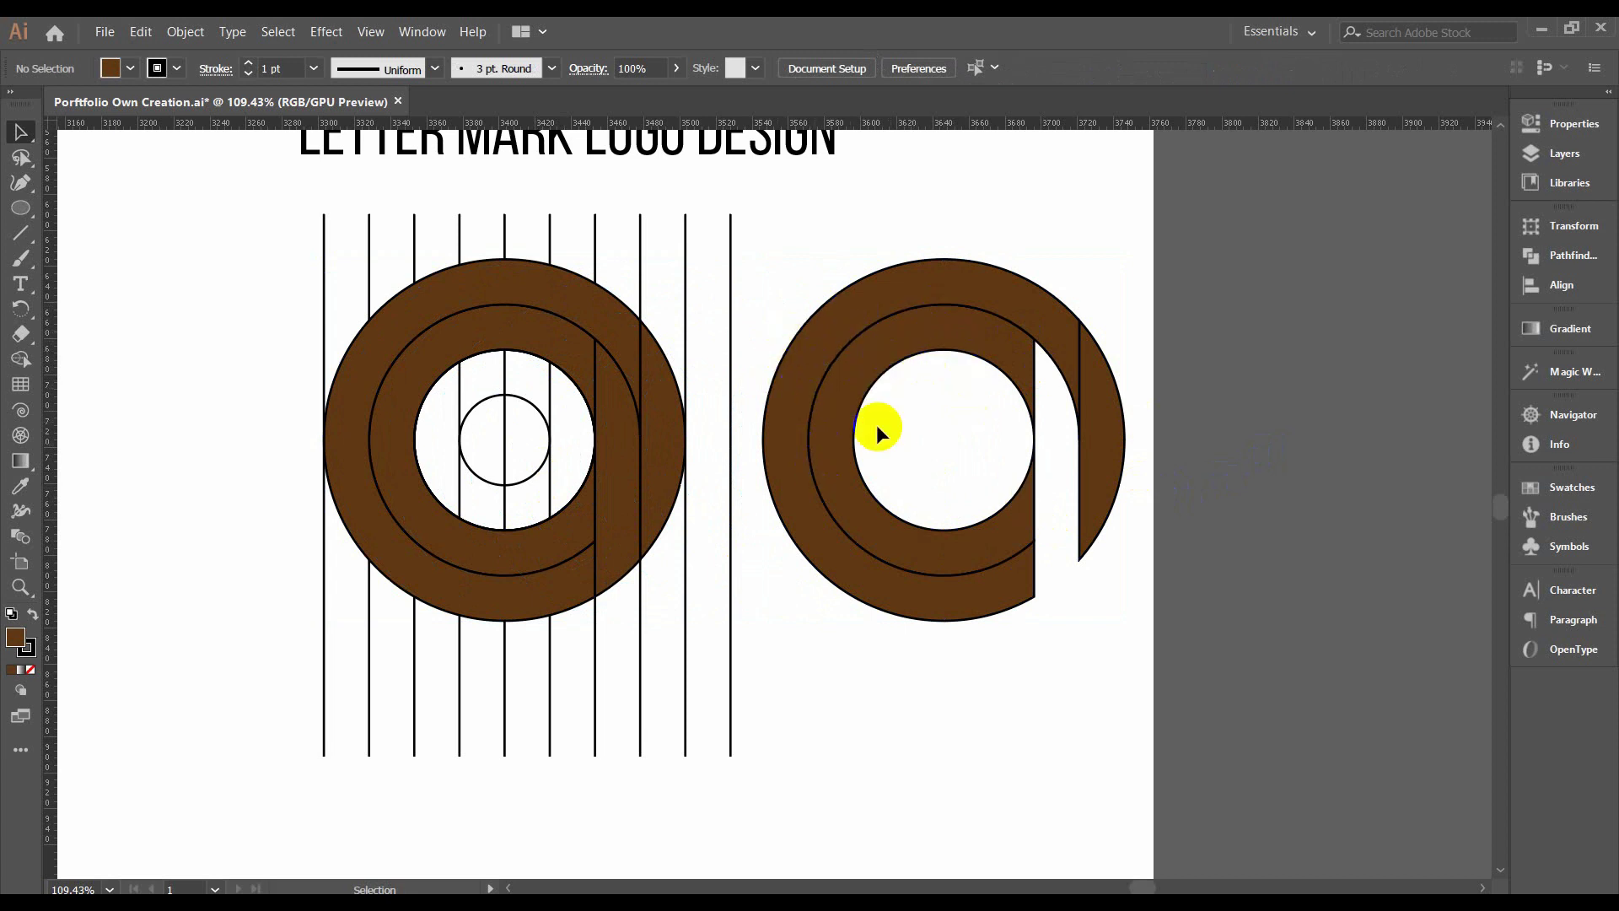
Set the copied brown 'a' stroke to None and reselect the construction lines.
left_click_drag(1121, 272, 791, 688)
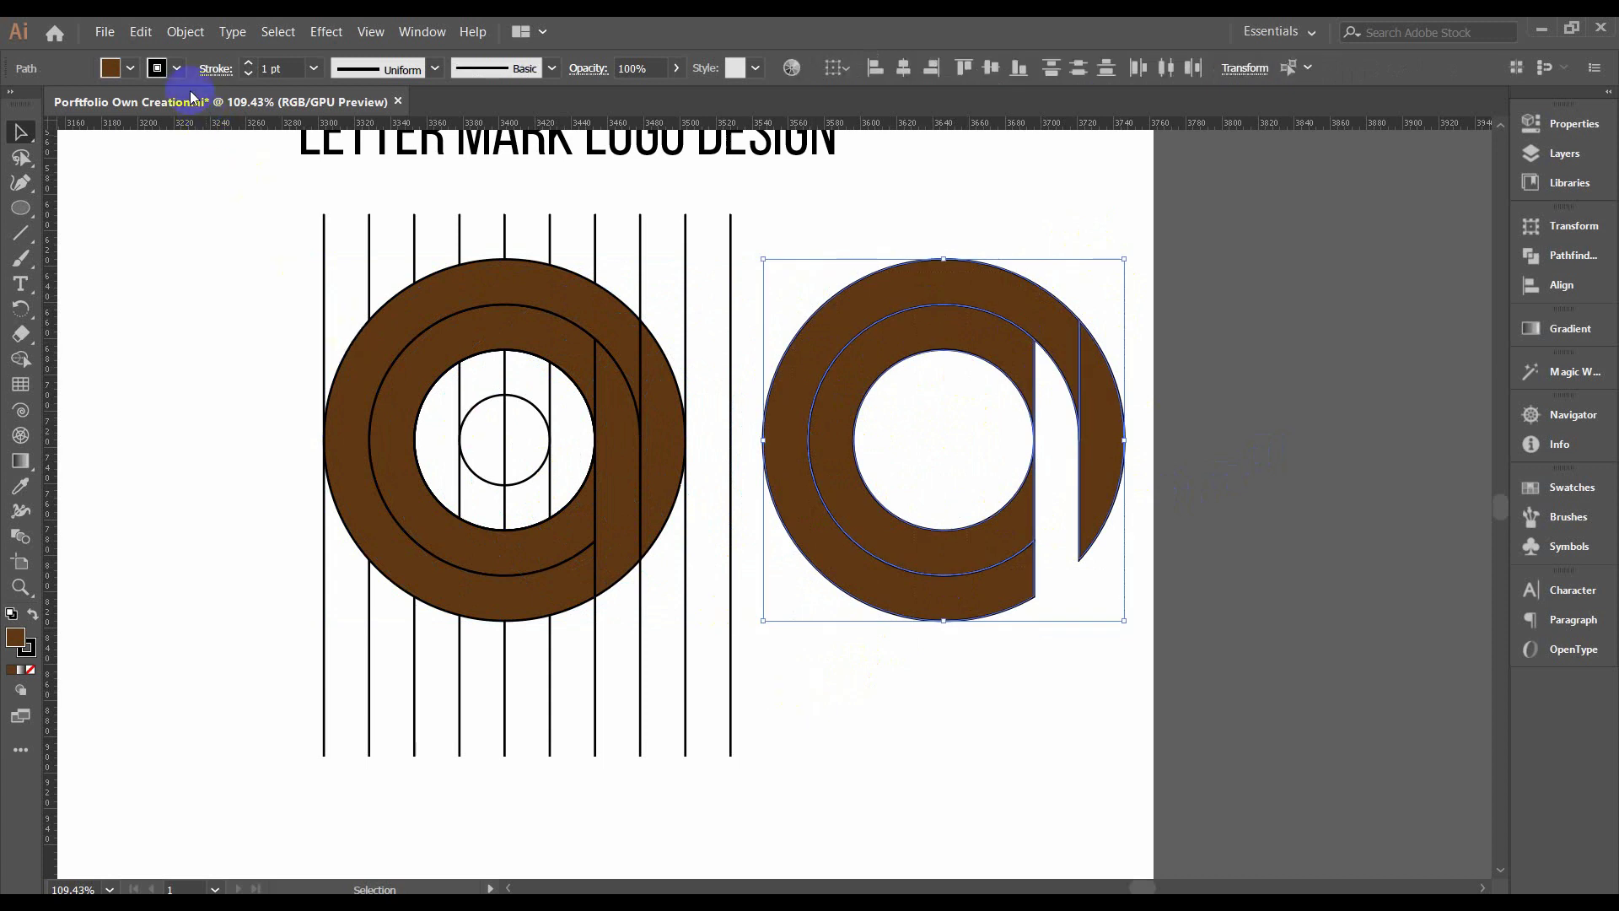
left_click(177, 68)
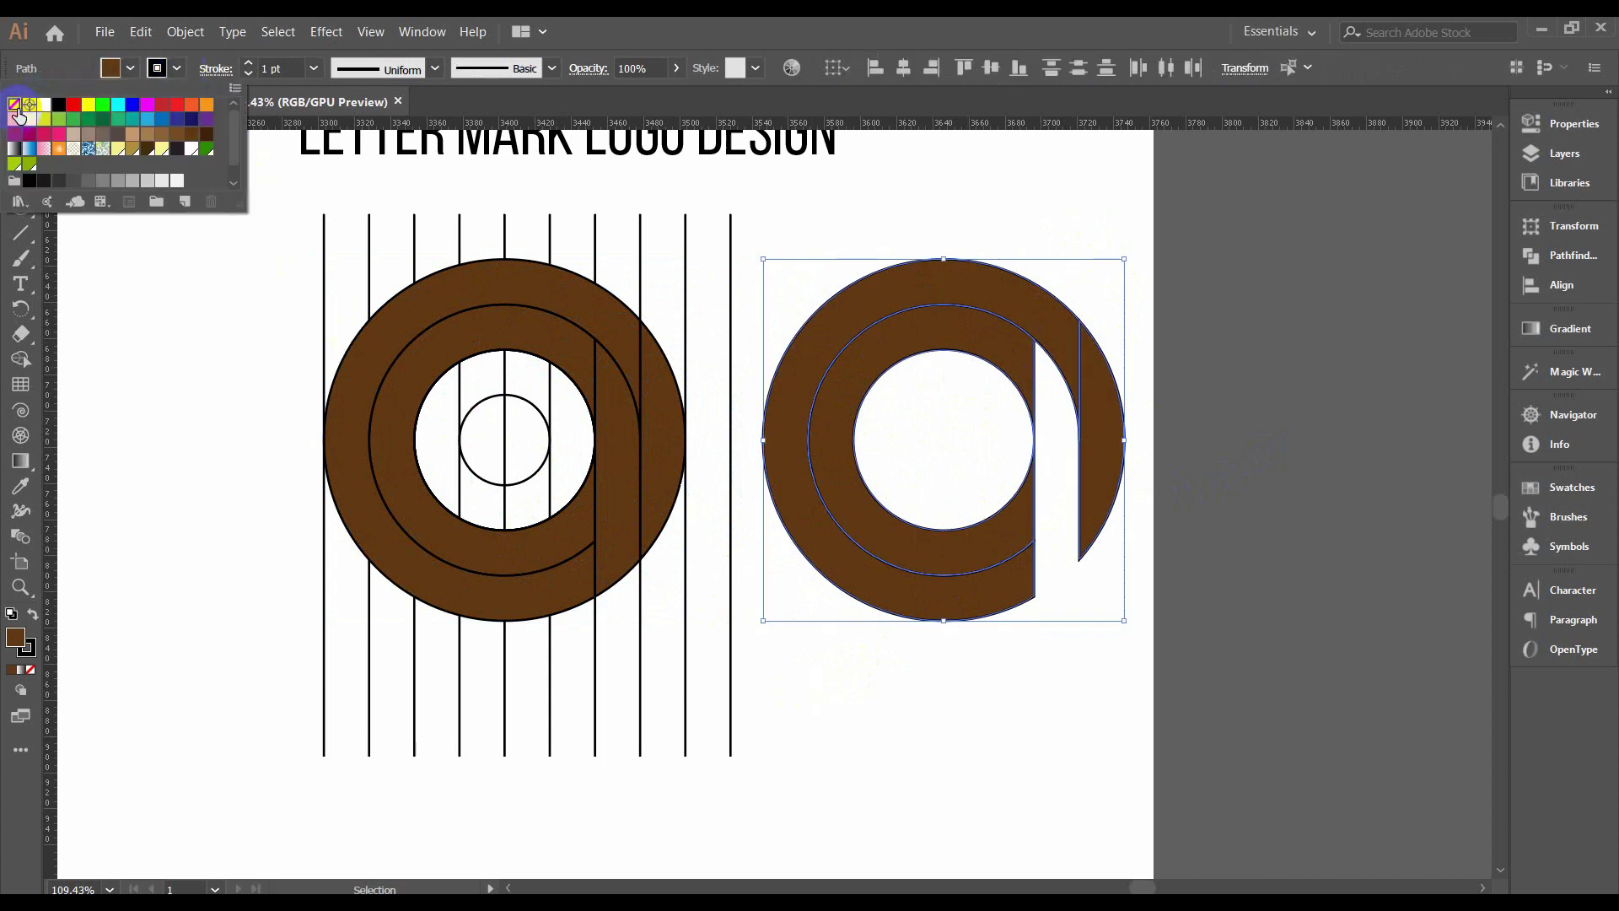
left_click(14, 104)
left_click(161, 68)
left_click(859, 221)
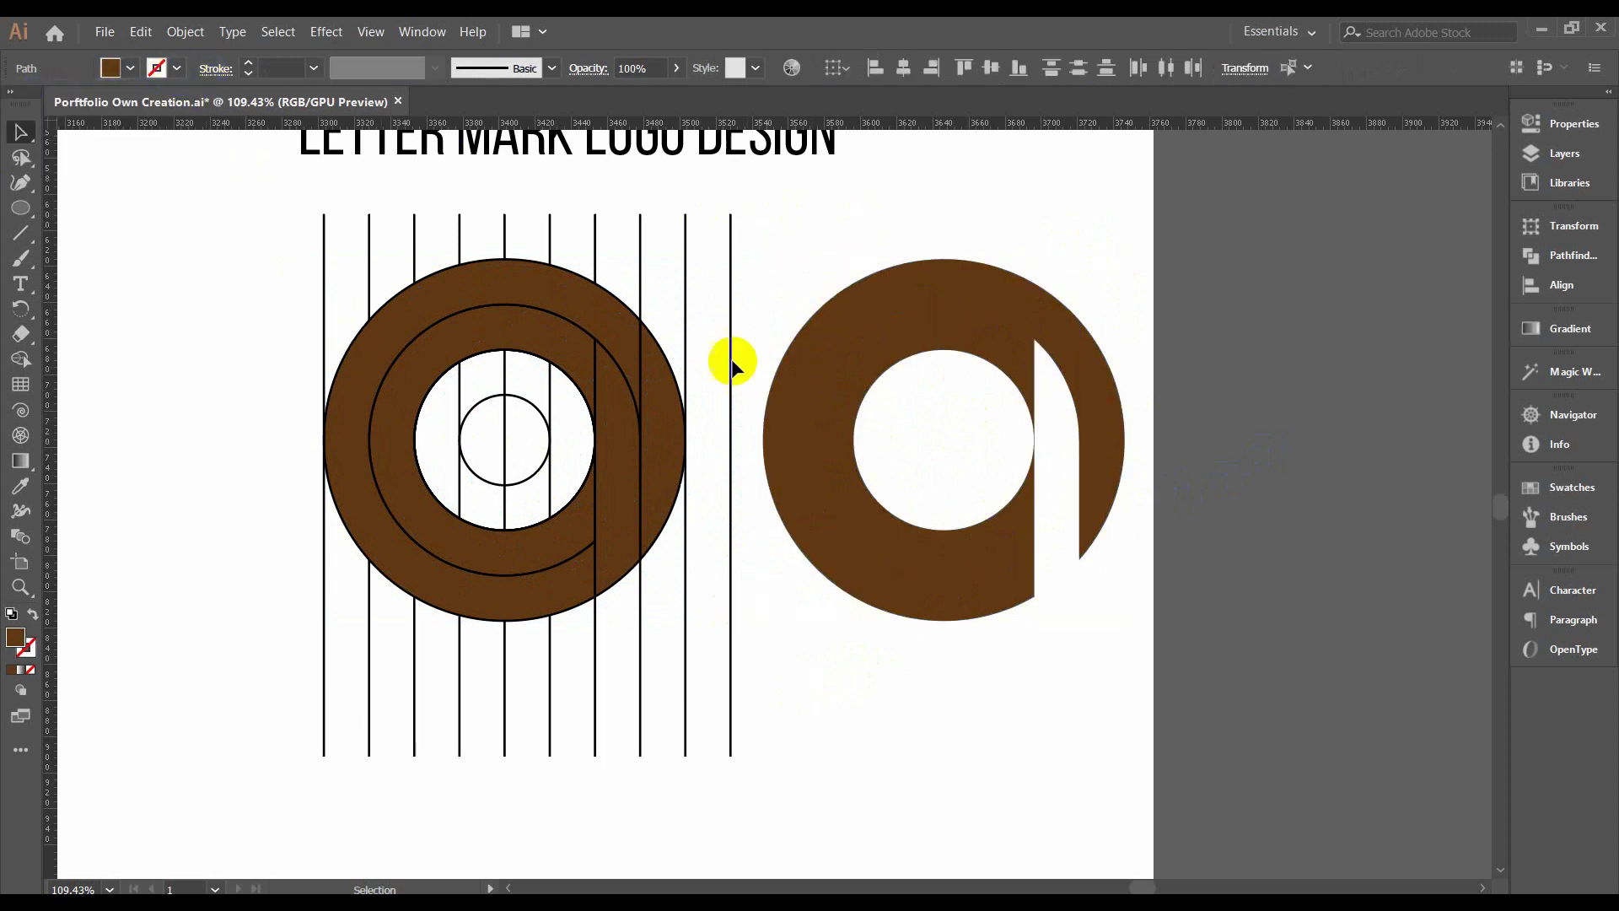
left_click_drag(223, 240, 735, 754)
Shrink the construction group to about 117 × 156 px and move it up-left.
key("ctrl+g")
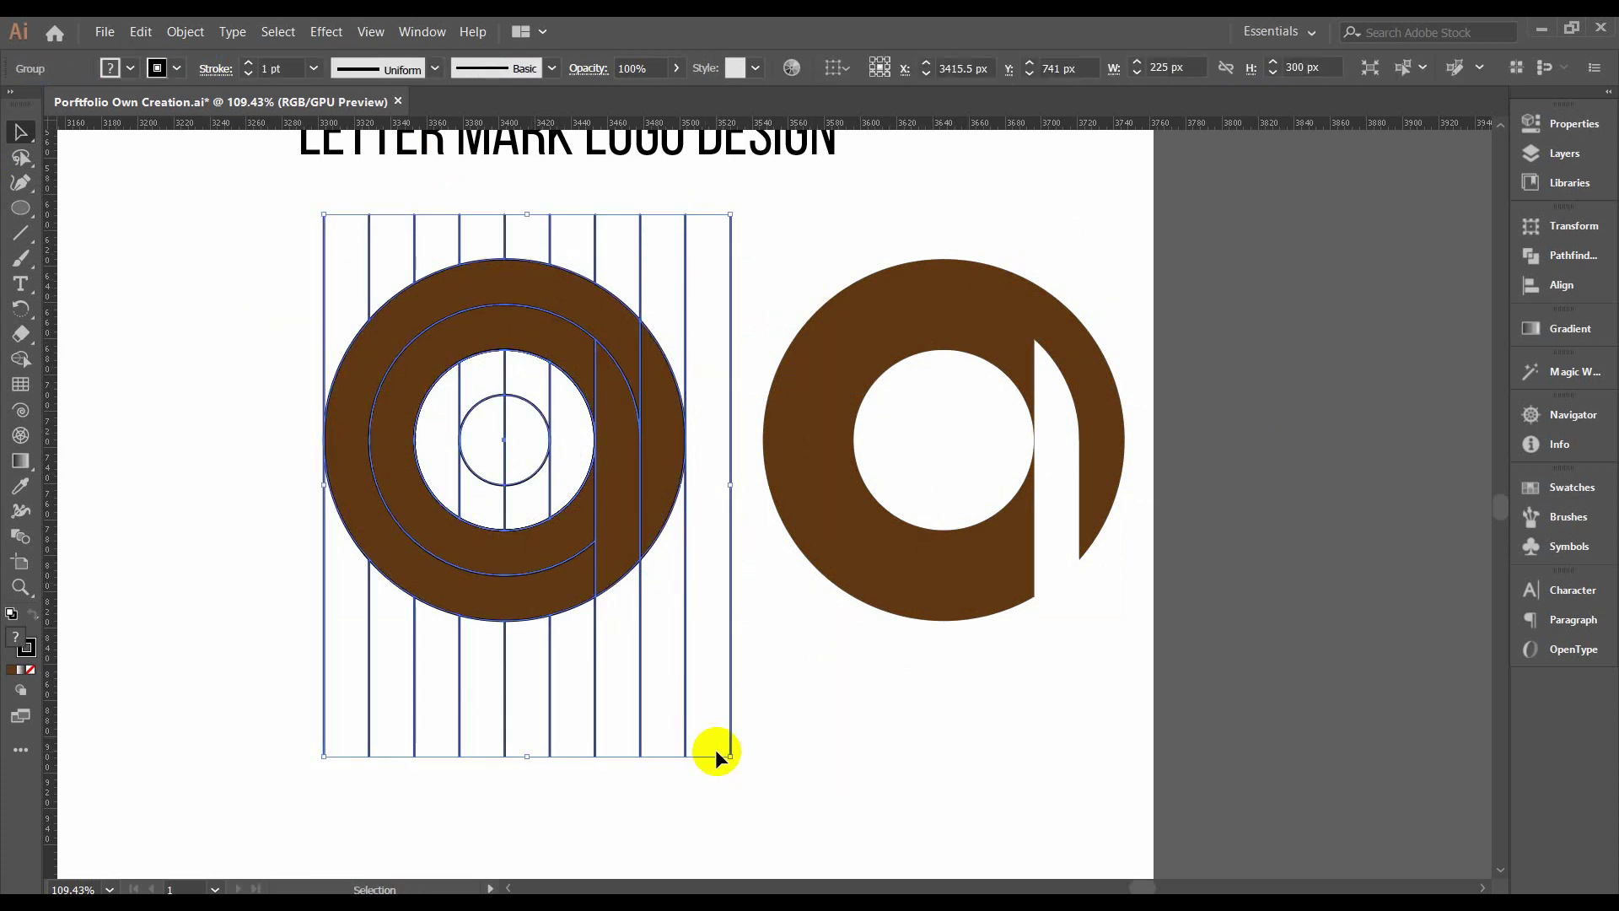
left_click_drag(728, 756, 634, 754)
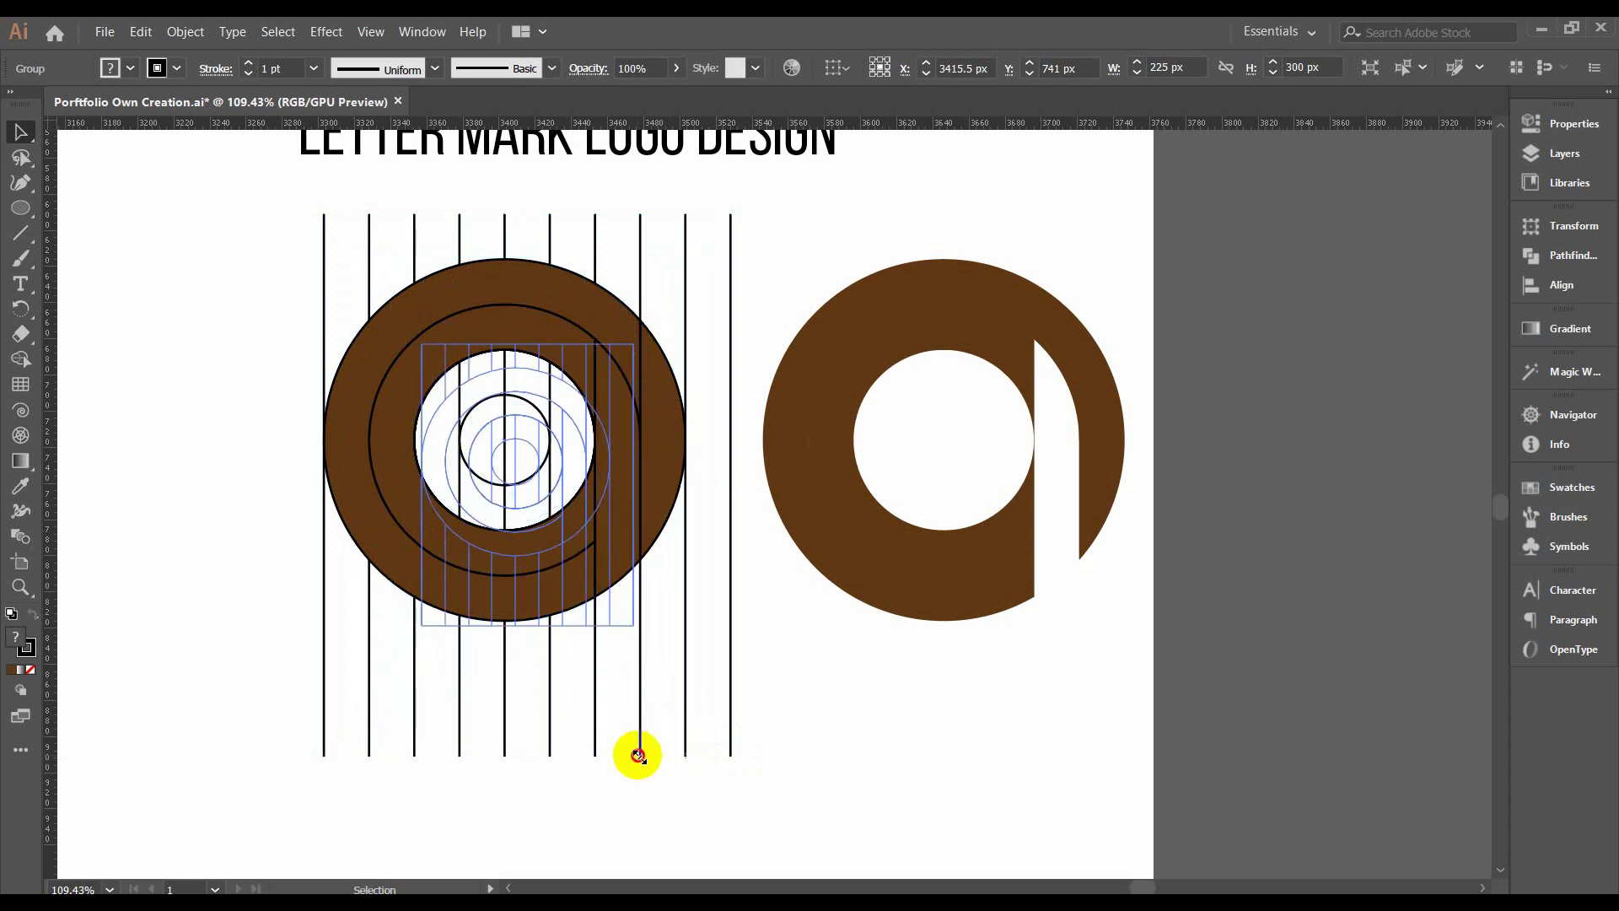
left_click_drag(595, 501, 400, 408)
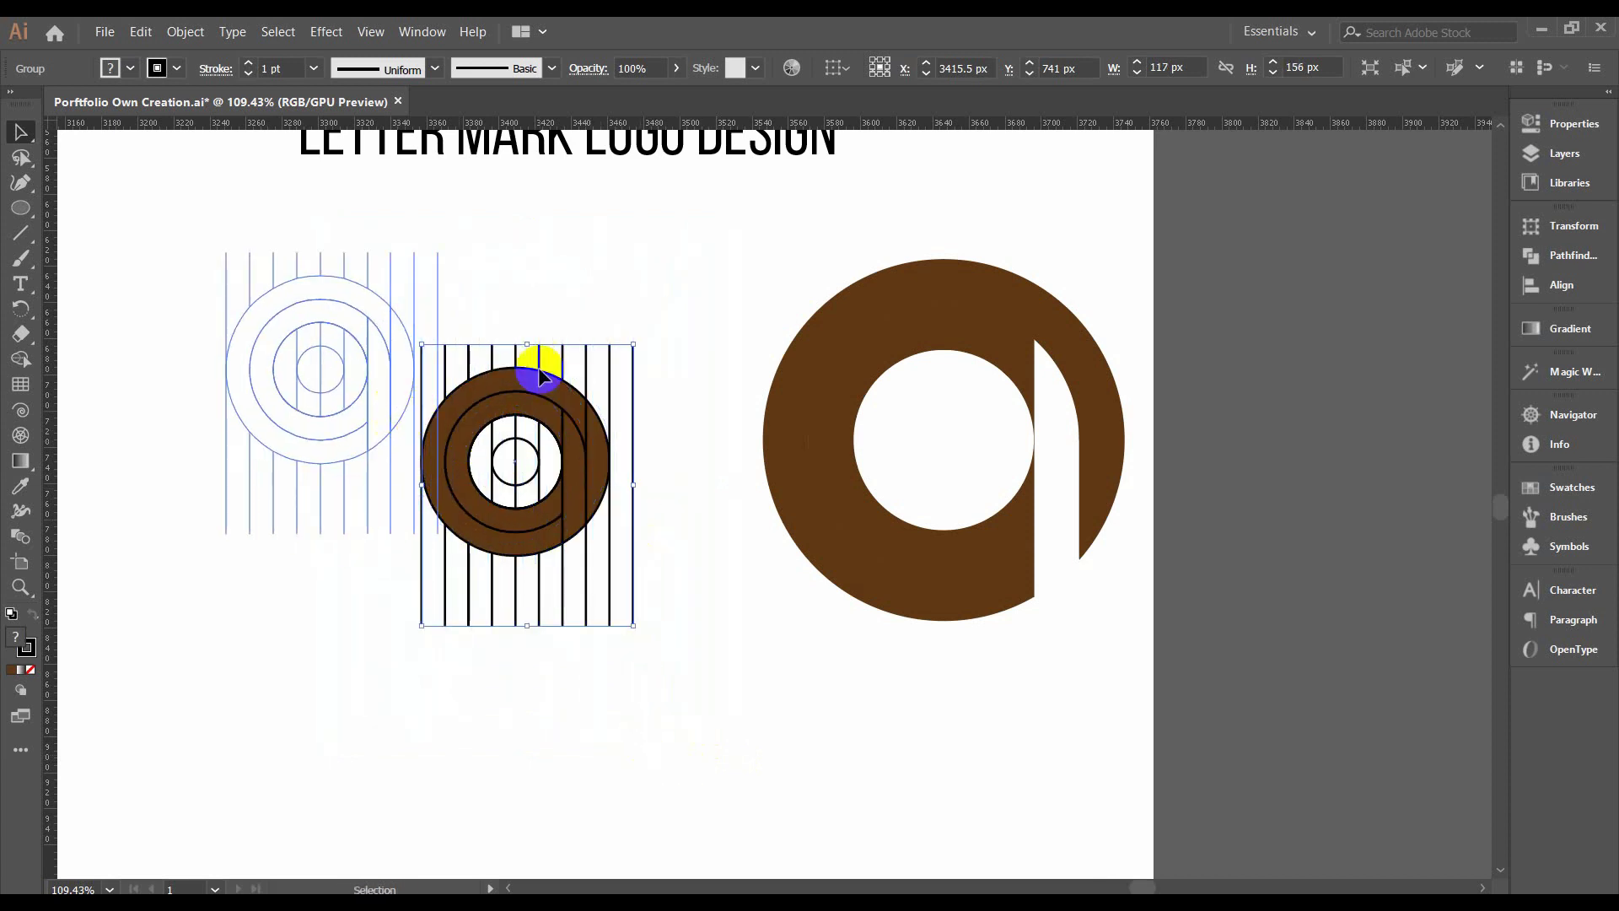
left_click(571, 316)
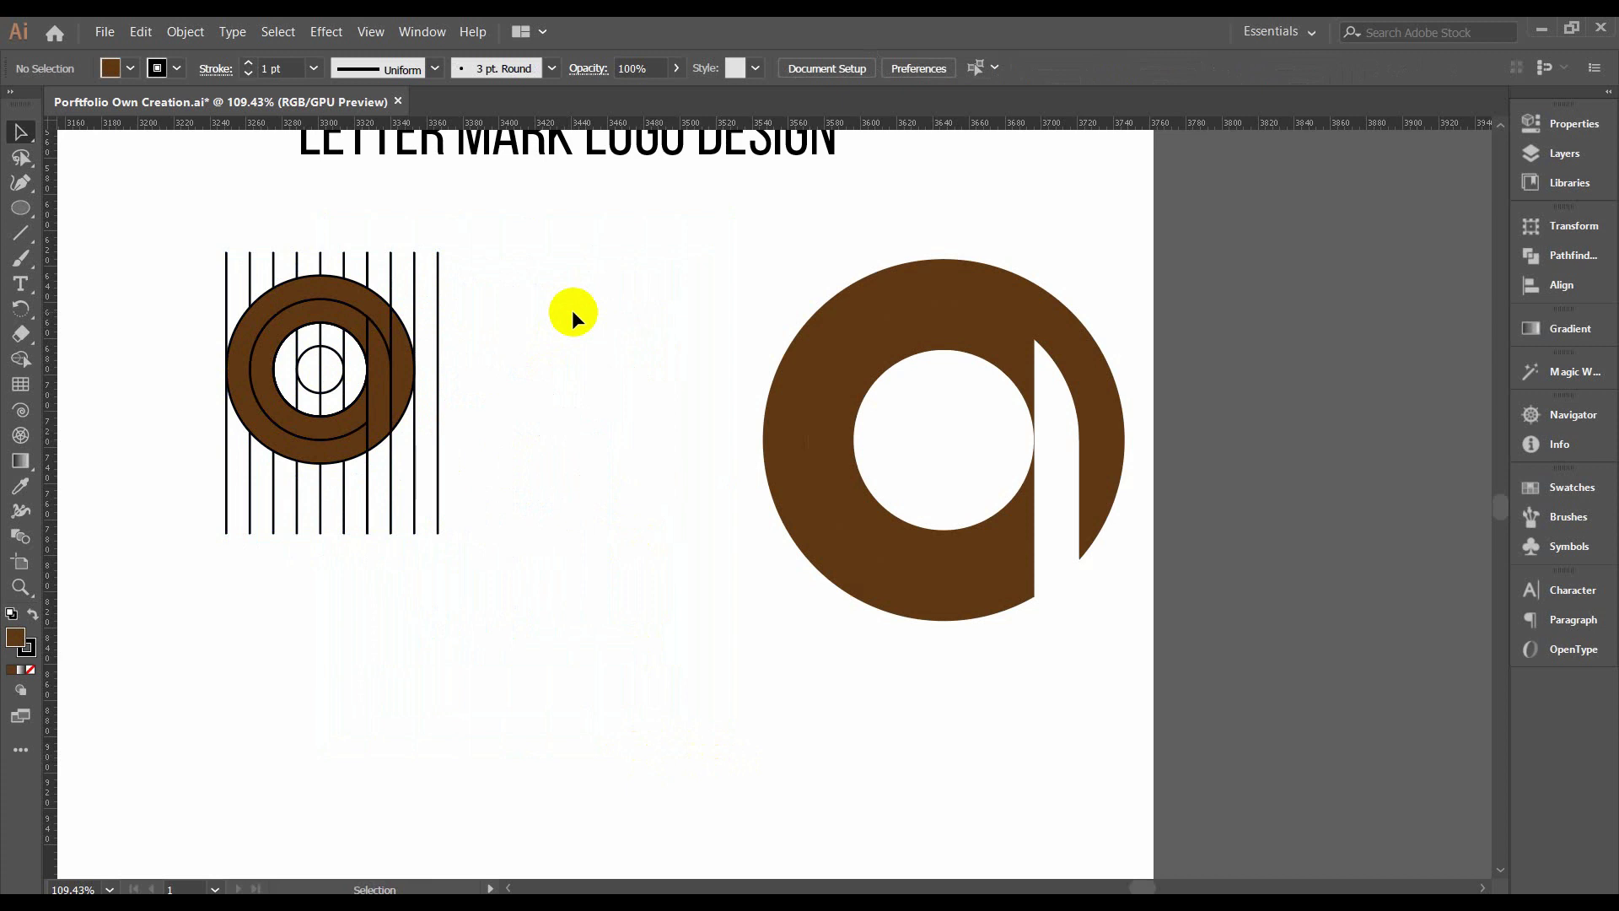
Delete the large brown 'a' and duplicate the small construction to the right.
left_click_drag(572, 312, 1116, 659)
key("Delete")
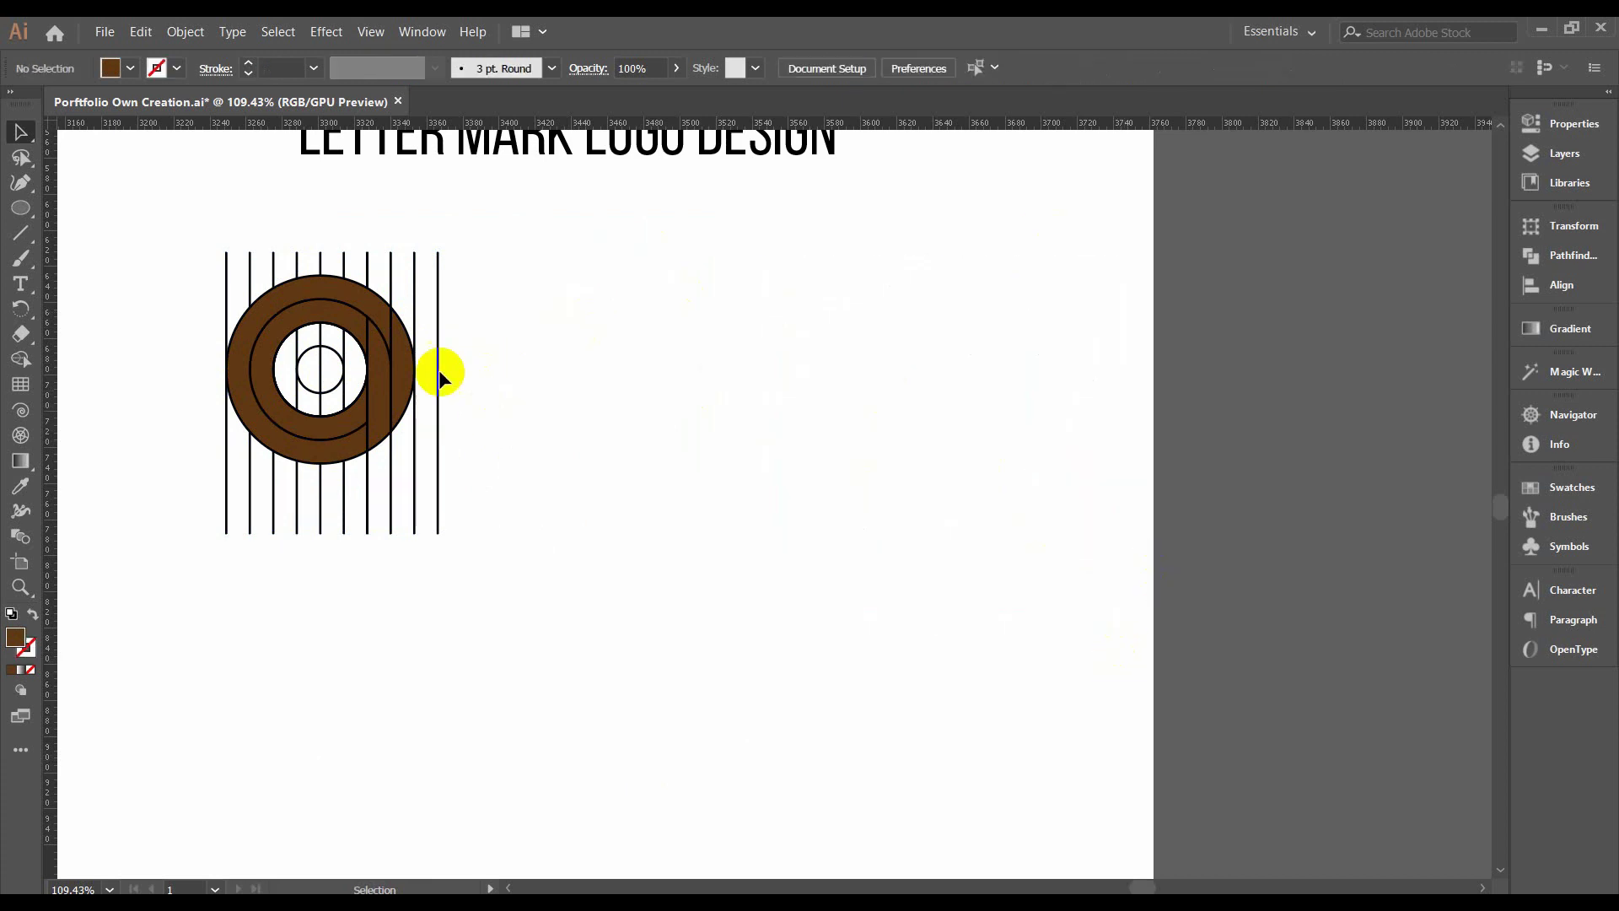
left_click(374, 378)
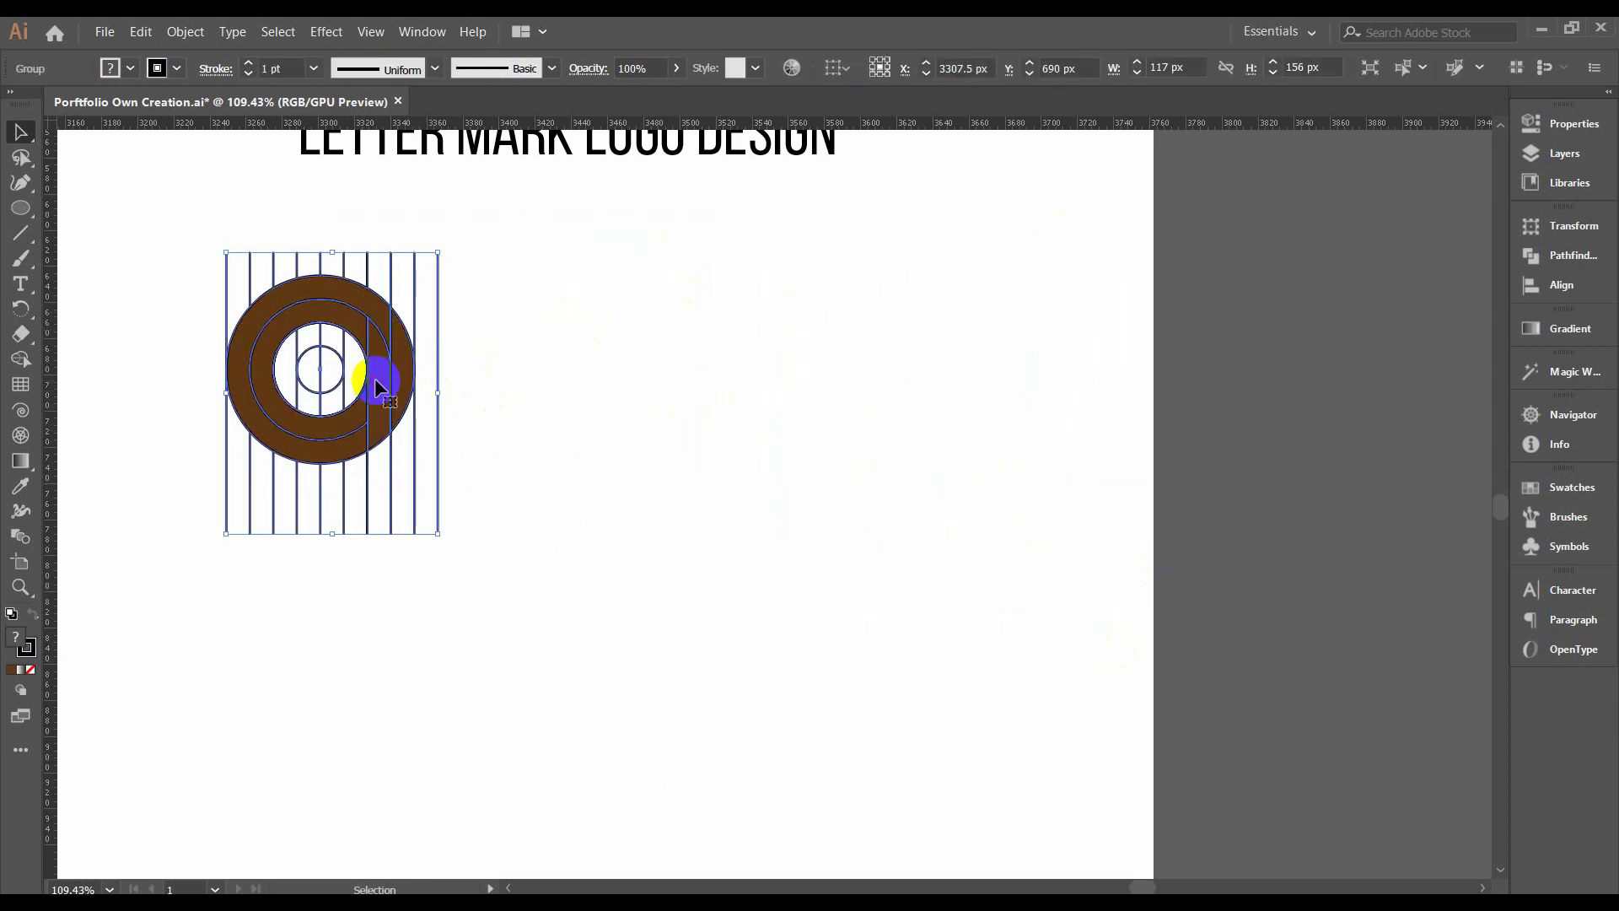
left_click_drag(377, 386, 914, 386)
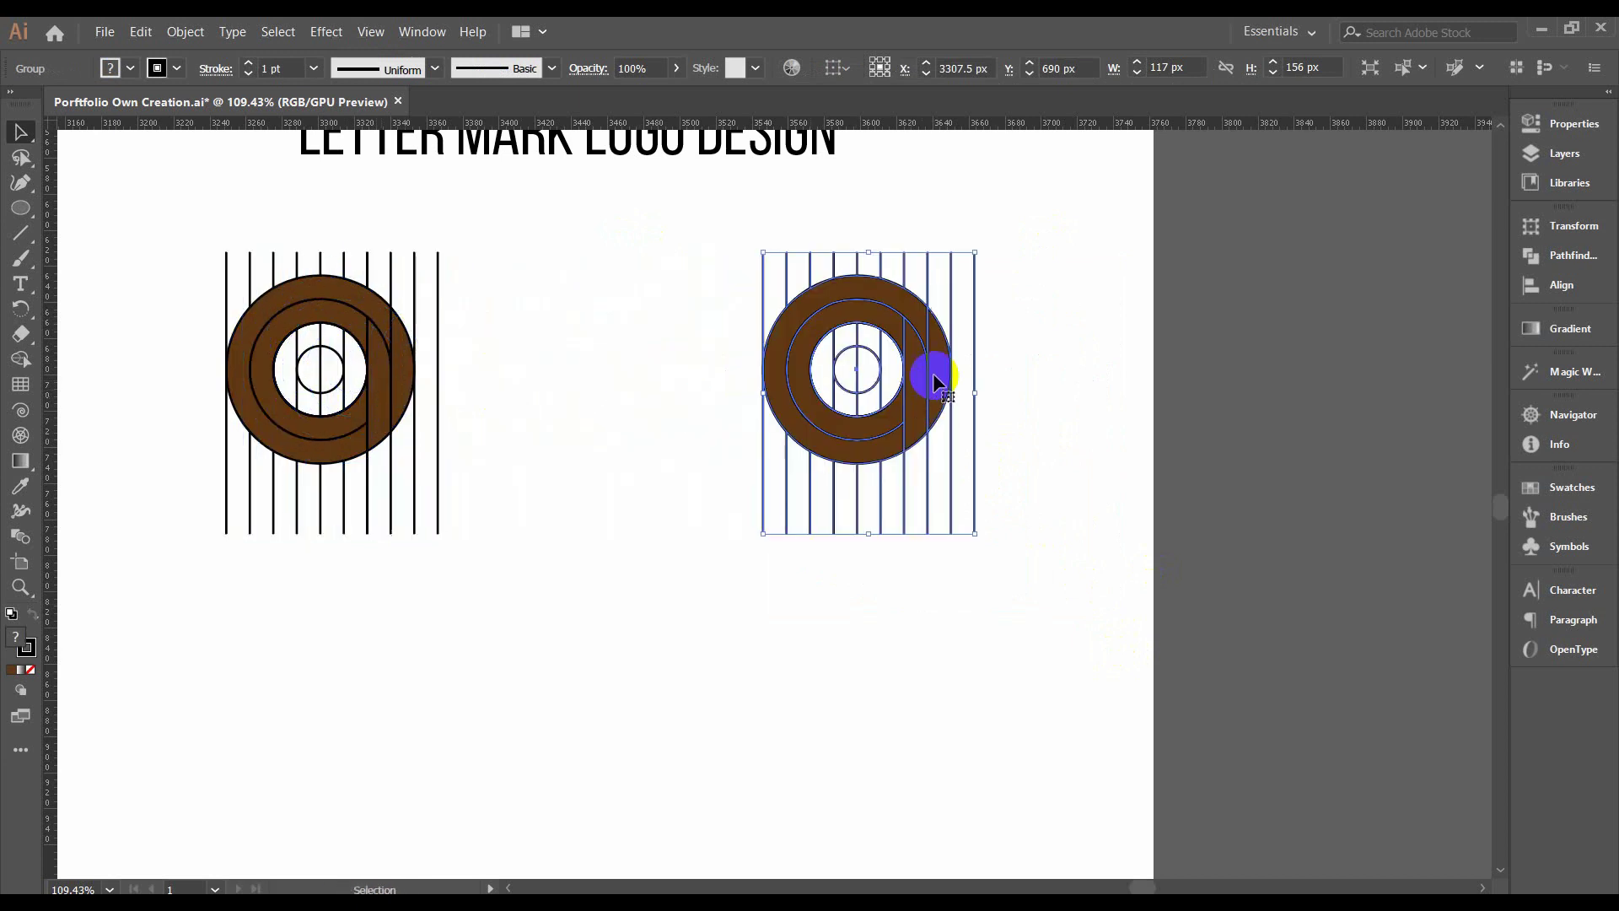
key("z")
left_click_drag(878, 300, 1008, 510)
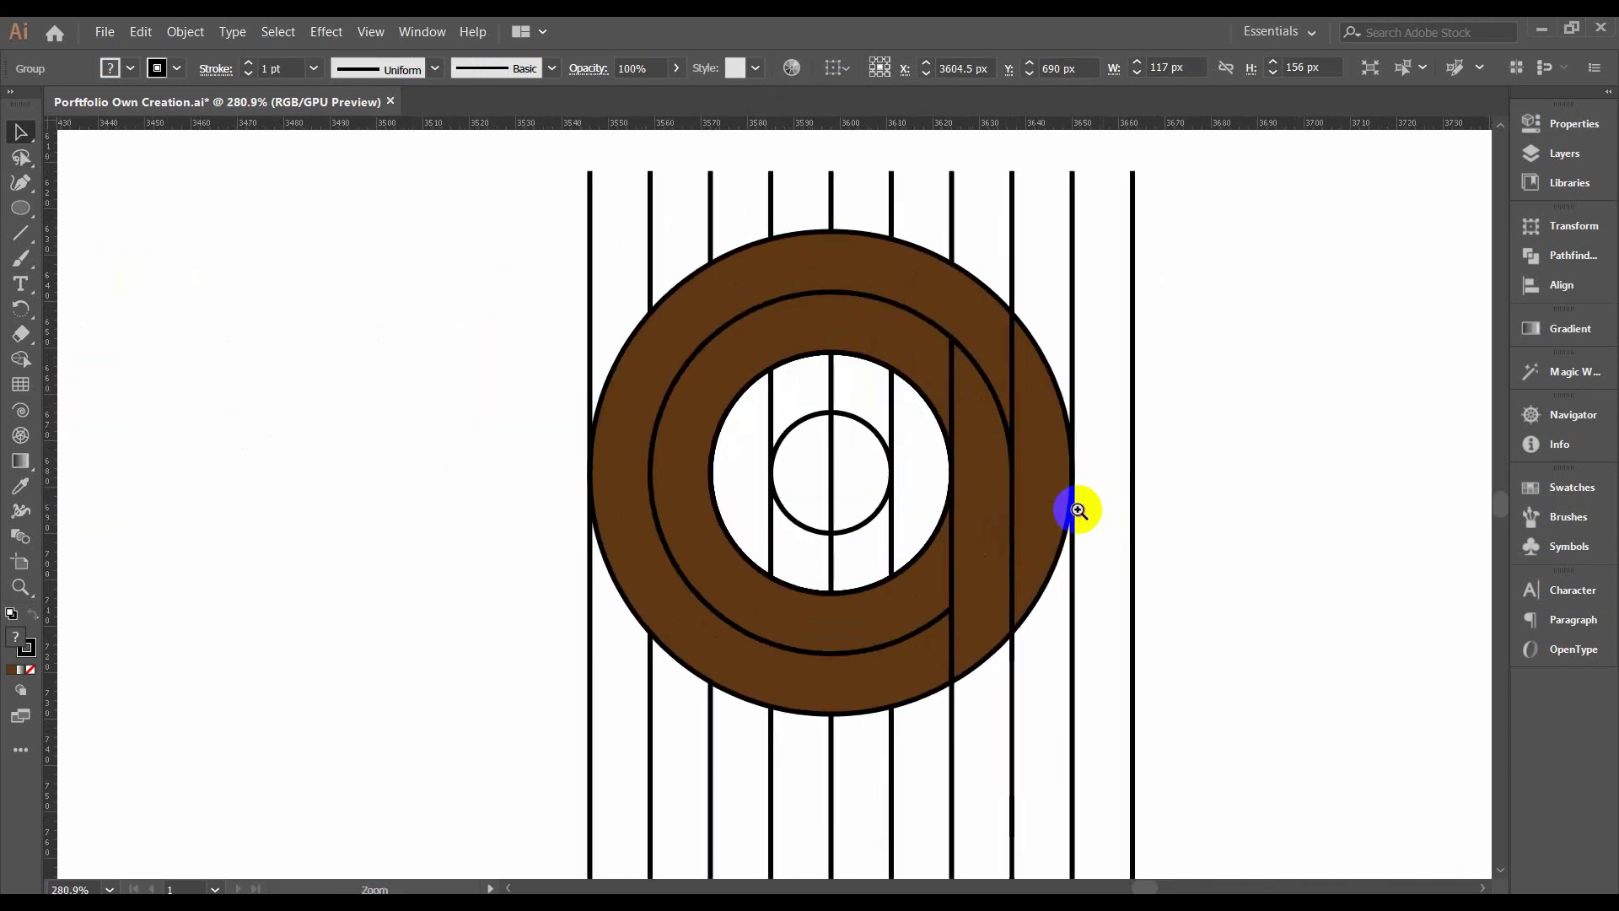
Ungroup the duplicate construction's group of vertical lines.
key("v")
left_click(1079, 435)
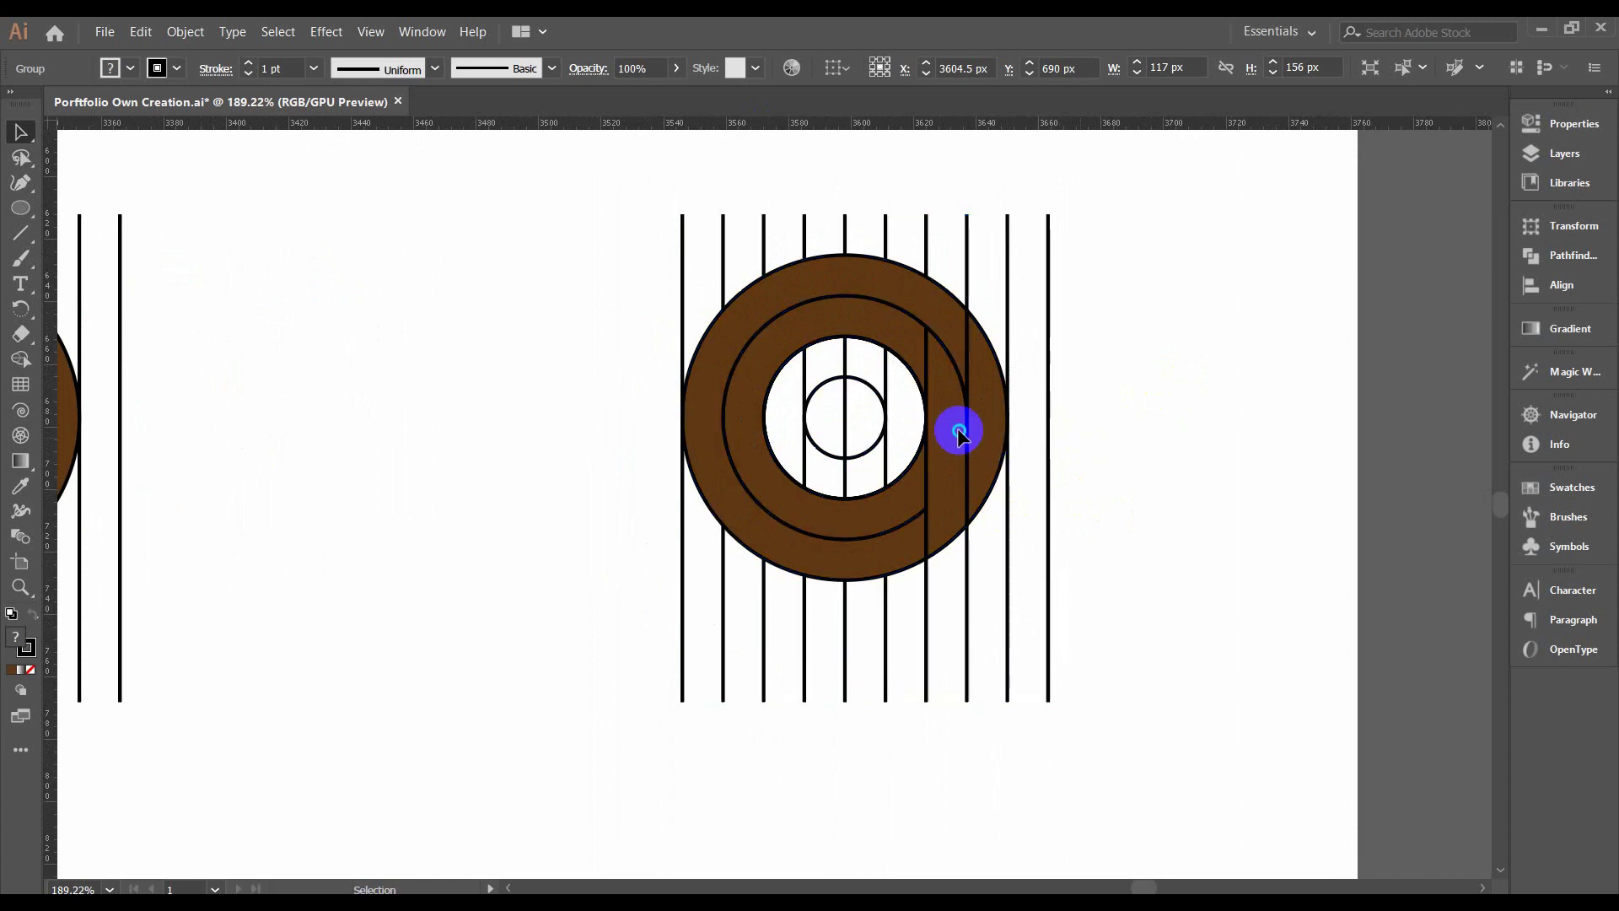
right_click(959, 430)
left_click(1158, 450)
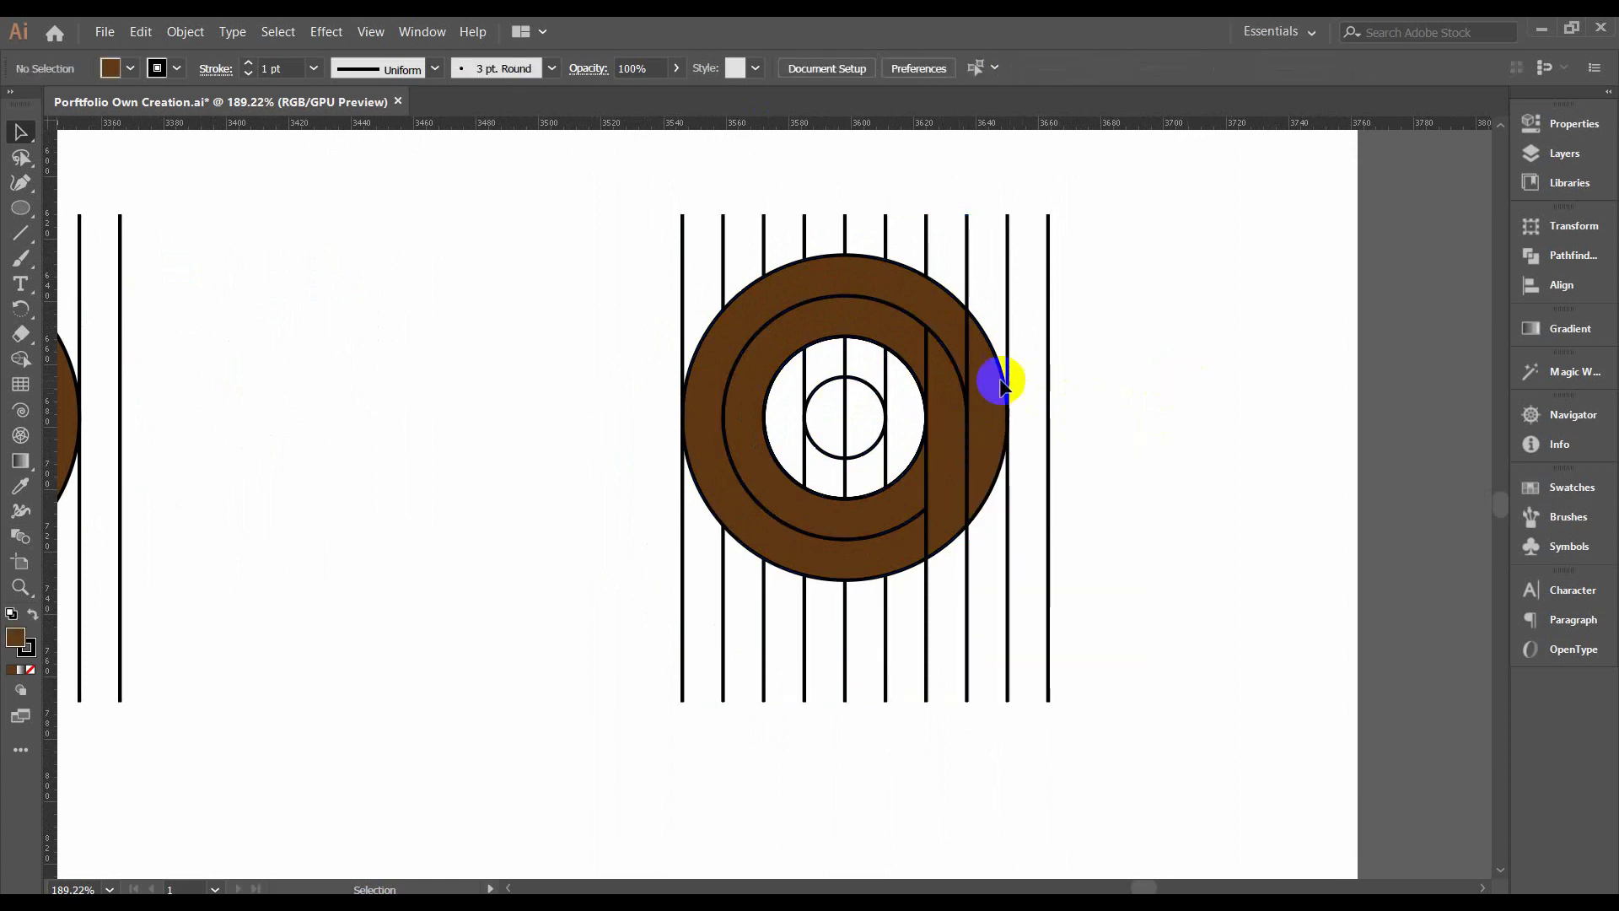
left_click(970, 396)
right_click(972, 399)
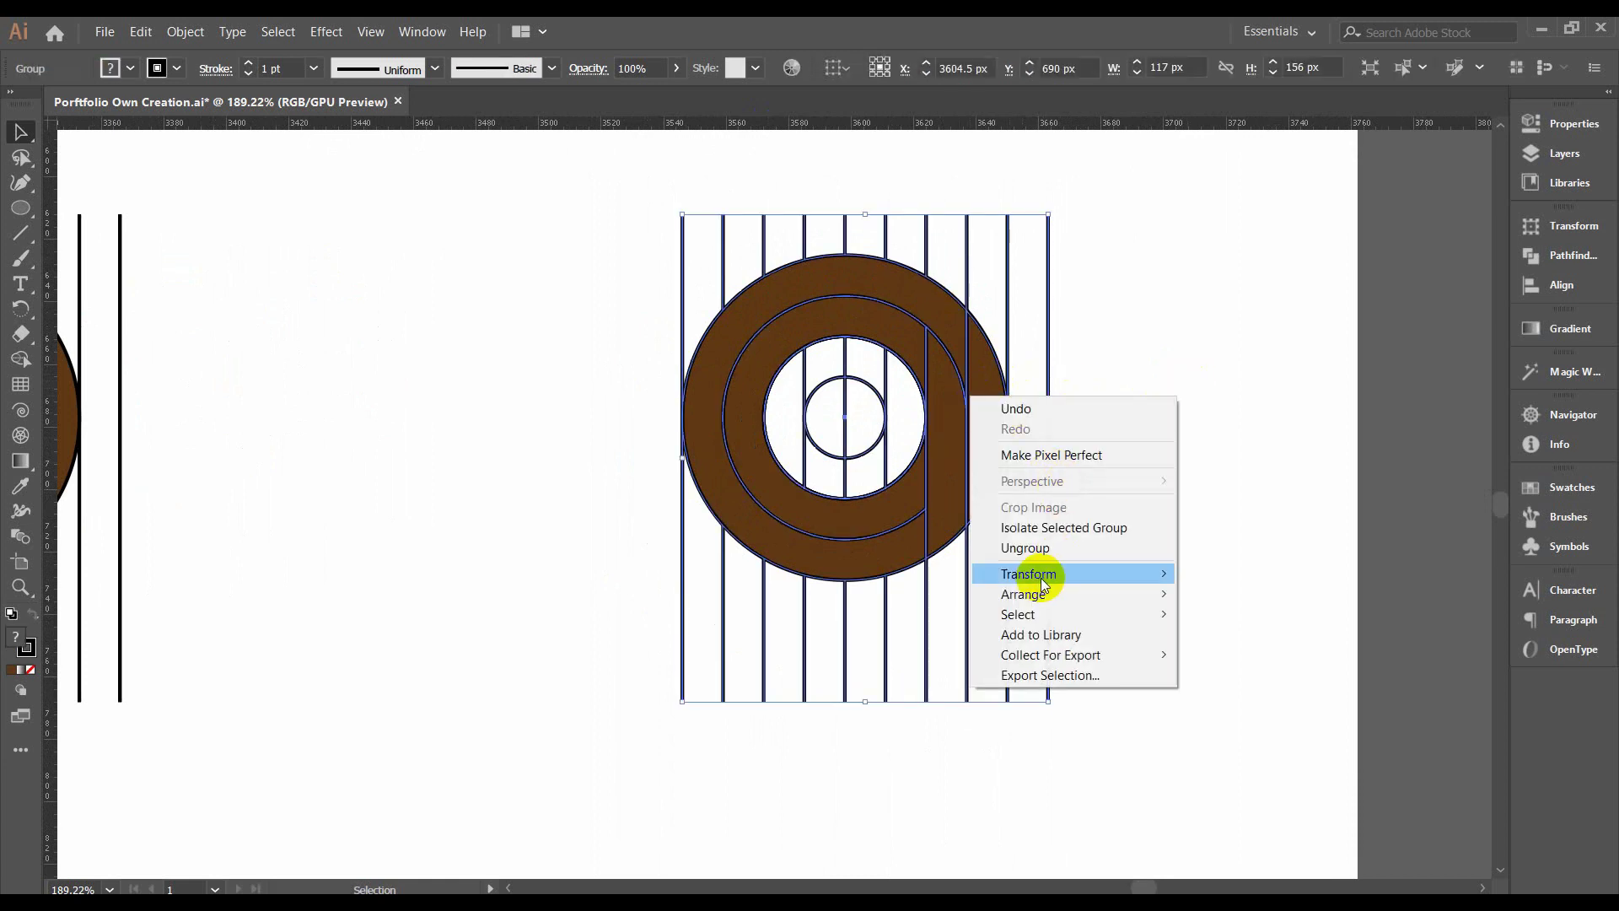
left_click(1025, 548)
left_click(1180, 479)
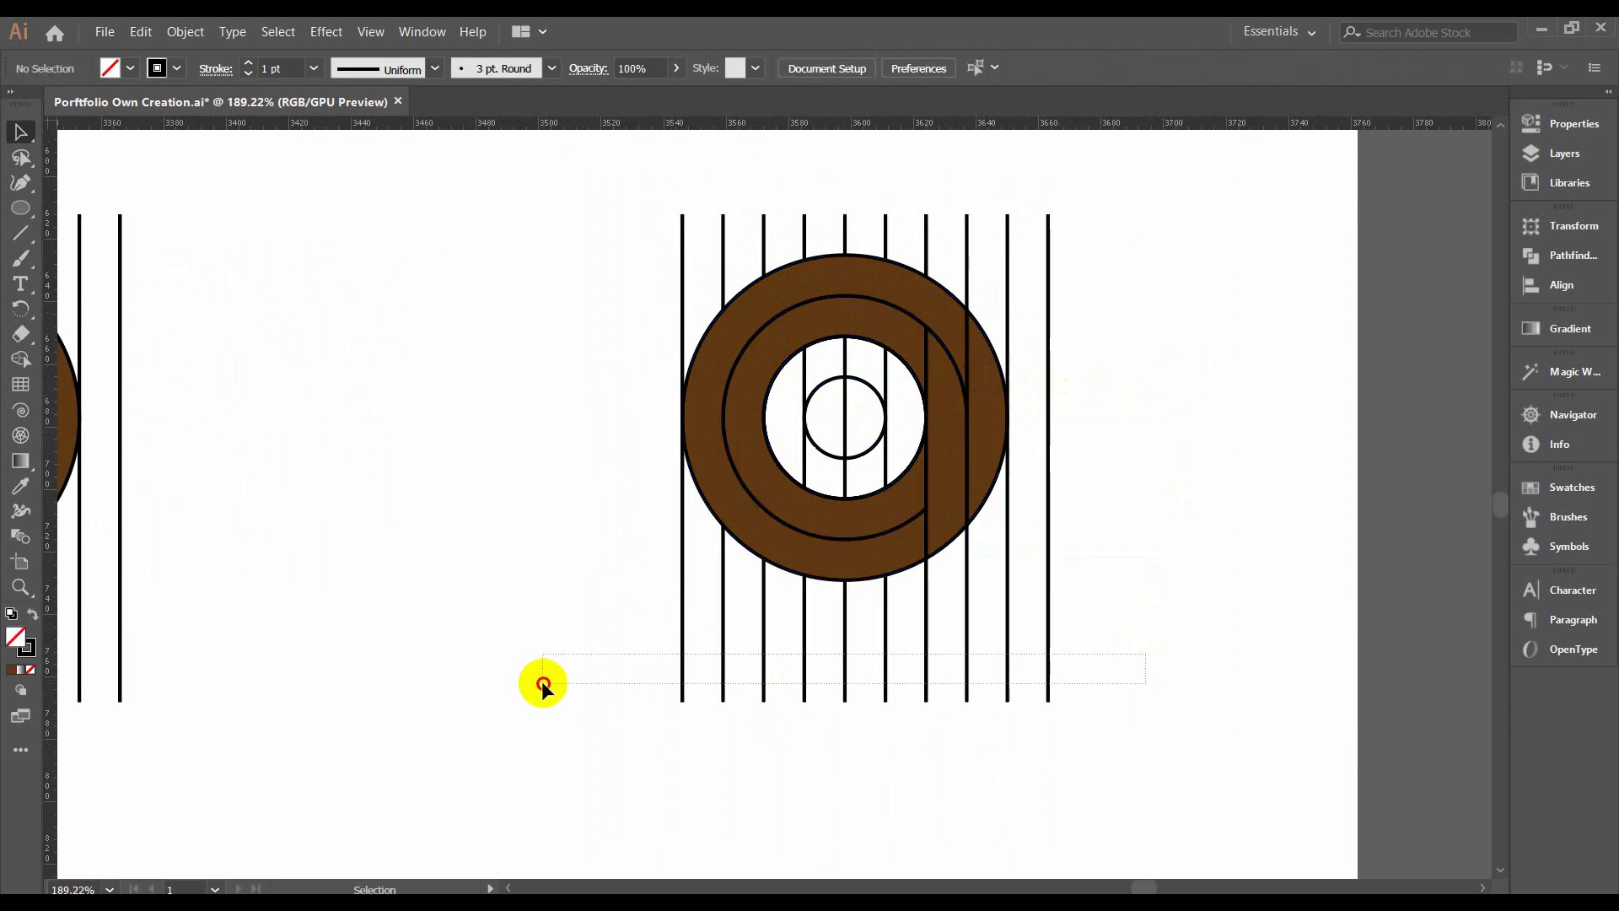
Delete the lines above and below the circle and inside the ring's hole, then select the ring.
left_click_drag(1147, 651, 541, 680)
key("Delete")
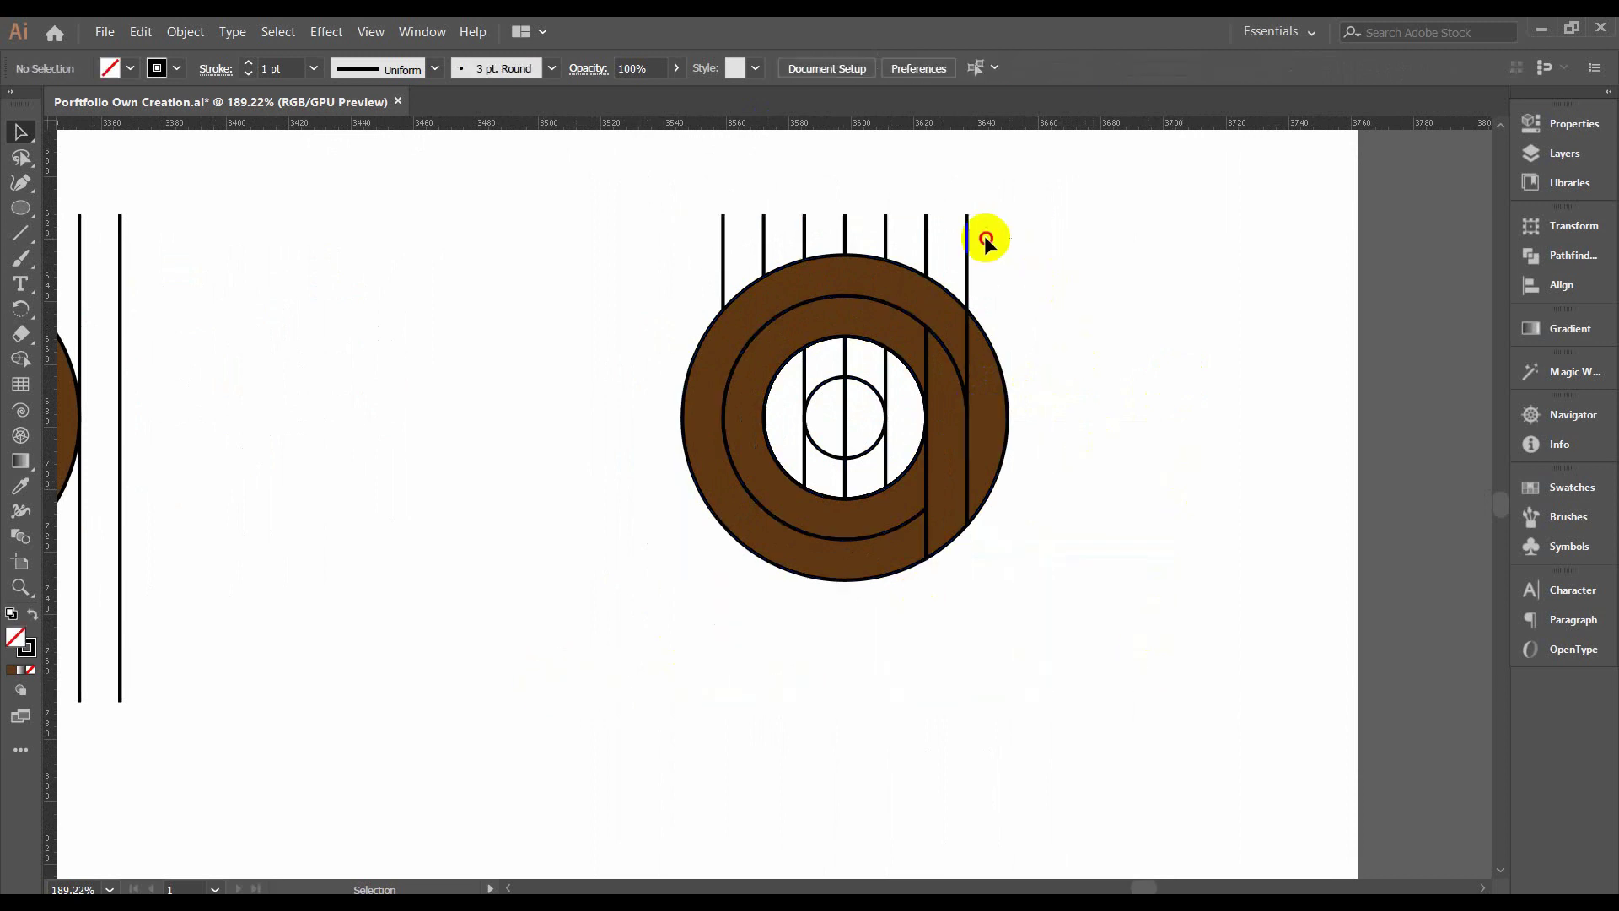
left_click_drag(675, 217, 668, 211)
key("Delete")
left_click_drag(1148, 337, 605, 640)
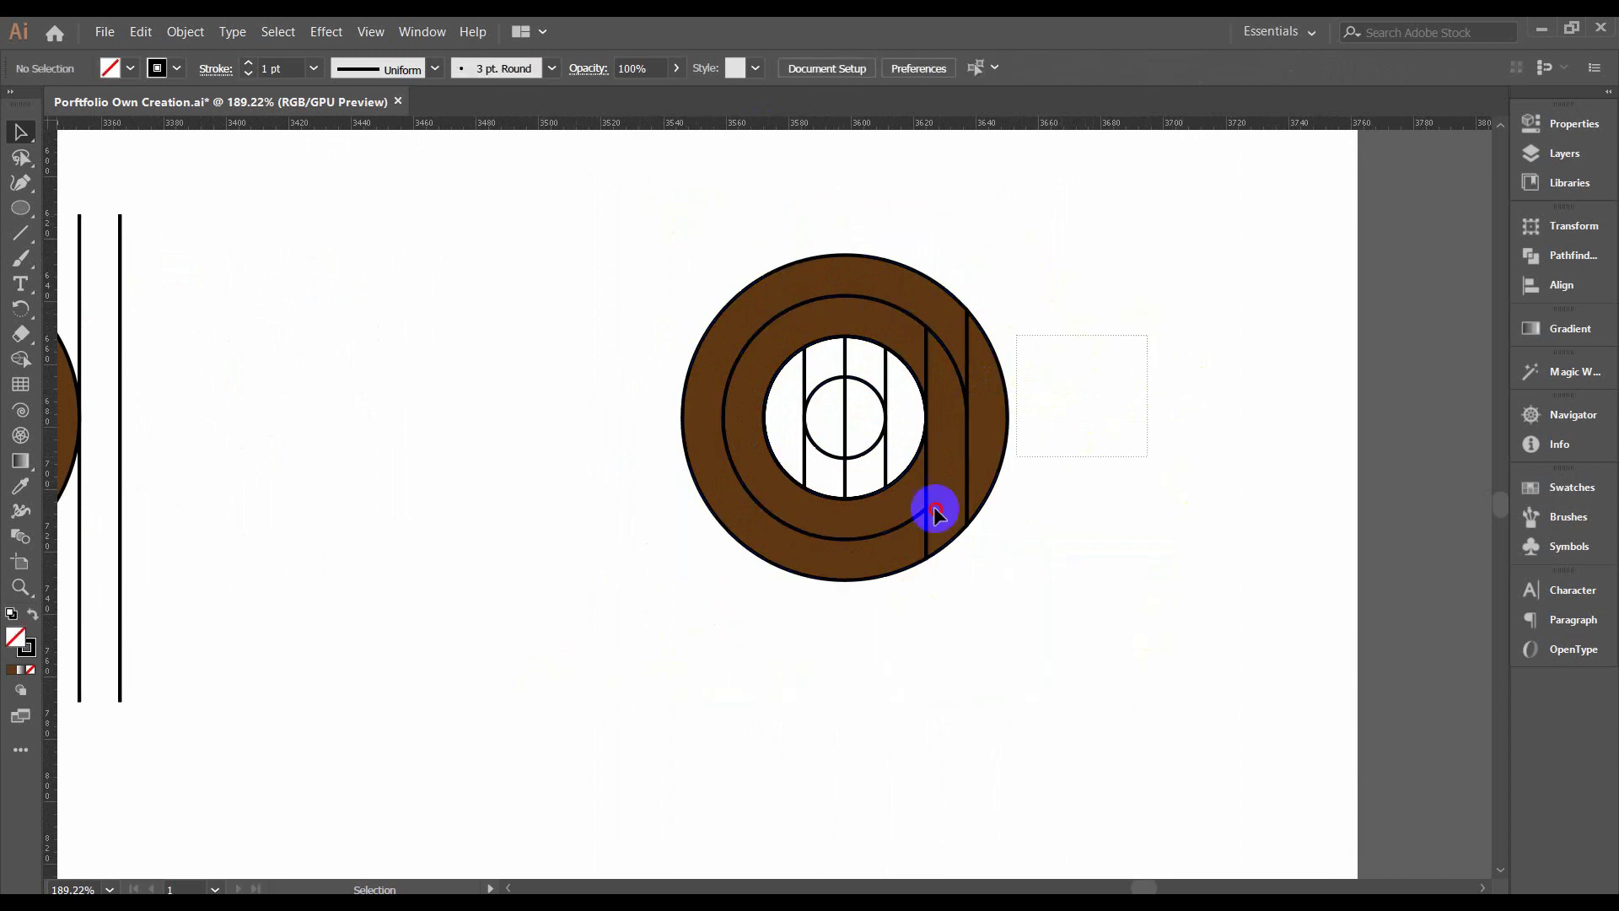
left_click(389, 398)
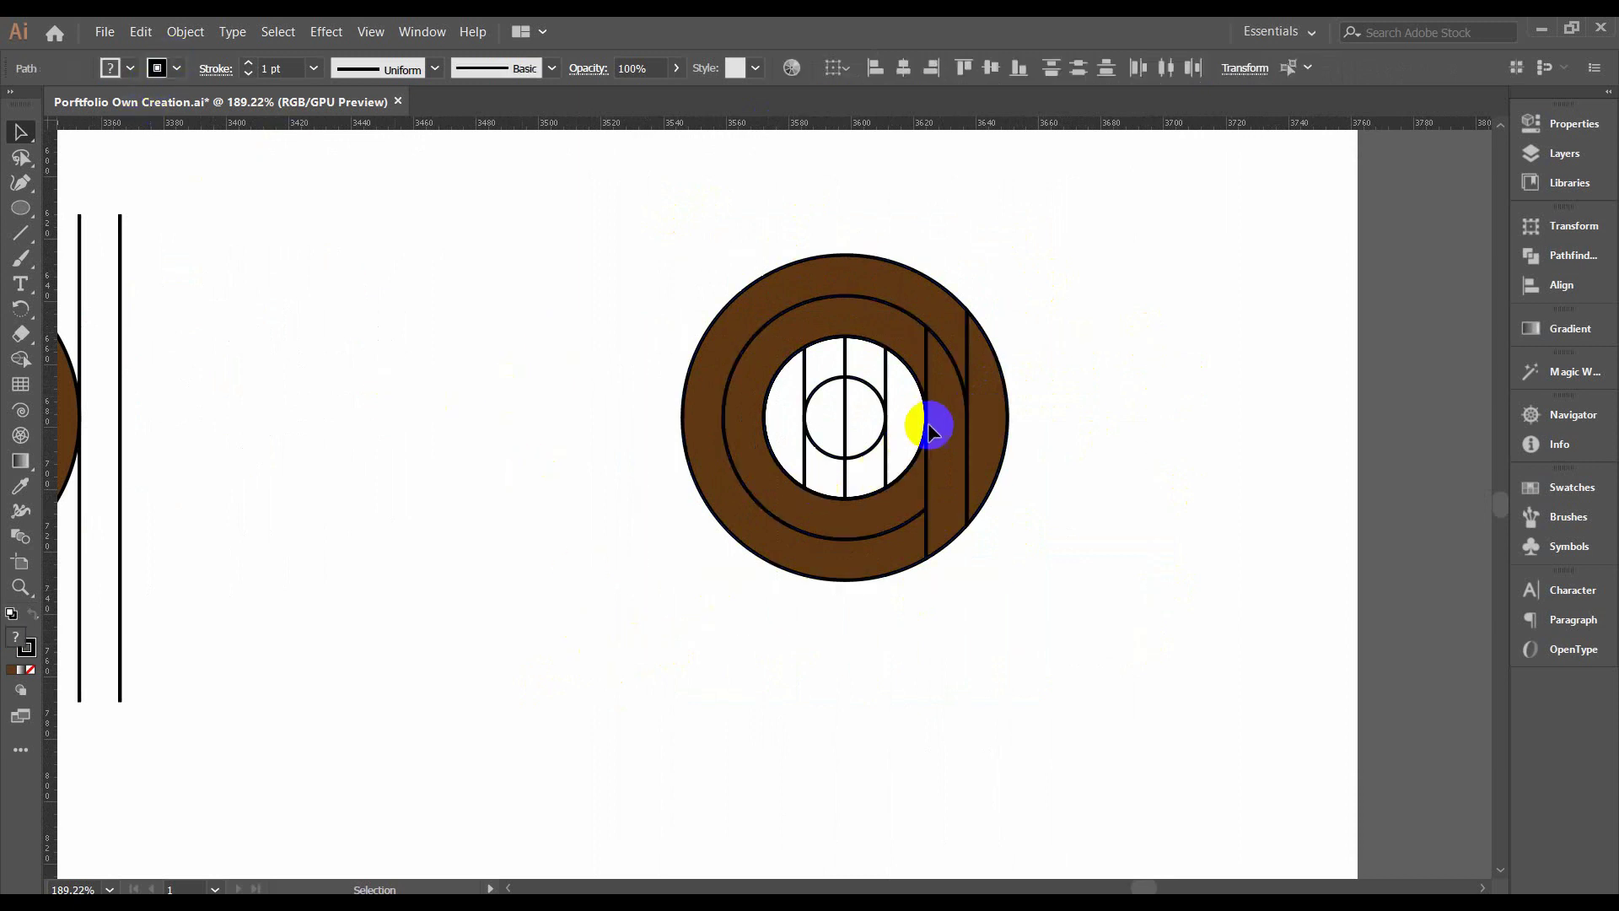
left_click(788, 418)
key("Delete")
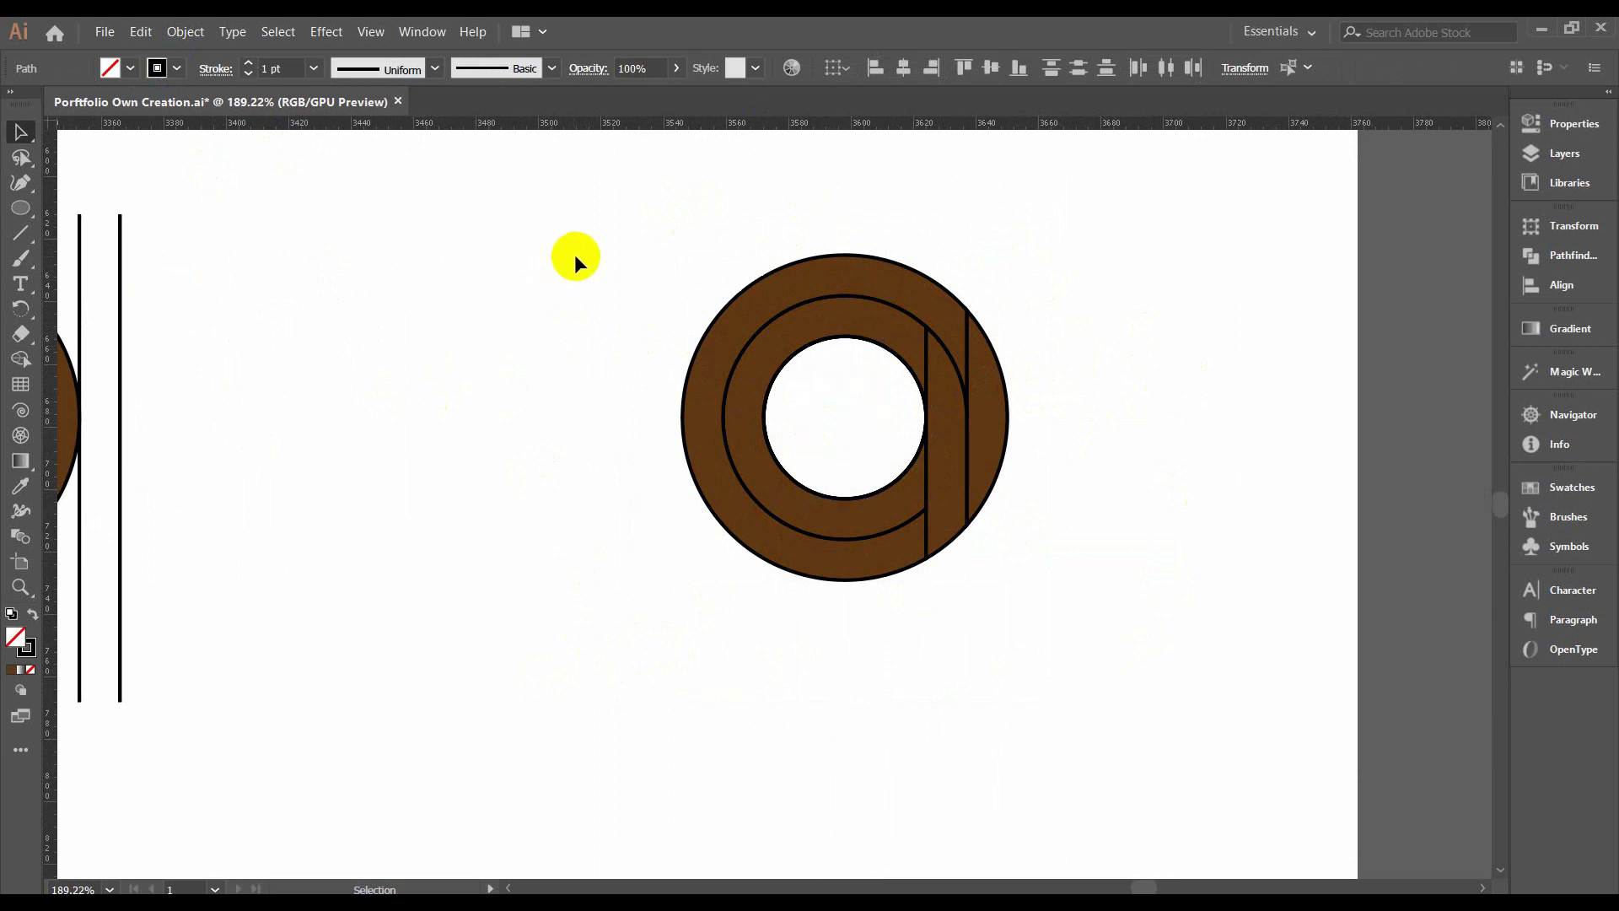
left_click_drag(1028, 548, 591, 253)
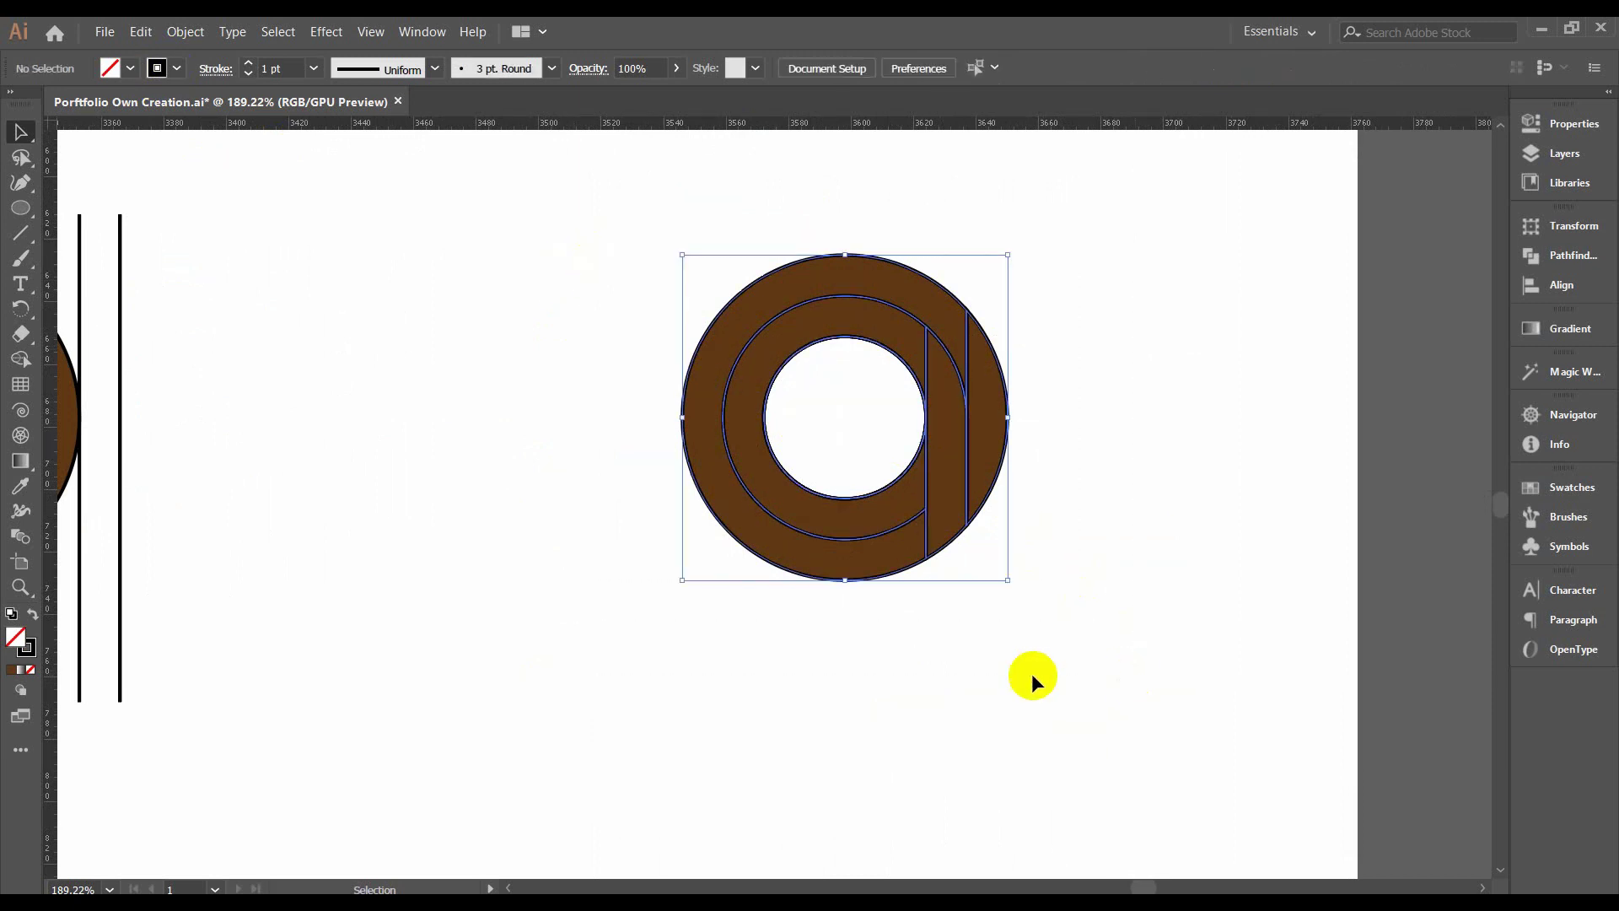
Remove the ring's outline stroke and inspect its separate pieces.
left_click(178, 69)
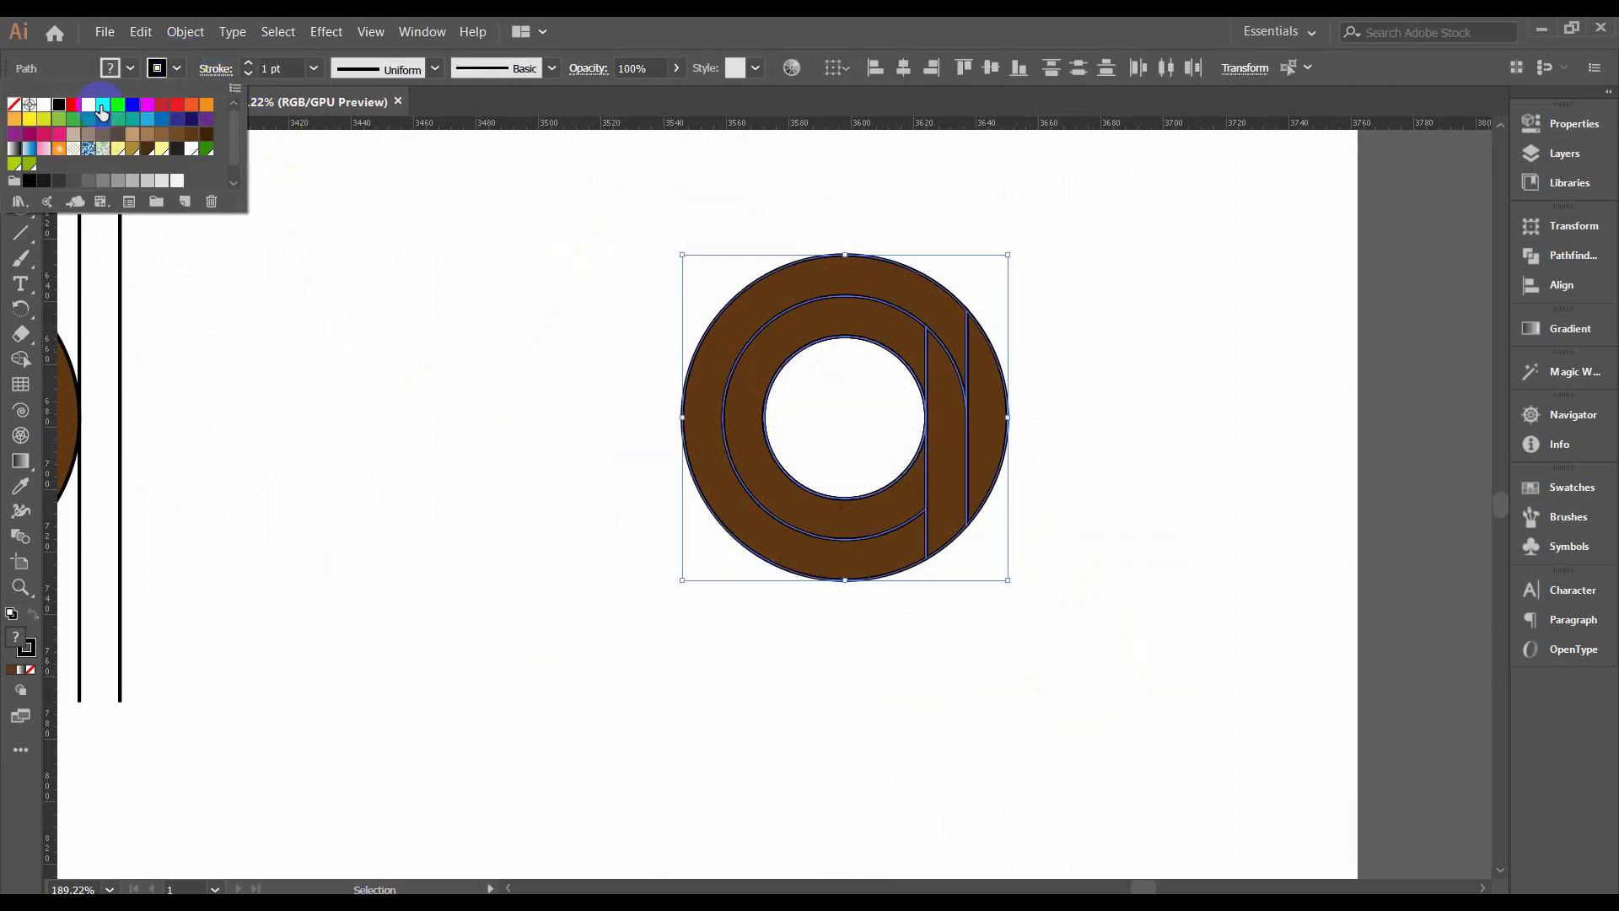
left_click(15, 109)
key("Escape")
left_click(535, 349)
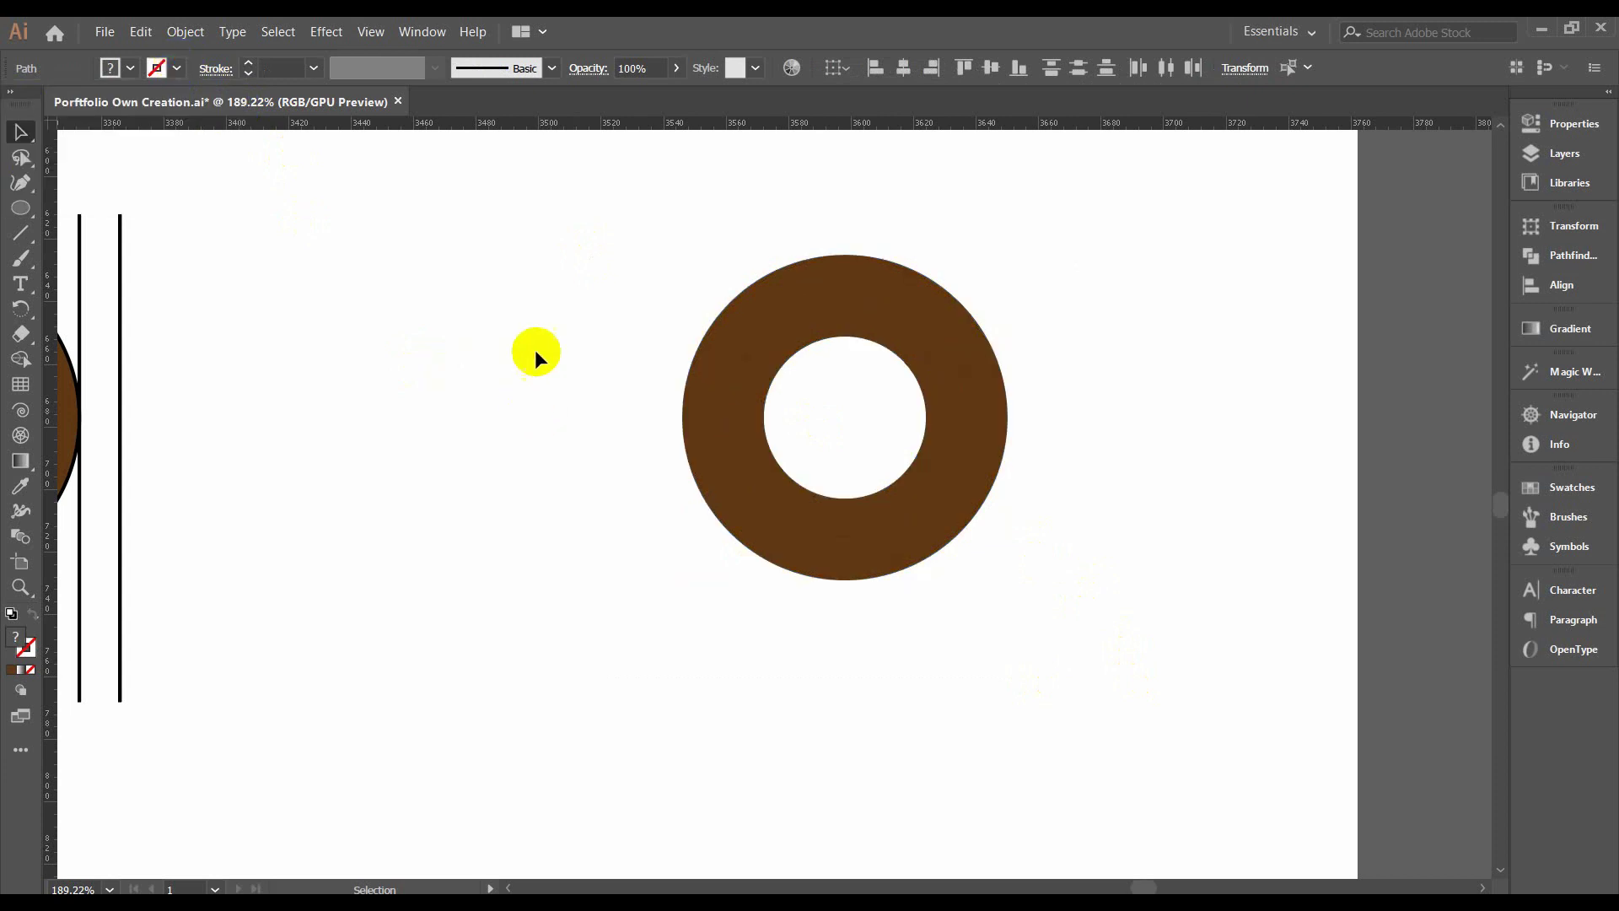
left_click(927, 481)
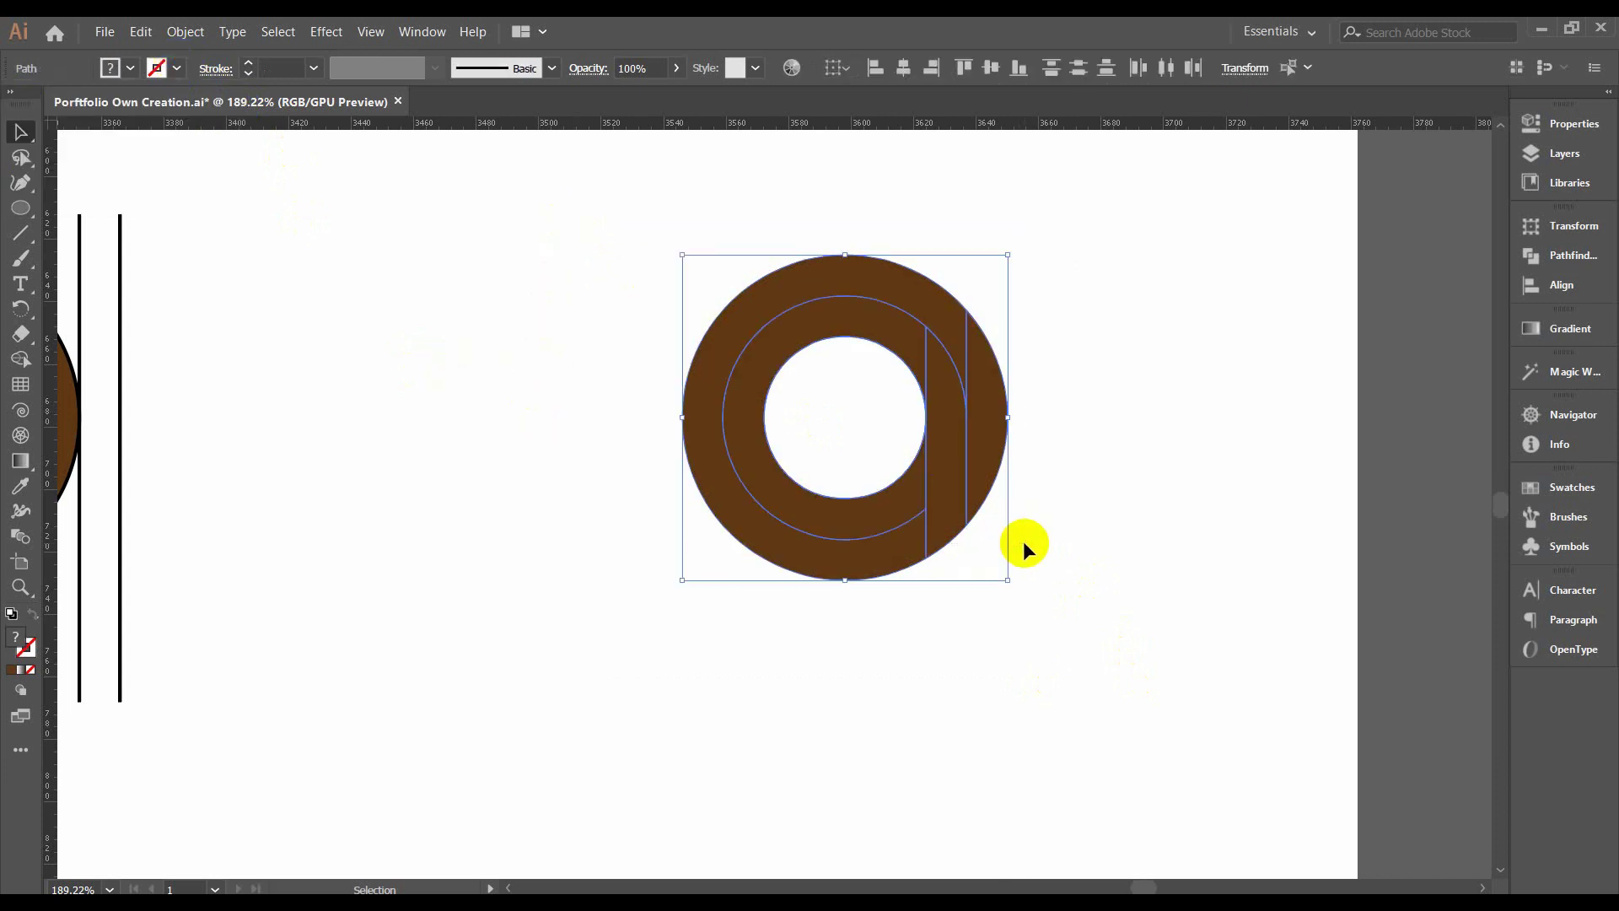
left_click(1089, 494)
key("ctrl+z")
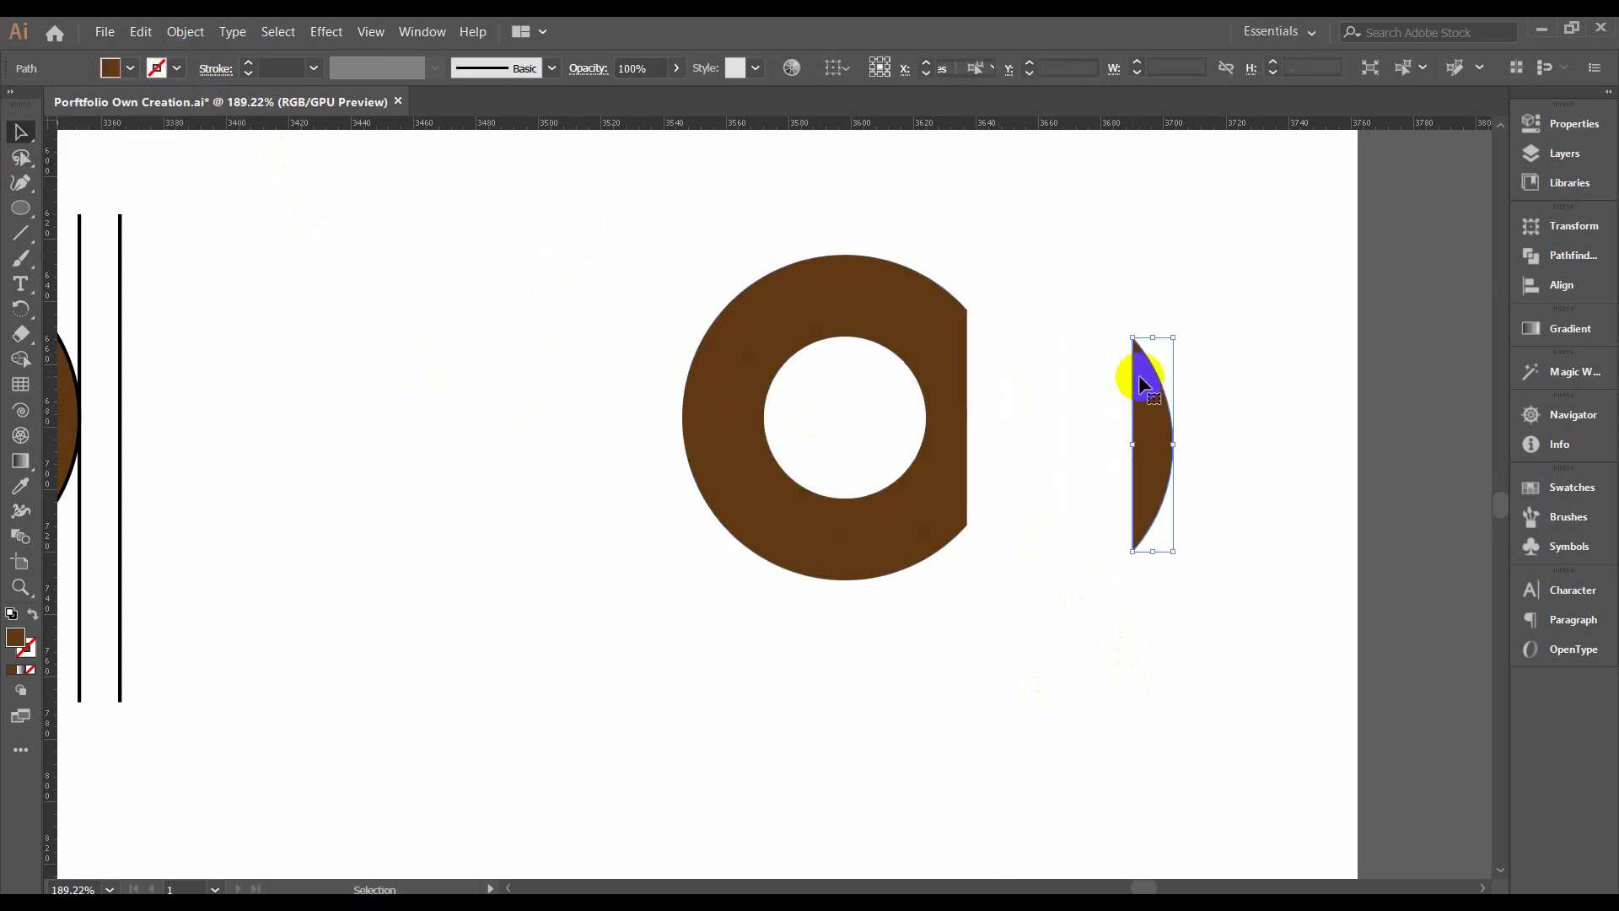
key("ctrl+z")
key("ctrl+z")
left_click_drag(883, 340, 803, 479)
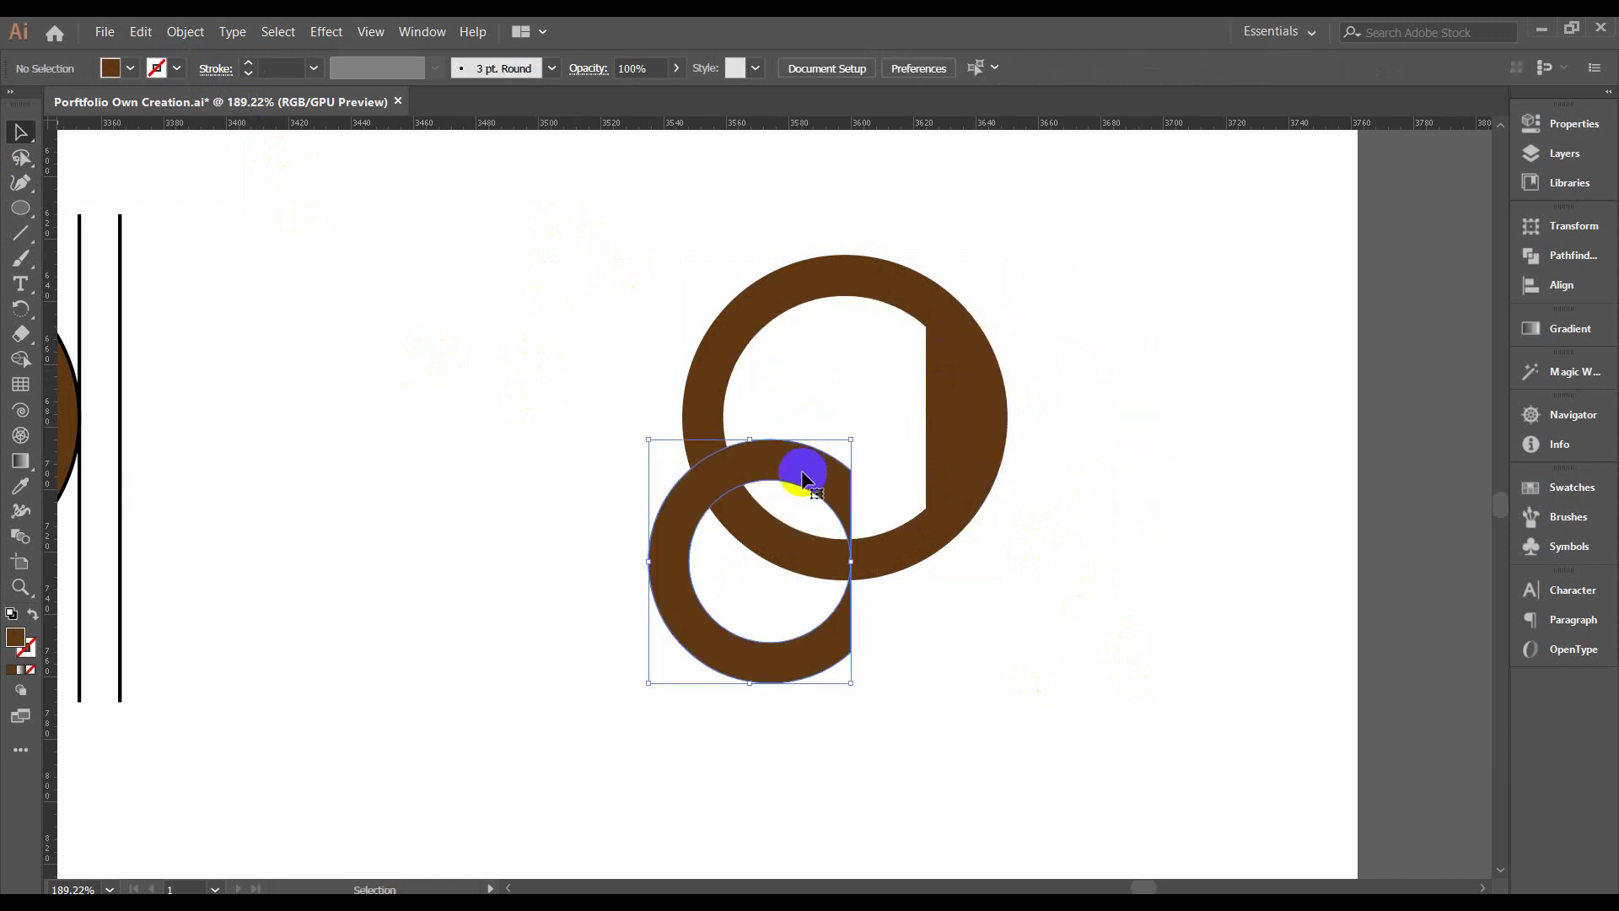
key("ctrl+z")
left_click(1160, 391)
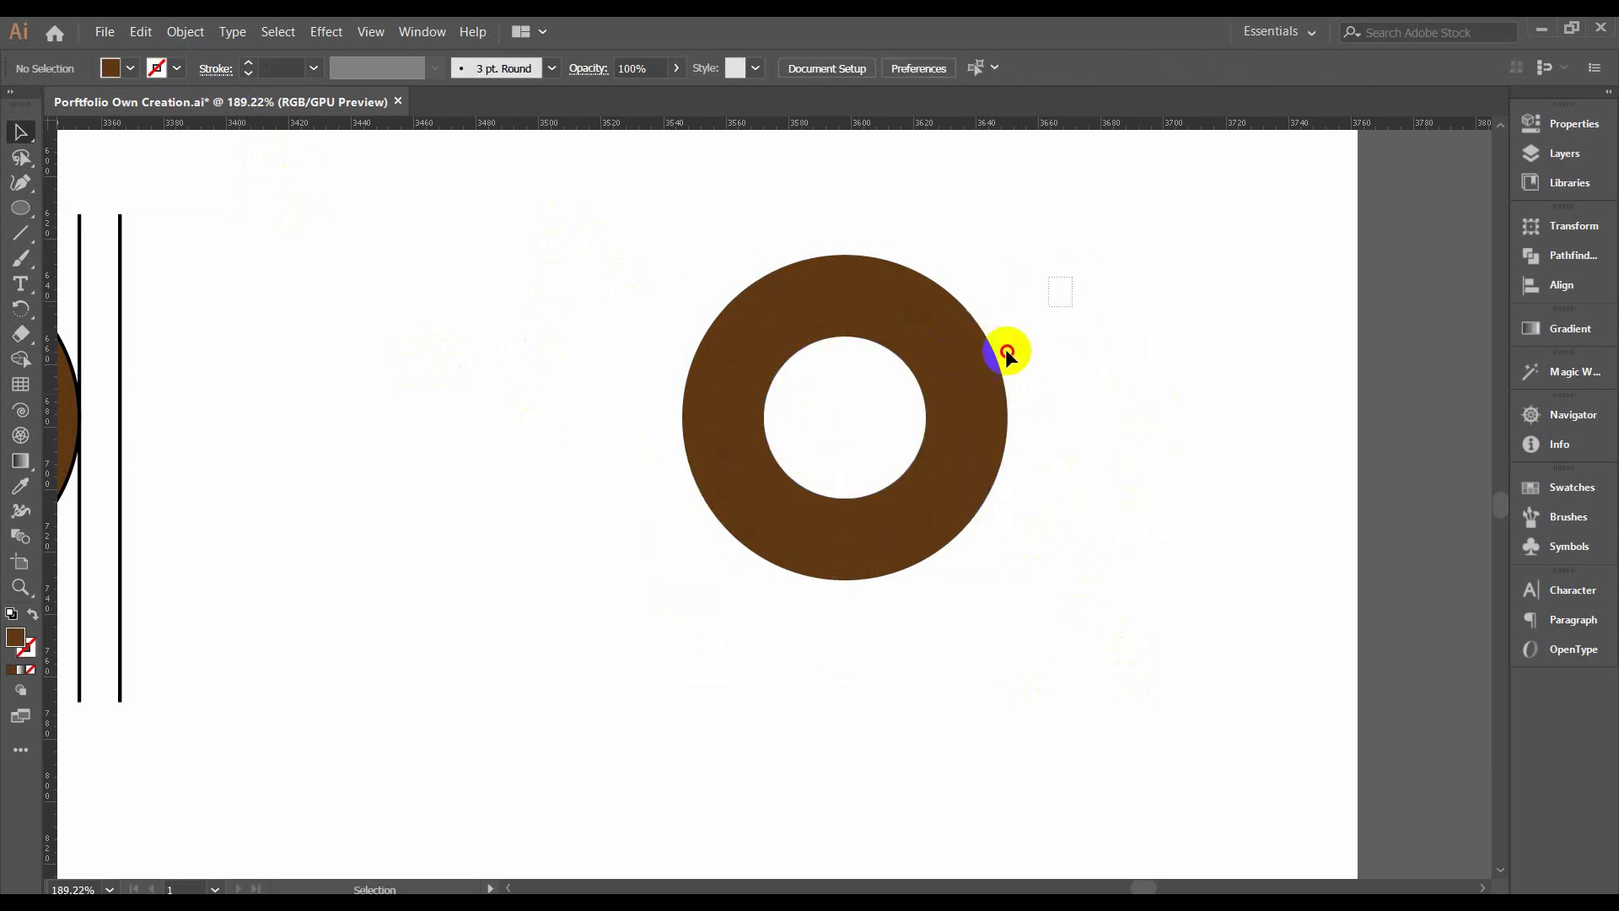
Delete the ring's right sliver and outer piece, leaving the 'a' shape.
left_click_drag(1066, 270, 610, 600)
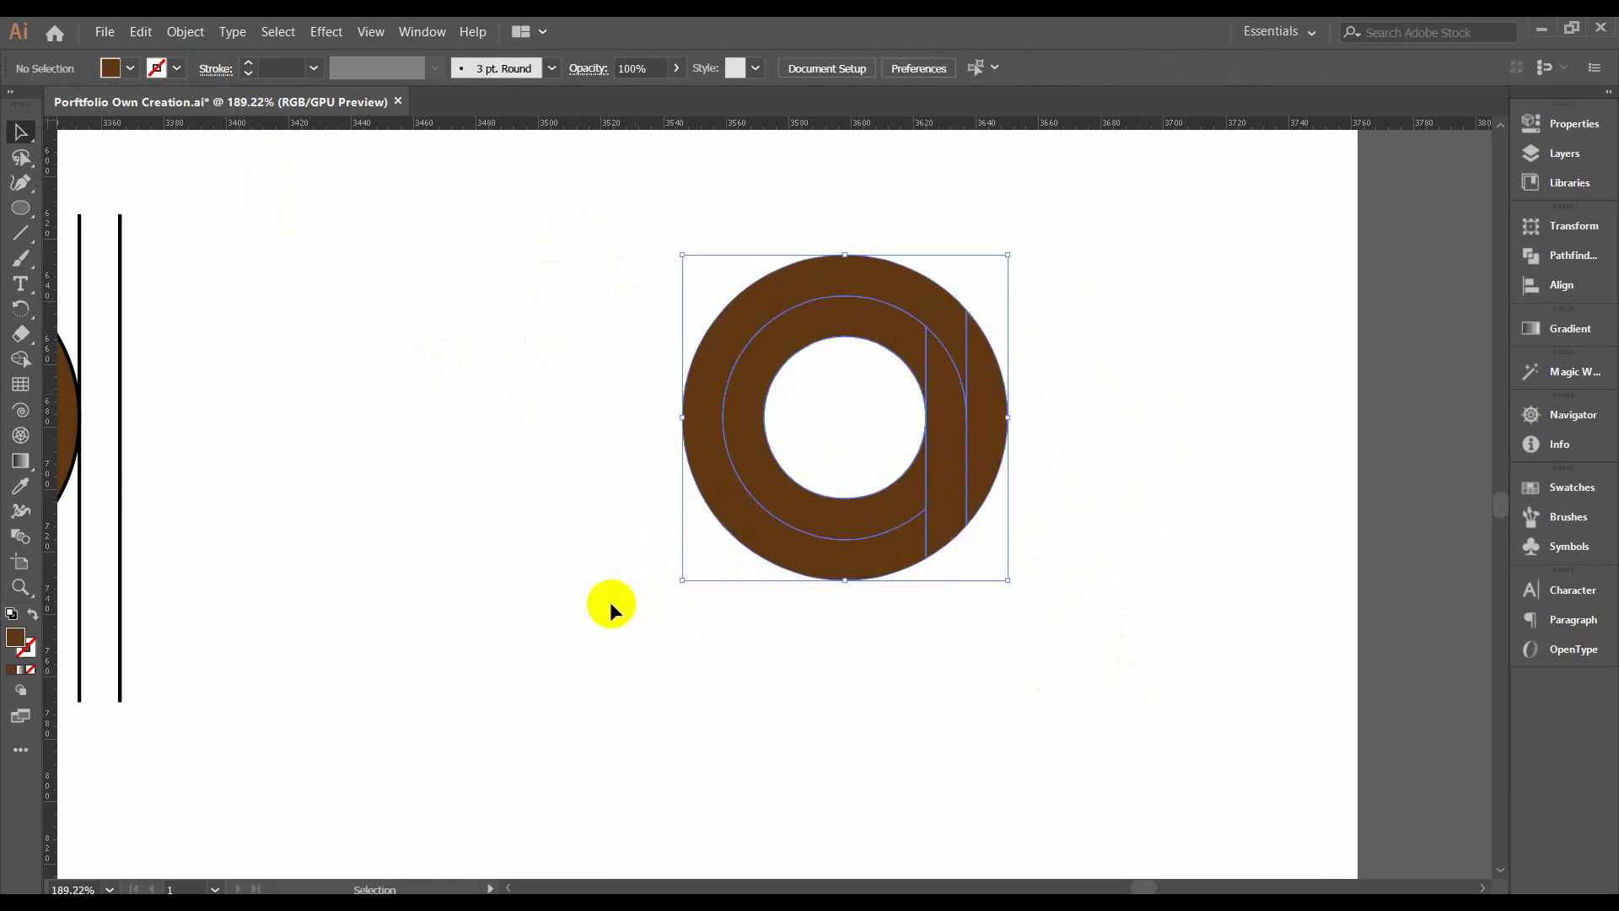
left_click(1150, 459)
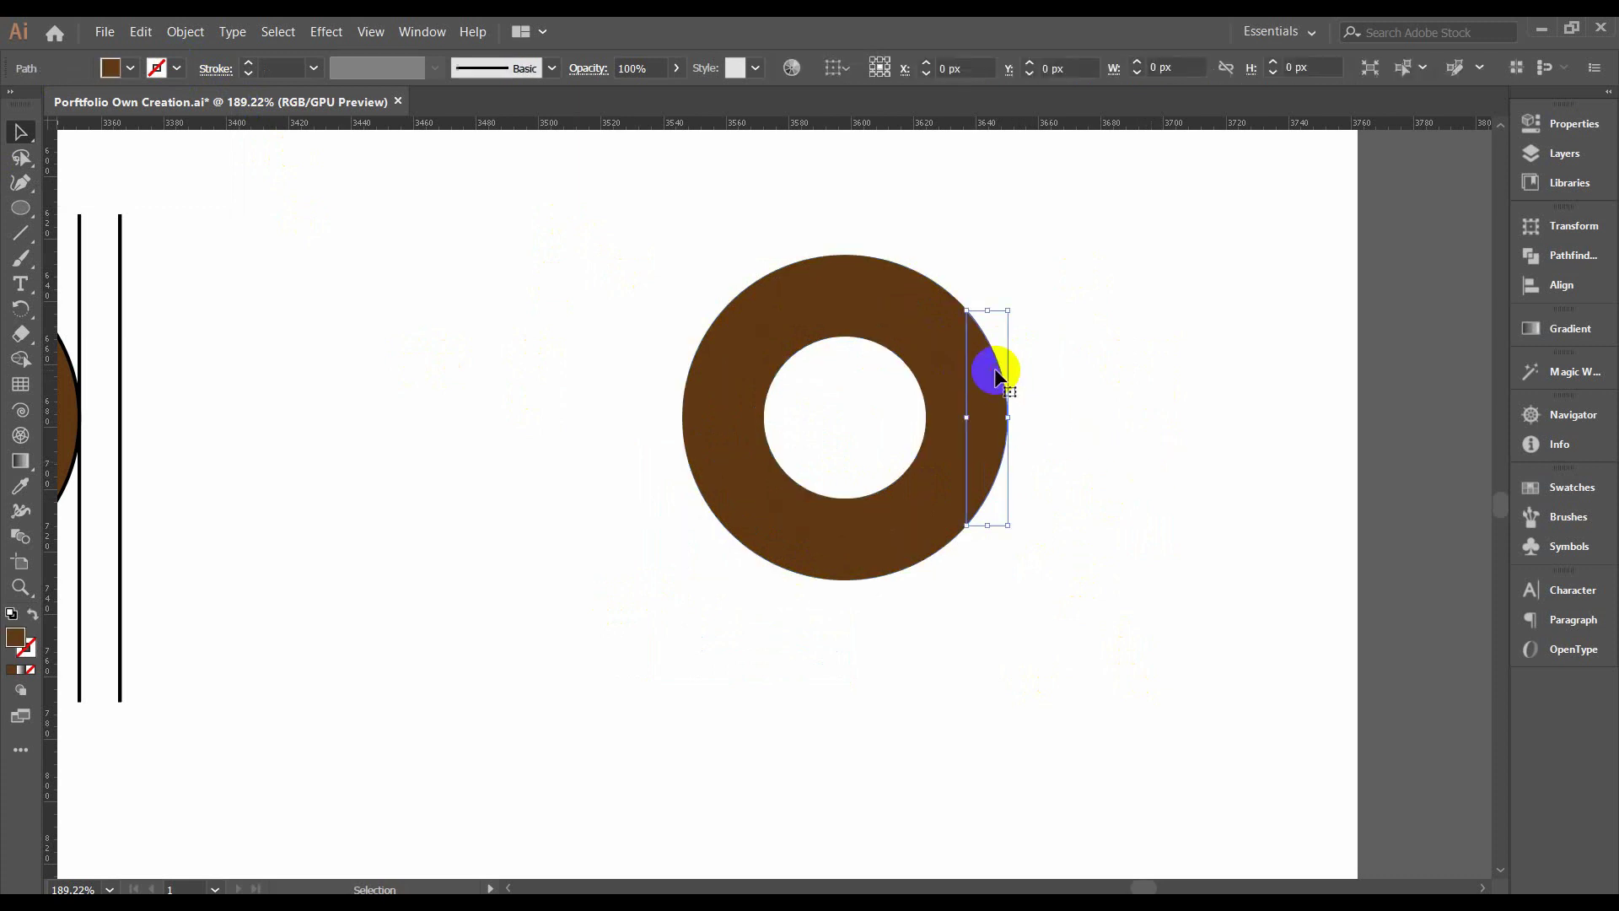
key("Delete")
left_click(867, 278)
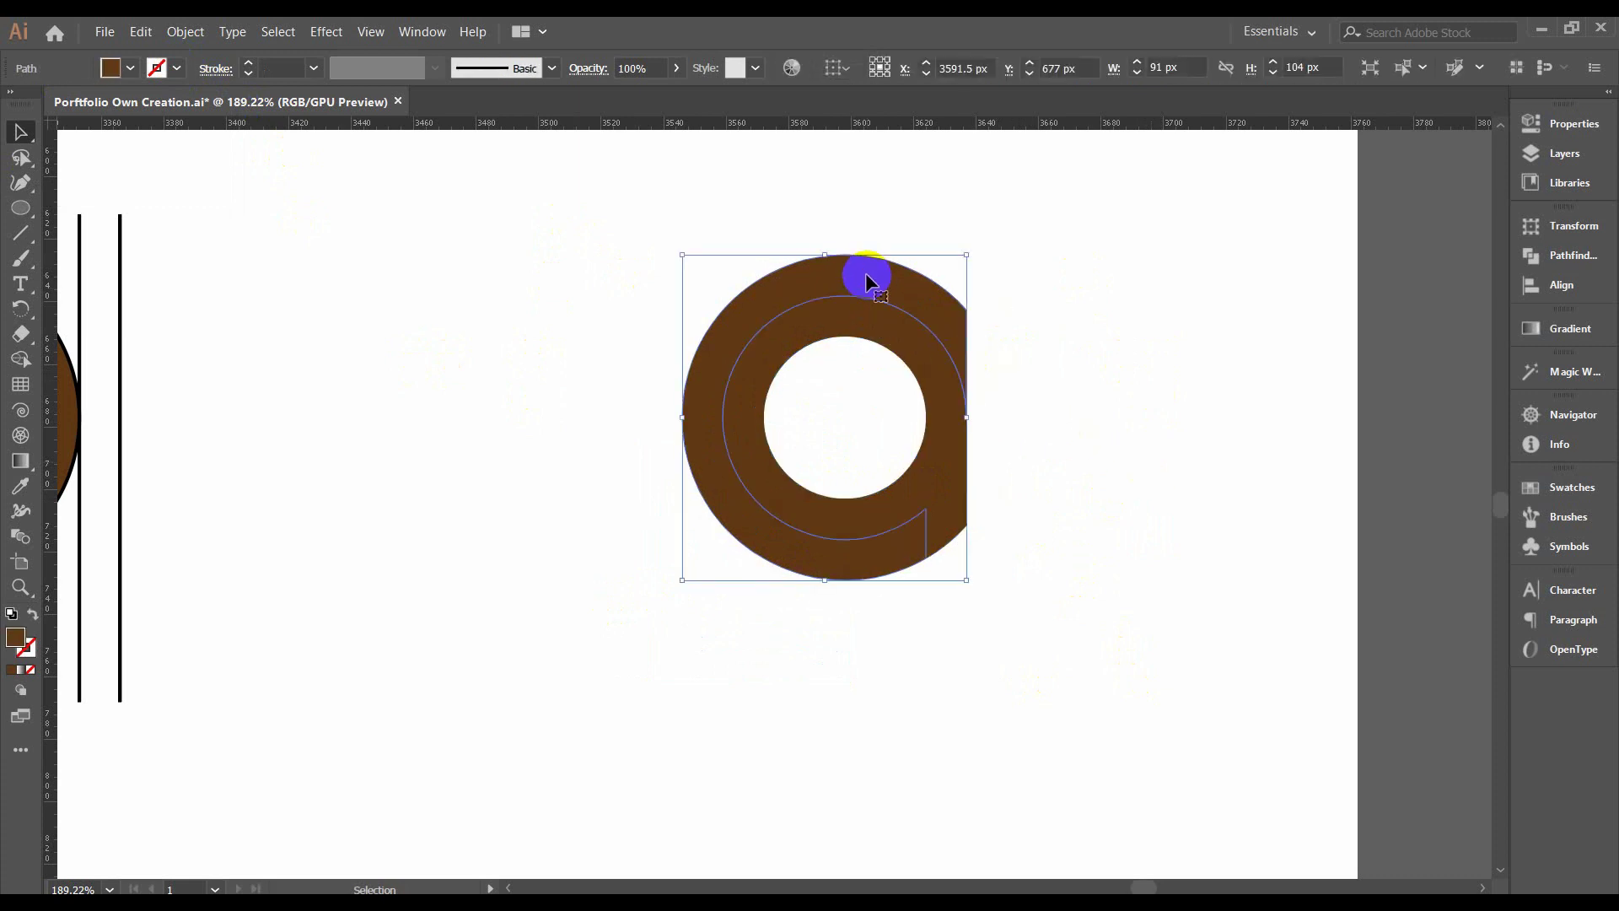
key("Delete")
Move the 'a' shape toward the canvas centre and zoom in on it.
left_click_drag(1025, 311, 808, 600)
scroll(1110, 506, "left", 3)
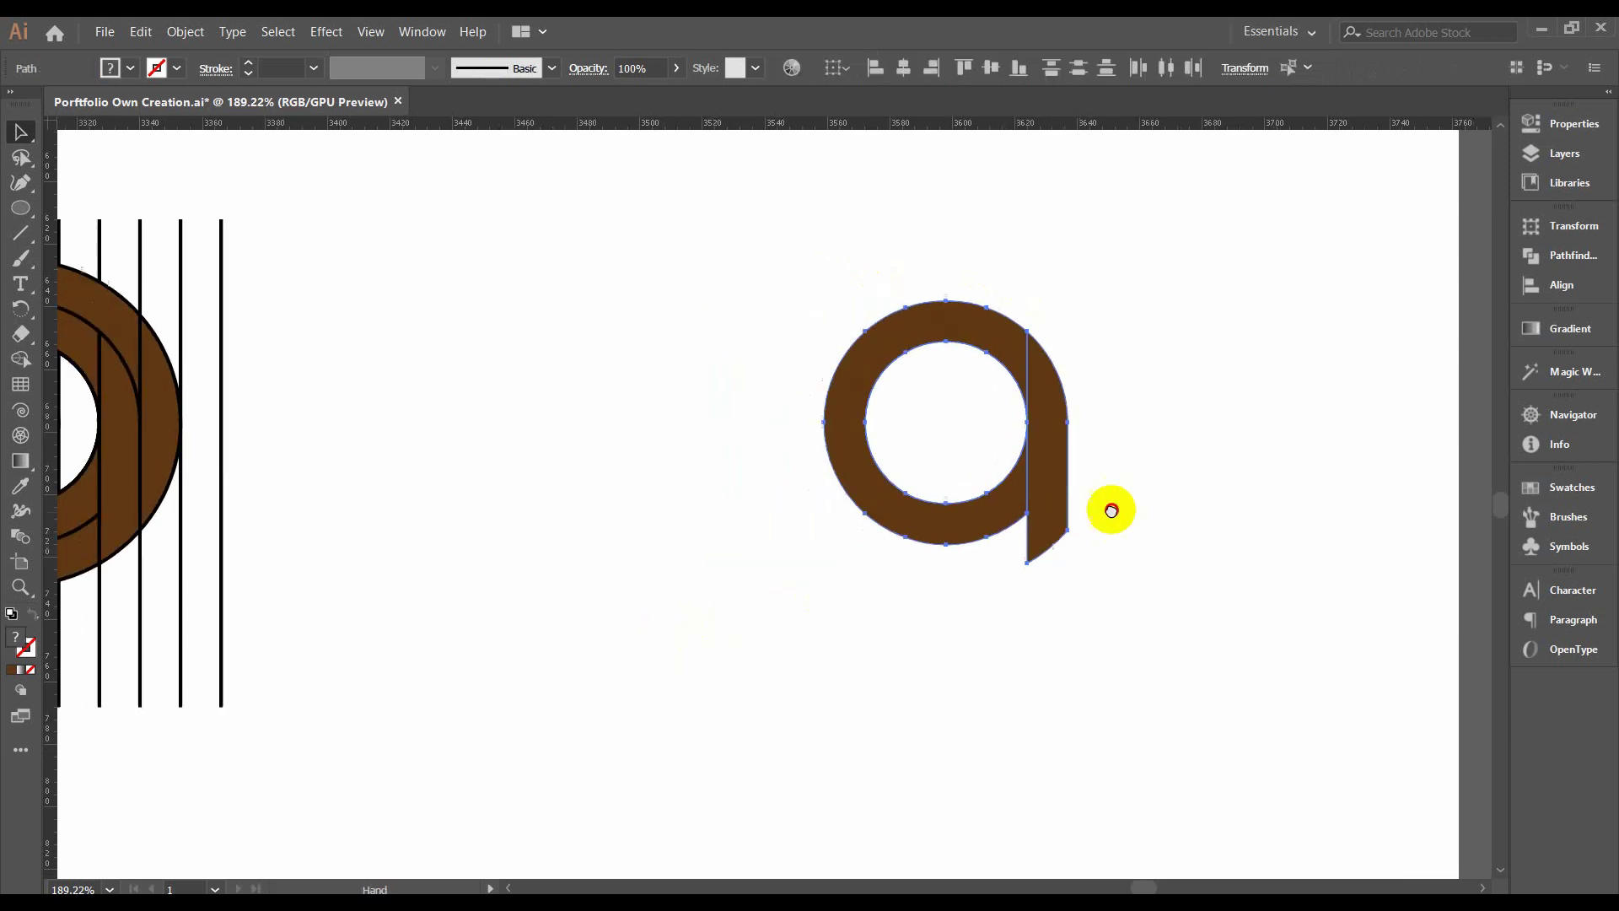
left_click_drag(1070, 474, 890, 561)
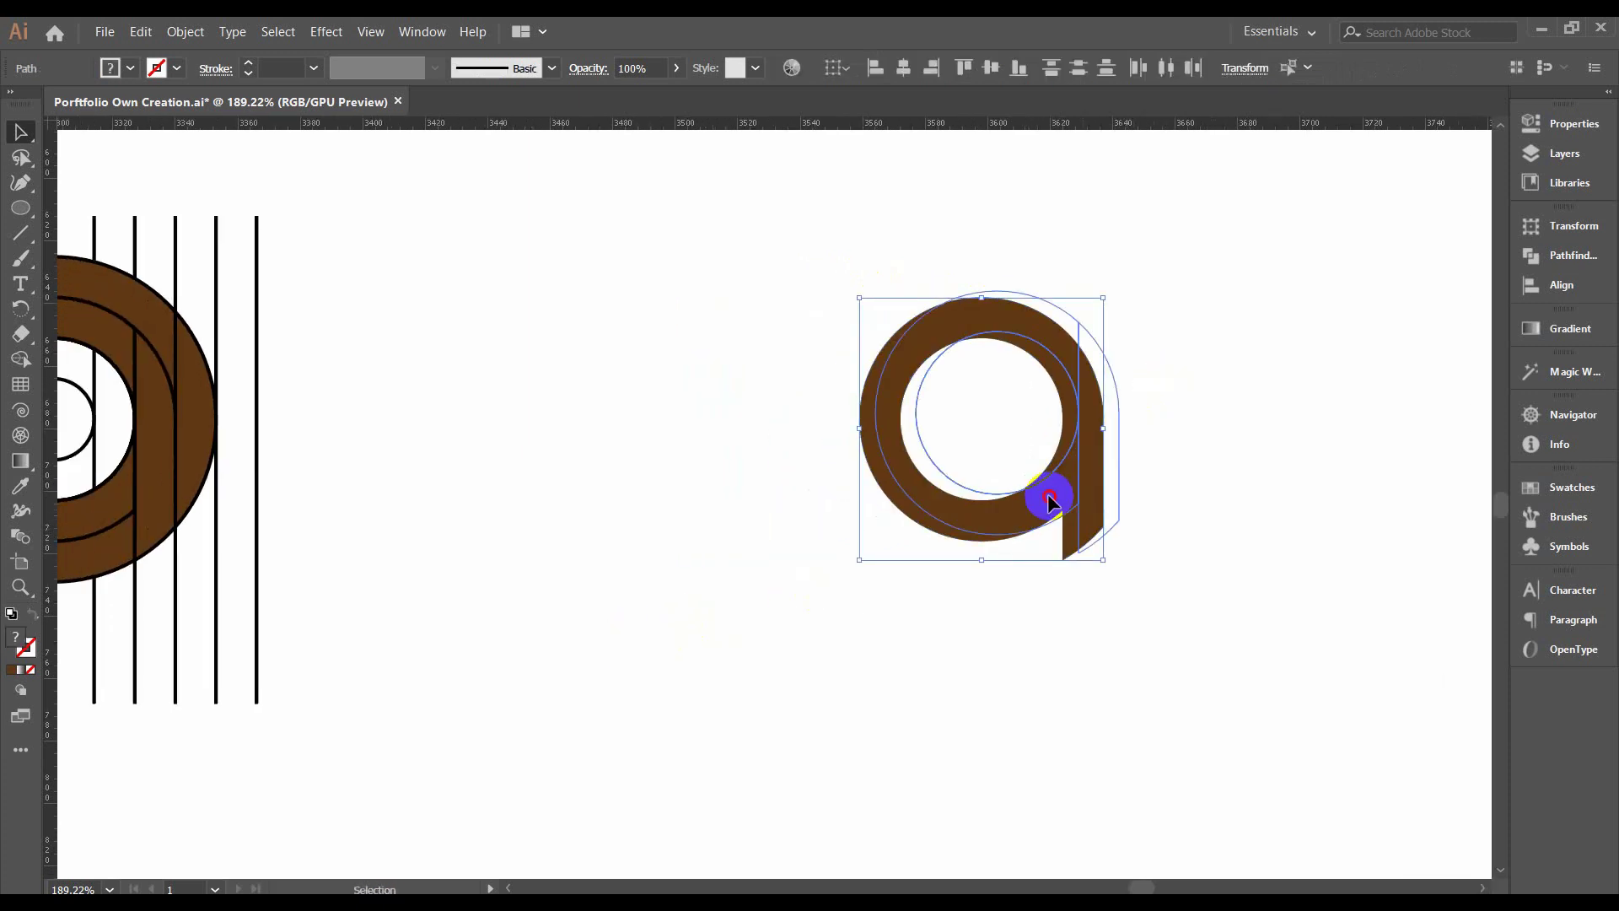
left_click(1065, 476)
scroll(827, 527, "up", 3)
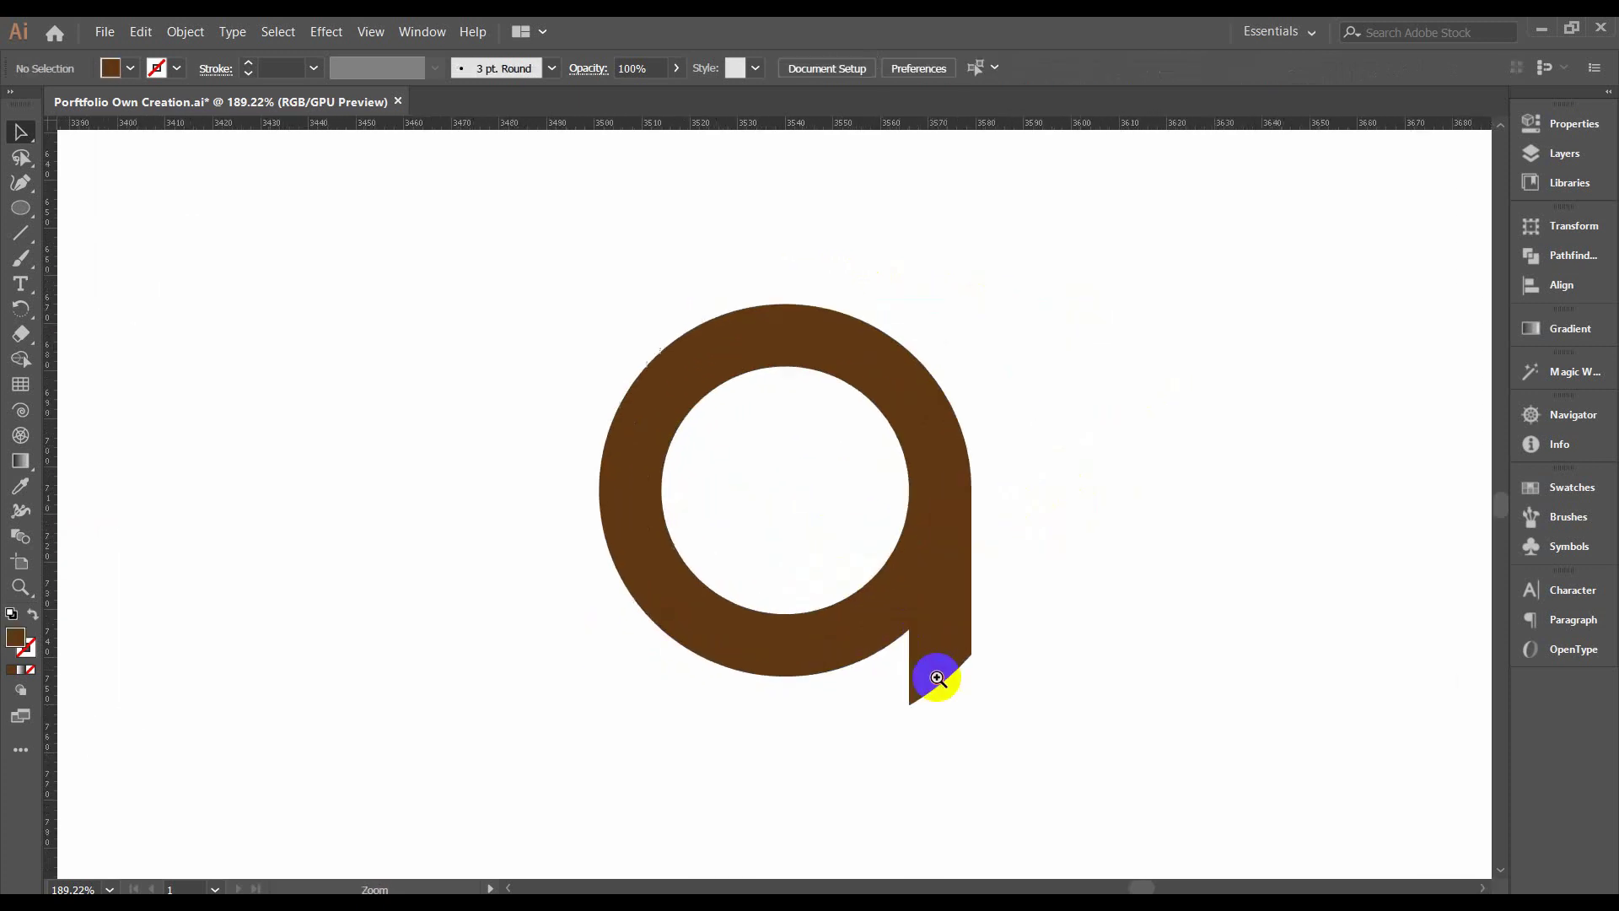
left_click_drag(939, 614, 936, 511)
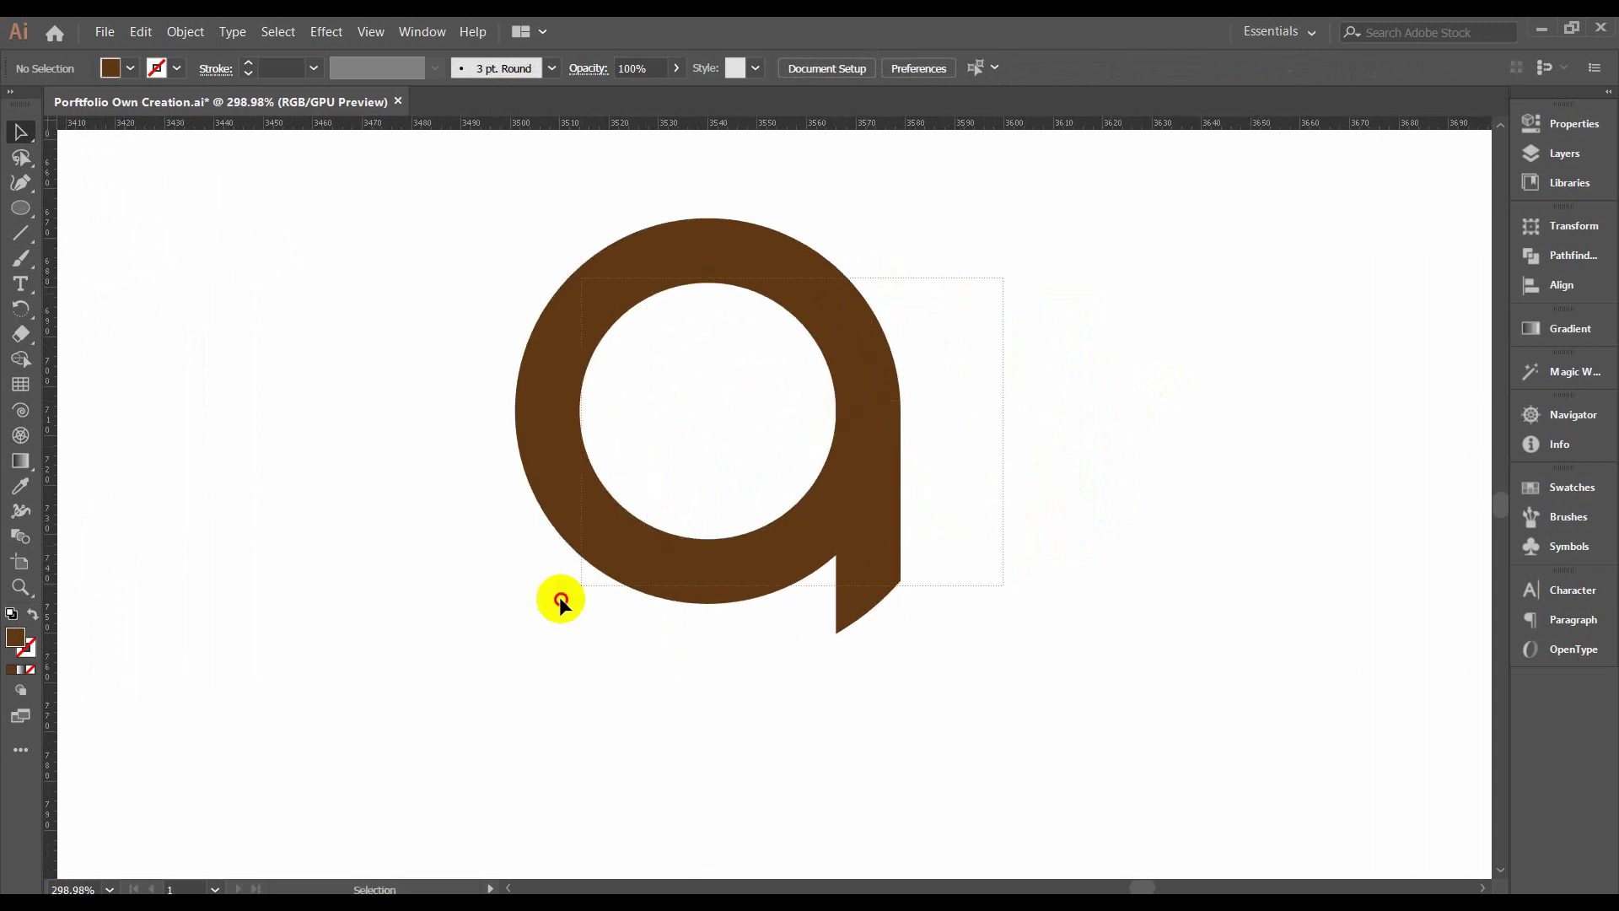
left_click_drag(559, 595, 548, 591)
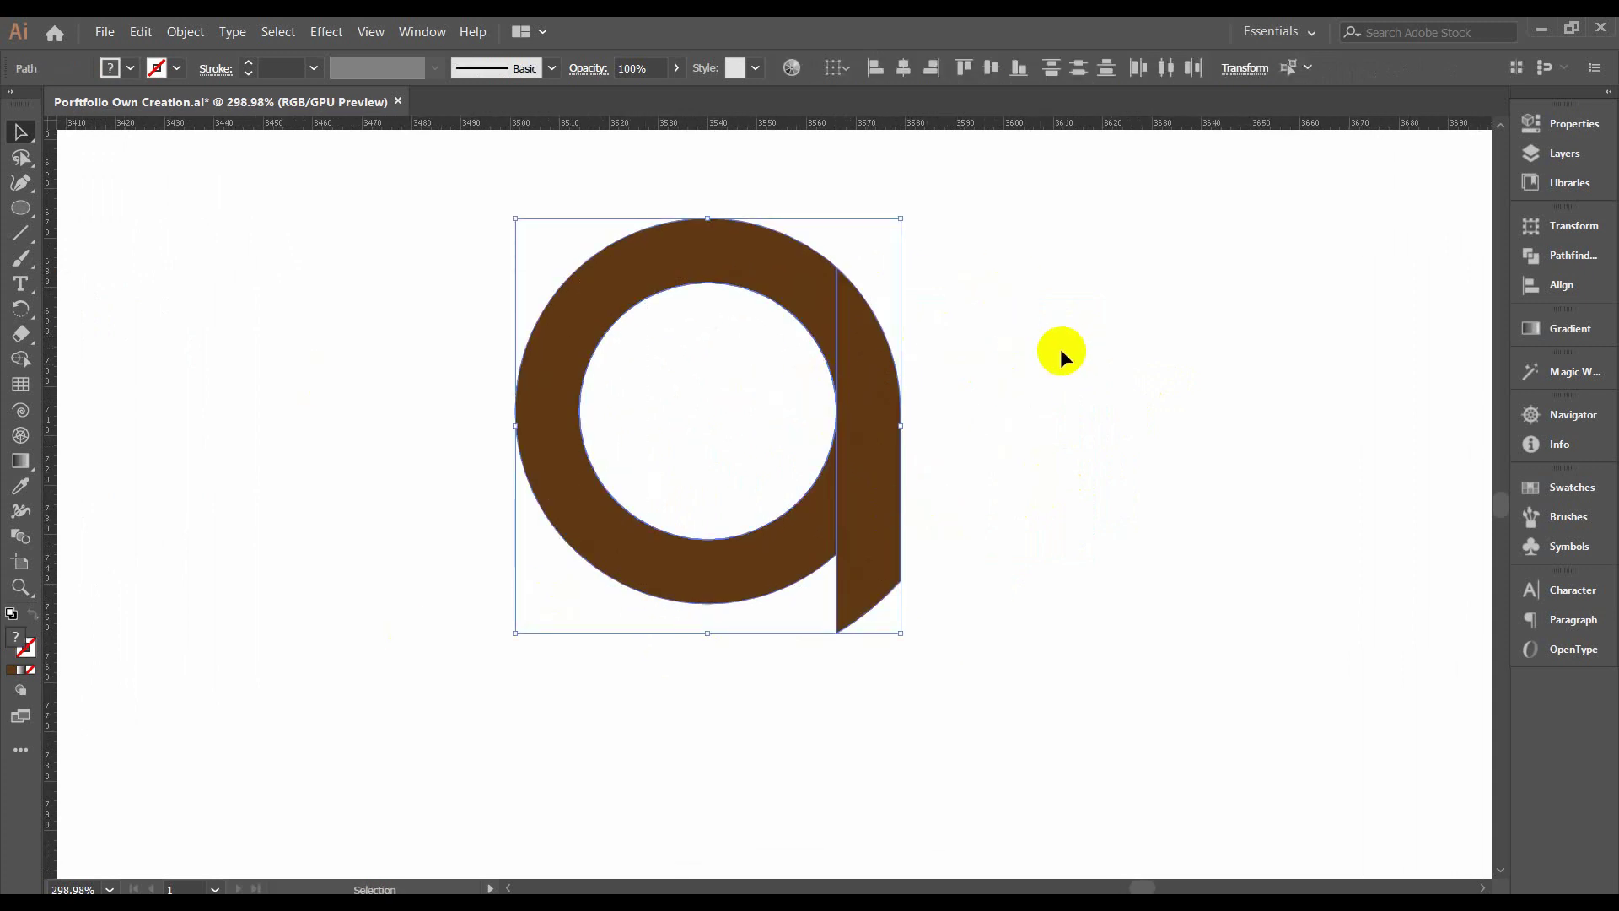
Fill the 'a' shape with dark grey.
left_click(129, 69)
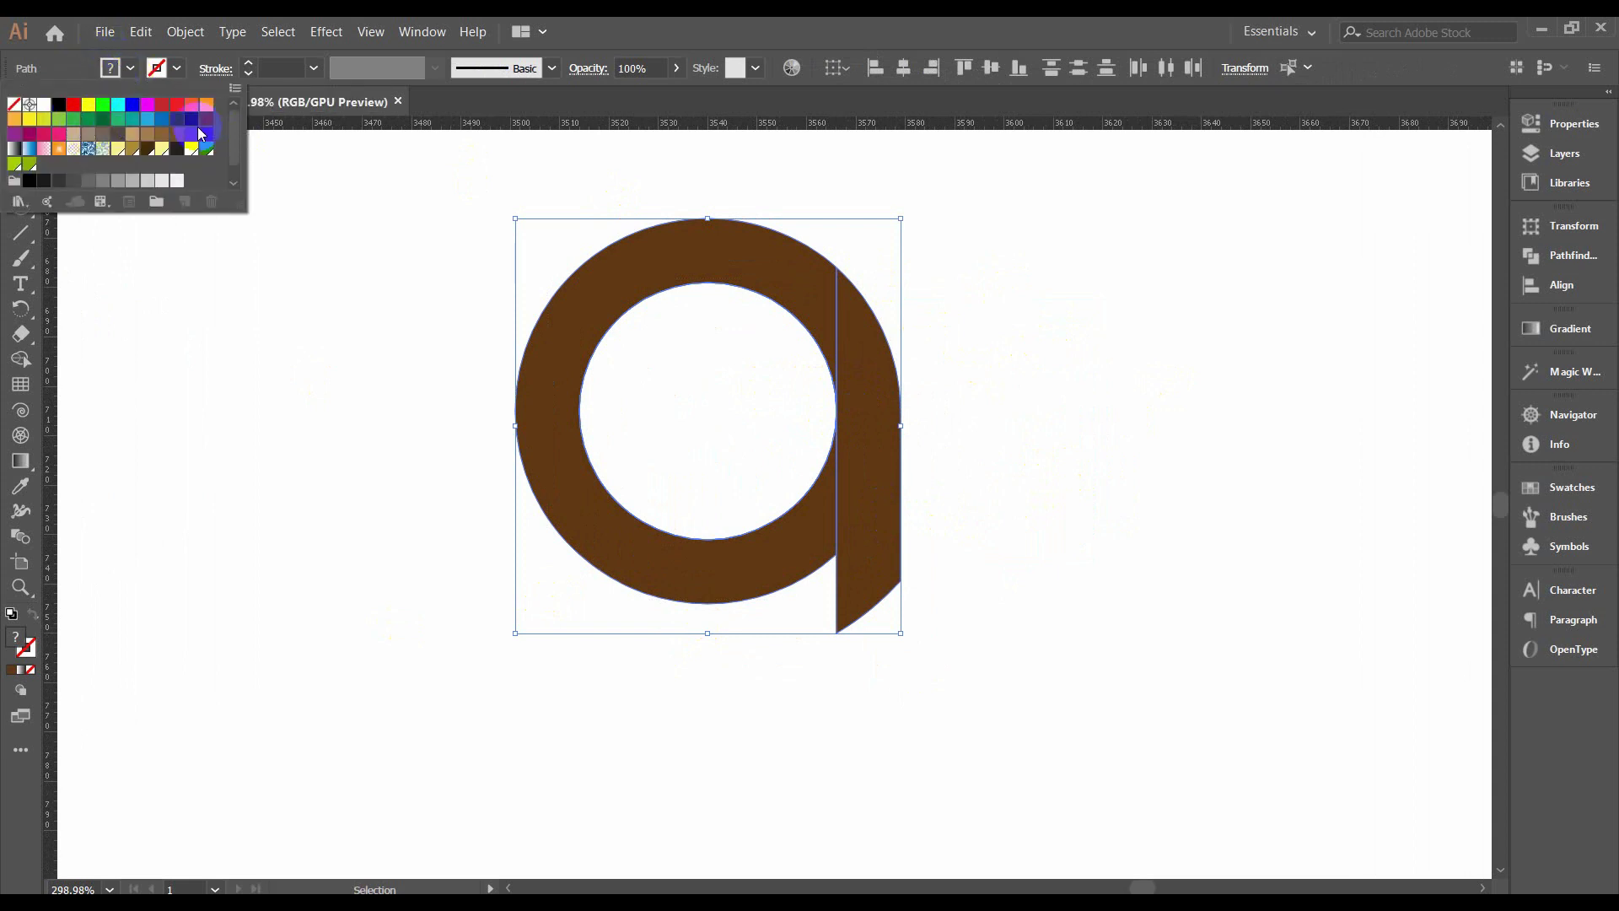
left_click(74, 180)
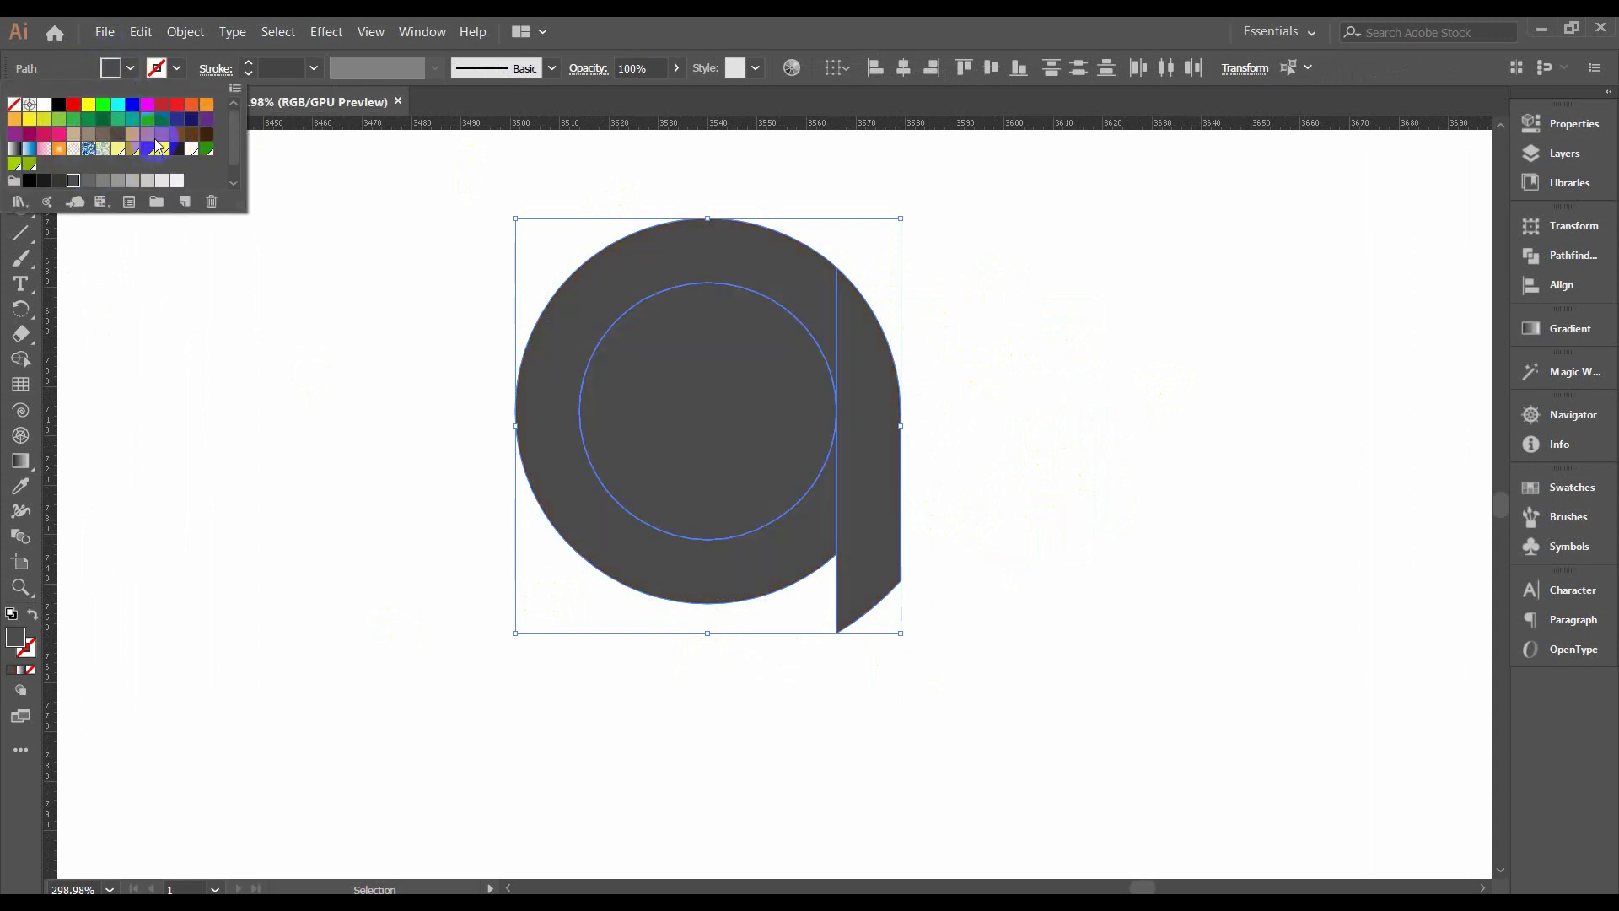
key("Escape")
left_click(421, 282)
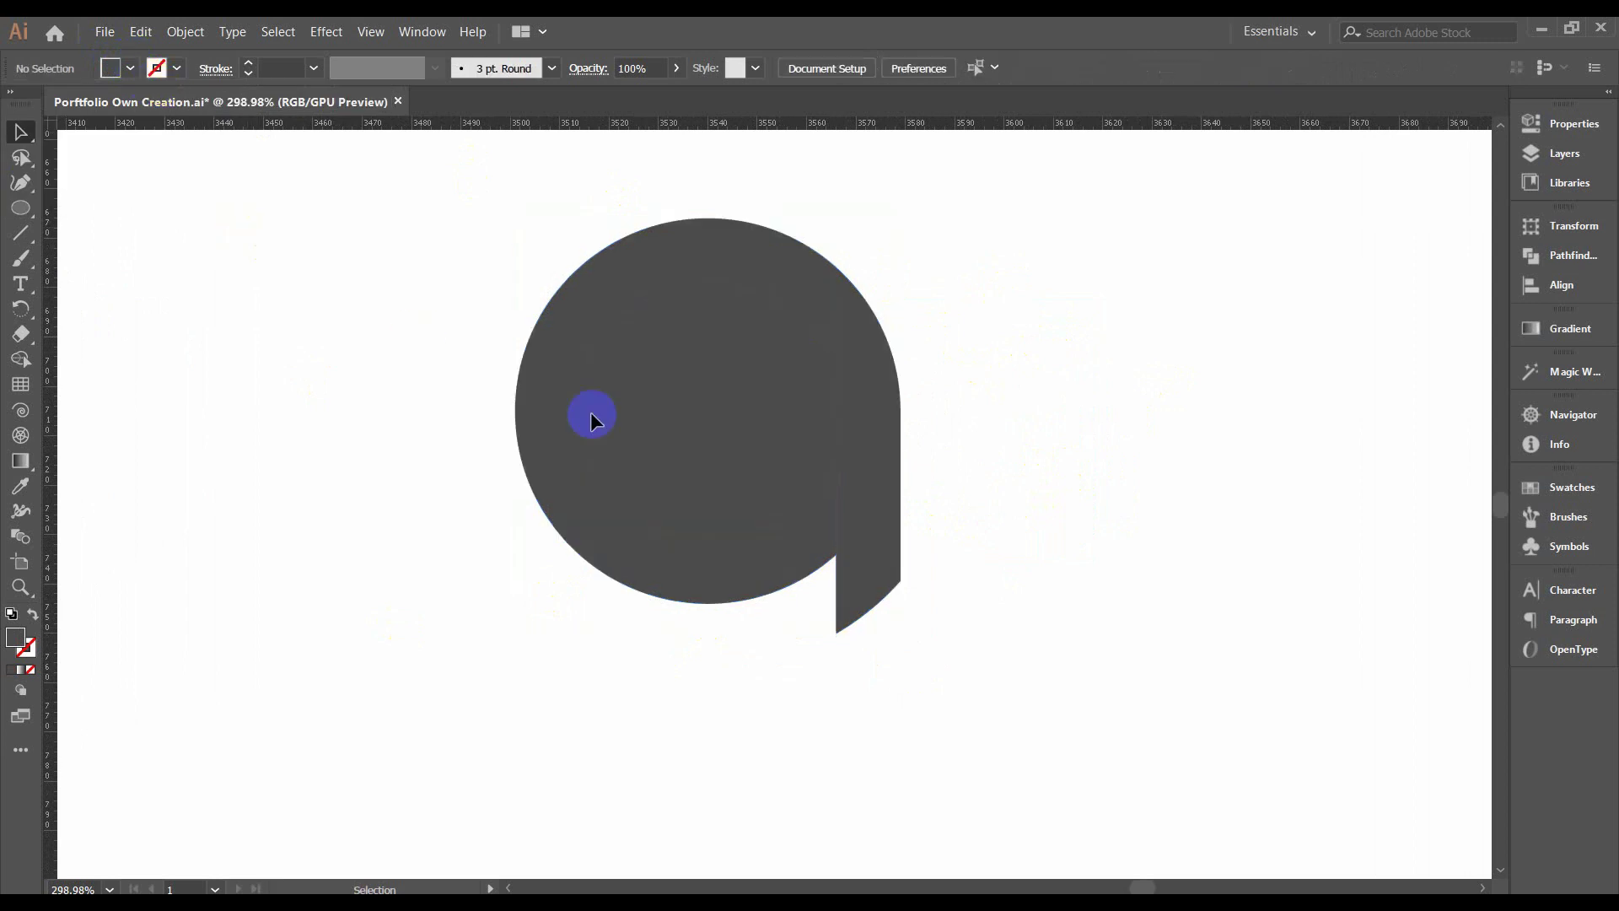
Pull the inner circles out of the 'a' and delete the leftover construction circles.
left_click(684, 388)
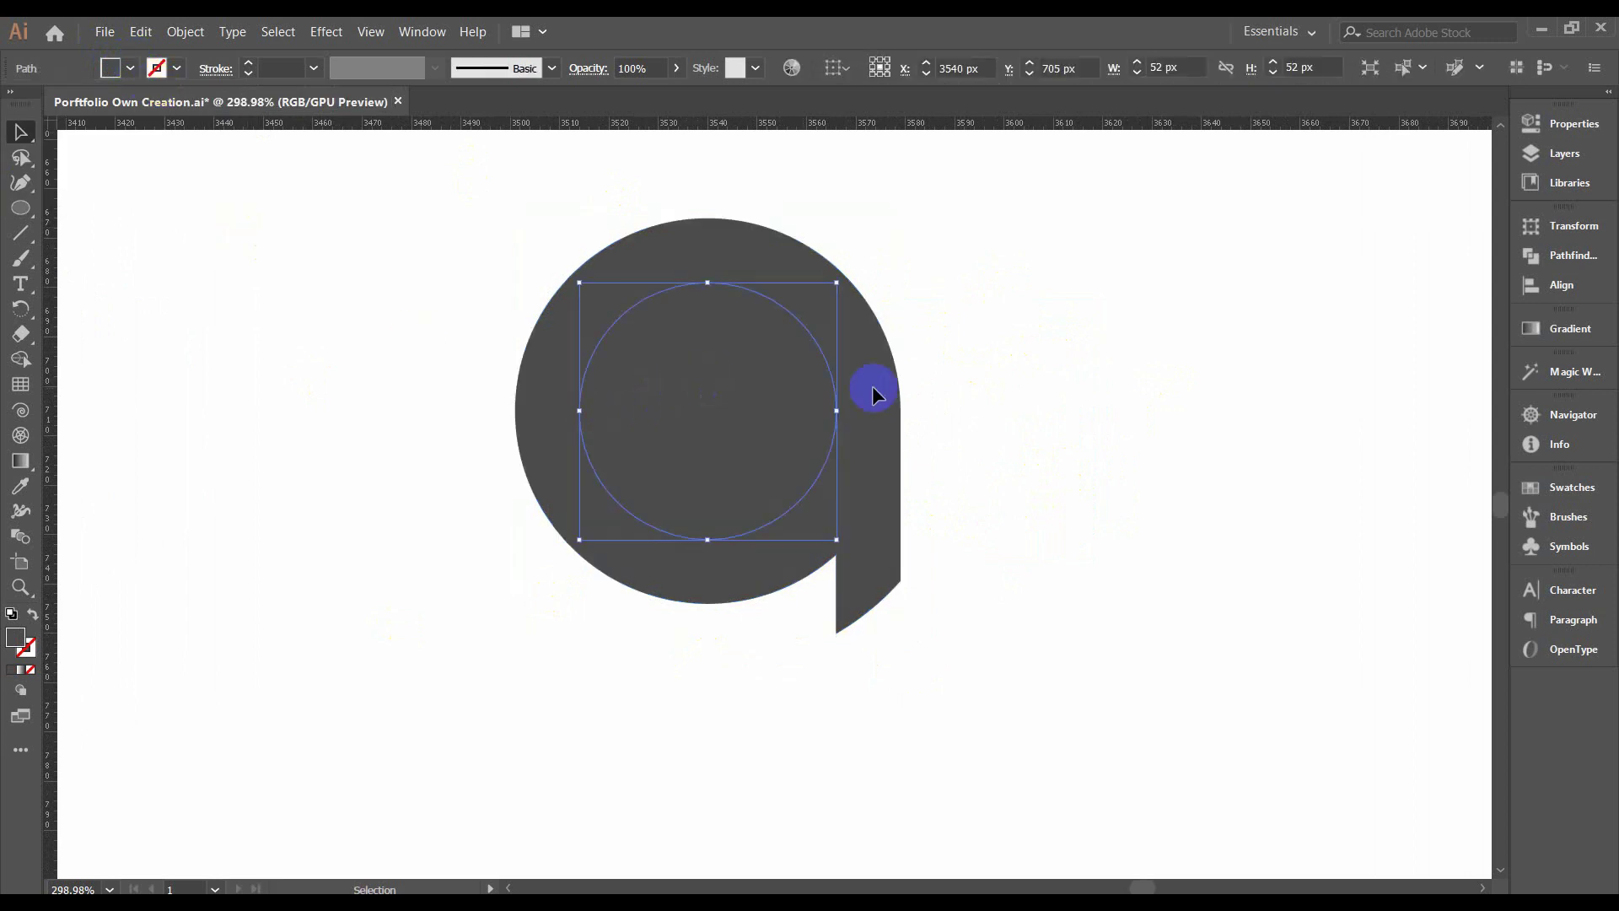
left_click_drag(777, 425, 457, 494)
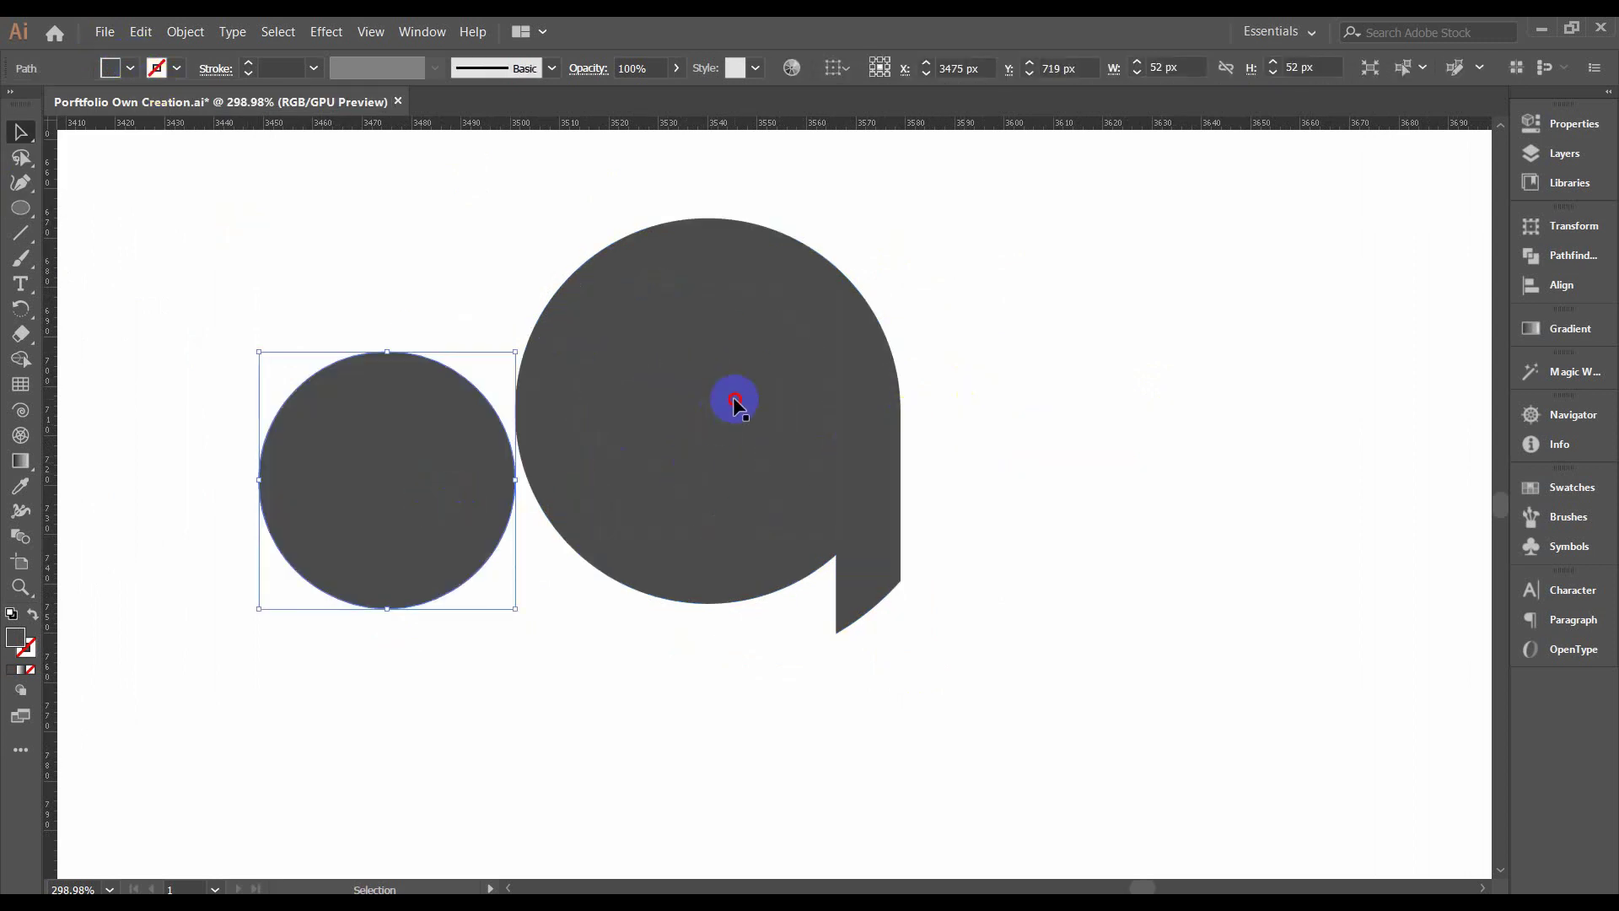
left_click_drag(734, 401, 544, 468)
left_click_drag(782, 406, 547, 487)
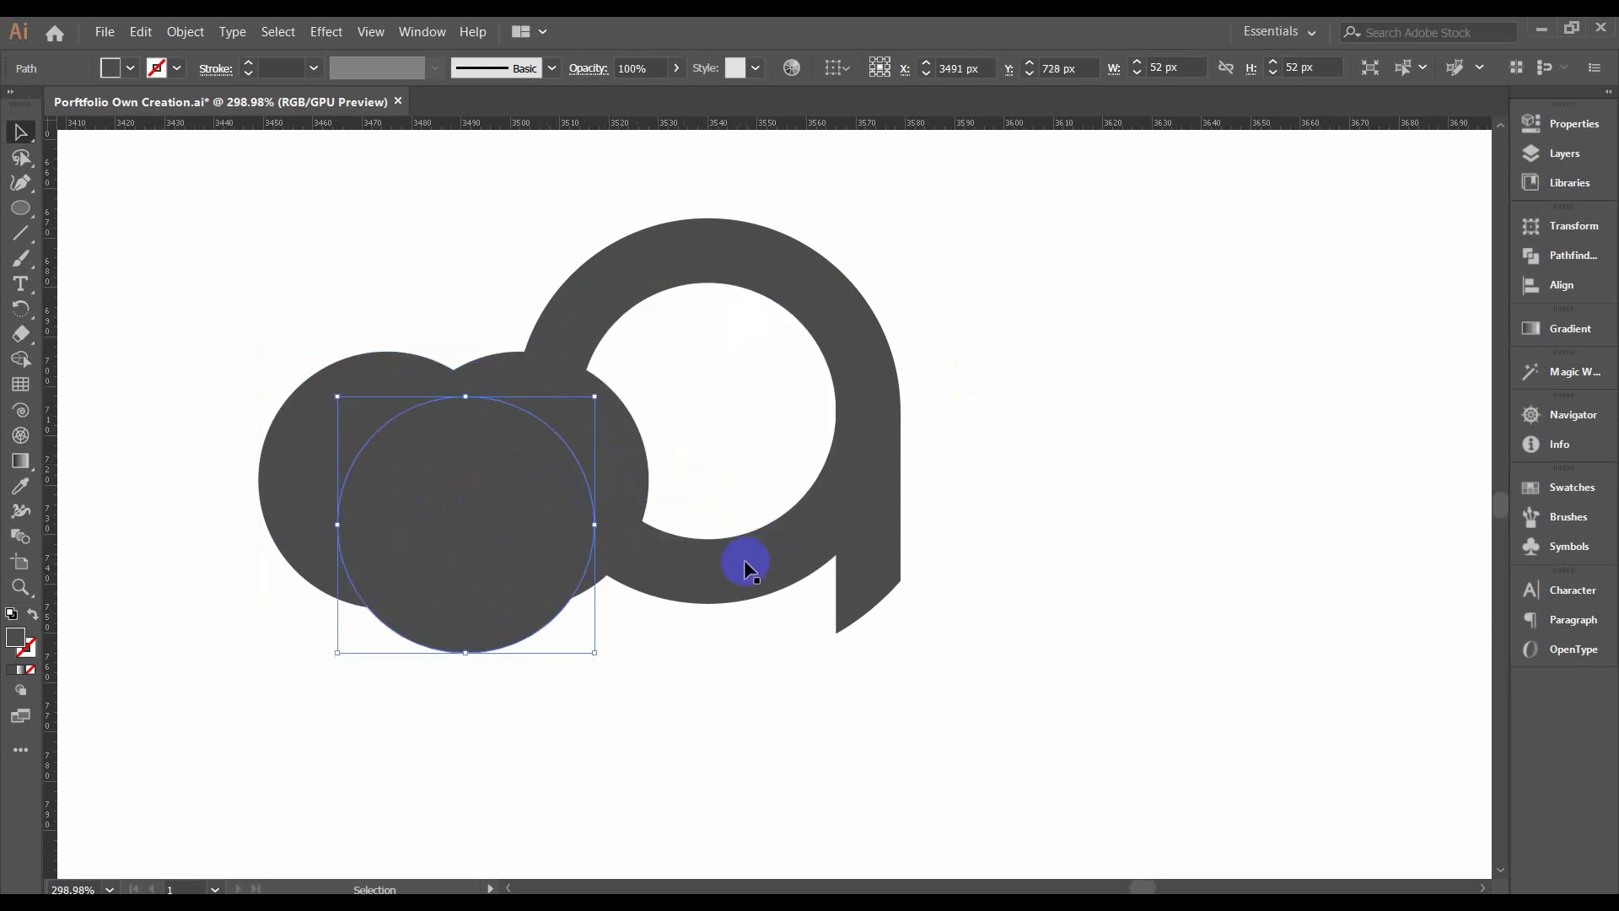
key("ctrl+z")
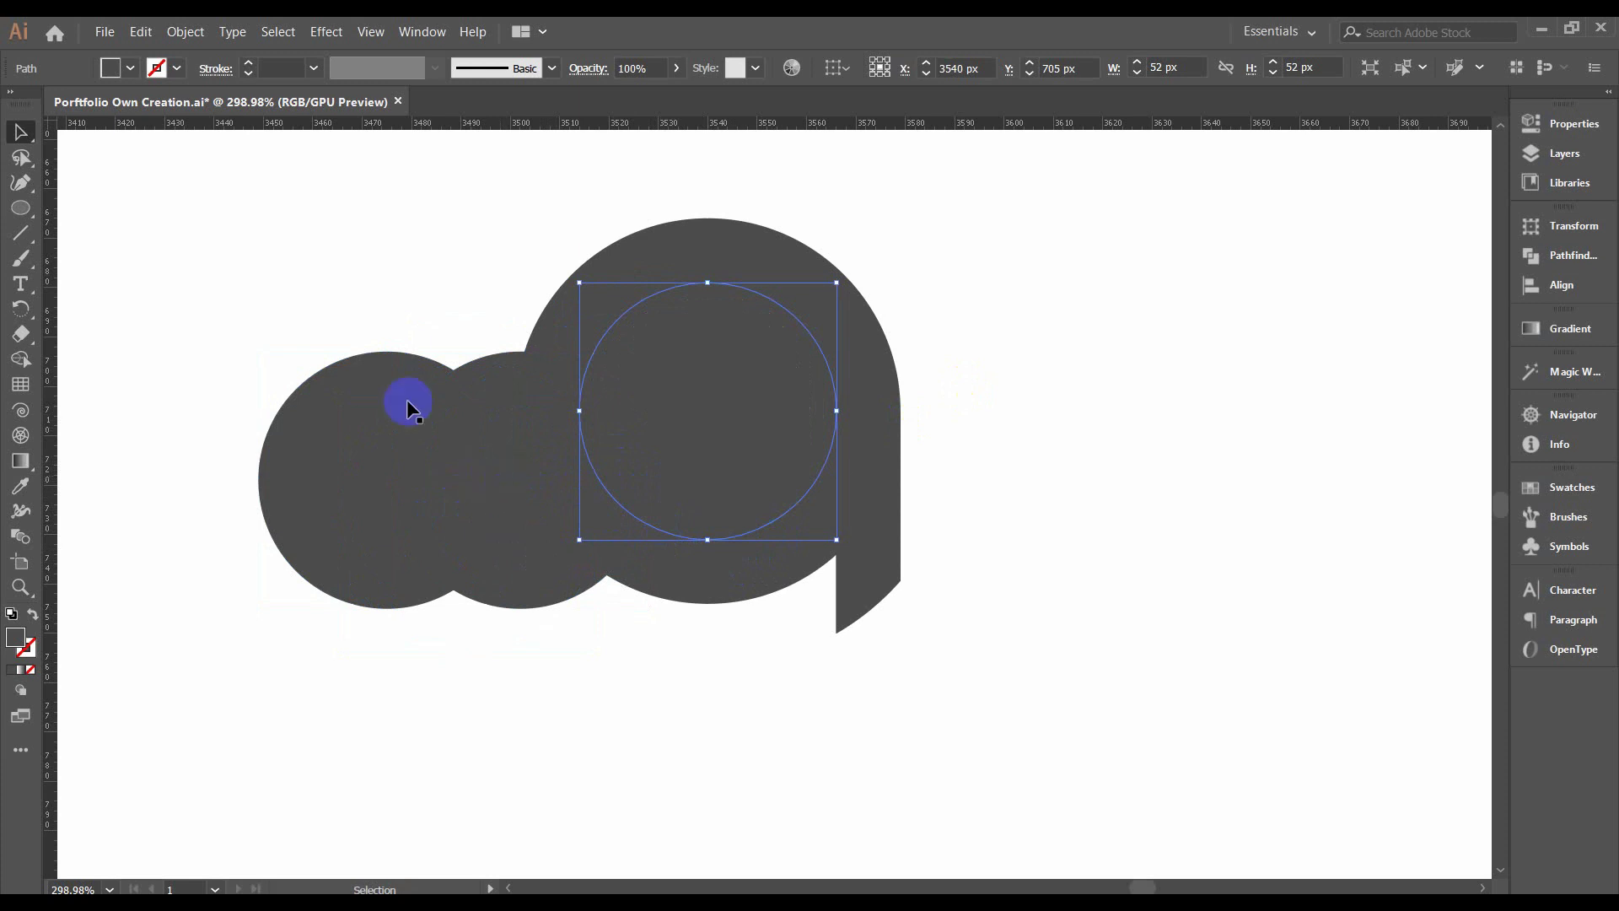
left_click_drag(296, 309, 492, 474)
key("Delete")
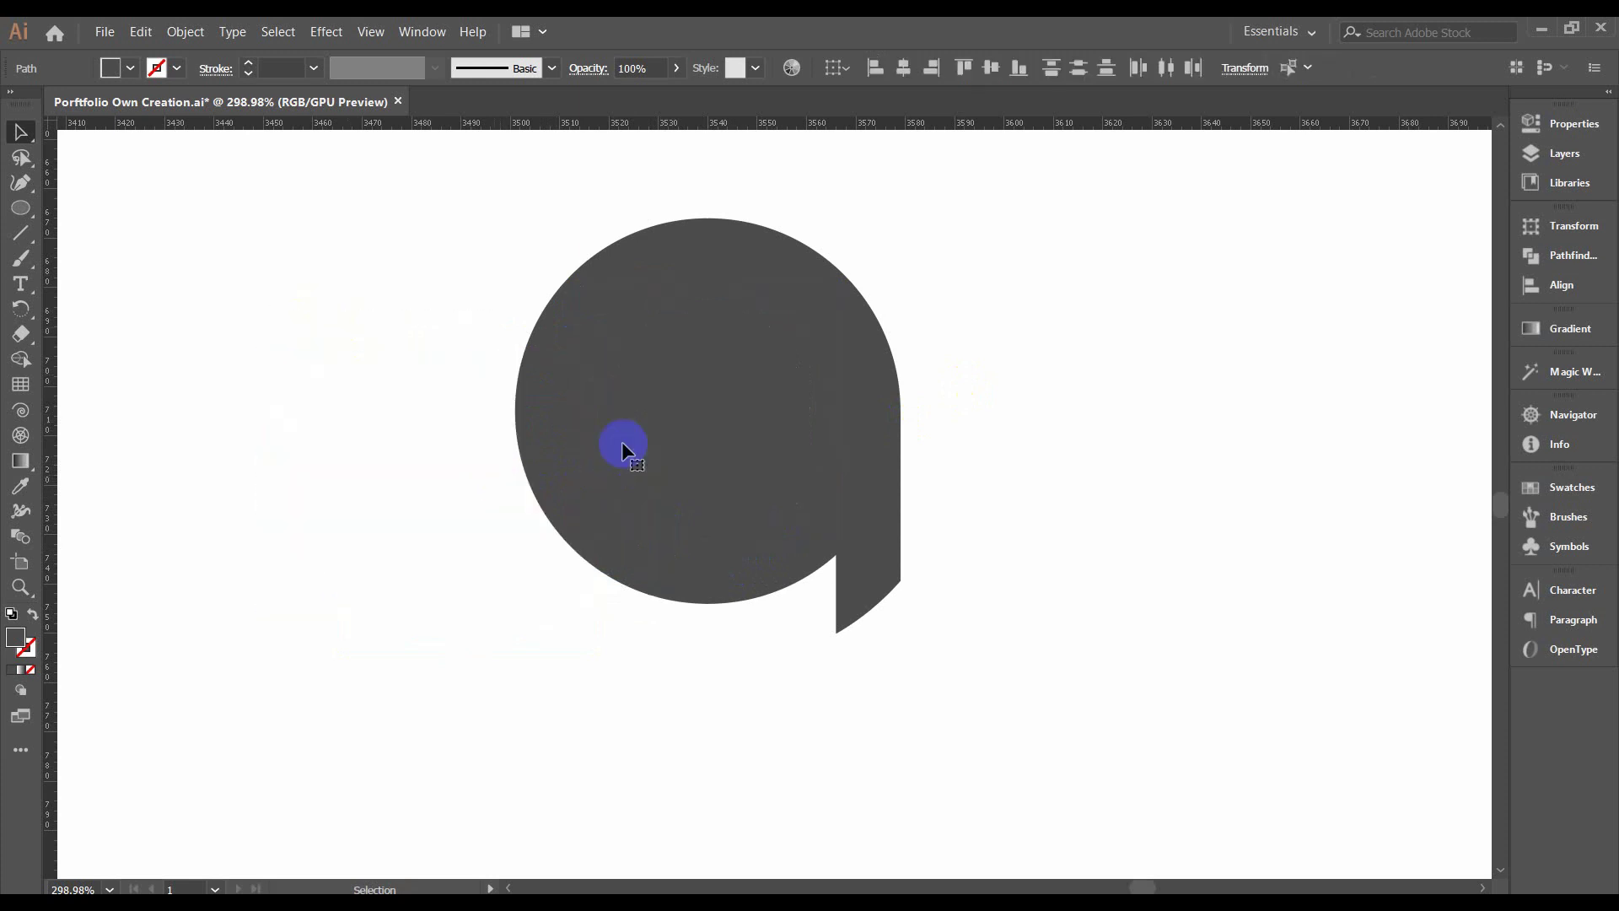
left_click(712, 407)
left_click(1010, 331)
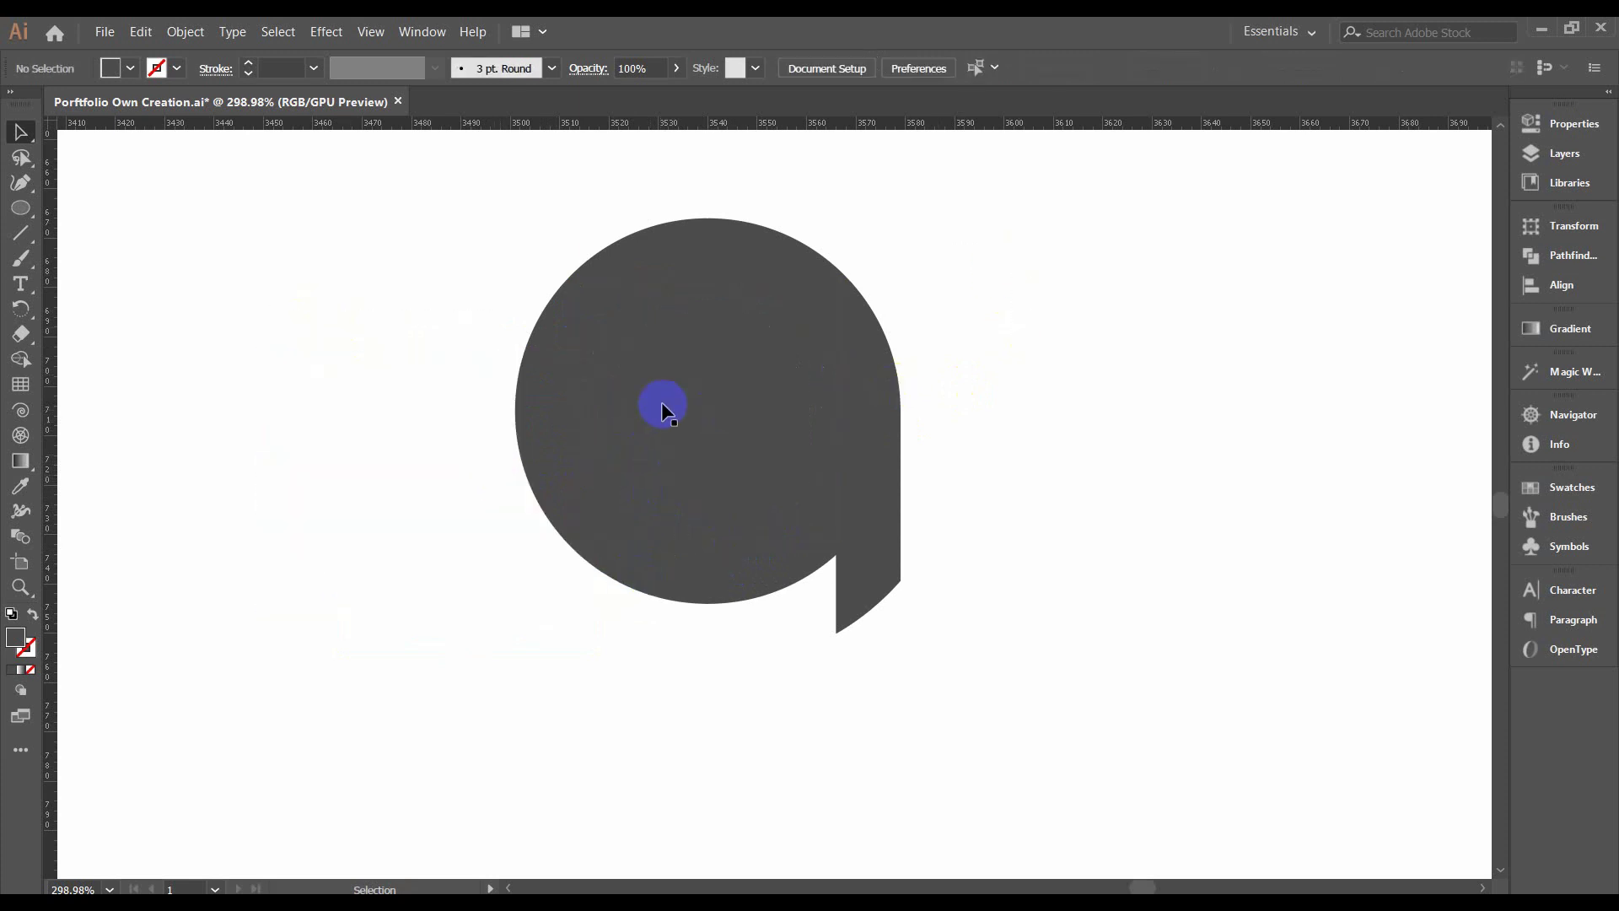
Duplicate the 'a' to the right and move the inner circle into the left 'a'.
mouse_move(764, 422)
left_mouse_down()
mouse_move(946, 395)
mouse_move(1108, 422)
left_mouse_up()
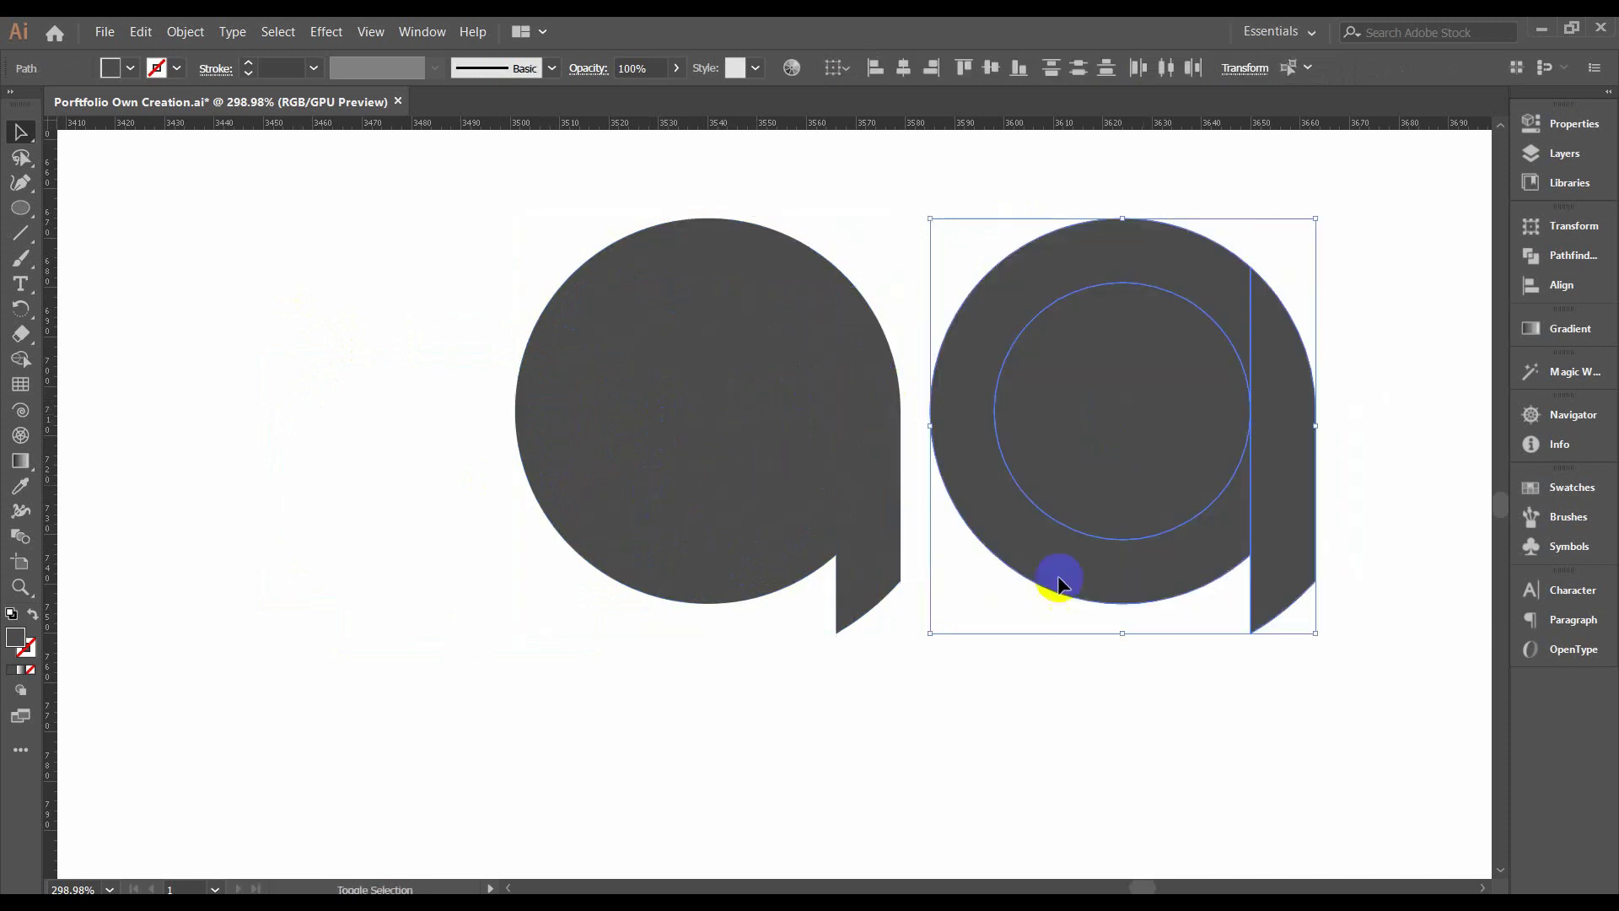
left_click_drag(984, 567, 768, 598)
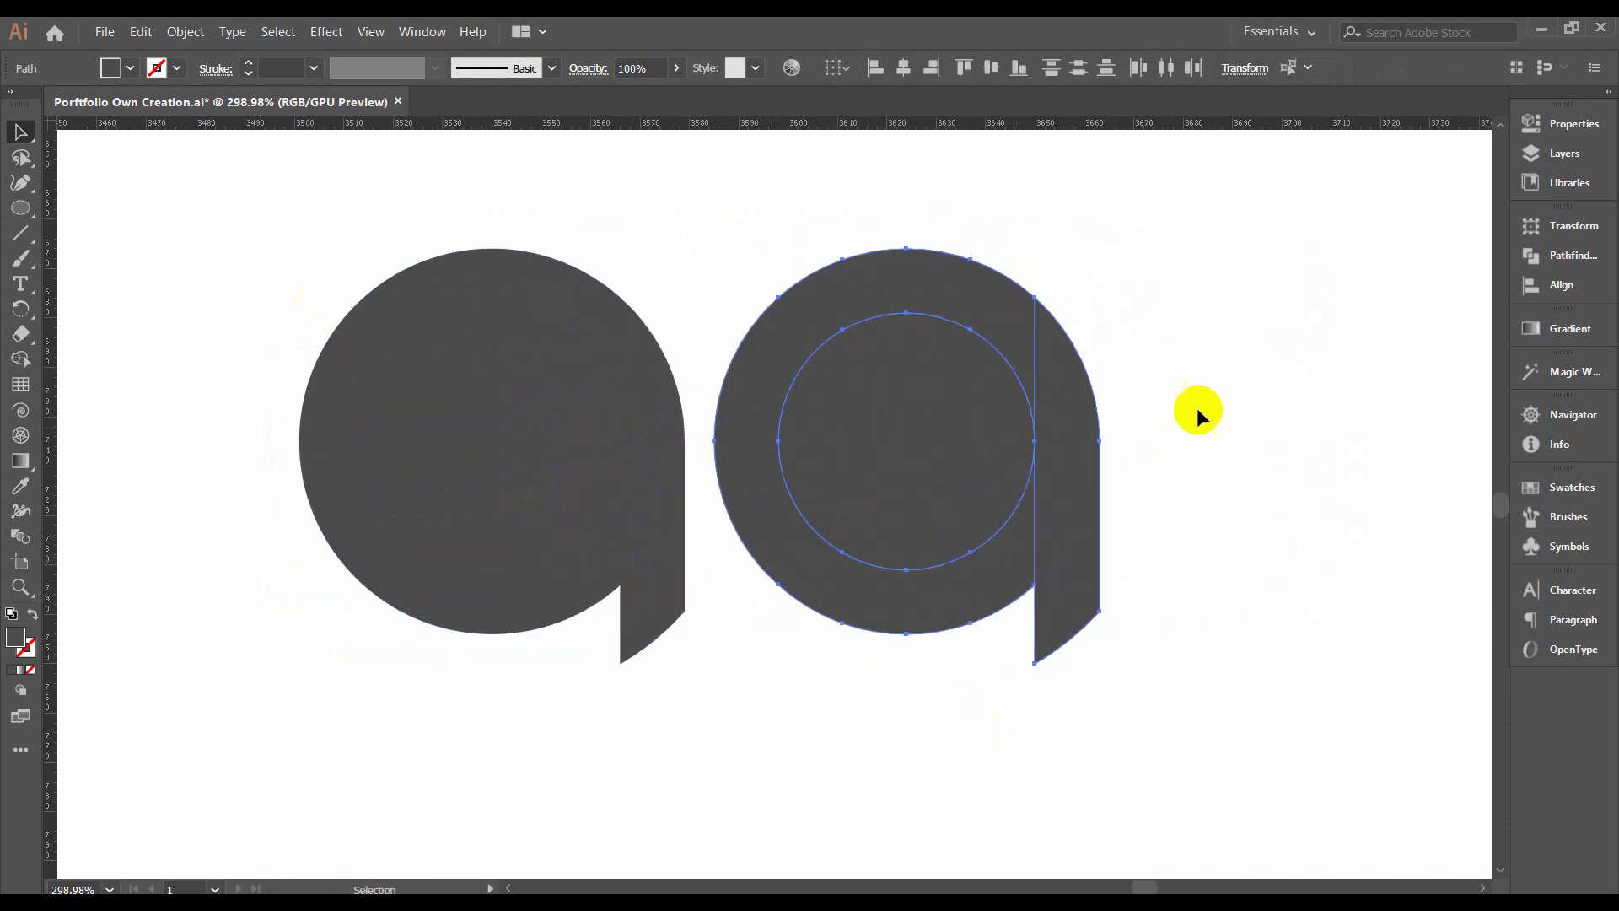
left_click(1216, 391)
left_click_drag(983, 441, 570, 447)
left_click(1194, 357)
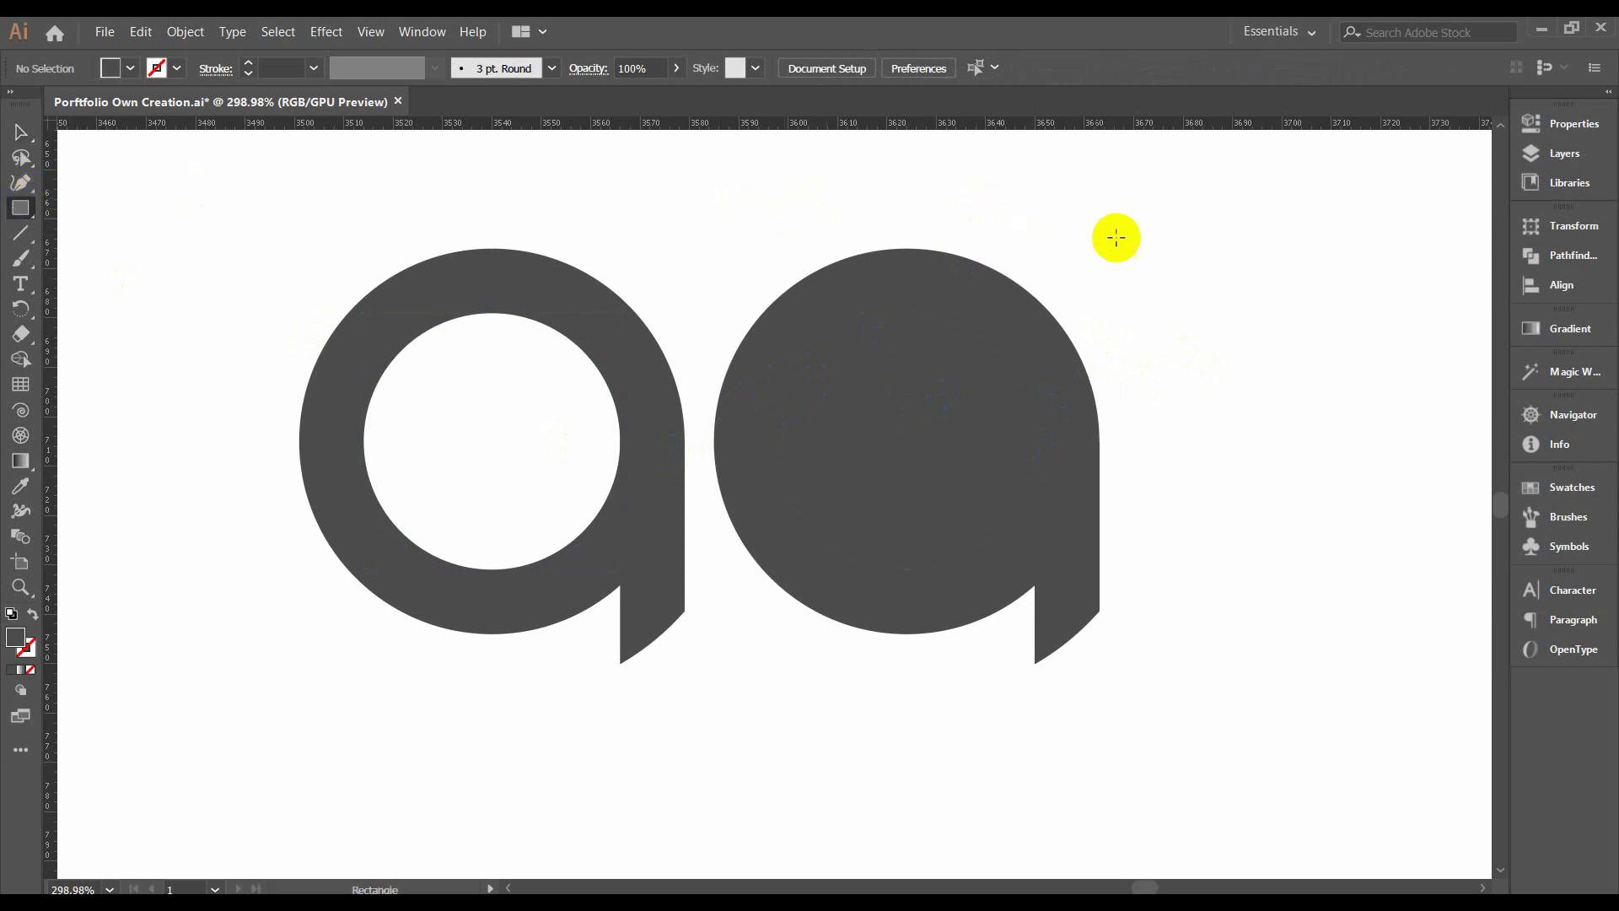
Draw a 9 × 27 px dark rectangle right of the letters and copy it directly below.
left_click_drag(1232, 205, 1276, 336)
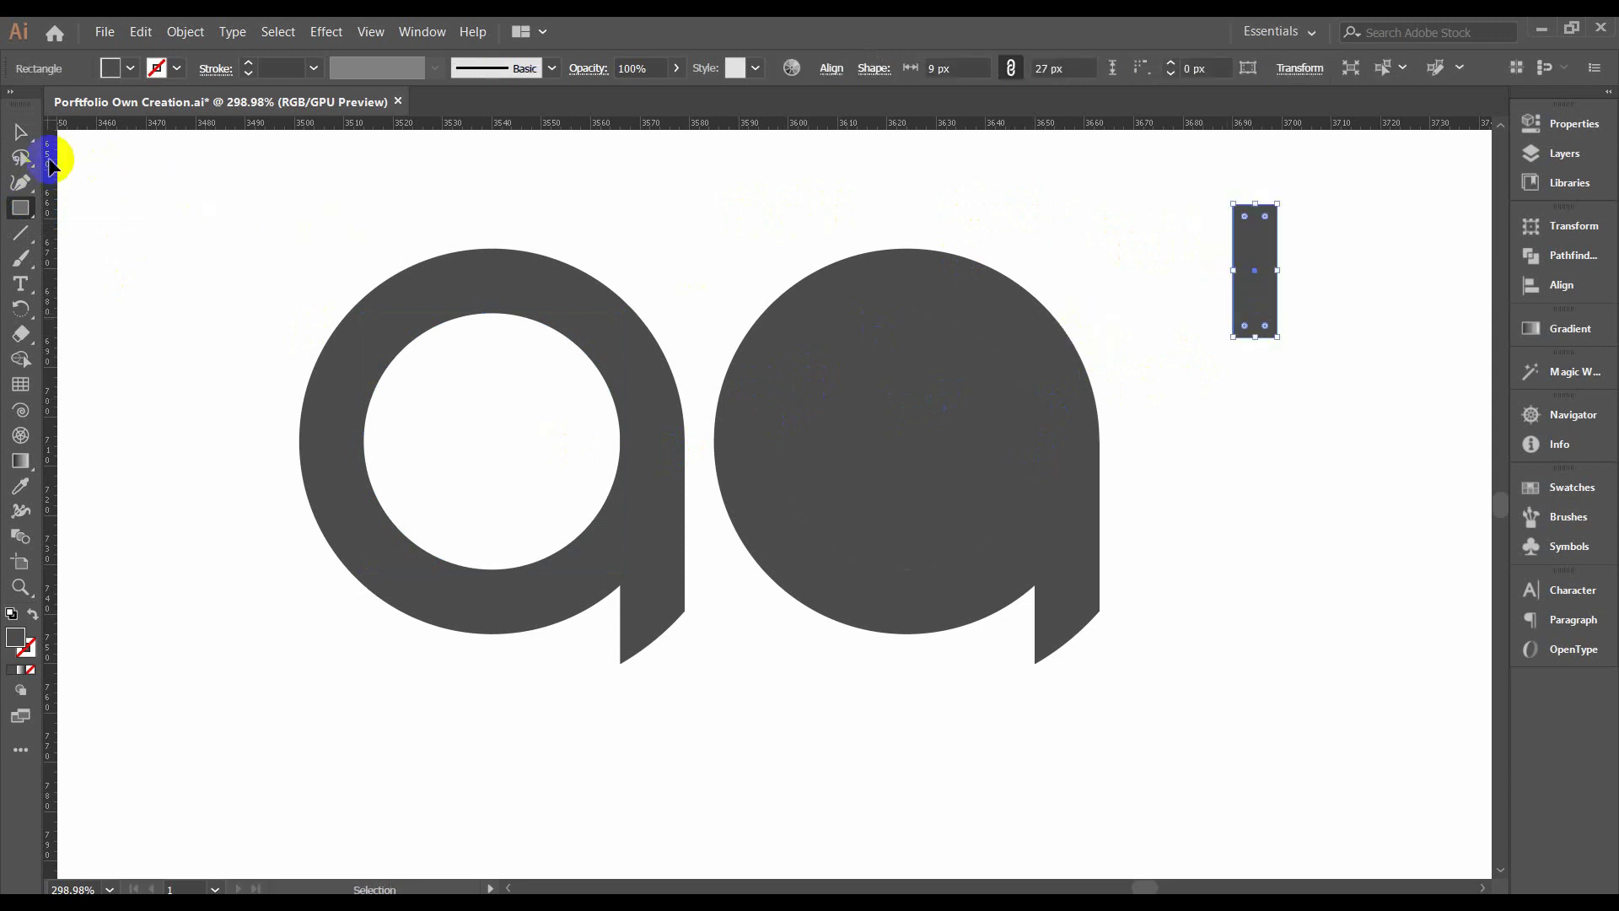
left_click(20, 132)
left_click(1256, 313)
left_click_drag(1256, 316, 1273, 440)
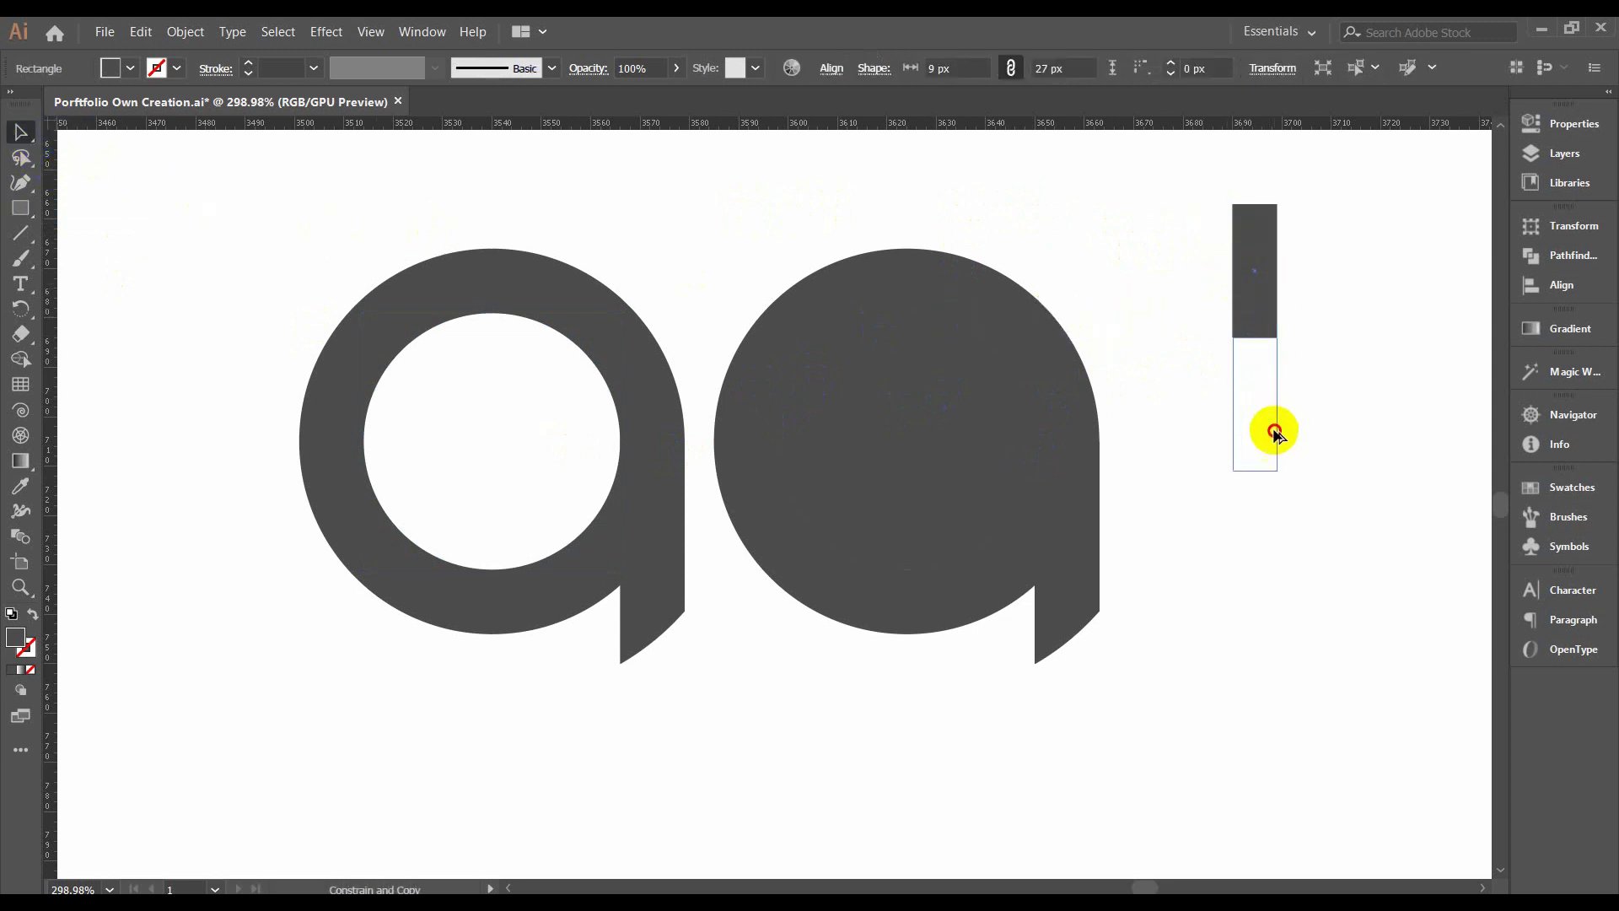
left_click(1336, 349)
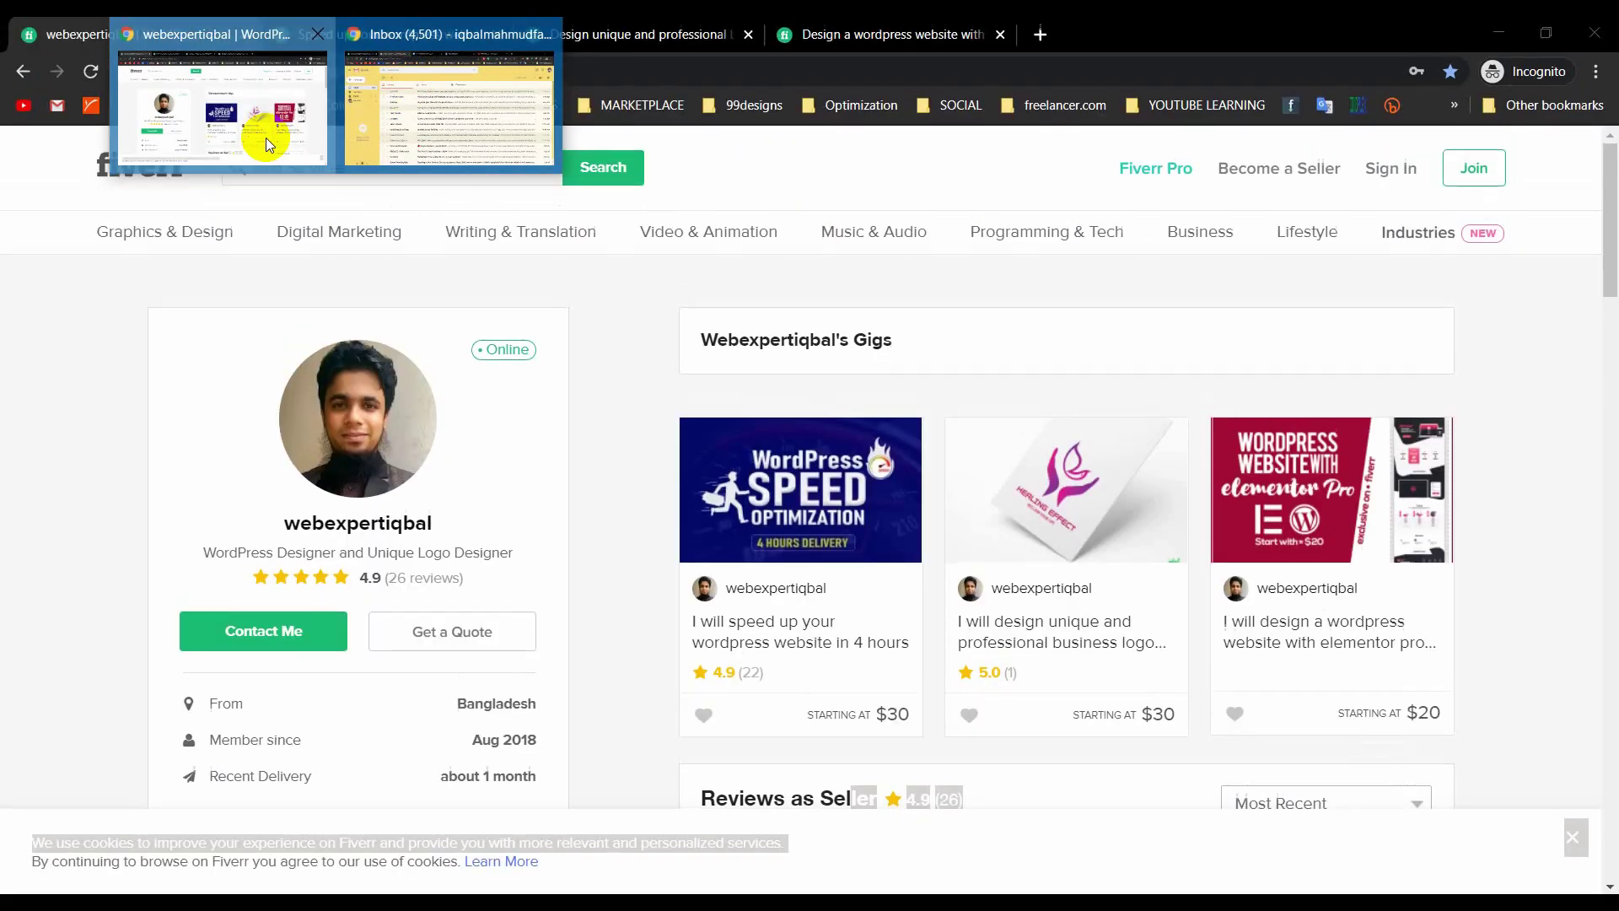
Open Adobe Color's Explore page from the Color CC bookmark in a new Chrome tab.
left_click(266, 138)
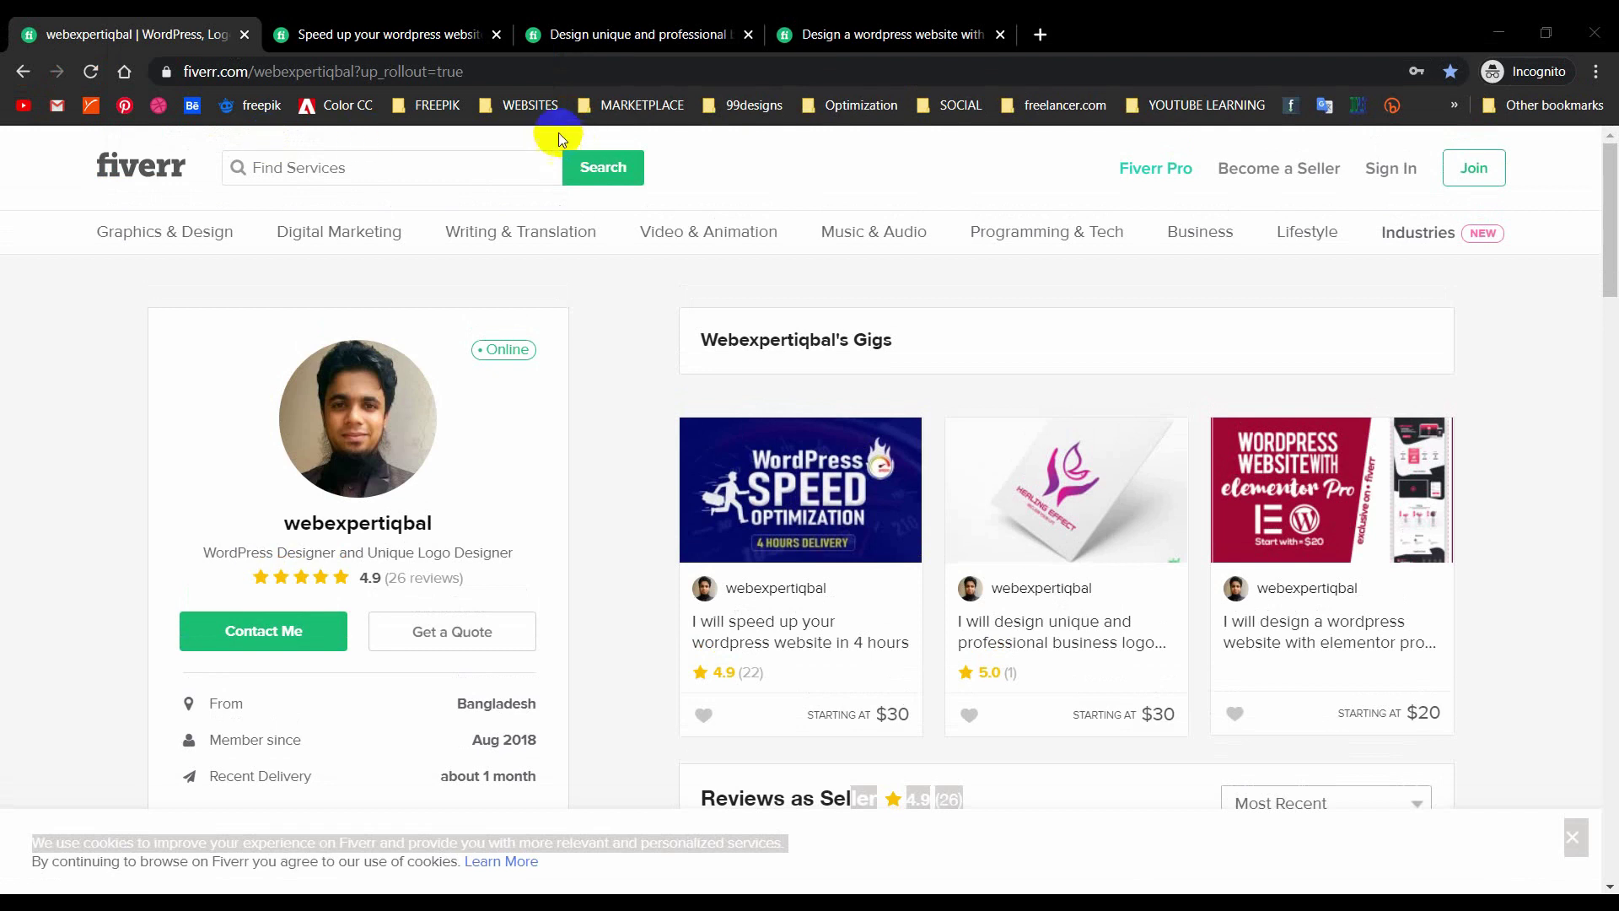
left_click(1040, 34)
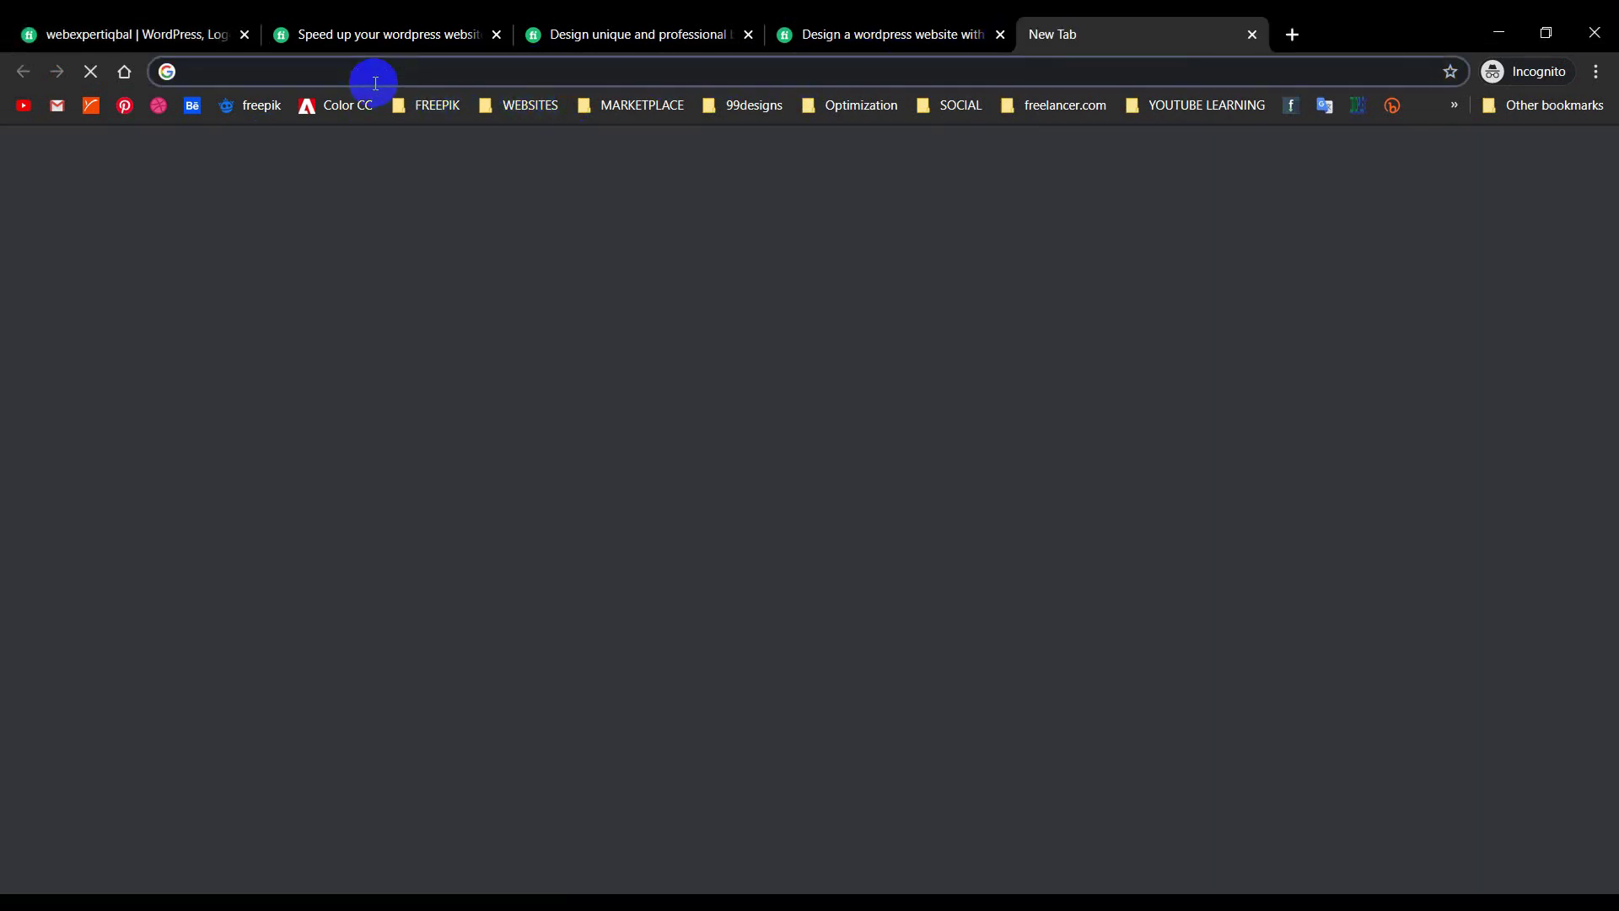
left_click(314, 114)
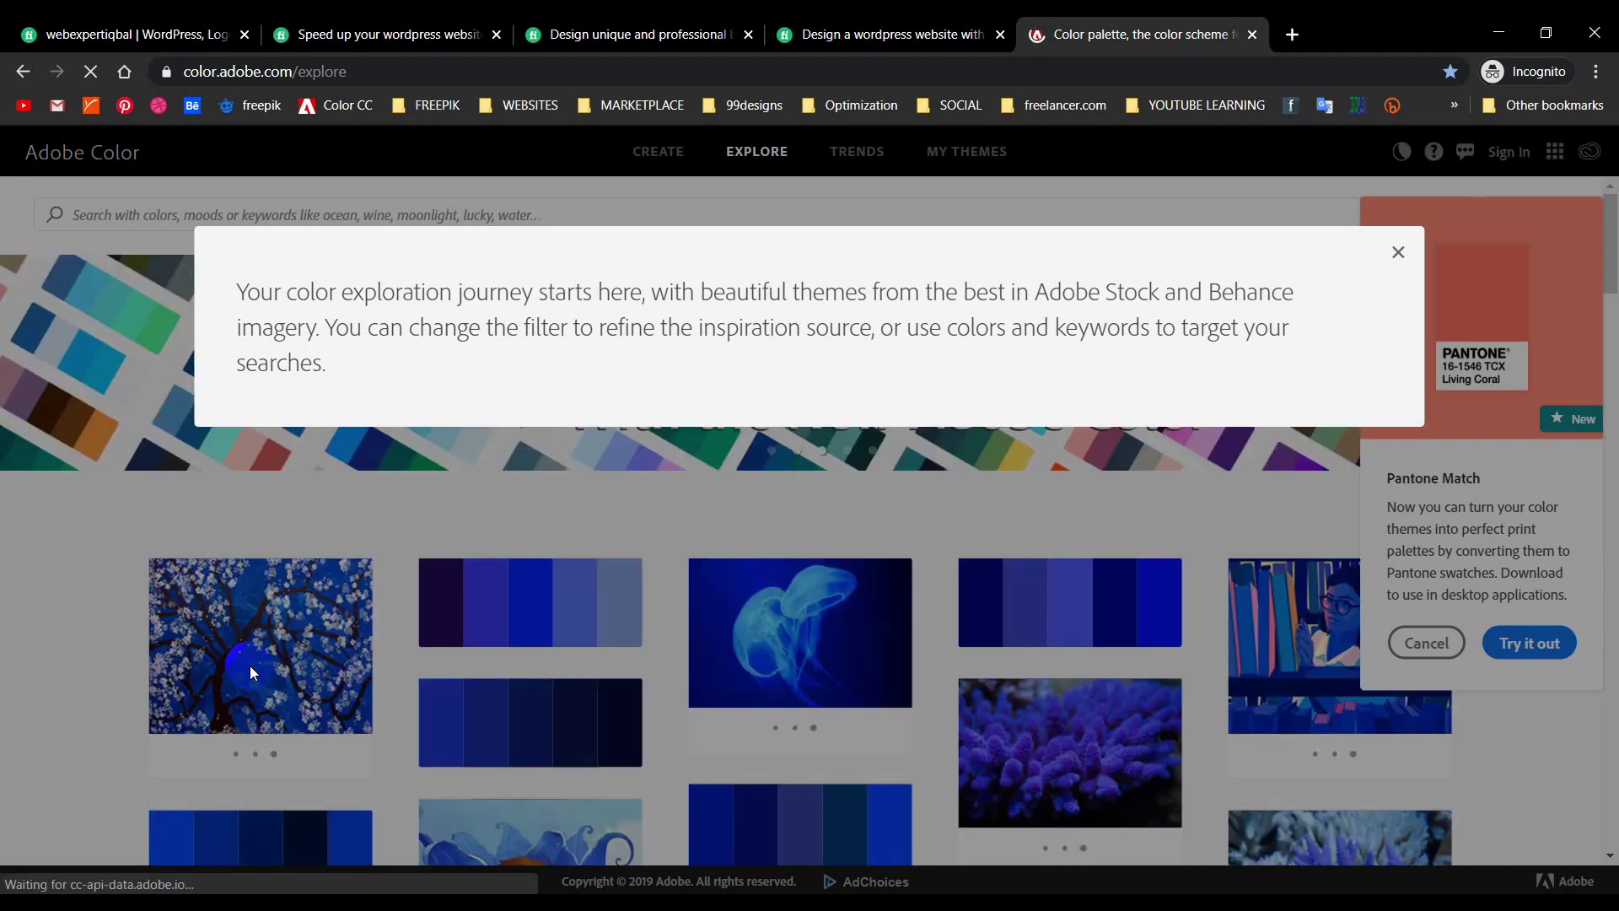
Search Adobe Color for 'logo' themes and scroll through the resulting palettes.
left_click(1398, 250)
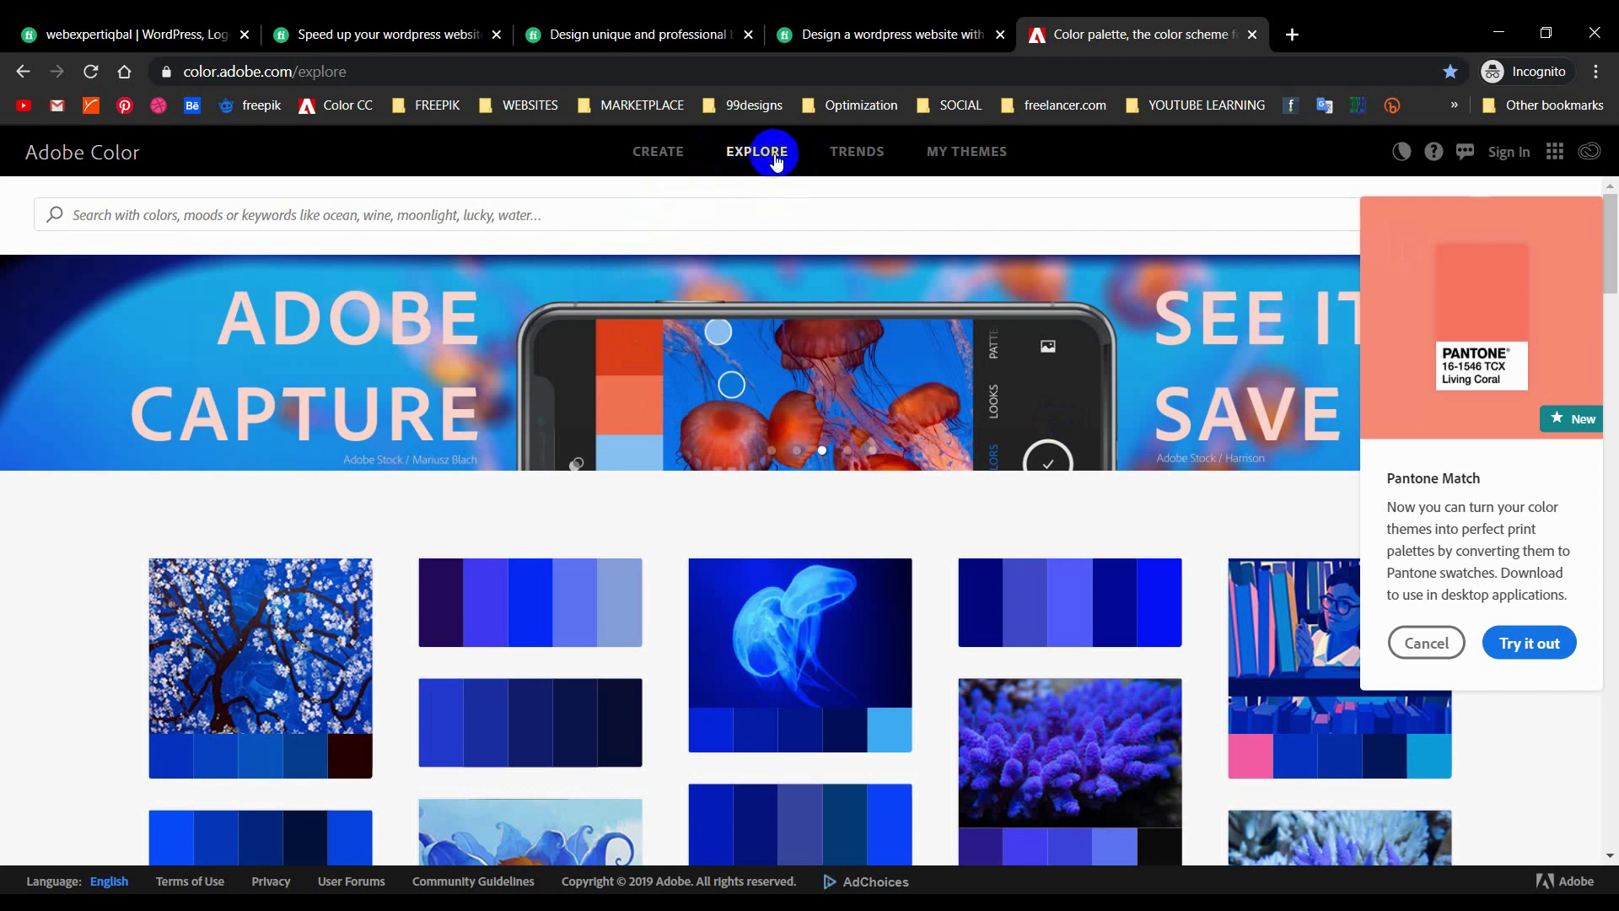
left_click(494, 206)
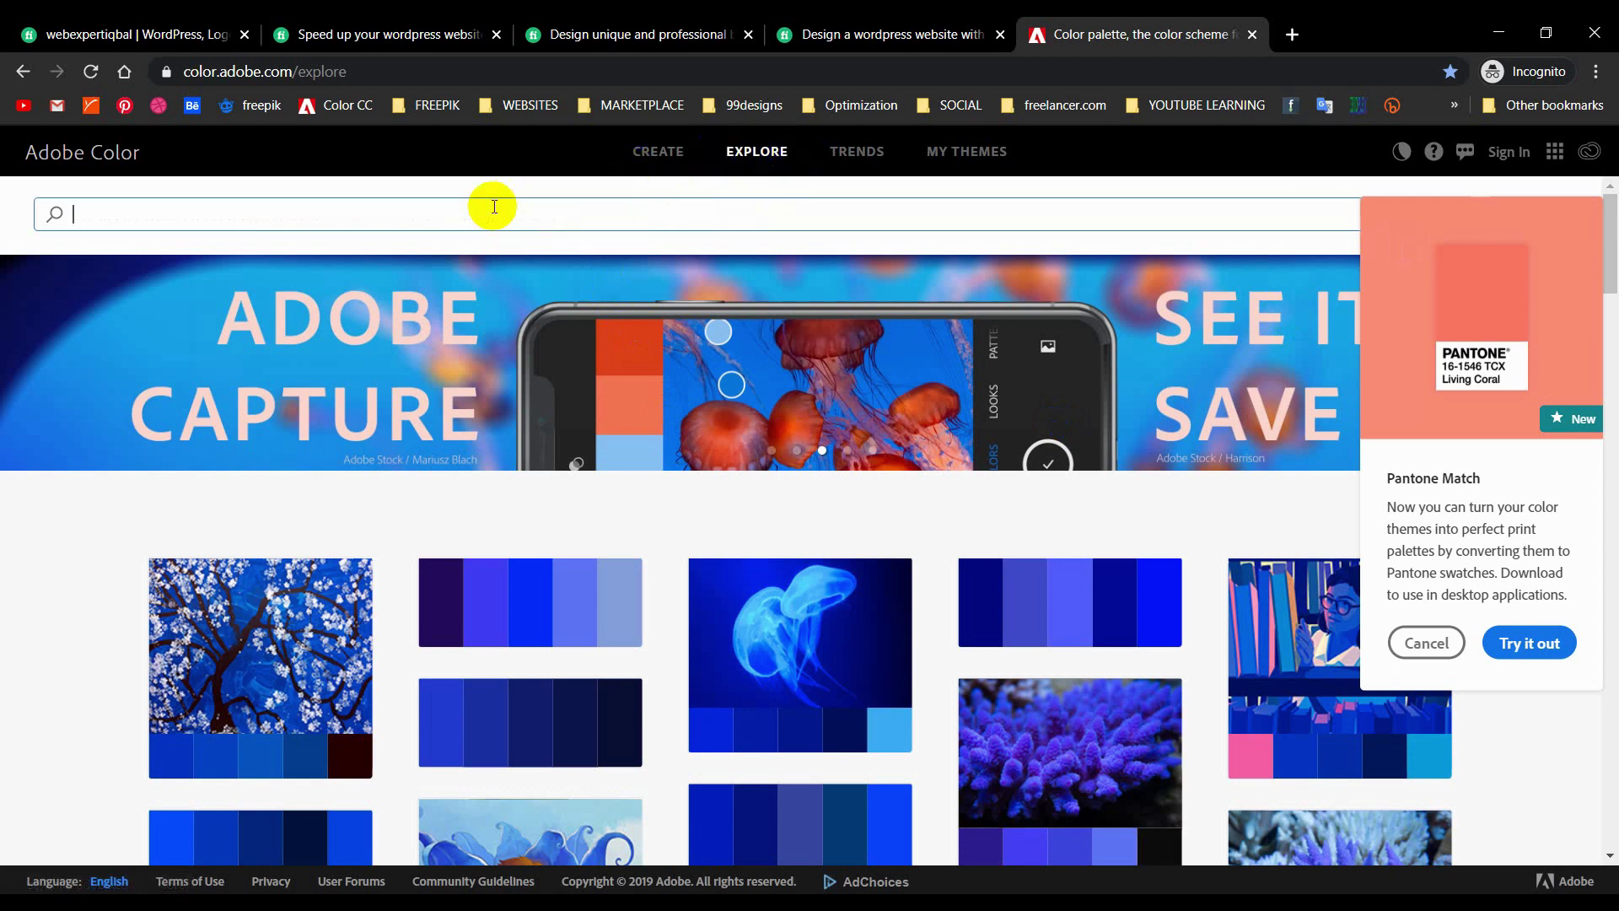
type("ত")
key("BackSpace")
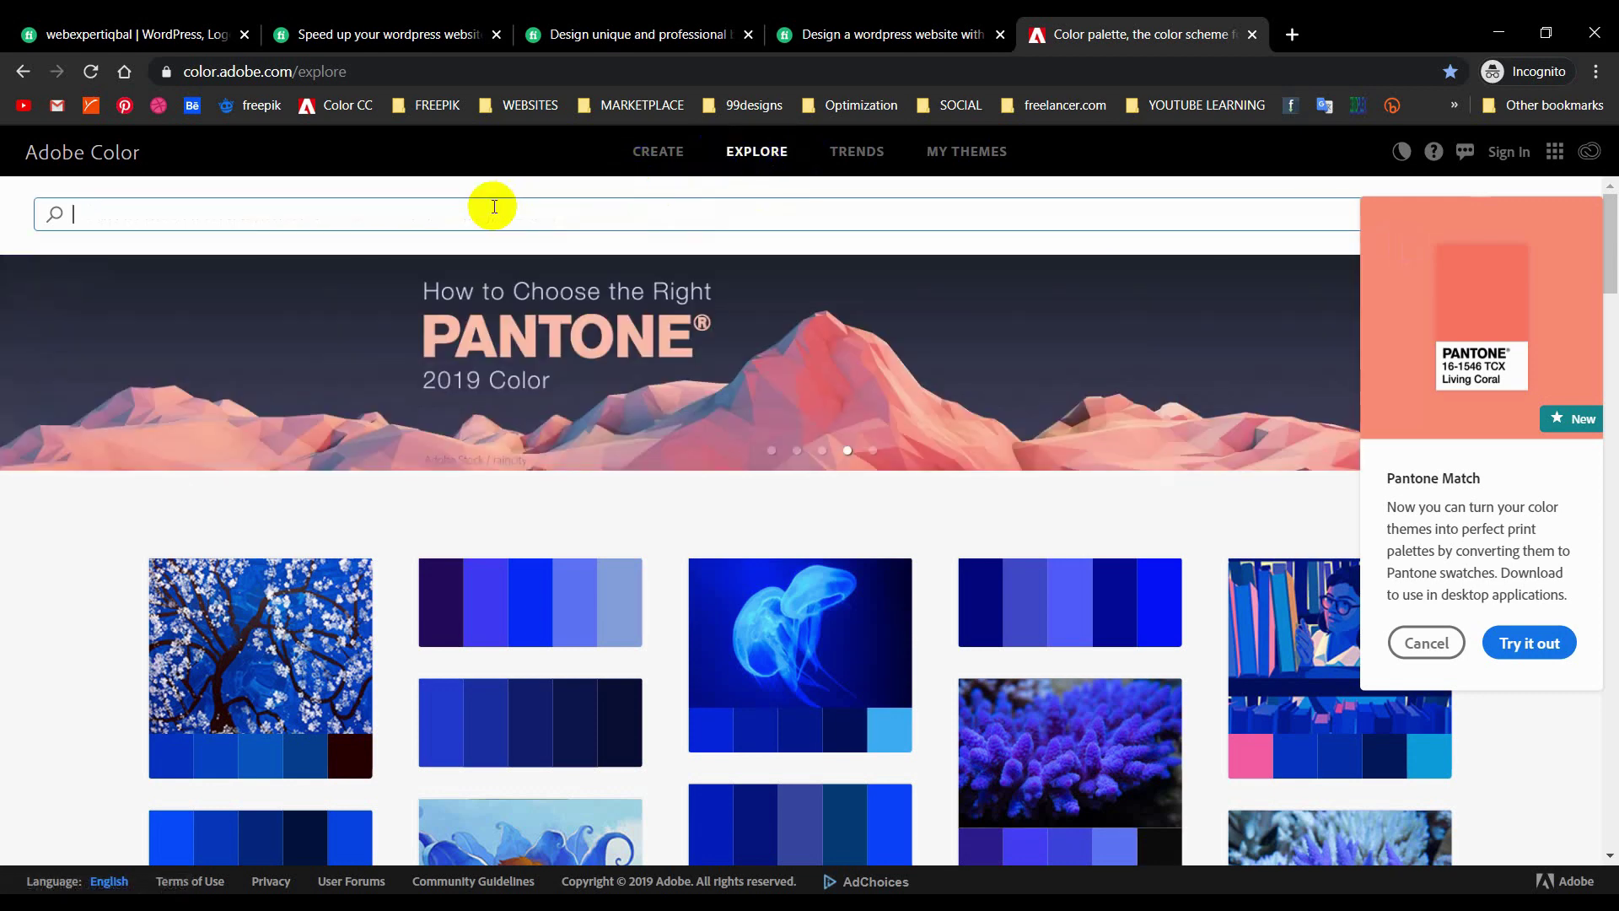
key("super+space")
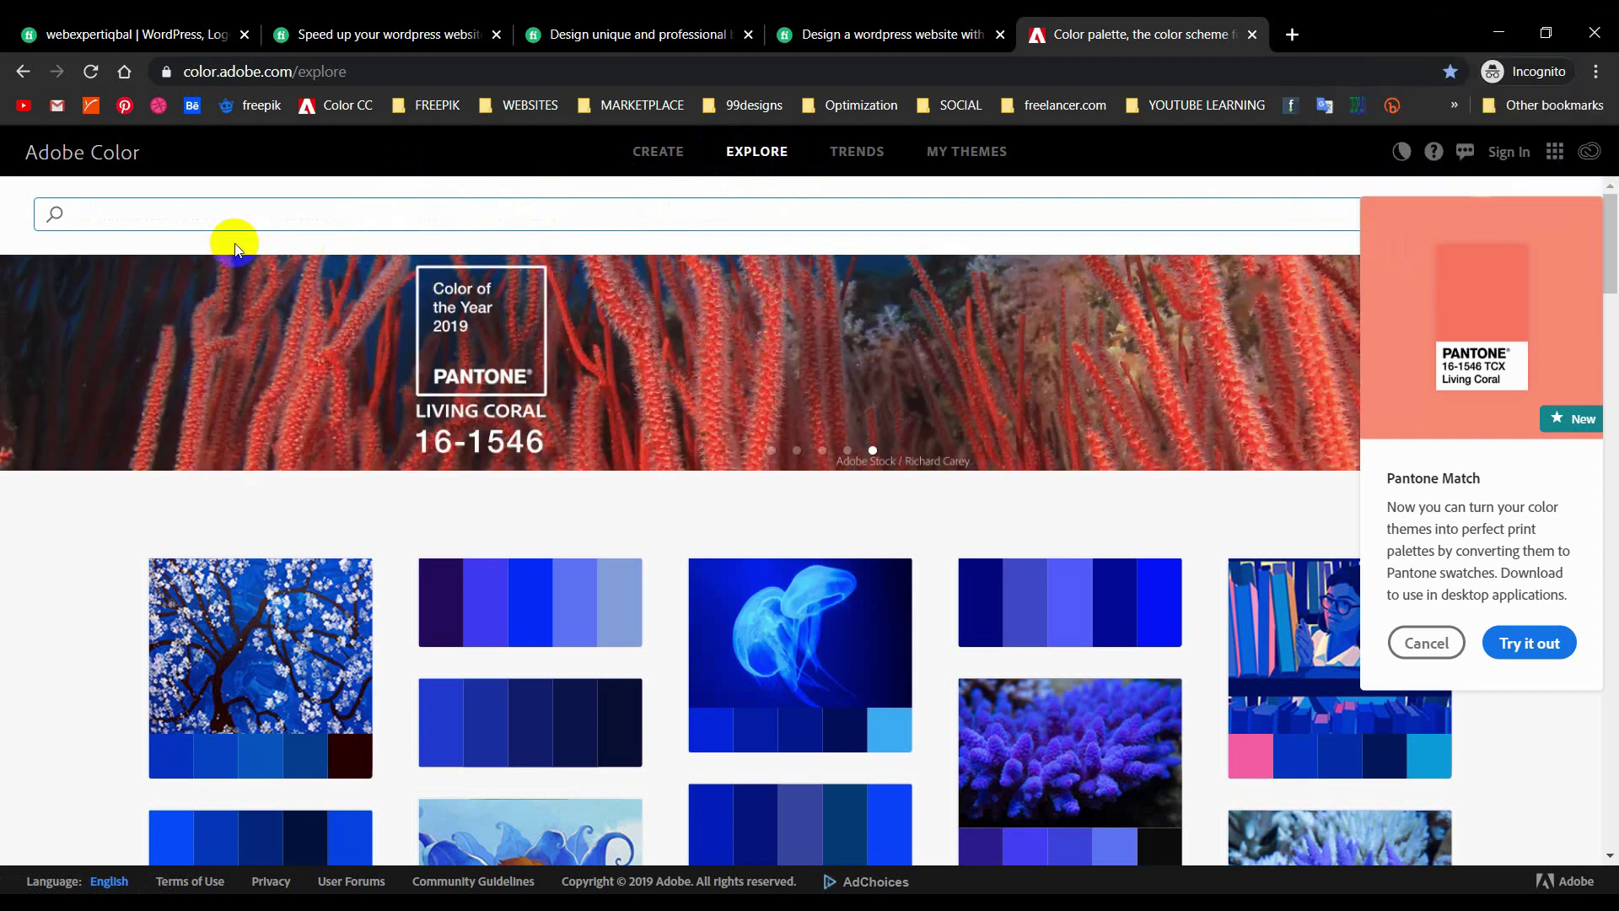
type("l")
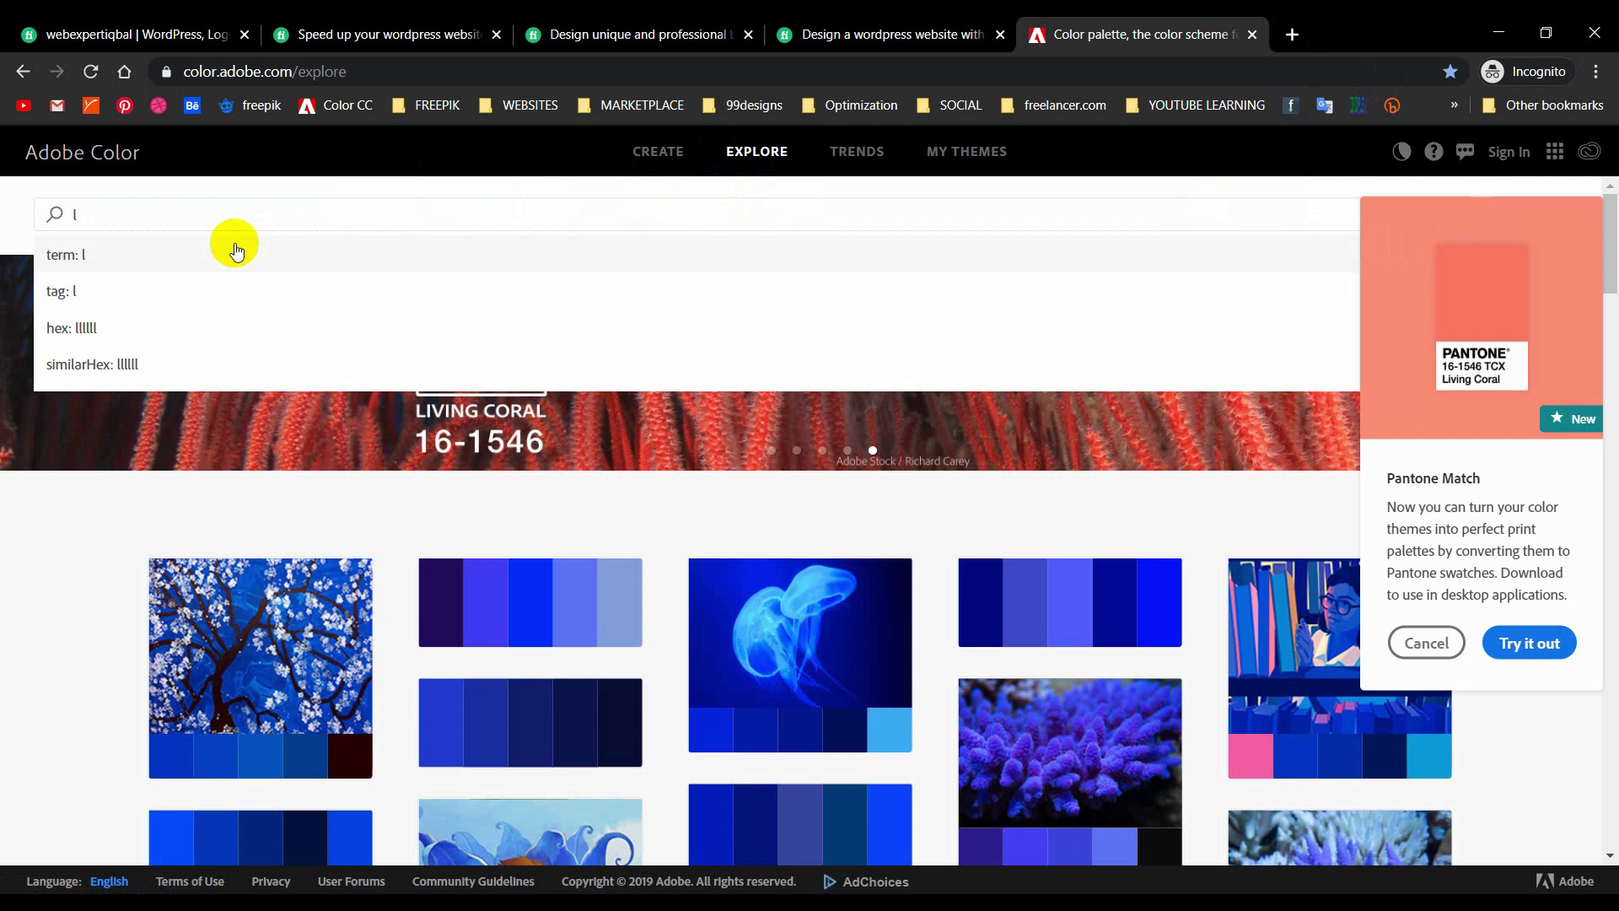
left_click(151, 215)
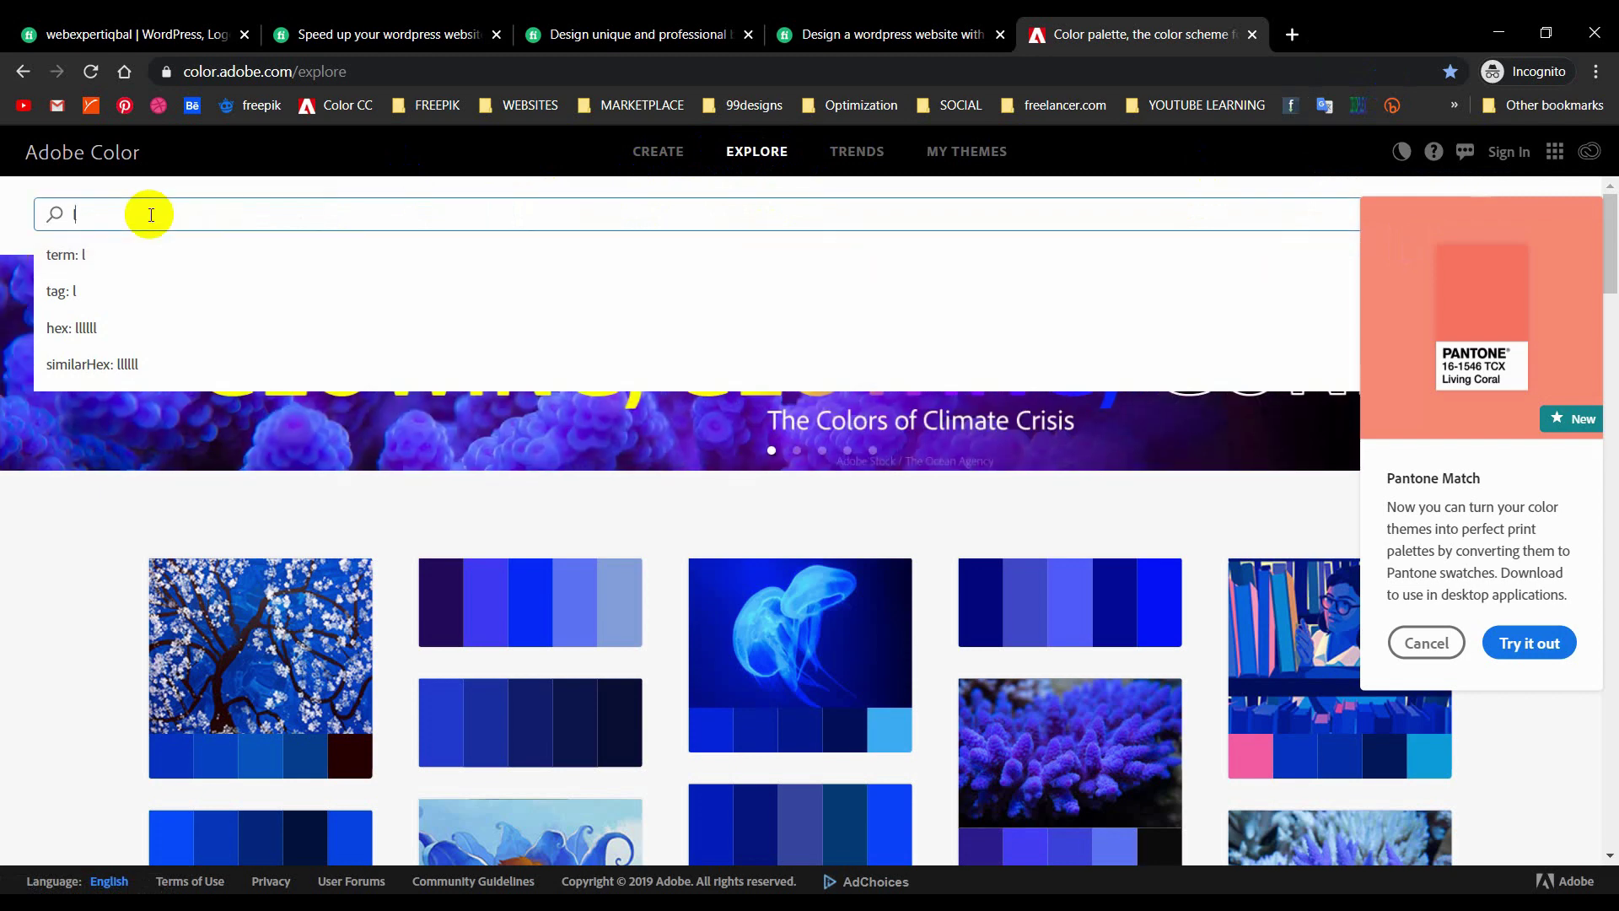
type("ogo")
key("Return")
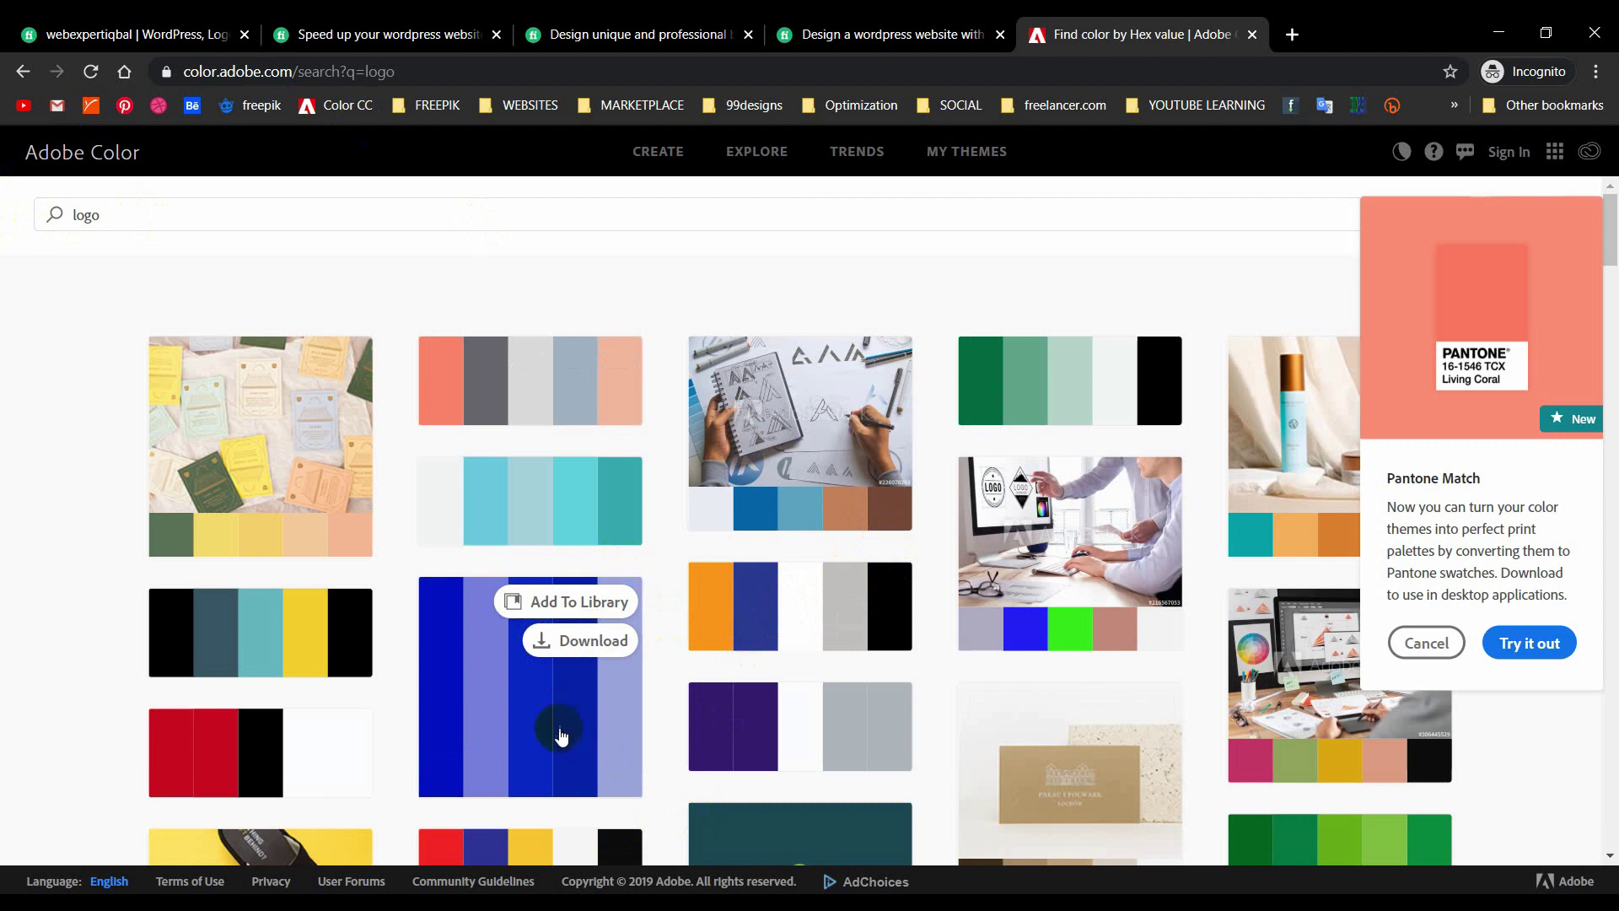
mouse_move(799, 605)
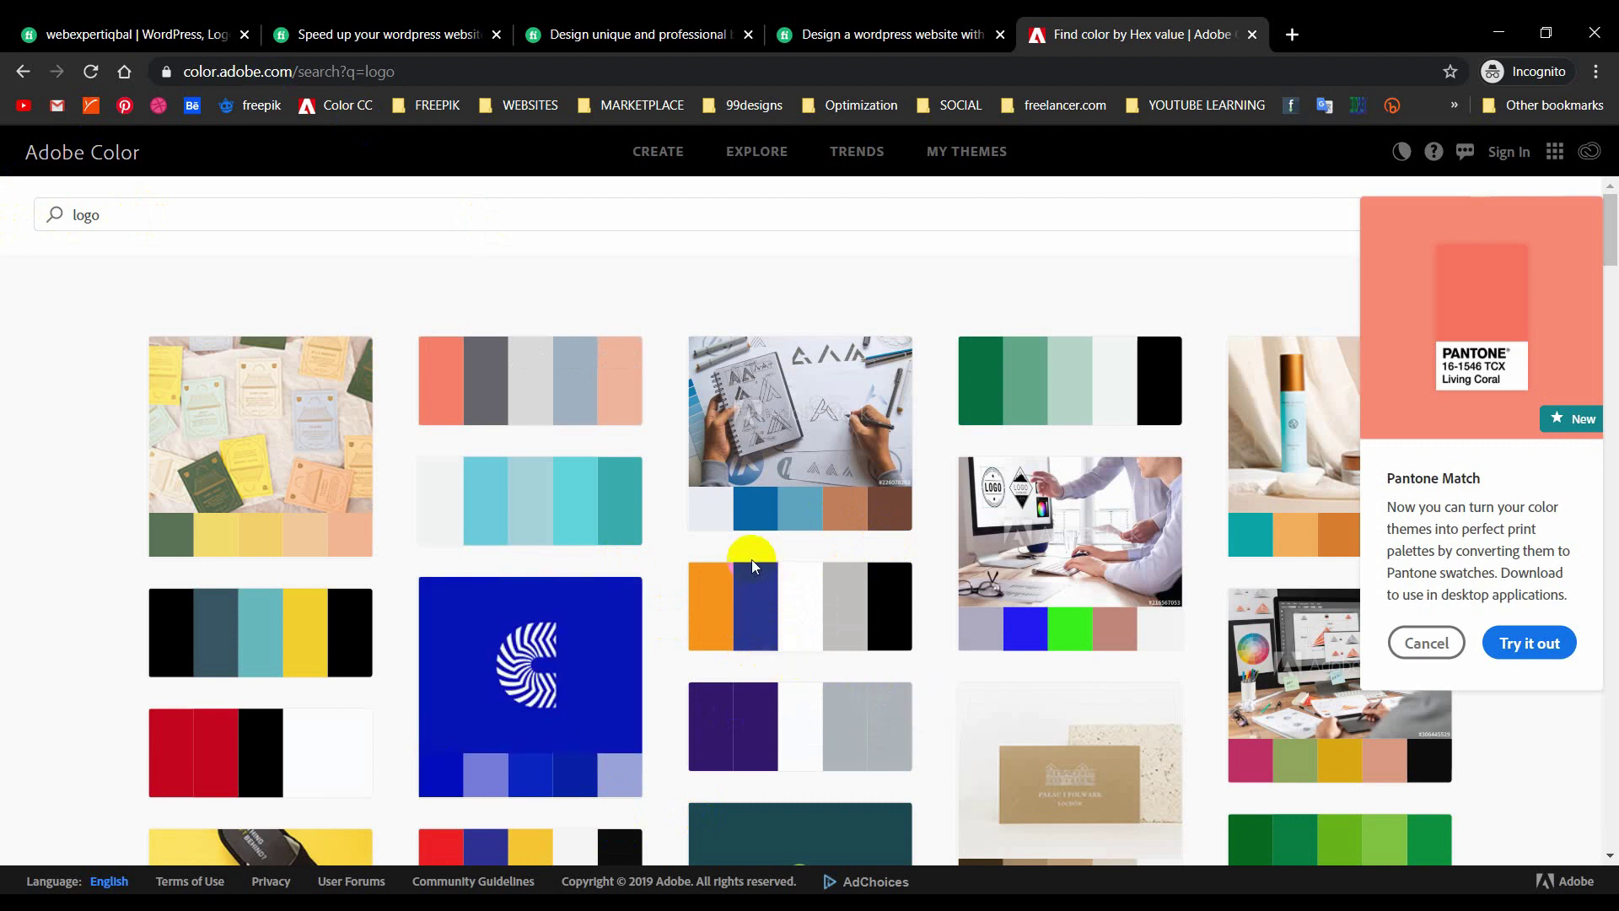
scroll(736, 544, "down", 4)
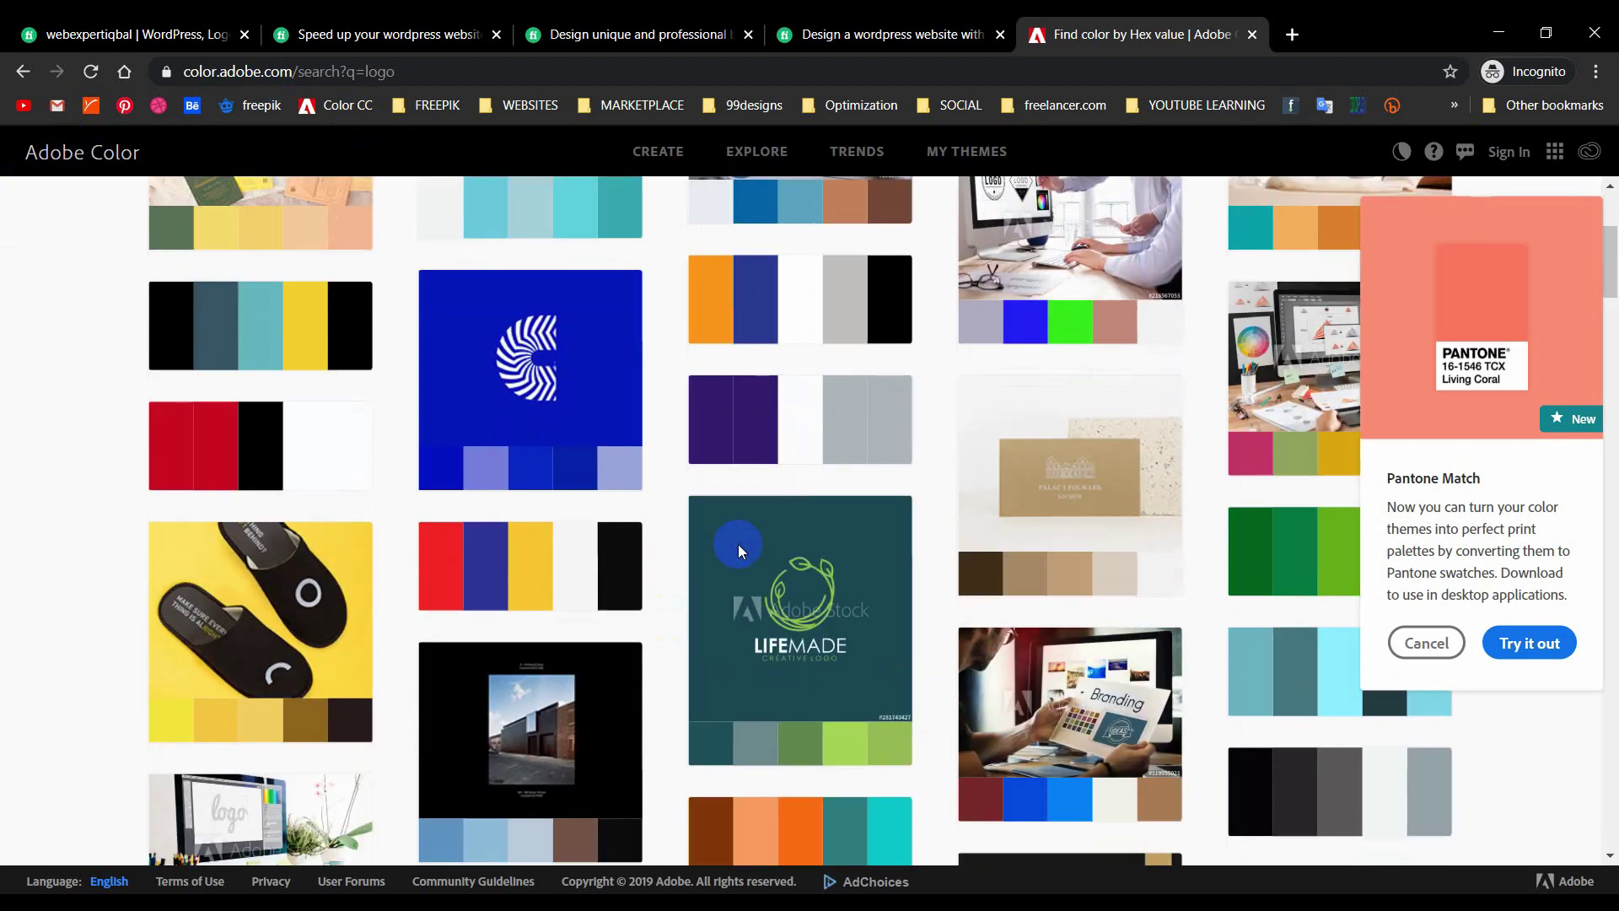
scroll(738, 510, "down", 1)
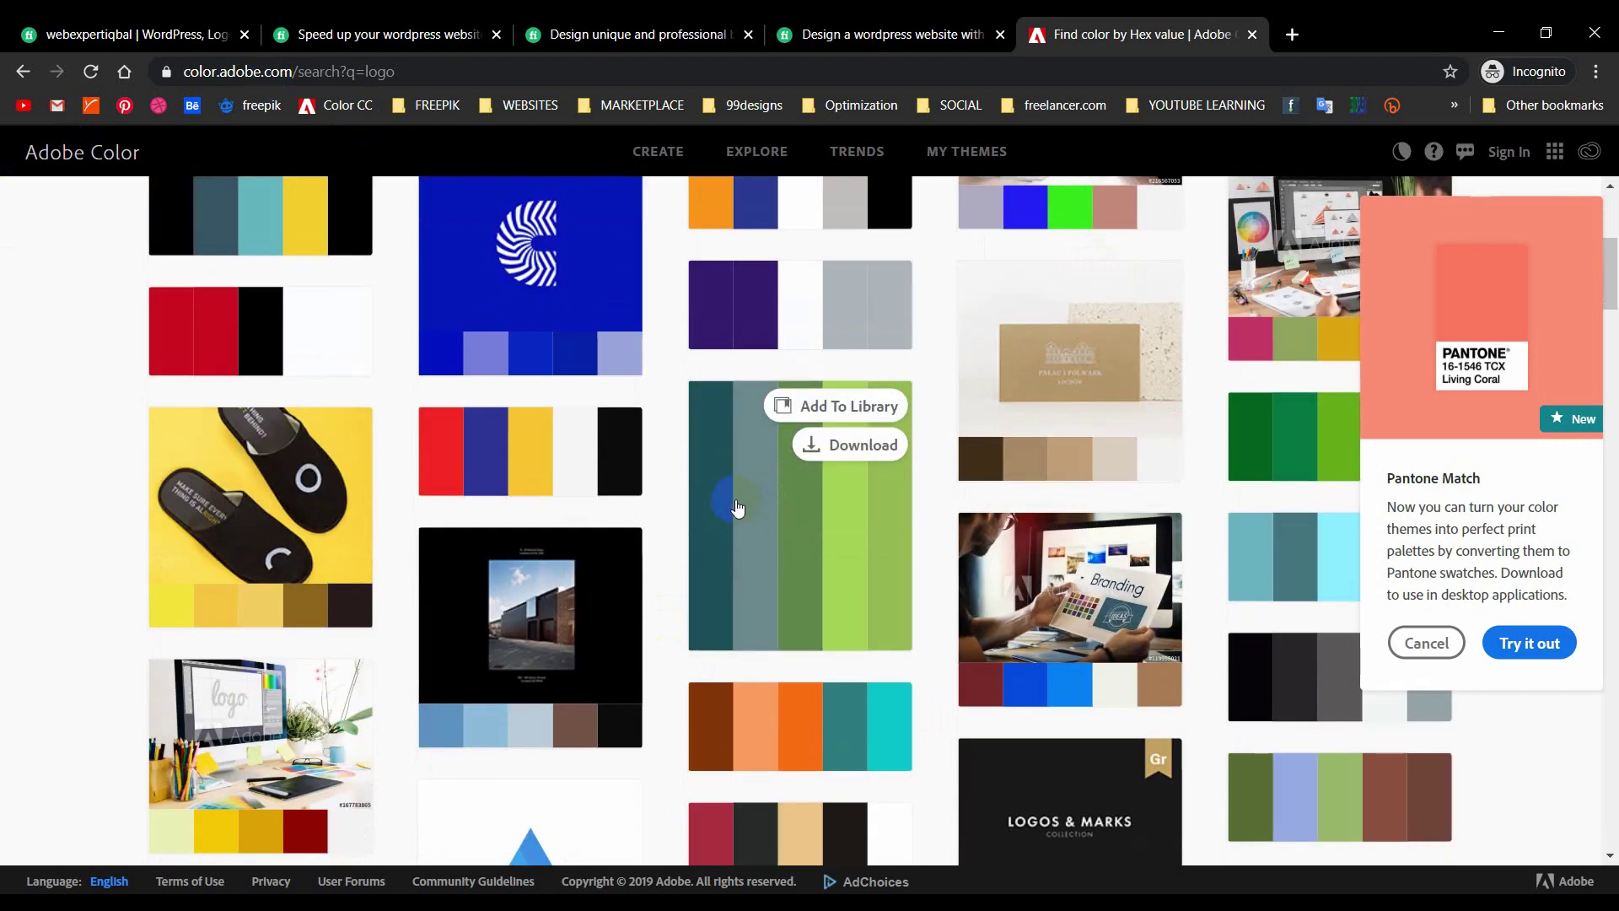
scroll(737, 507, "down", 3)
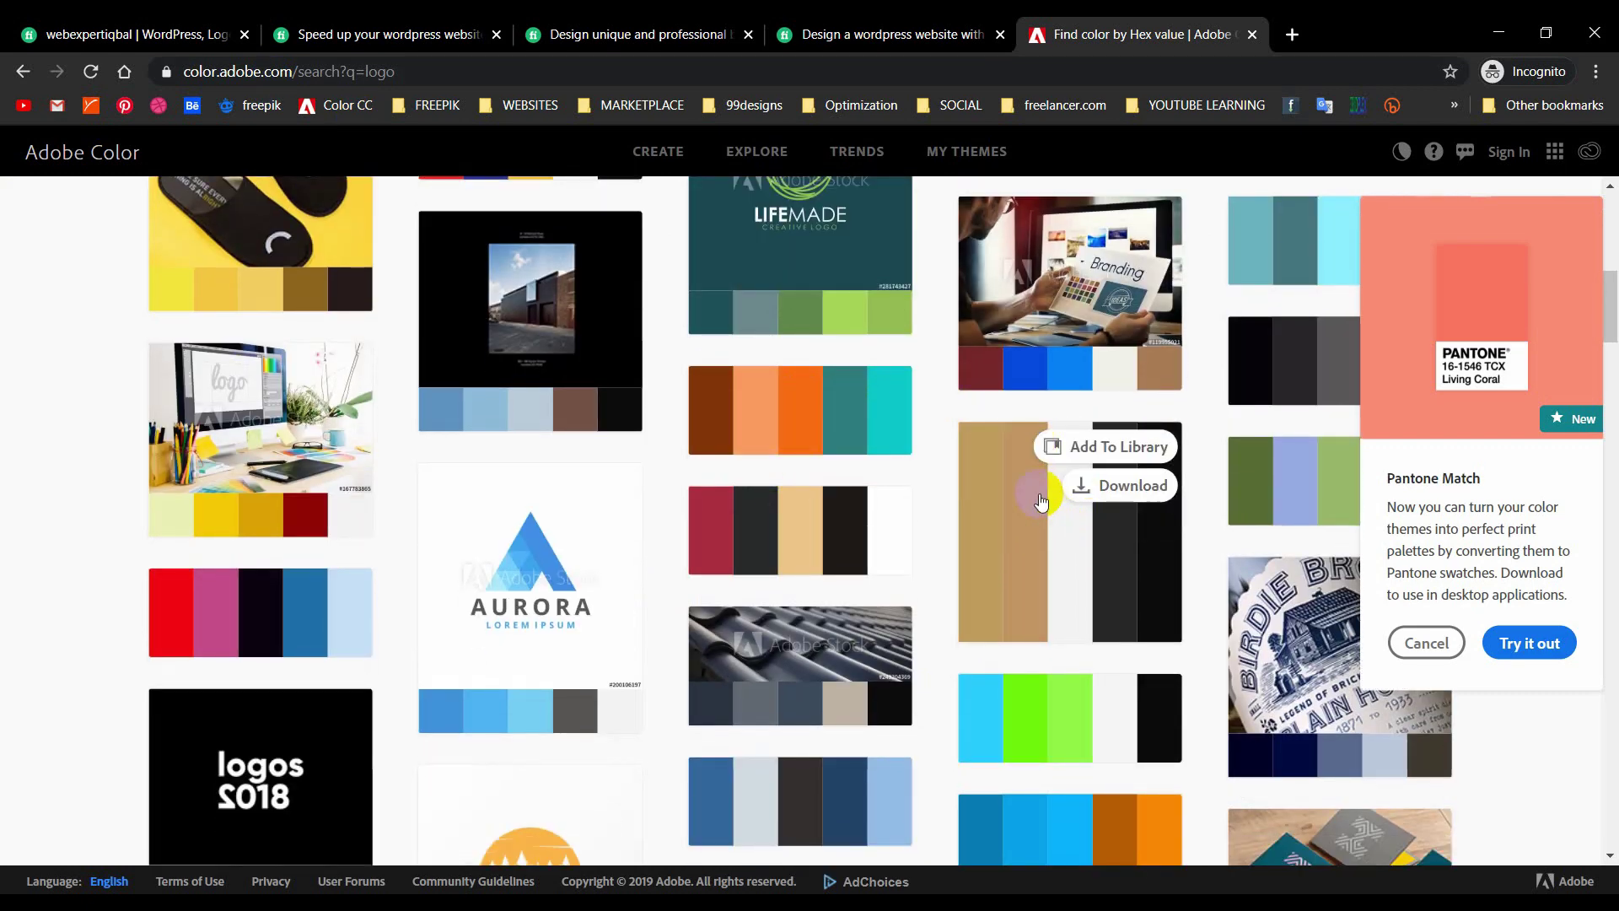
Copy the crimson hex code from the red, black and tan palette, then select Illustrator's upper rectangle.
left_click(758, 554)
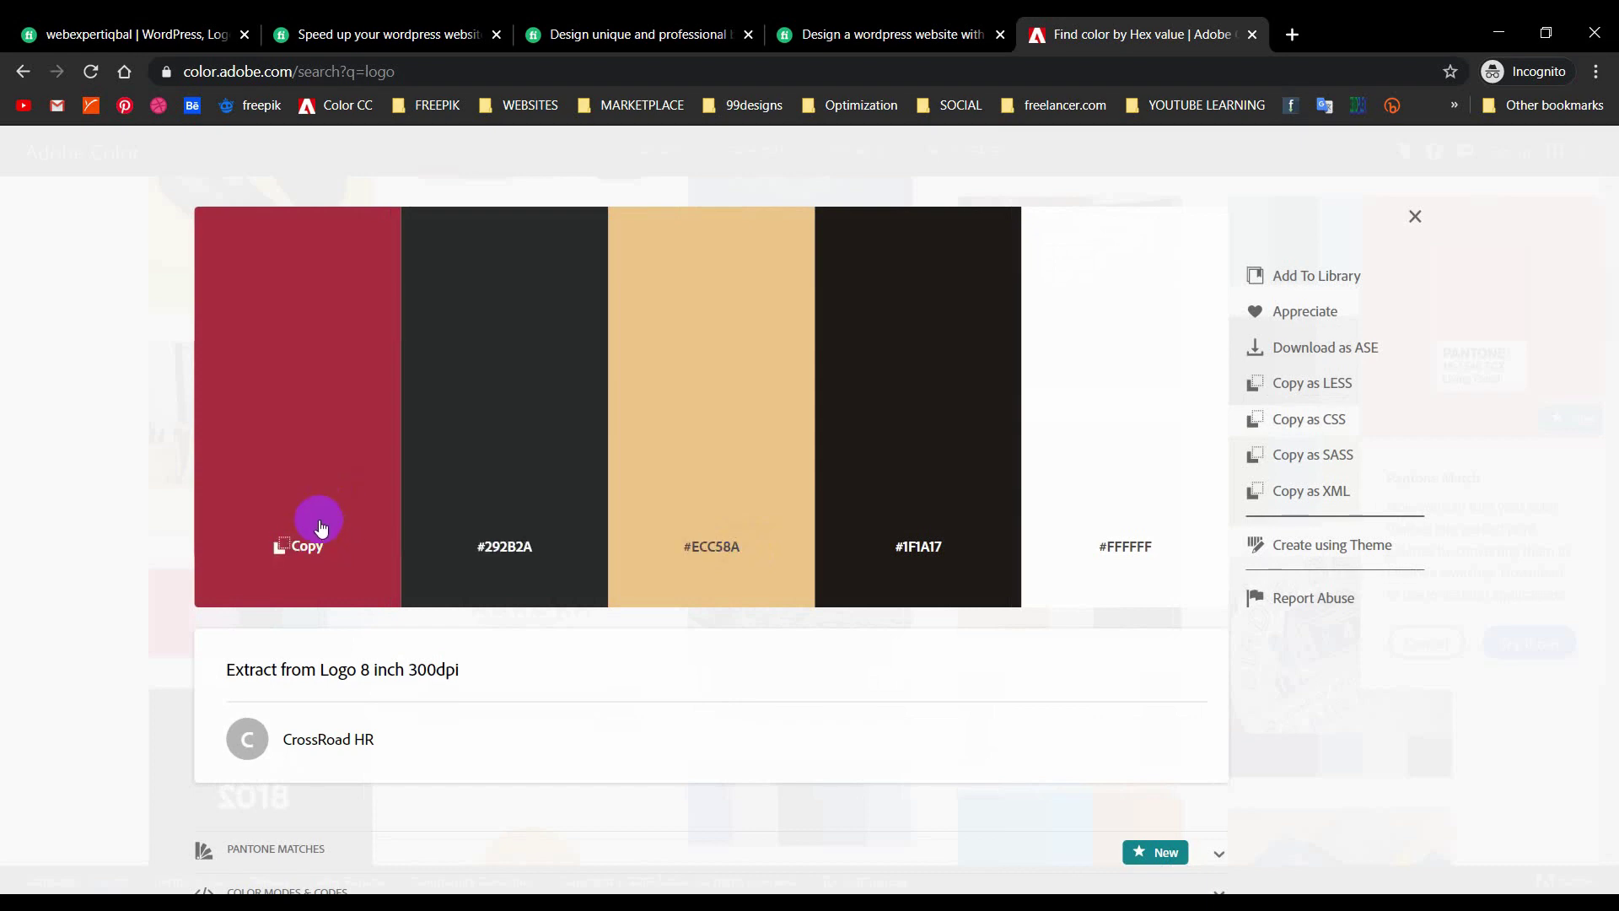
left_click(309, 546)
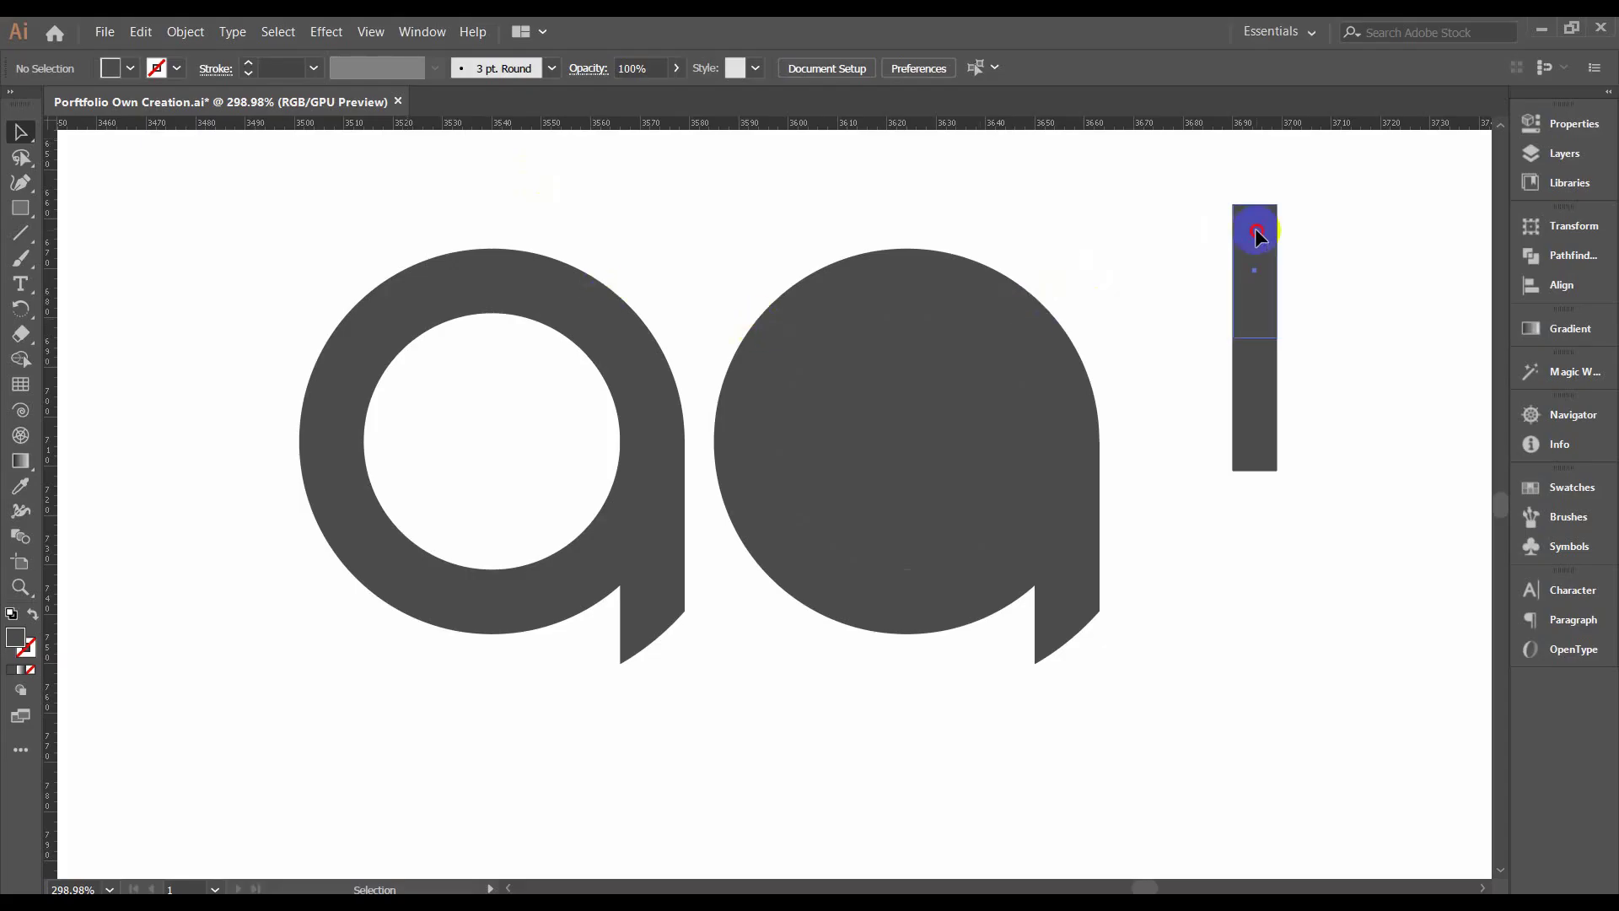
left_click(1256, 236)
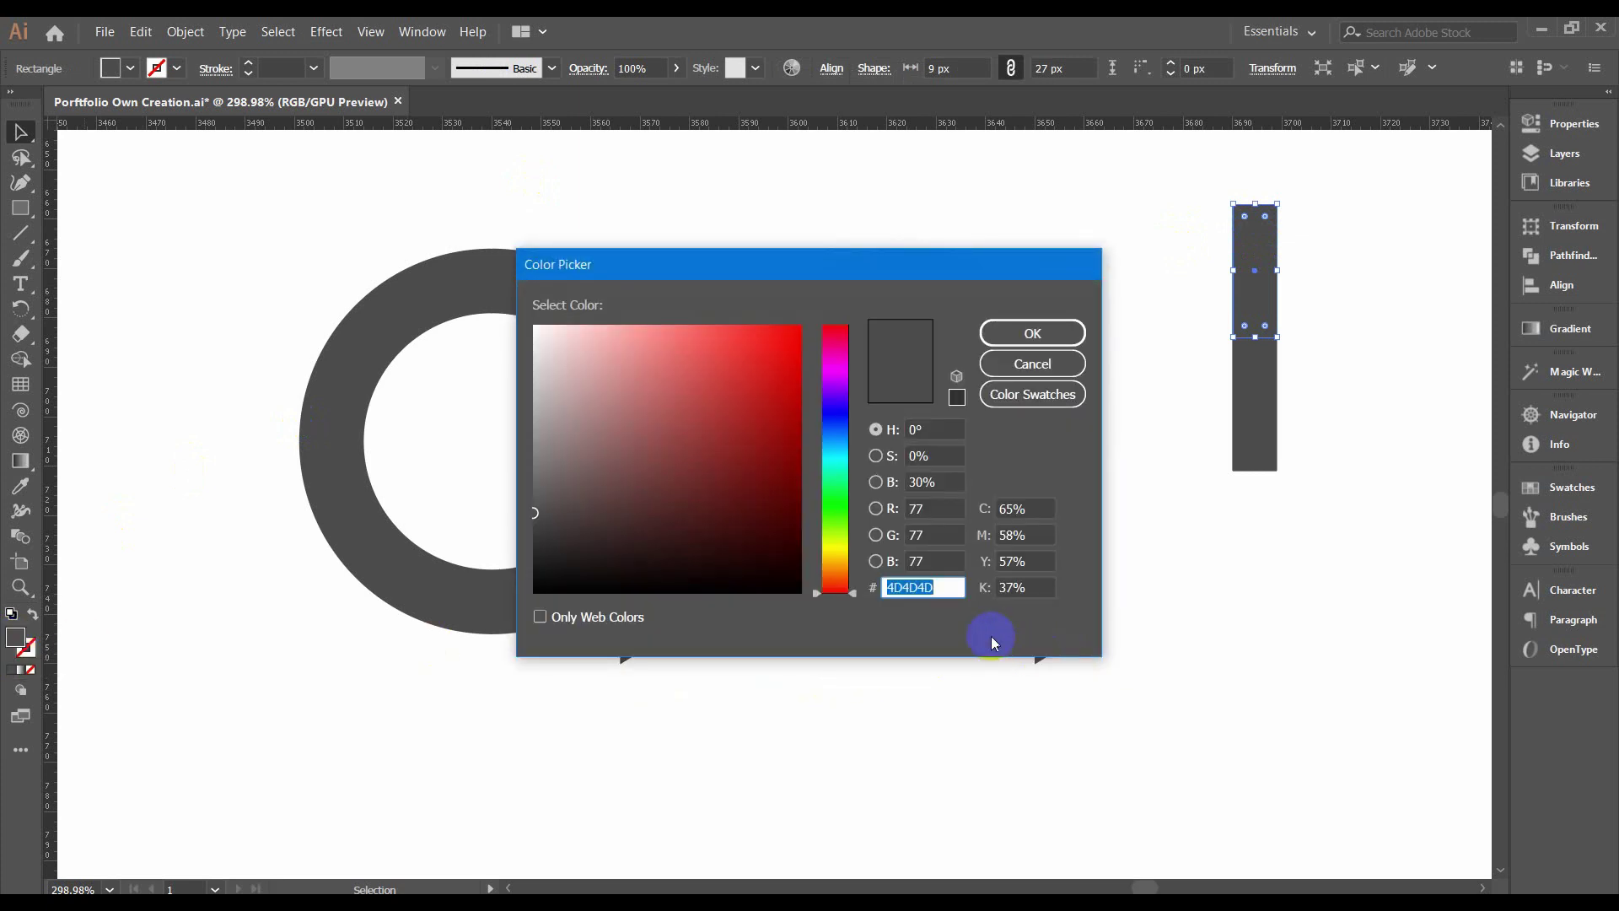
Apply the crimson hex to the upper rectangle, then copy the palette's tan hex code.
key("ctrl+v")
left_click(1020, 330)
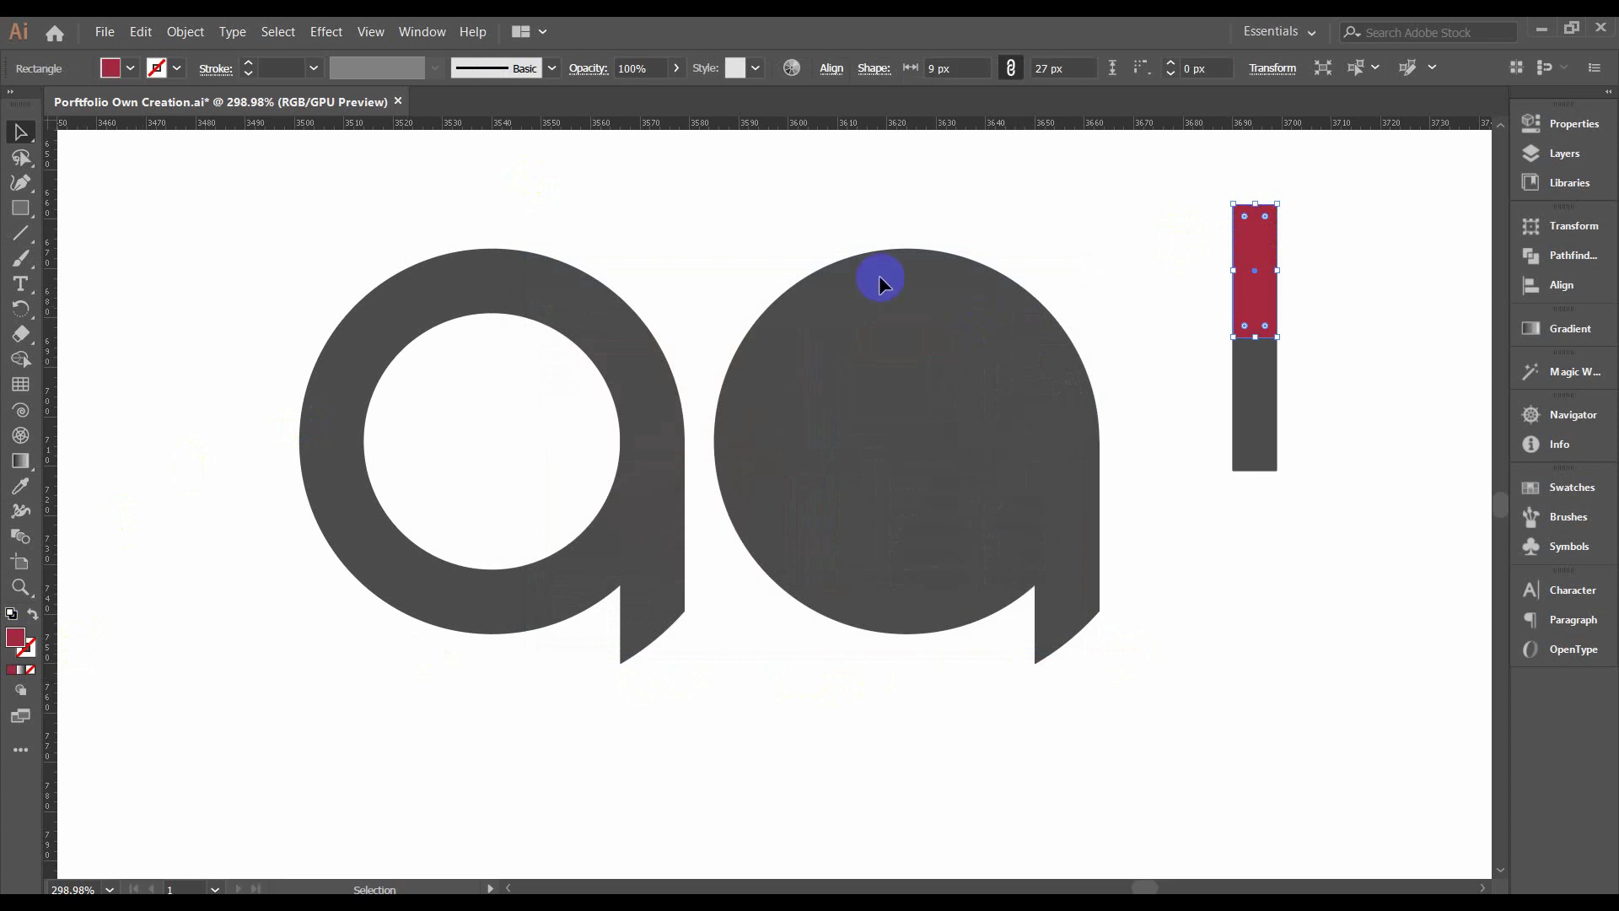
key("alt+Tab")
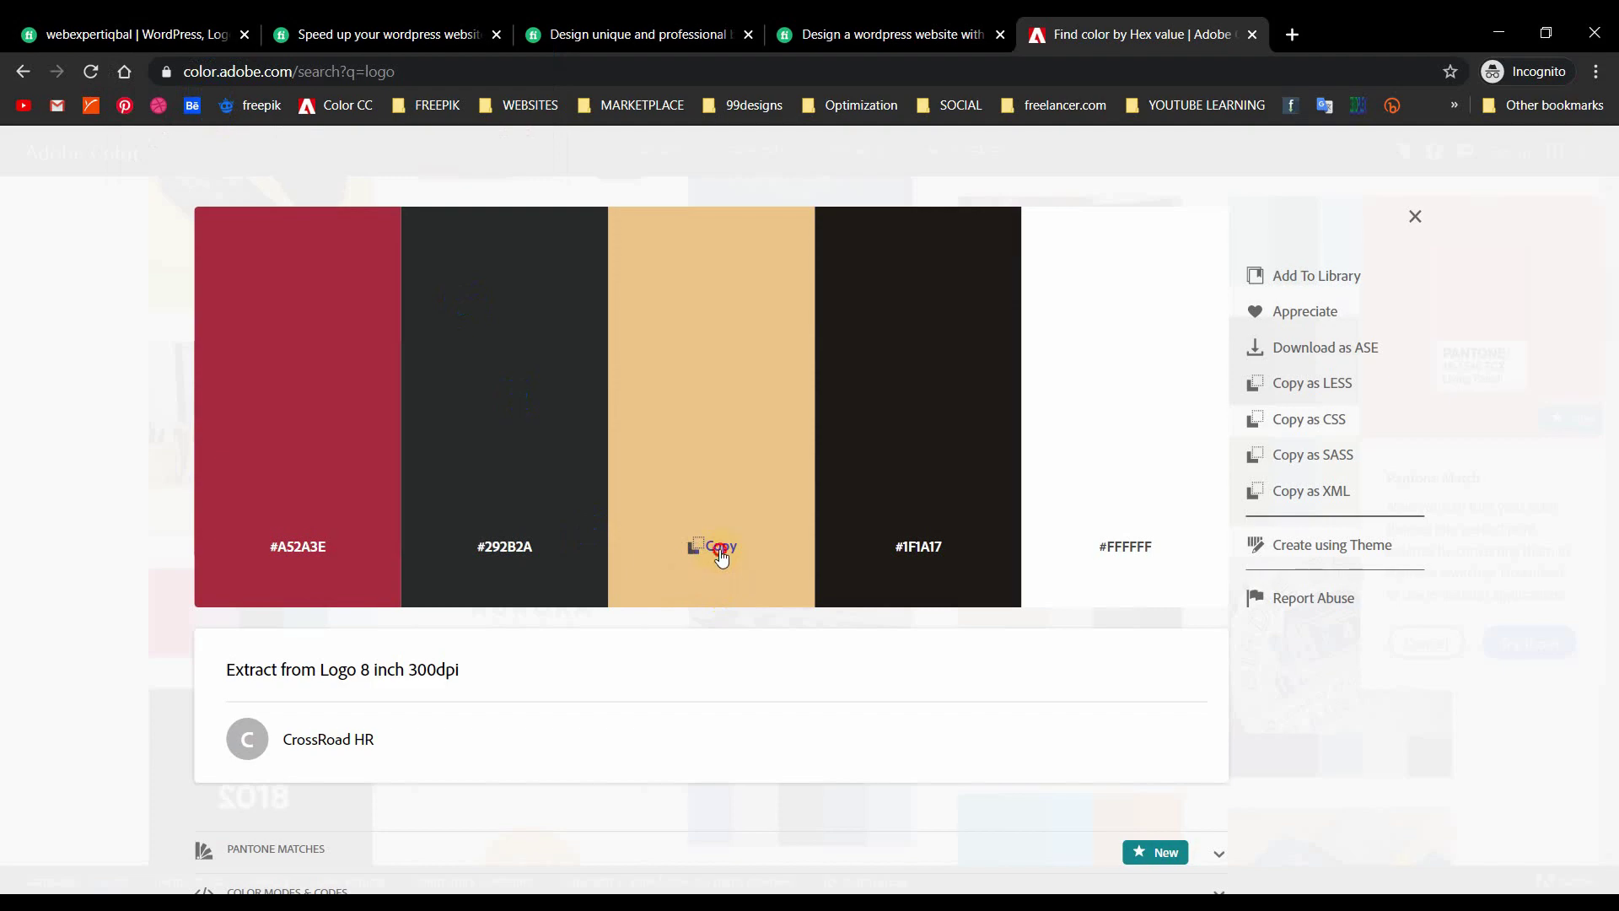
left_click(720, 557)
key("alt+Tab")
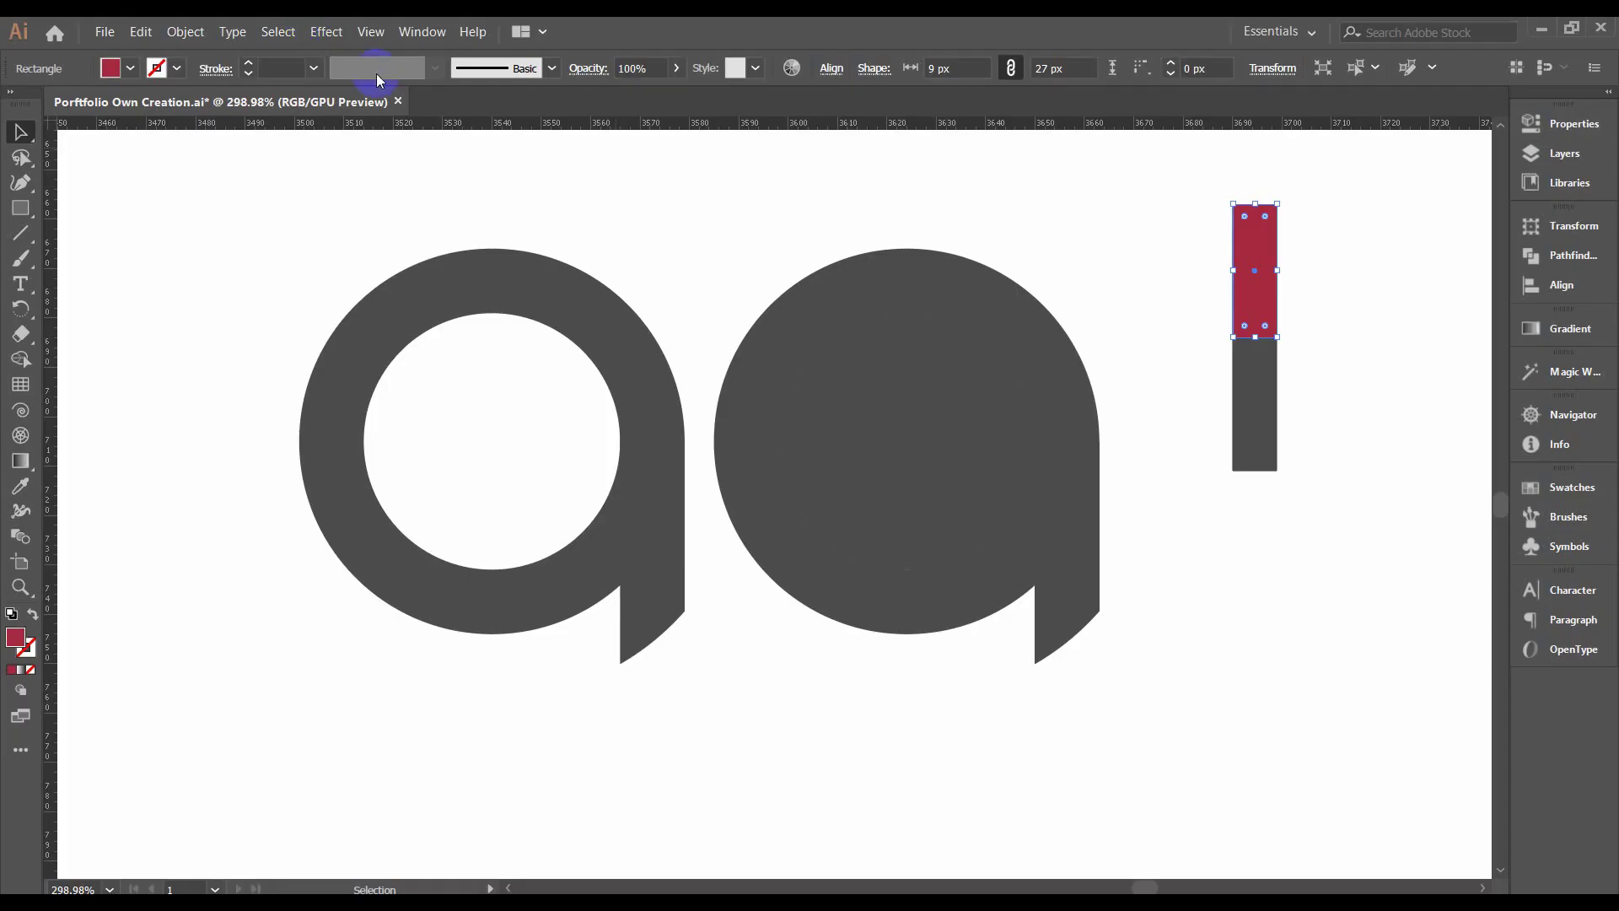
Fill the lower swatch rectangle with tan ECC58A and deselect it.
left_click(1256, 460)
left_click(27, 645)
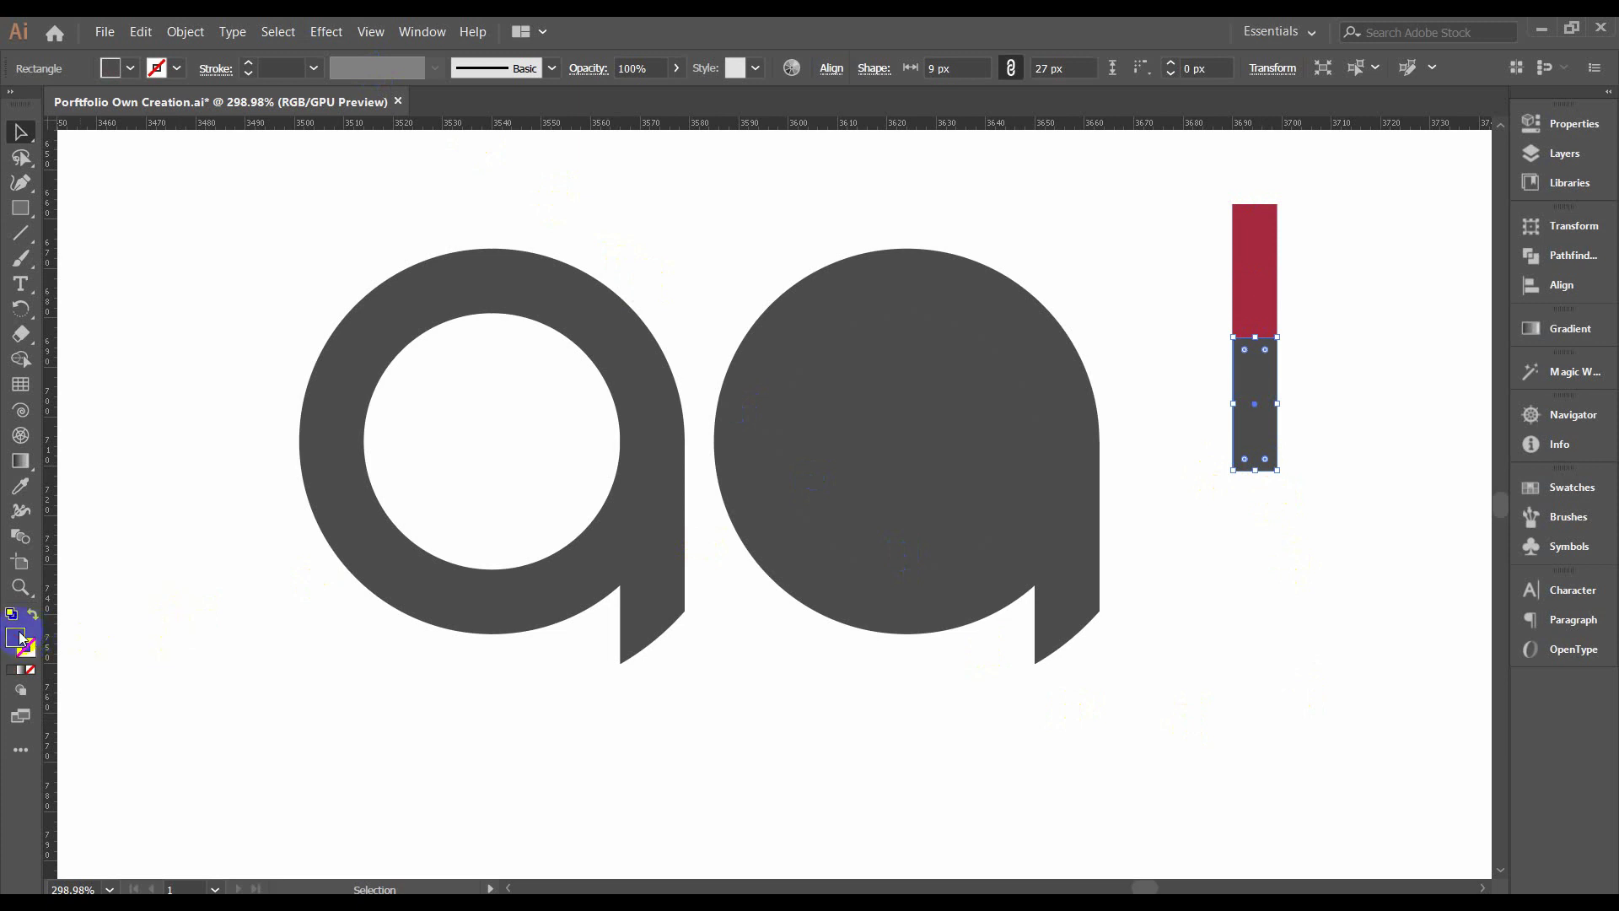
key("ctrl+v")
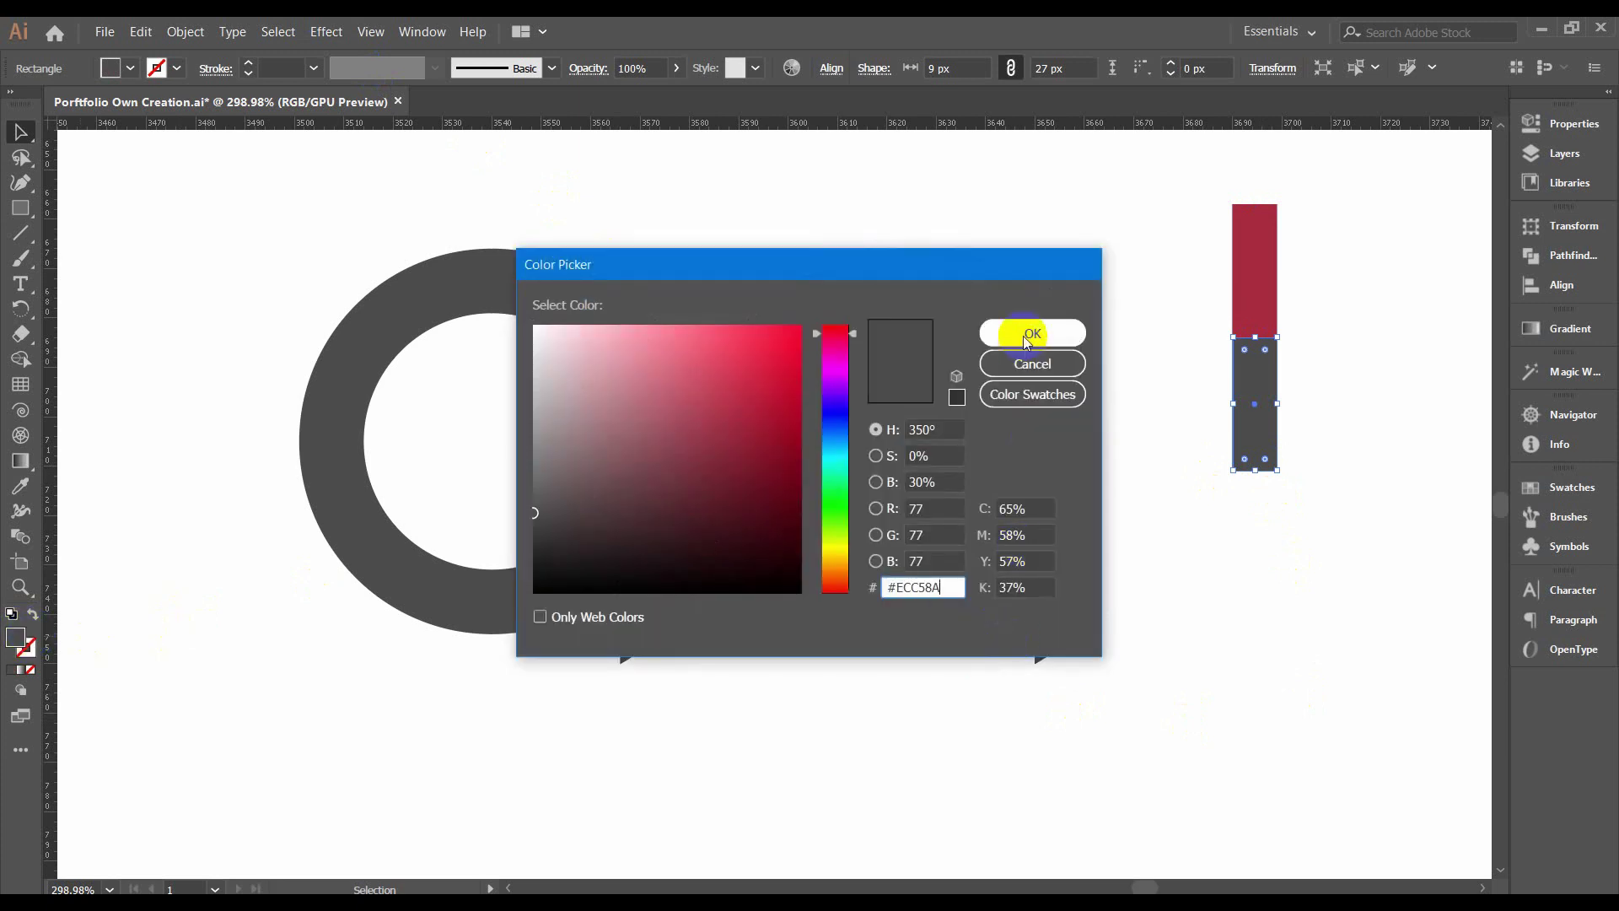
left_click(1026, 333)
left_click(1344, 570)
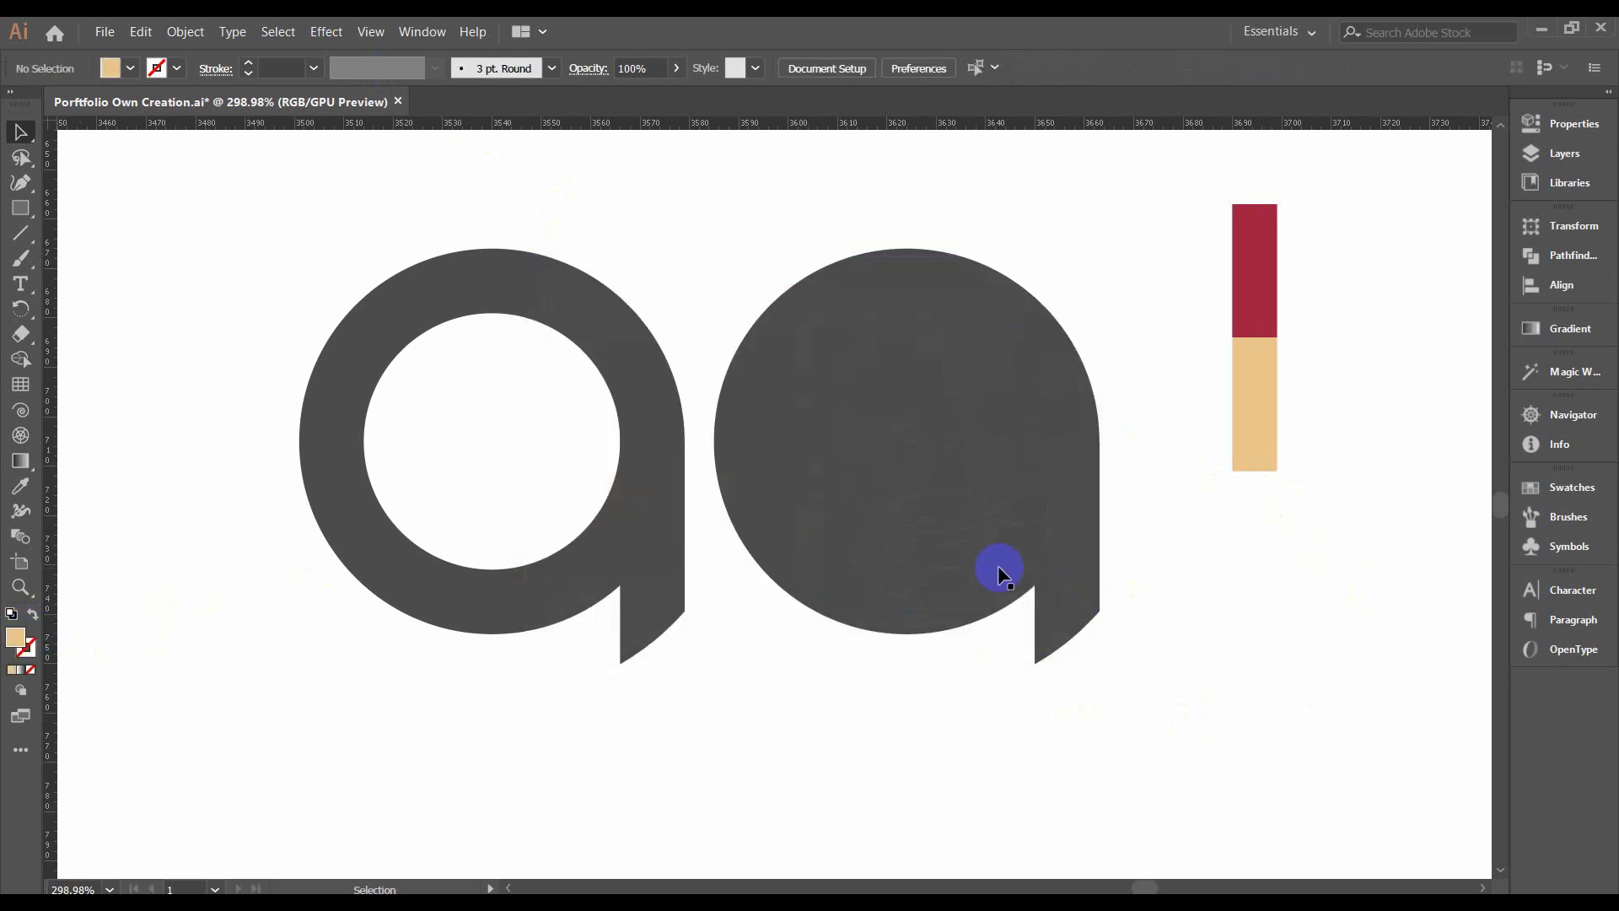
Give the left 'a' ring a gradient whose starting stop is the crimson swatch colour.
left_click(422, 282)
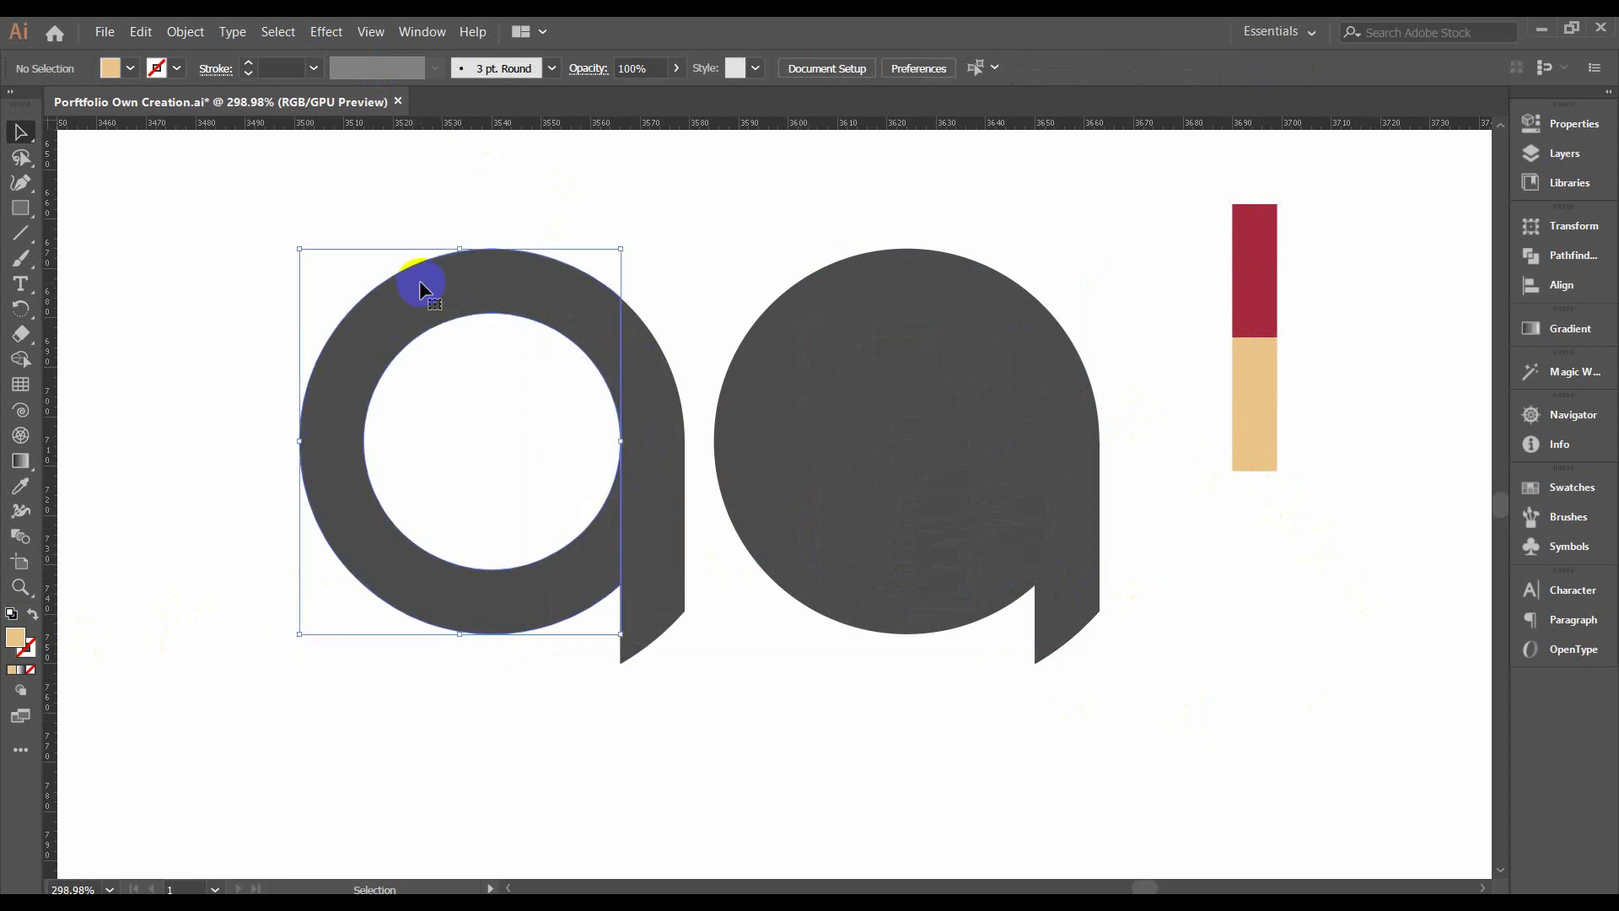
left_click(21, 672)
left_click(1450, 516)
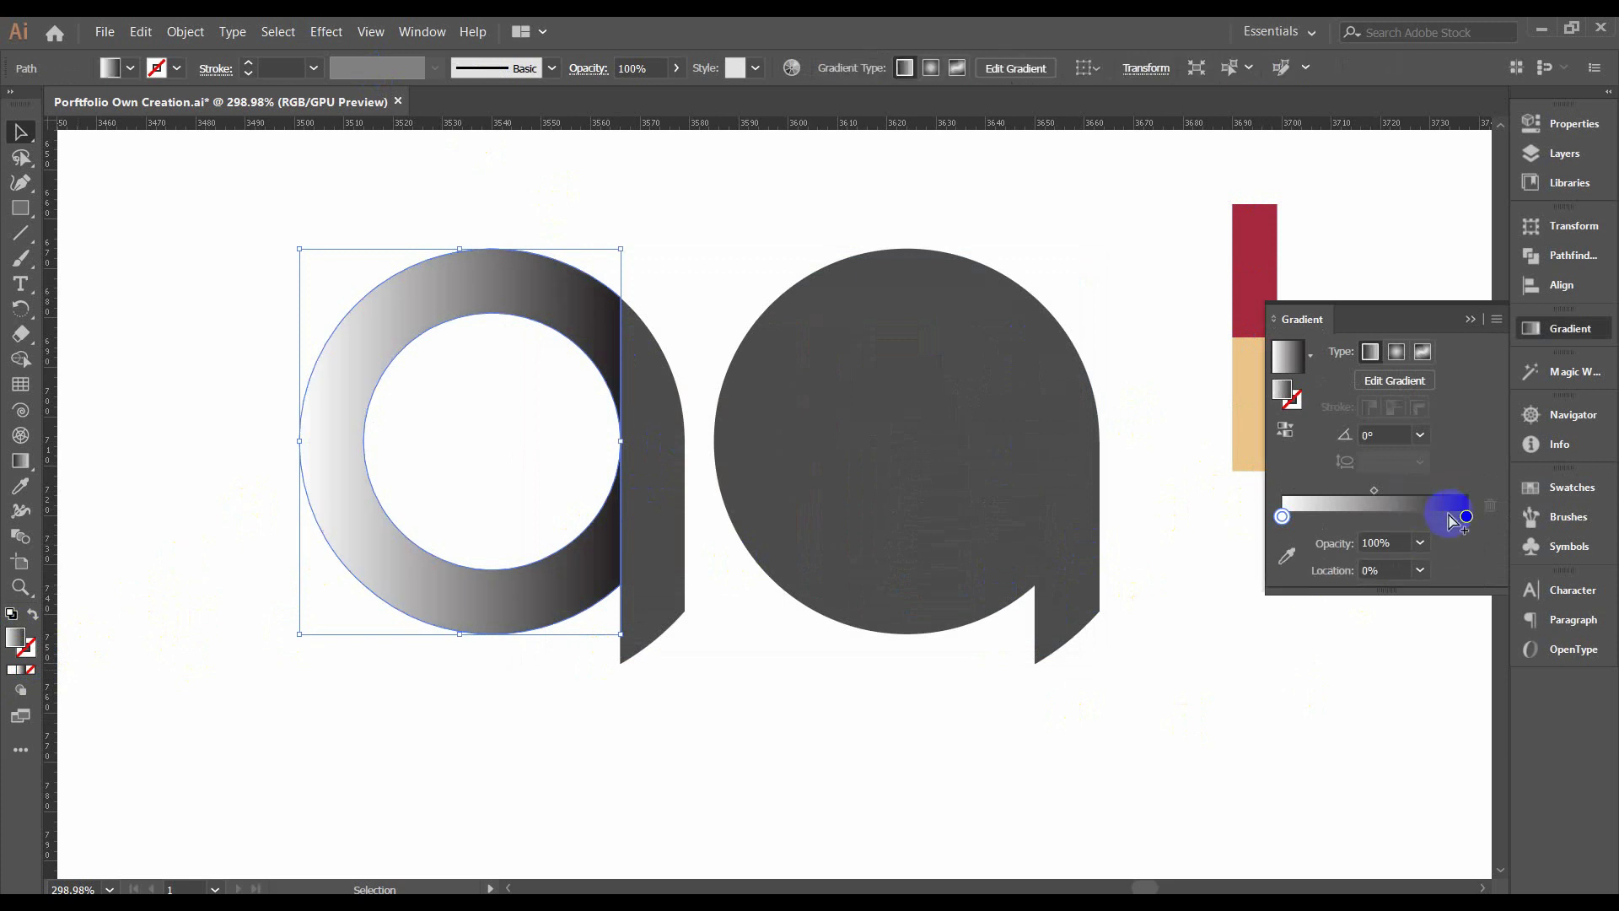
left_click(1280, 518)
double_click(1281, 517)
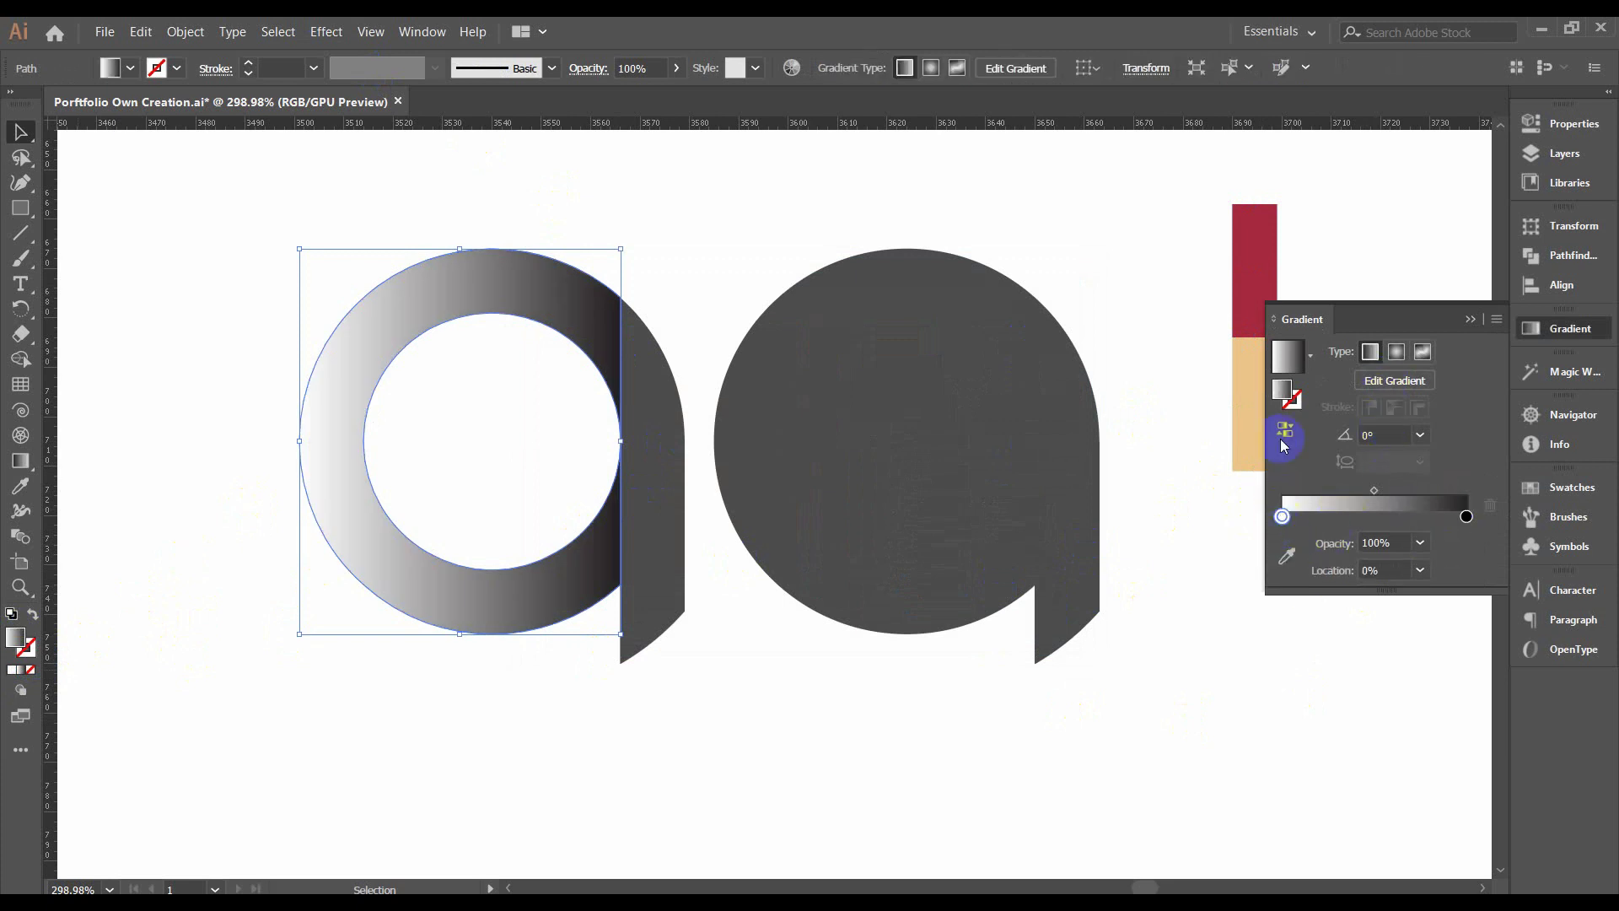
left_click(1202, 679)
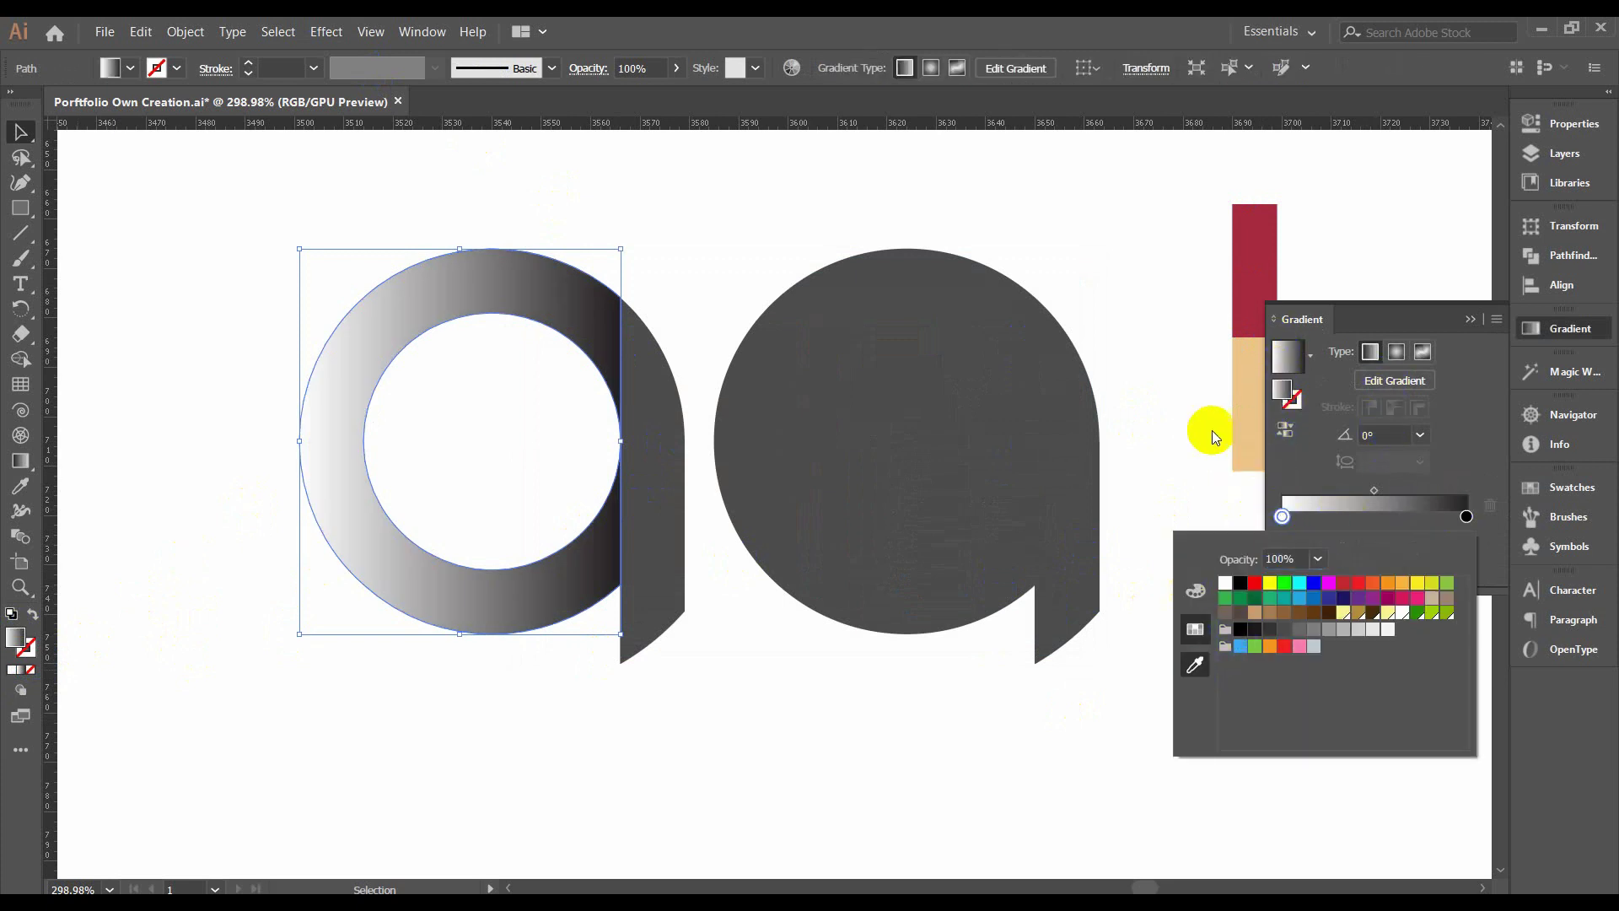
left_click(1270, 232)
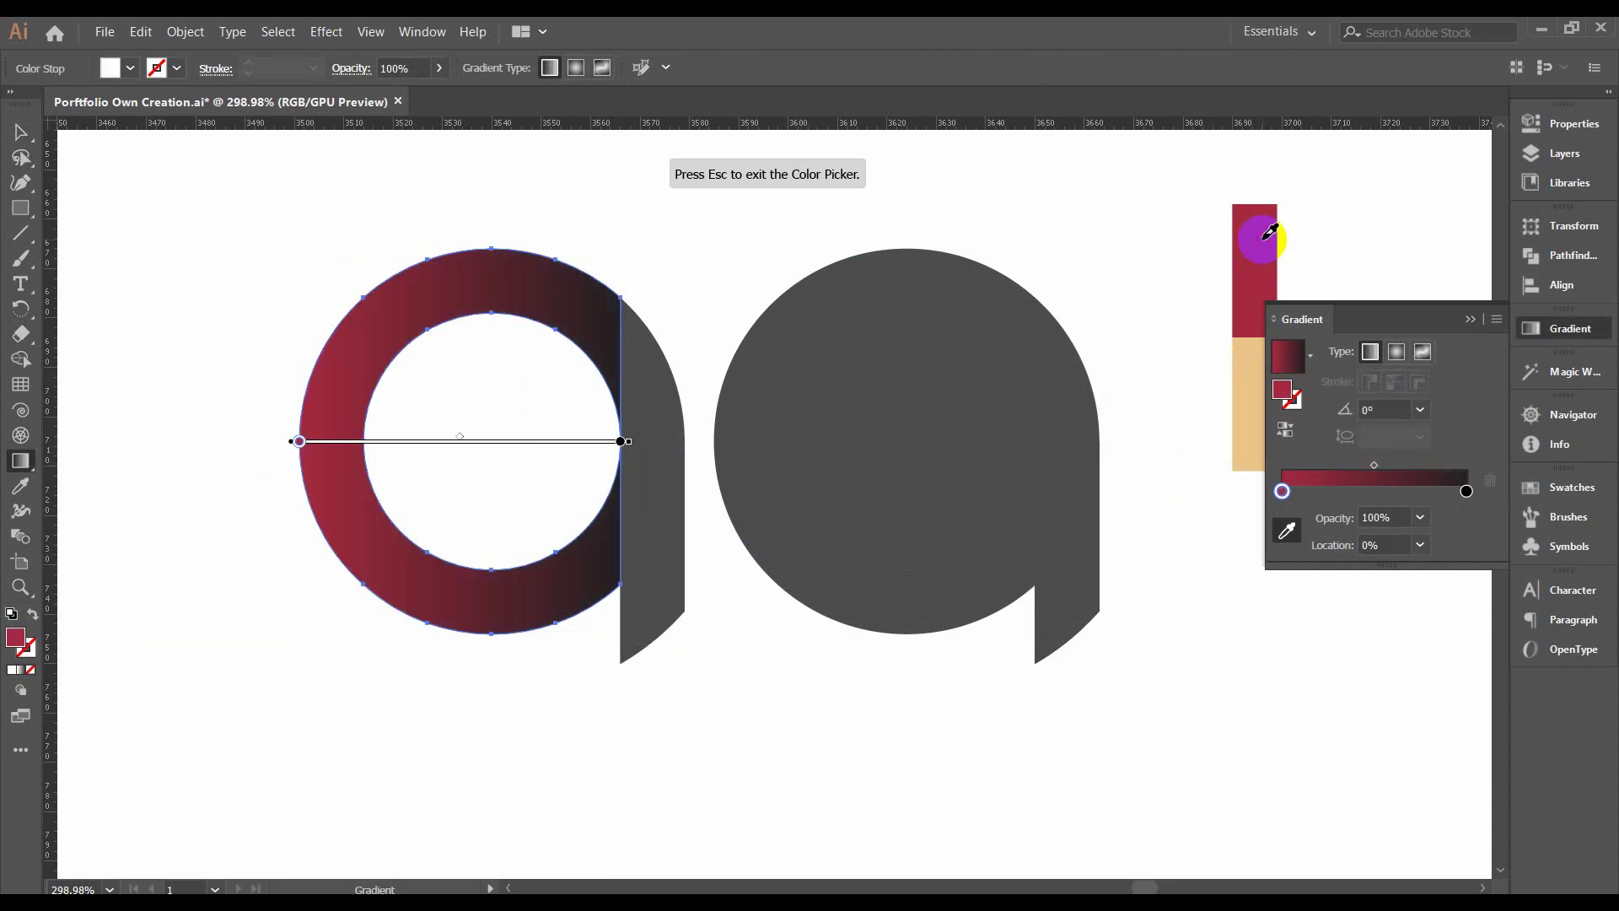
left_click(5, 135)
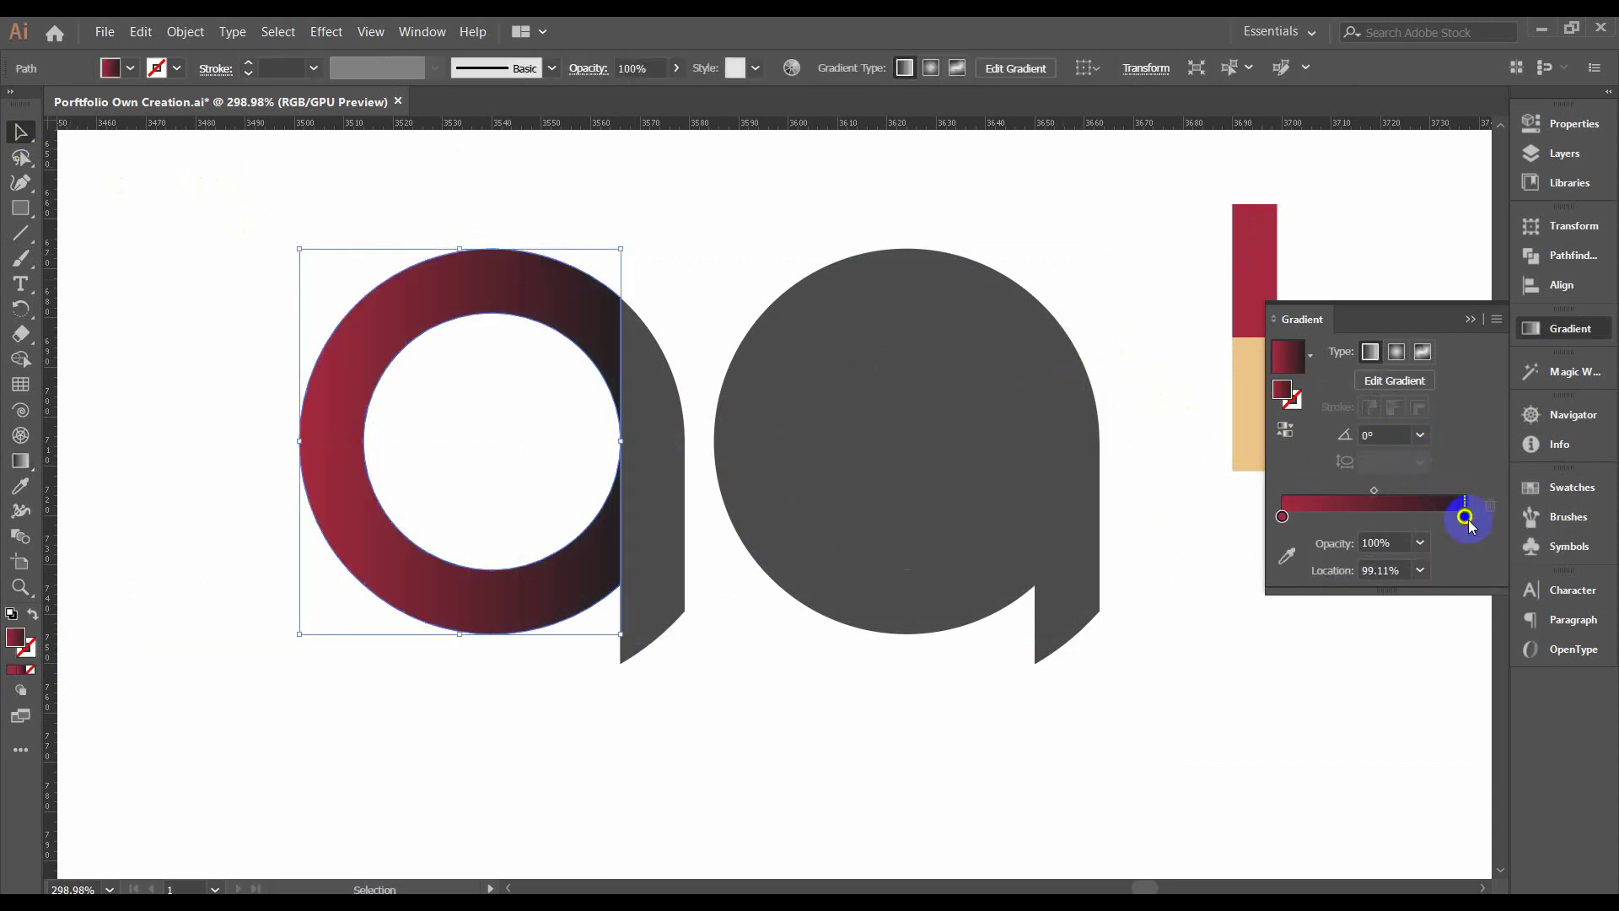
Set the gradient's end stop at 100% to the tan swatch colour, then deselect the ring.
left_click_drag(1464, 519, 1466, 516)
double_click(1466, 516)
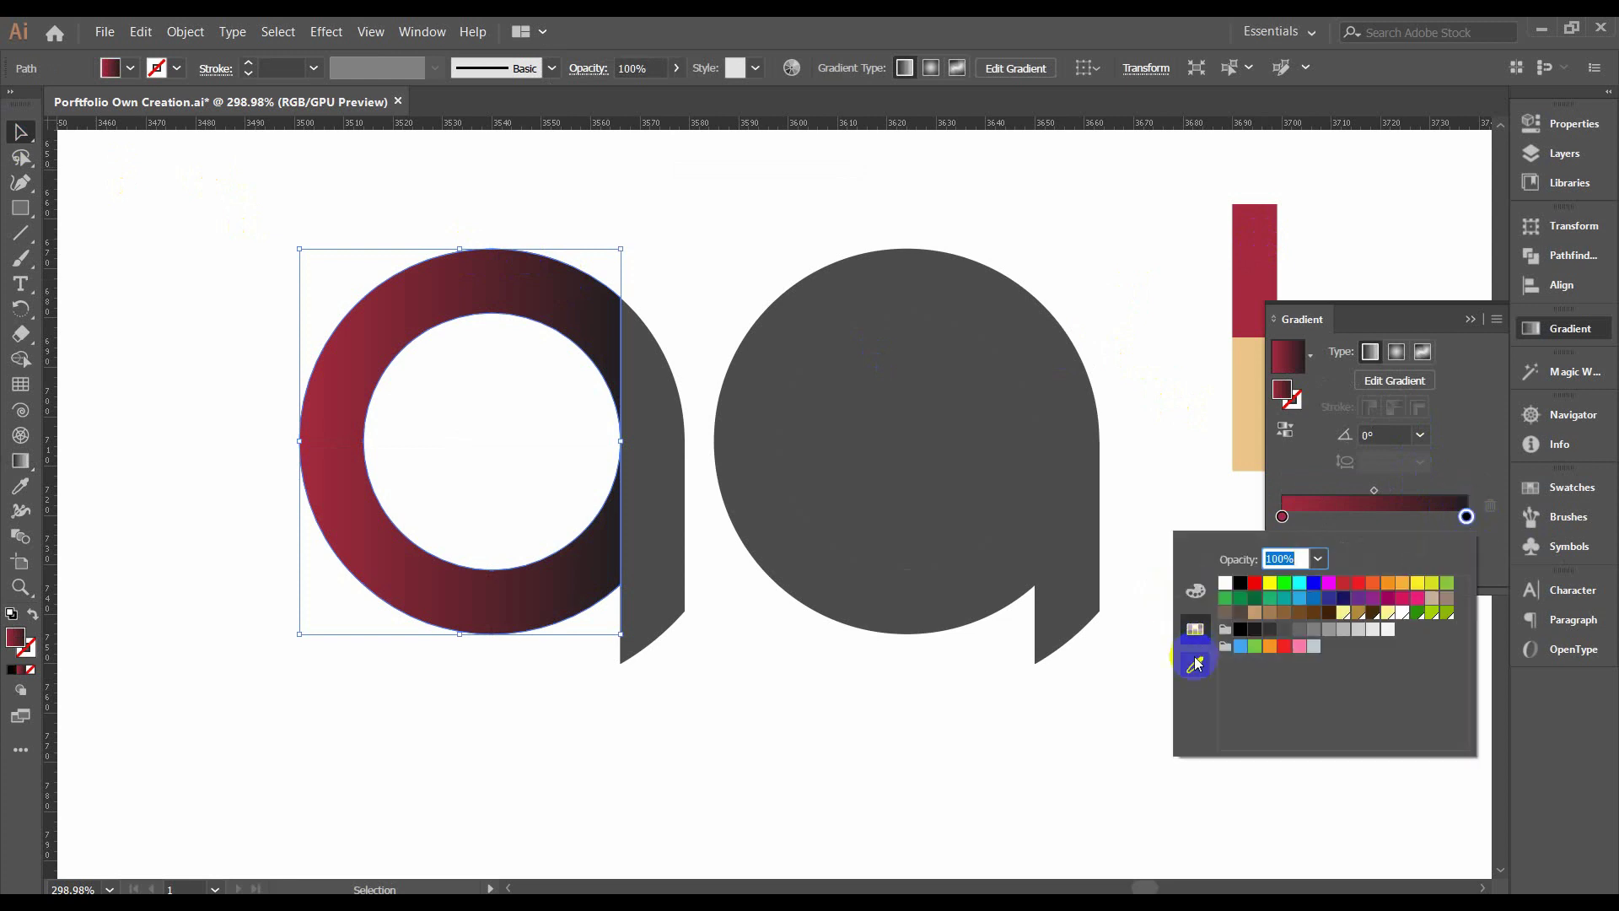
left_click(761, 624)
left_click(1287, 555)
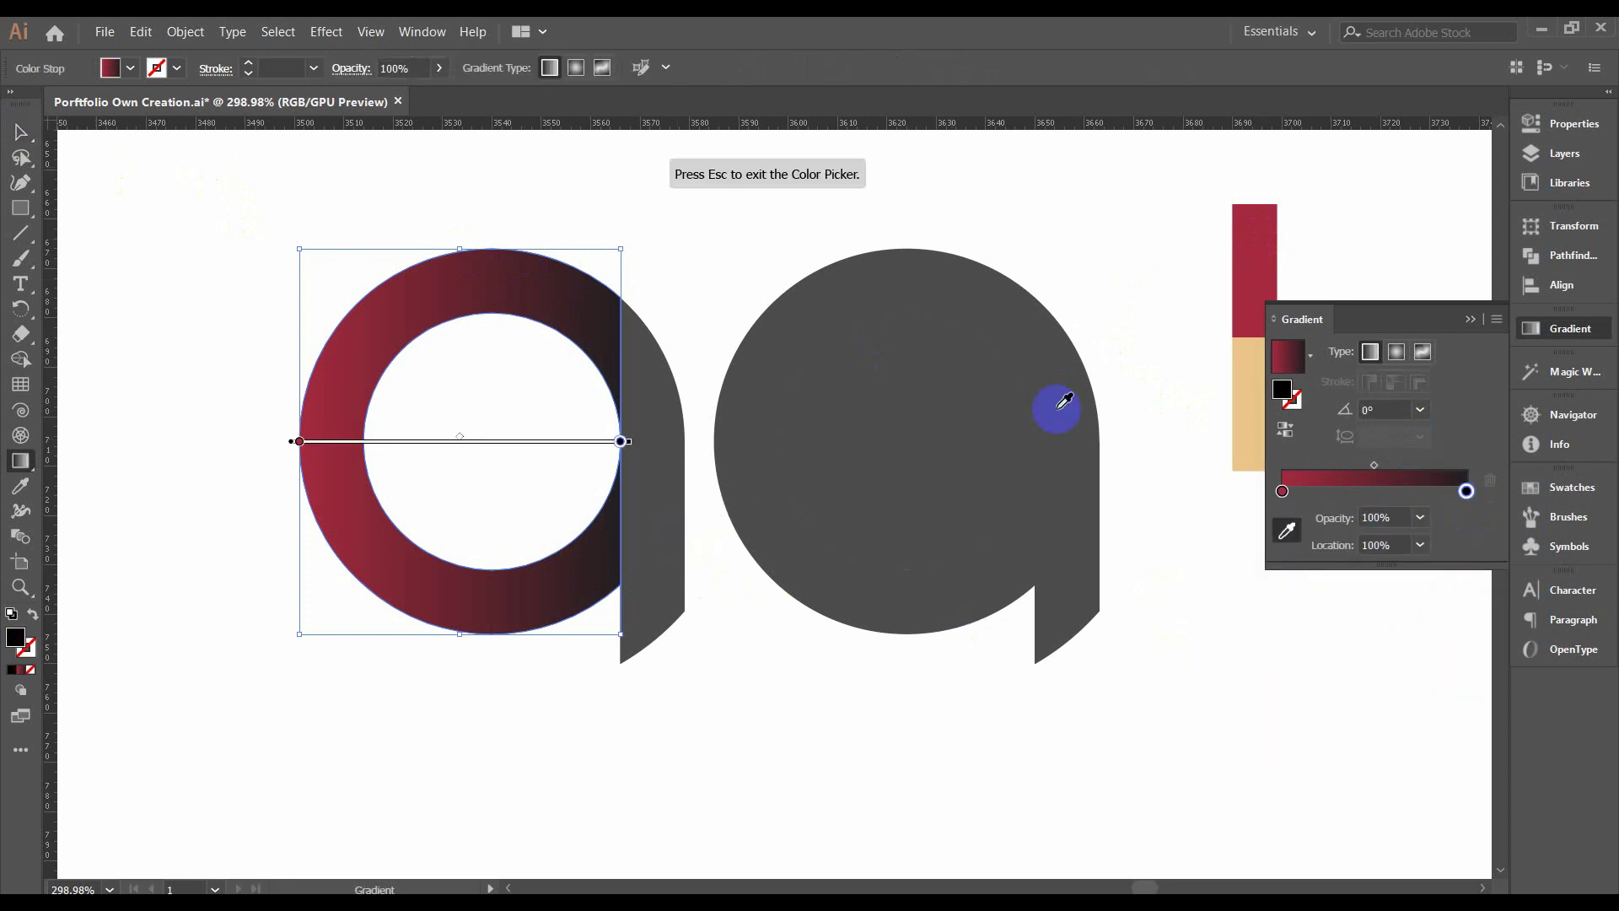
left_click(1265, 392)
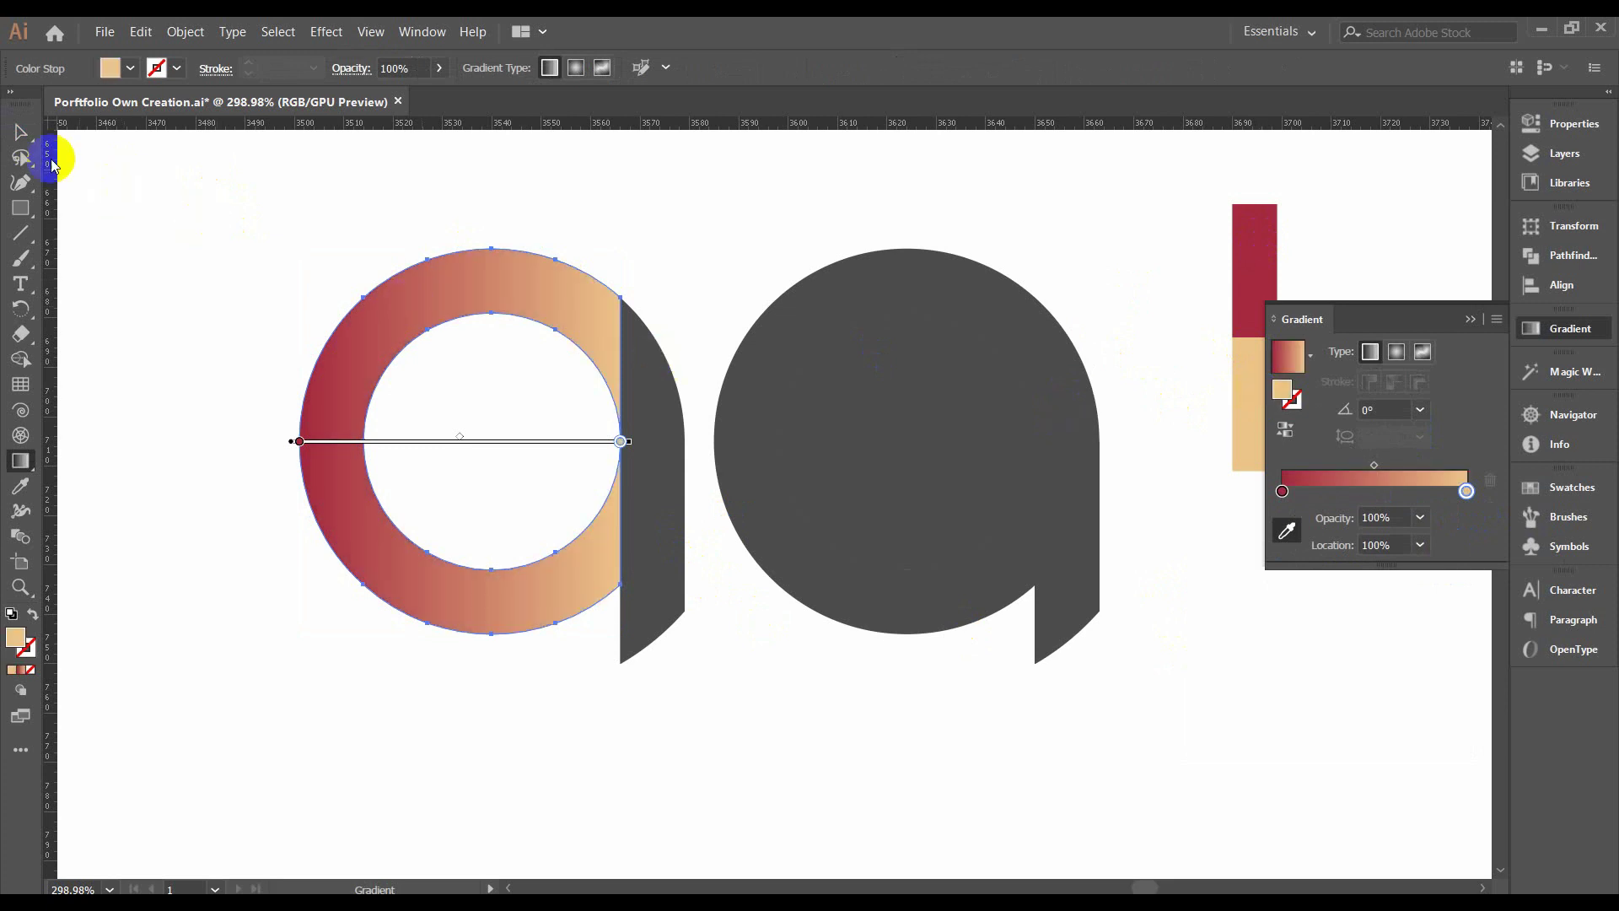
left_click(21, 133)
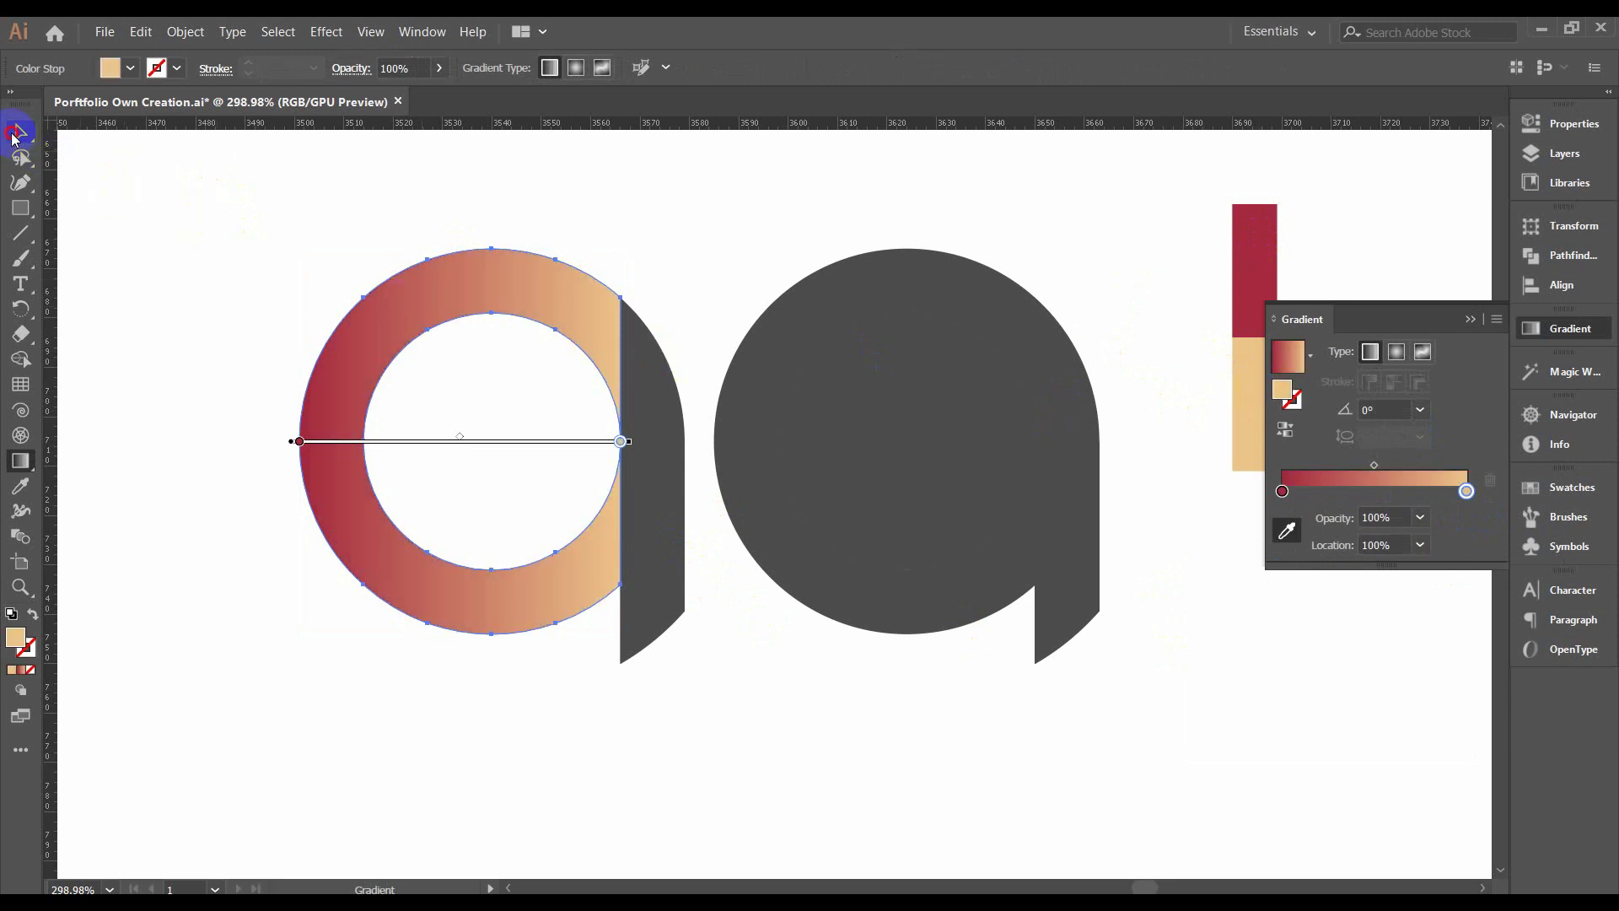
left_click(1593, 331)
left_click(818, 777)
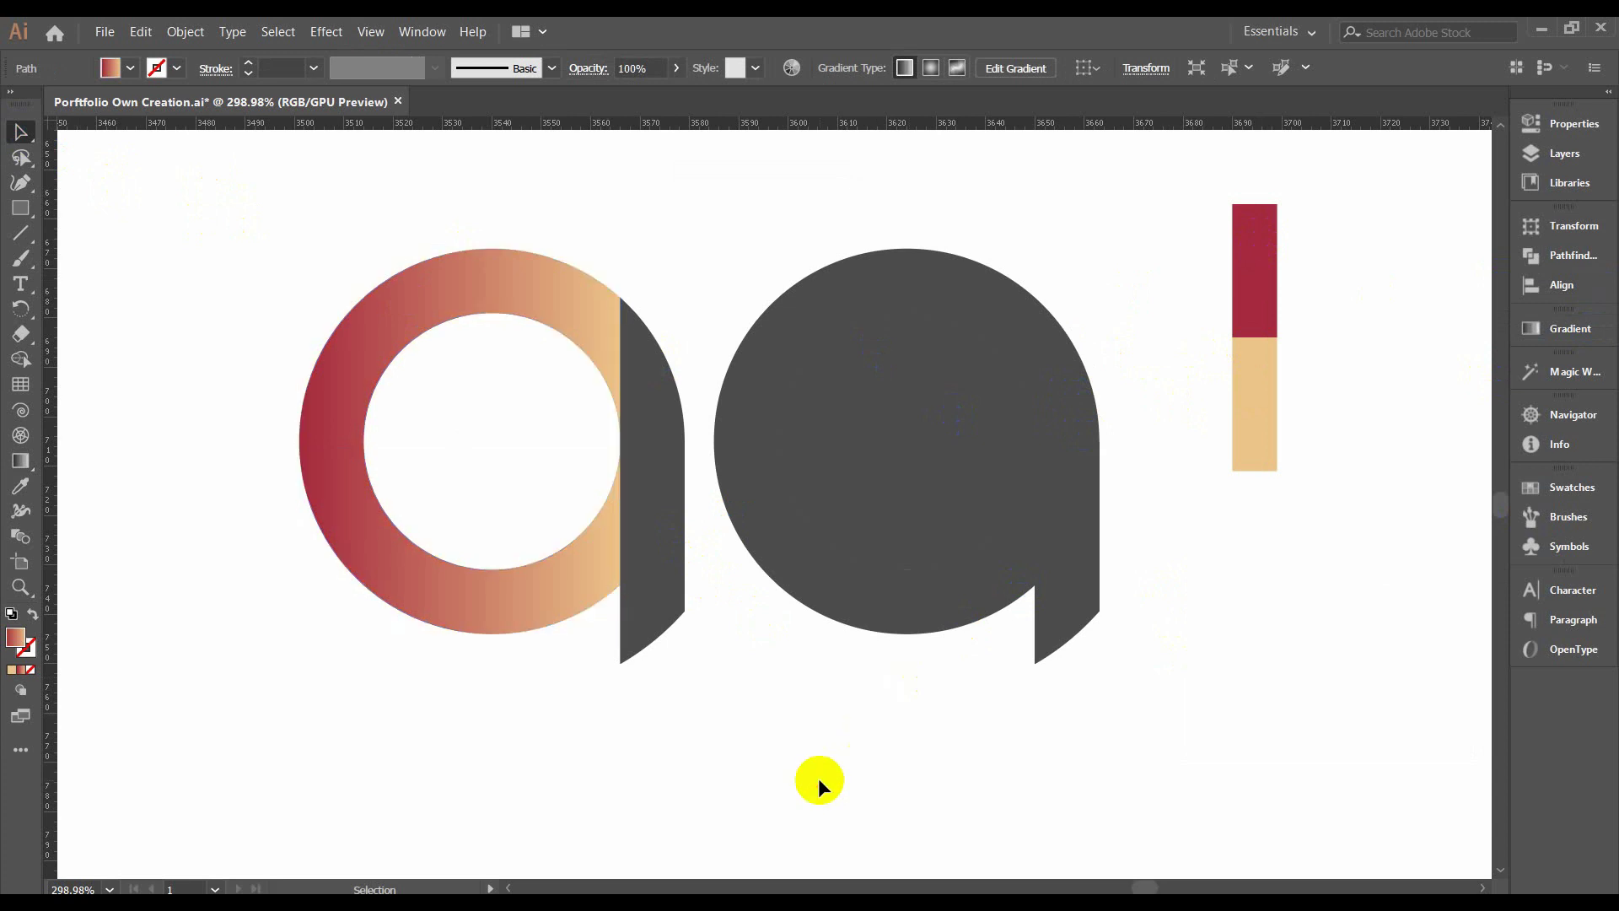
Copy the ring's crimson-to-tan gradient onto the tail and redraw it running diagonally upward.
left_click(651, 459)
left_click(21, 486)
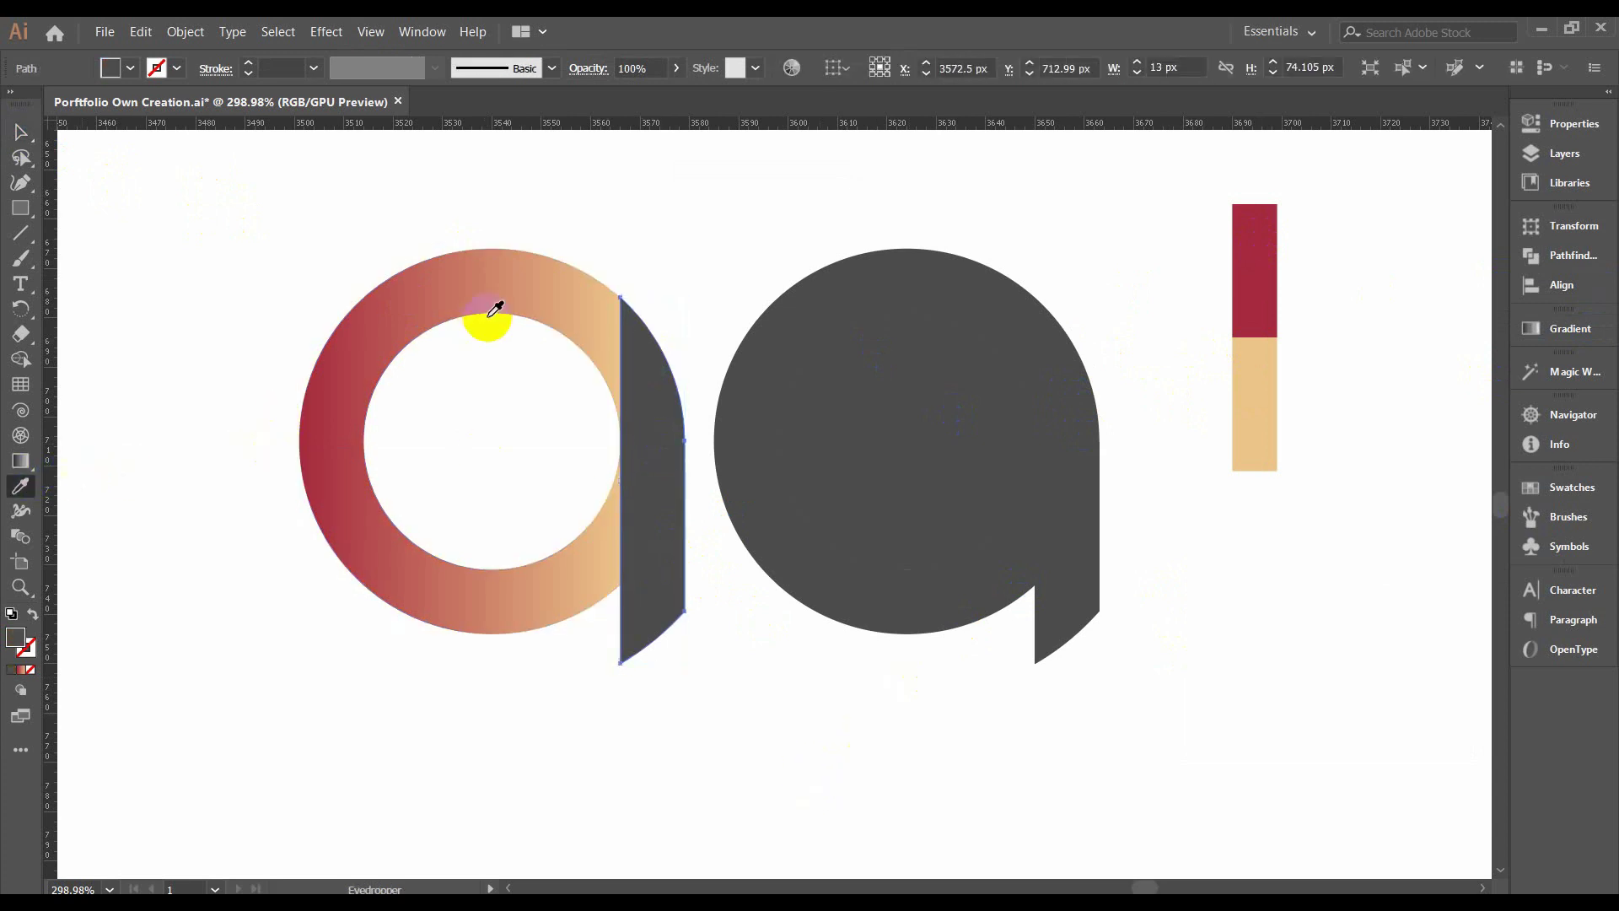
left_click(484, 268)
left_click(20, 132)
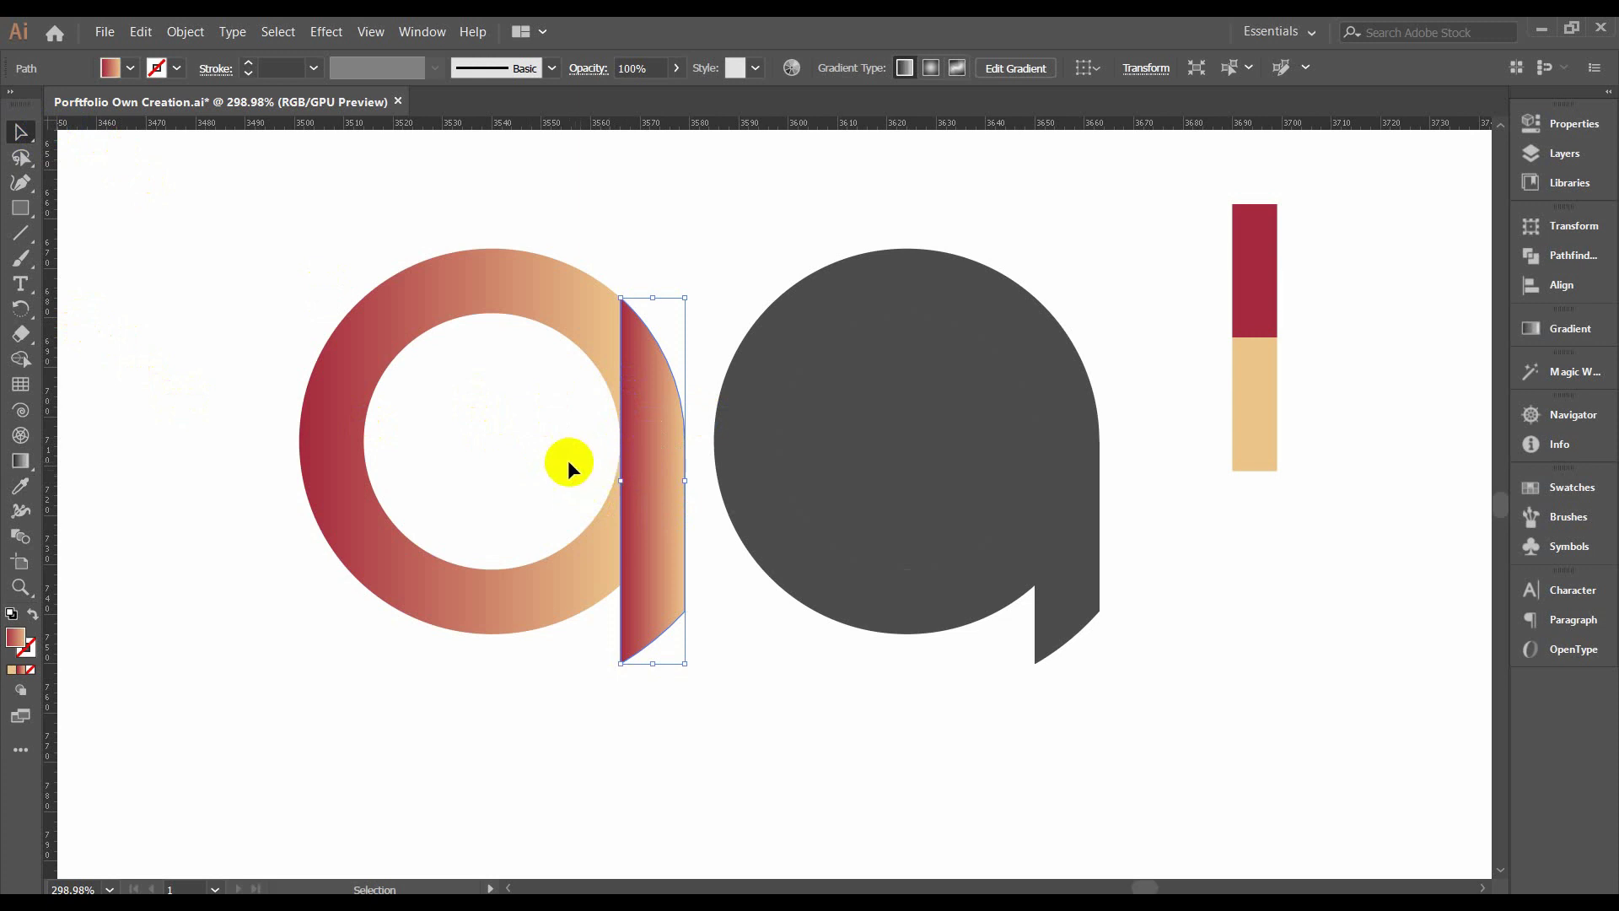
key("g")
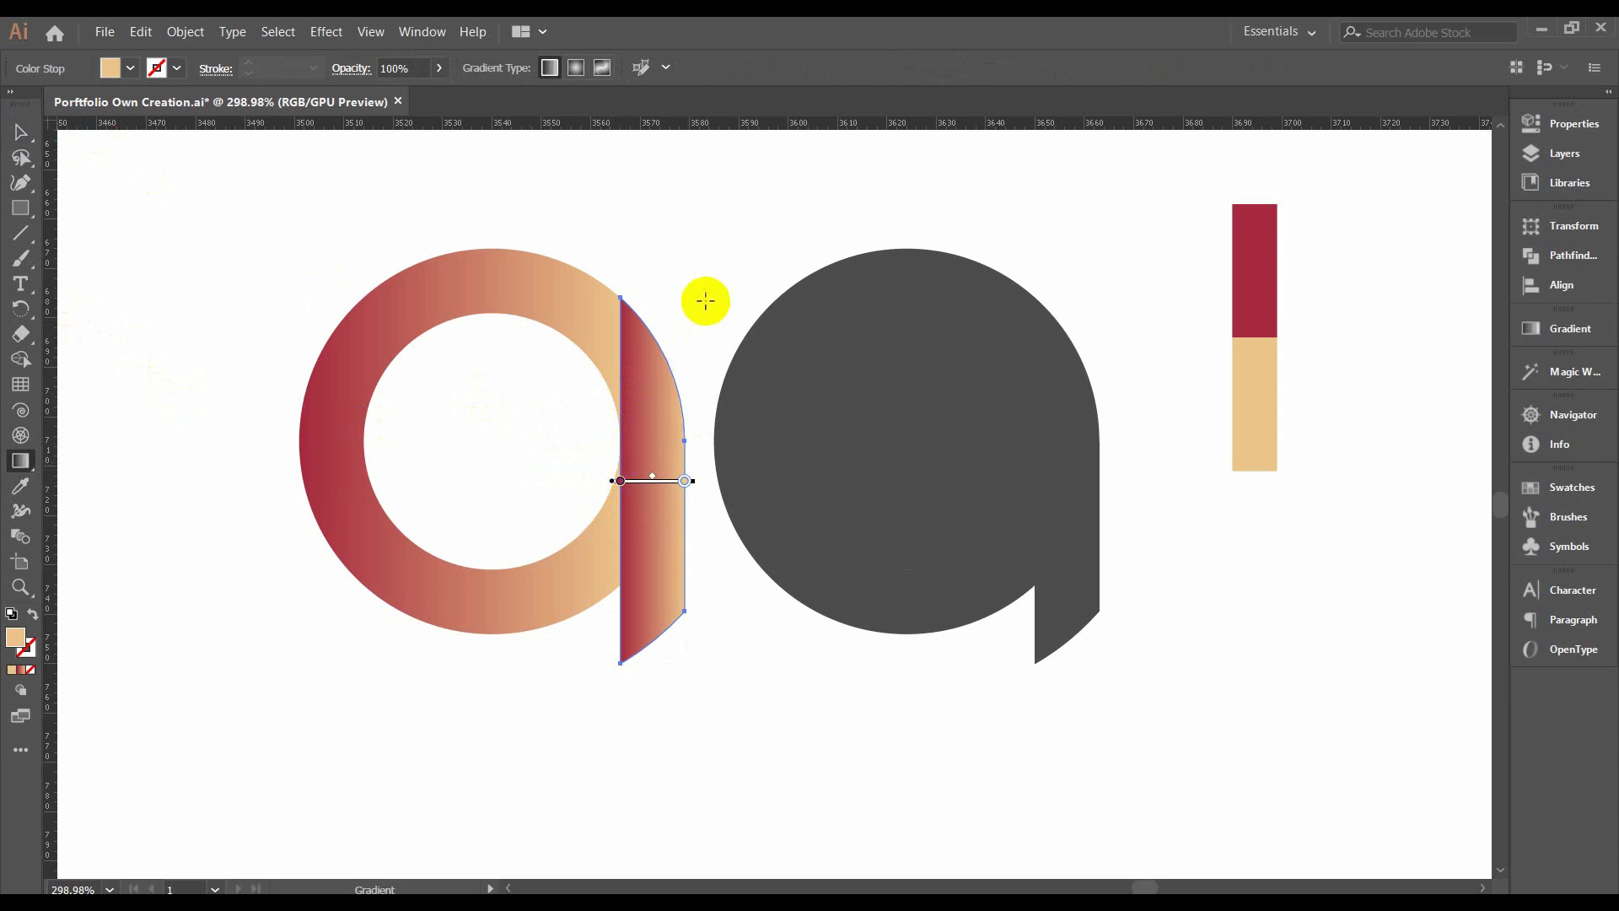
mouse_move(715, 284)
left_mouse_down()
mouse_move(576, 401)
mouse_move(473, 455)
left_mouse_up()
left_click_drag(735, 654, 572, 288)
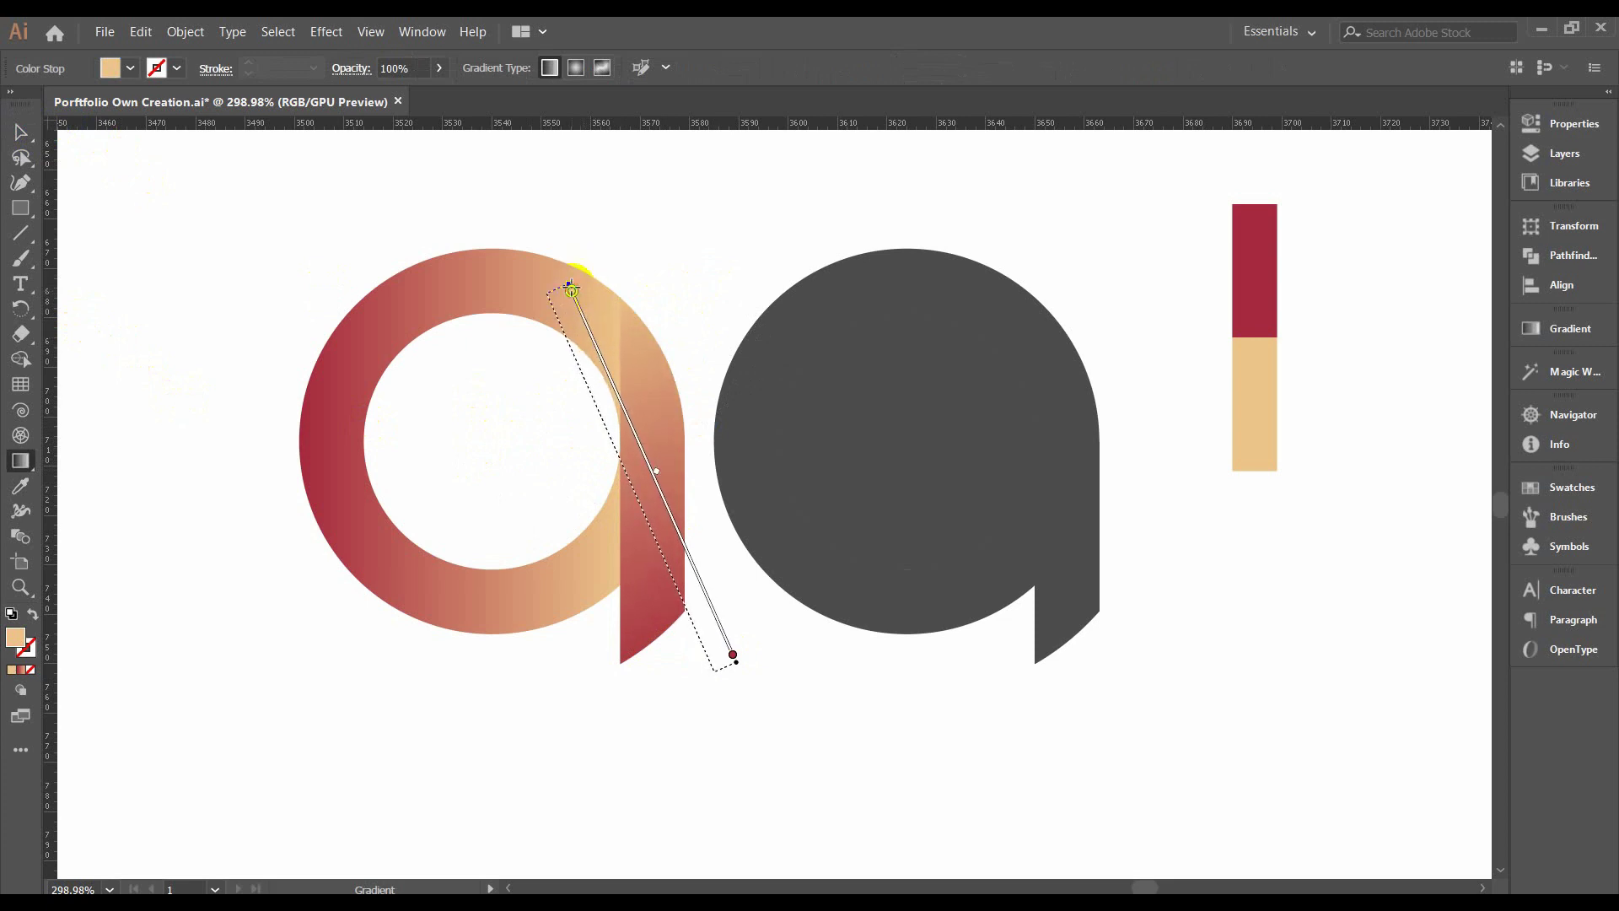
left_click_drag(628, 404, 606, 415)
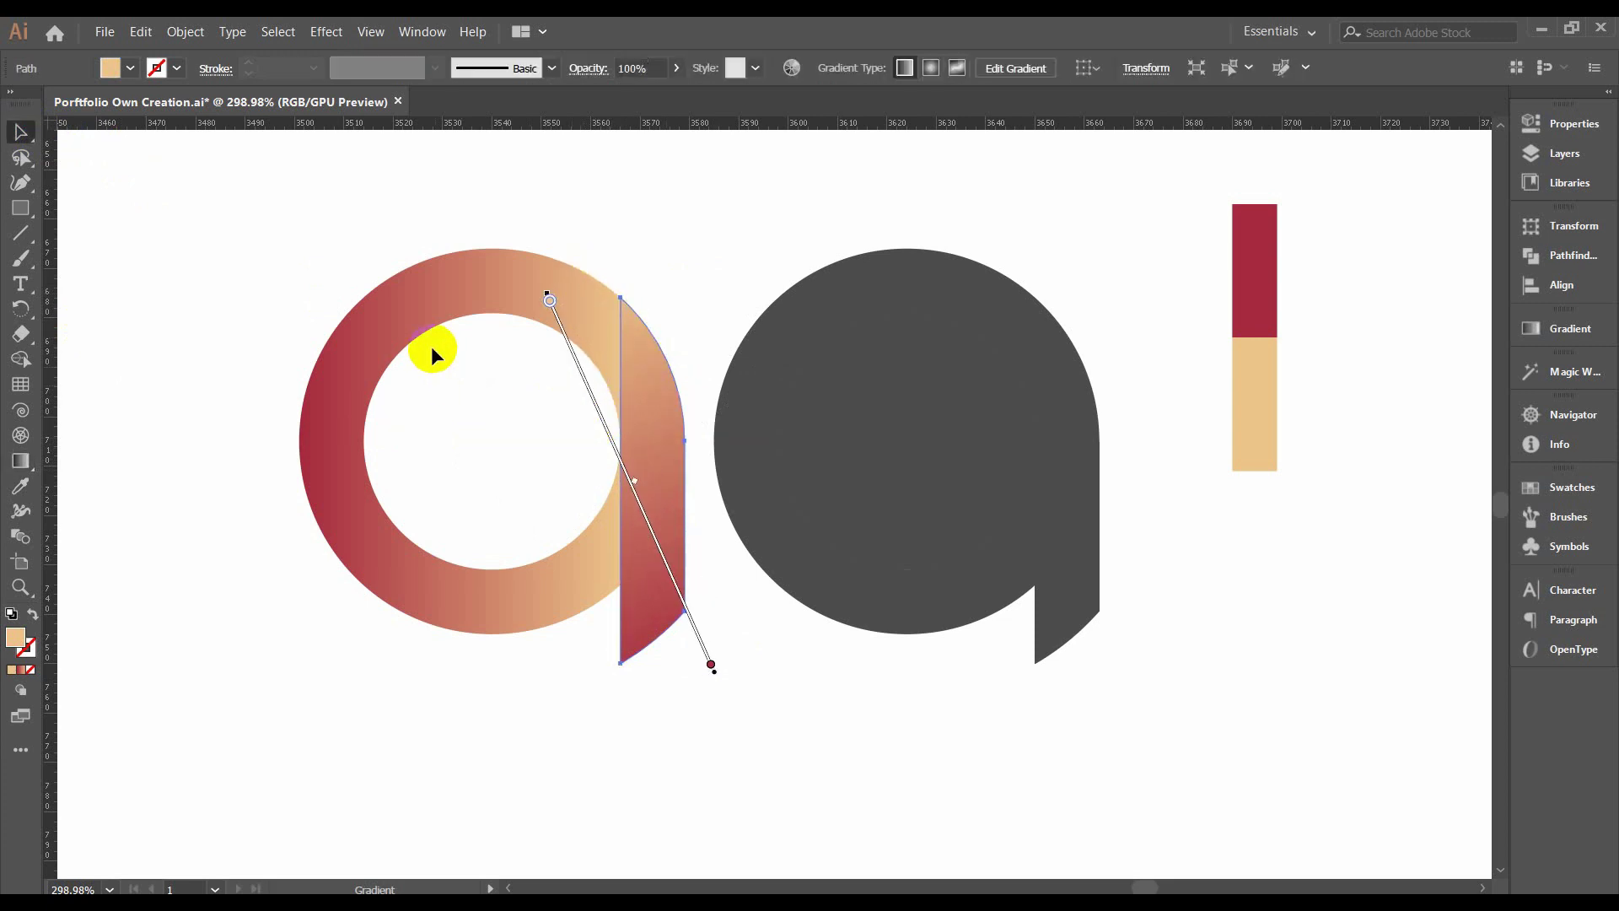
key("v")
Angle the ring's gradient from upper left to lower right, then deselect everything.
left_click(427, 296)
key("g")
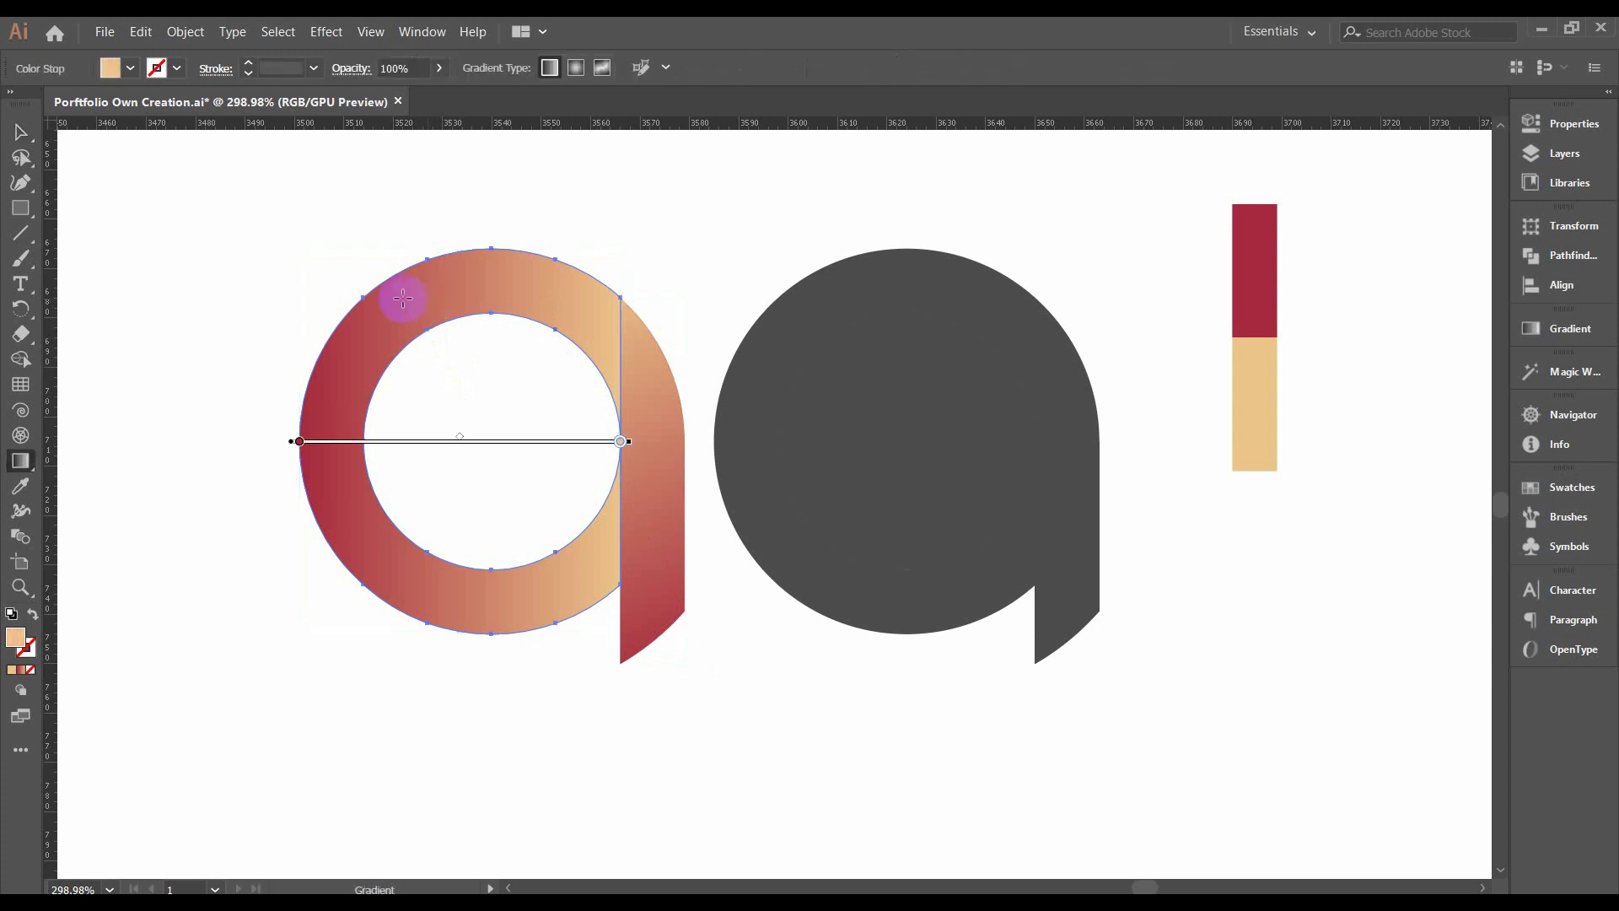
mouse_move(270, 260)
left_mouse_down()
mouse_move(724, 481)
mouse_move(756, 478)
left_mouse_up()
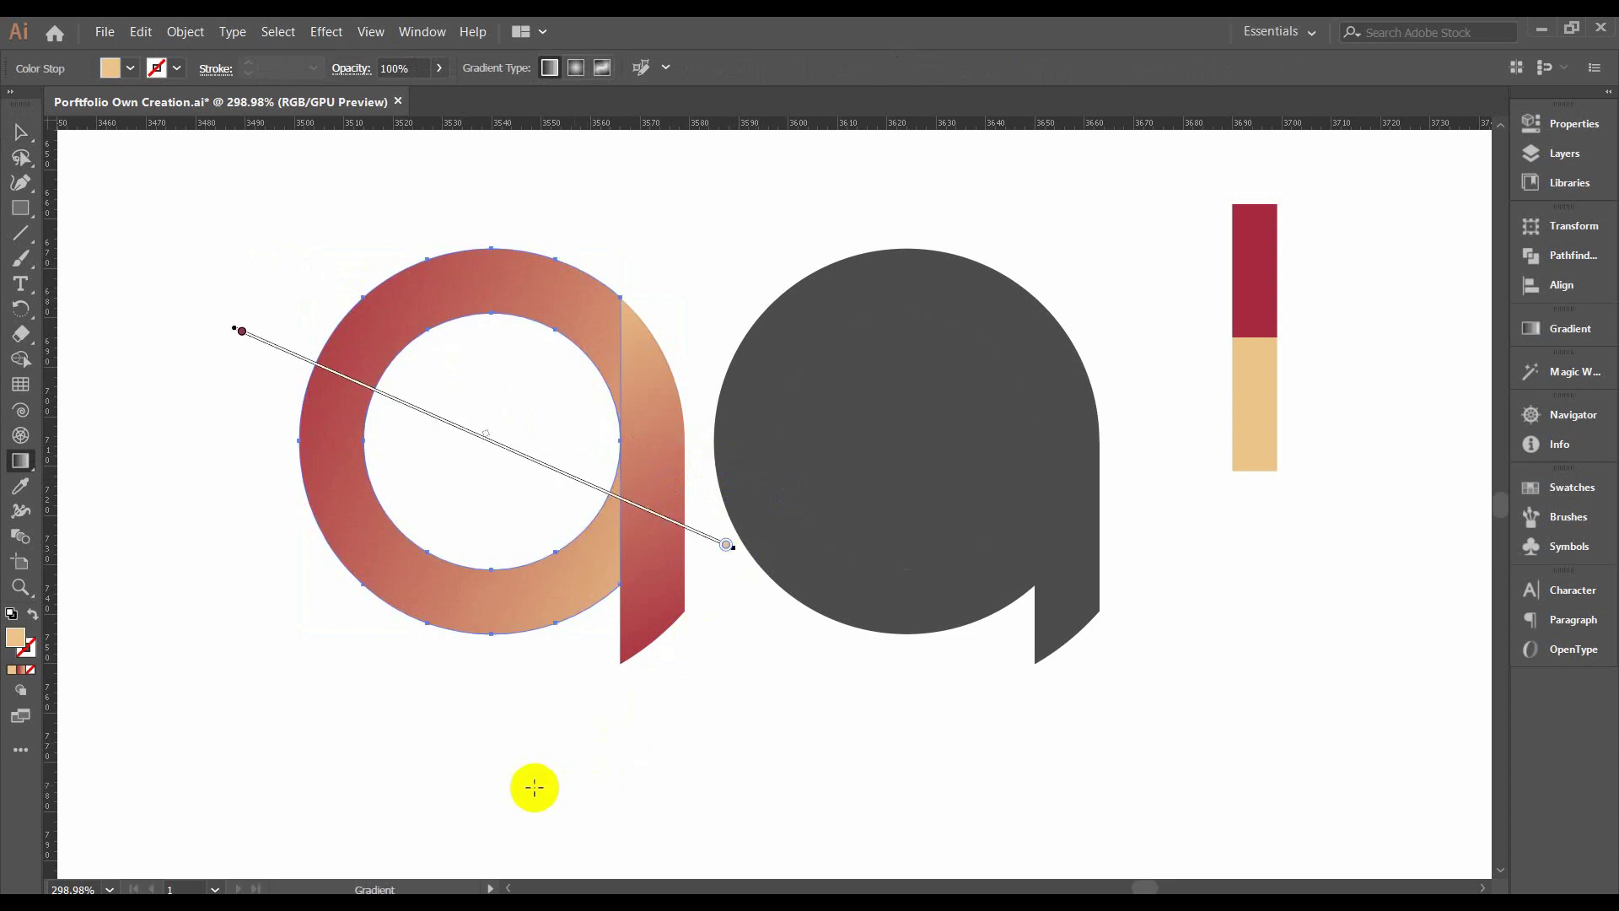
key("v")
key("ctrl+h")
left_click(458, 757)
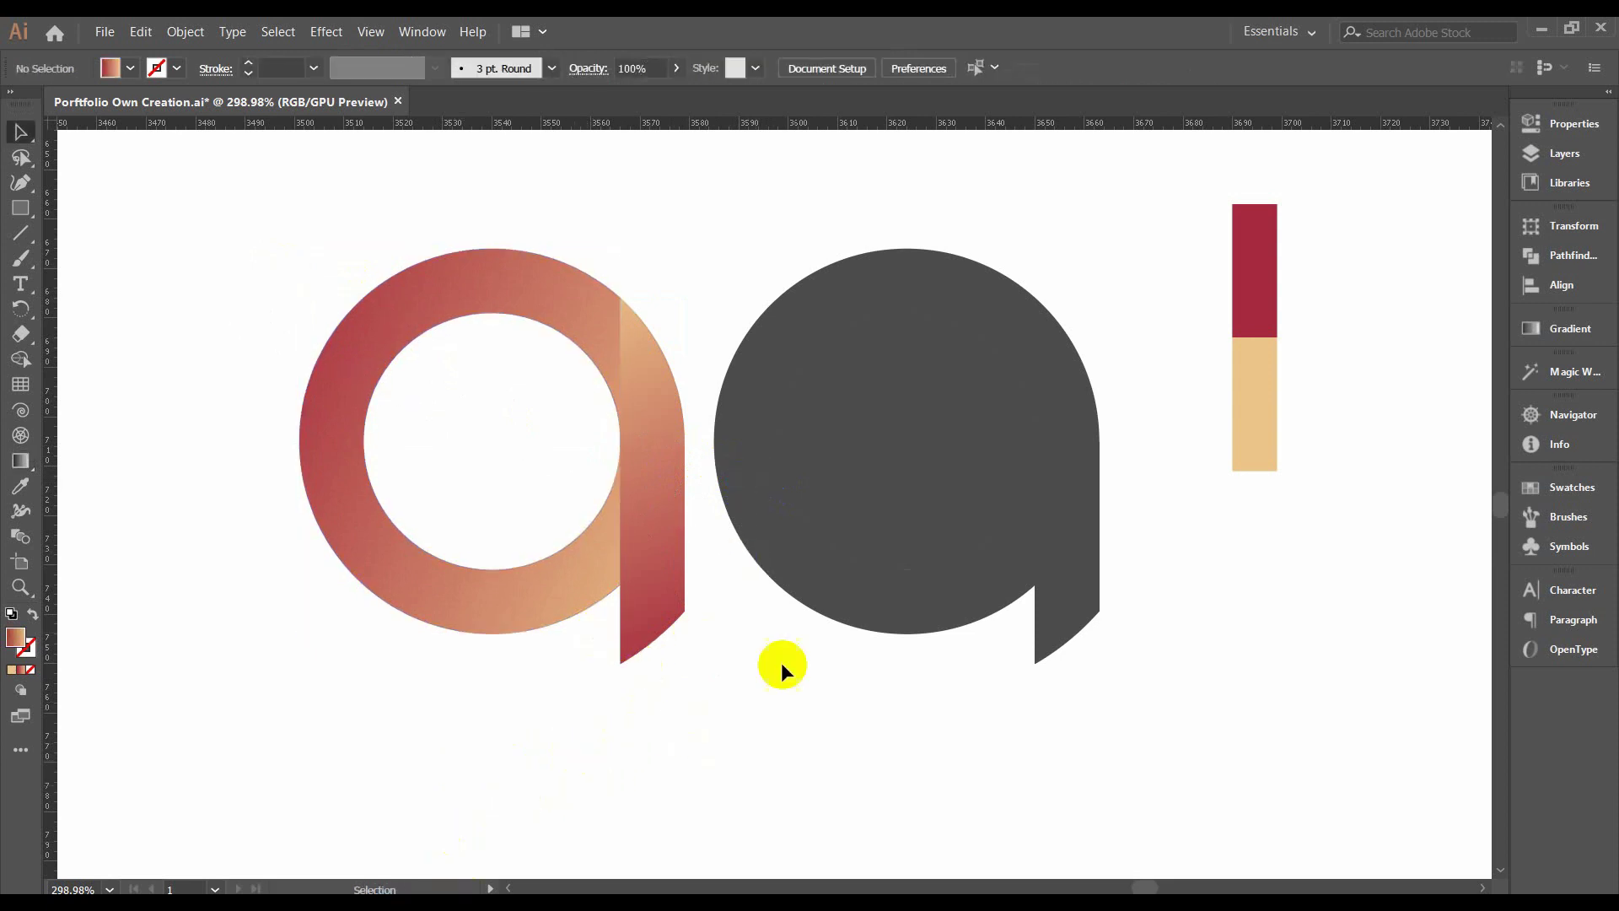
Copy the crimson-to-tan gradient onto the solid 'a''s inner circle, outer circle and tail.
left_click(947, 478)
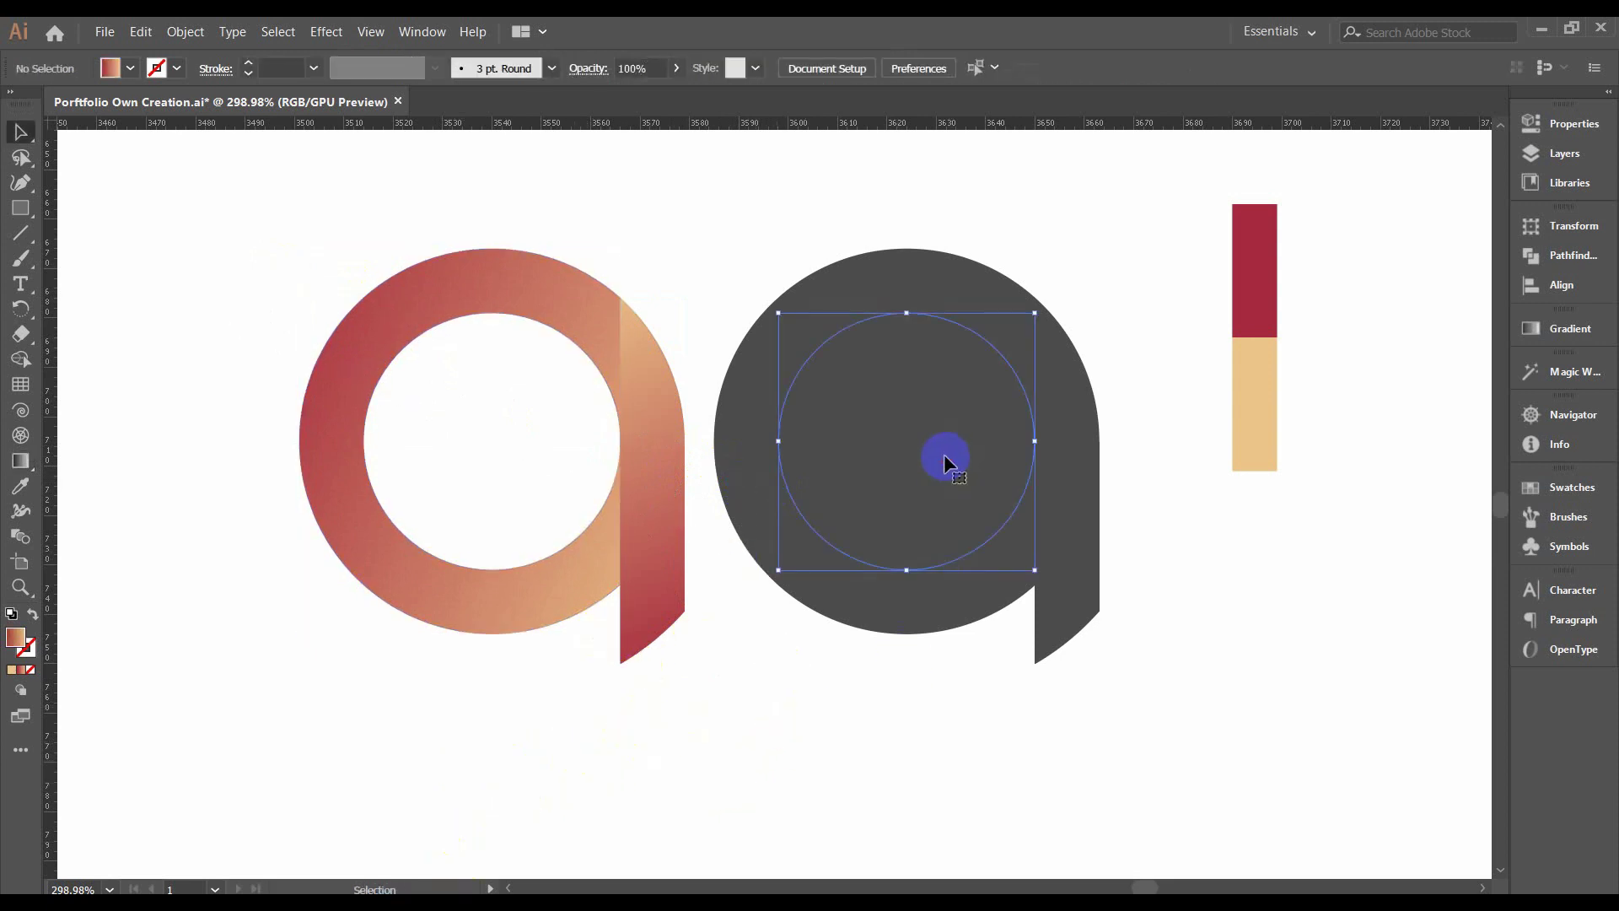
key("i")
left_click(634, 413)
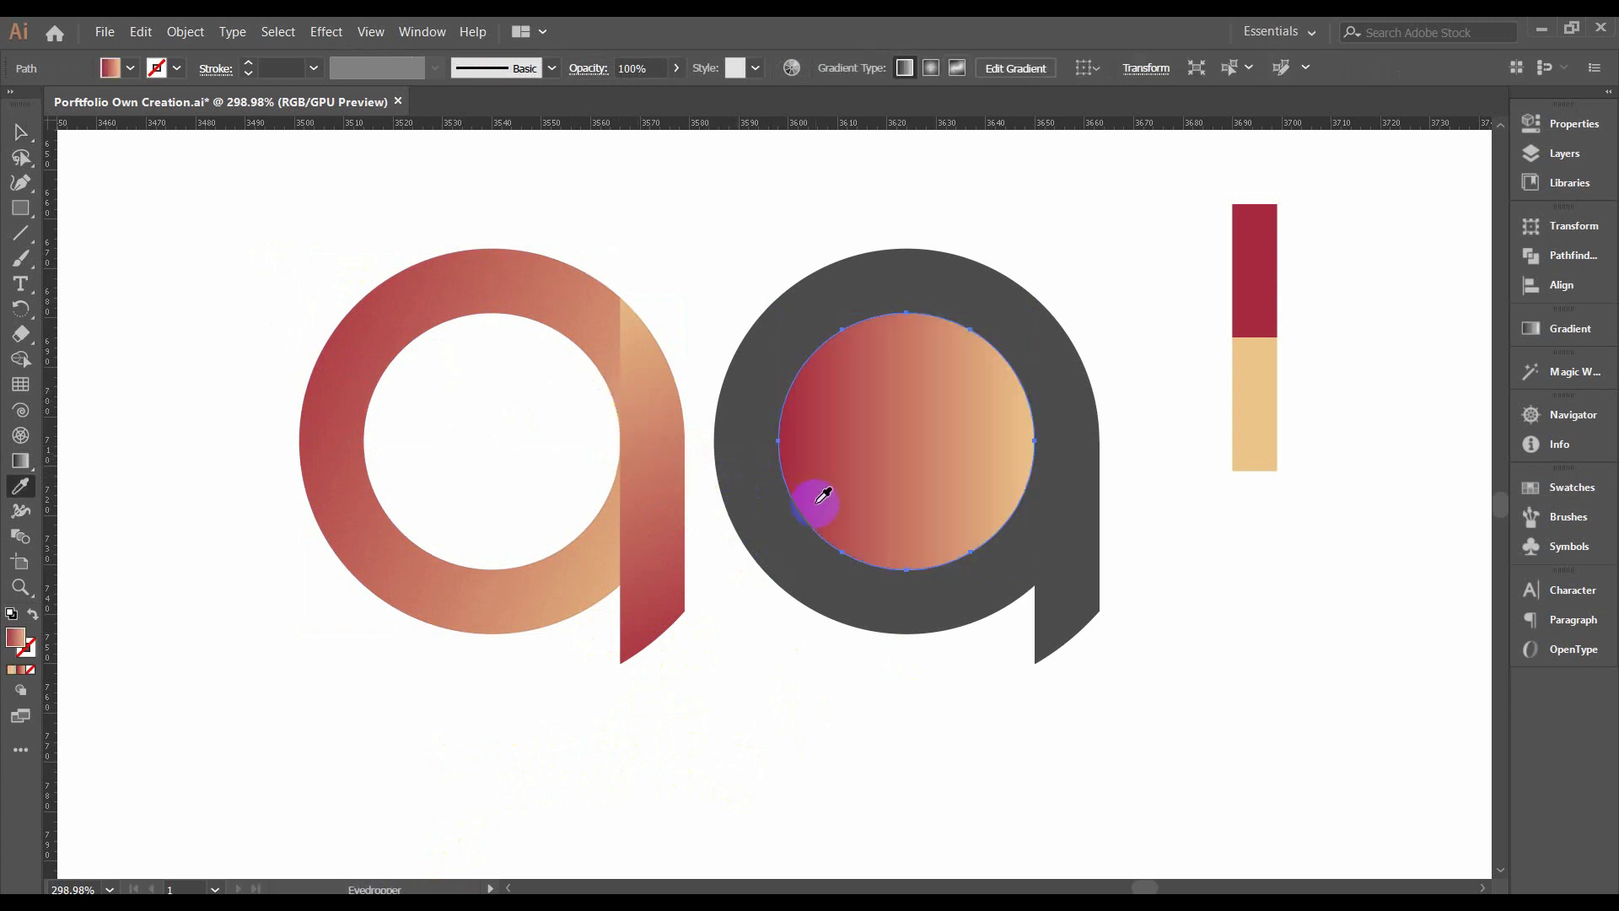
key("v")
left_click(962, 293)
key("i")
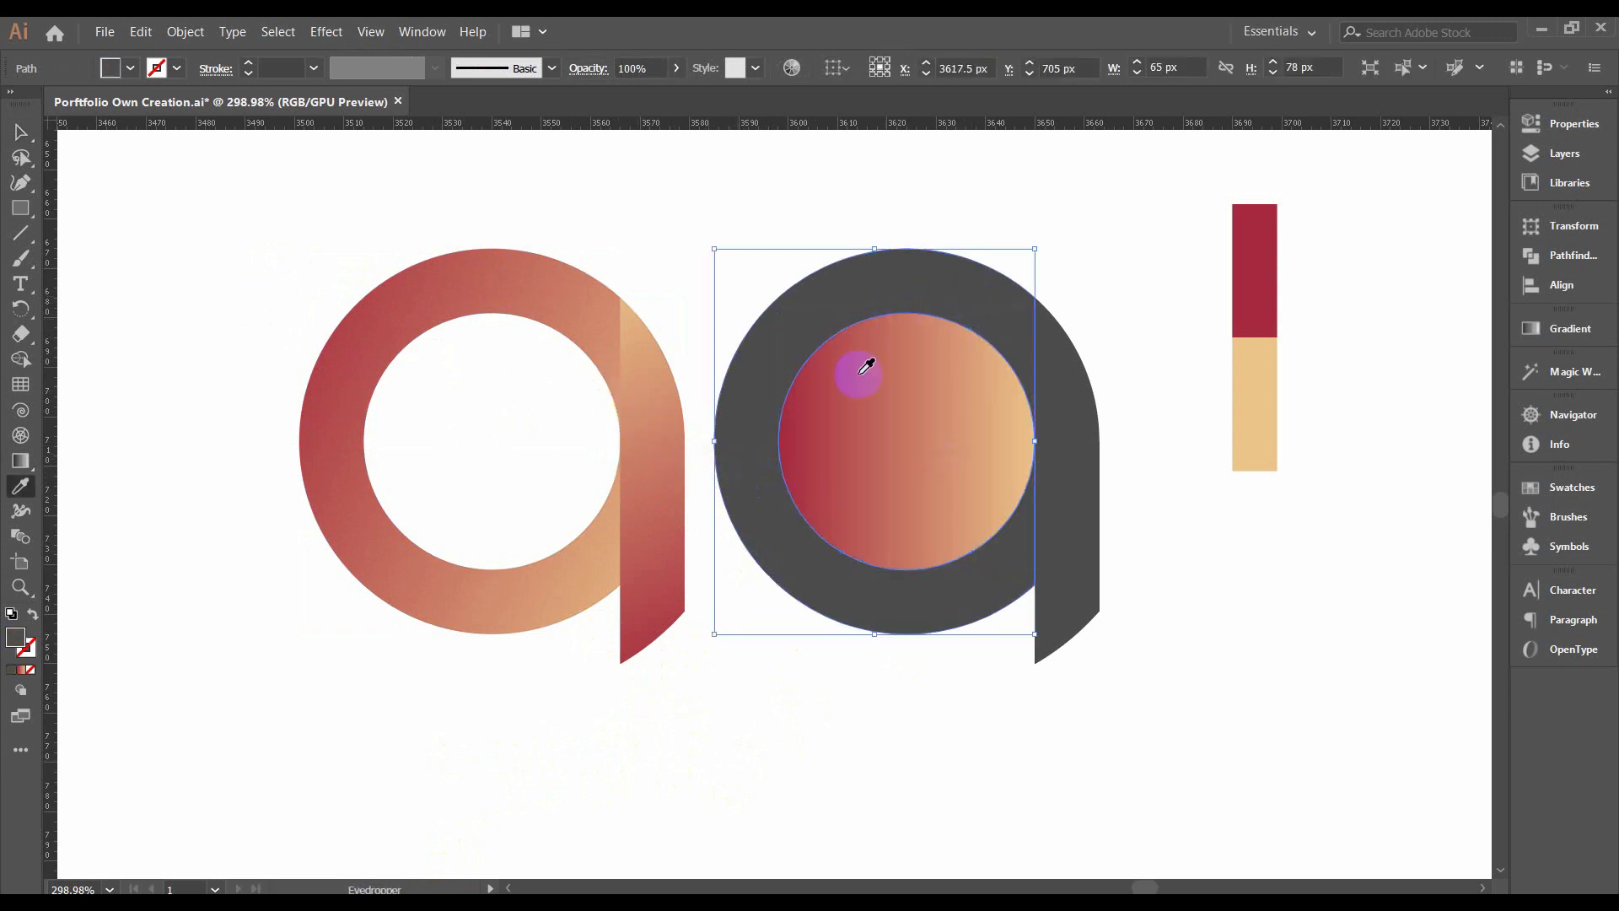
left_click(864, 371)
key("v")
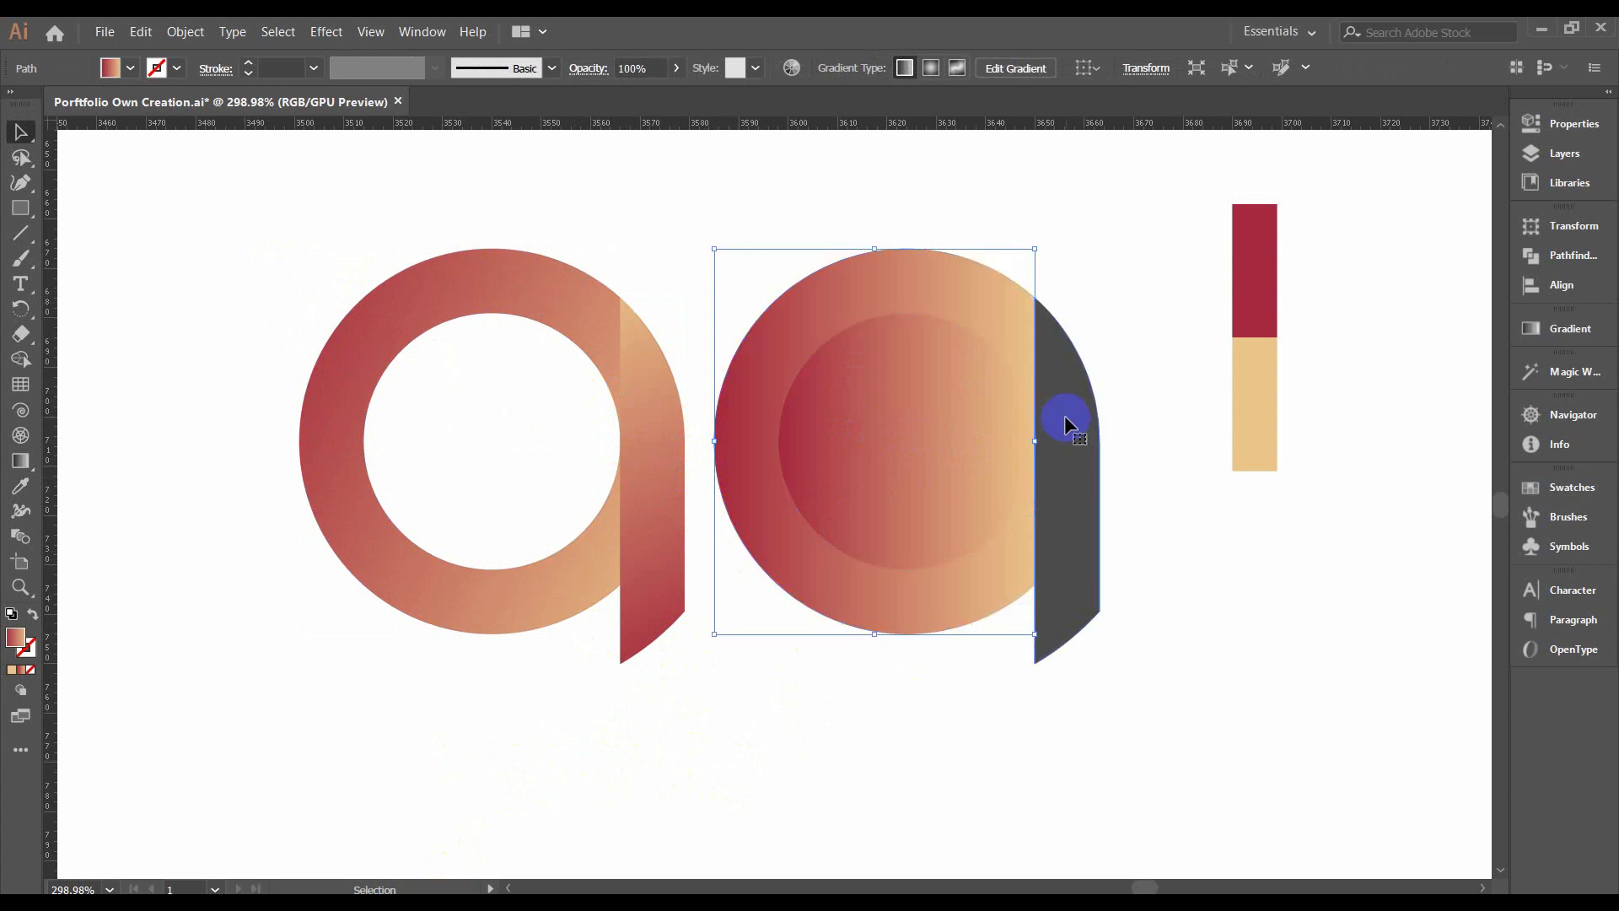
left_click(1063, 415)
key("i")
left_click(958, 412)
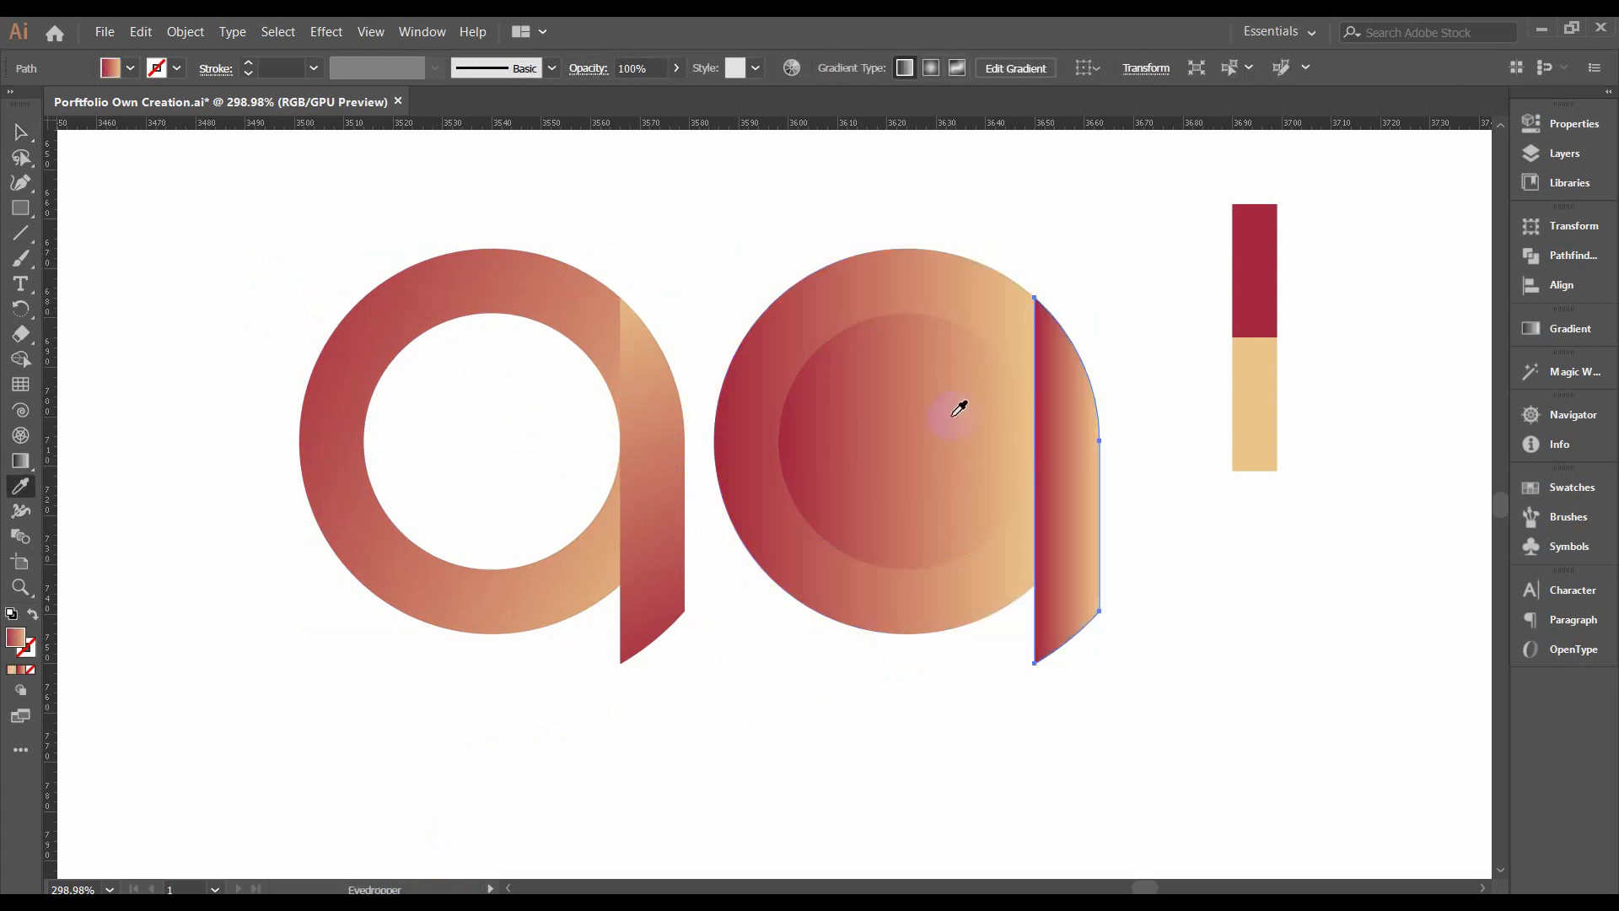
key("v")
Angle the outer and inner circle gradients of the second 'a' diagonally.
left_click(807, 305)
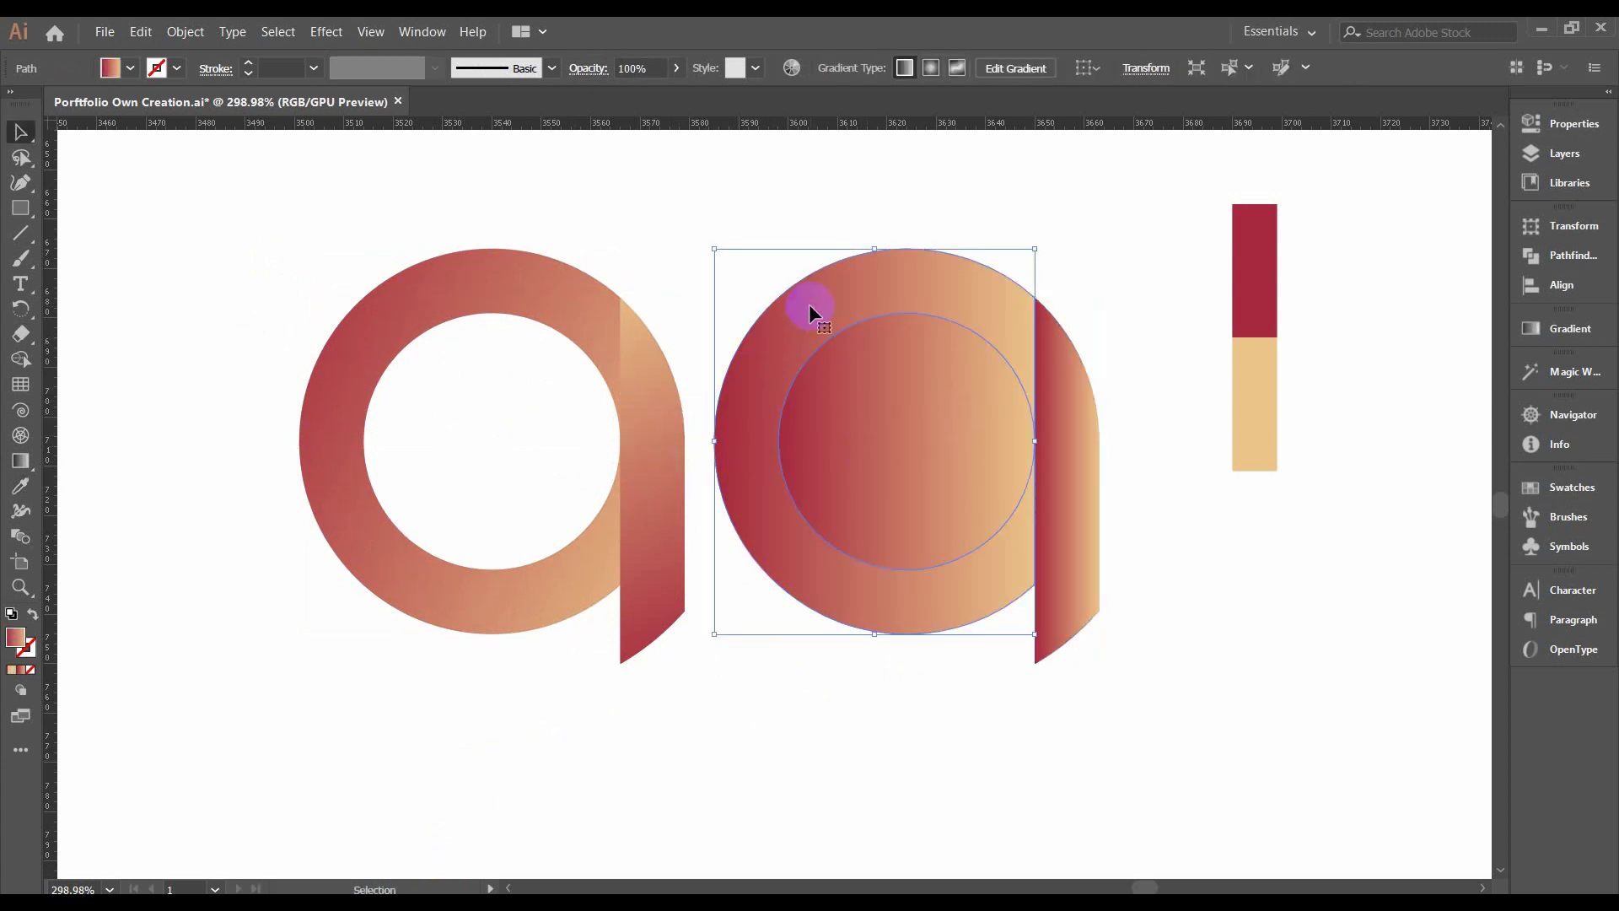
key("g")
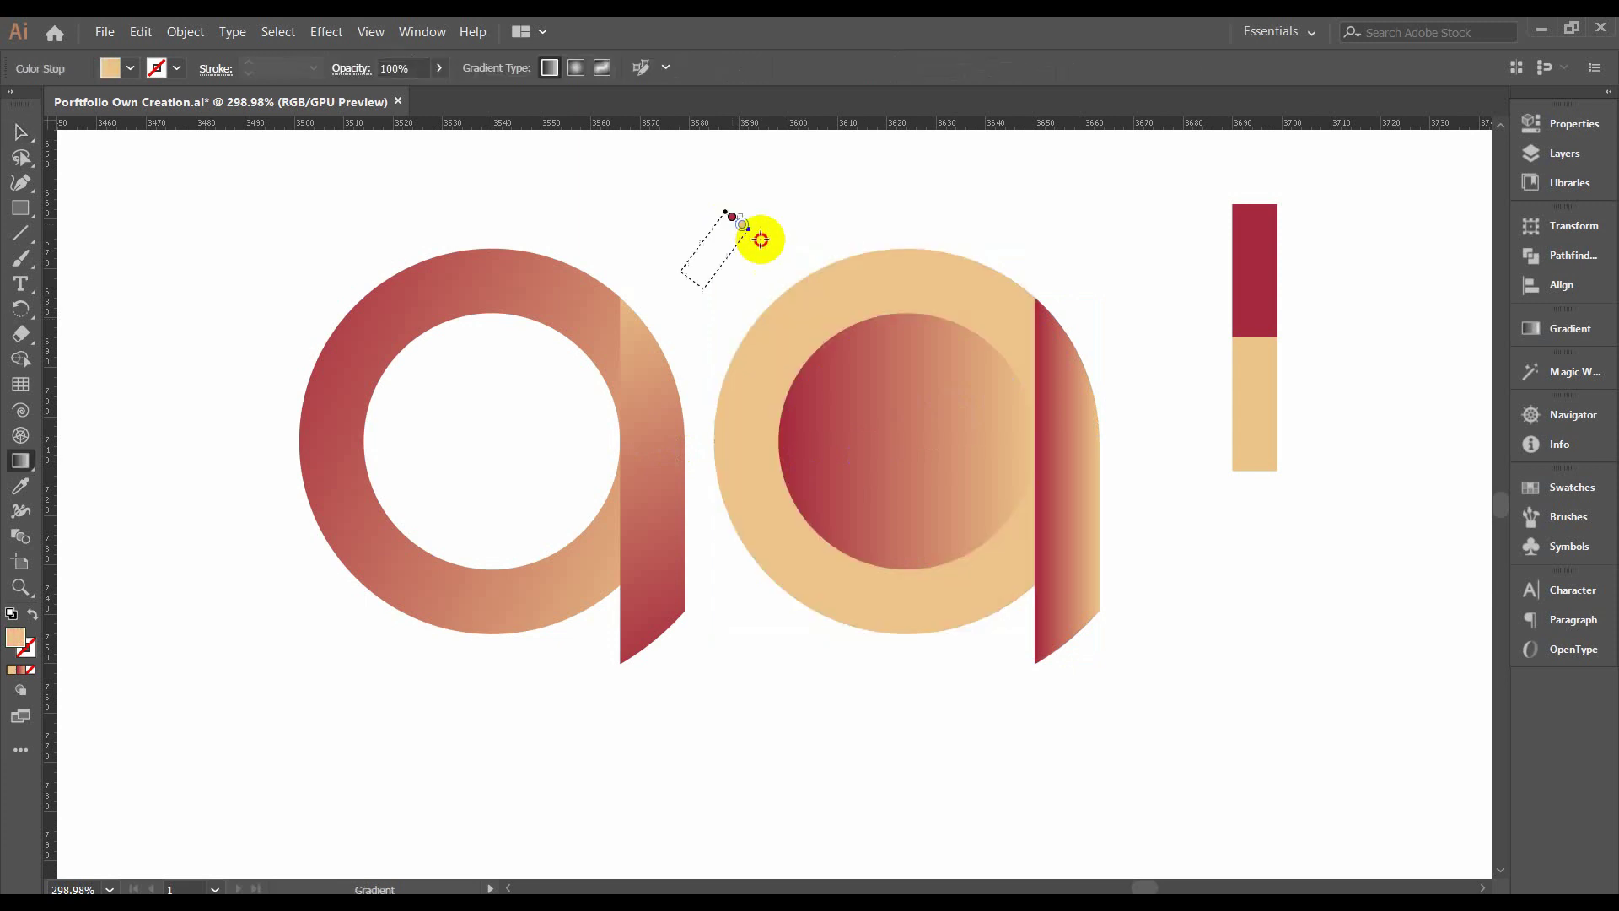
left_click_drag(732, 217, 990, 371)
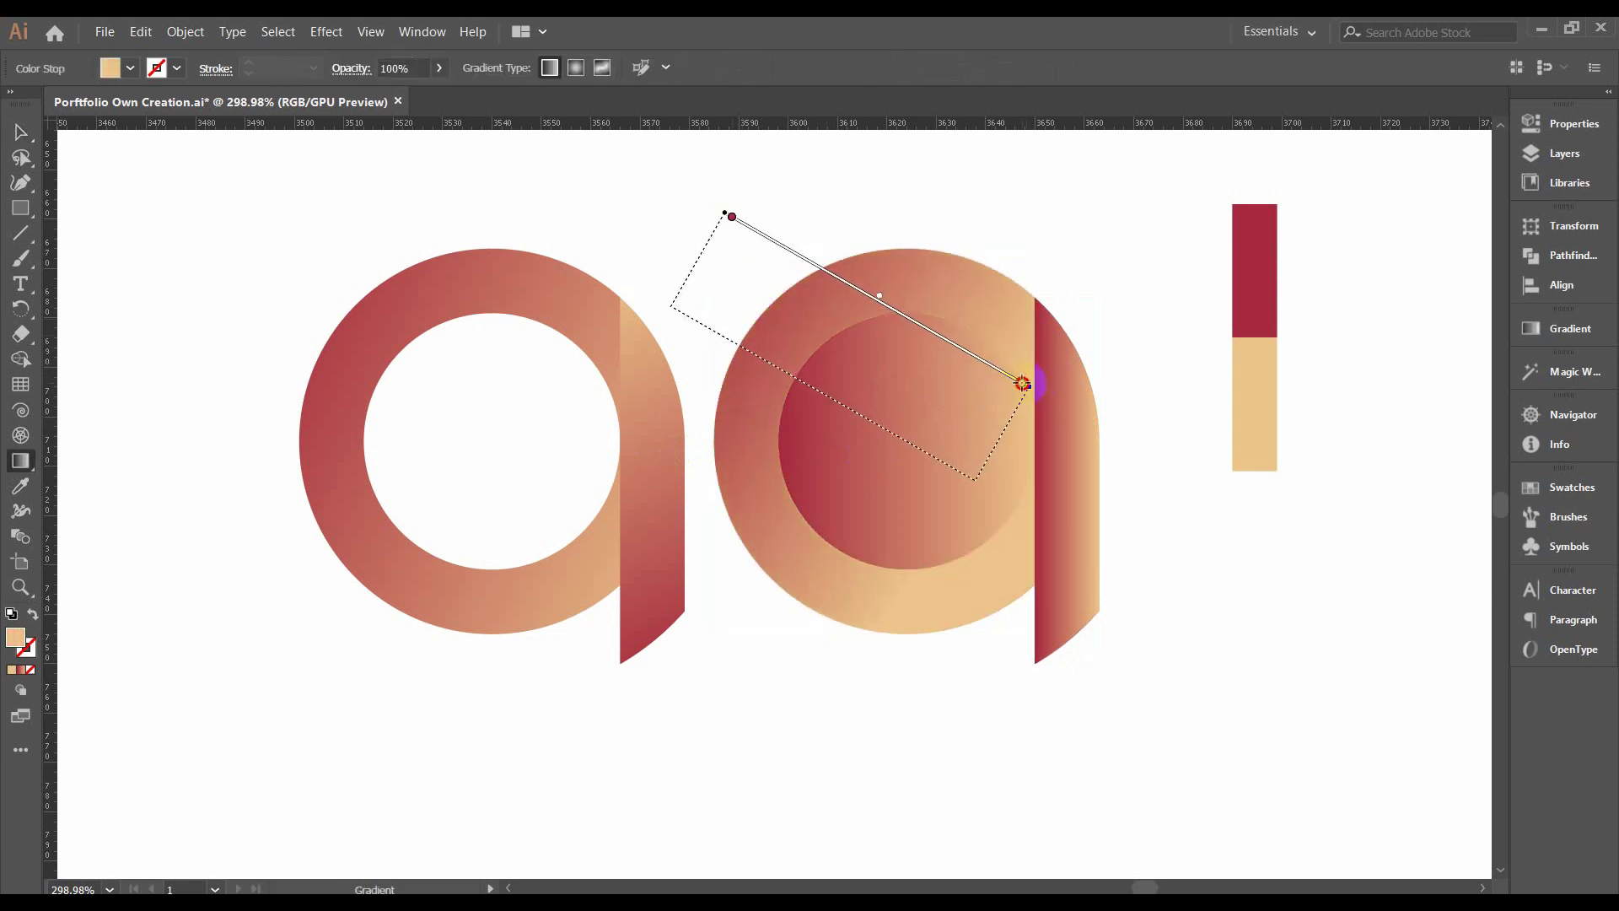
key("v")
left_click(958, 384)
key("g")
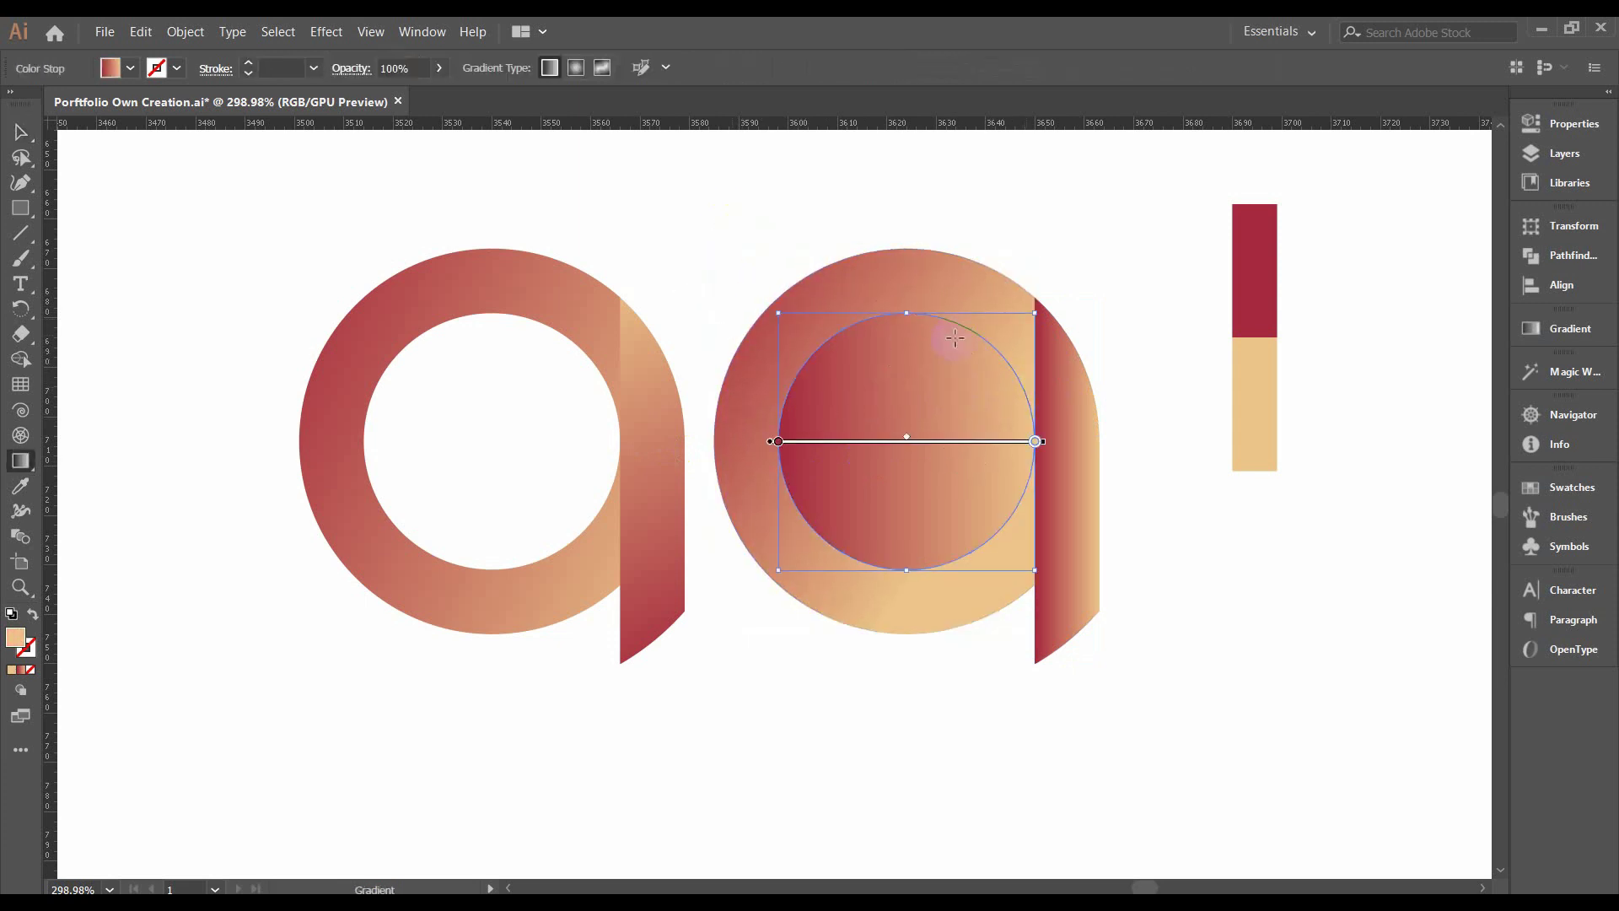
left_click_drag(1054, 205, 785, 360)
left_click_drag(842, 473, 1121, 318)
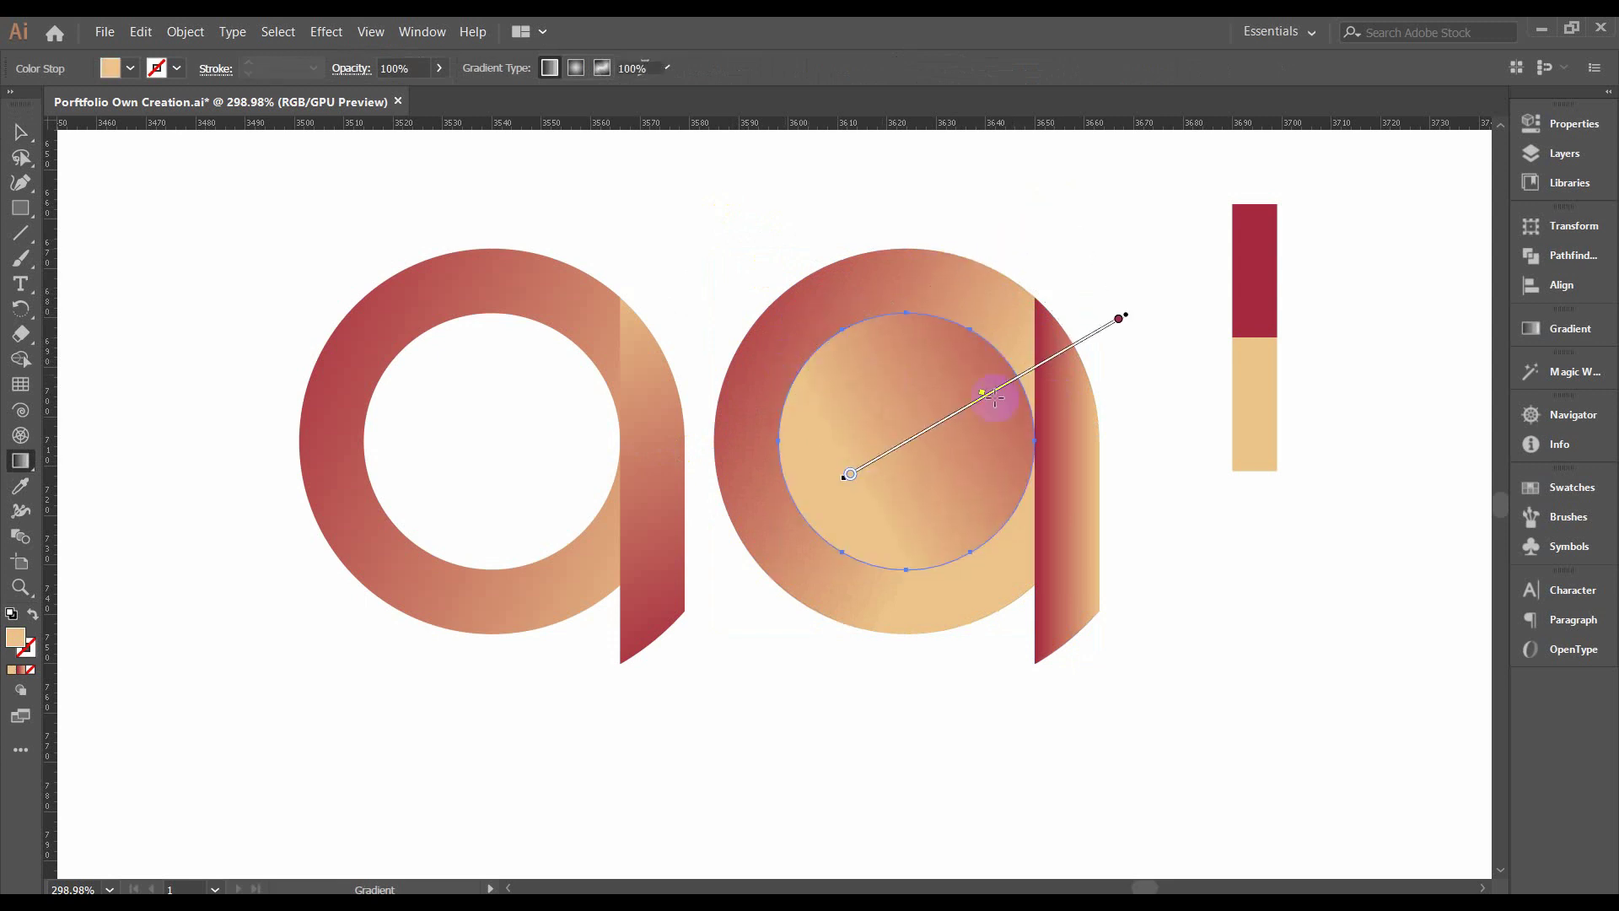
key("v")
Run the right stem's gradient down to the lower right, then deselect and scroll down.
left_click(1079, 437)
key("g")
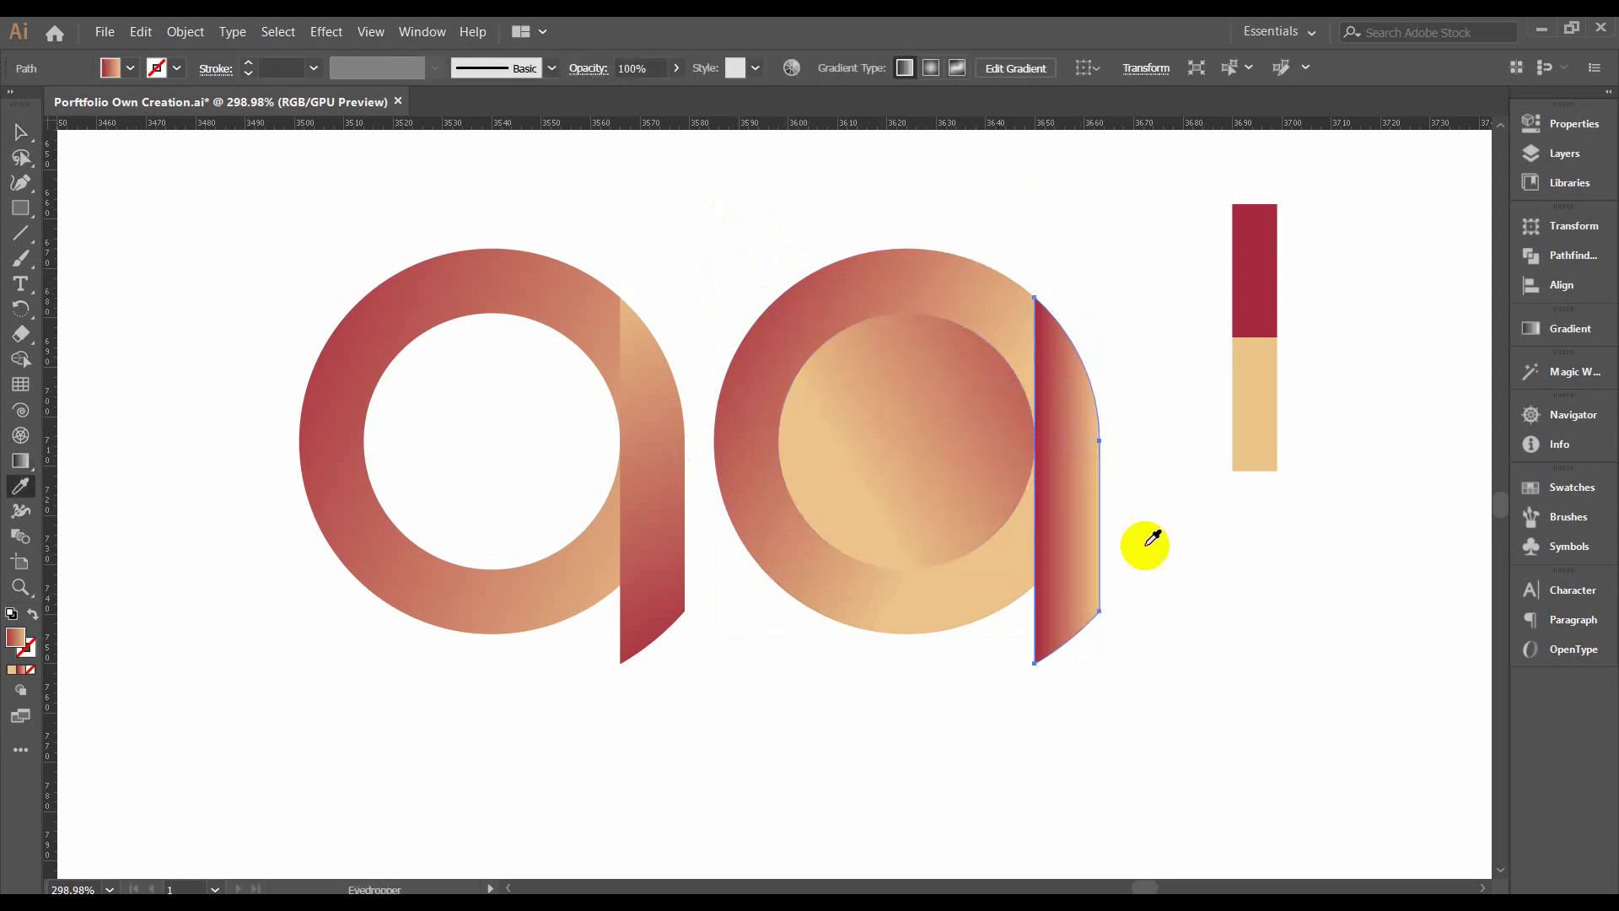
left_click_drag(1163, 721, 954, 433)
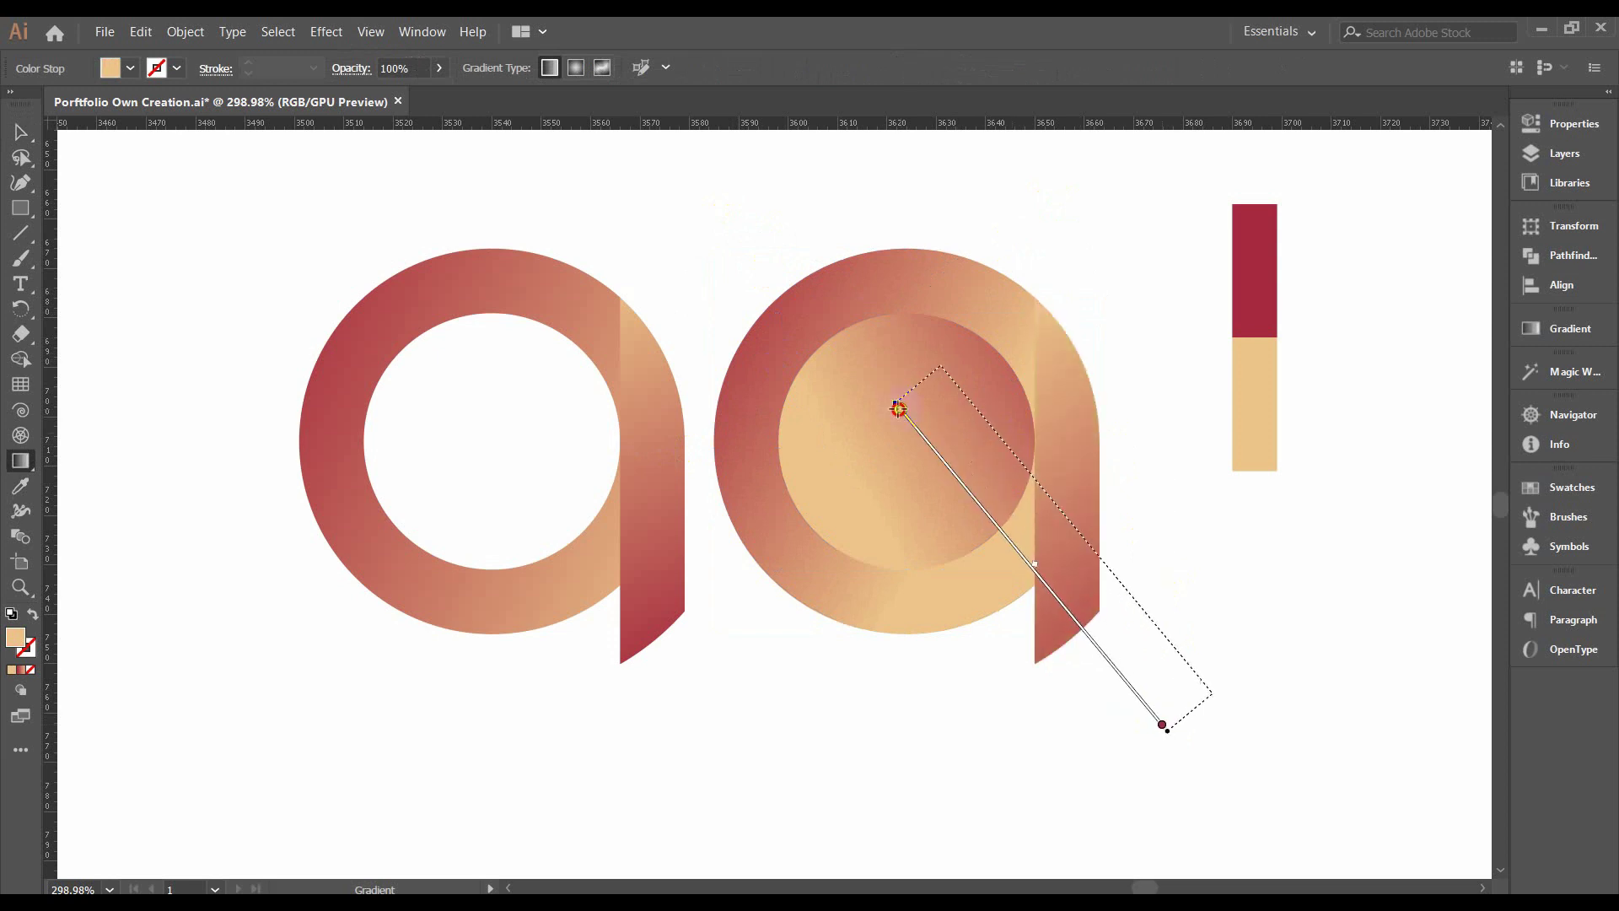
left_click_drag(939, 365, 1210, 687)
key("v")
left_click(1277, 539)
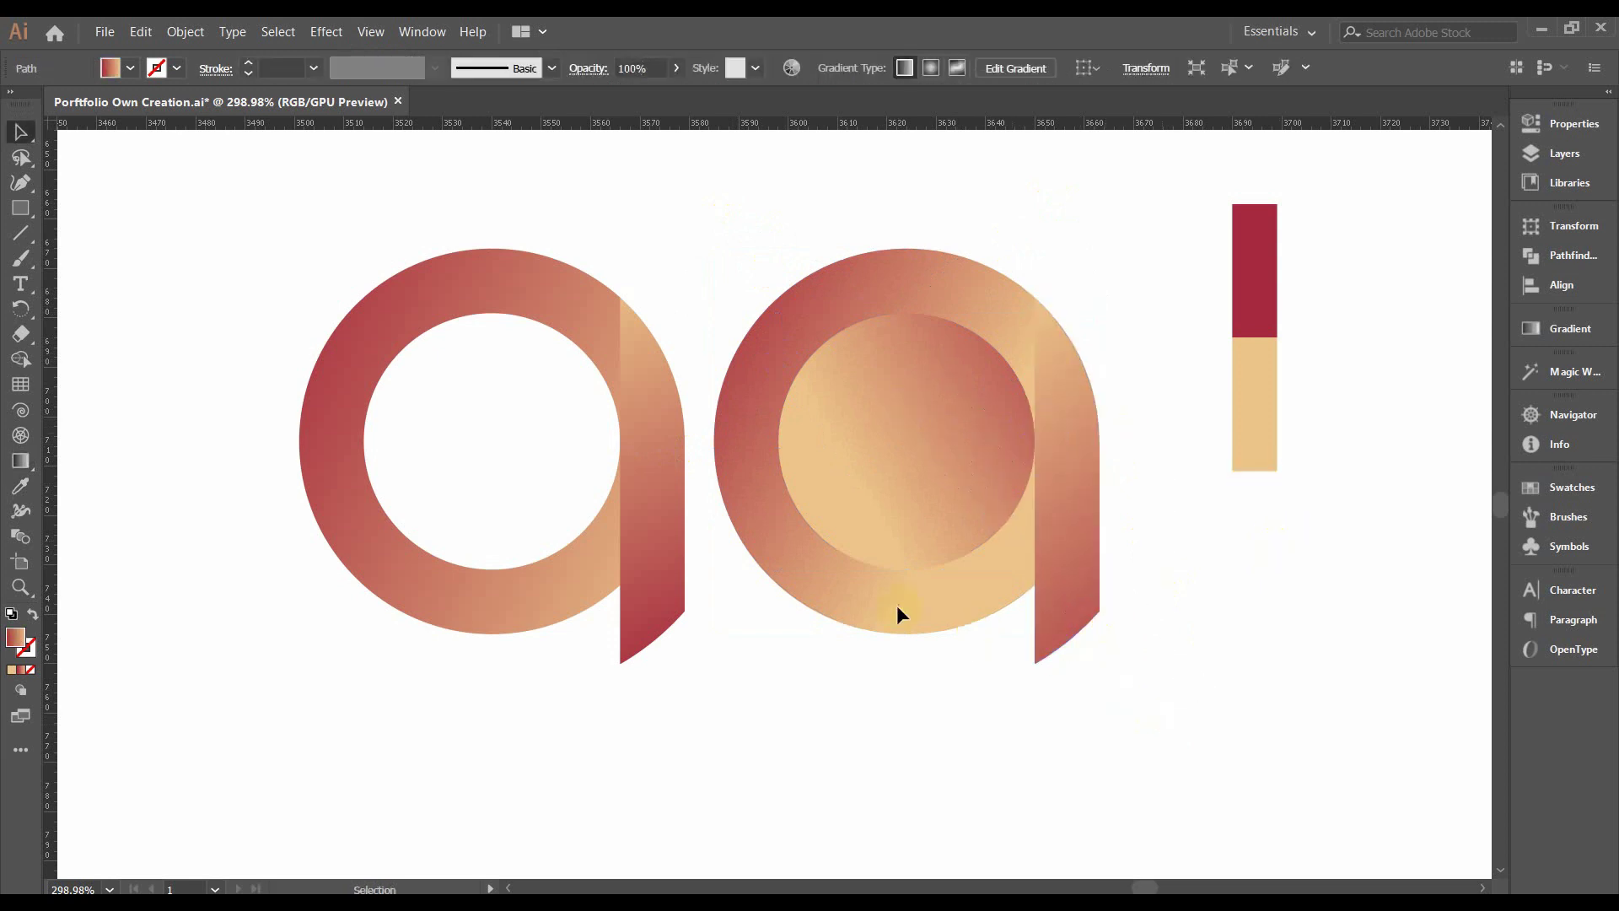
scroll(843, 582, "down", 2)
scroll(1003, 557, "down", 1)
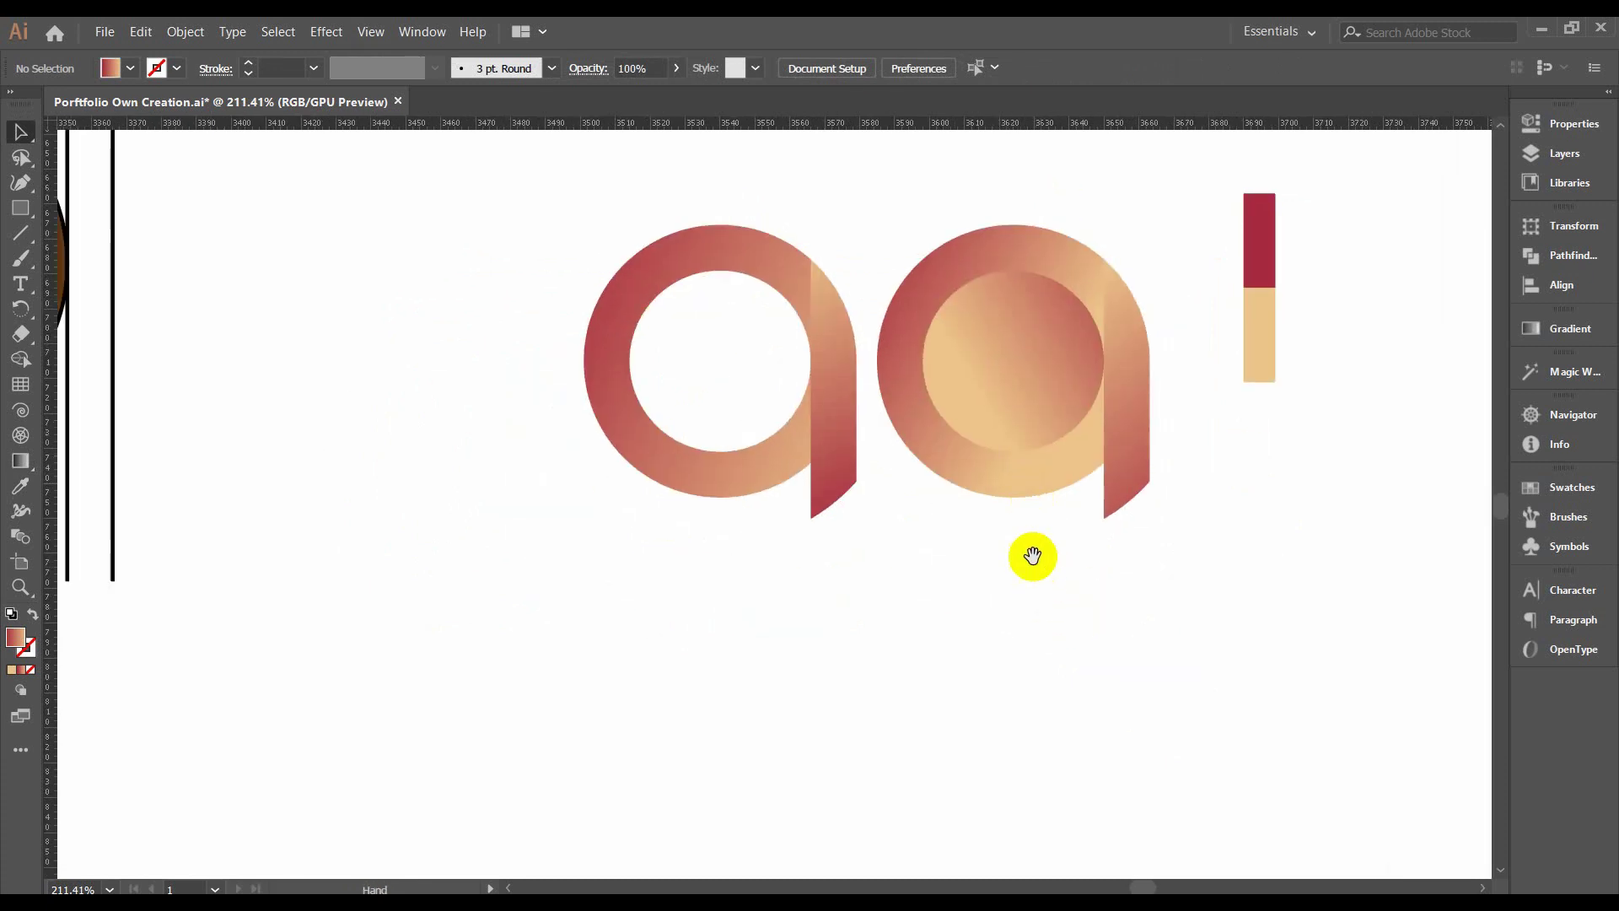
Start a text line below the logos, replacing a trial 'A LETTER LOGO' with 'LOREM IPSAM'.
left_click_drag(1029, 560, 874, 596)
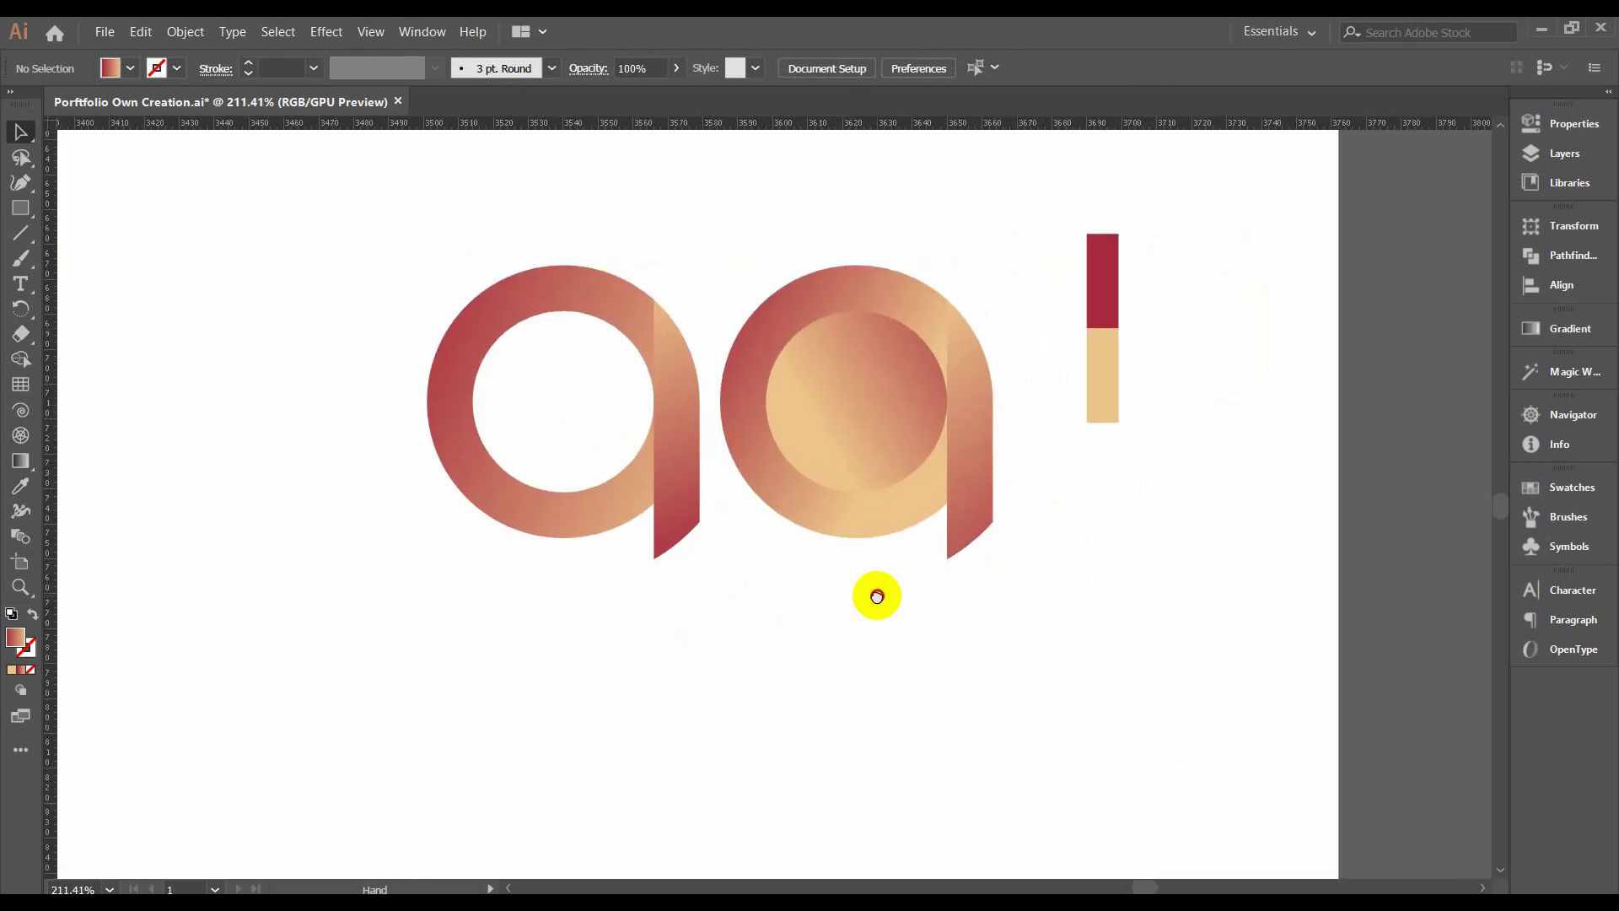
left_click(20, 284)
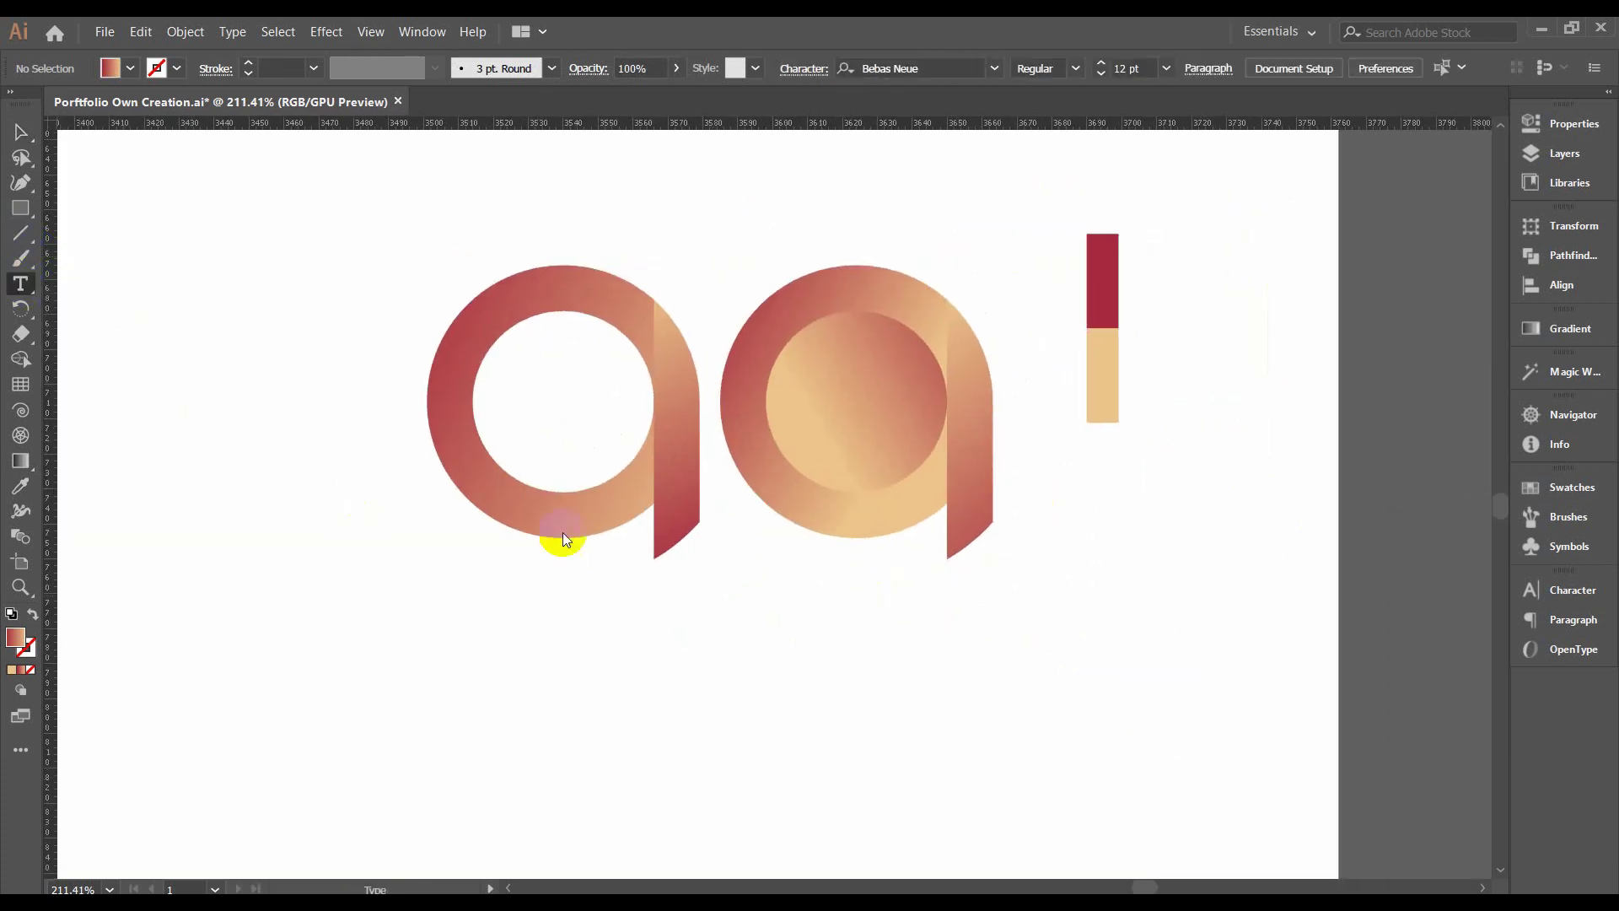
left_click(803, 656)
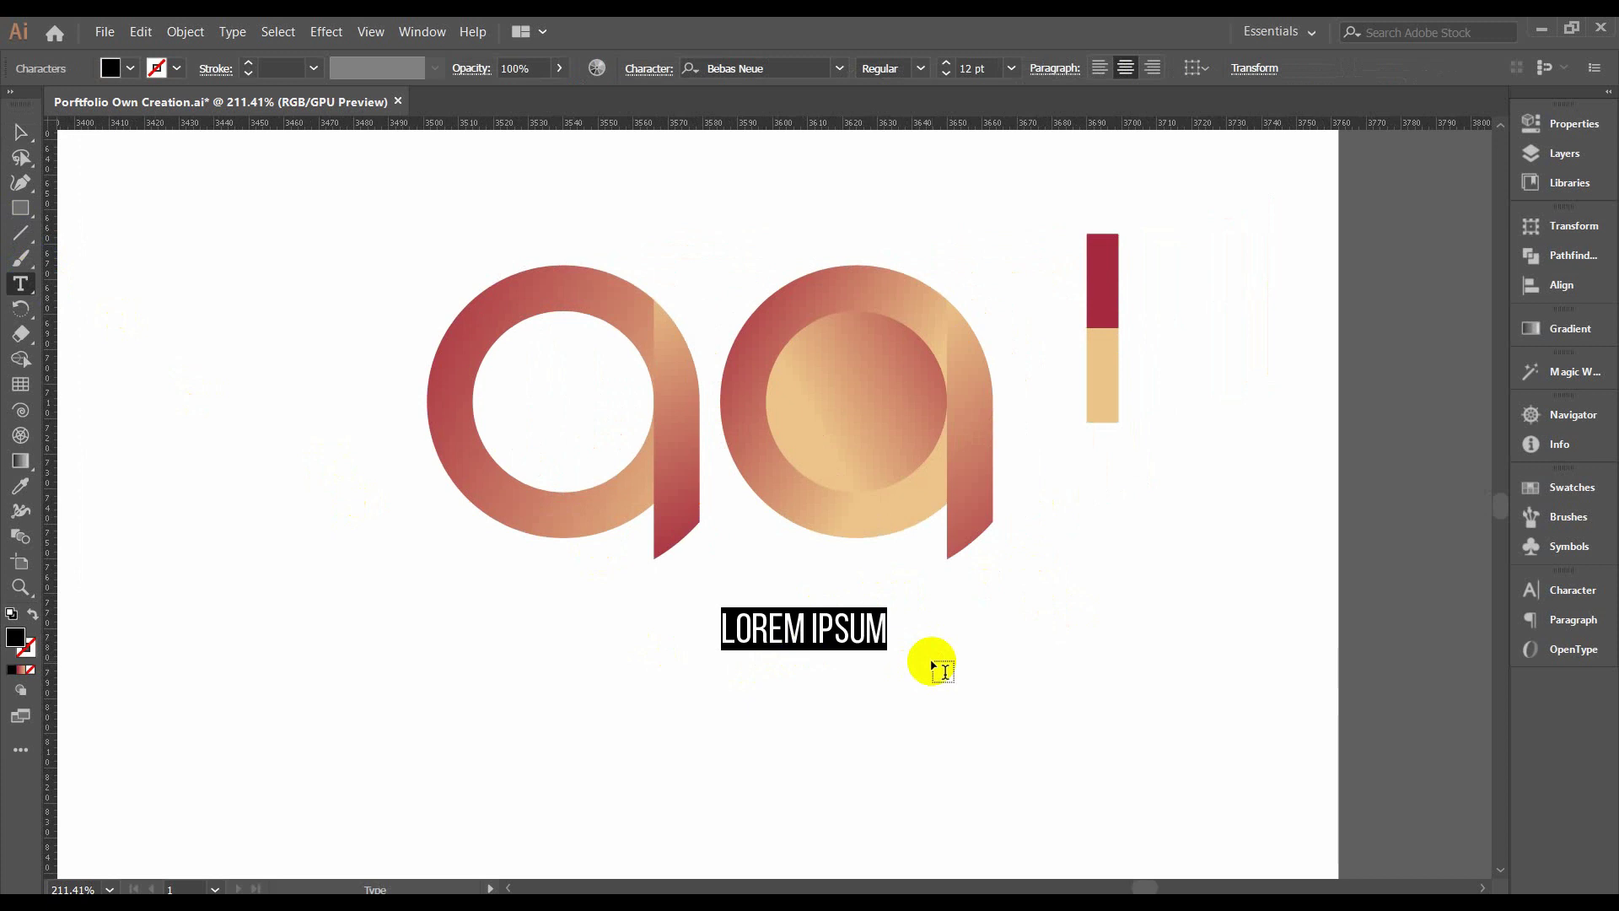
type("A ")
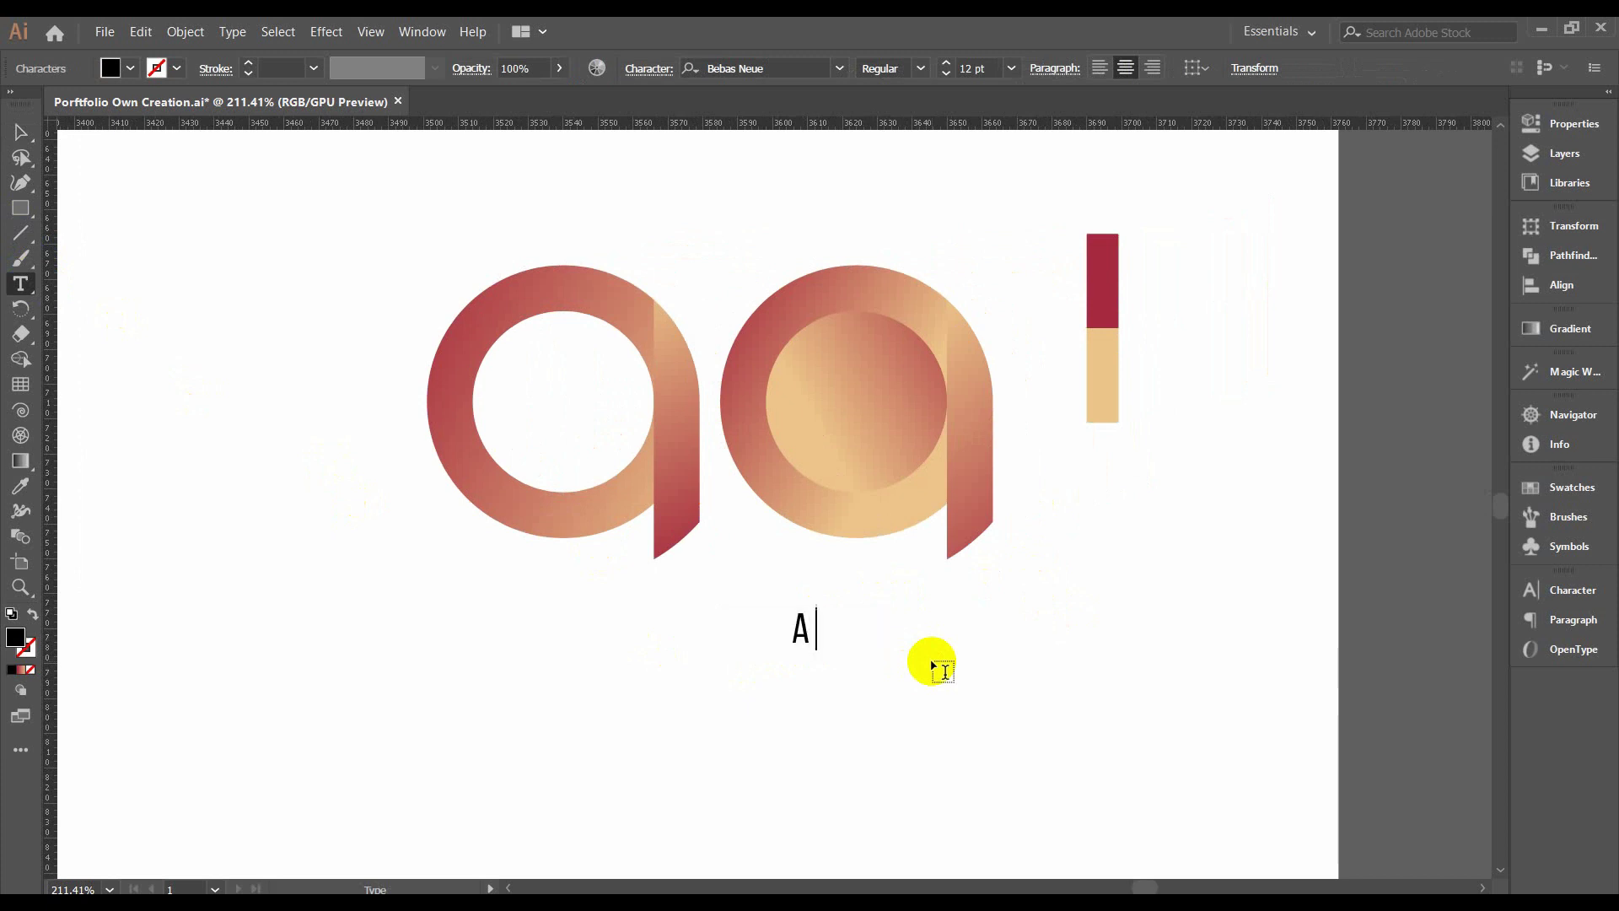
type("L")
type("ETTE")
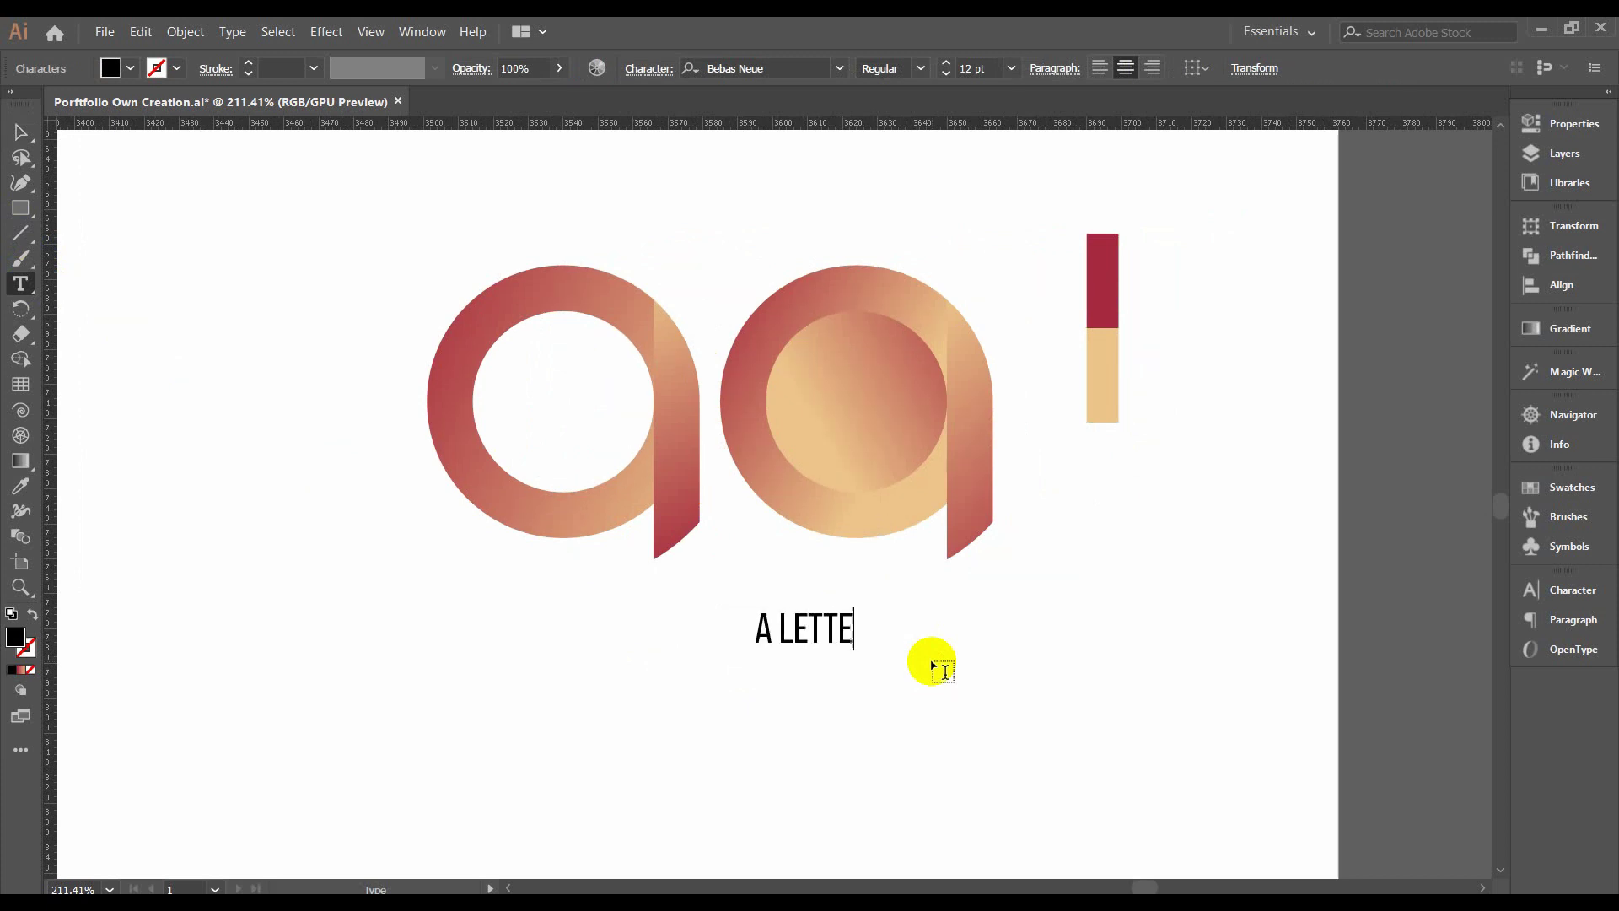
type("R LOGO")
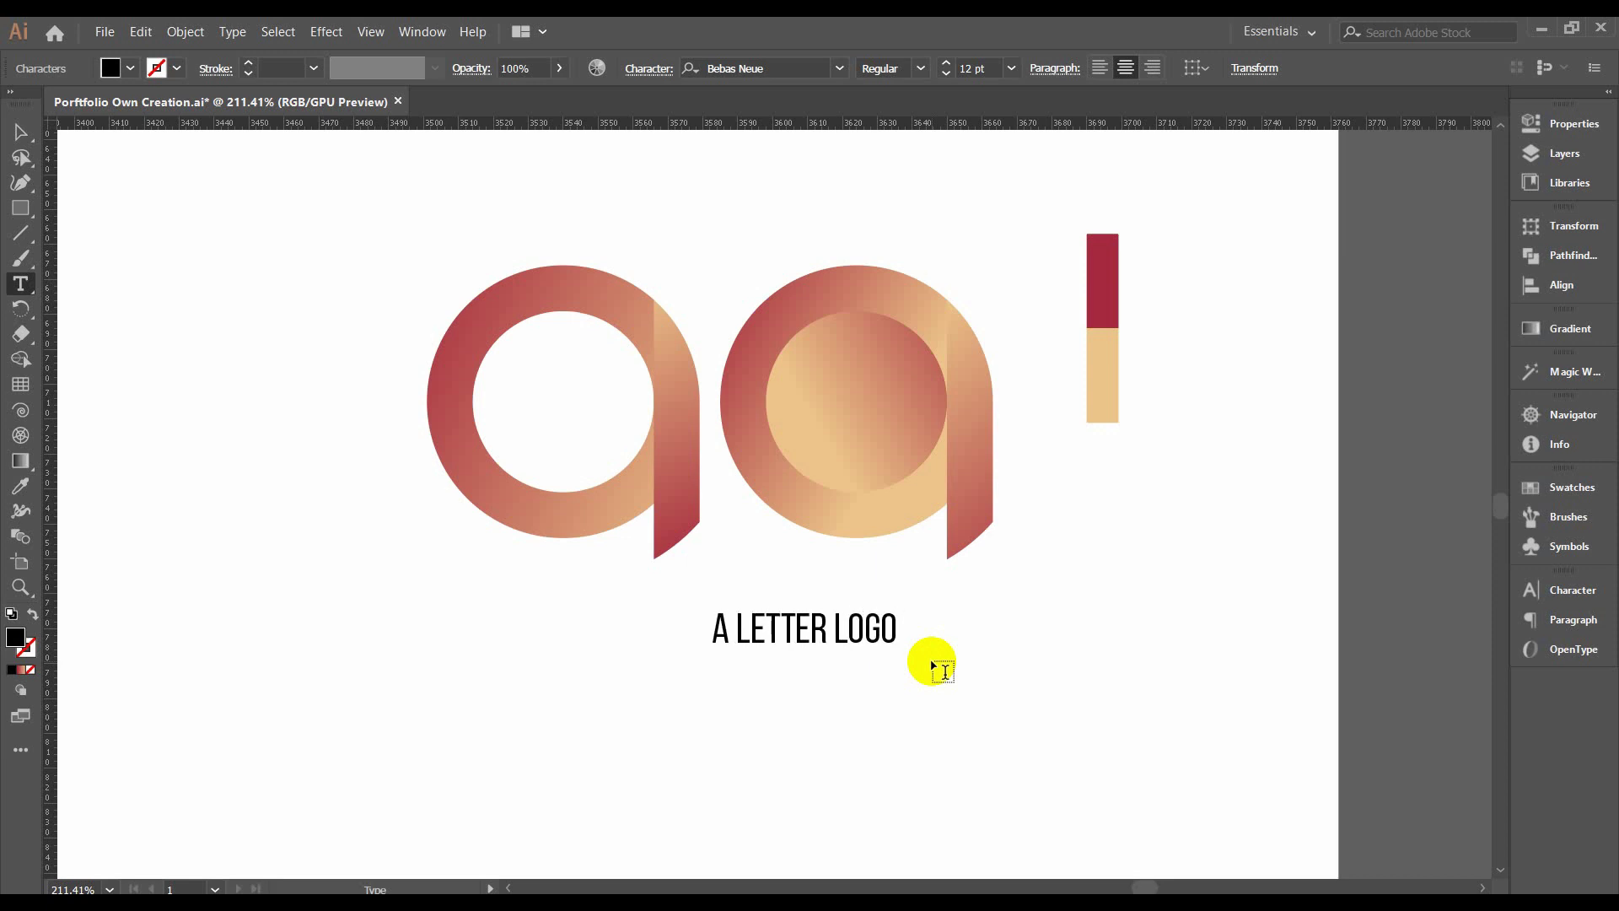
key("BackSpace")
key("BackSpace")
key("BackSpace")
key("BackSpace")
key("BackSpace")
key("BackSpace")
key("BackSpace")
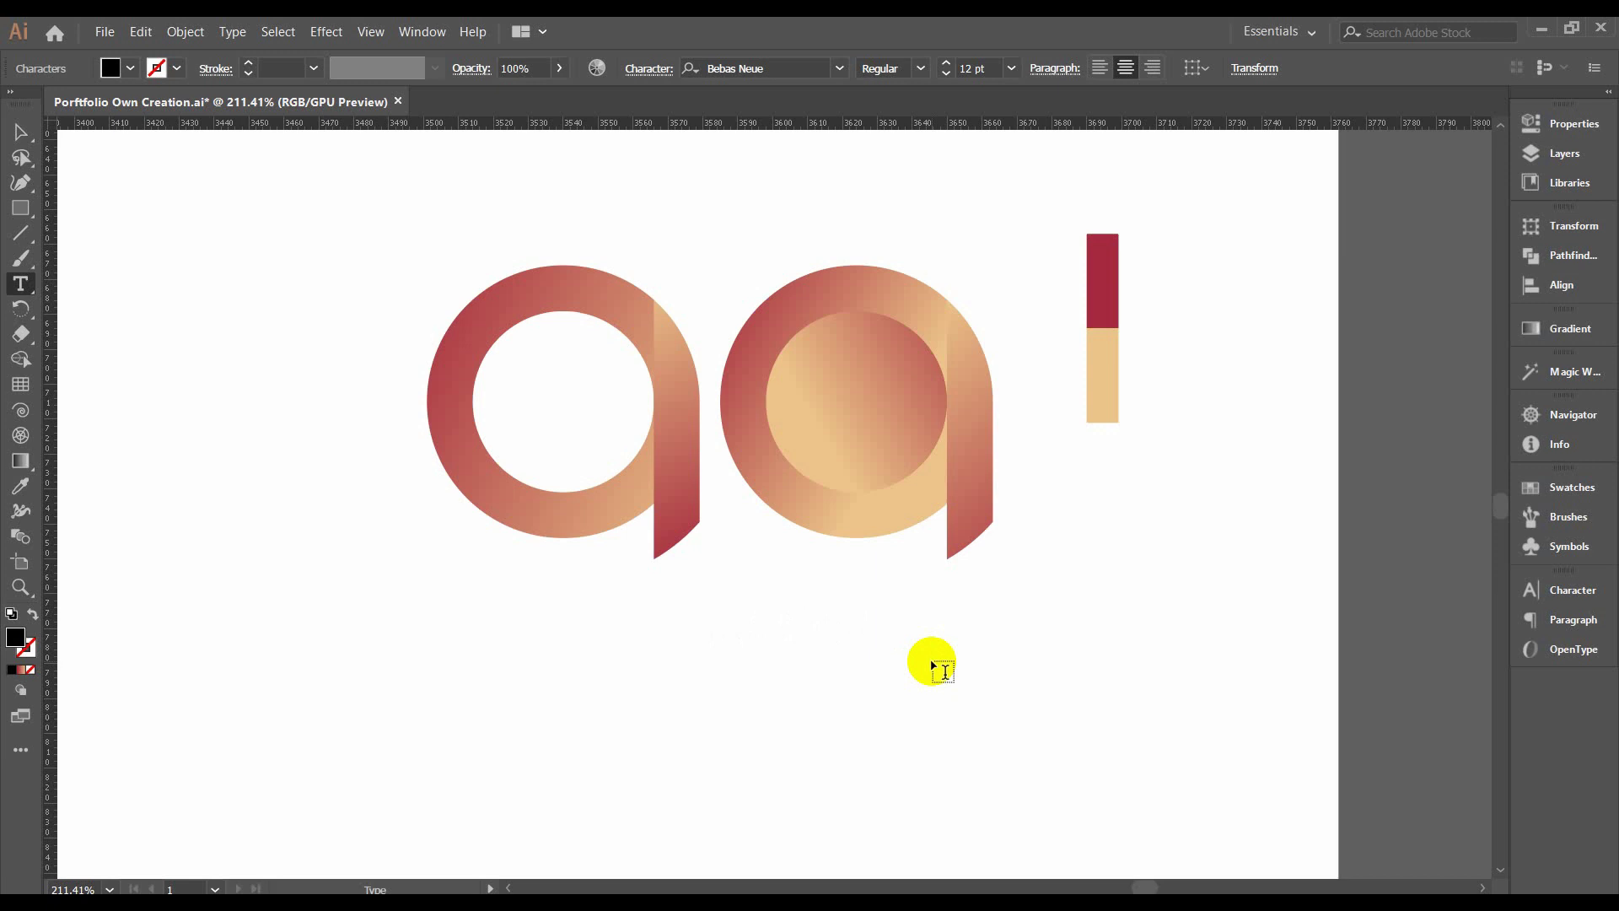
type("LORE")
type("M IPSAM")
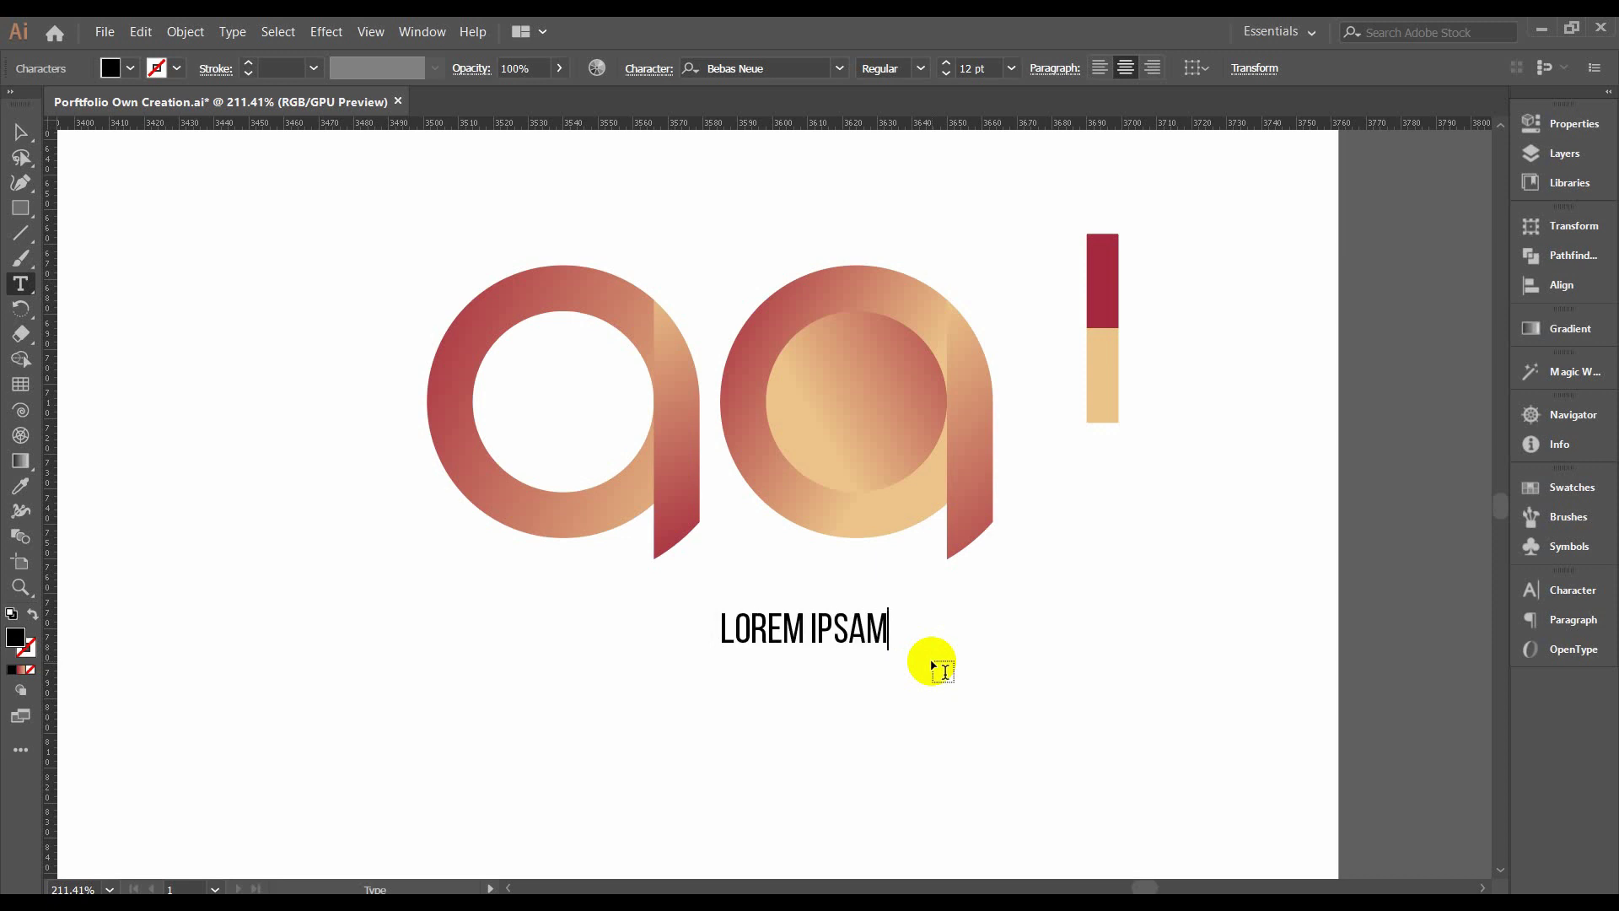
Scale the LOREM IPSAM caption up to about 17.98 pt.
left_click(17, 132)
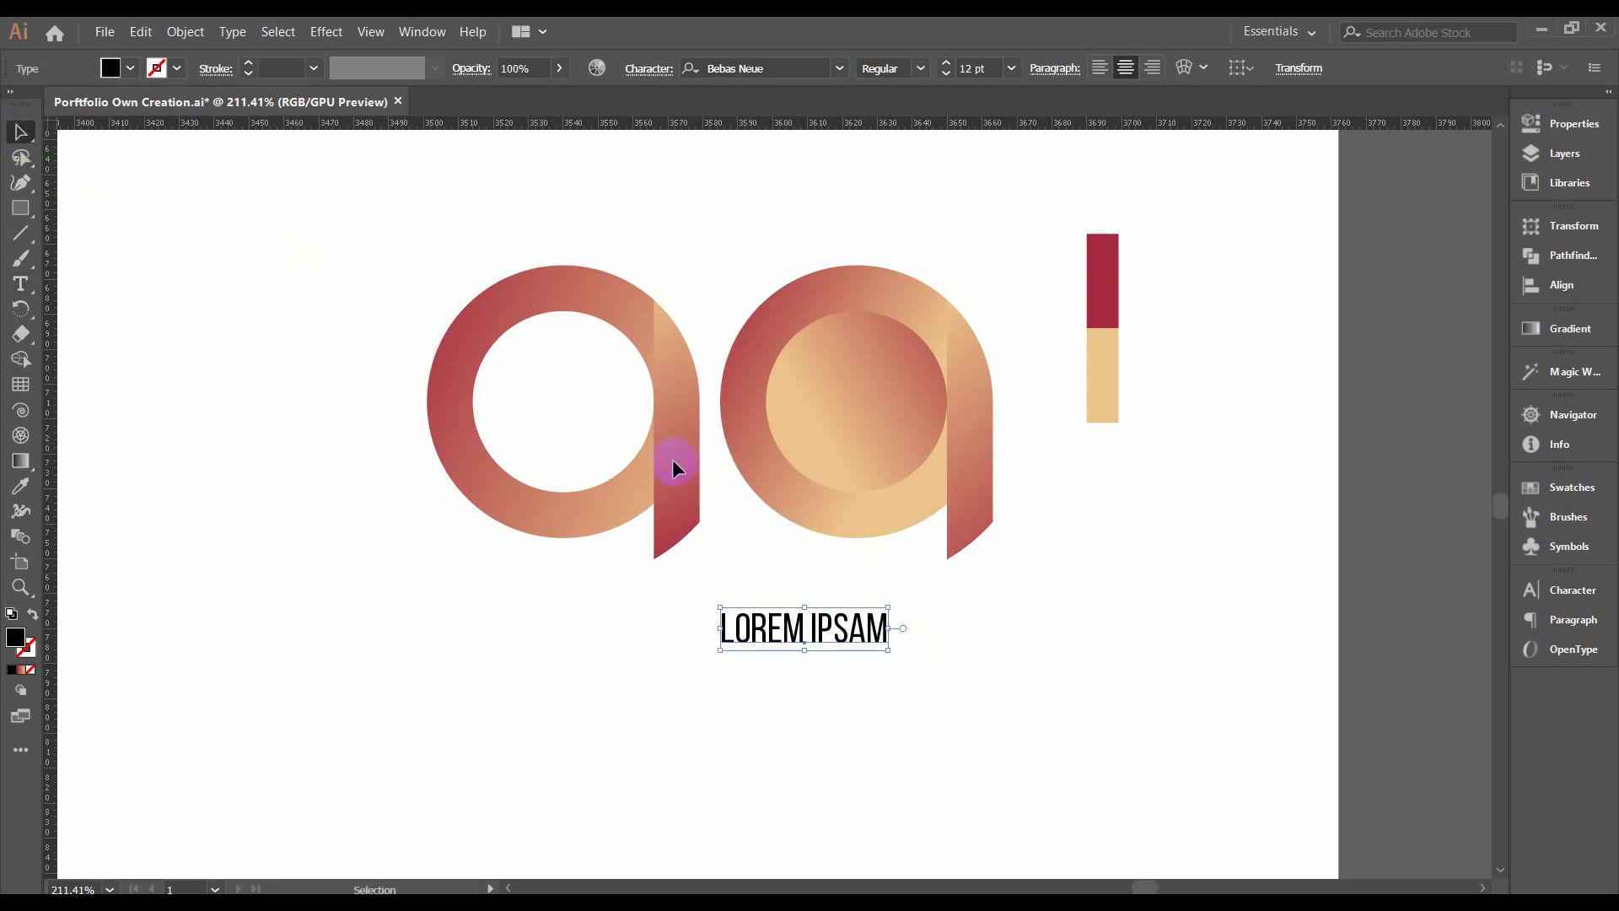
left_click(877, 644)
mouse_move(886, 644)
left_mouse_down()
mouse_move(930, 662)
mouse_move(949, 612)
mouse_move(934, 618)
left_mouse_up()
left_click(1073, 612)
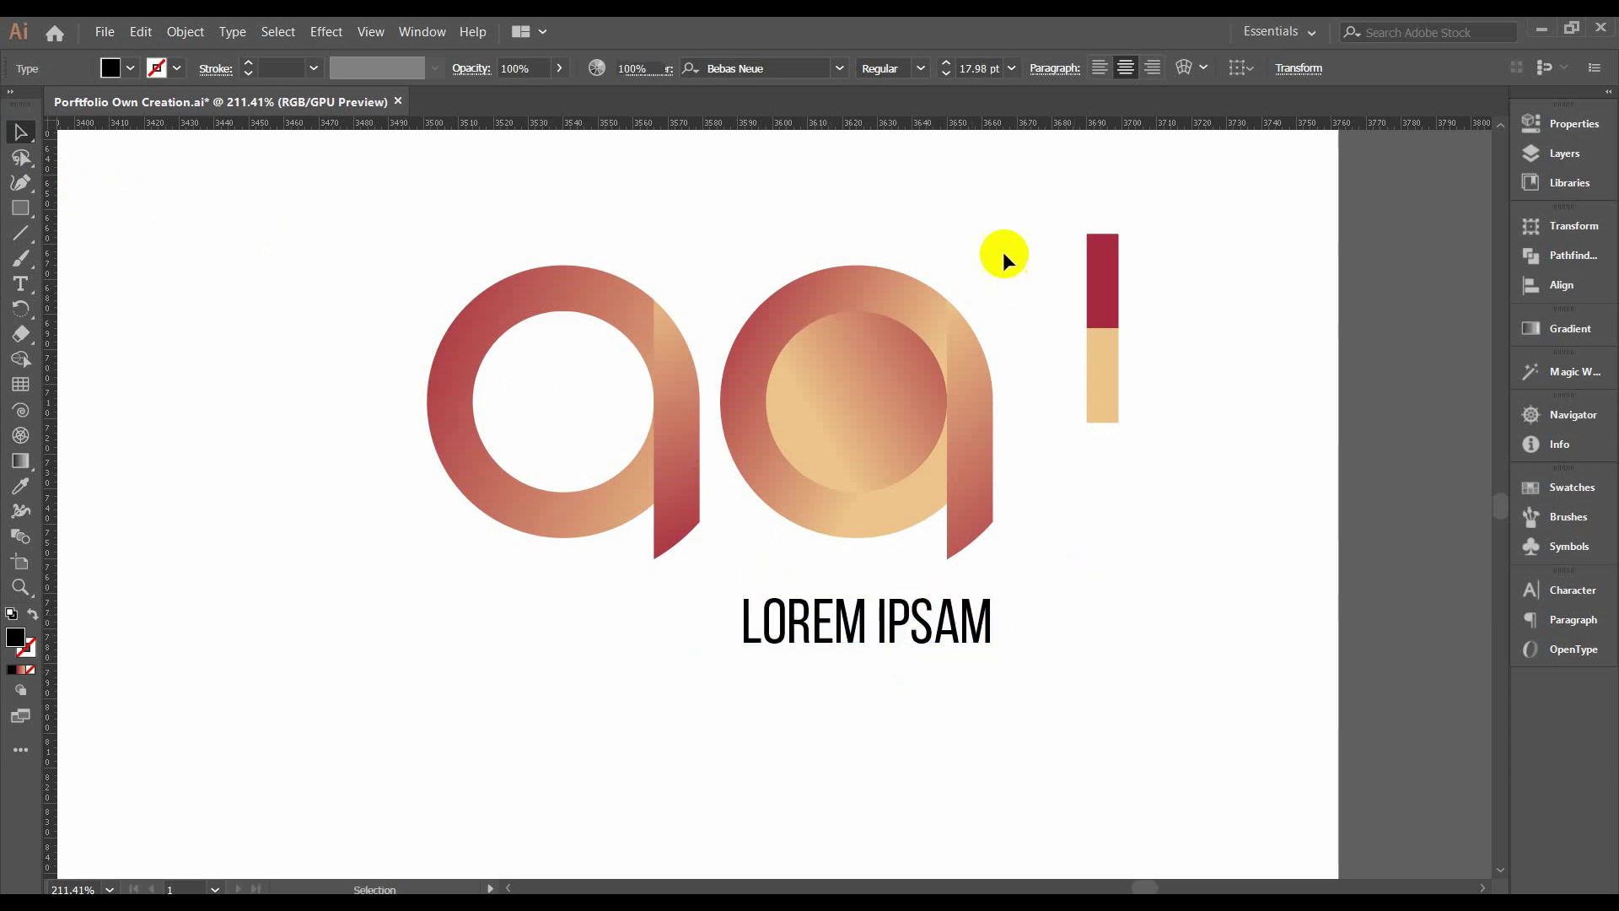
Centre the caption horizontally beneath the second, solid 'a' mark.
left_click(784, 499)
key("a")
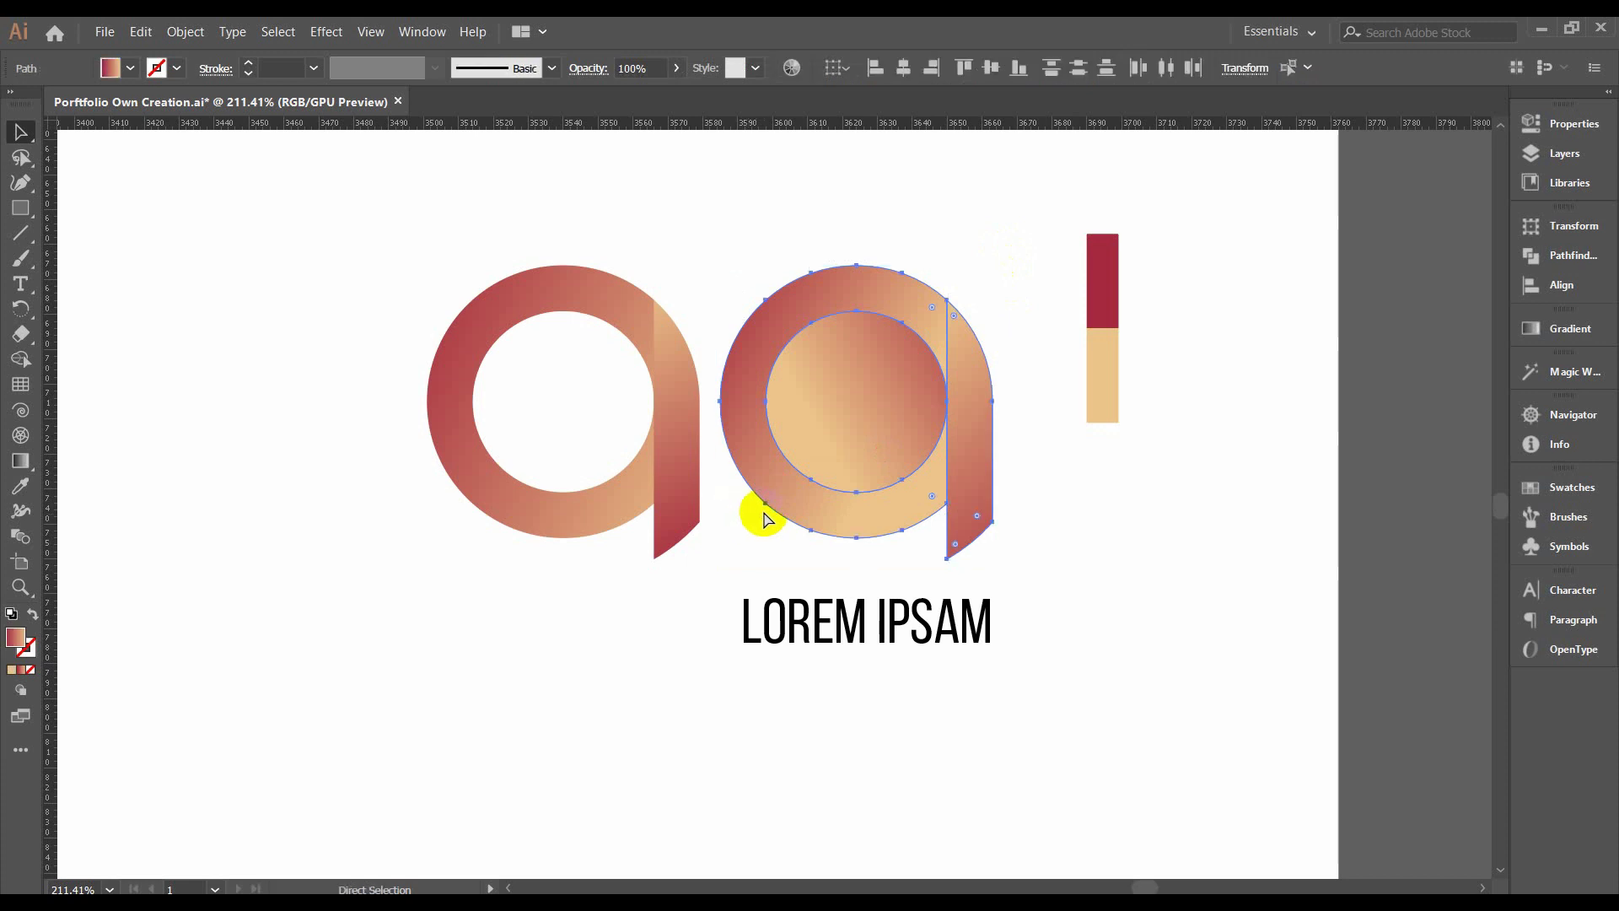
key("v")
key("ctrl+h")
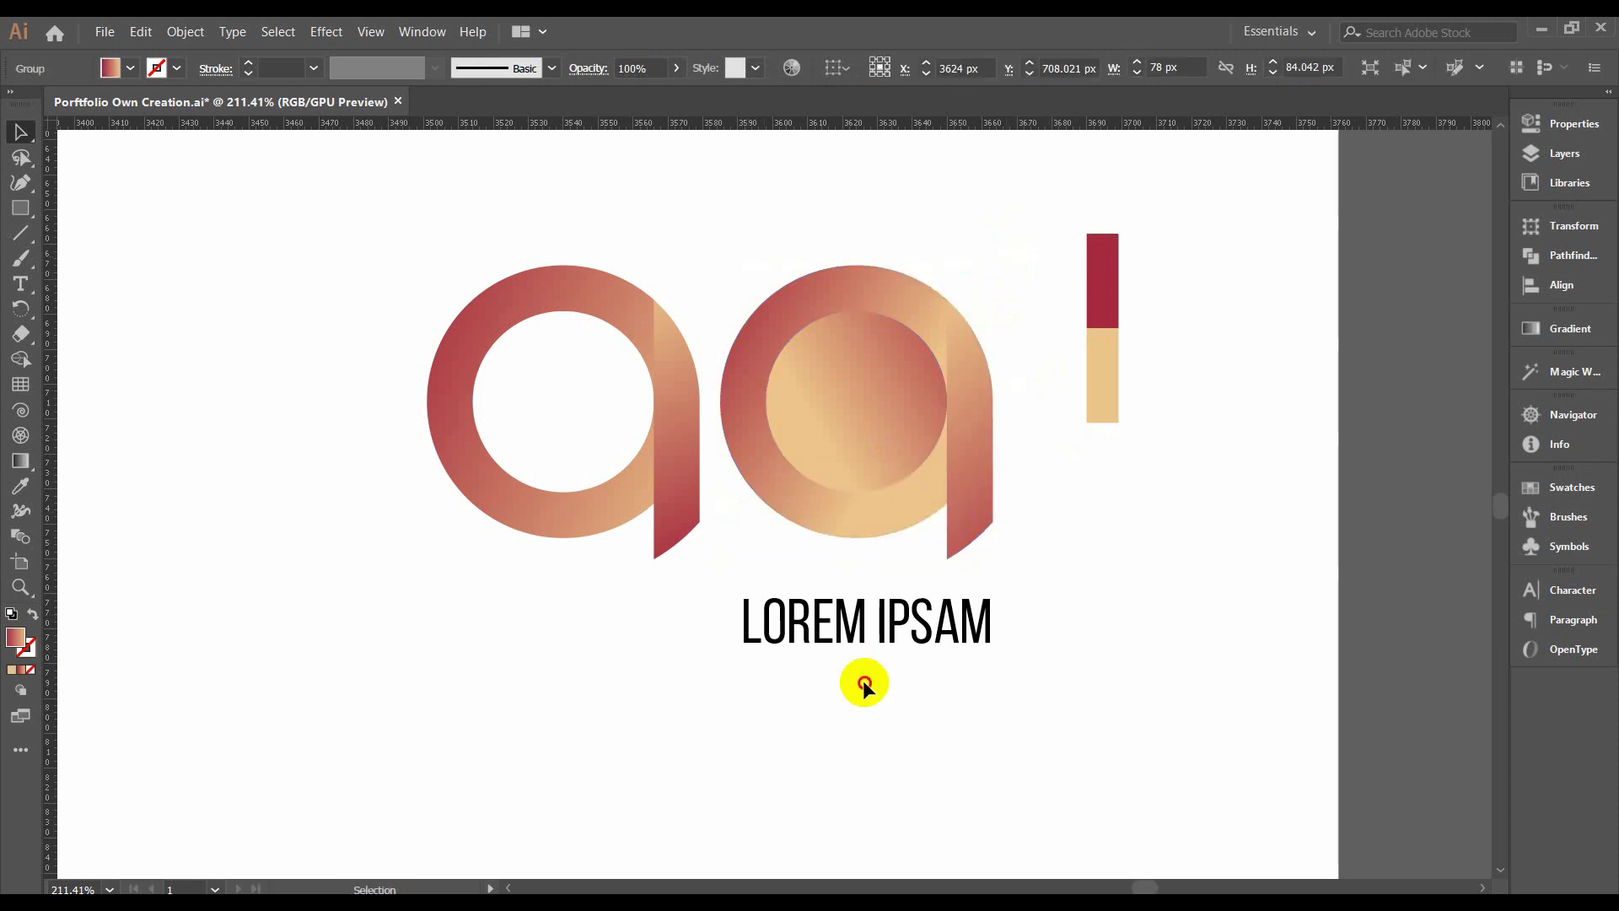
left_click(864, 683, "shift")
left_click(707, 68)
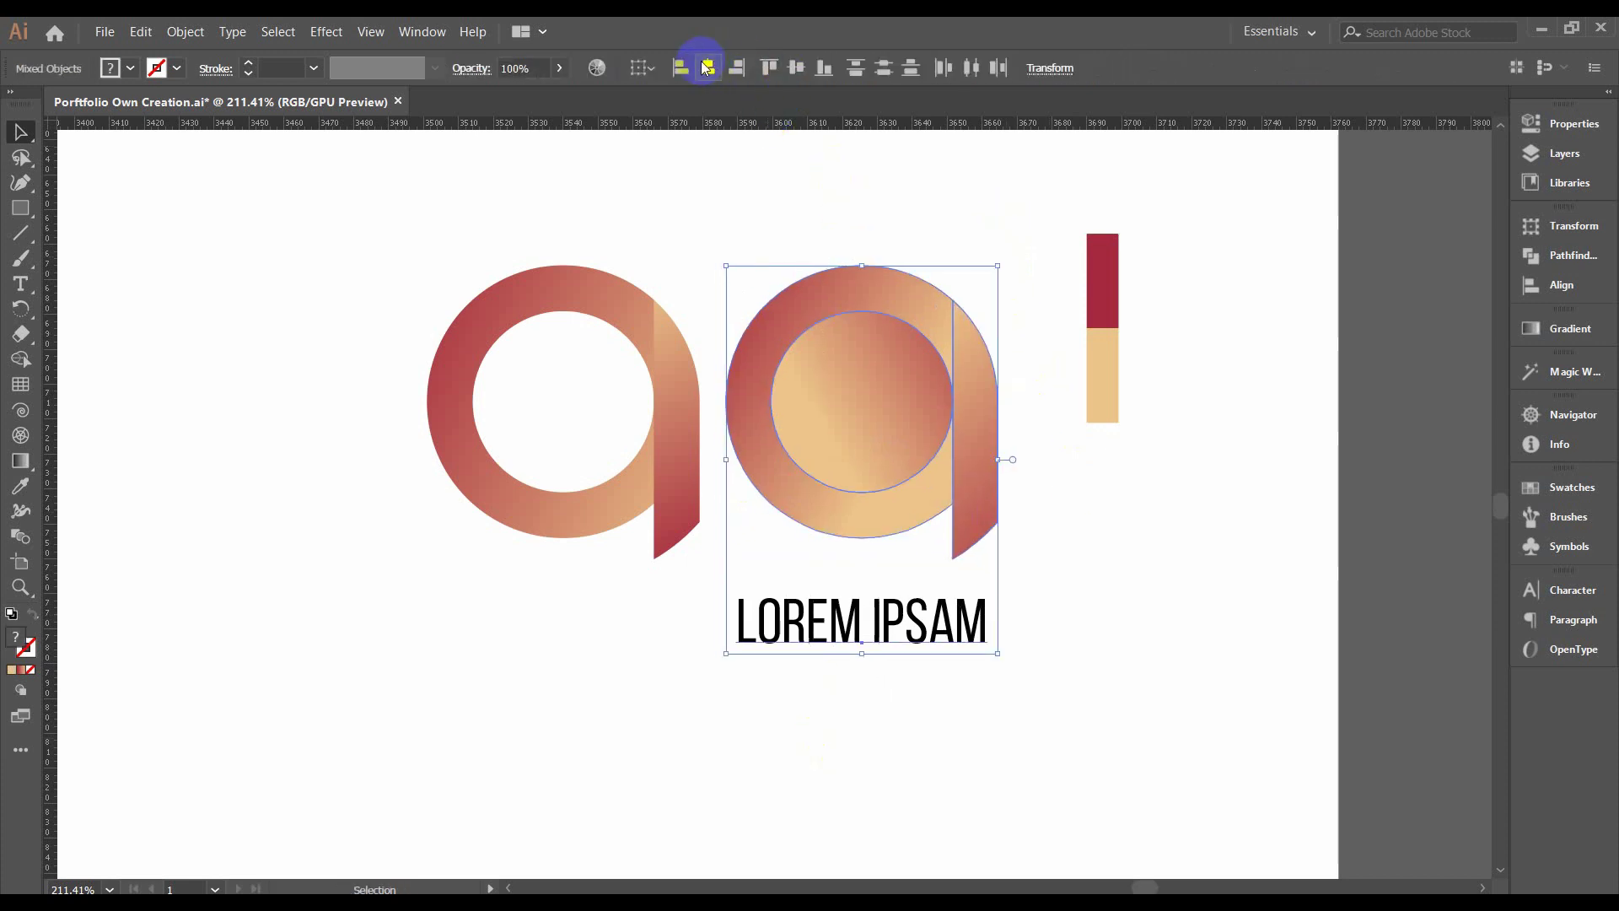
left_click(1057, 589)
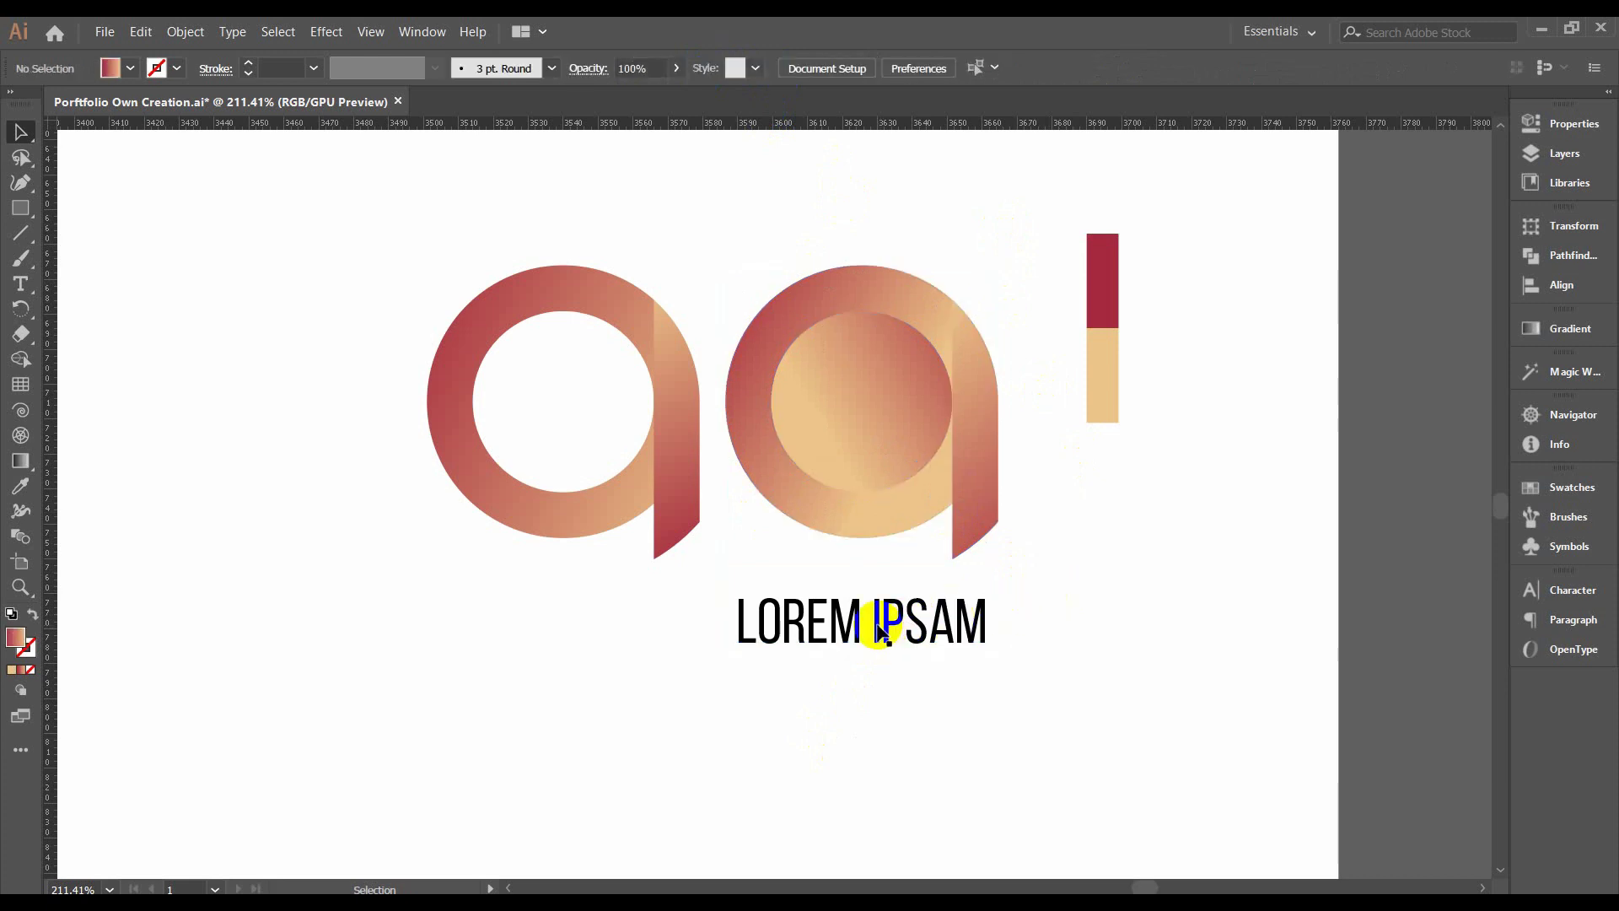
Highlight the word IPSAM and bring up its font weight choices.
left_click(877, 630)
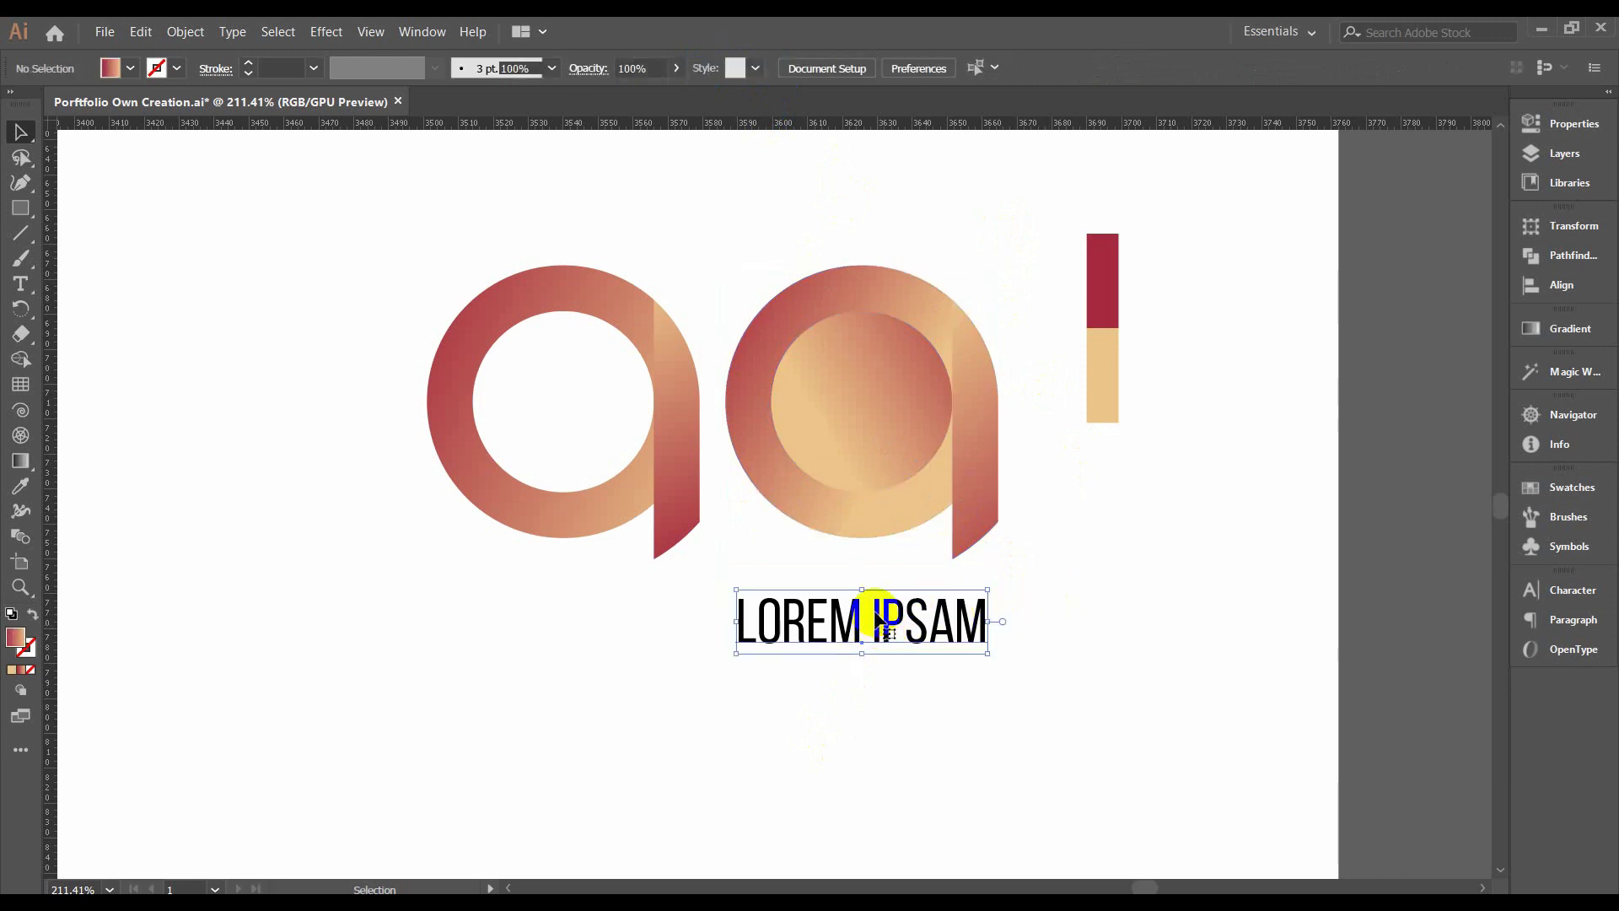
double_click(877, 620)
left_click_drag(873, 621, 986, 621)
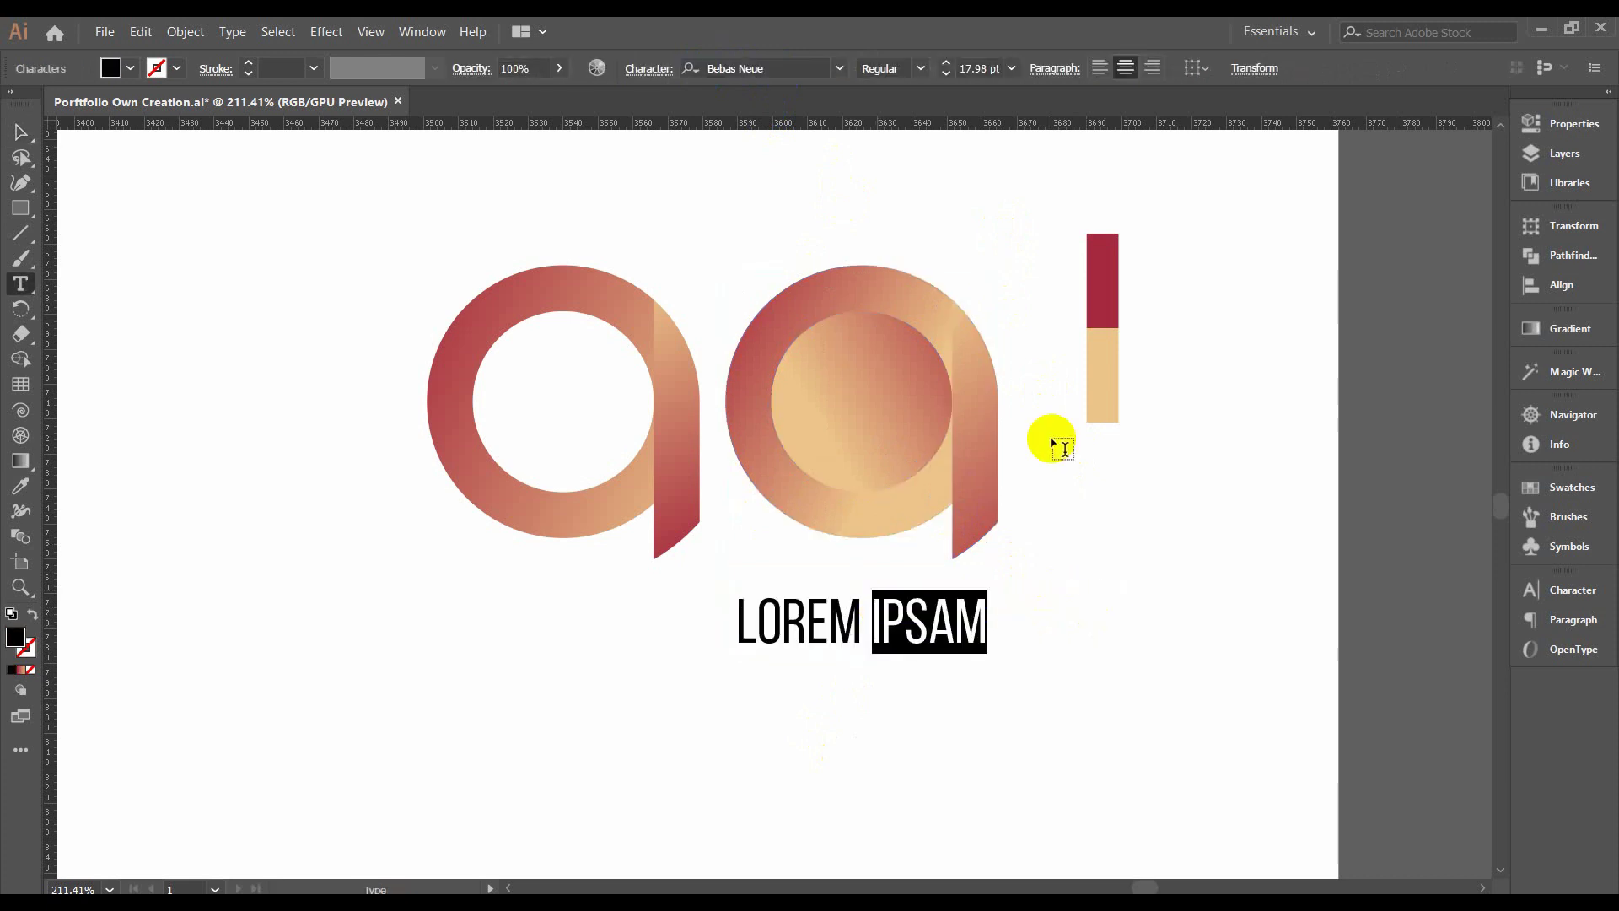
left_click(920, 67)
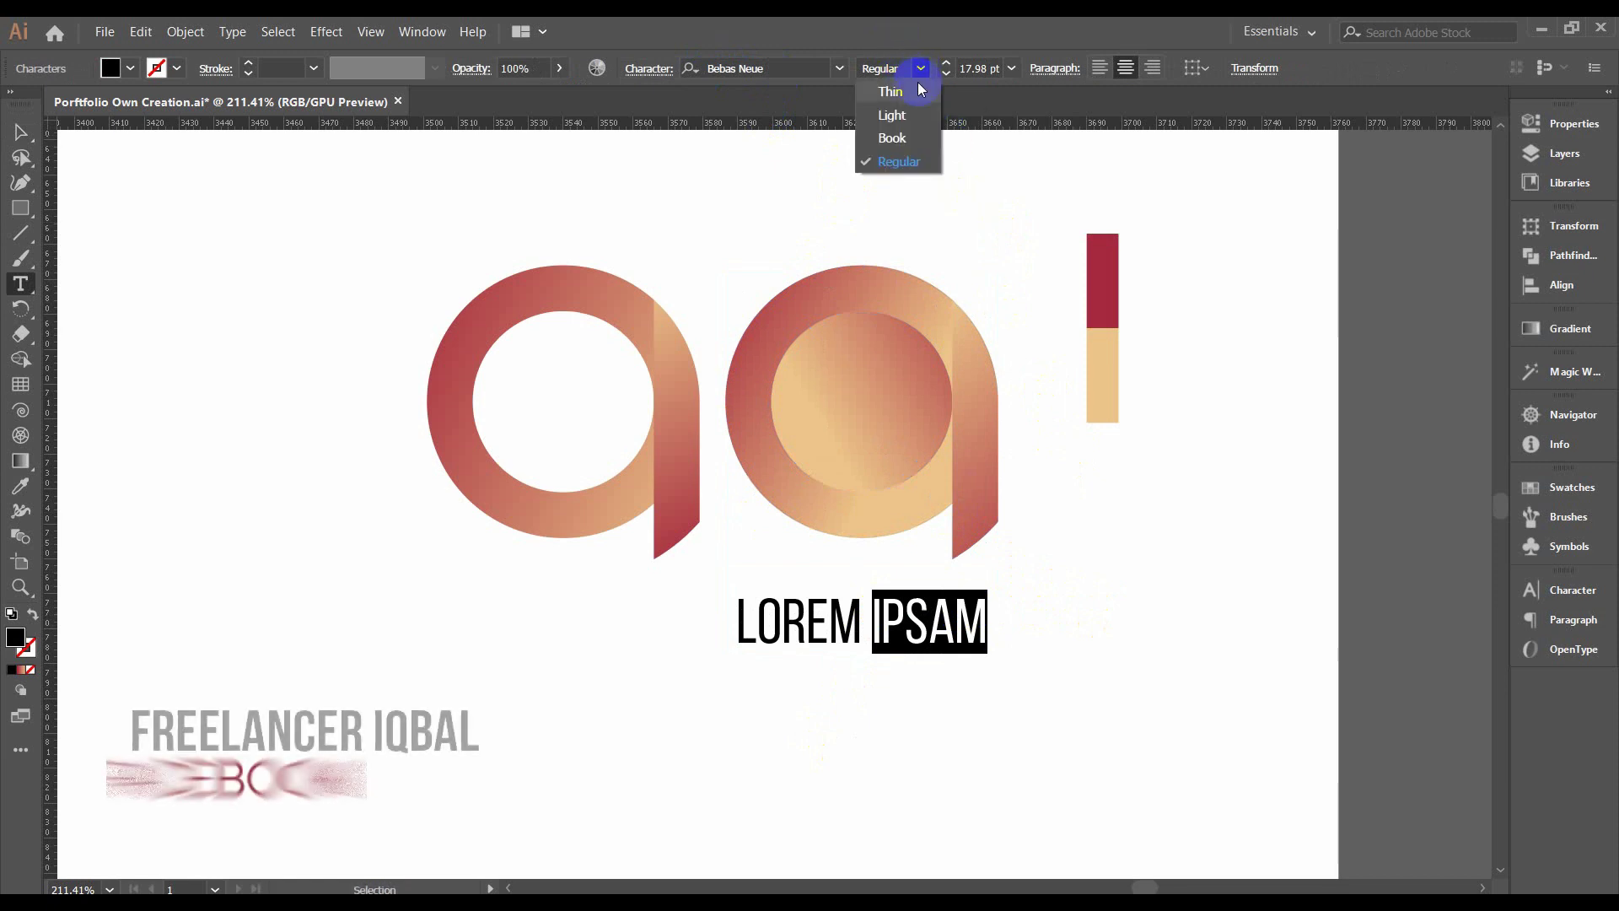
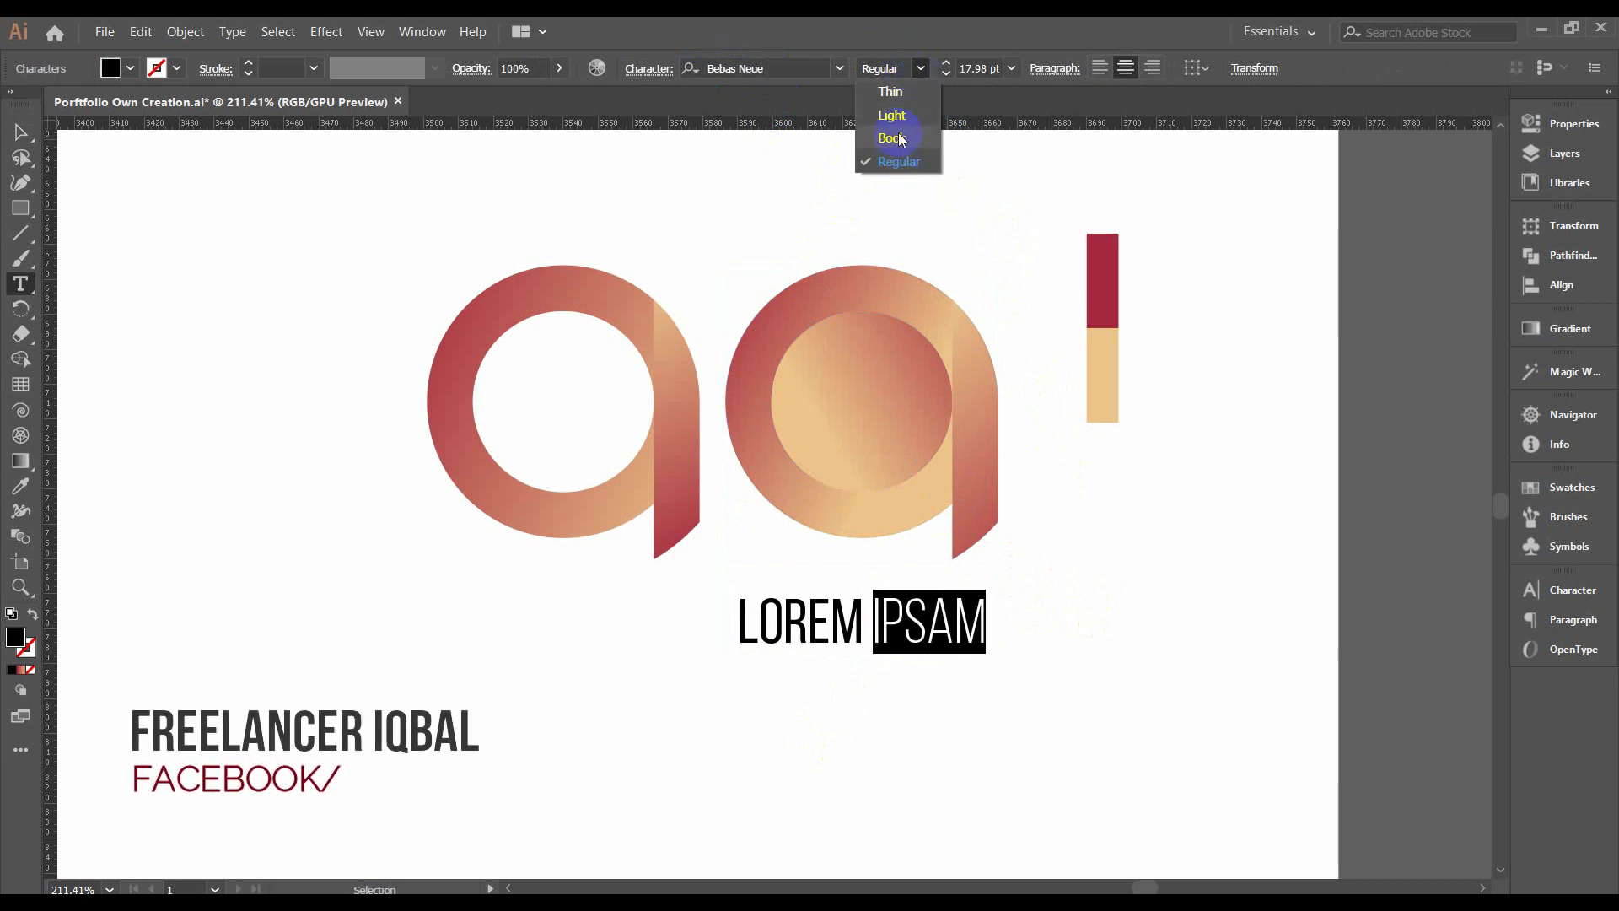
Make IPSAM Bebas Neue Thin and duplicate the wordmark below, retyped as 'TAGLINE HERE'.
left_click(892, 92)
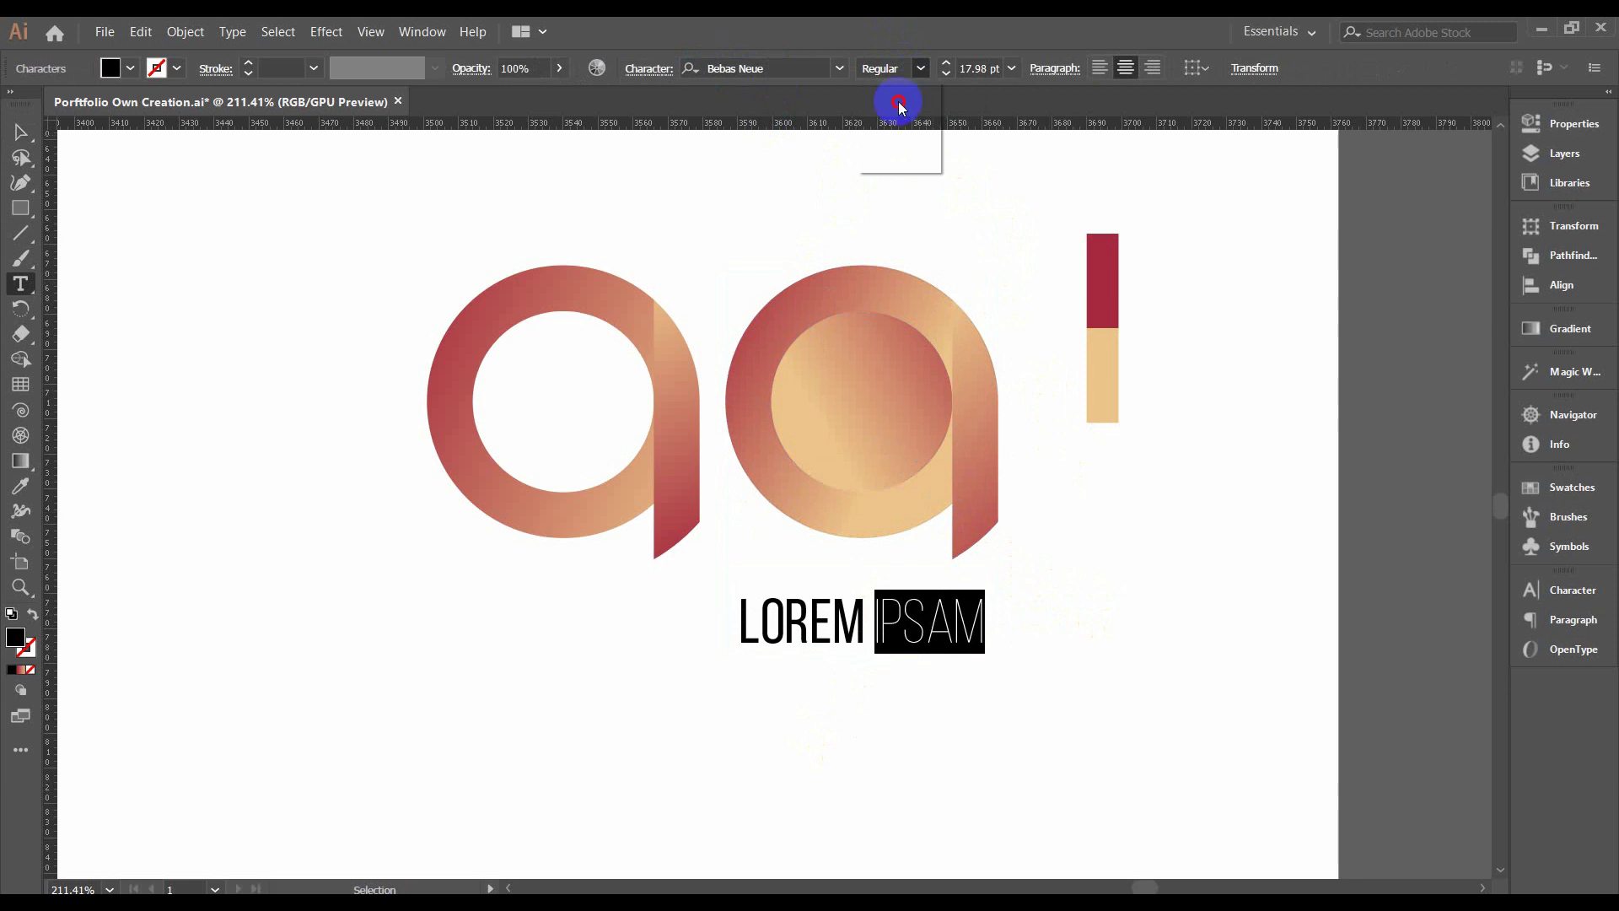
key("Escape")
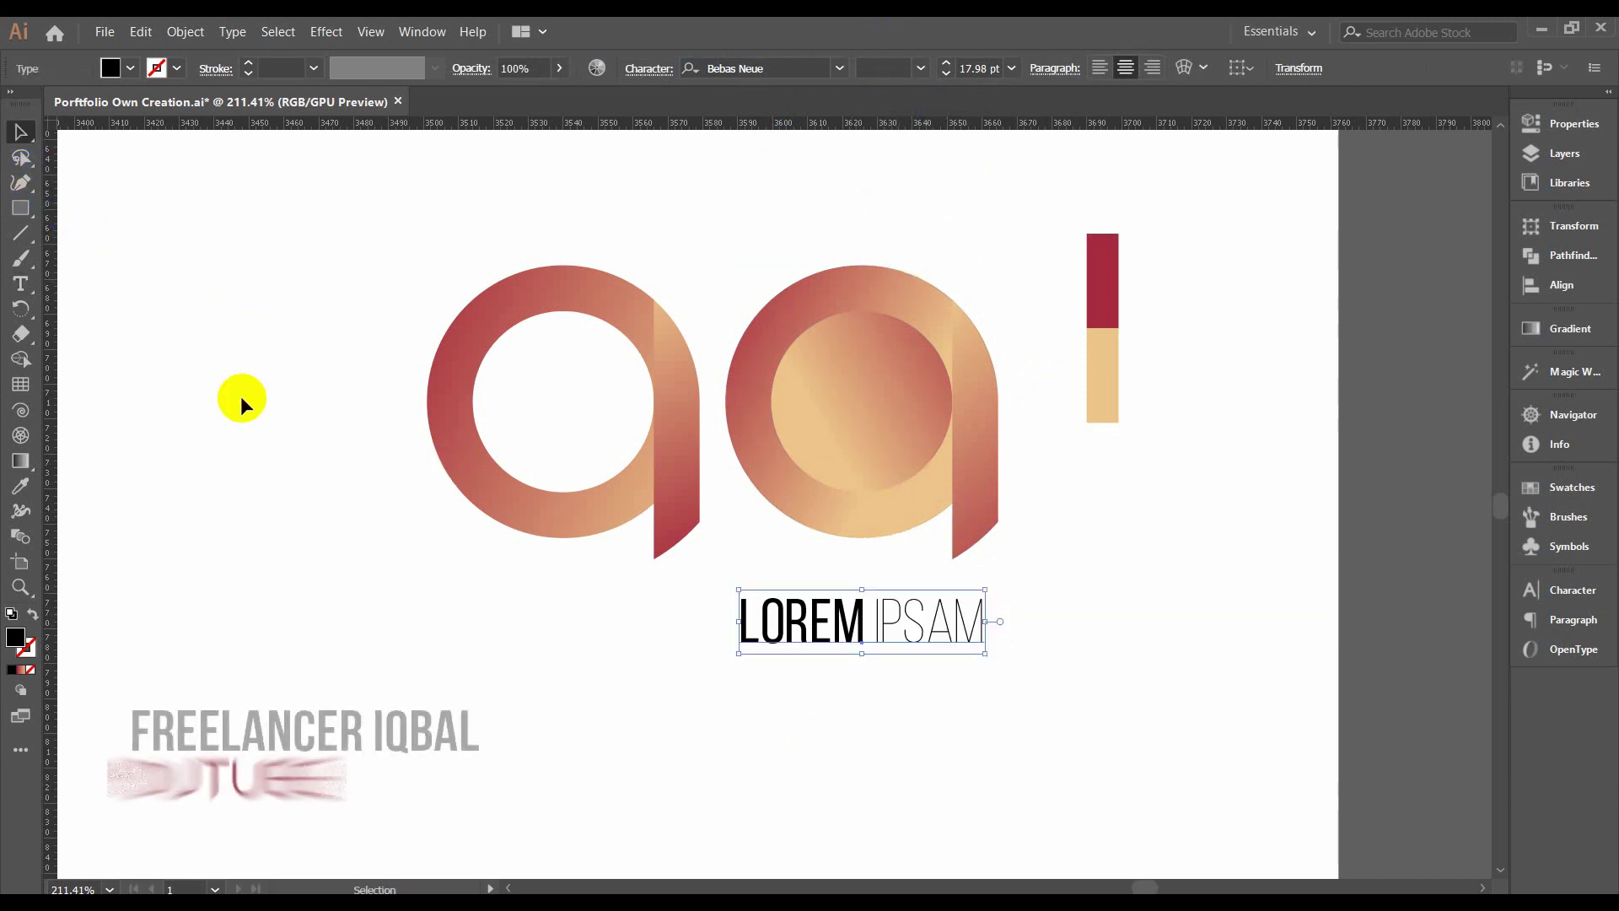
left_click_drag(879, 622, 880, 685)
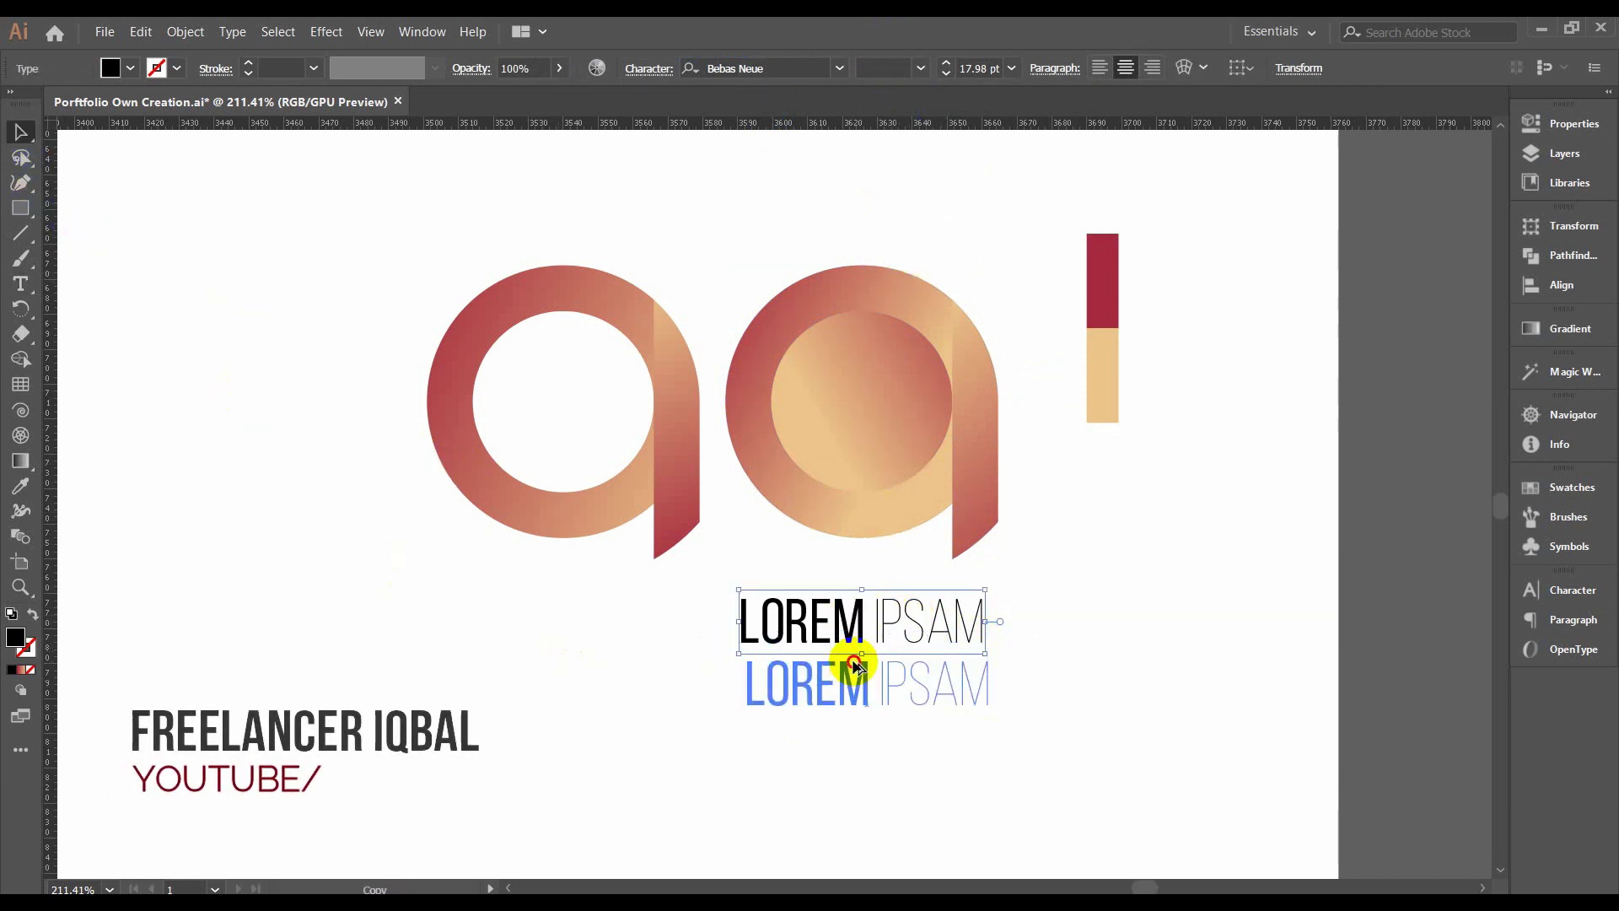
double_click(978, 681)
key("ctrl+a")
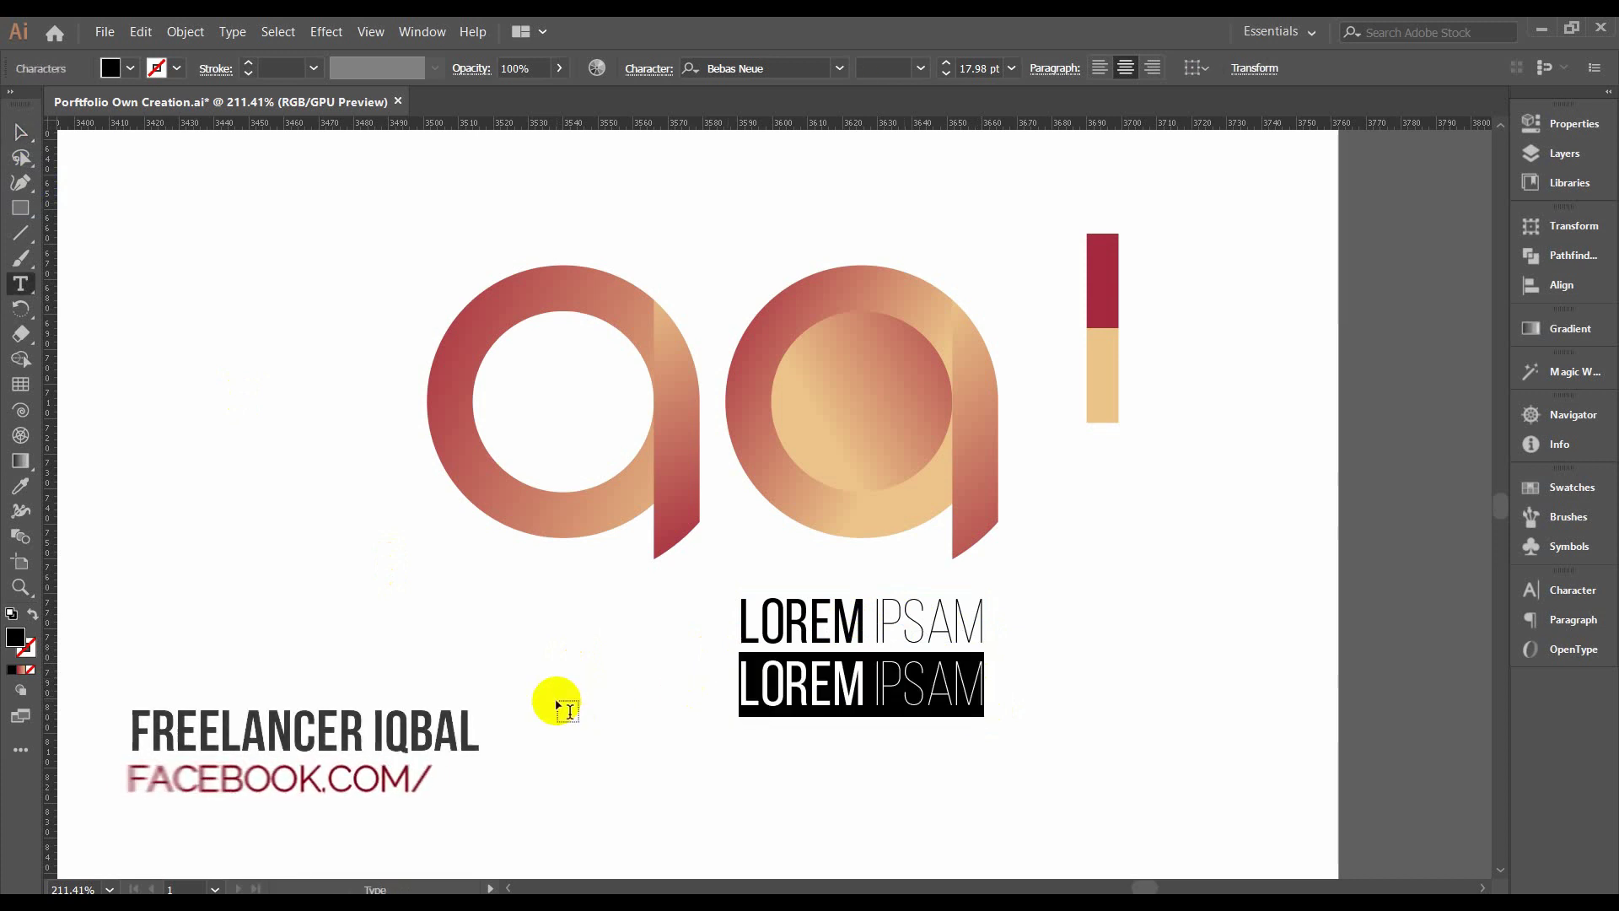
type("TAGL")
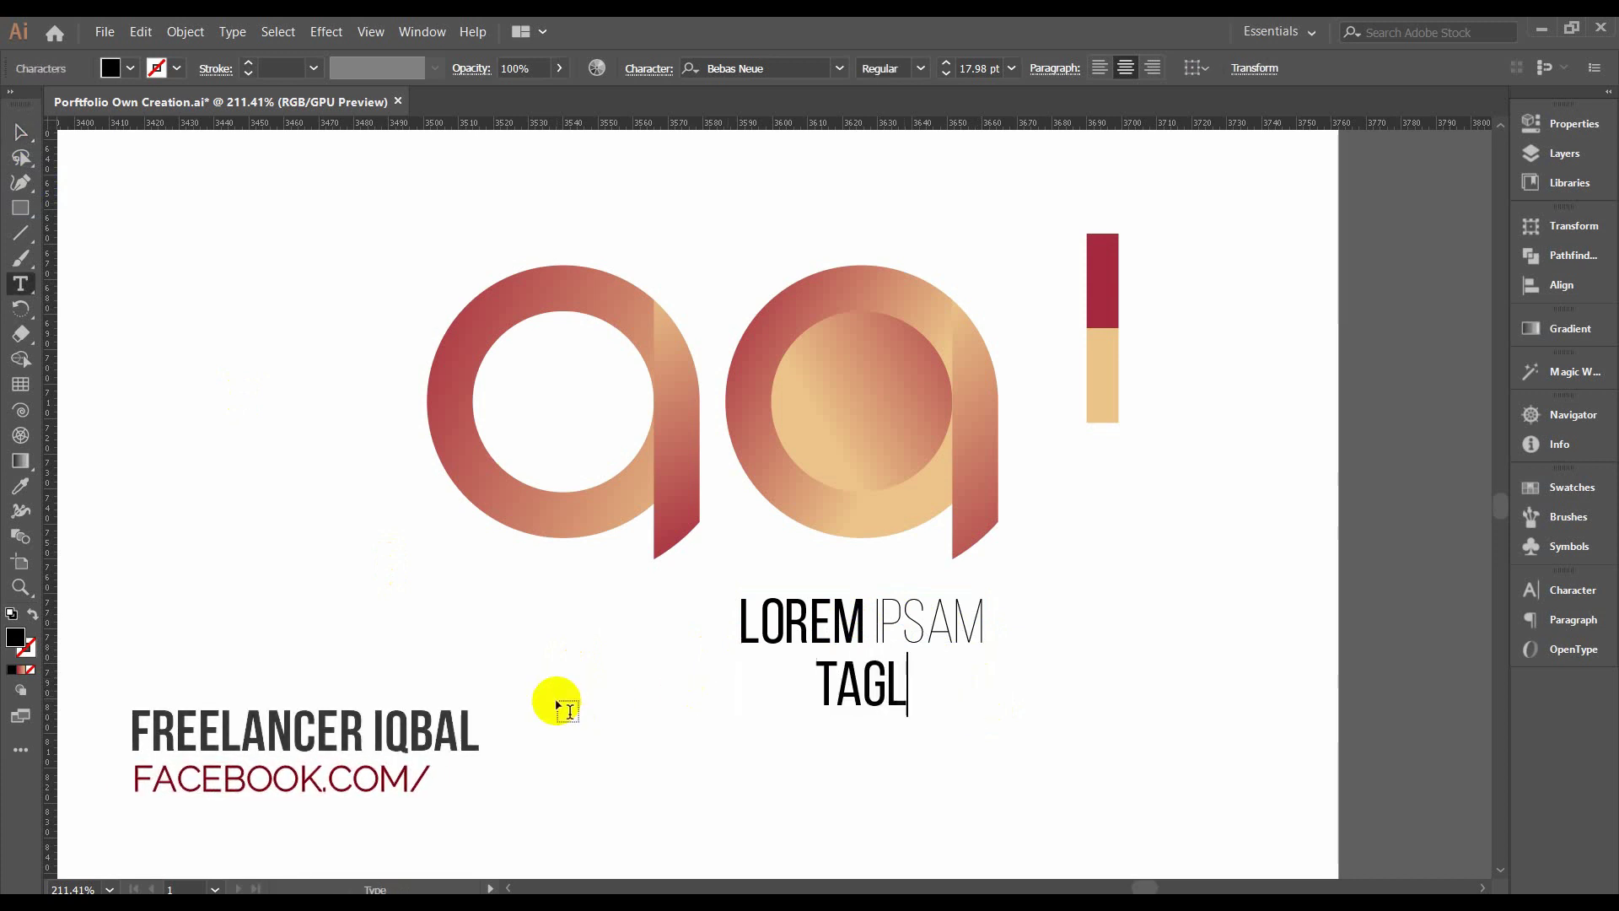
type("INE HERE")
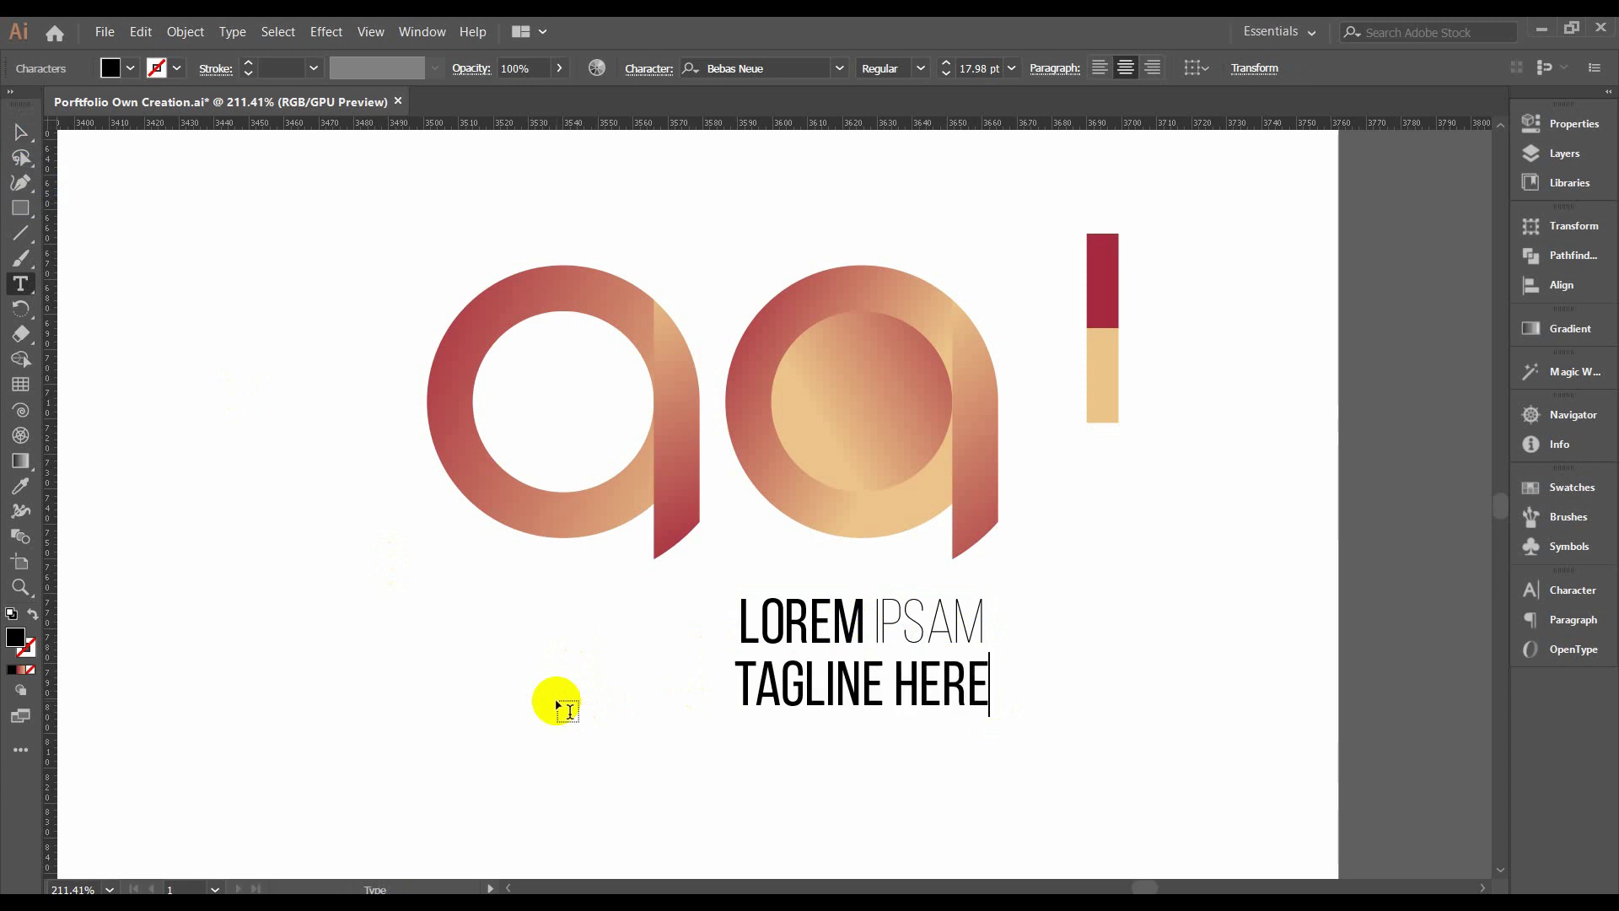
left_click(20, 132)
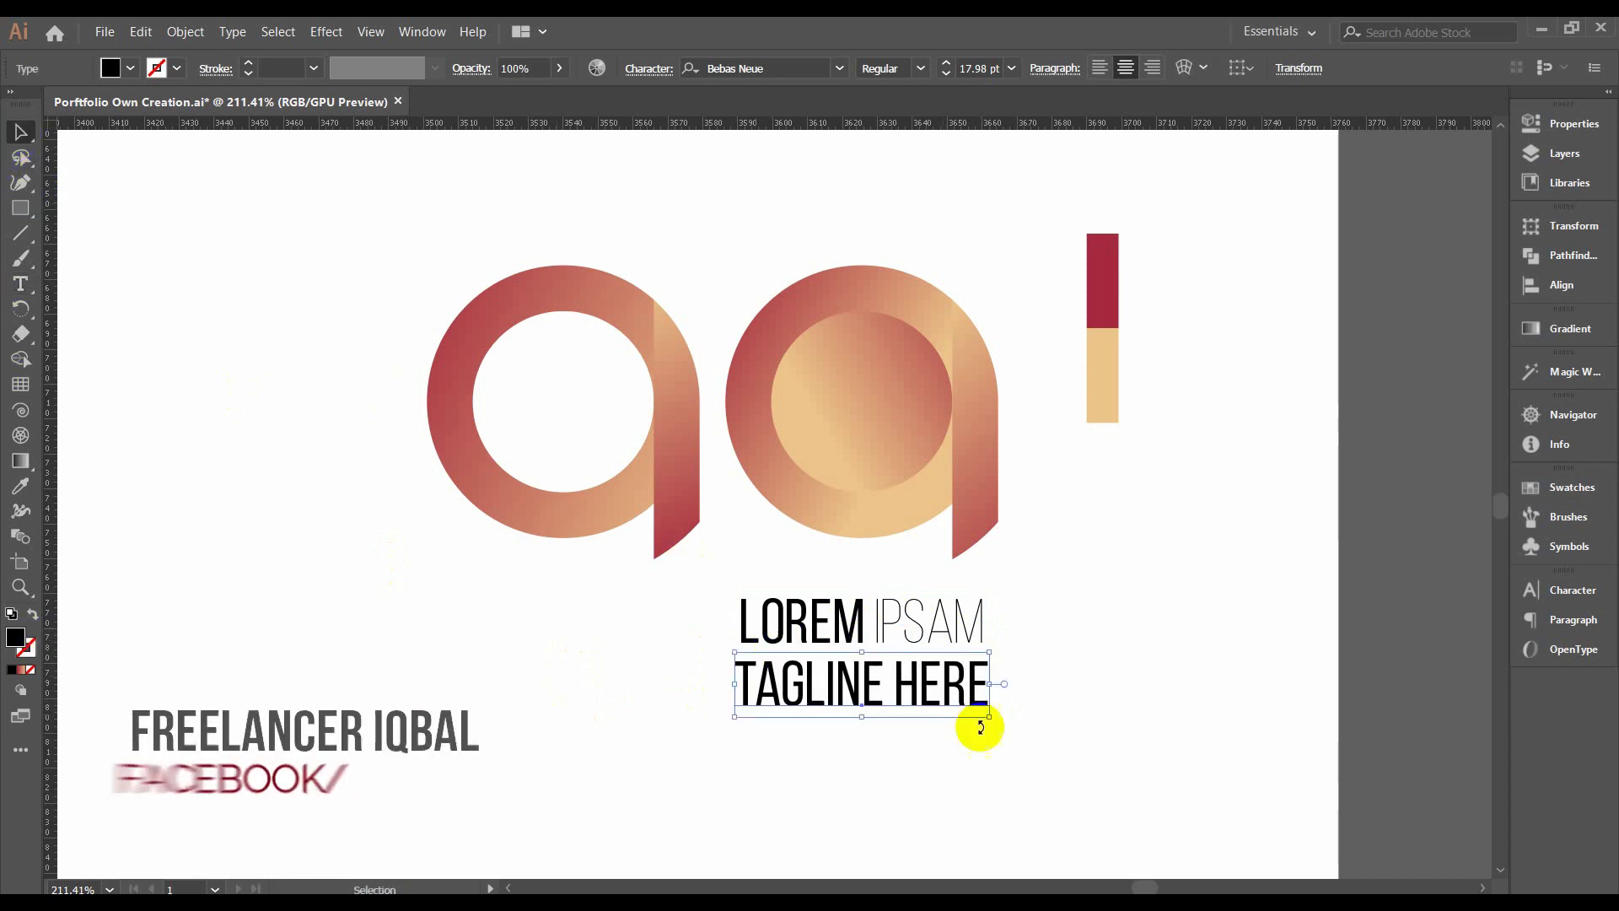
Shrink TAGLINE HERE to about 9.59 pt, nudge it up under the wordmark, and make it Thin.
left_click_drag(983, 724, 943, 721)
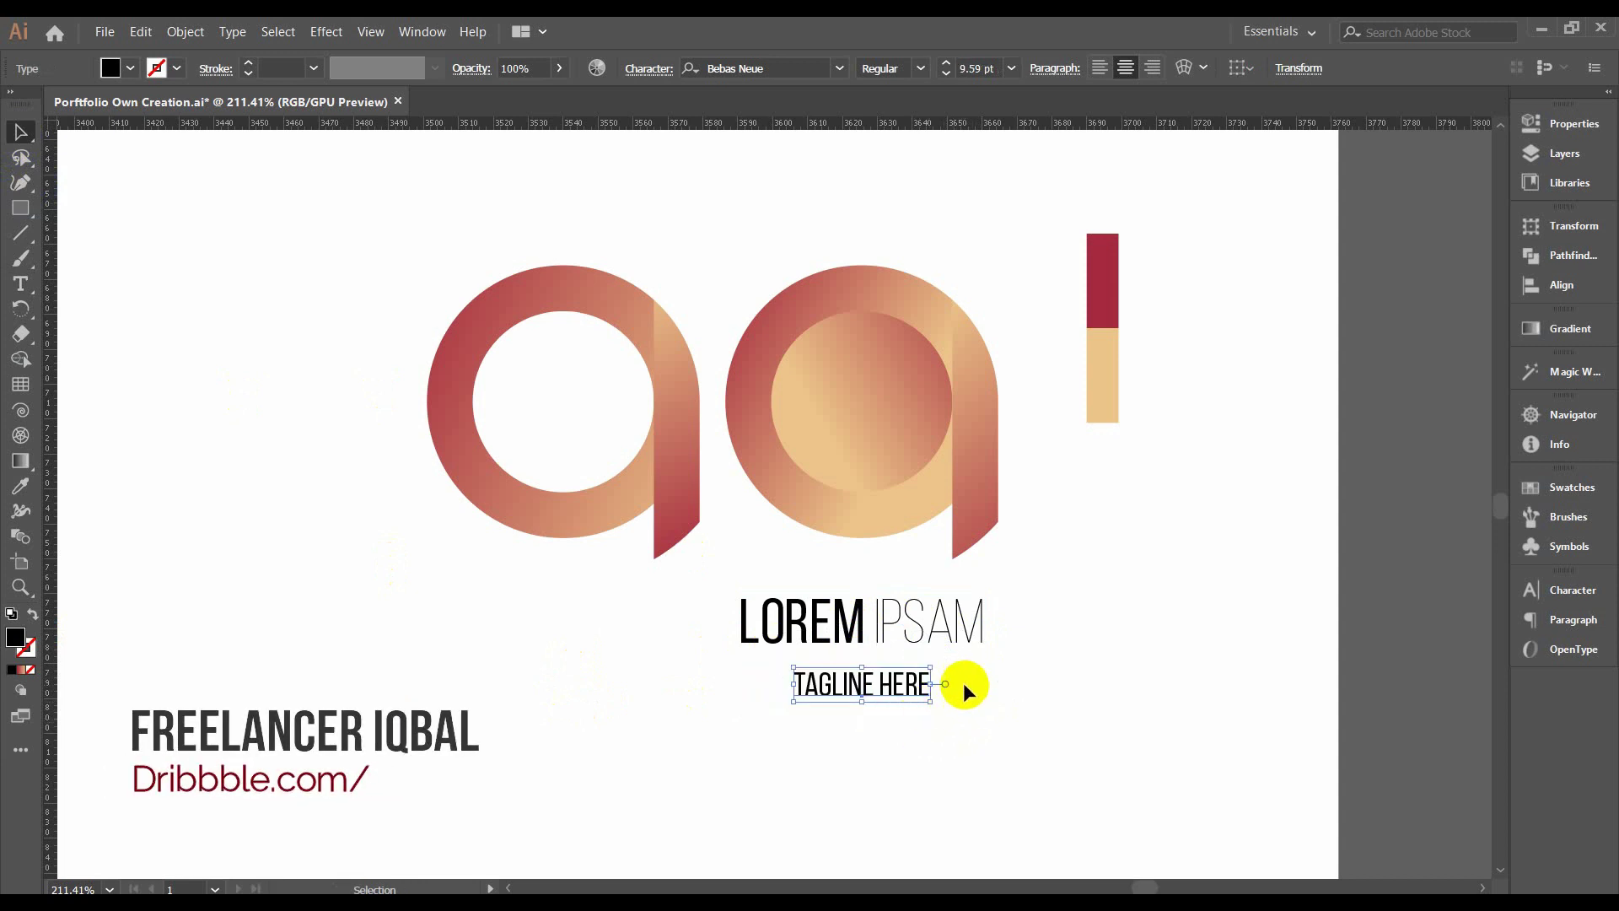
key("Up")
key("Up")
key("Up")
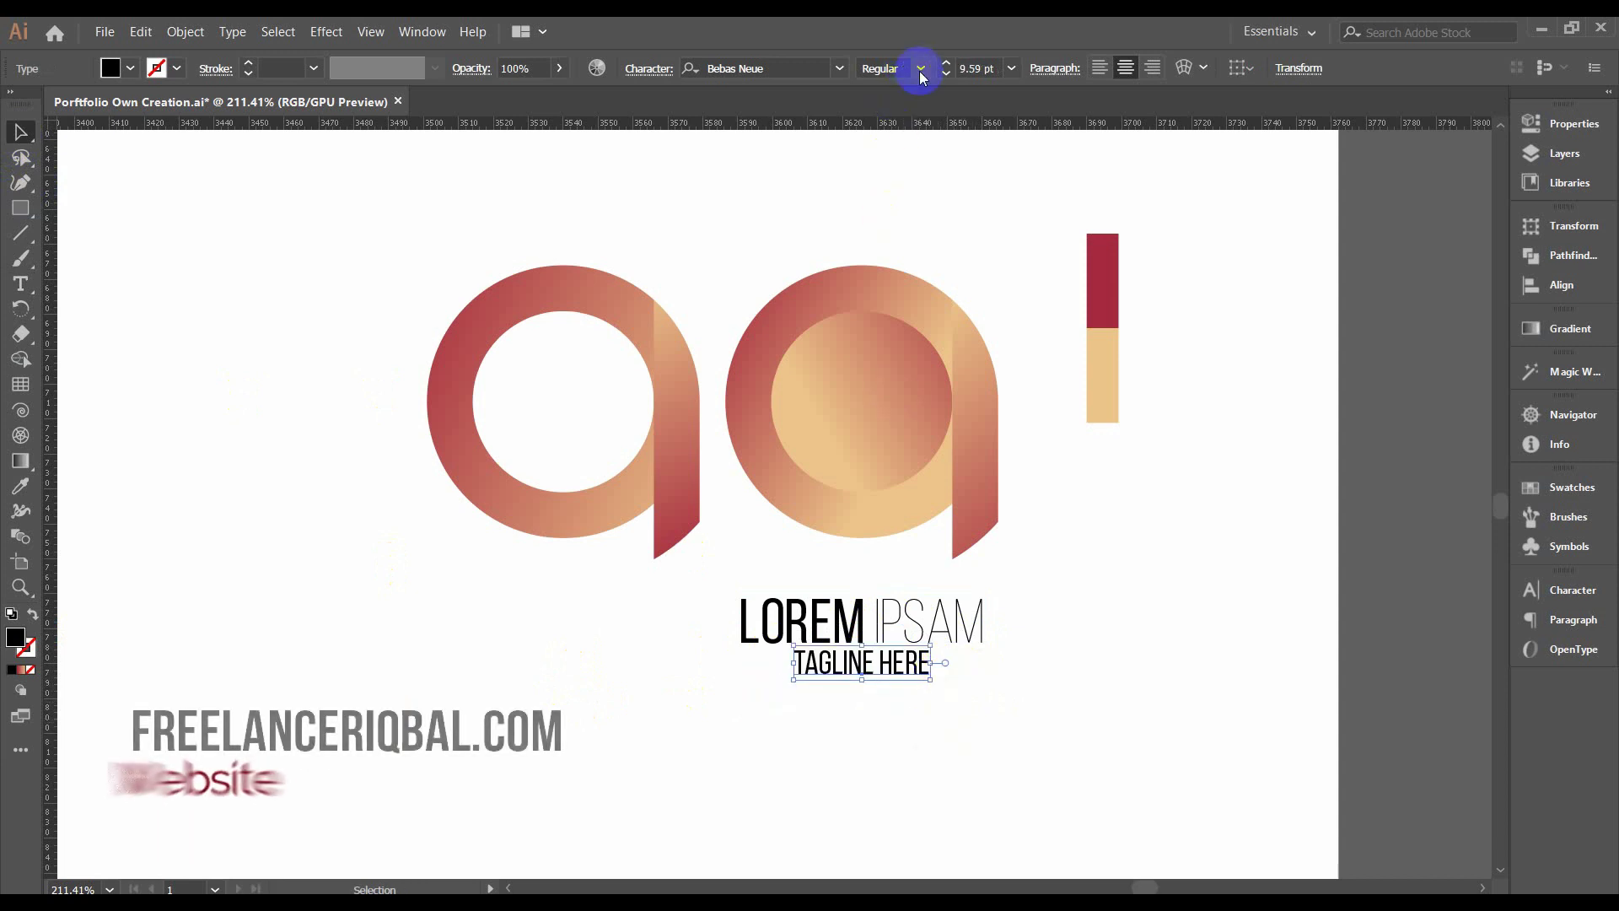
left_click(922, 67)
left_click(908, 93)
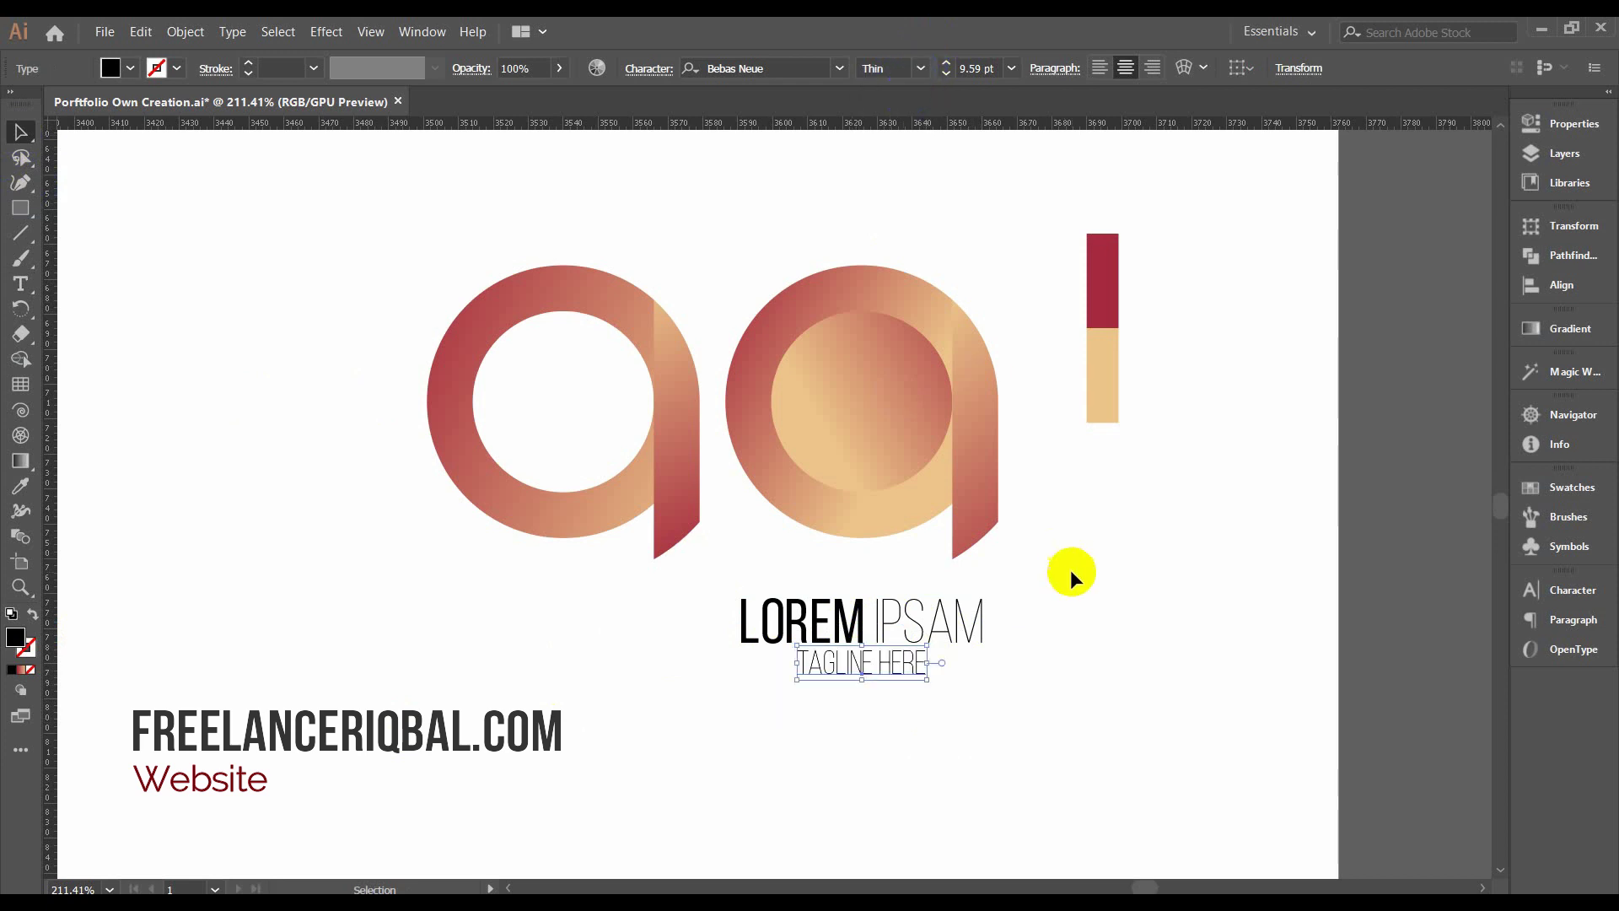
Convert the wordmark and tagline to outlines and ungroup the letters.
left_click_drag(1050, 632, 704, 732)
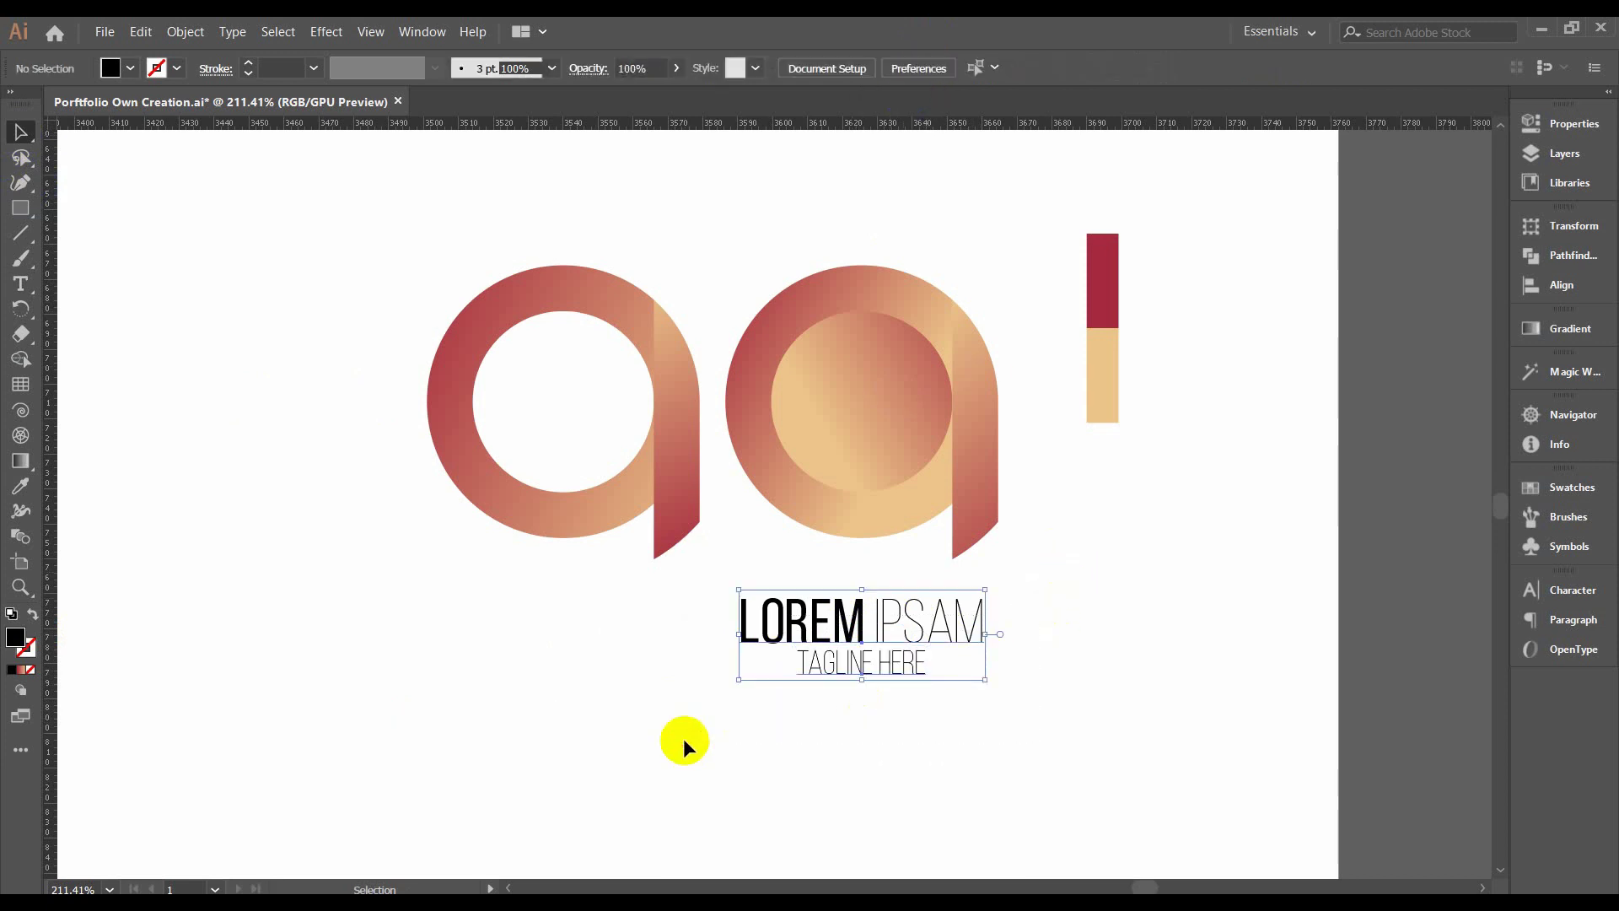
right_click(843, 642)
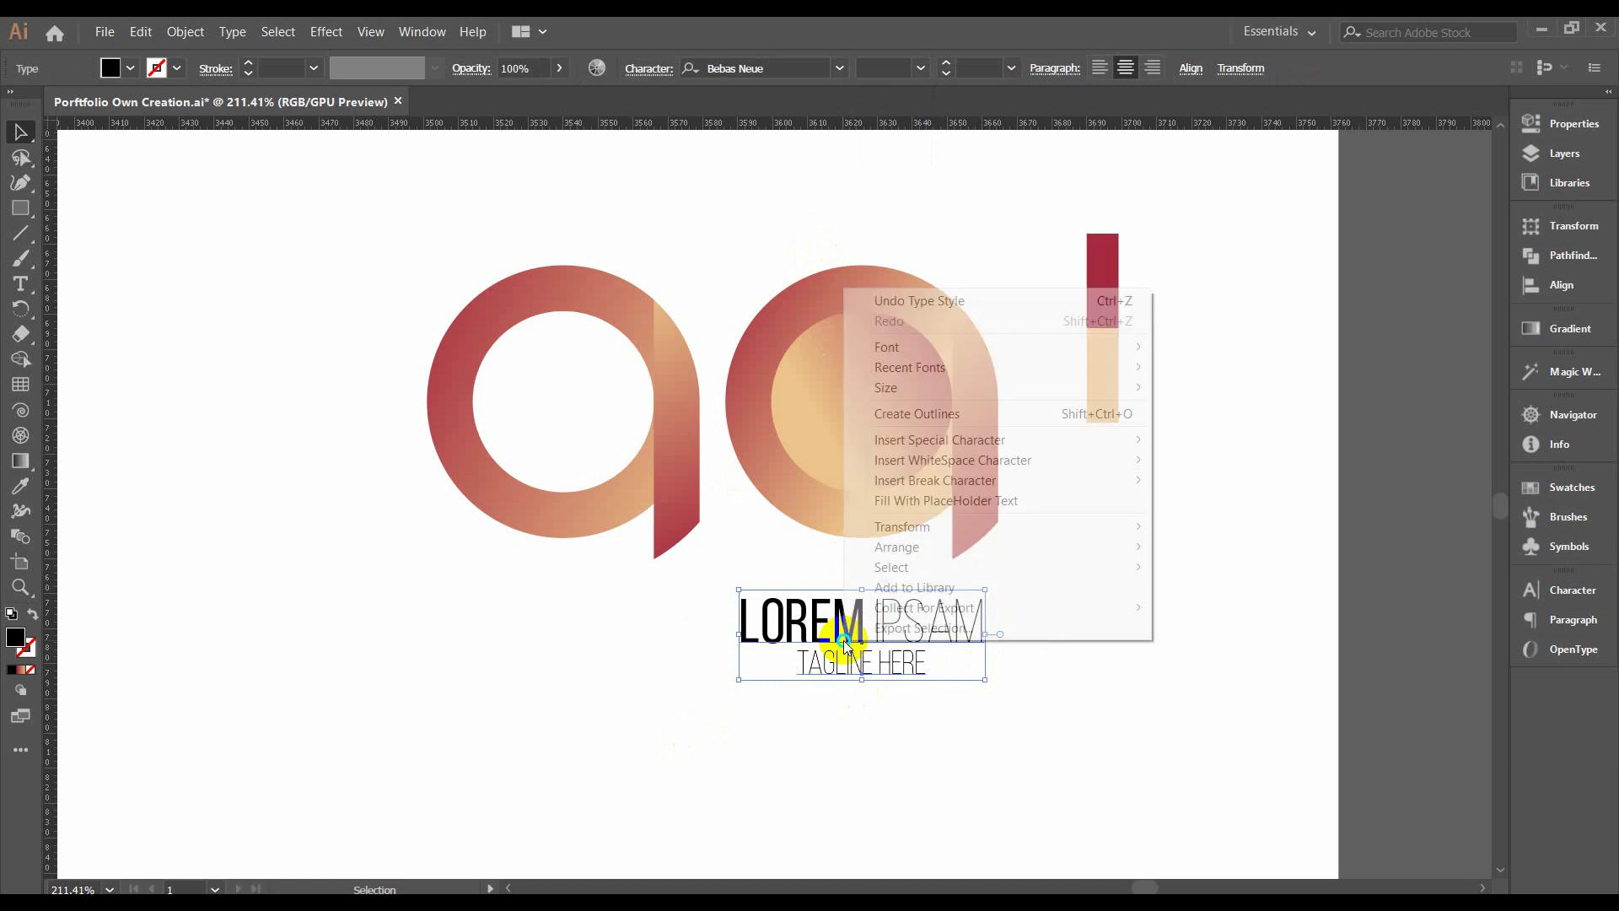
left_click(915, 413)
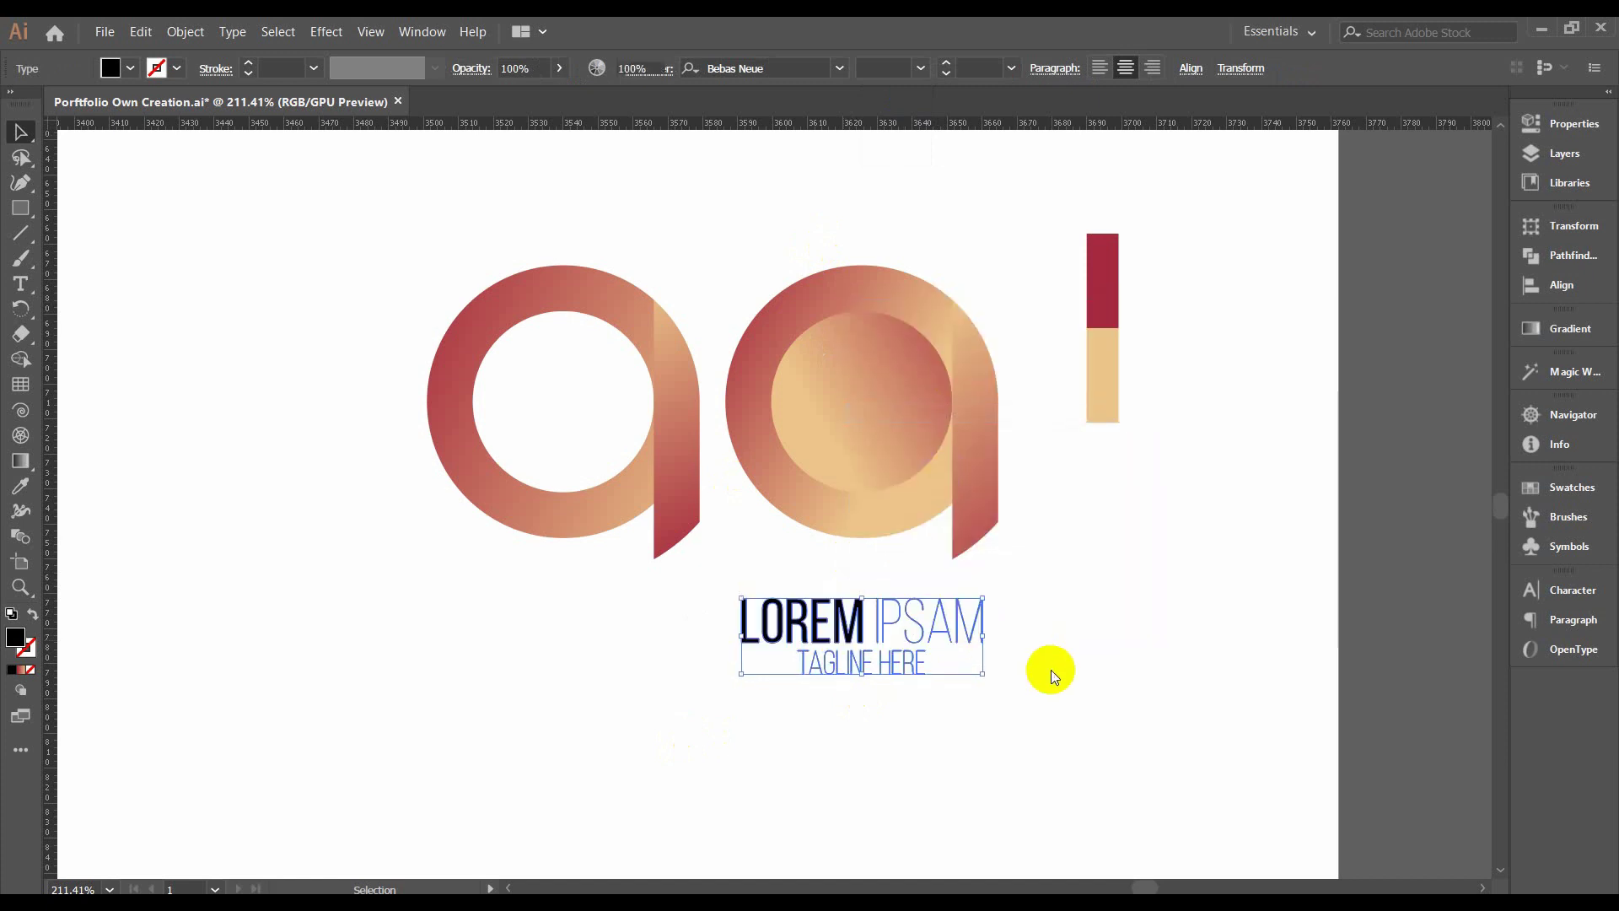
right_click(864, 626)
left_click(918, 487)
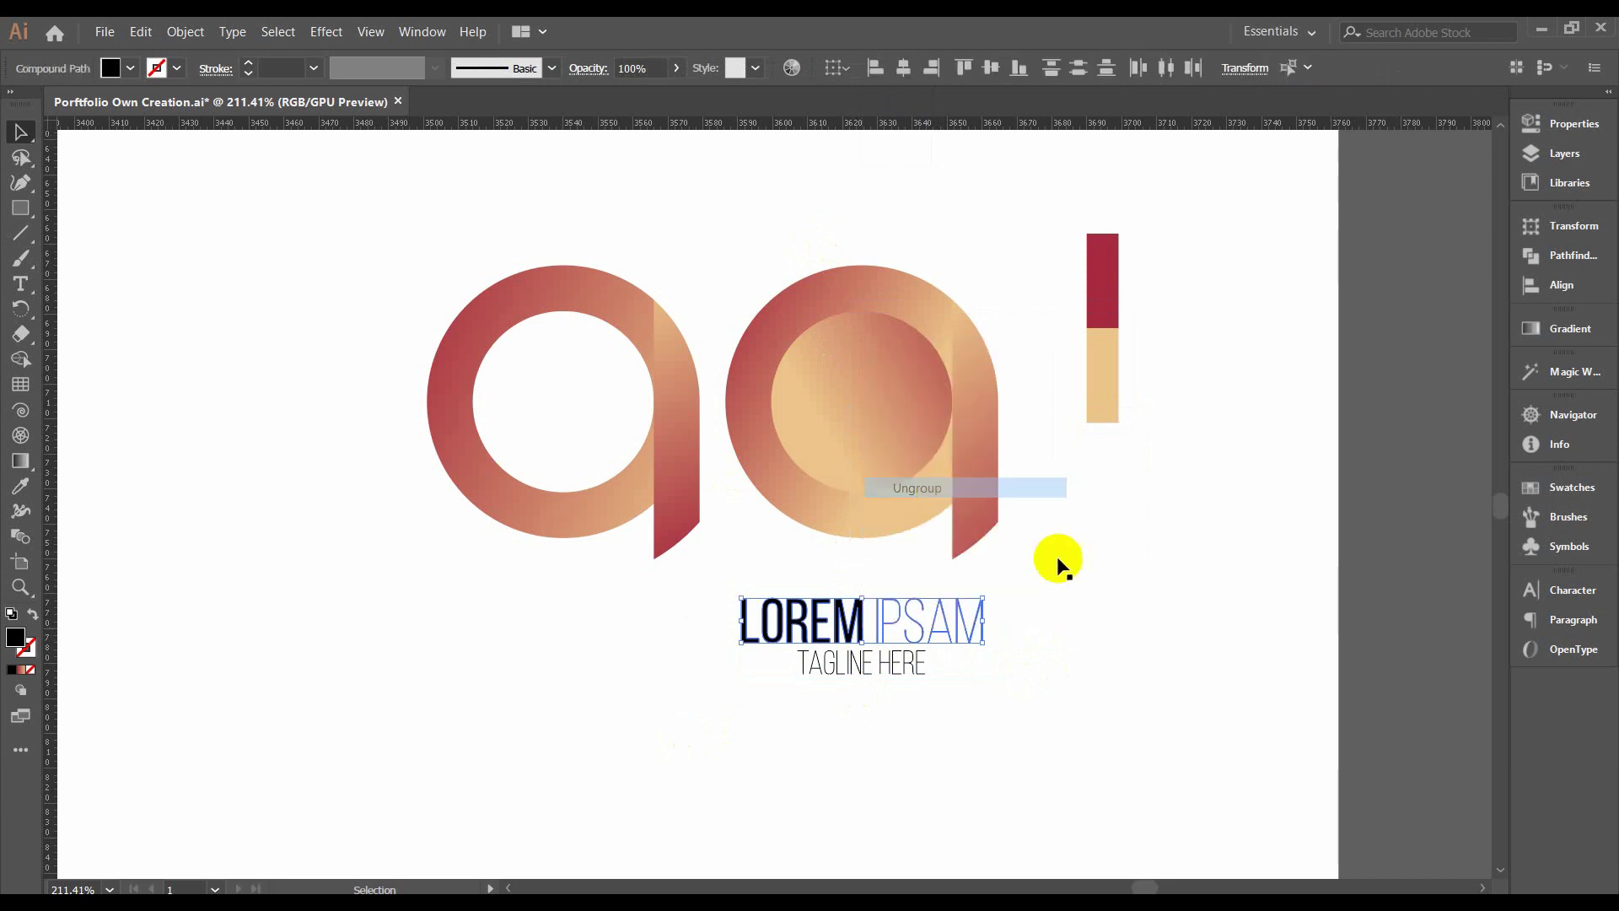
left_click(1058, 560)
Fill the LOREM letters with a dark blue swatch.
left_click_drag(780, 598, 852, 622)
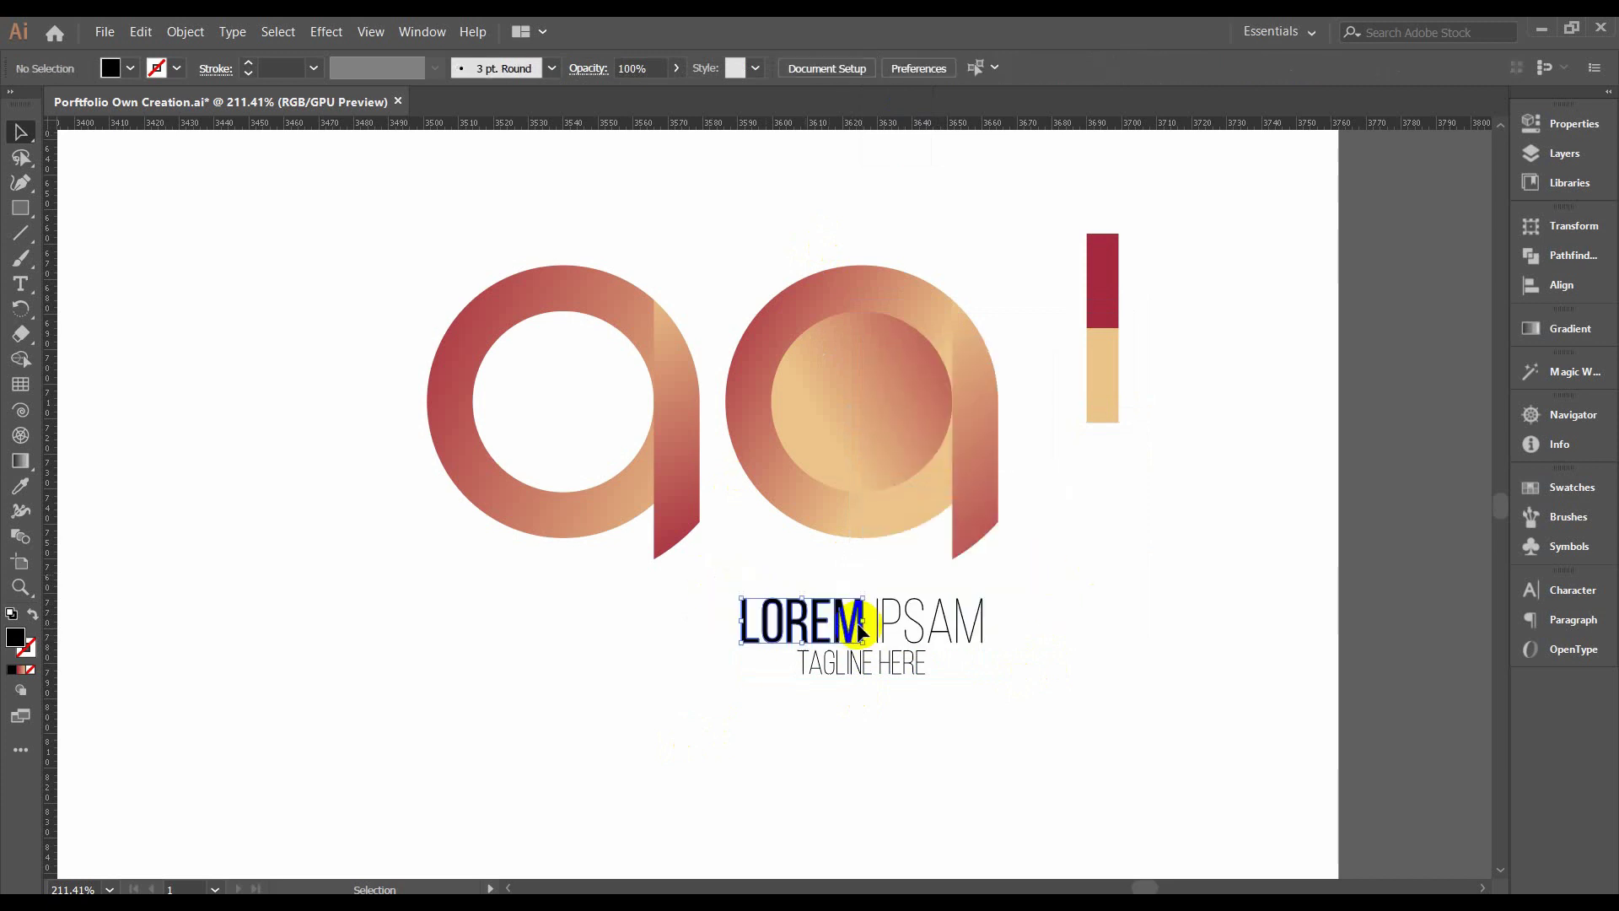
left_click(131, 68)
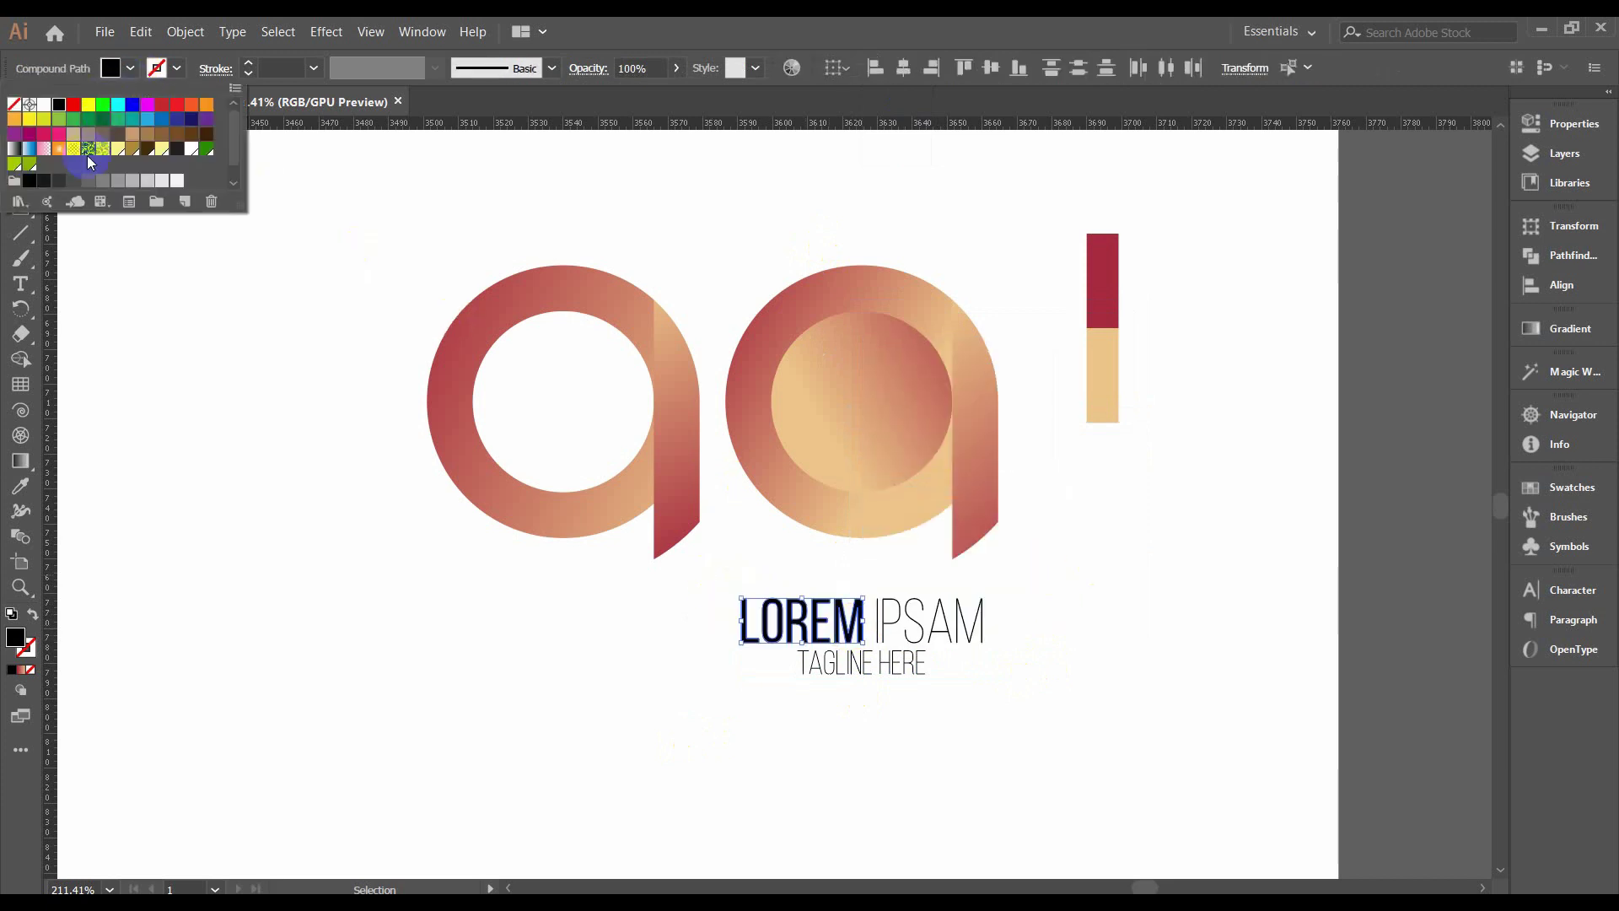
left_click(59, 181)
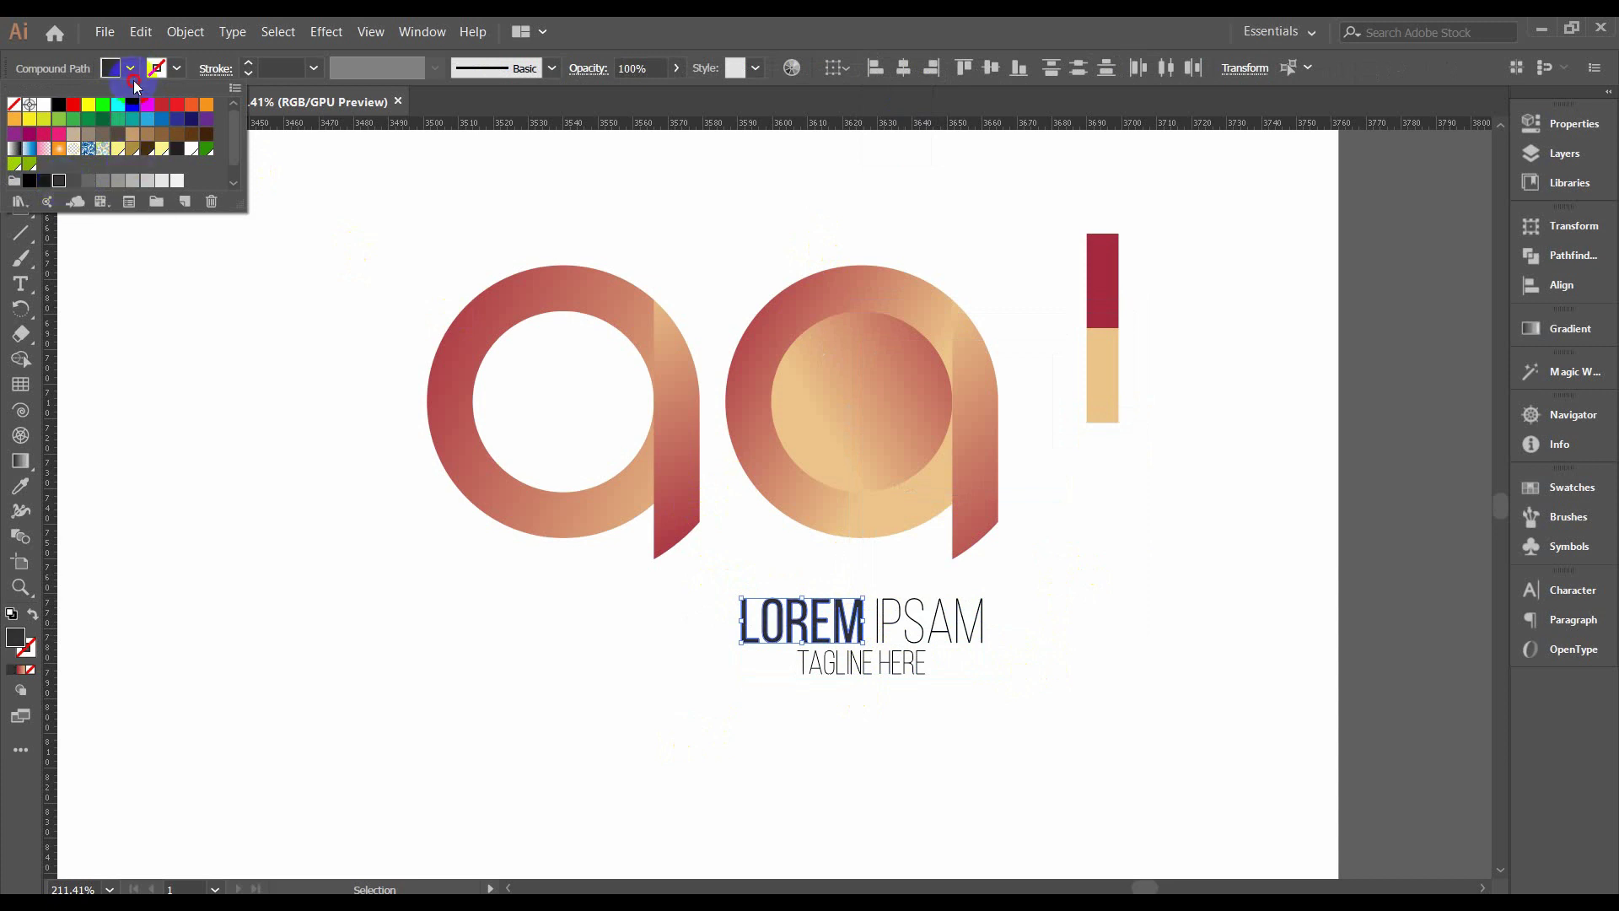
left_click(133, 79)
left_click(337, 321)
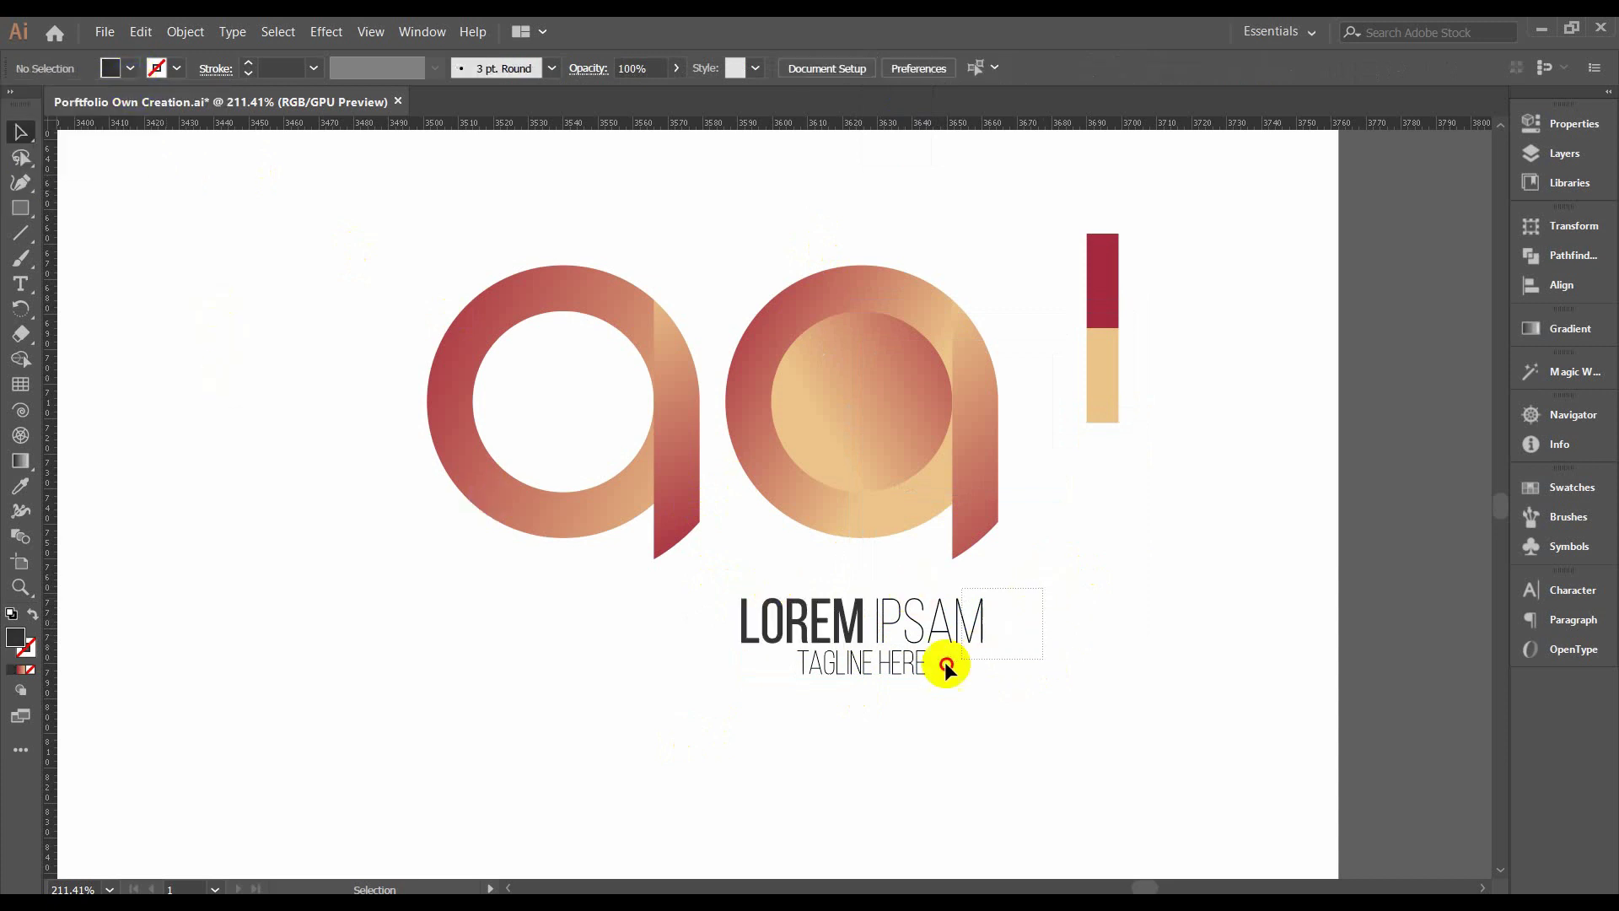
Outline the tagline, group it with the wordmark, and place a copy under the left 'a'.
left_click_drag(945, 666, 656, 735)
key("ctrl+shift+o")
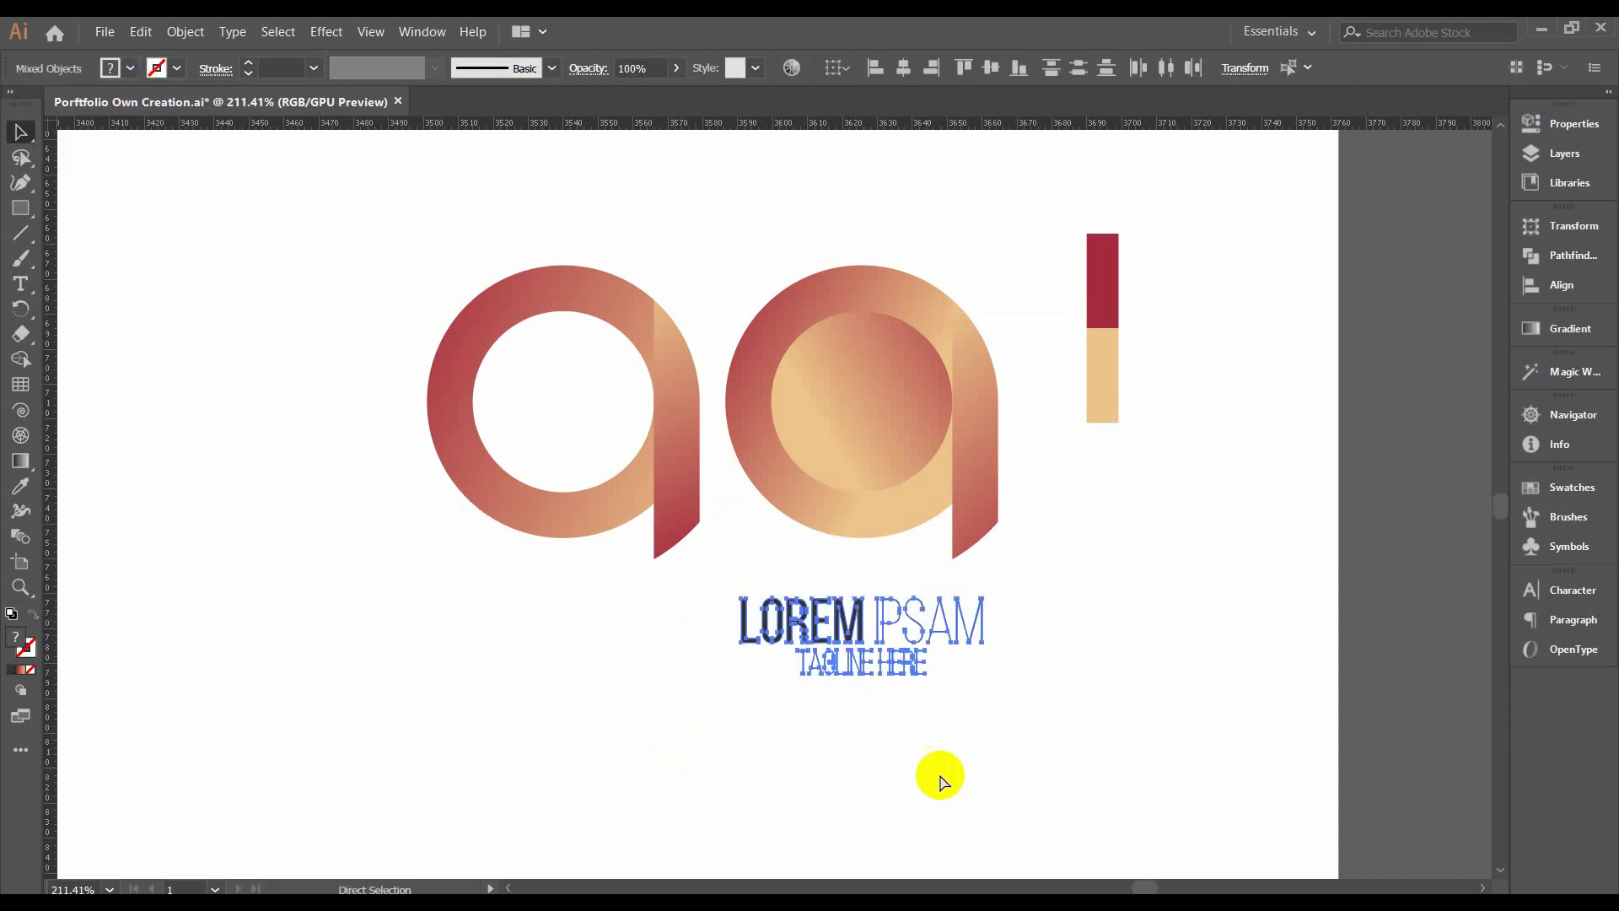
left_click(942, 780)
key("v")
left_click(838, 670)
left_click(804, 622)
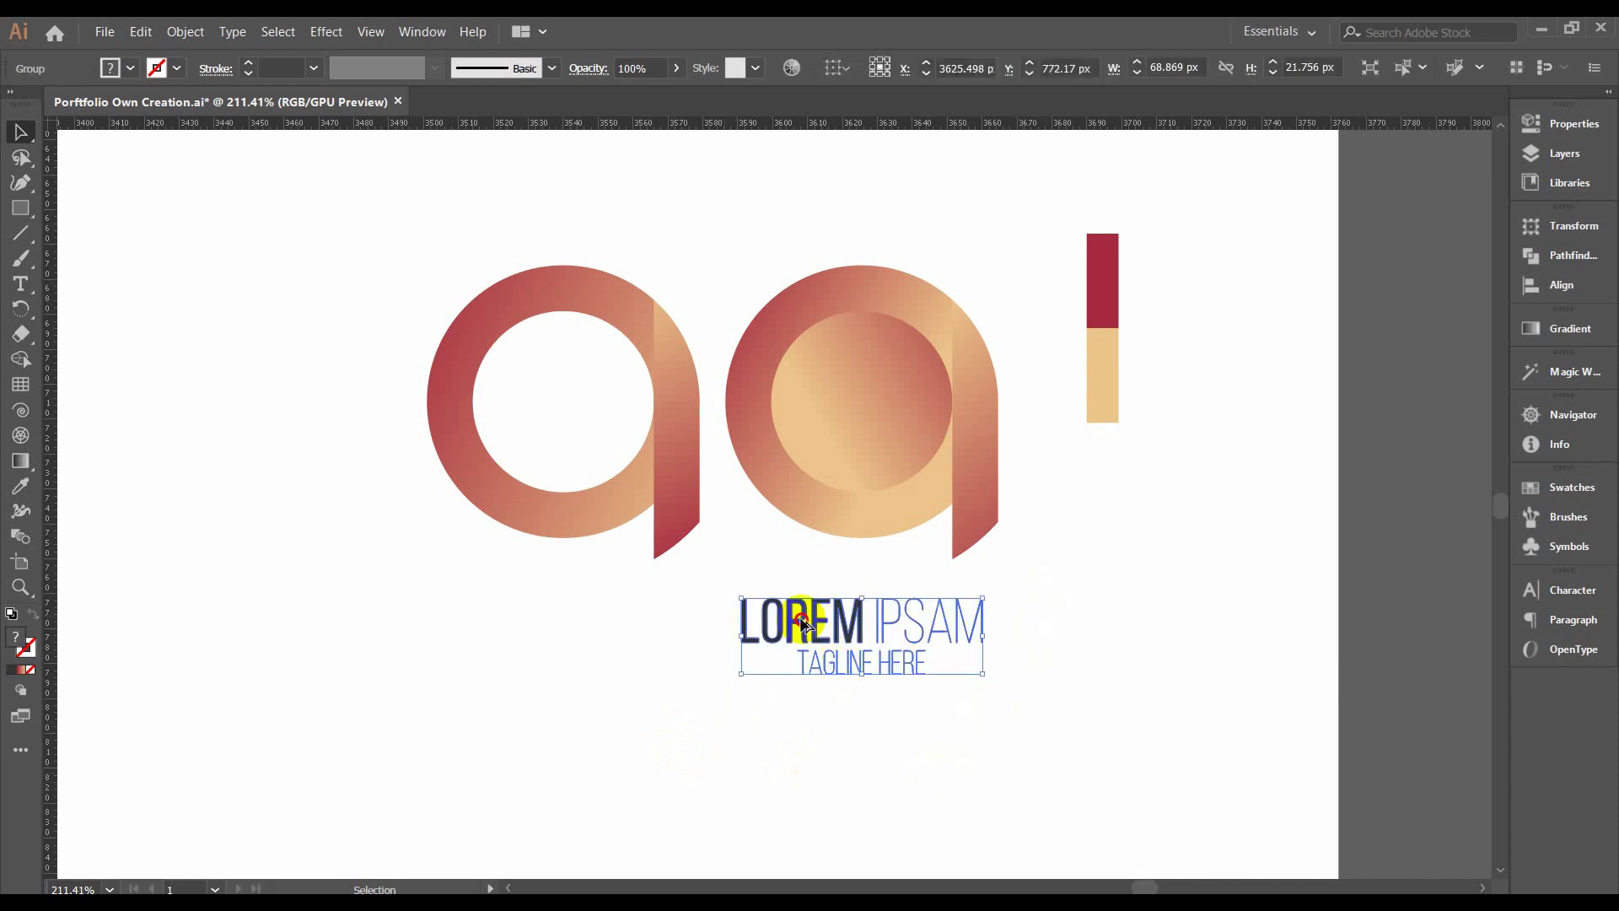
left_click_drag(803, 622, 500, 622)
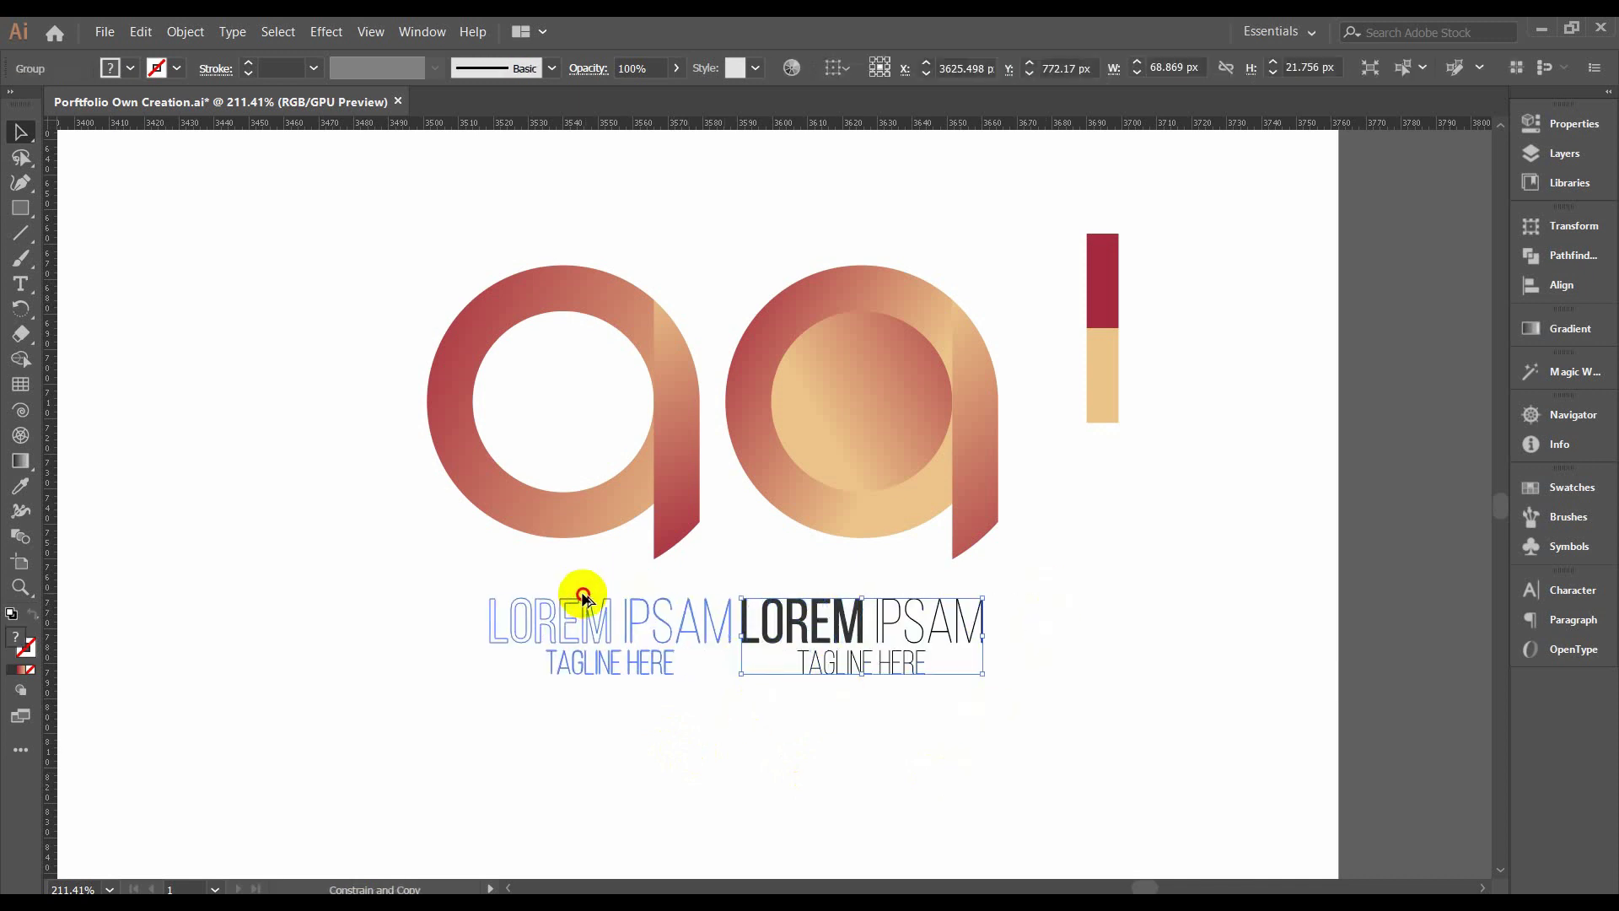
Centre the wordmark copy under the left 'a' and nudge it up.
left_click(327, 529)
left_click_drag(397, 253, 675, 462)
key("a")
left_click(679, 470)
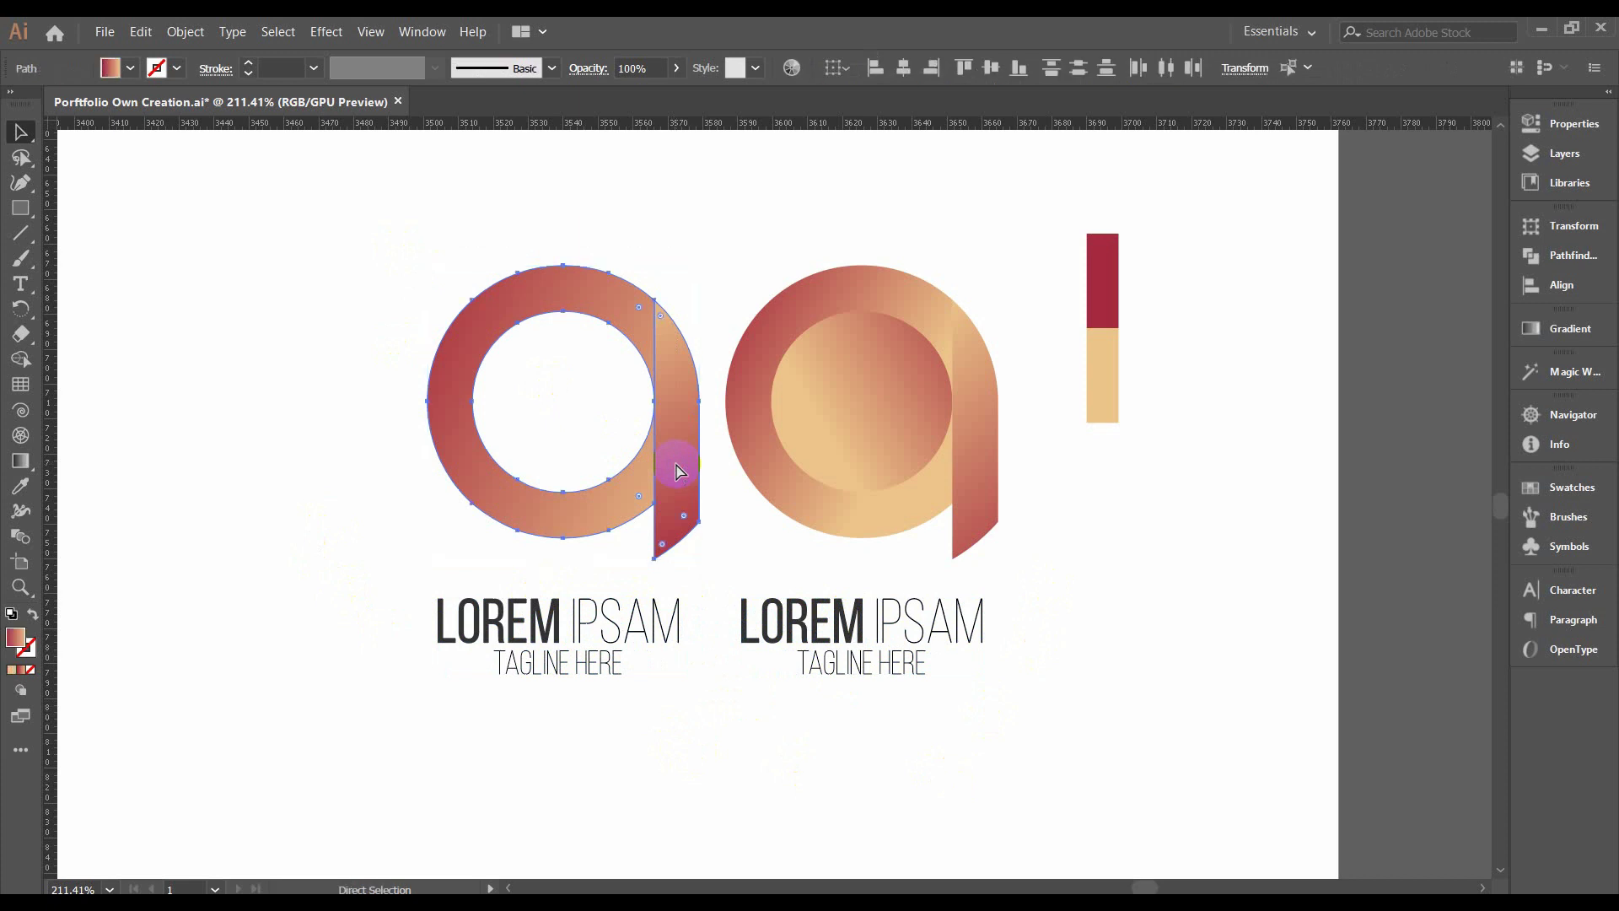
key("v")
left_click_drag(317, 292, 630, 666)
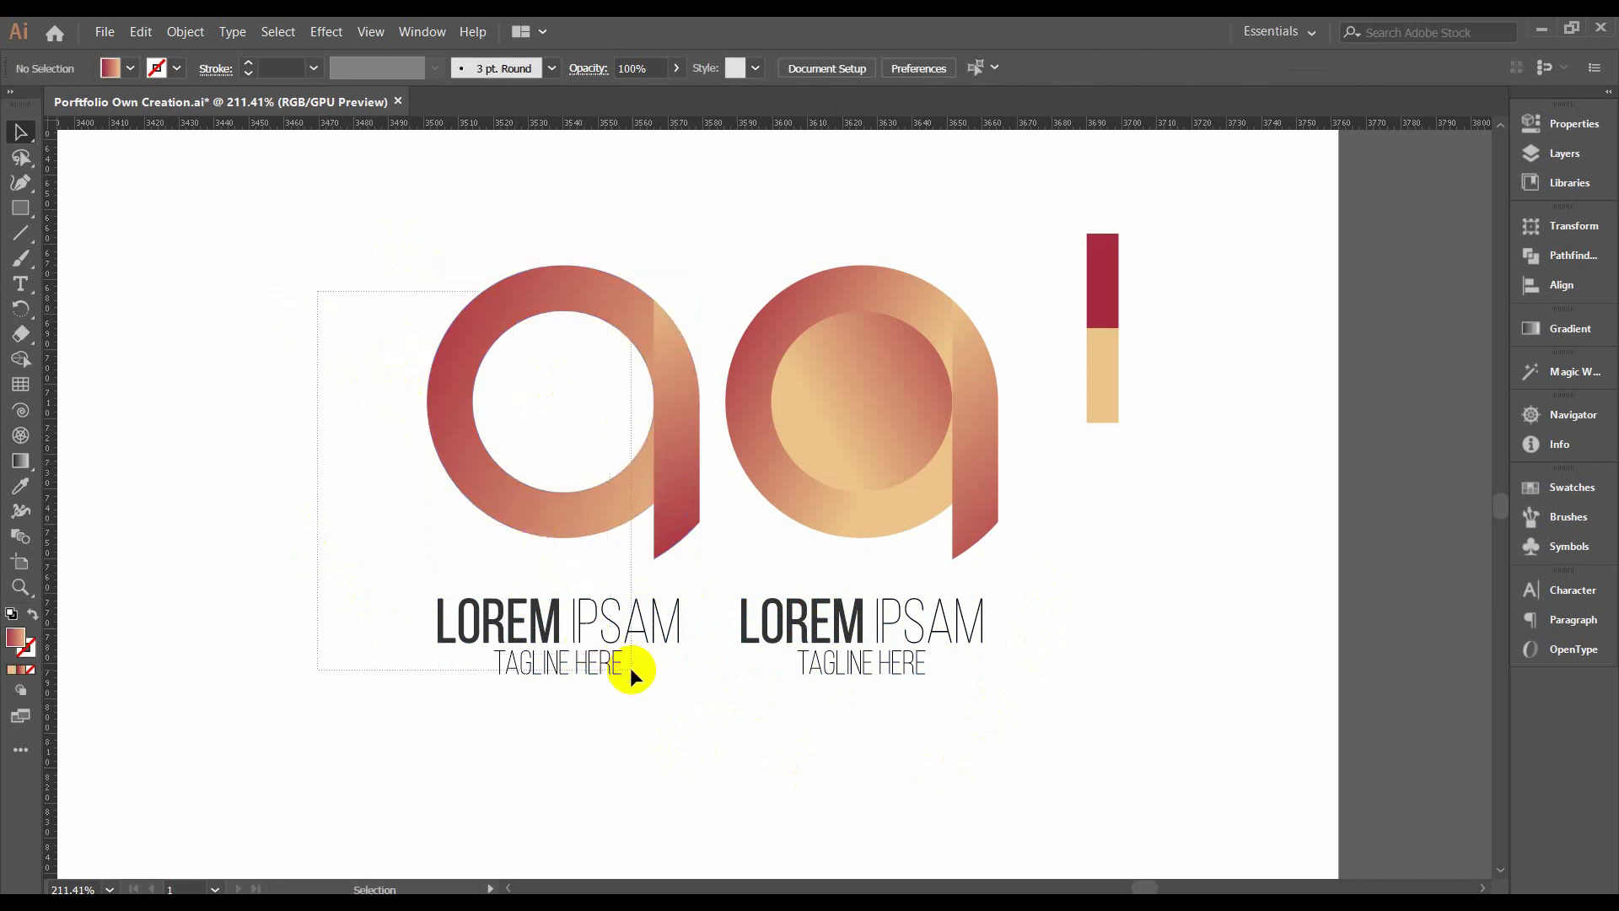
left_click(903, 67)
key("ctrl+h")
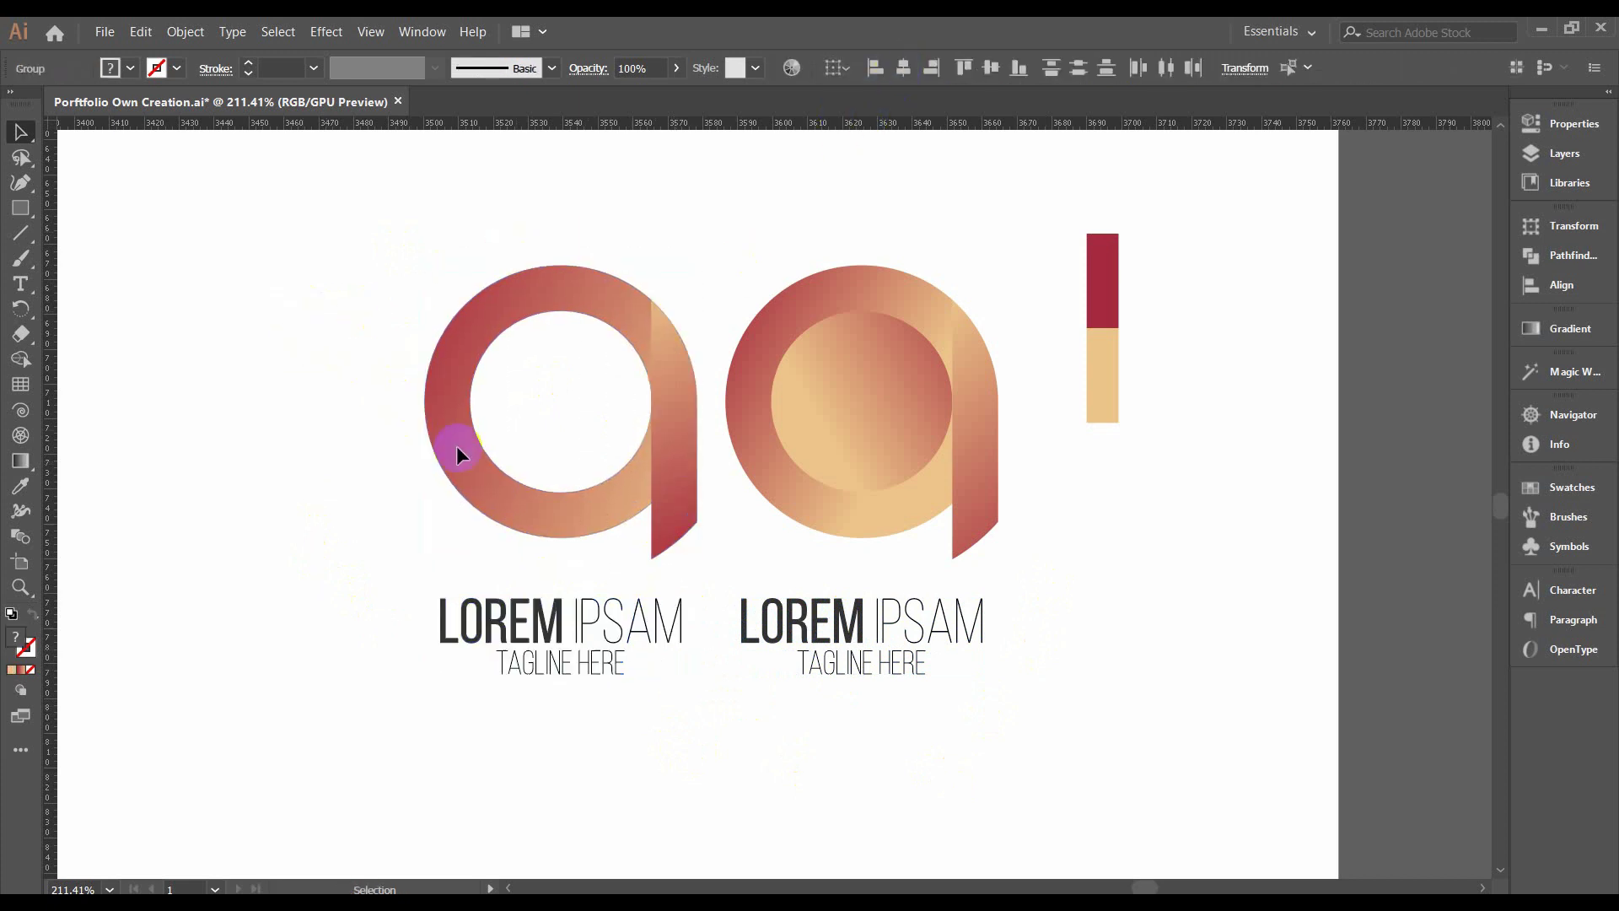
left_click(666, 754)
left_click(510, 613)
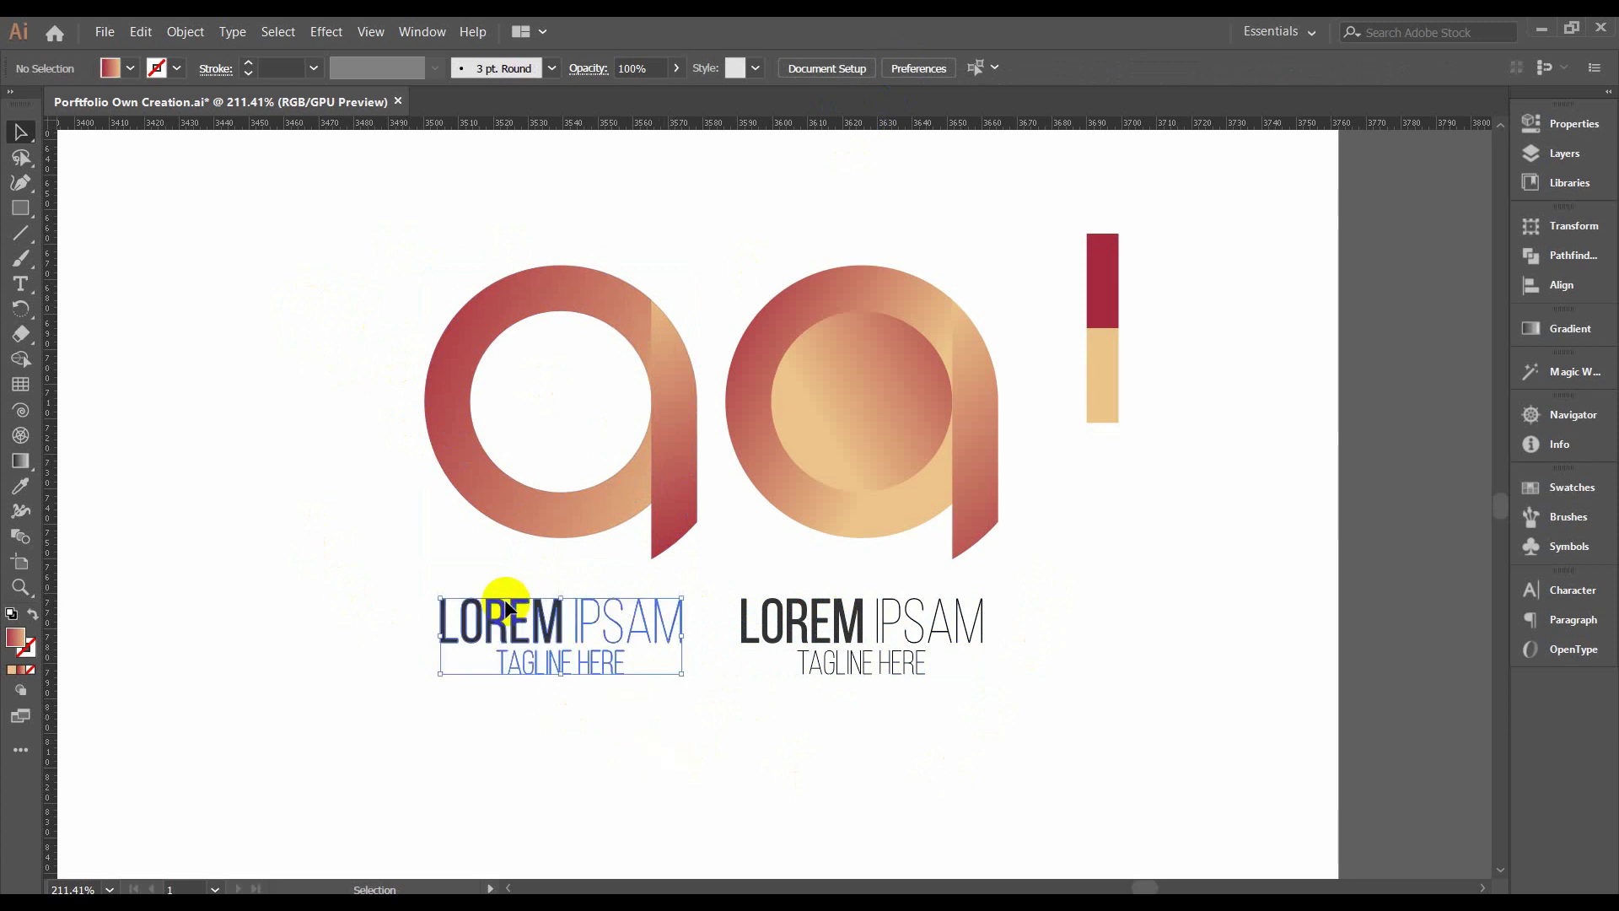
key("shift+Up")
Move the left 'a' logo and its wordmark further left.
left_click_drag(273, 314, 600, 686)
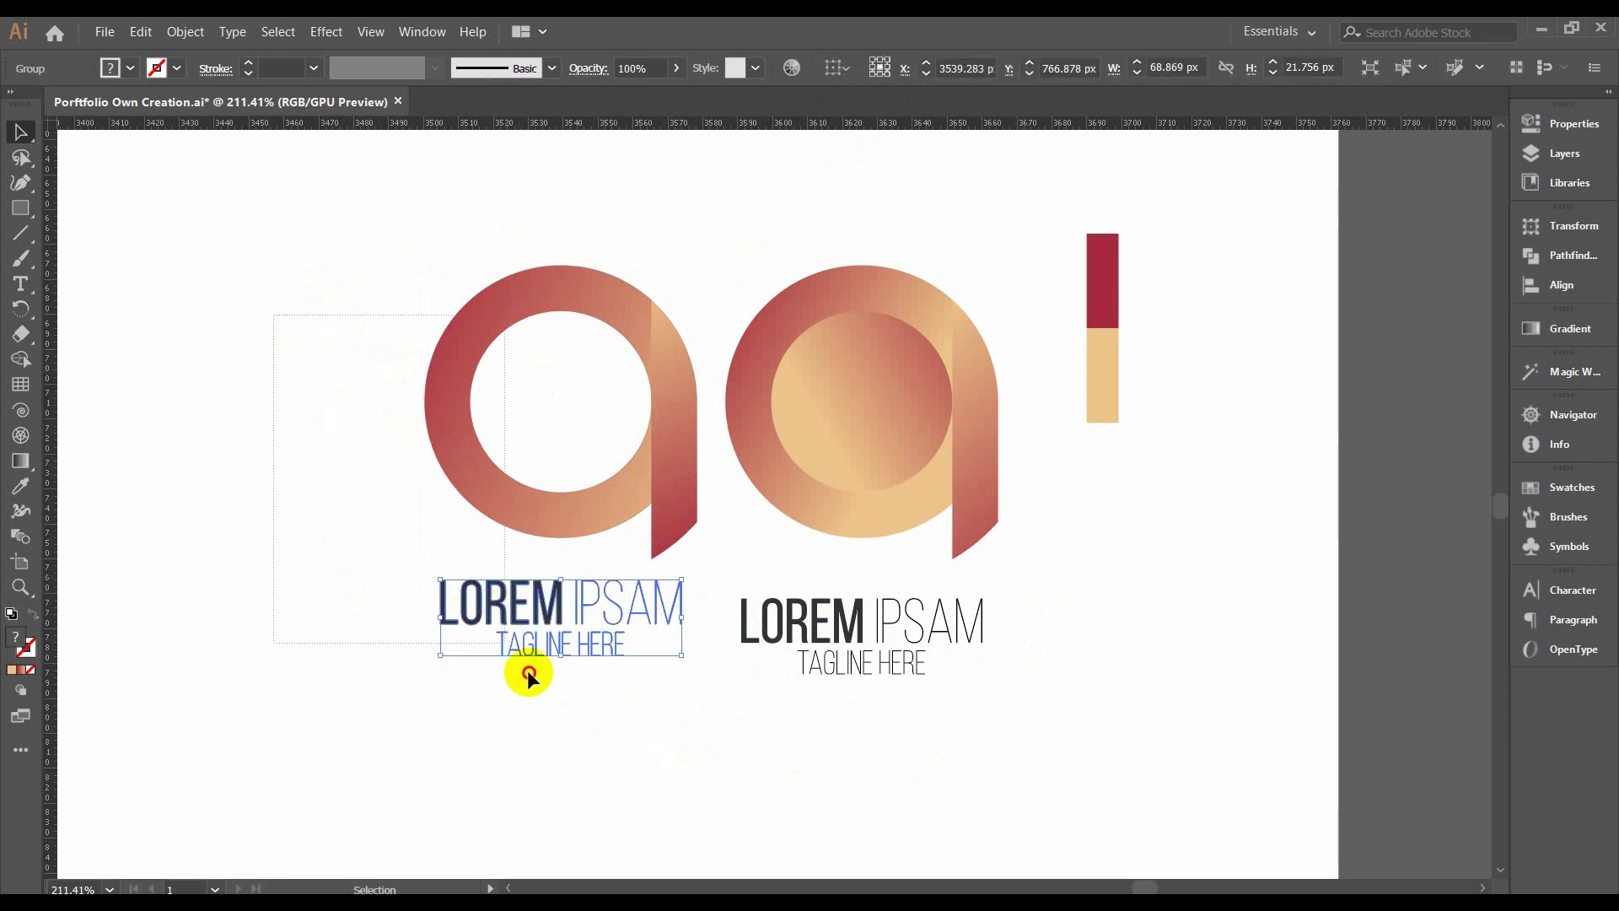
key("a")
key("v")
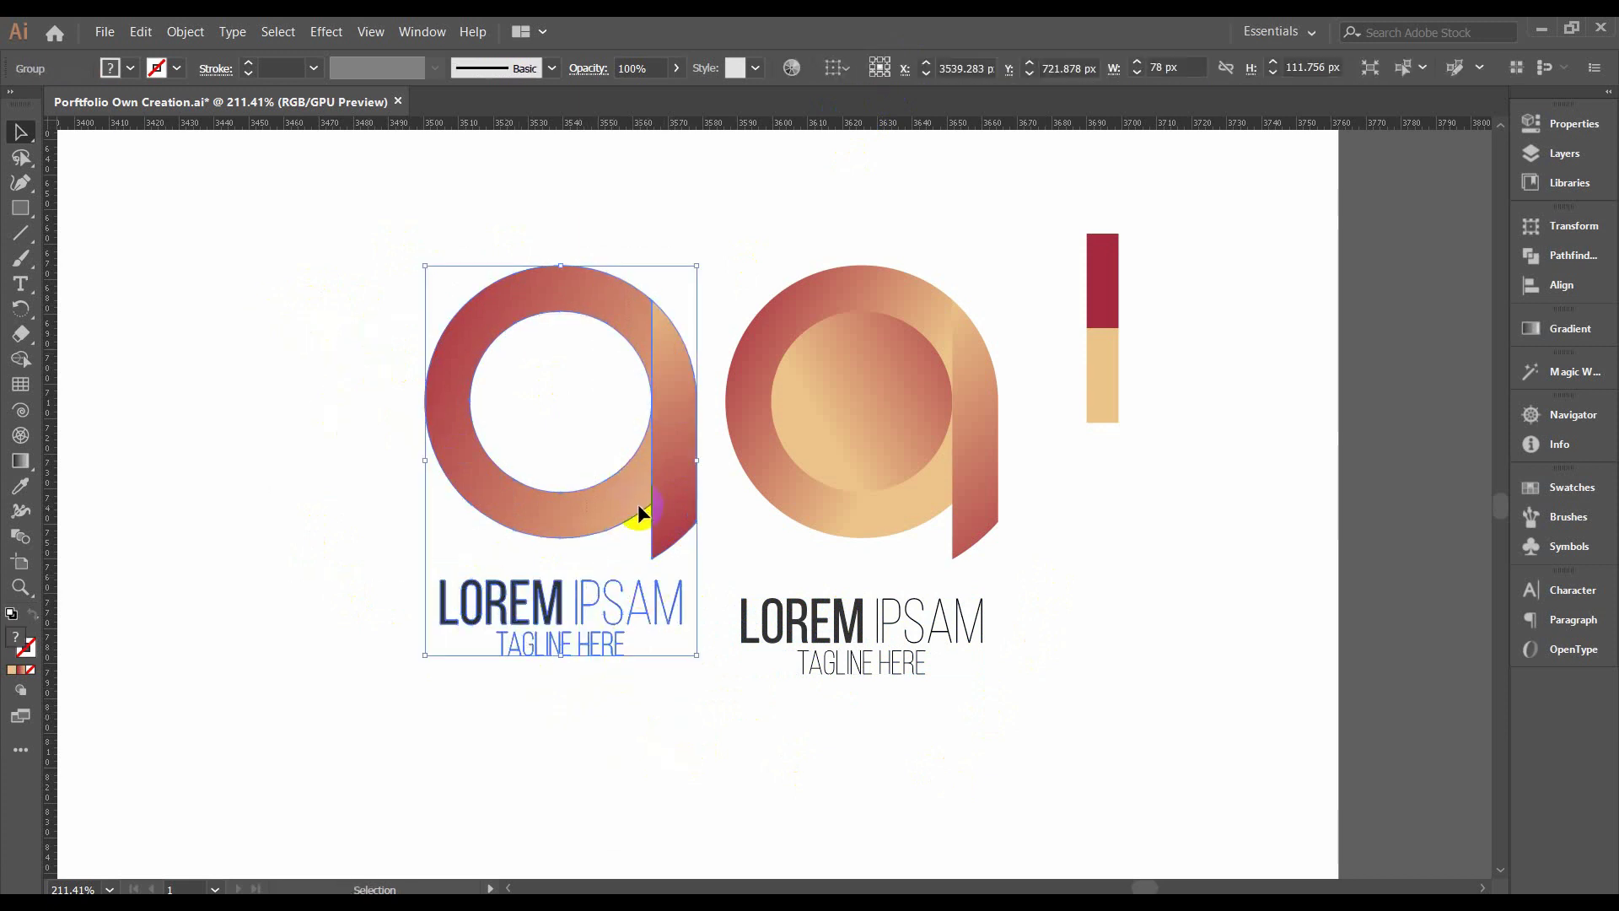
mouse_move(637, 503)
left_mouse_down()
mouse_move(451, 500)
mouse_move(442, 483)
left_mouse_up()
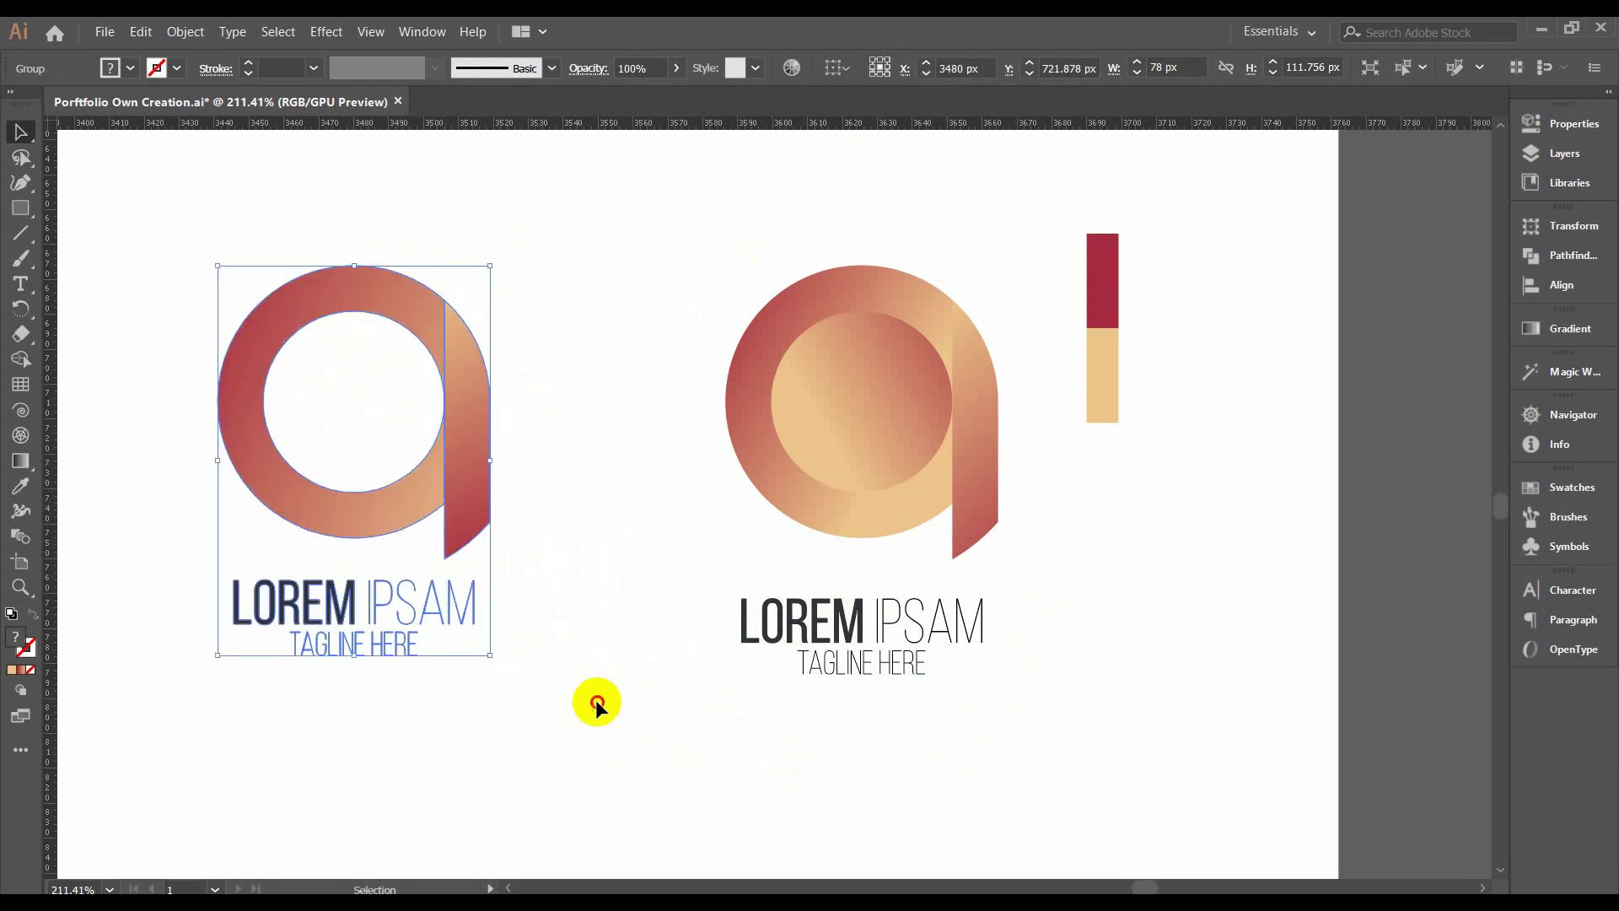
left_click(596, 701)
Move the right 'a' logo with its wordmark closer to the left one.
left_click_drag(681, 566, 1030, 705)
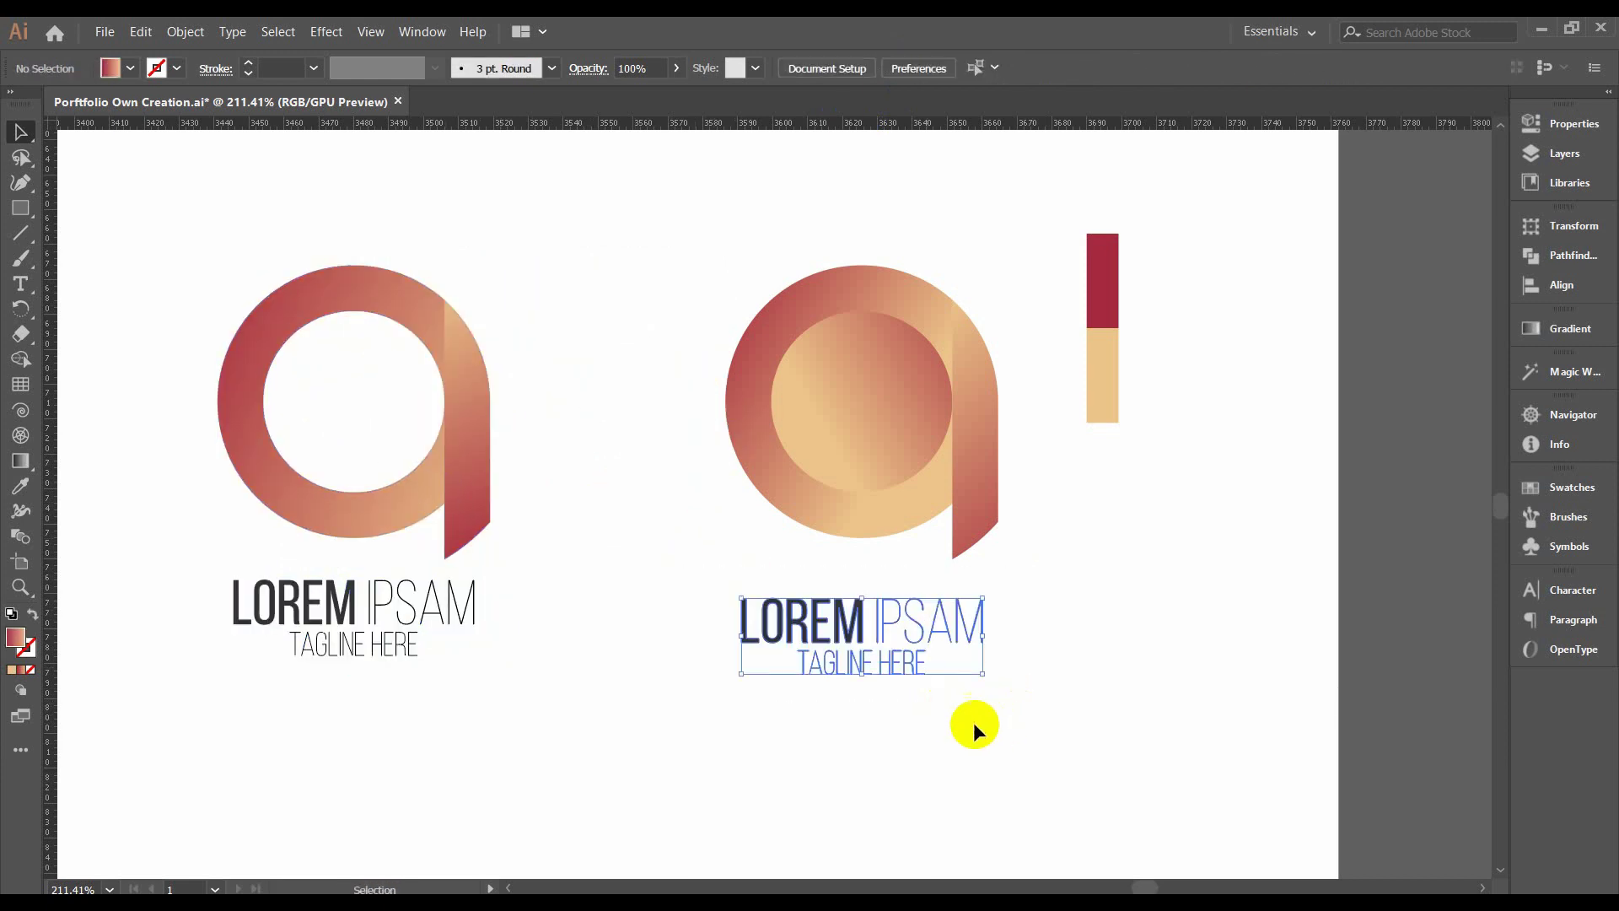
key("ctrl+h")
left_click_drag(948, 640, 949, 640)
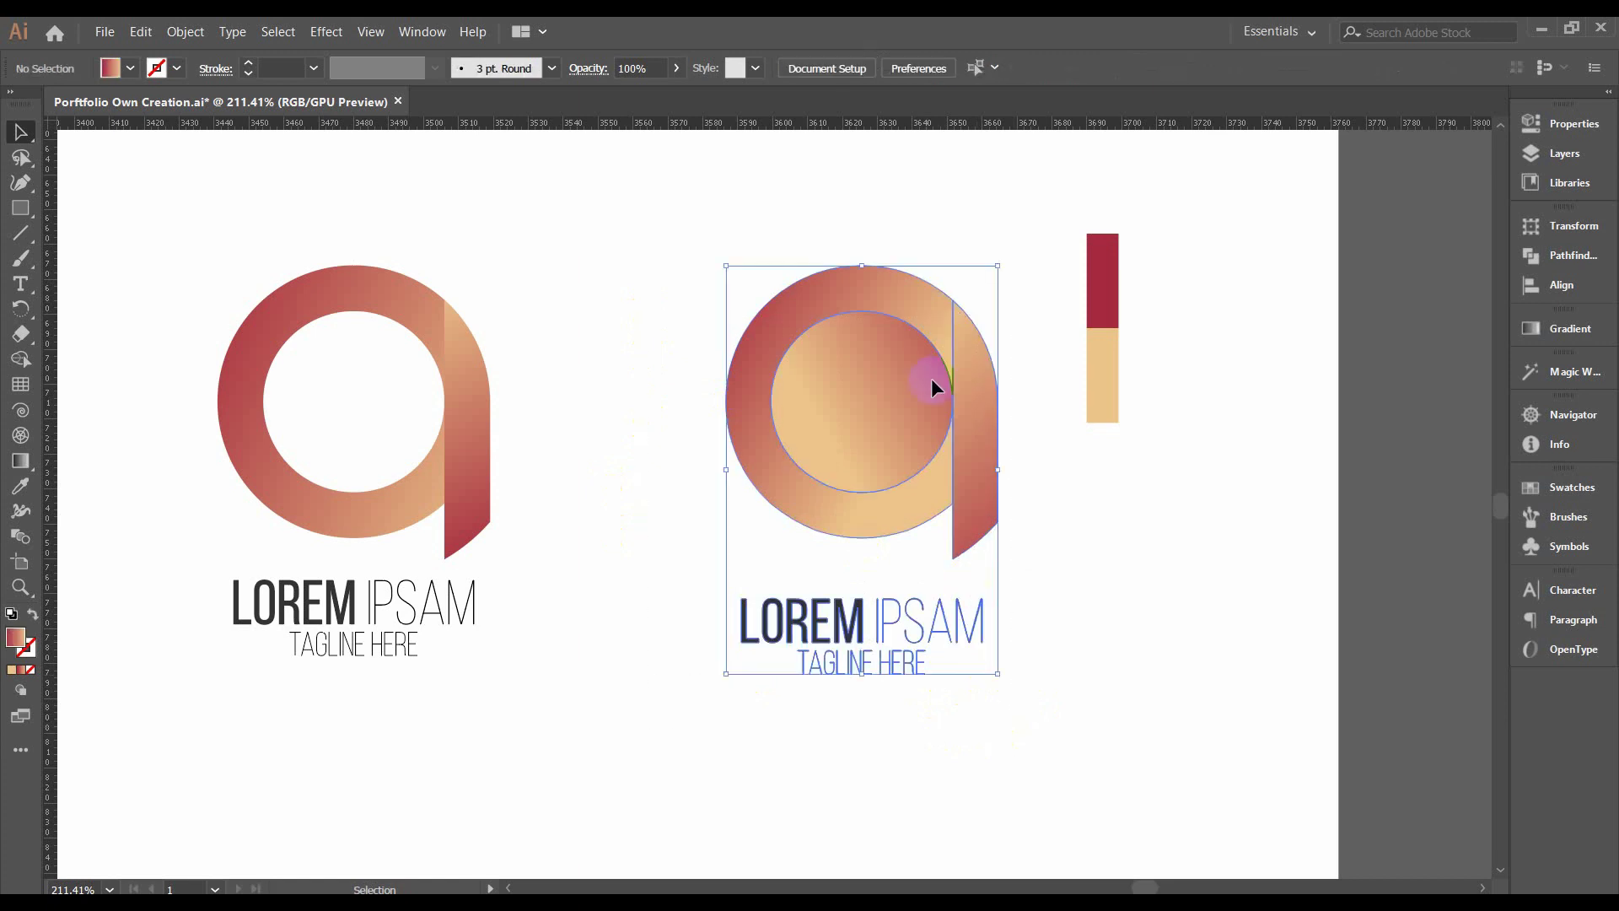
left_click(984, 695)
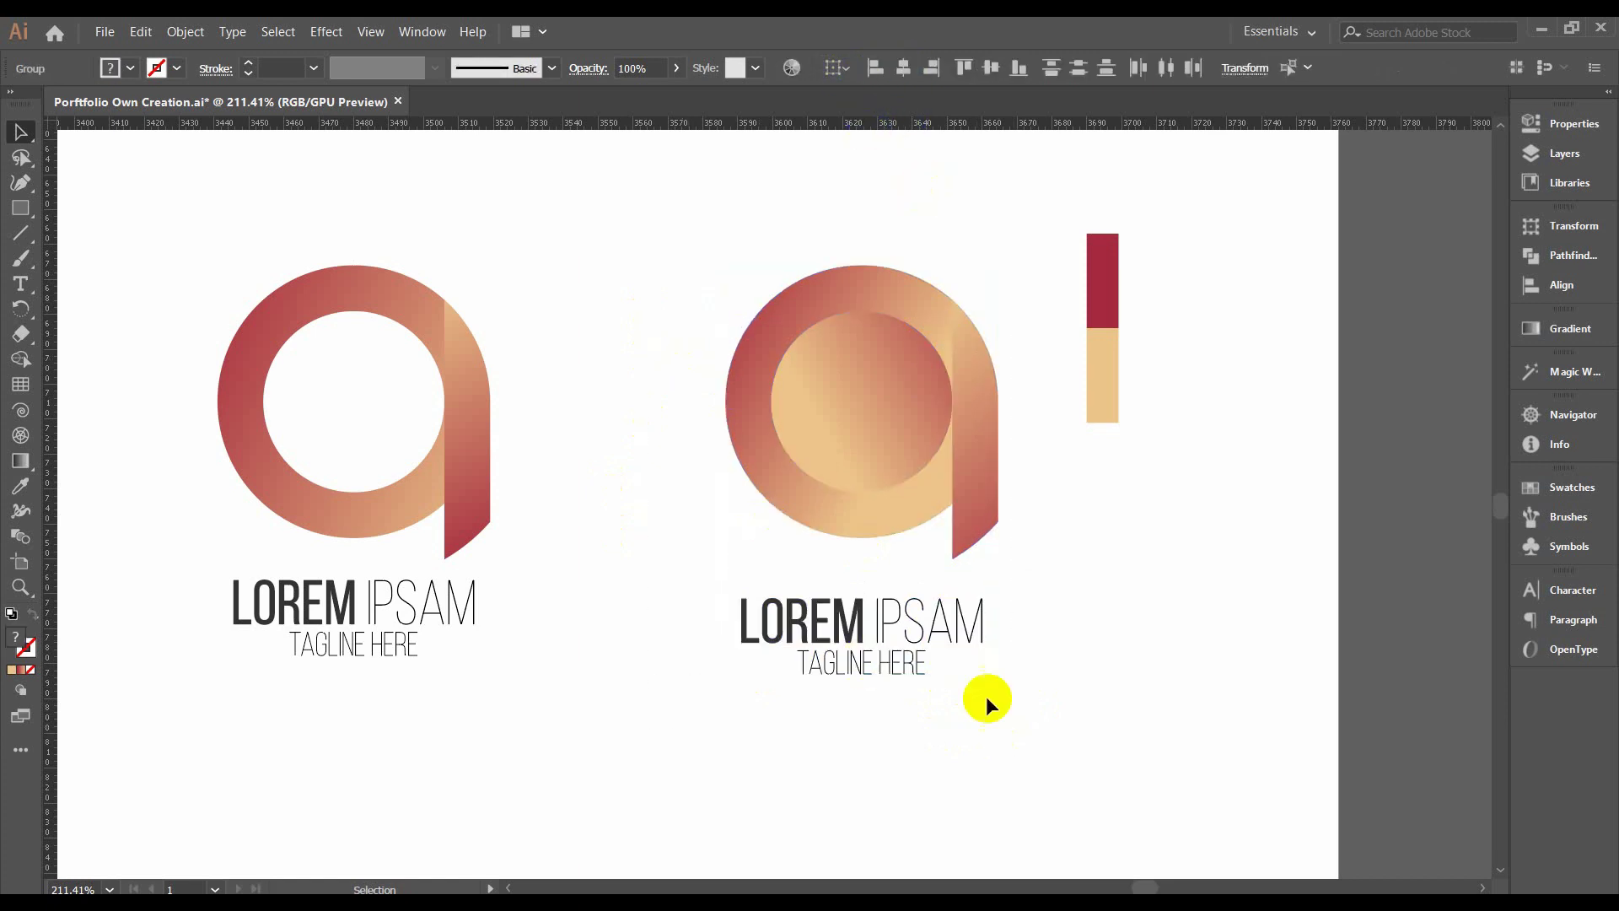
left_click(790, 656)
left_click(794, 671)
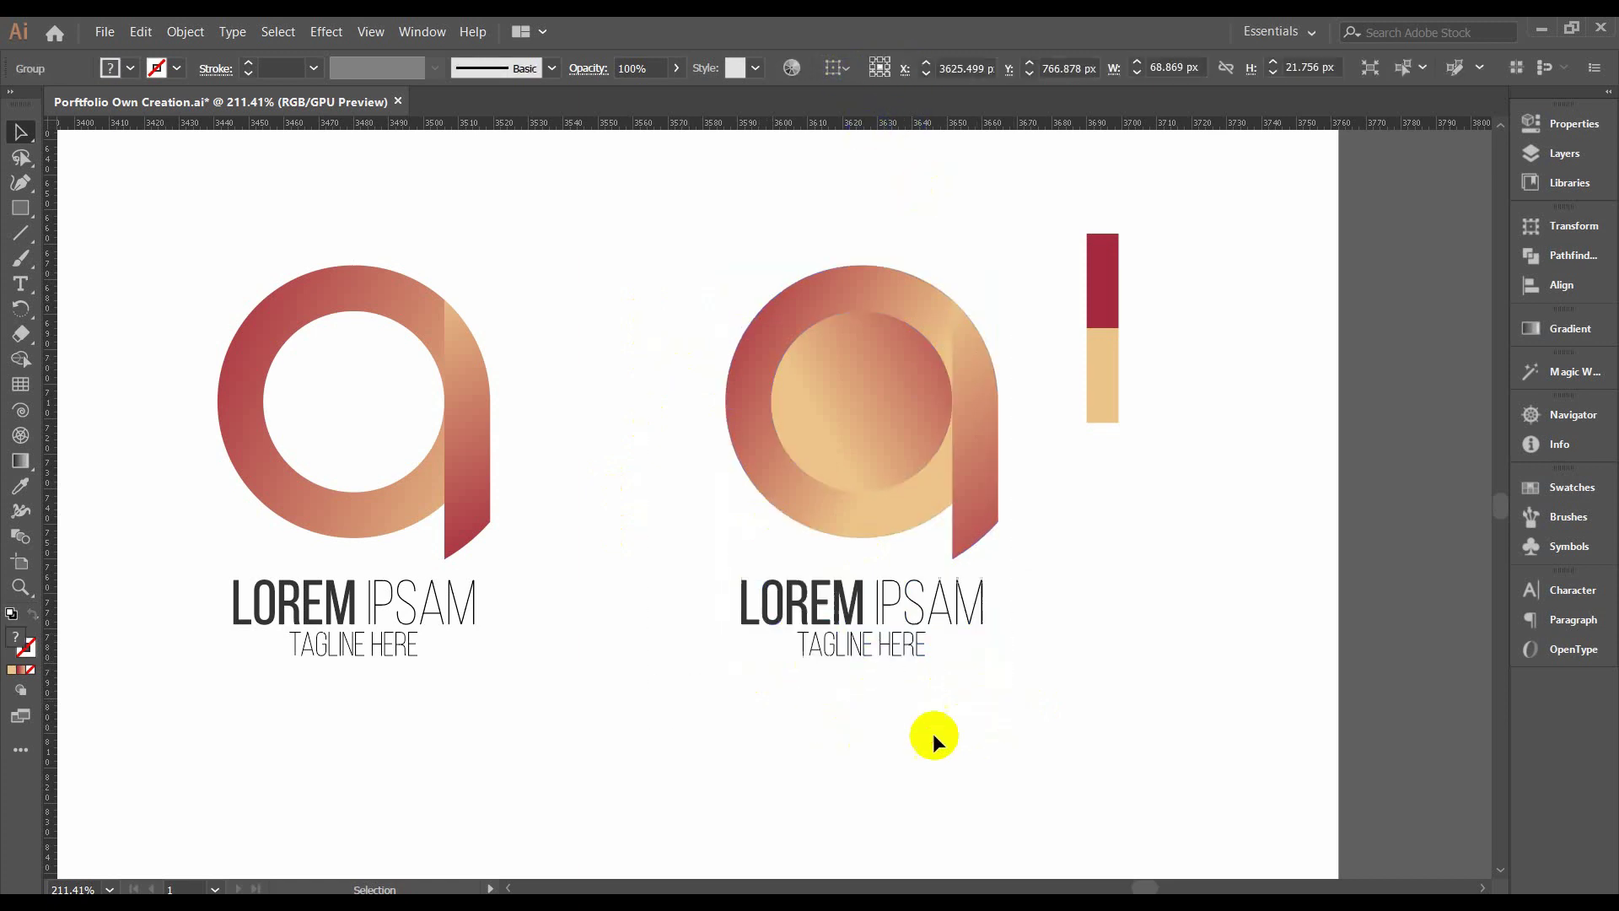
left_click(871, 325)
key("a")
left_click(1037, 530)
left_click_drag(830, 414, 667, 411)
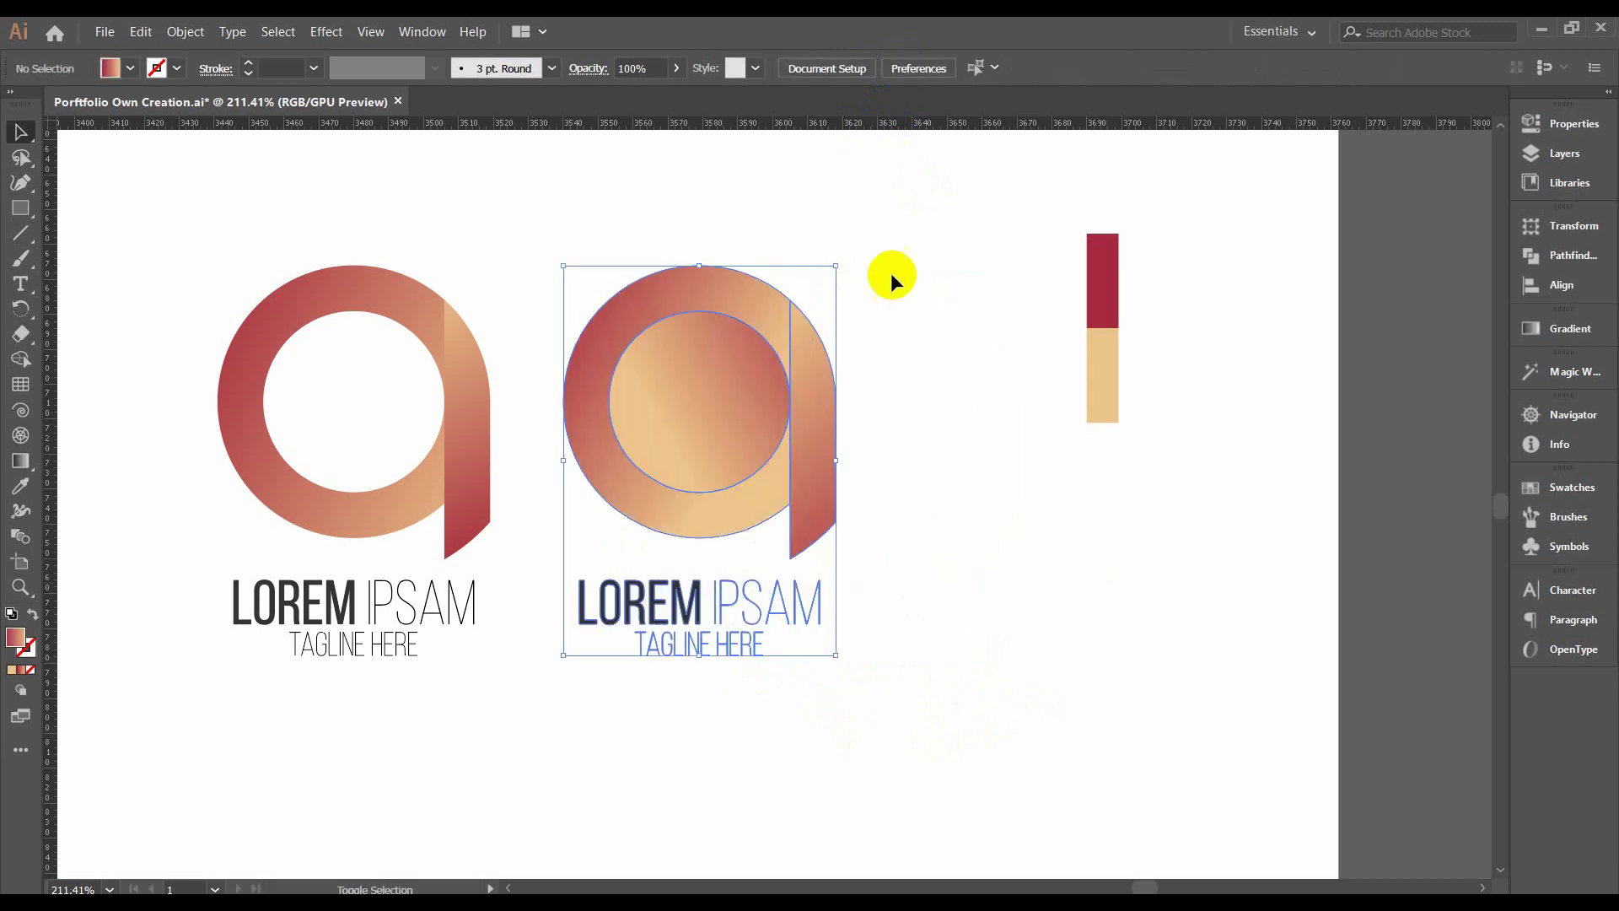
Try horizontally centring both logos, then undo it.
left_click_drag(903, 255, 282, 615)
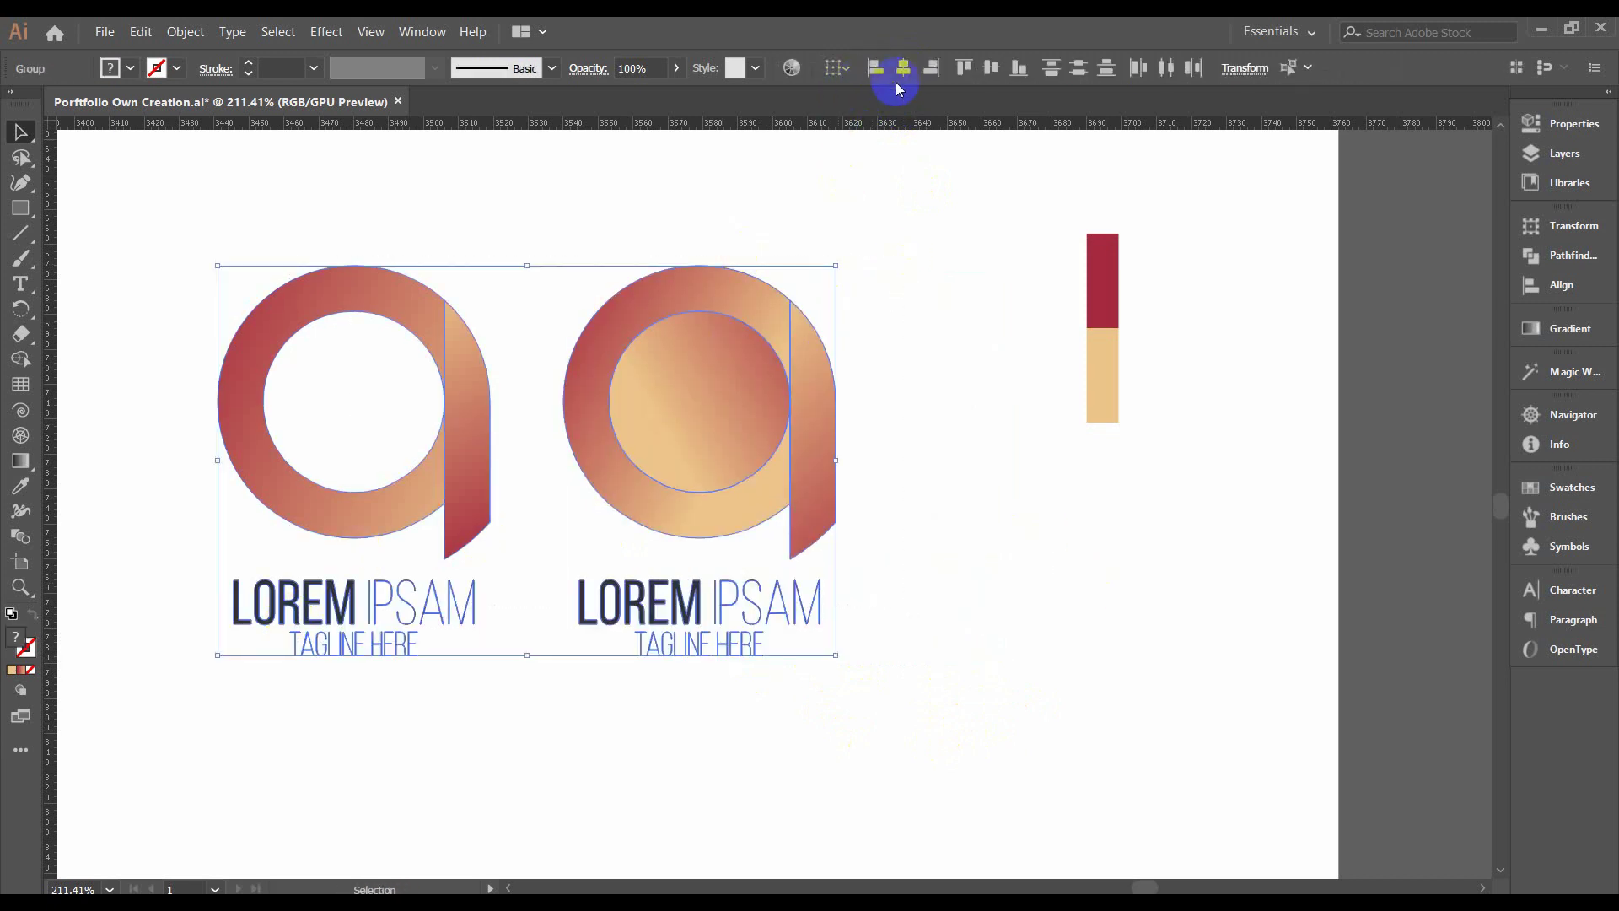
left_click(903, 67)
key("ctrl+z")
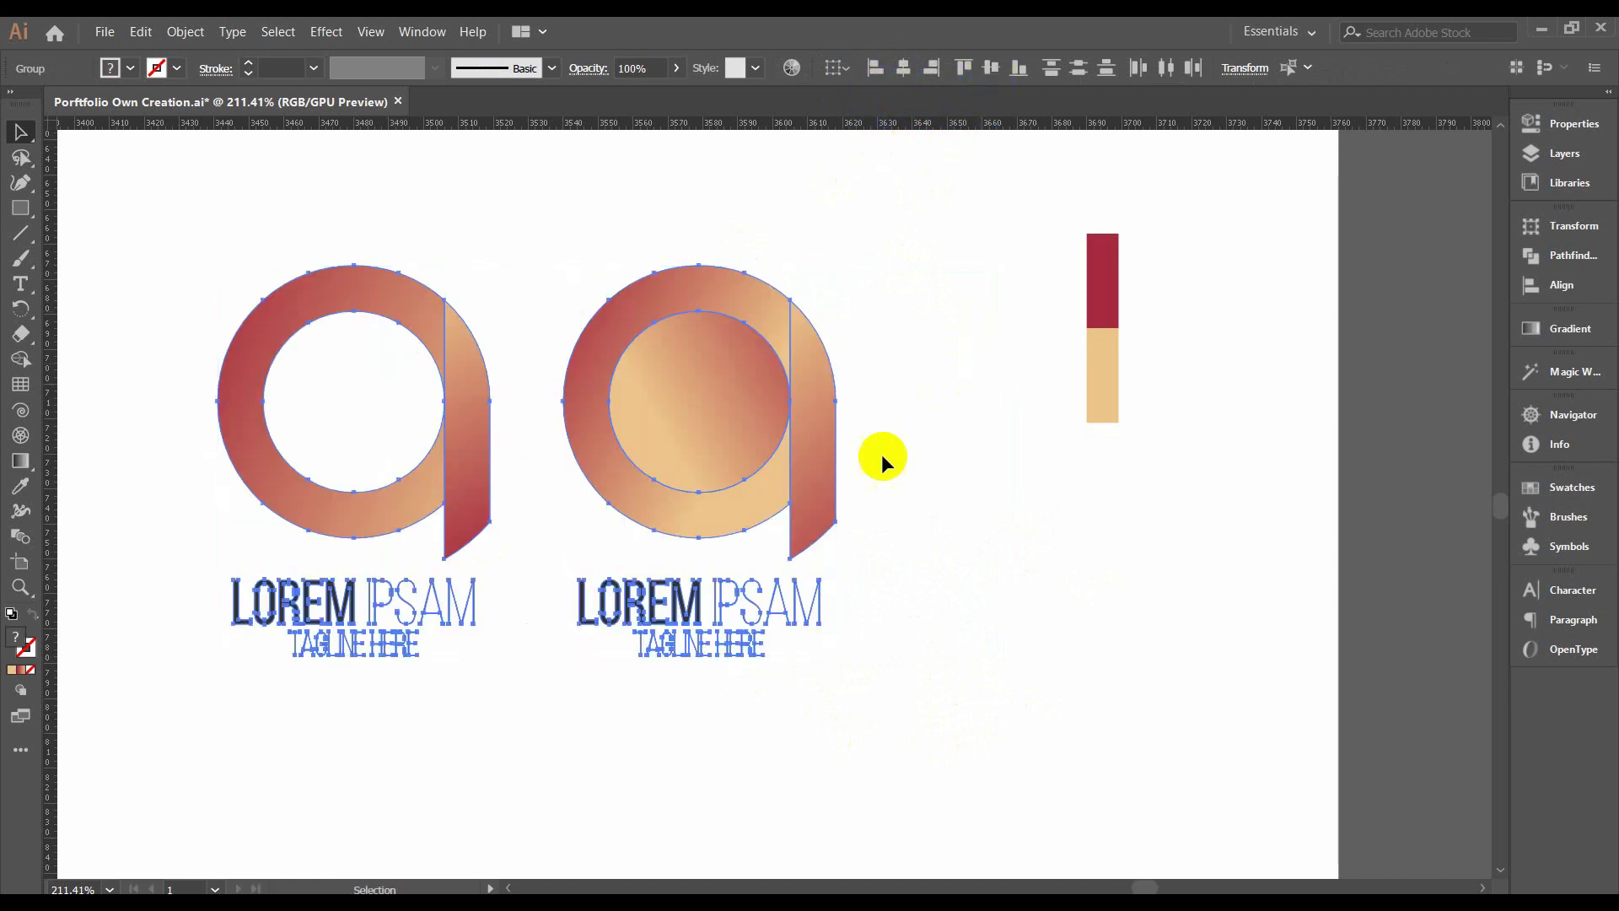
Group the tan and red colour swatch rectangles.
left_click_drag(909, 462, 1011, 439)
left_click_drag(1353, 226, 1240, 437)
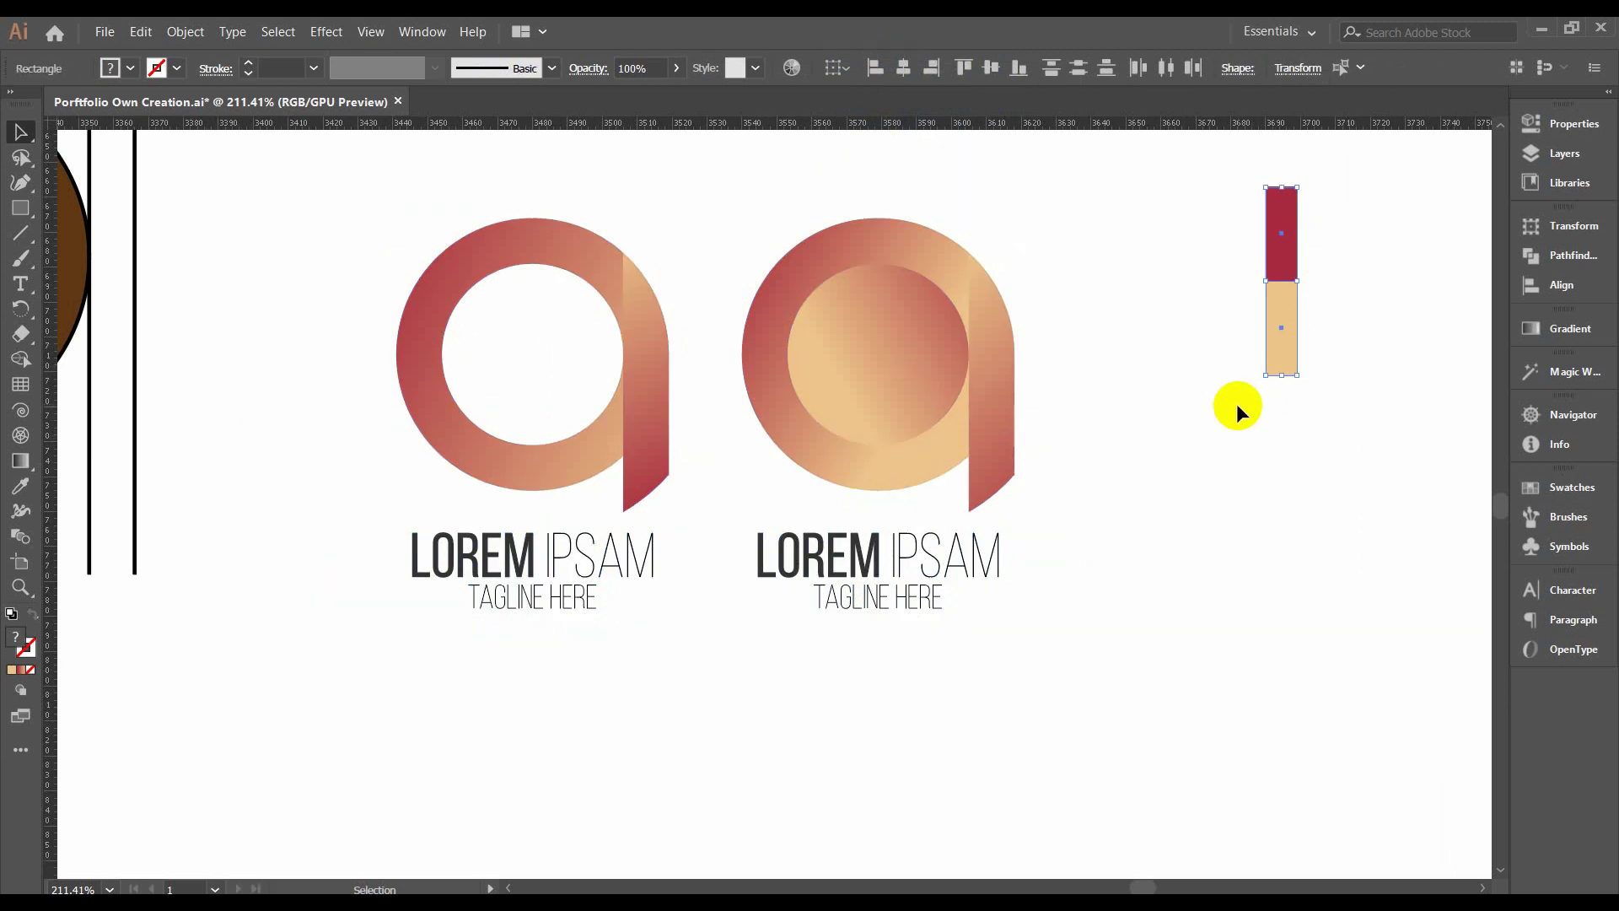
key("ctrl+g")
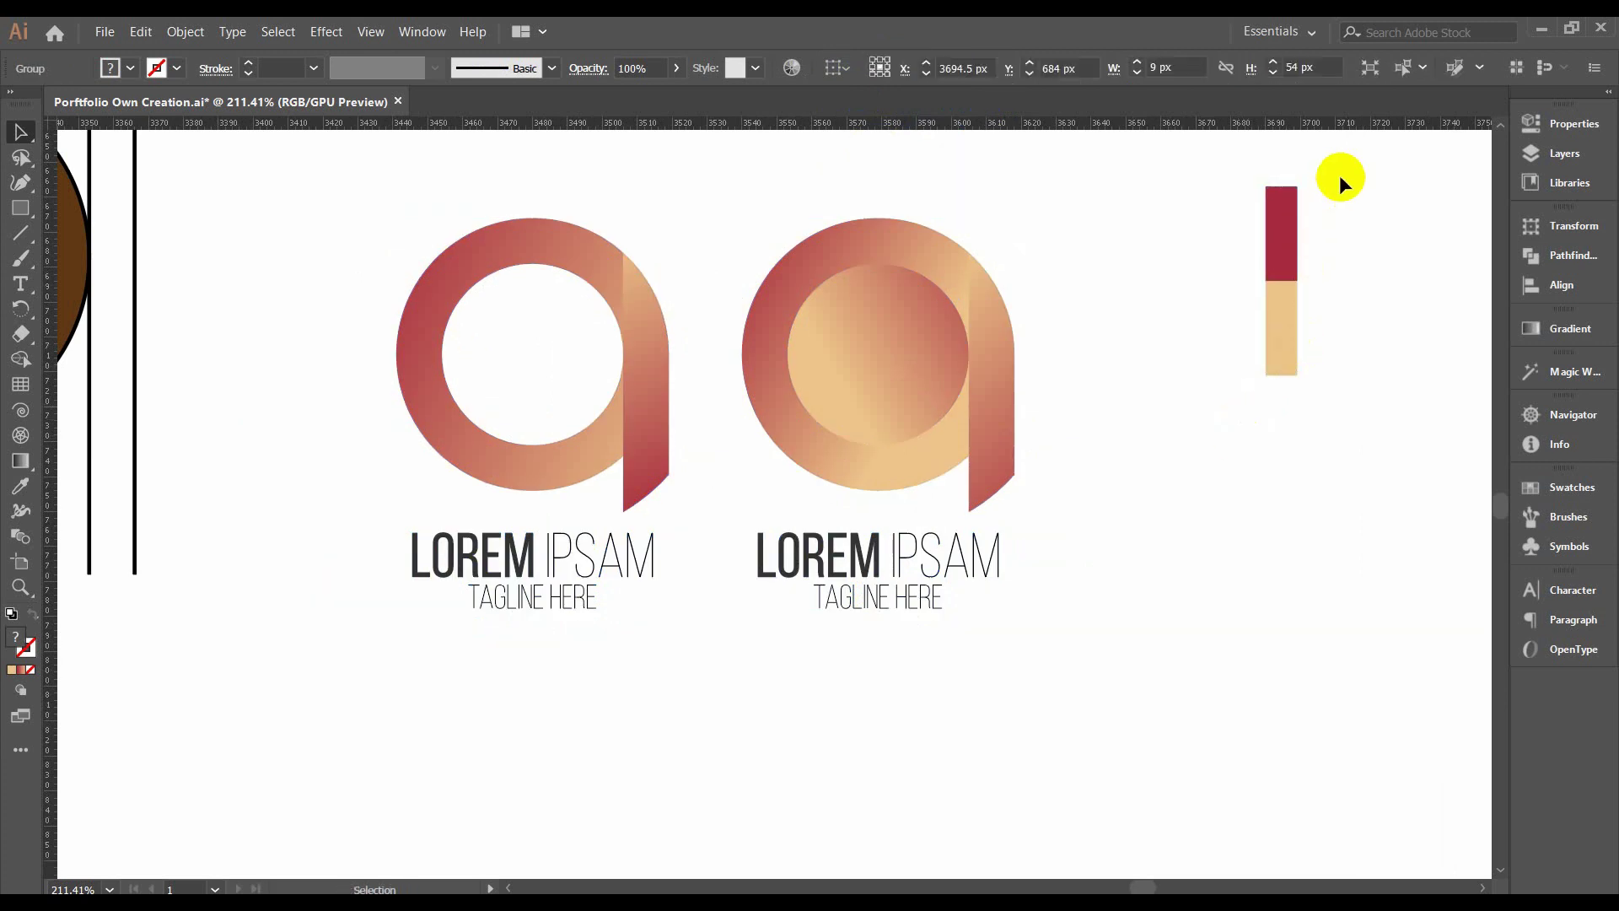
left_click(1340, 179)
Round the bar's outer corners to a 9 px radius.
key("a")
mouse_move(1308, 182)
left_mouse_down()
mouse_move(1281, 221)
mouse_move(1293, 199)
left_mouse_up()
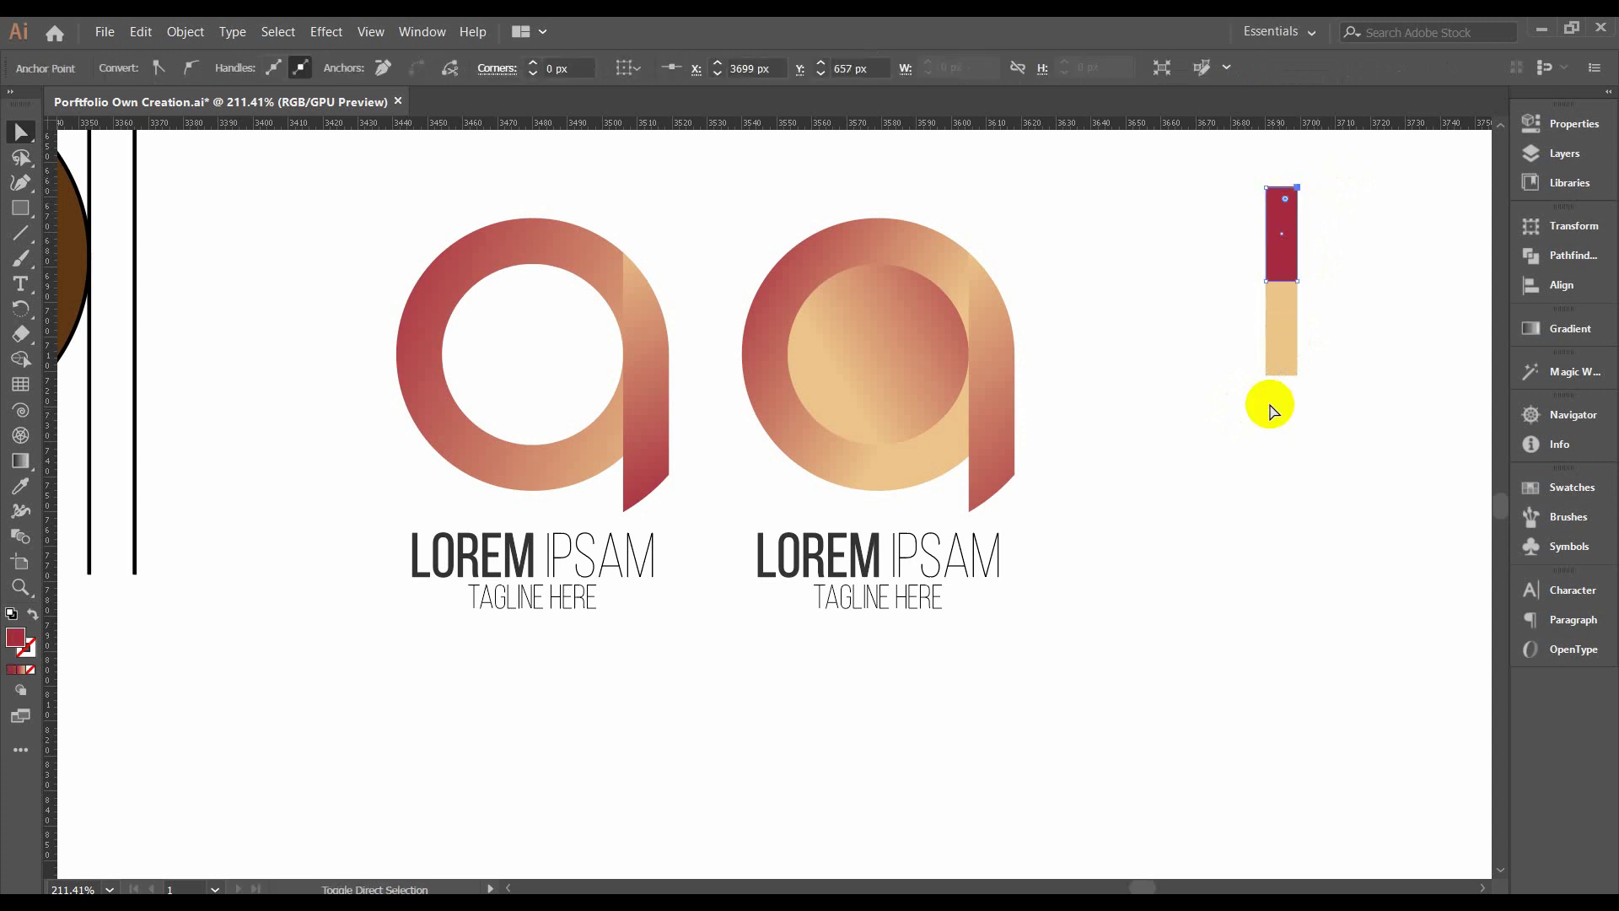
left_click(1266, 375, "shift")
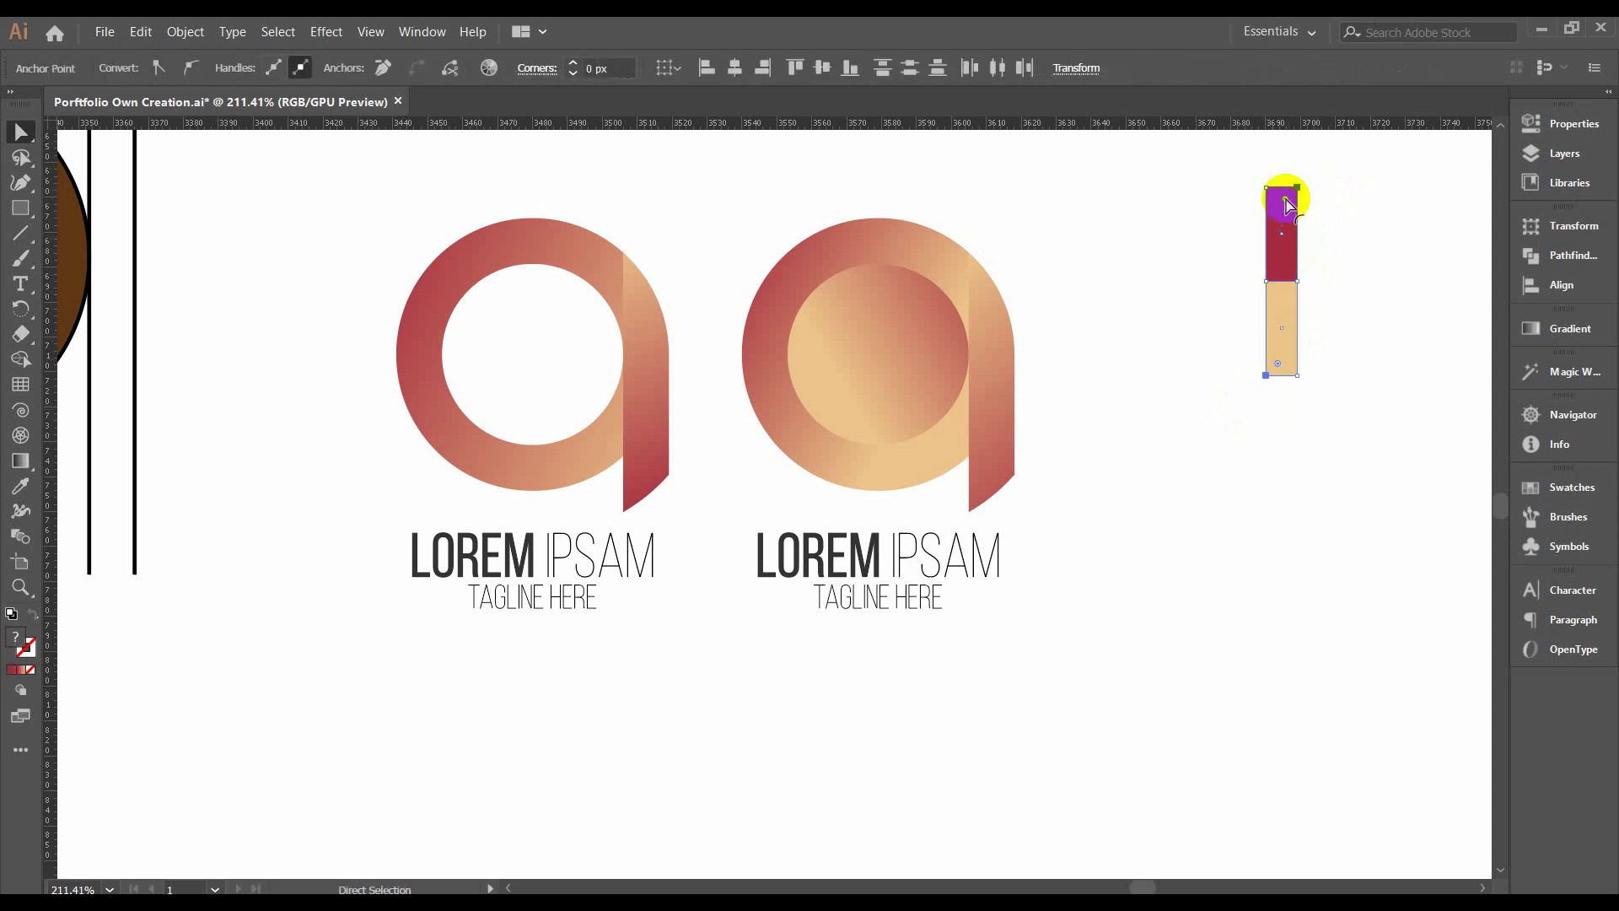
left_click_drag(1282, 200, 1232, 308)
Rotate the swatch bar horizontal and place it beside the logos.
key("v")
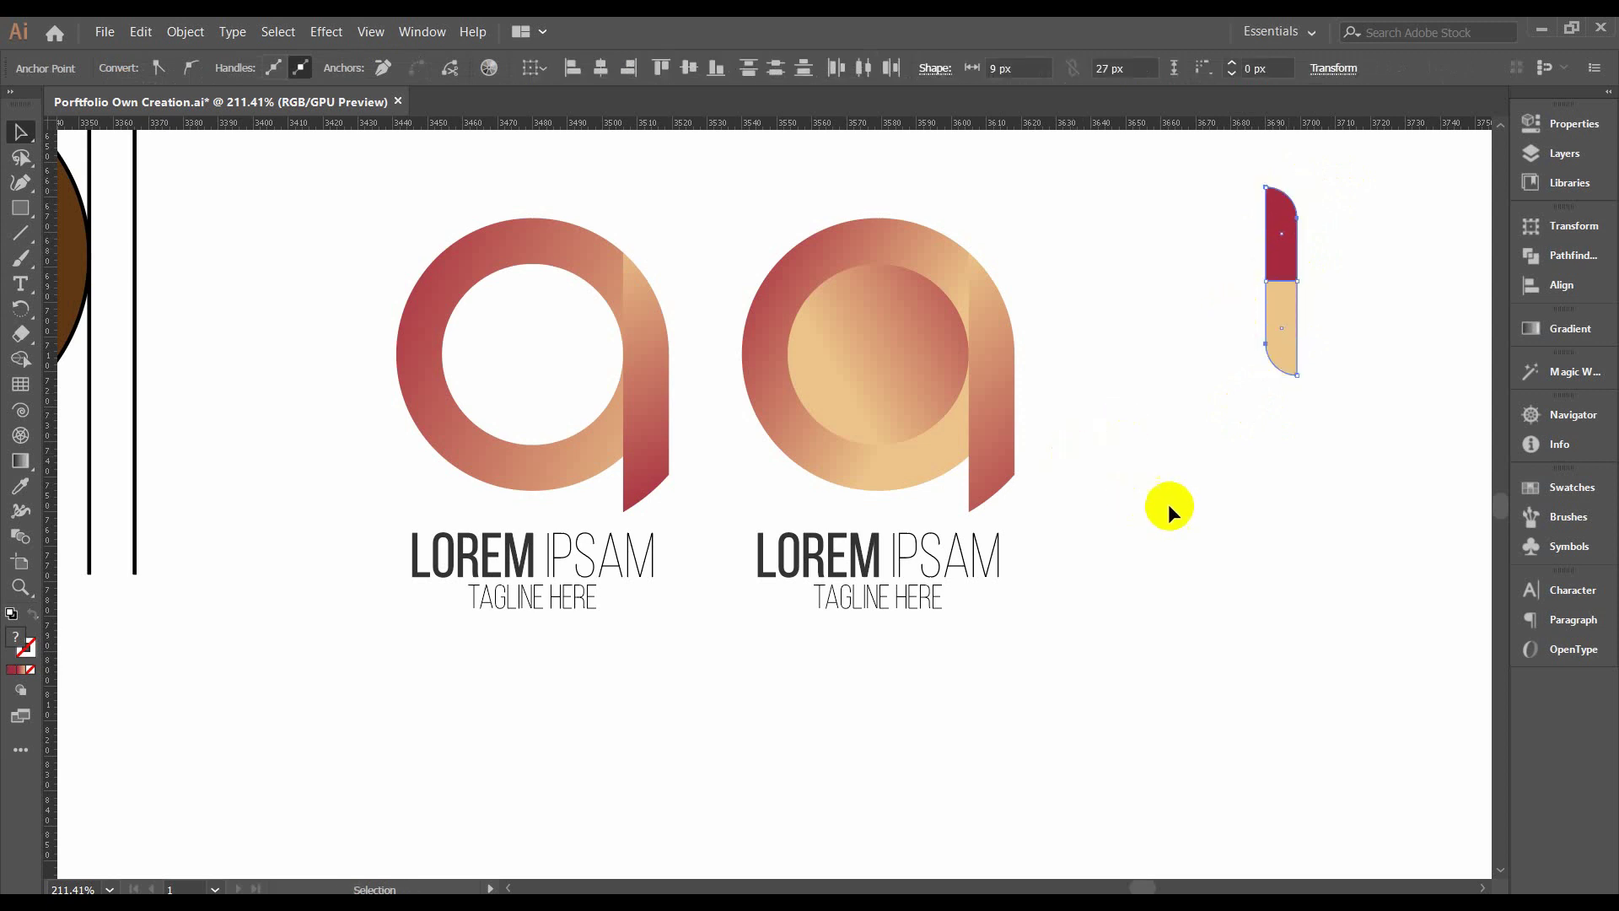
left_click(1349, 304)
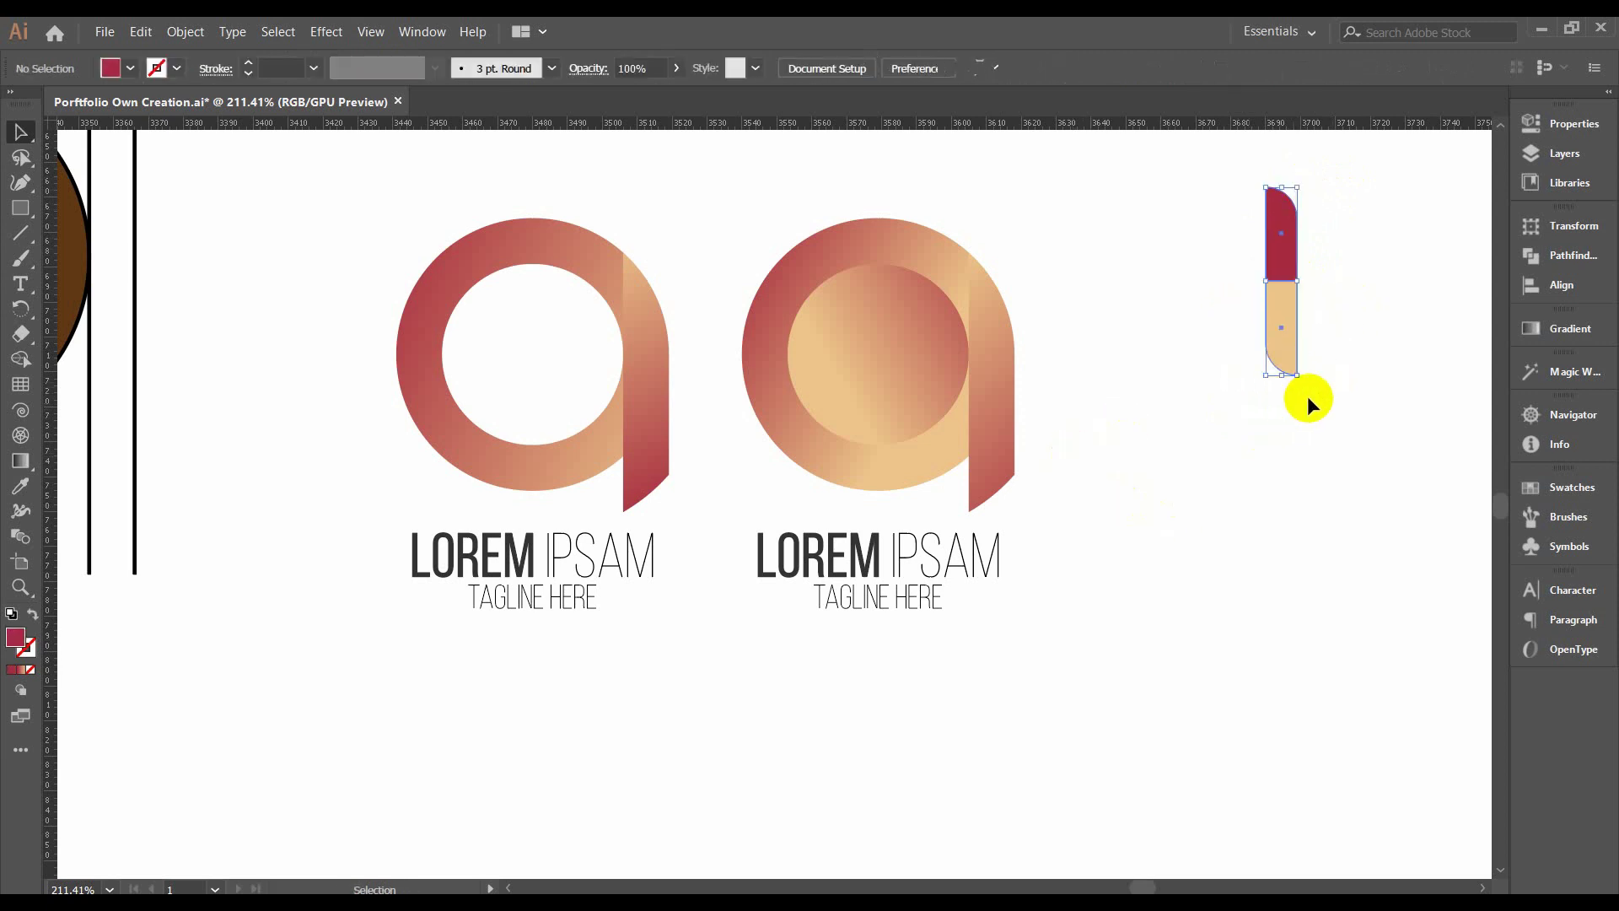
left_click_drag(1303, 384, 1123, 280)
mouse_move(1290, 291)
left_mouse_down()
mouse_move(755, 670)
mouse_move(891, 650)
mouse_move(1149, 306)
mouse_move(1211, 327)
left_mouse_up()
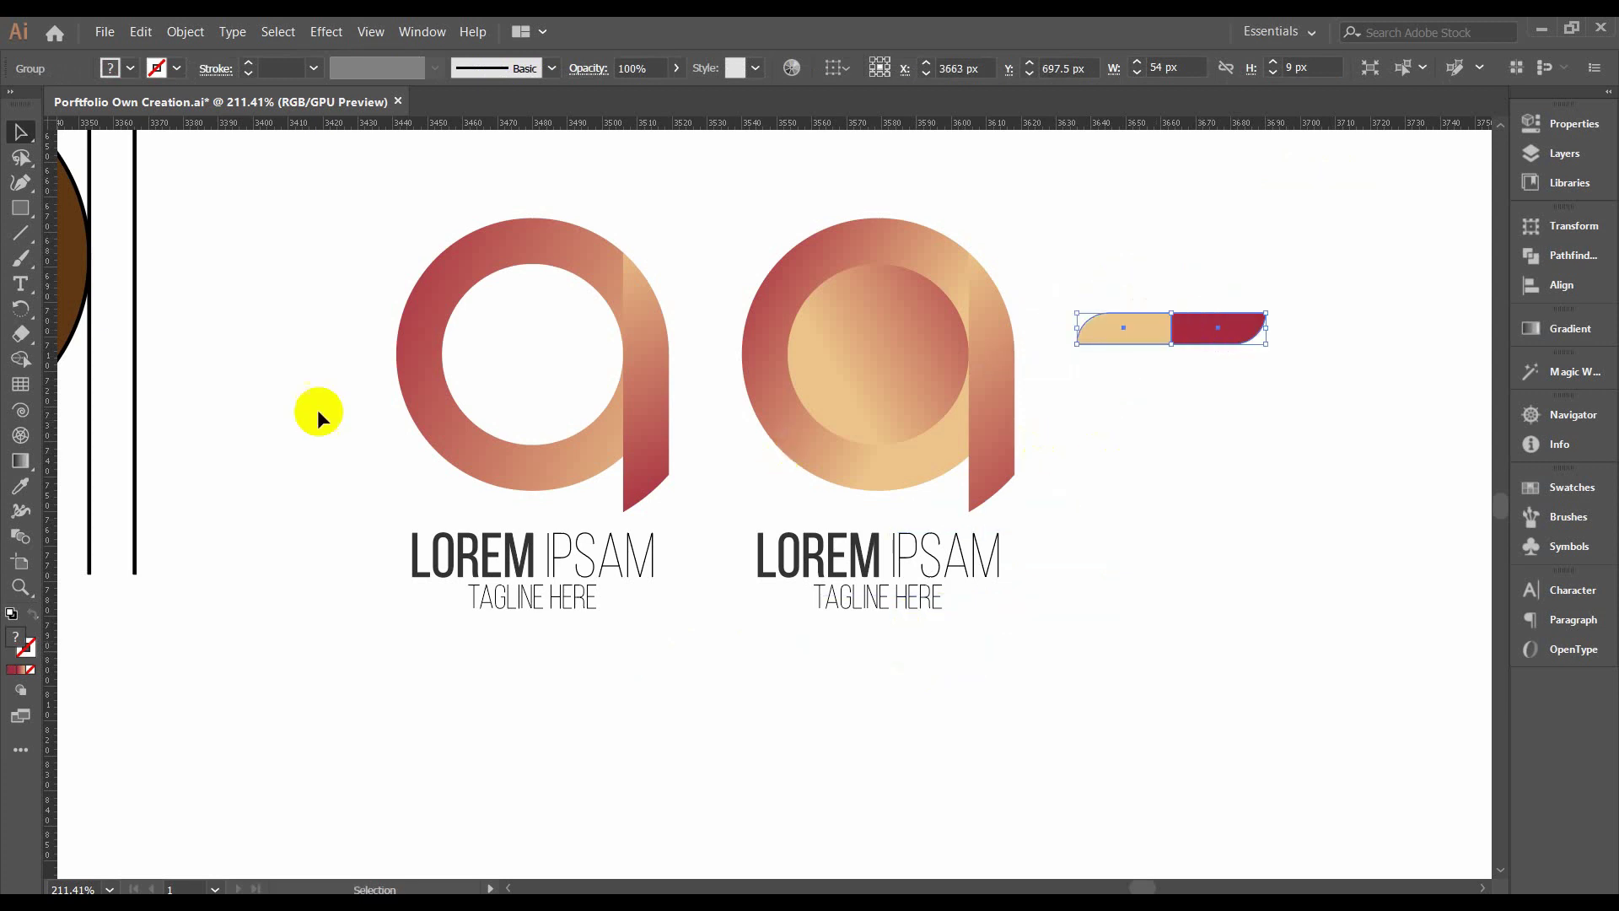
Add a small Bebas Neue Regular 'BRAND PALETTE' label centred under the colour bar.
left_click(21, 287)
left_click(1139, 406)
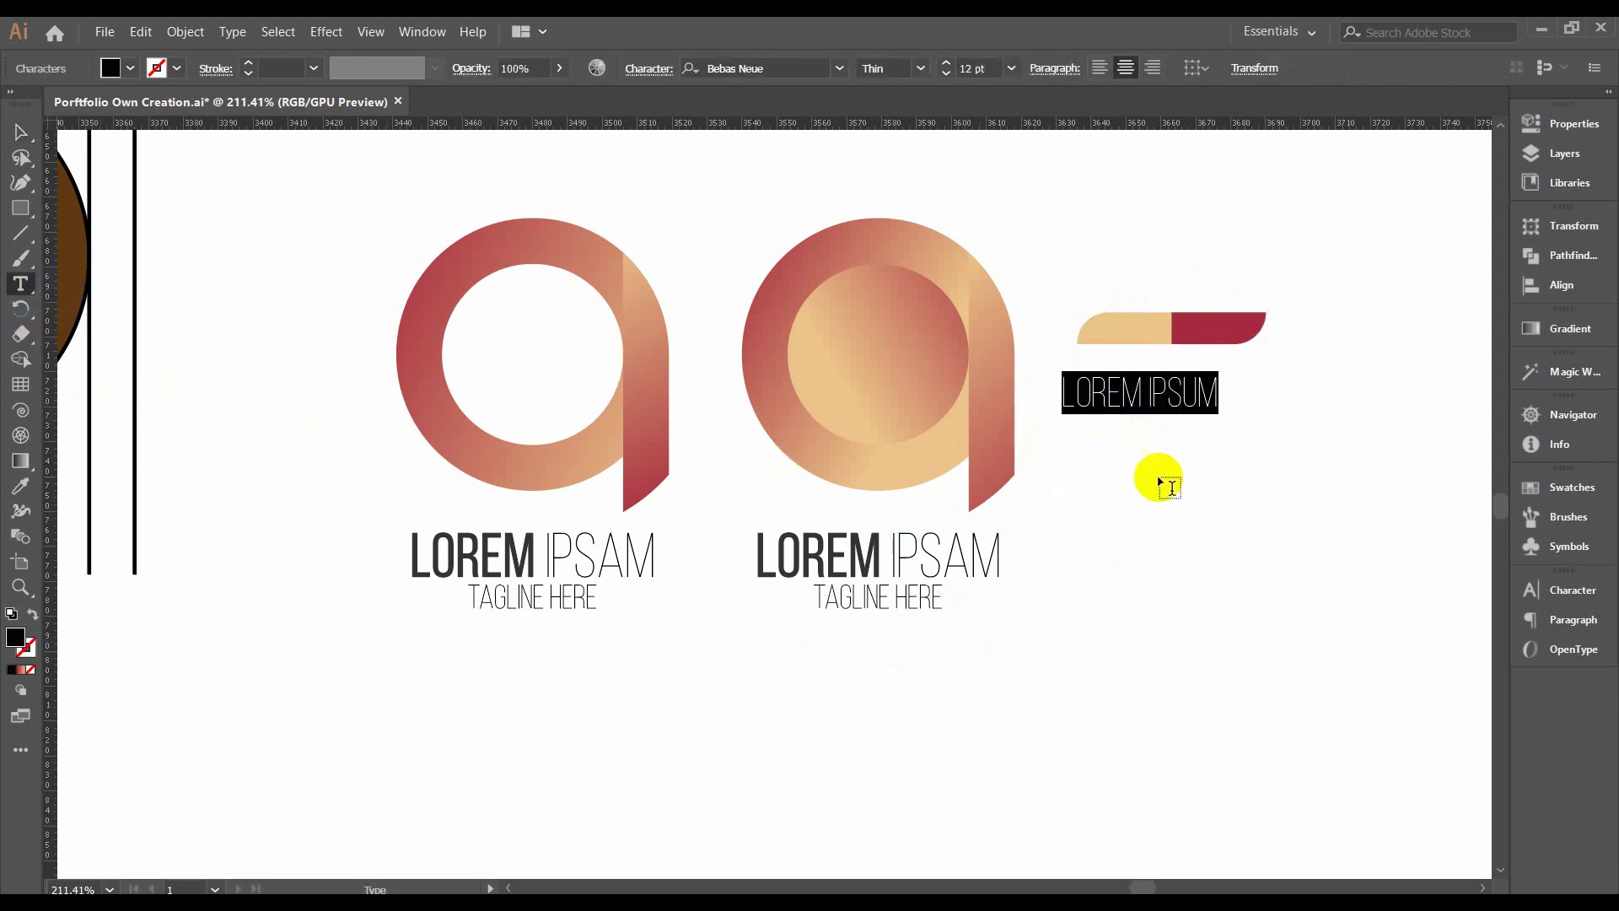
type("BR")
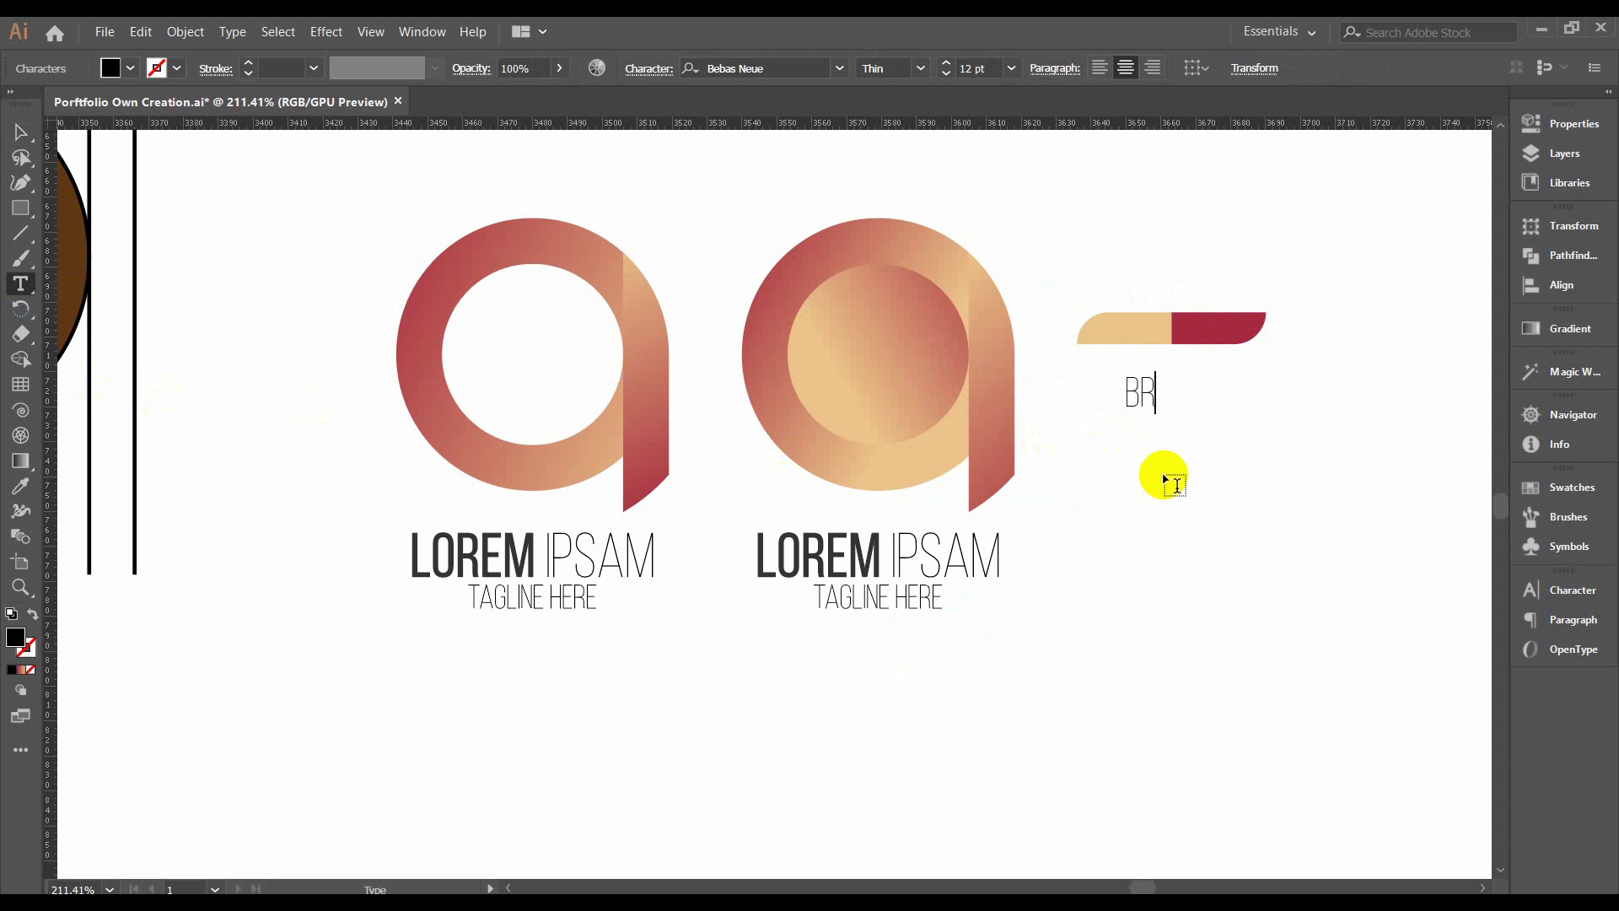
type("AND")
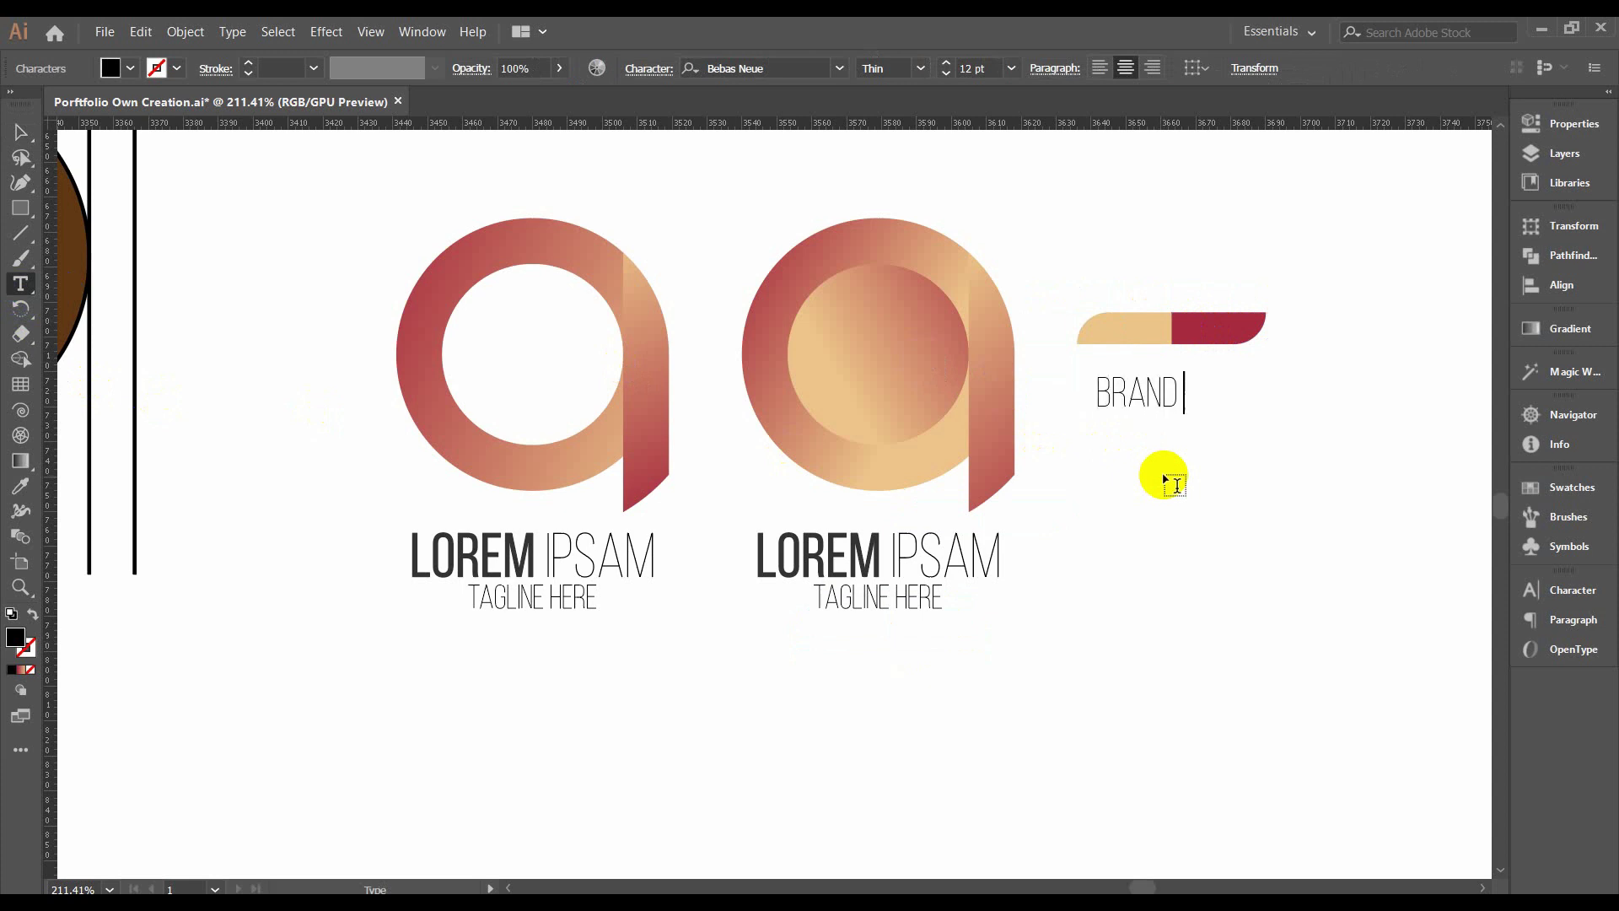
type(" PALETT")
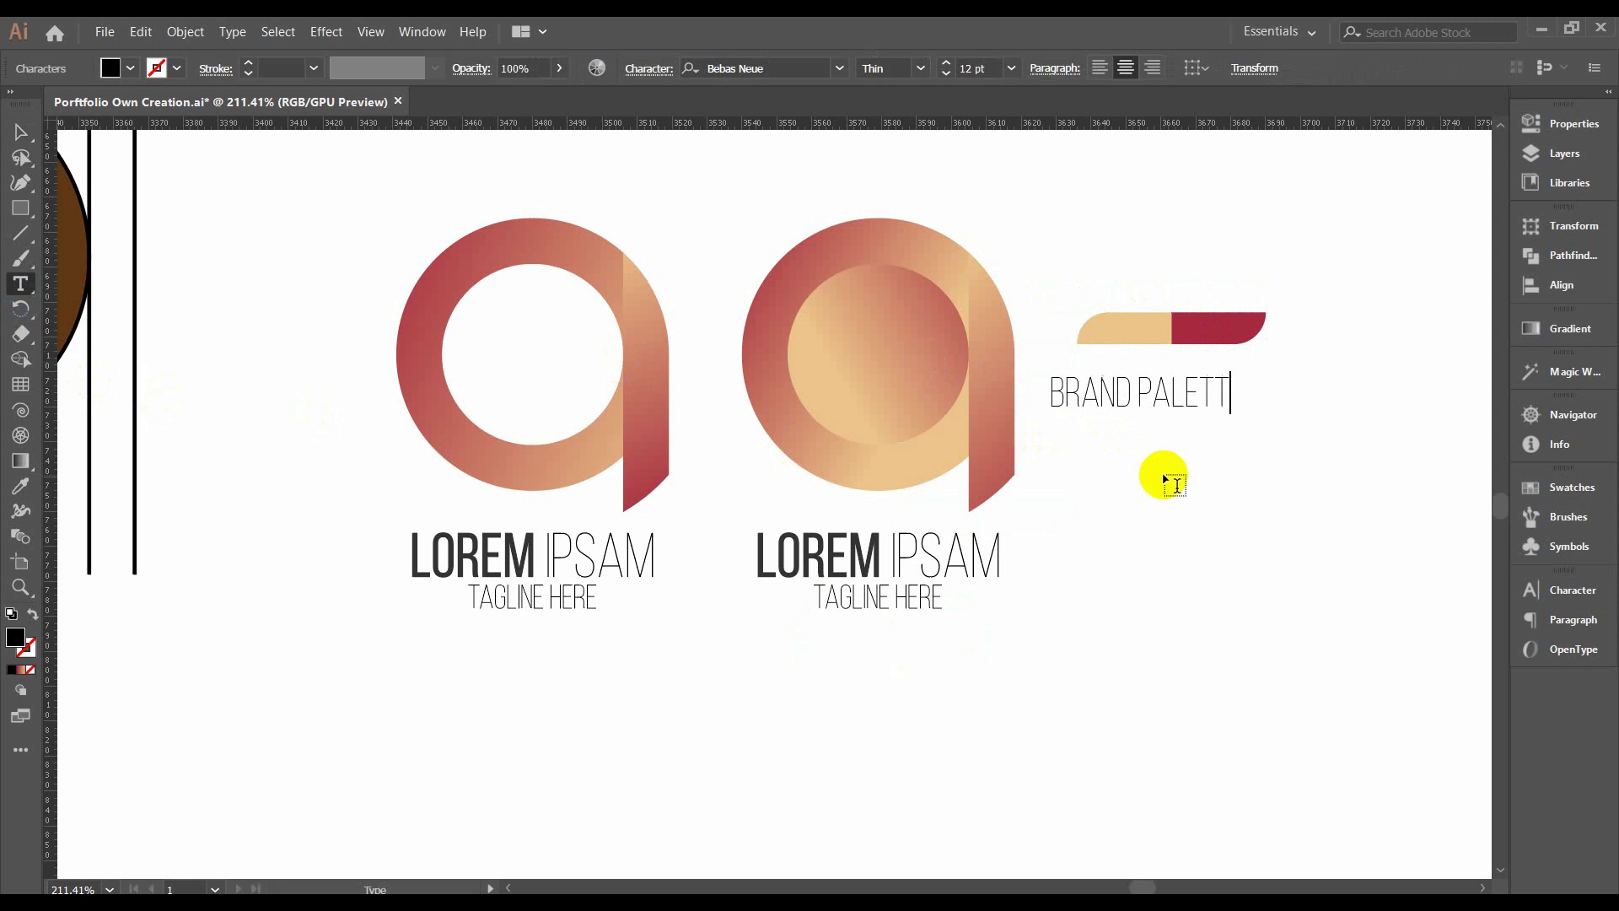
type("E")
left_click(21, 132)
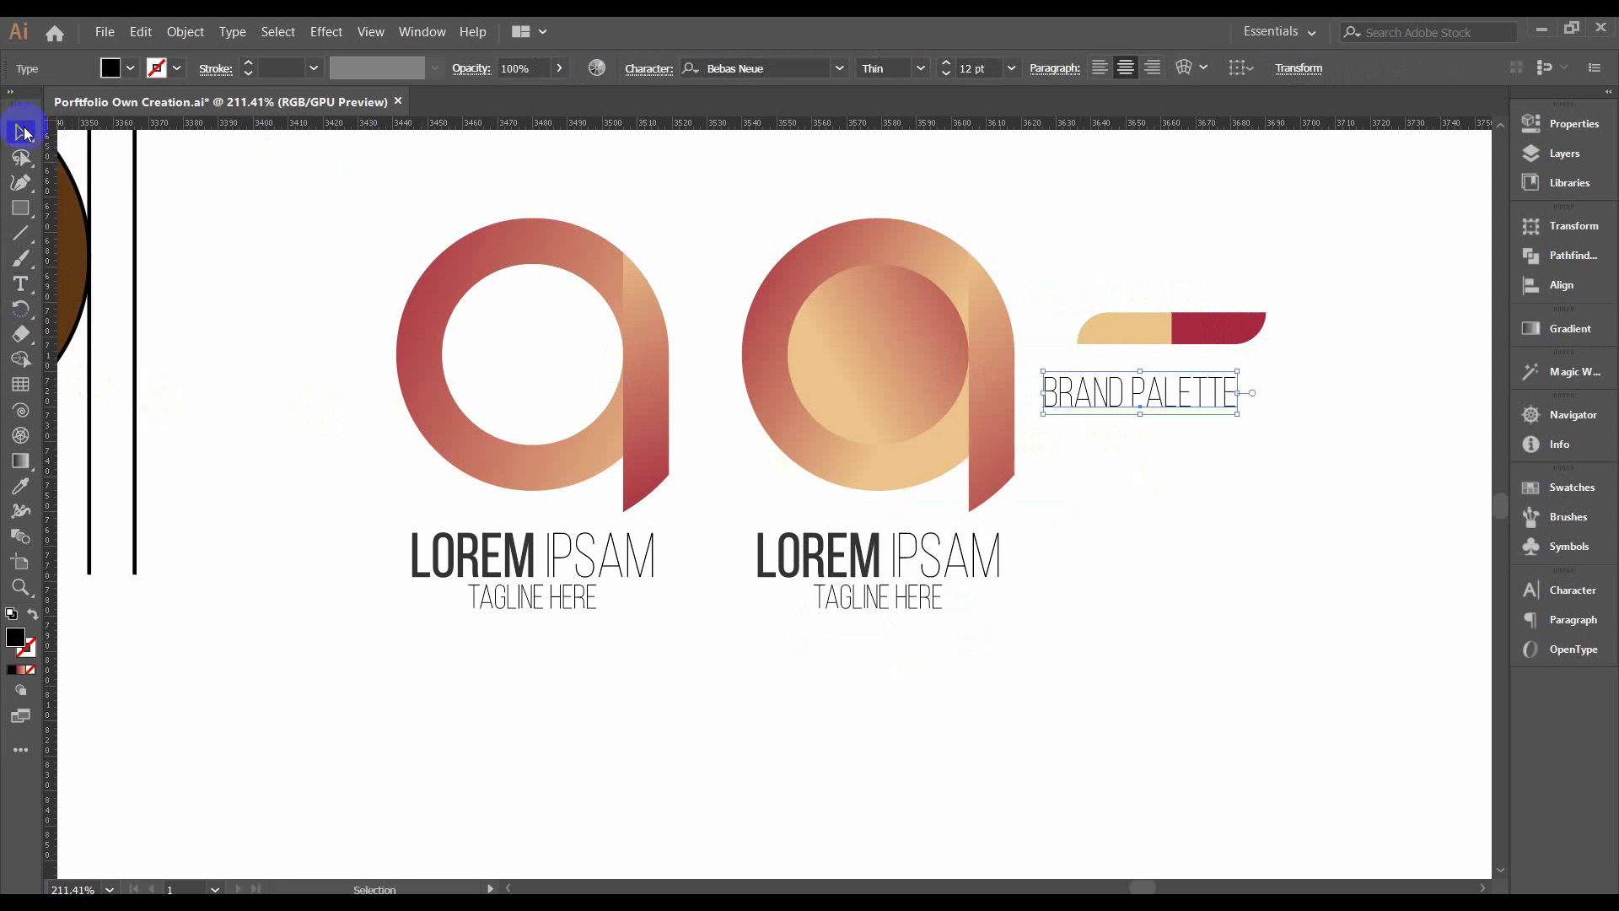
left_click(924, 67)
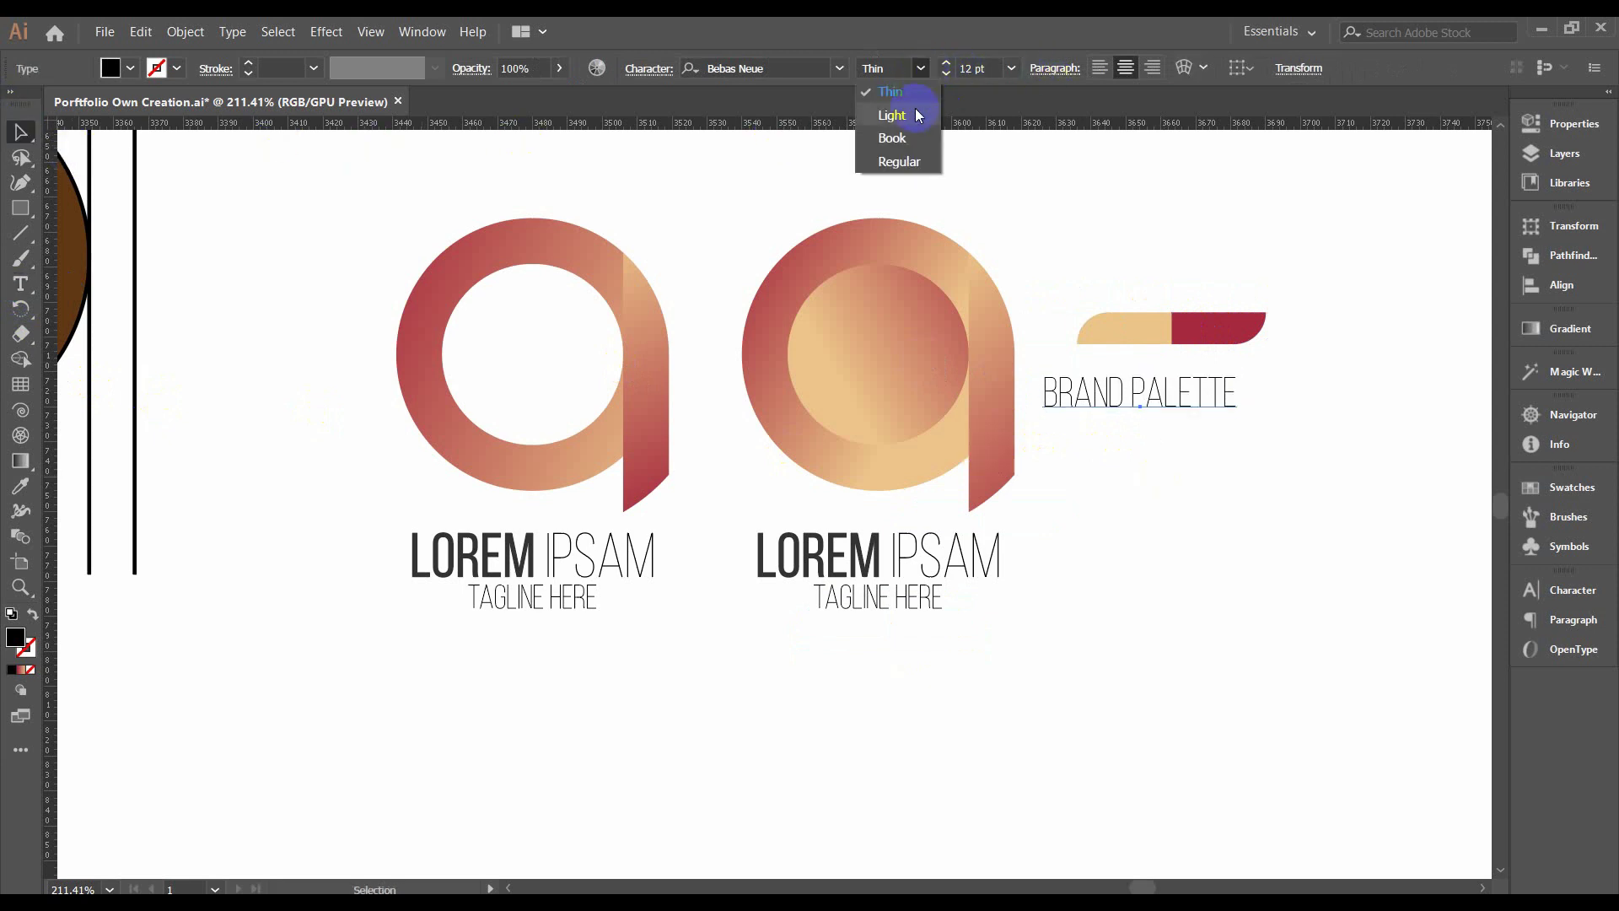
left_click(910, 160)
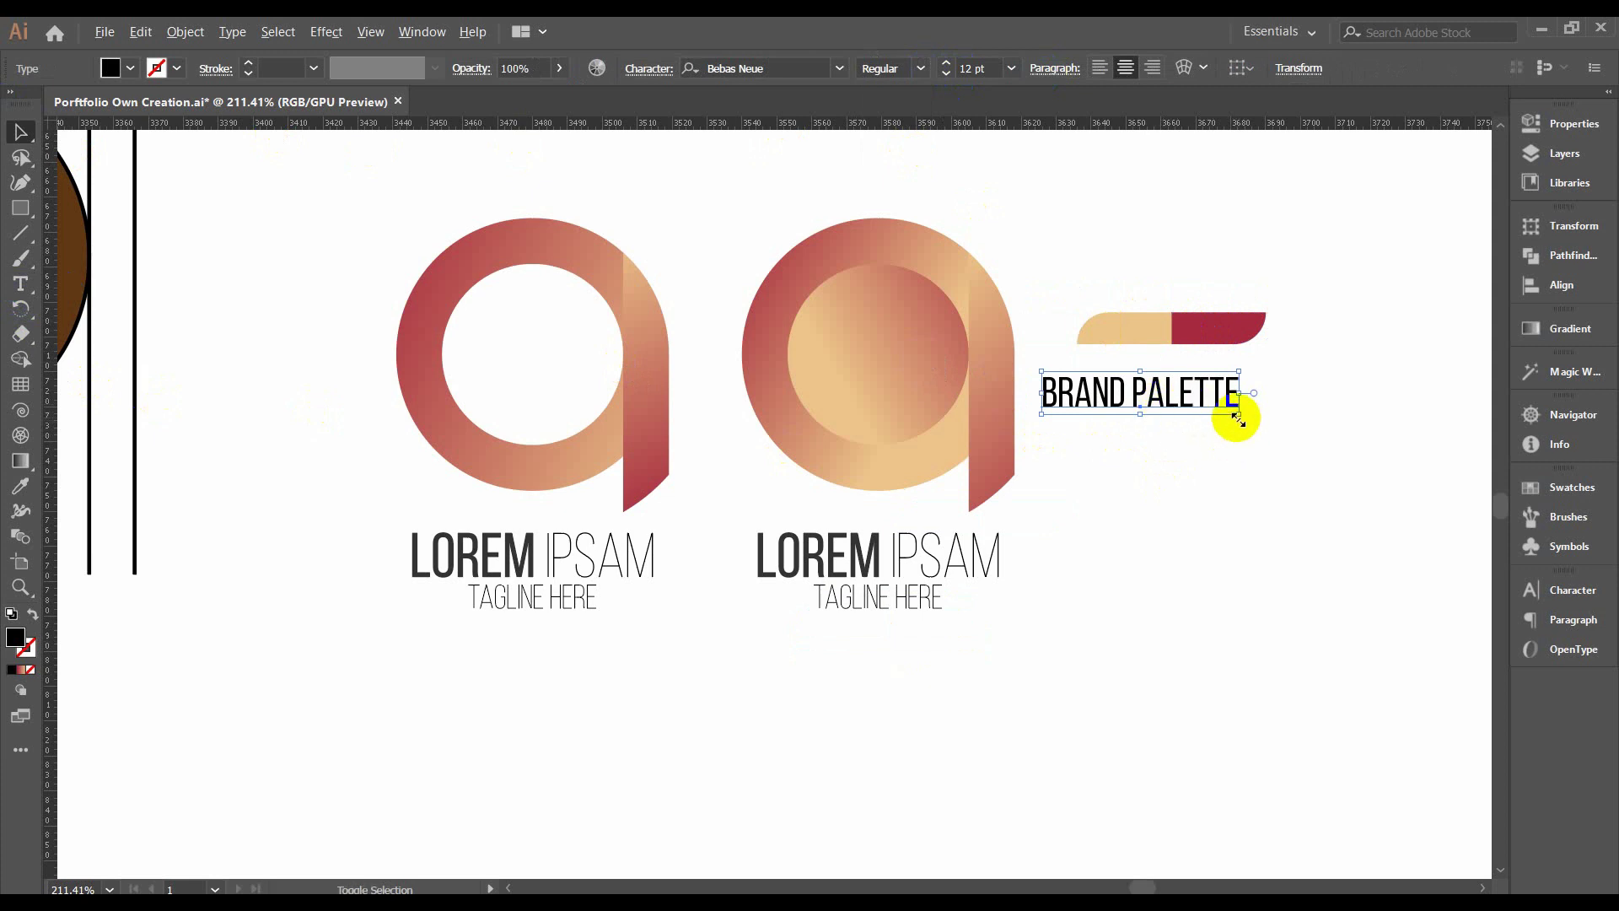
mouse_move(1236, 415)
left_mouse_down()
mouse_move(1205, 405)
mouse_move(1183, 370)
left_mouse_up()
left_click(1305, 266)
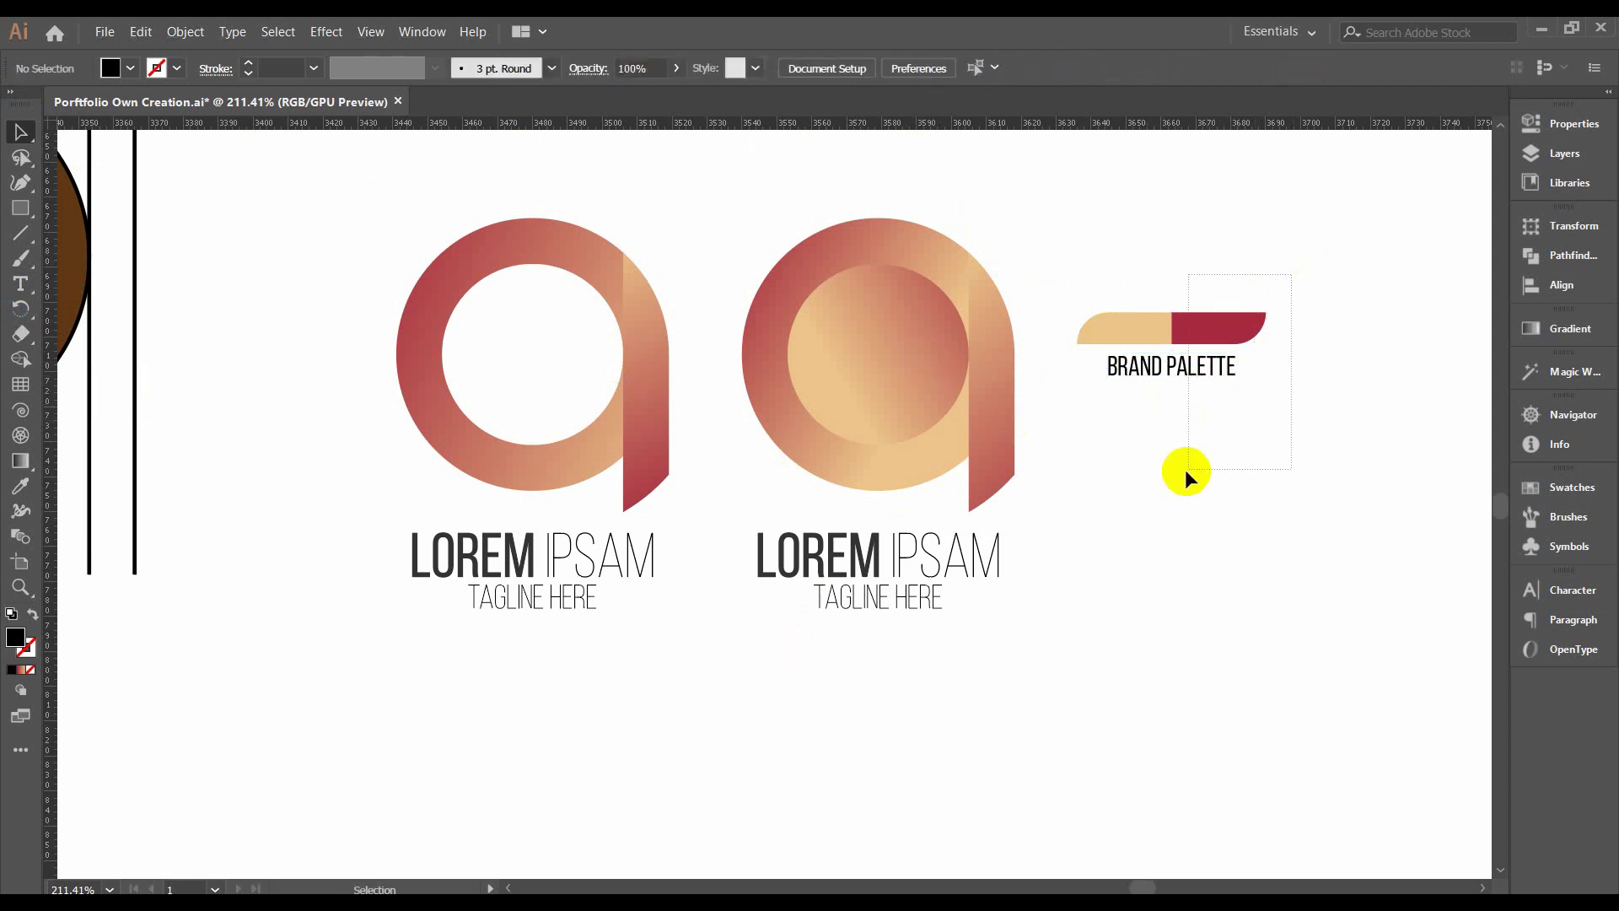
Group the logos with the palette and vertically centre them on one line.
left_click_drag(1185, 469, 1186, 469)
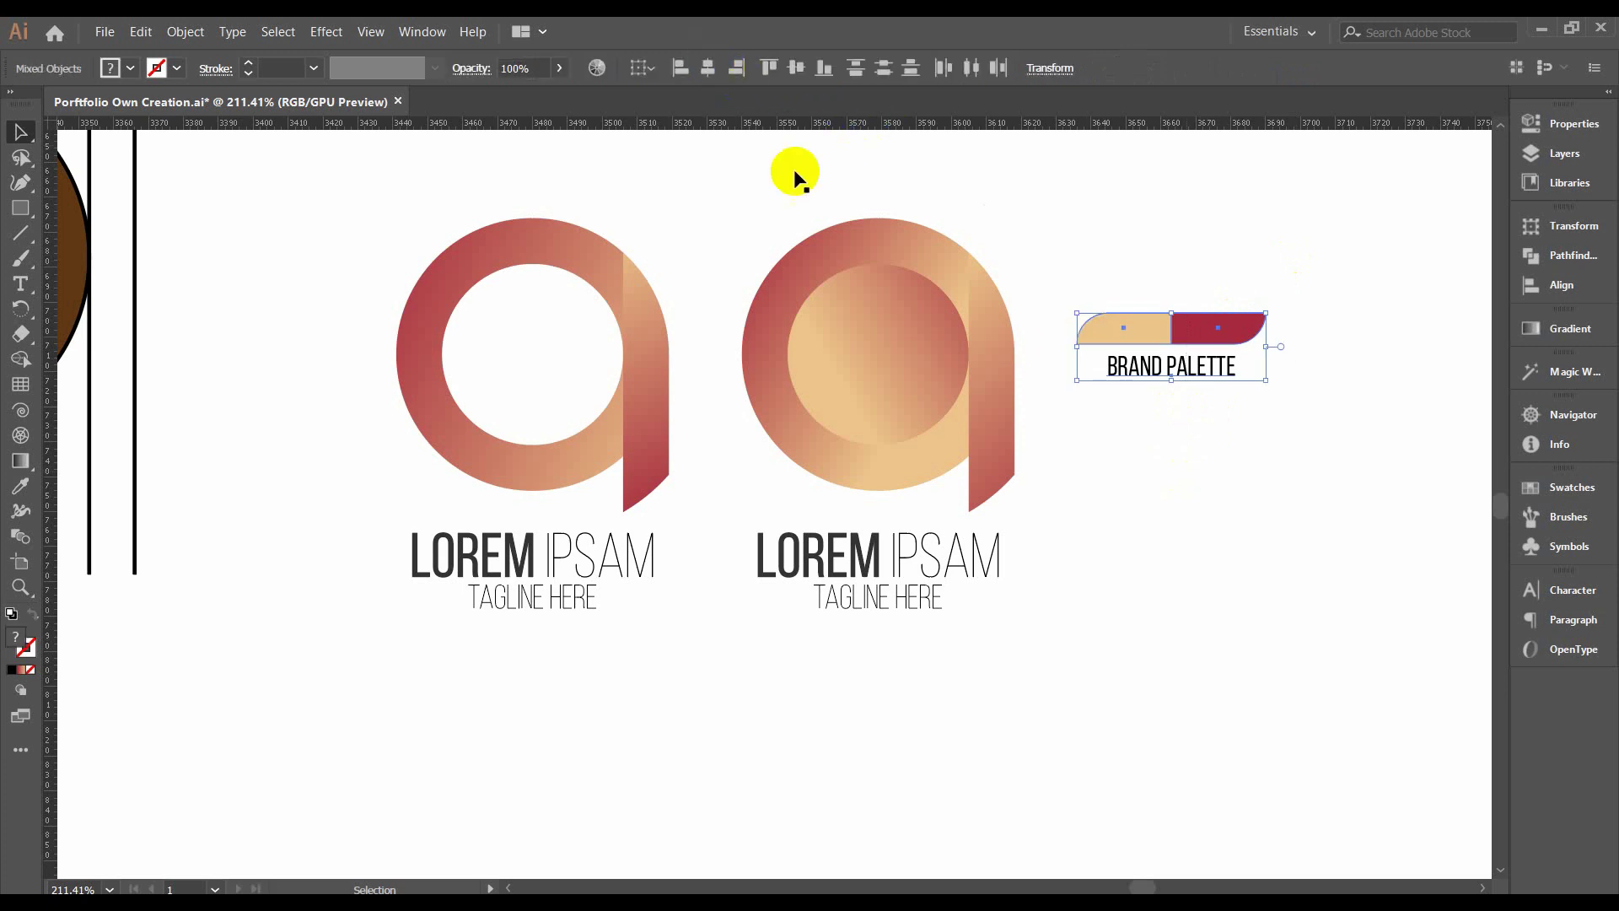
key("a")
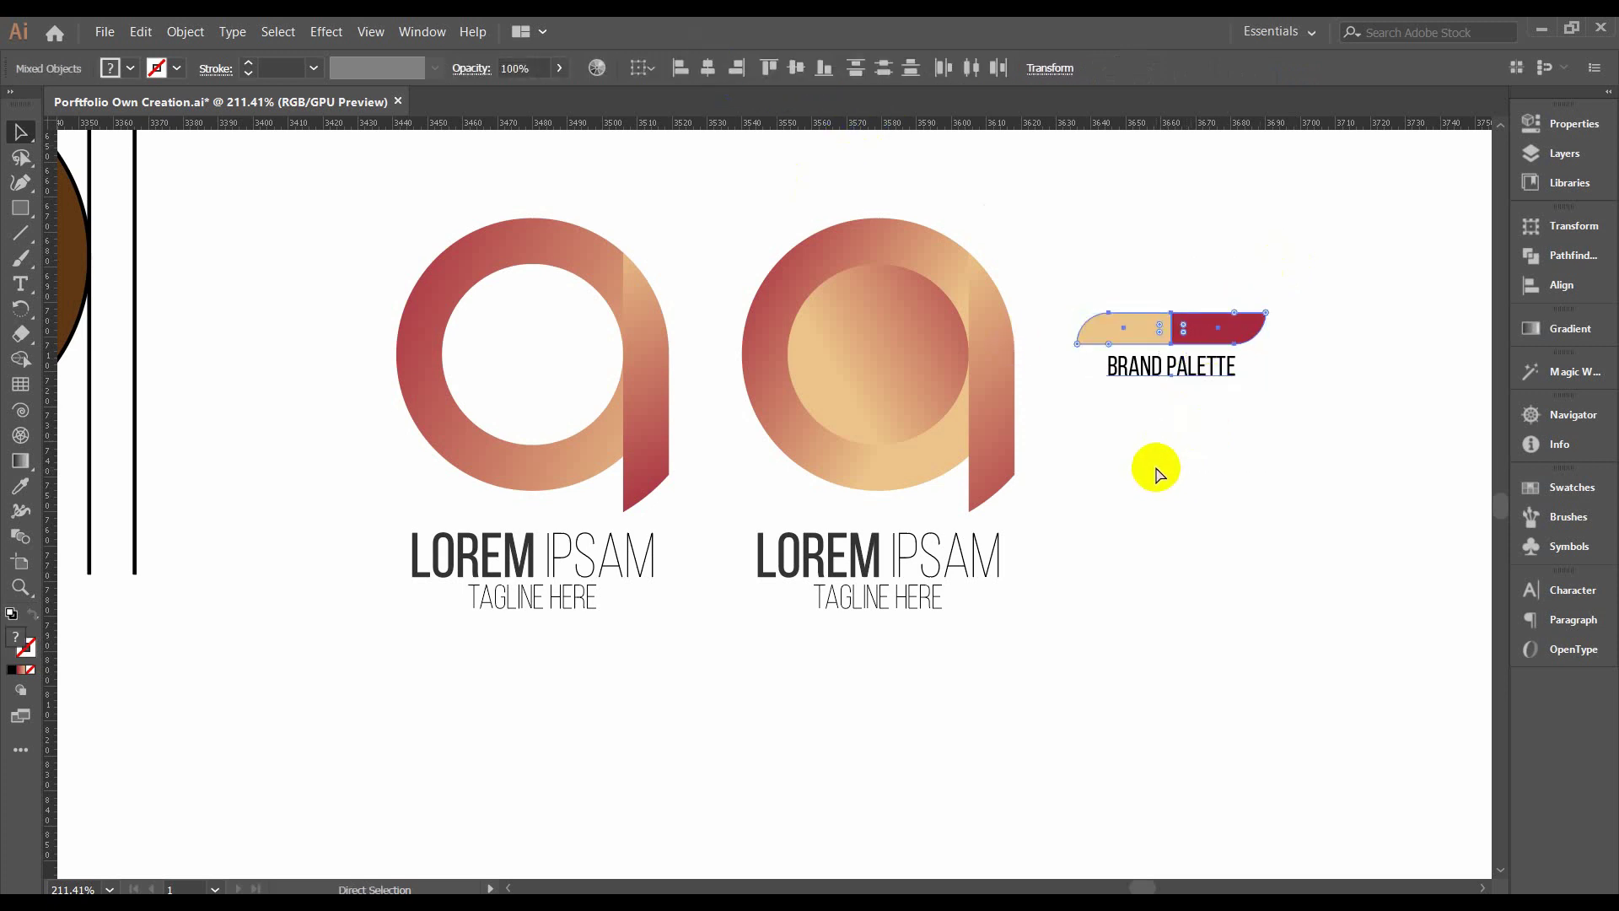
key("v")
left_click_drag(1236, 474, 502, 423)
key("ctrl+g")
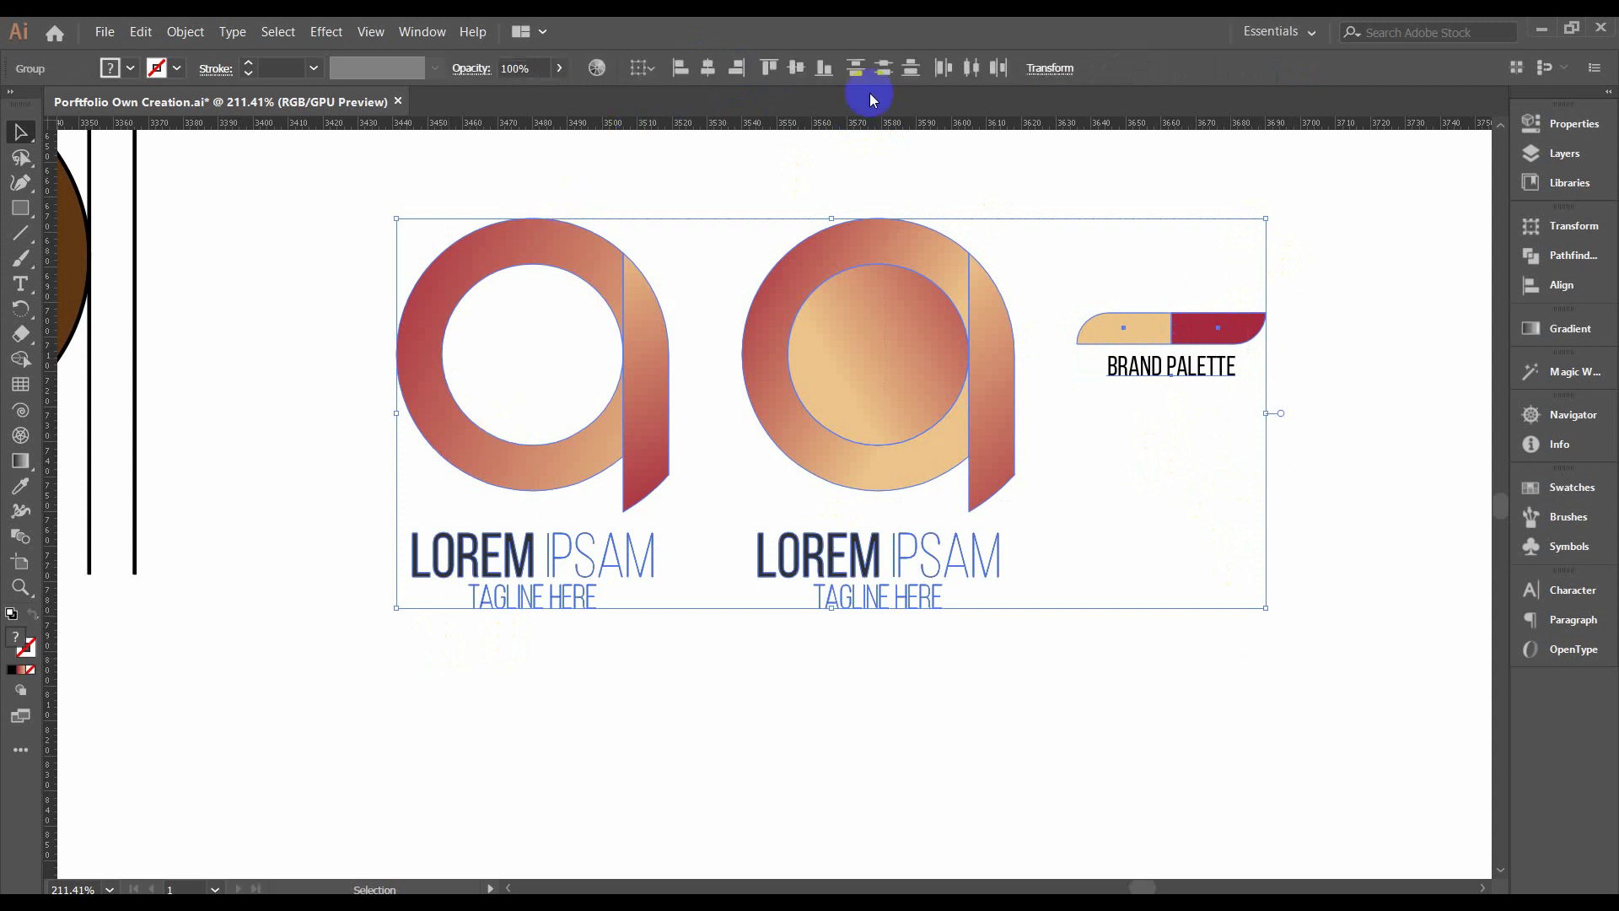
left_click(796, 69)
Give the brown construction-grid 'a' a thin 0.75 pt black outline.
left_click(1337, 316)
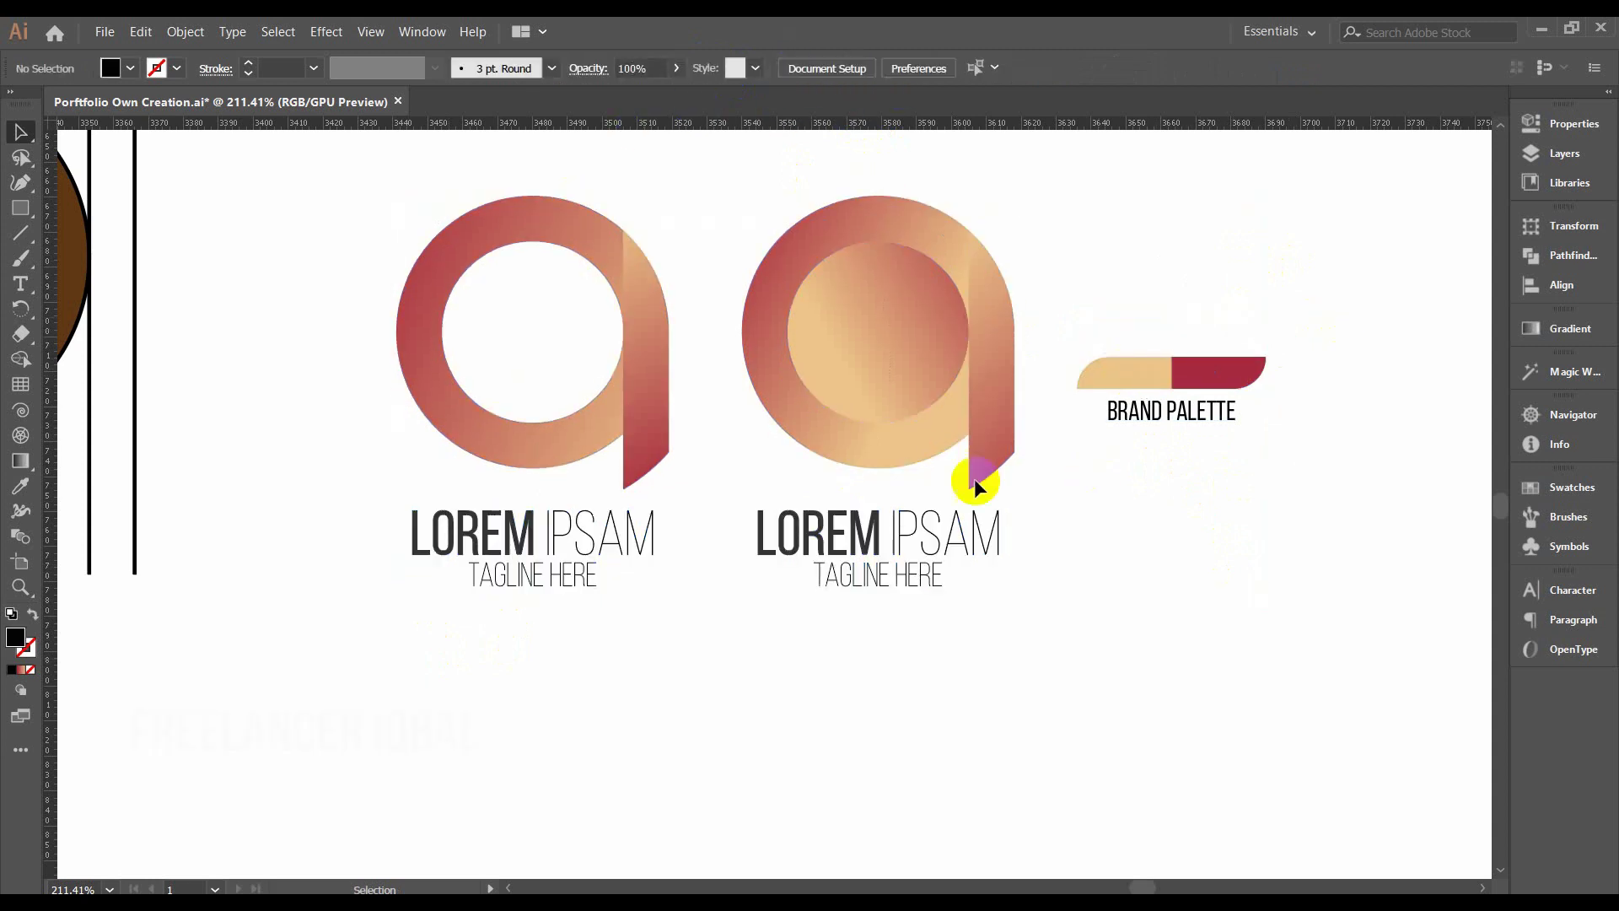
key("z")
left_click_drag(969, 477, 768, 486)
scroll(849, 517, "left", 2)
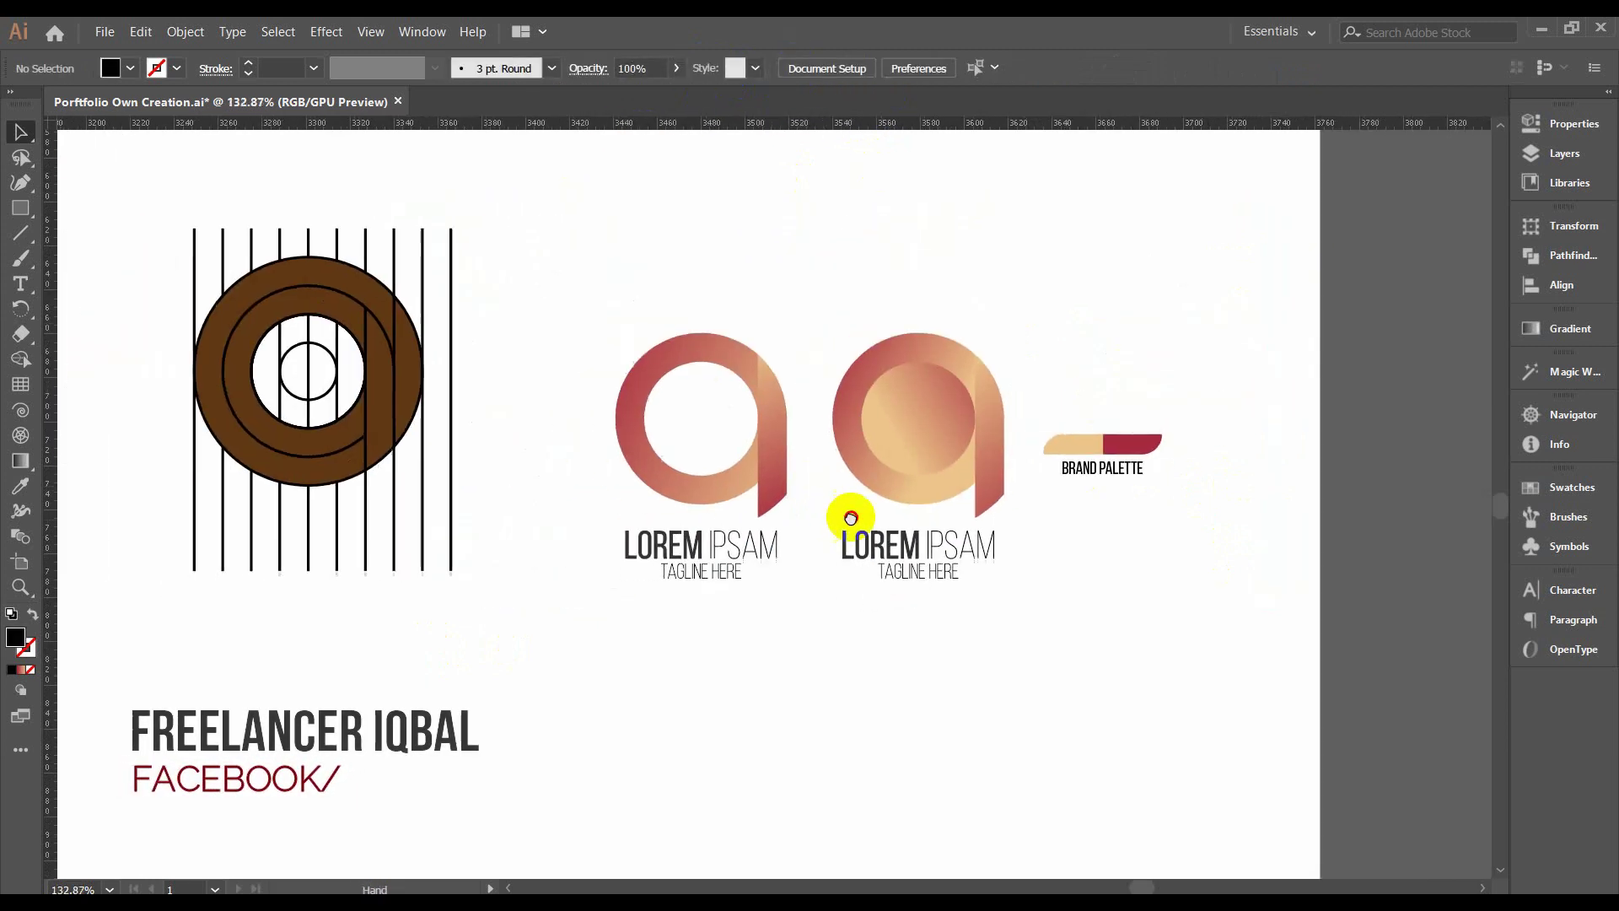
key("v")
left_click_drag(381, 430, 134, 609)
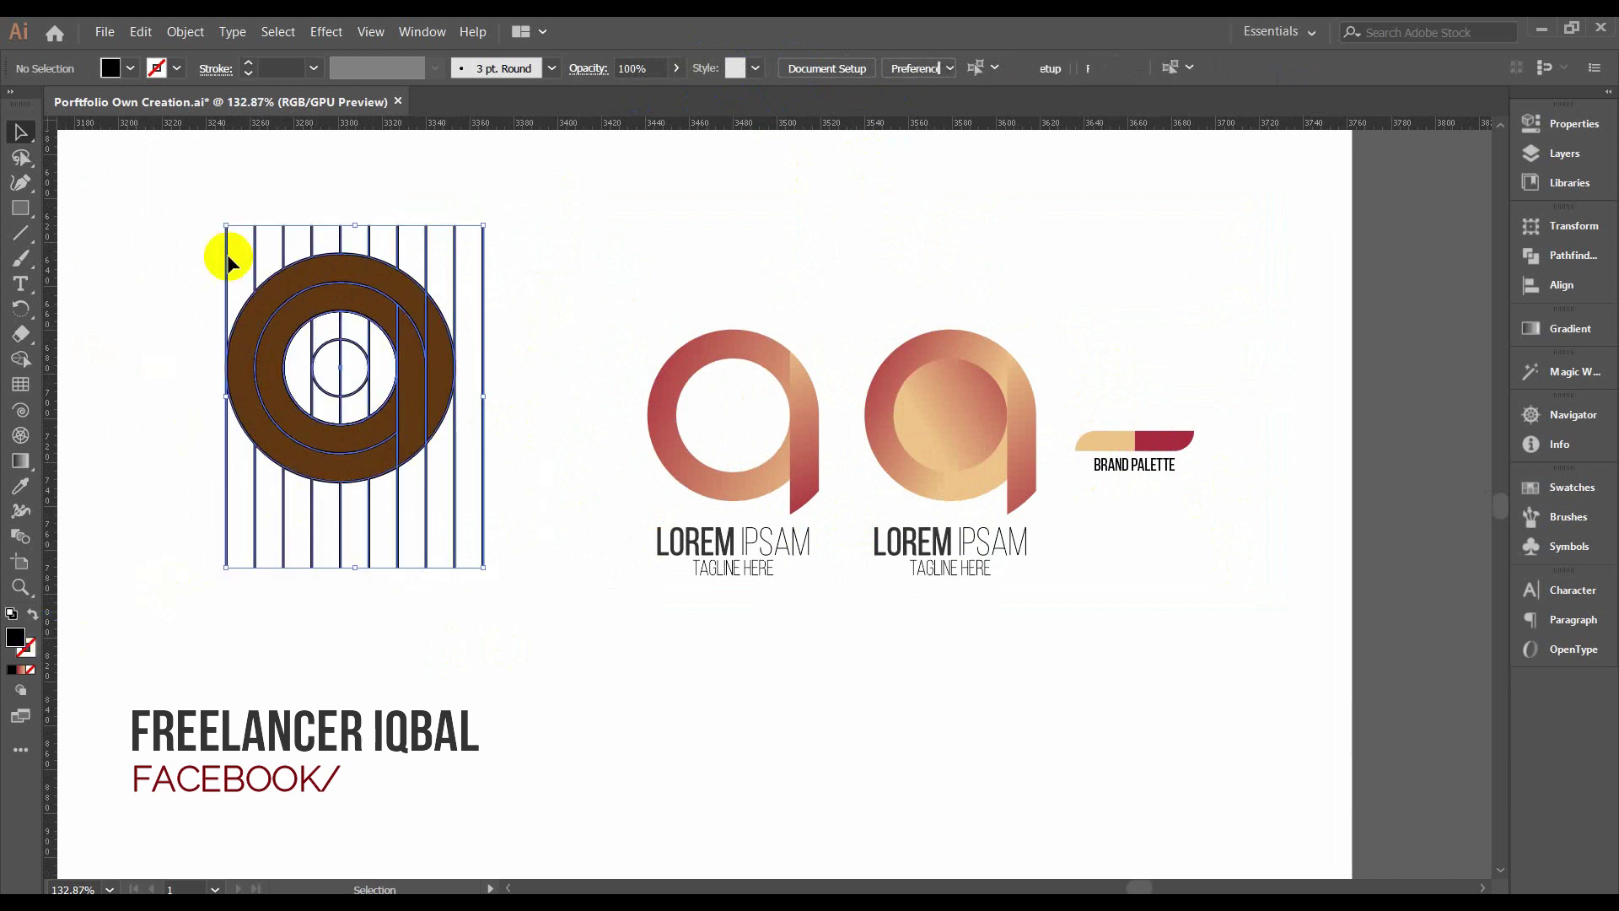
left_click(172, 67)
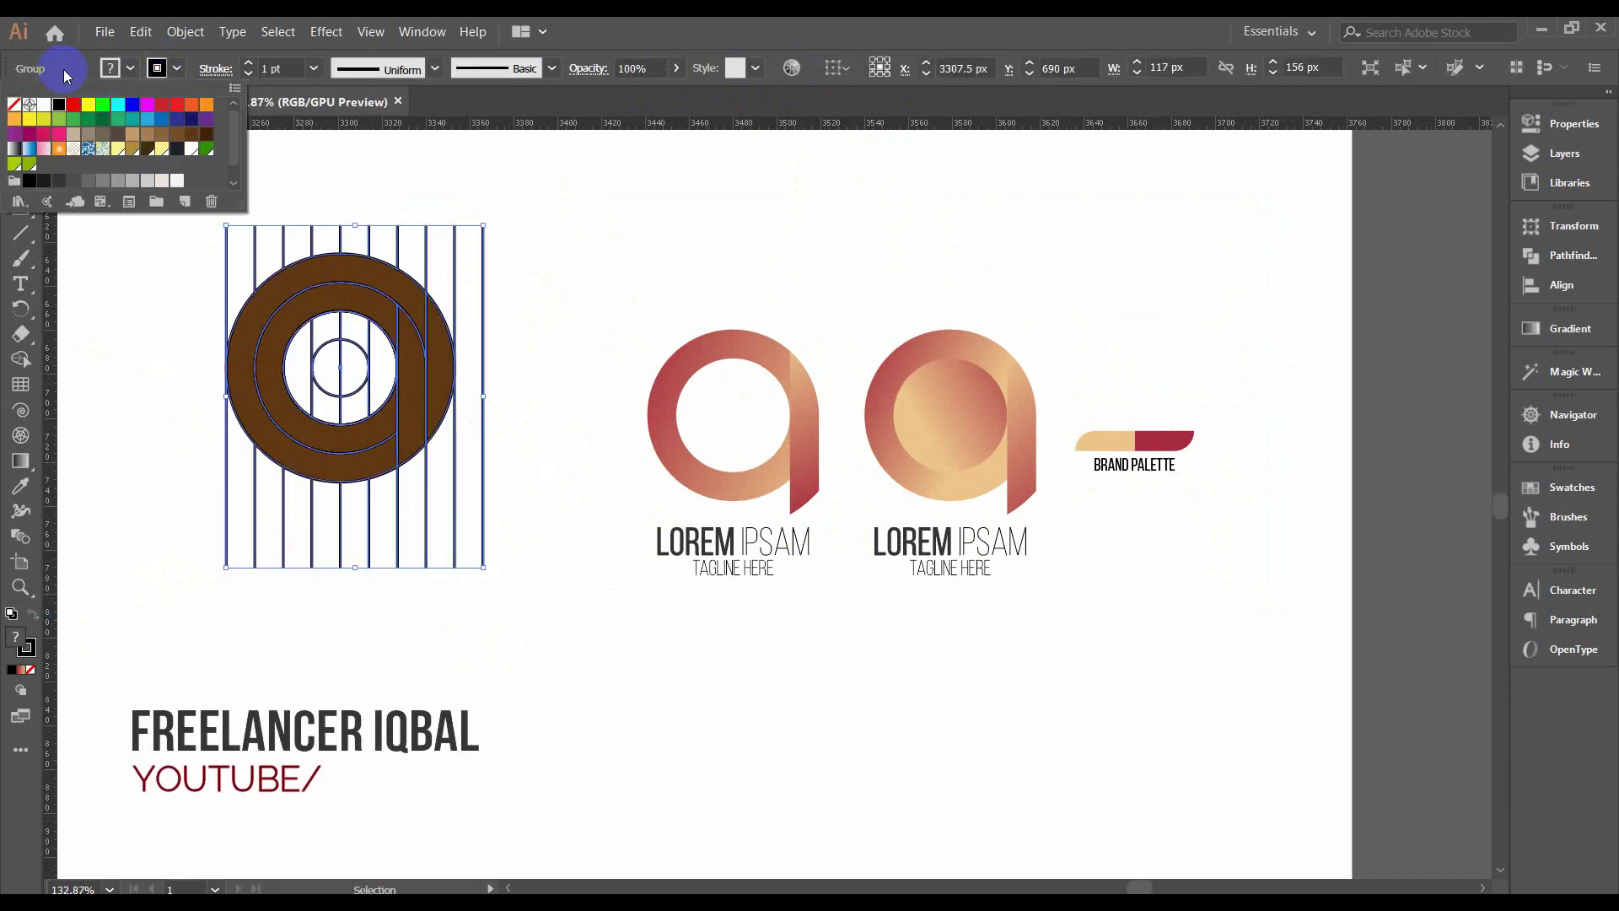
left_click(12, 107)
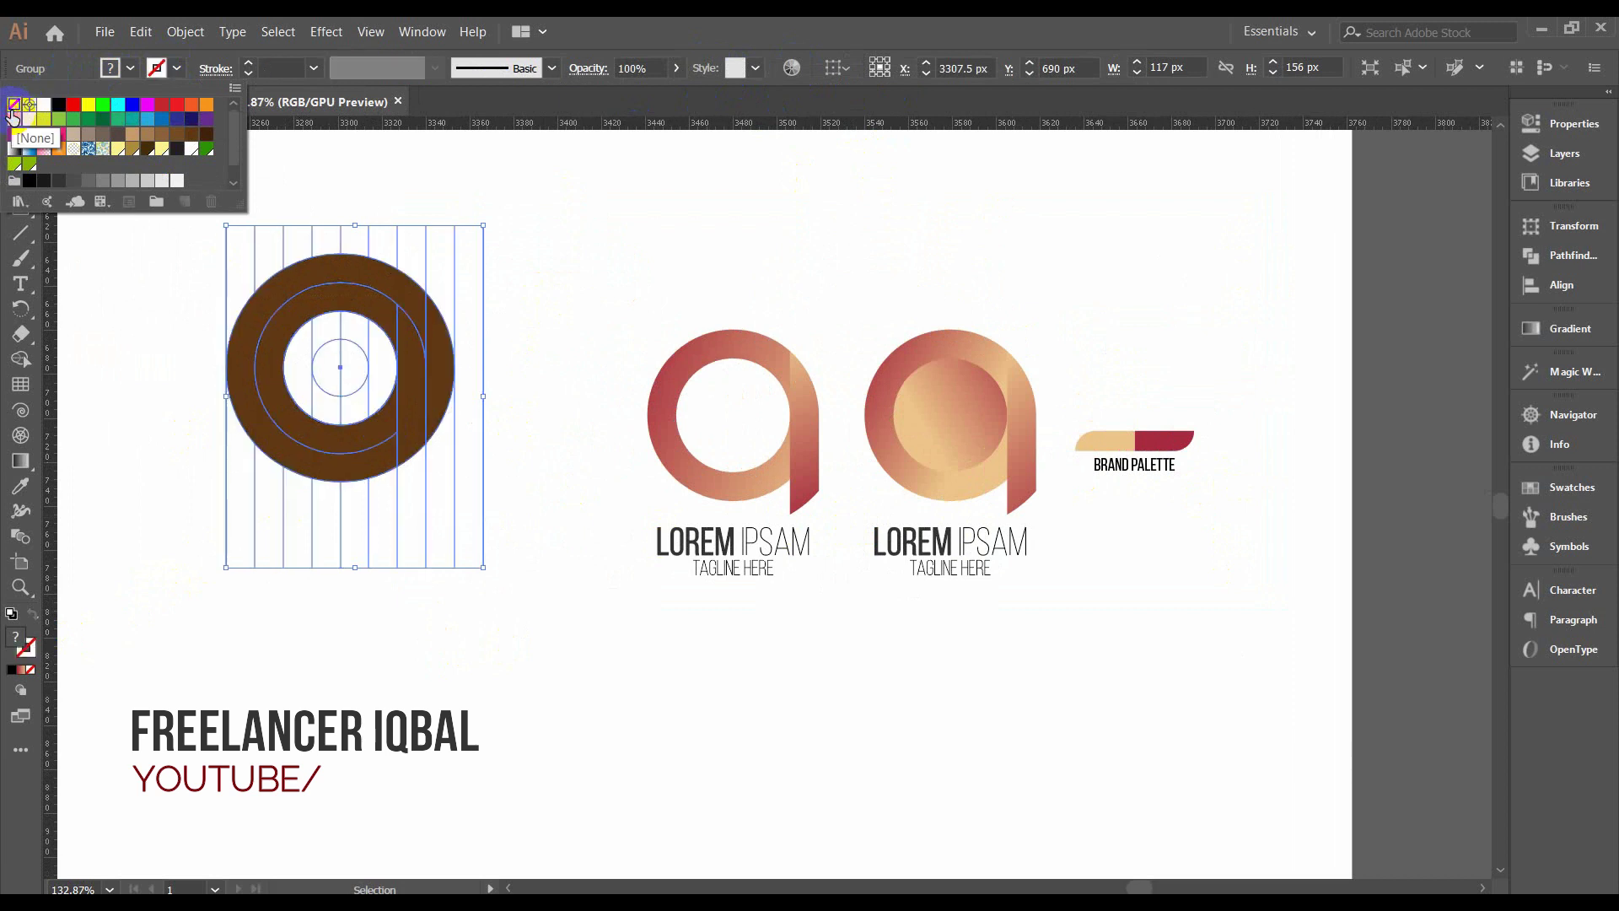
left_click(240, 68)
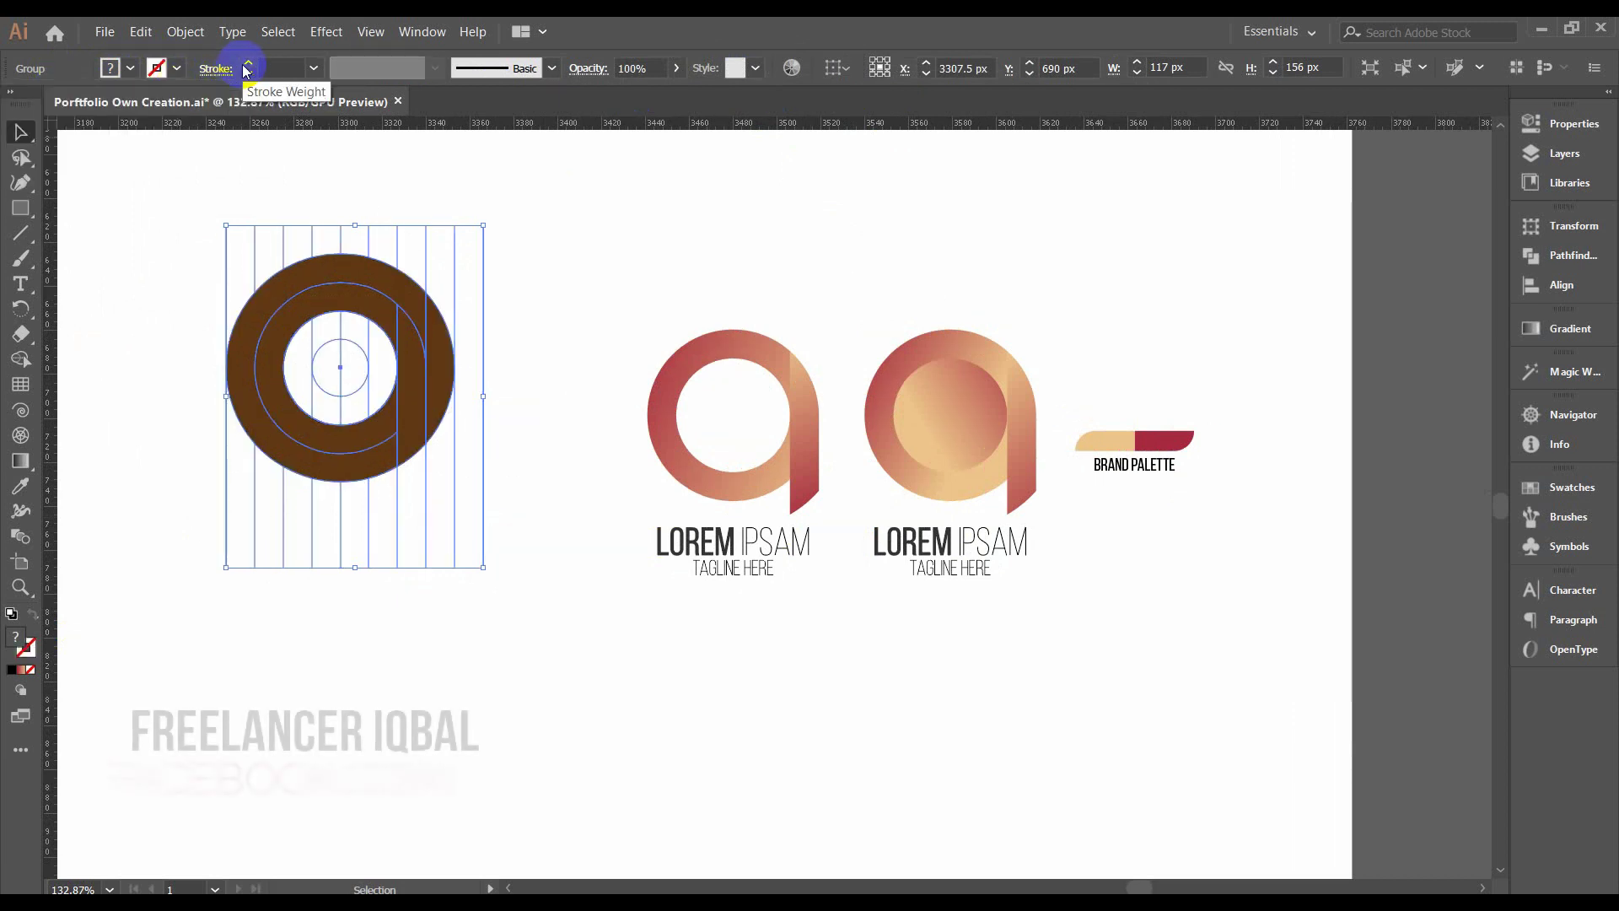
left_click(247, 64)
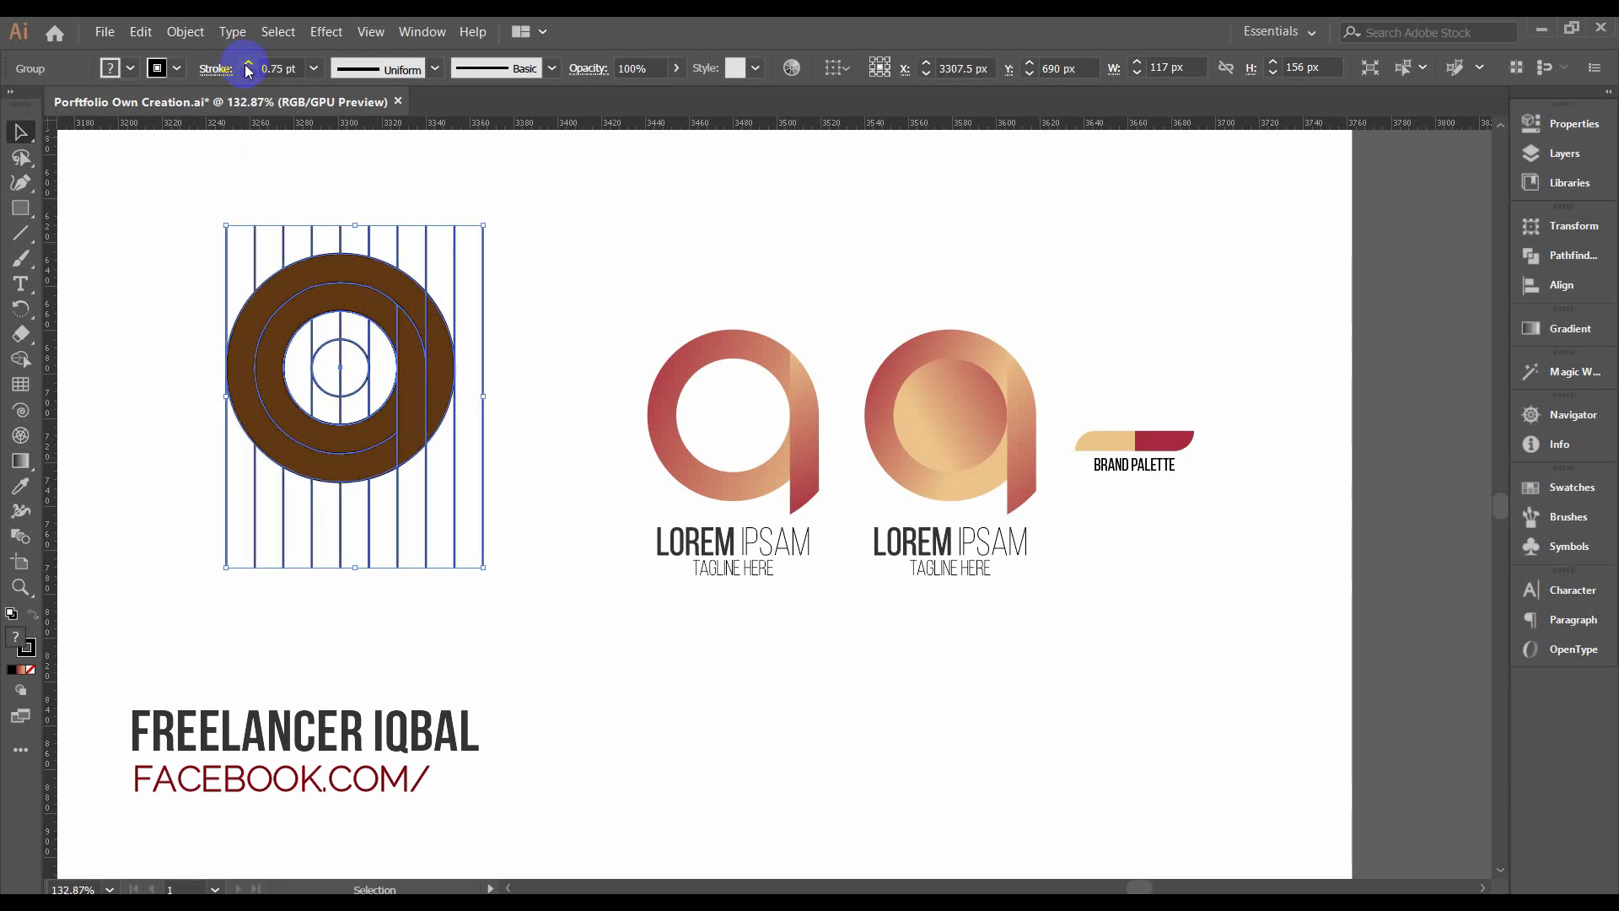
left_click(209, 197)
Fill the construction-grid 'a' with light grey.
left_click_drag(174, 205, 448, 339)
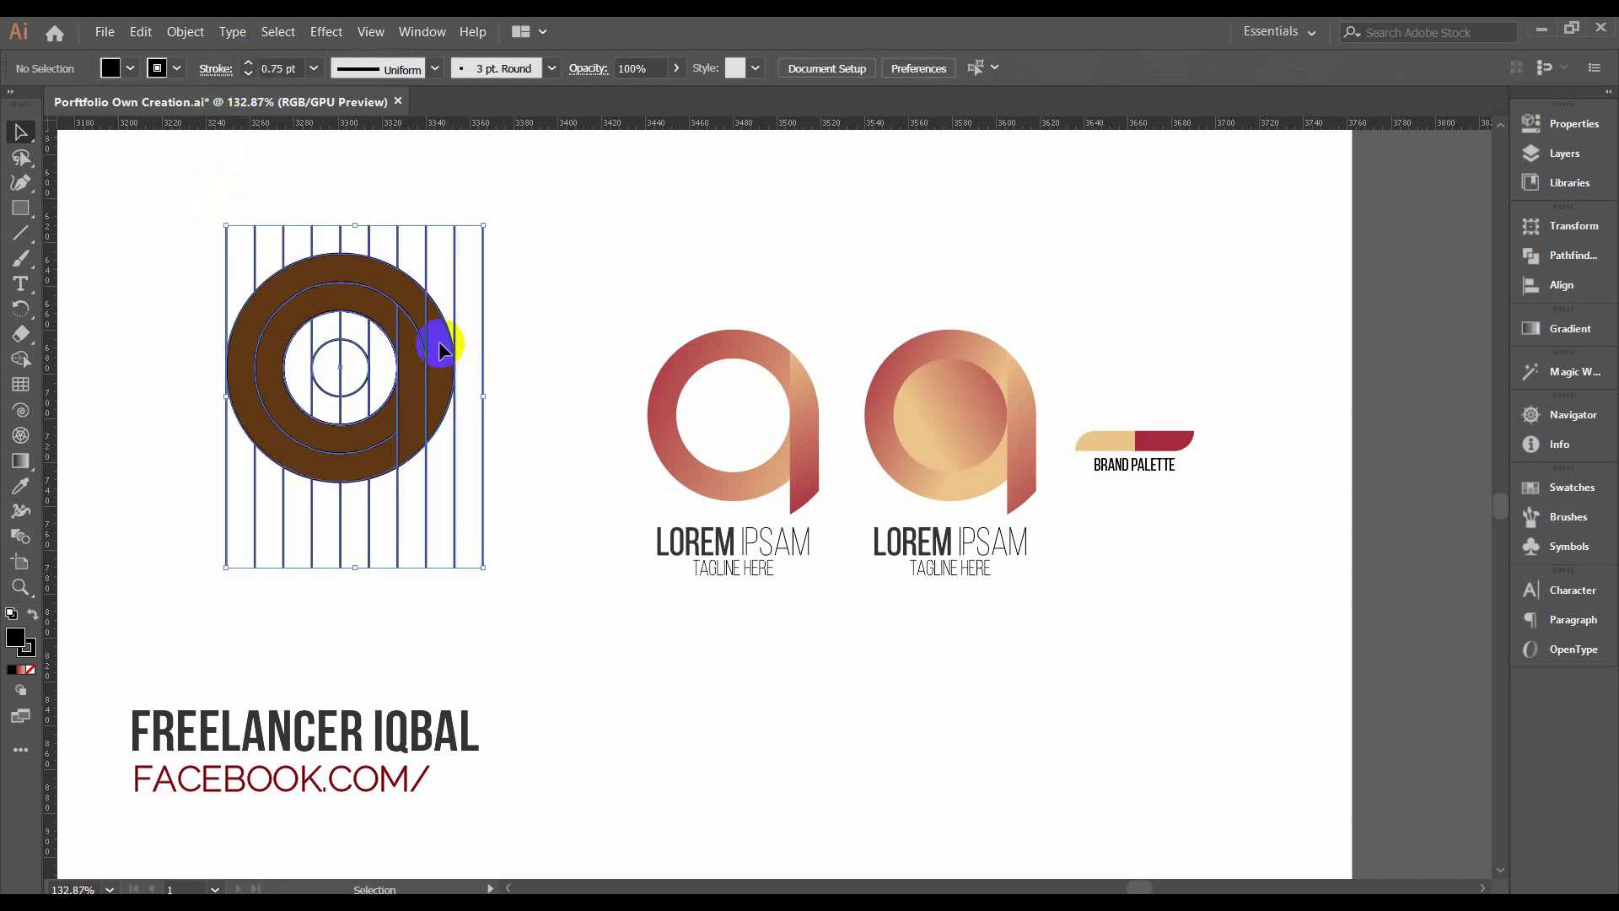
left_click(111, 68)
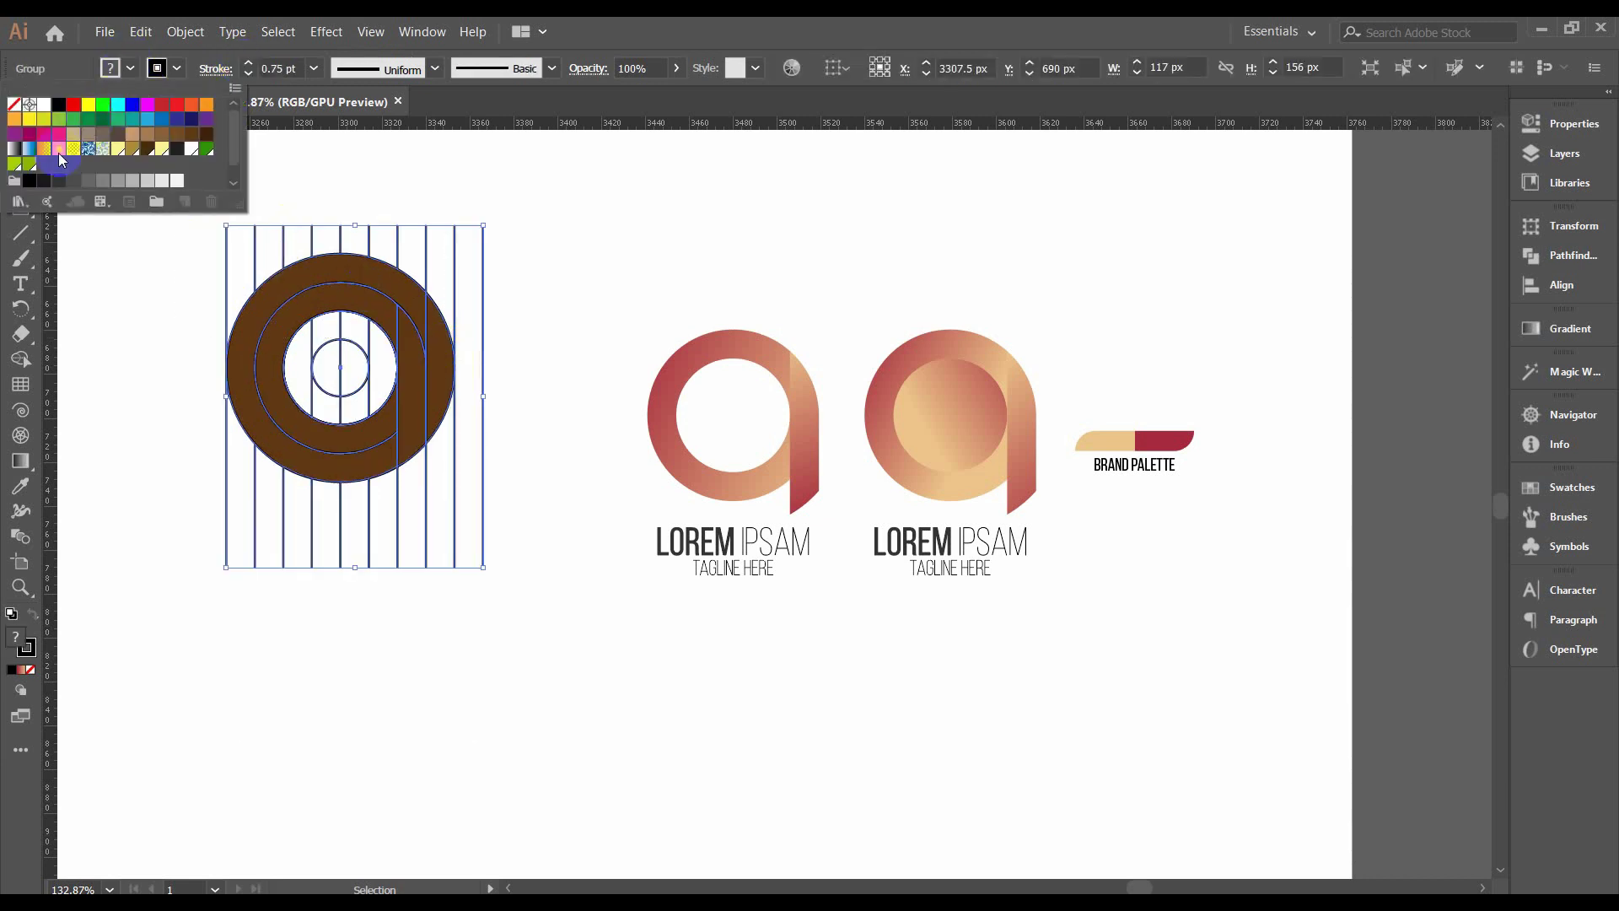
left_click(90, 180)
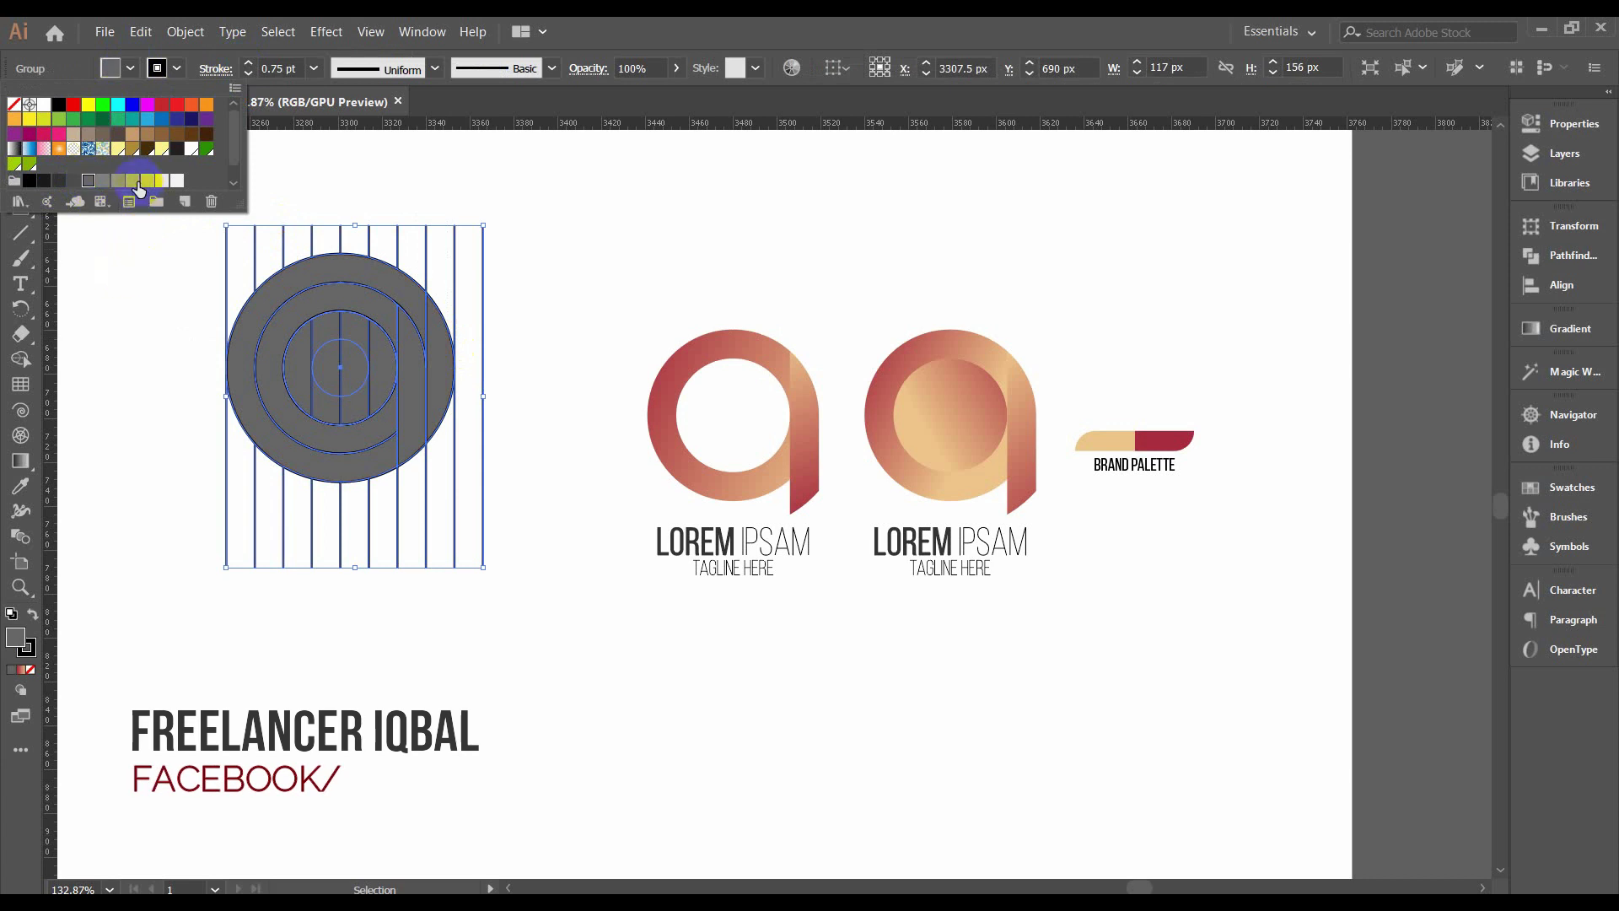
left_click(140, 182)
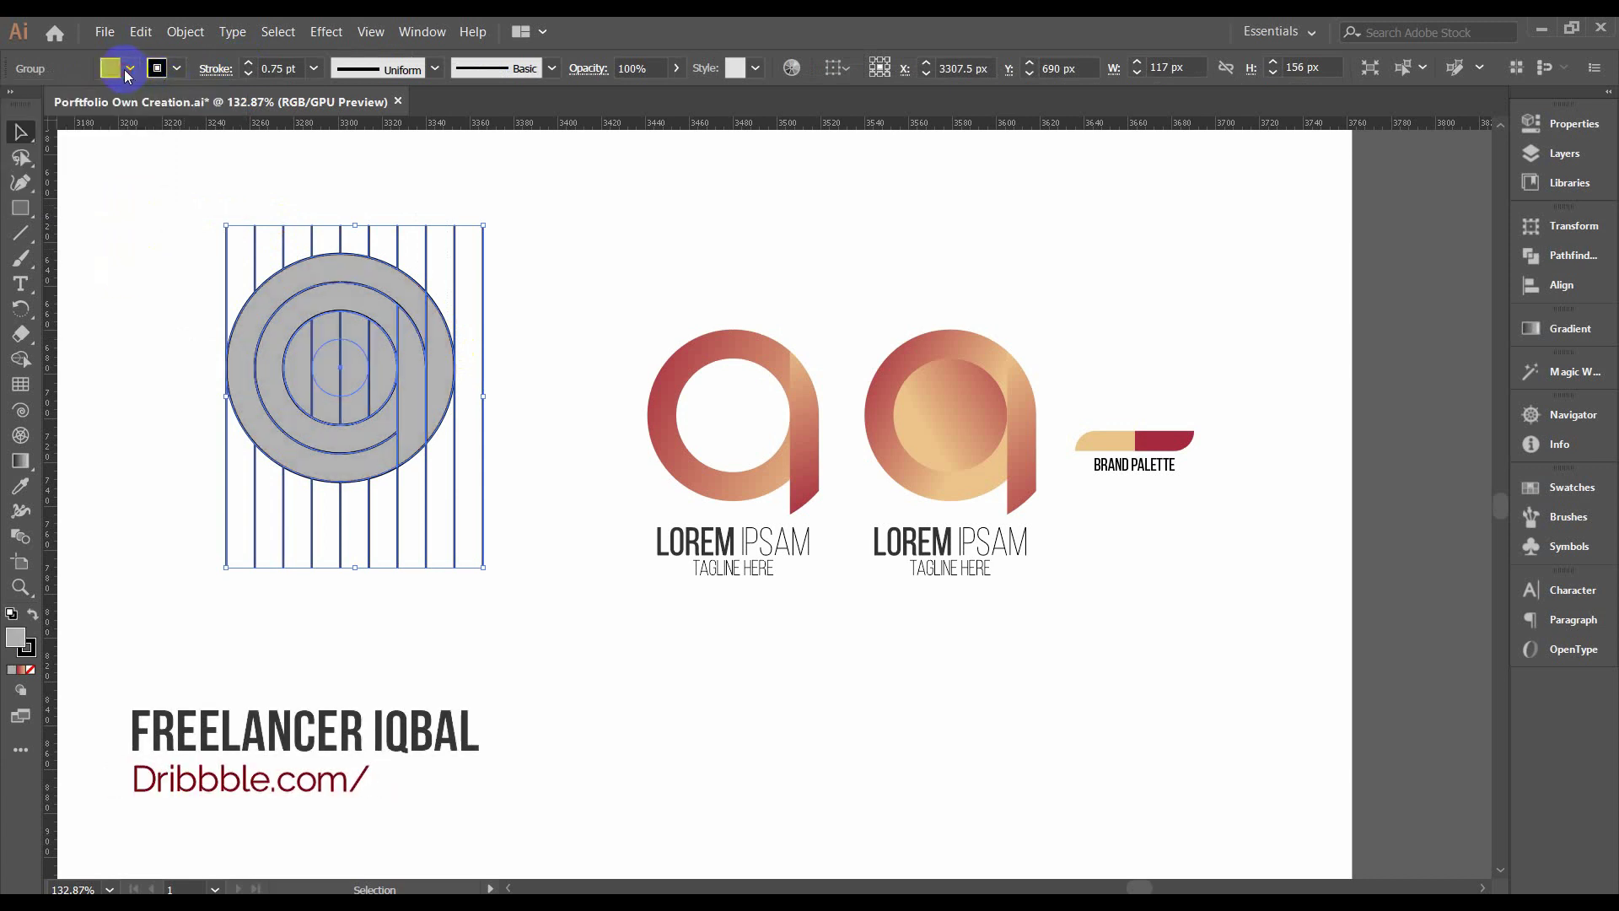
left_click(135, 302)
Shrink the construction 'a', move it left of the gradient logos, and vertically align all.
left_click(309, 530)
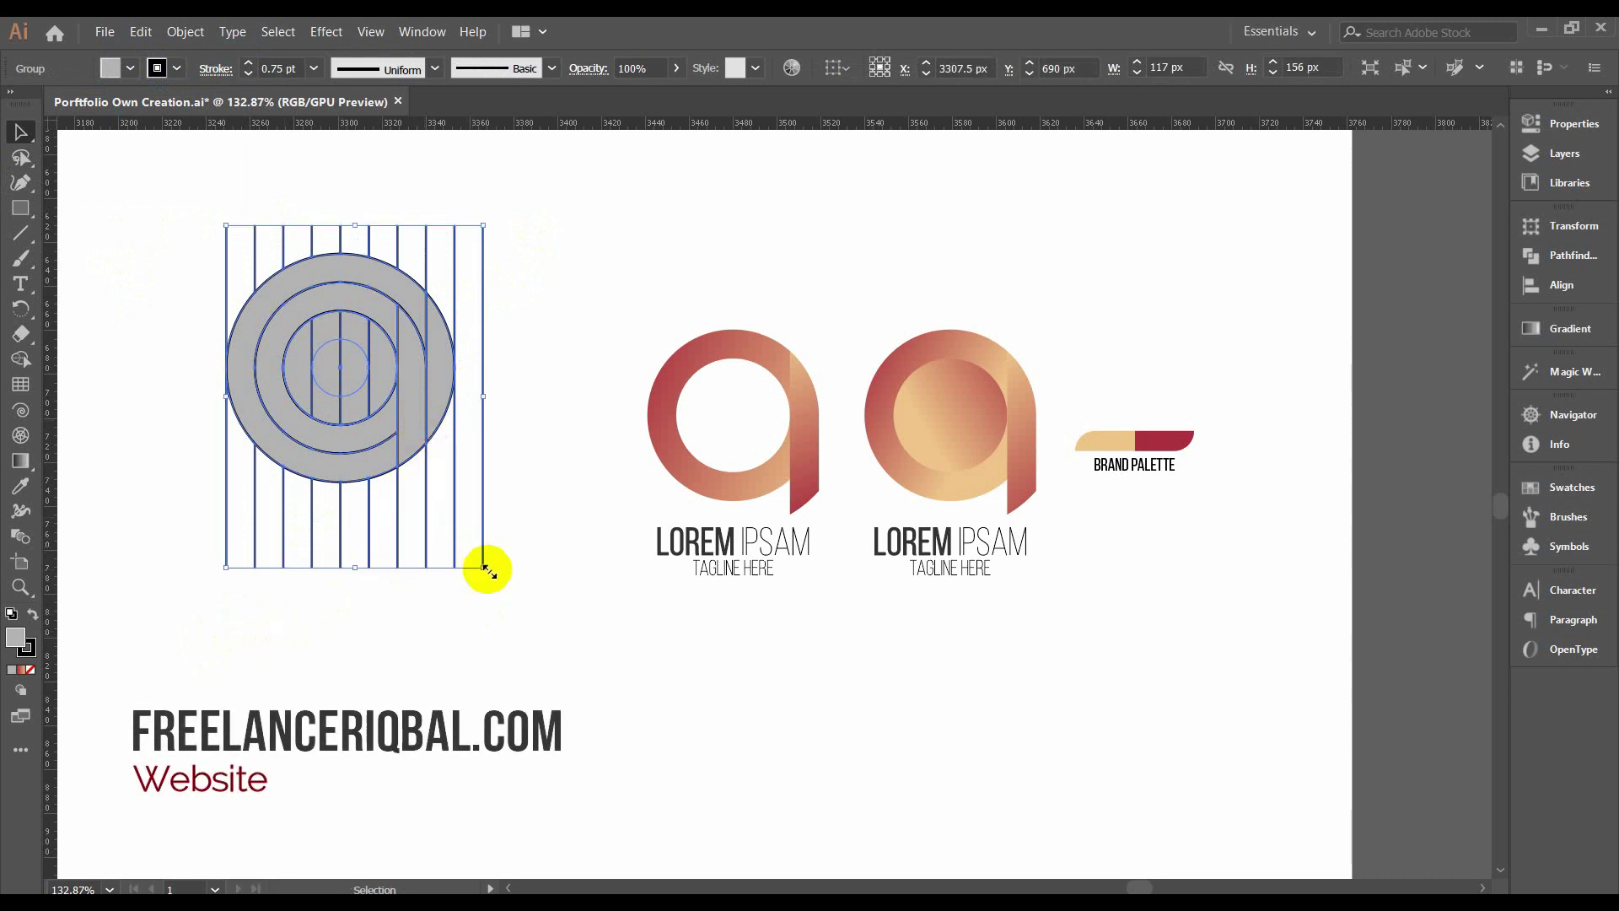
left_click_drag(487, 570, 444, 513)
left_click_drag(408, 392, 554, 419)
left_click_drag(280, 263, 1176, 619)
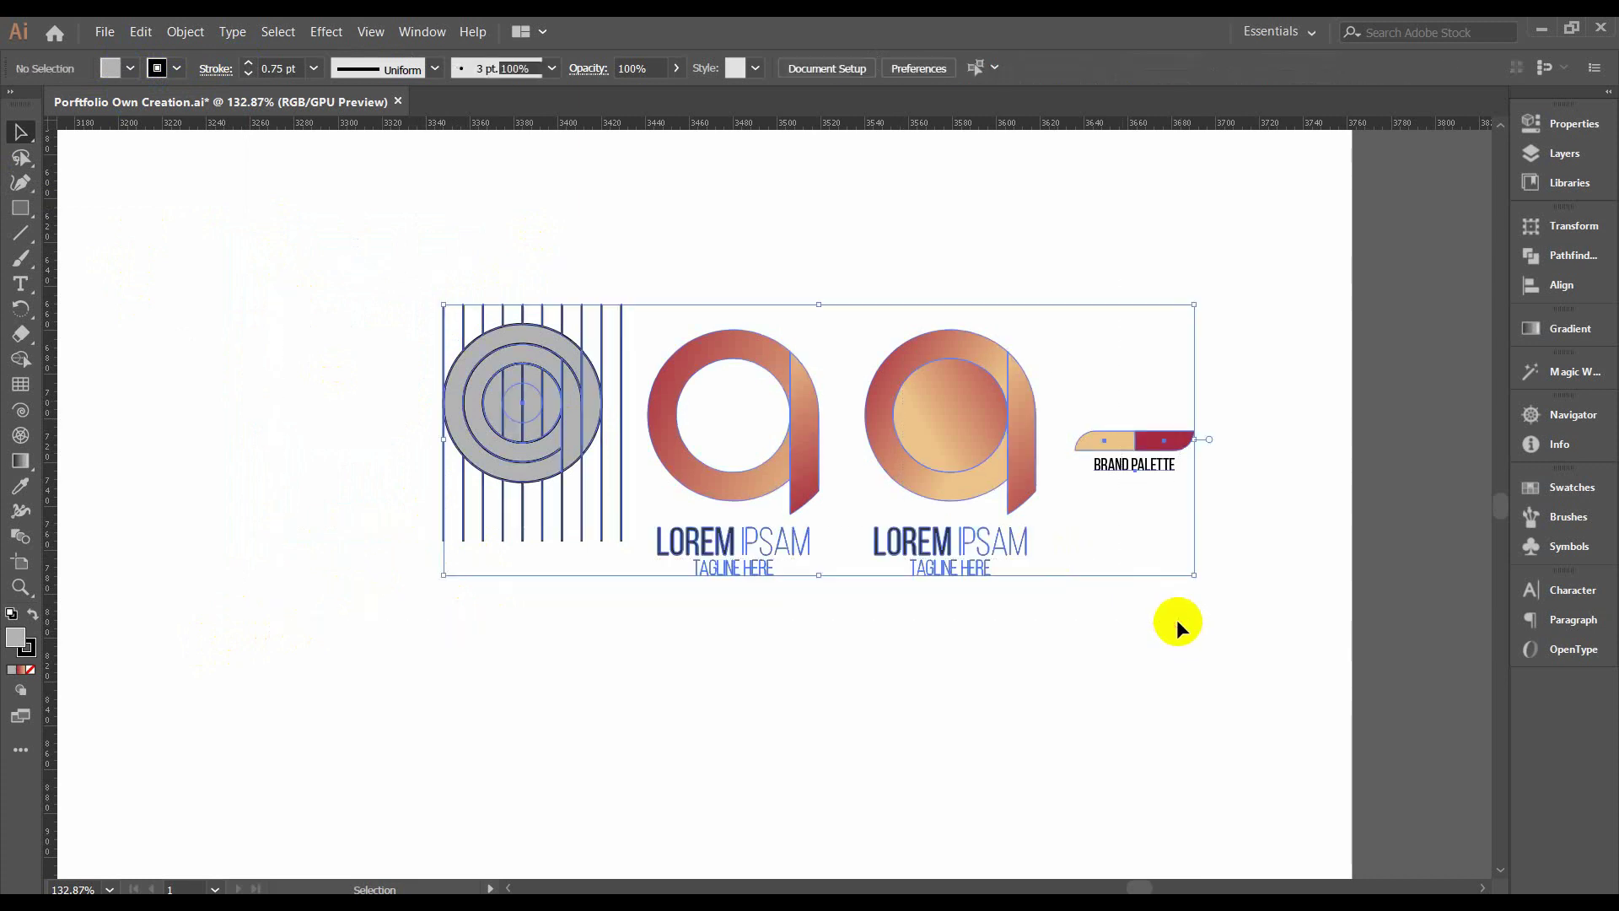
left_click(795, 67)
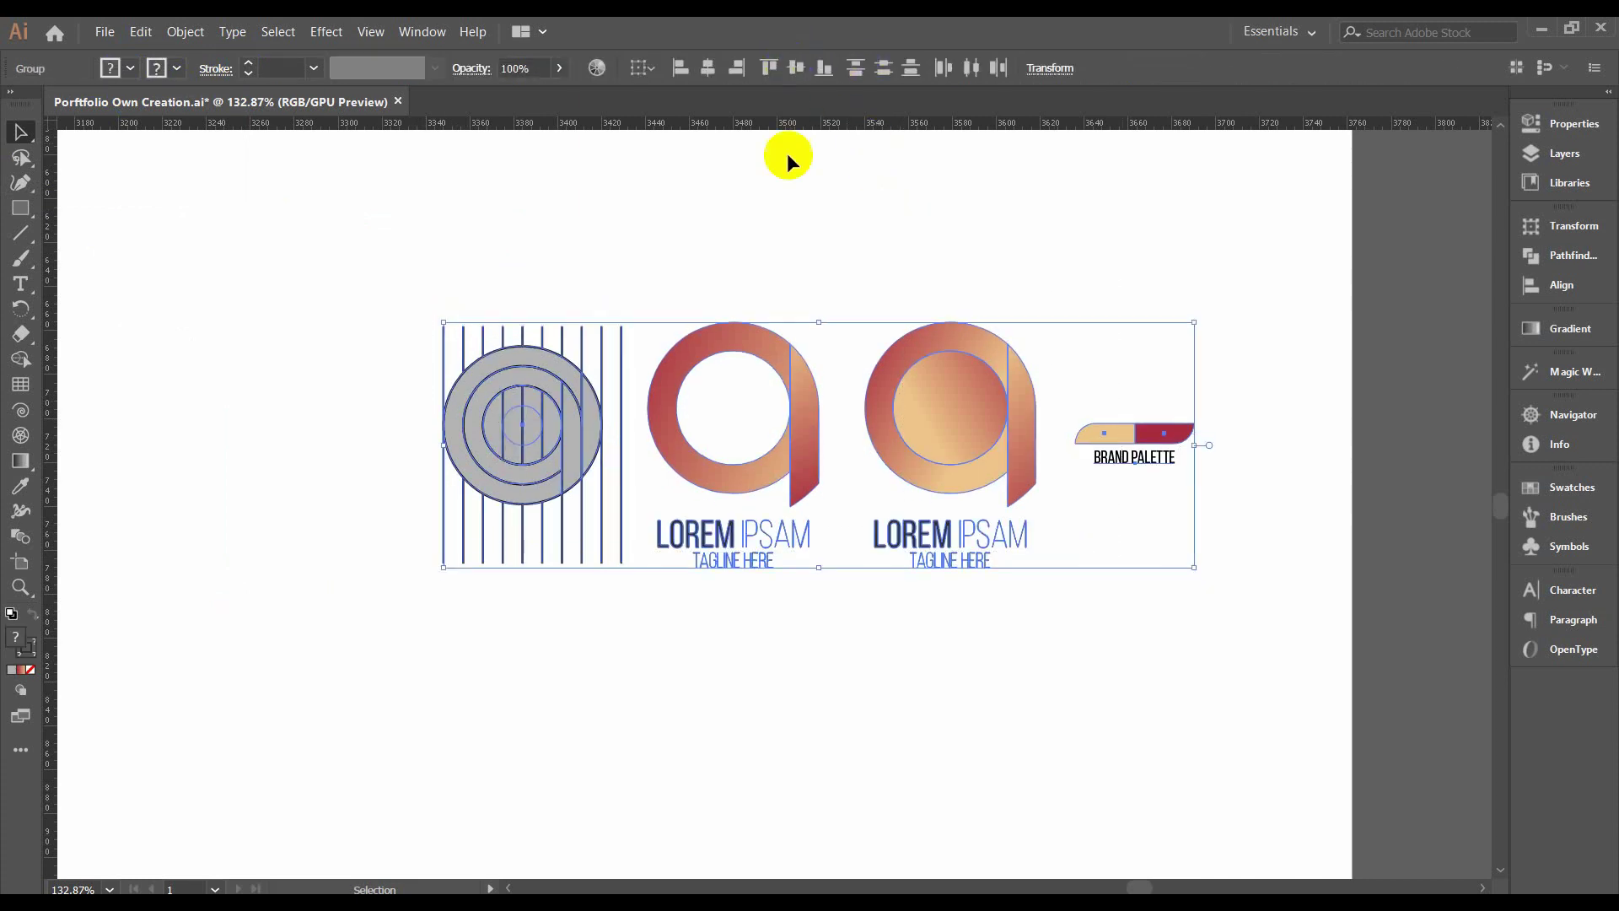
left_click(771, 219)
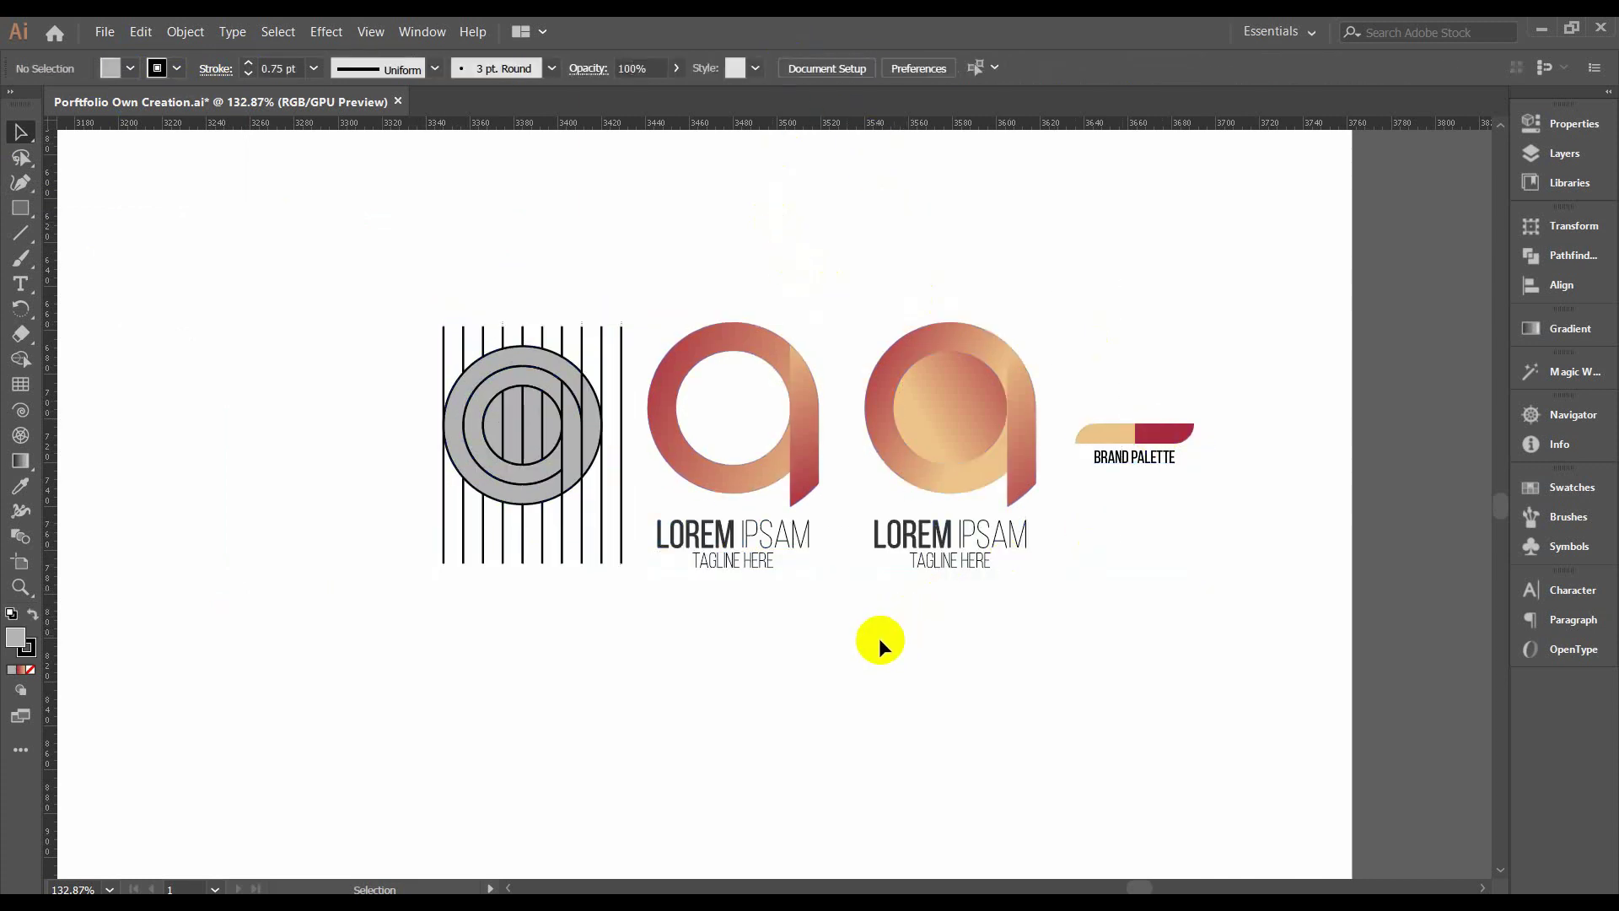
Type the closing message below the logos: THNKS FOR WATCHING, subscribe request, JZHAKALLAH.
left_click(18, 291)
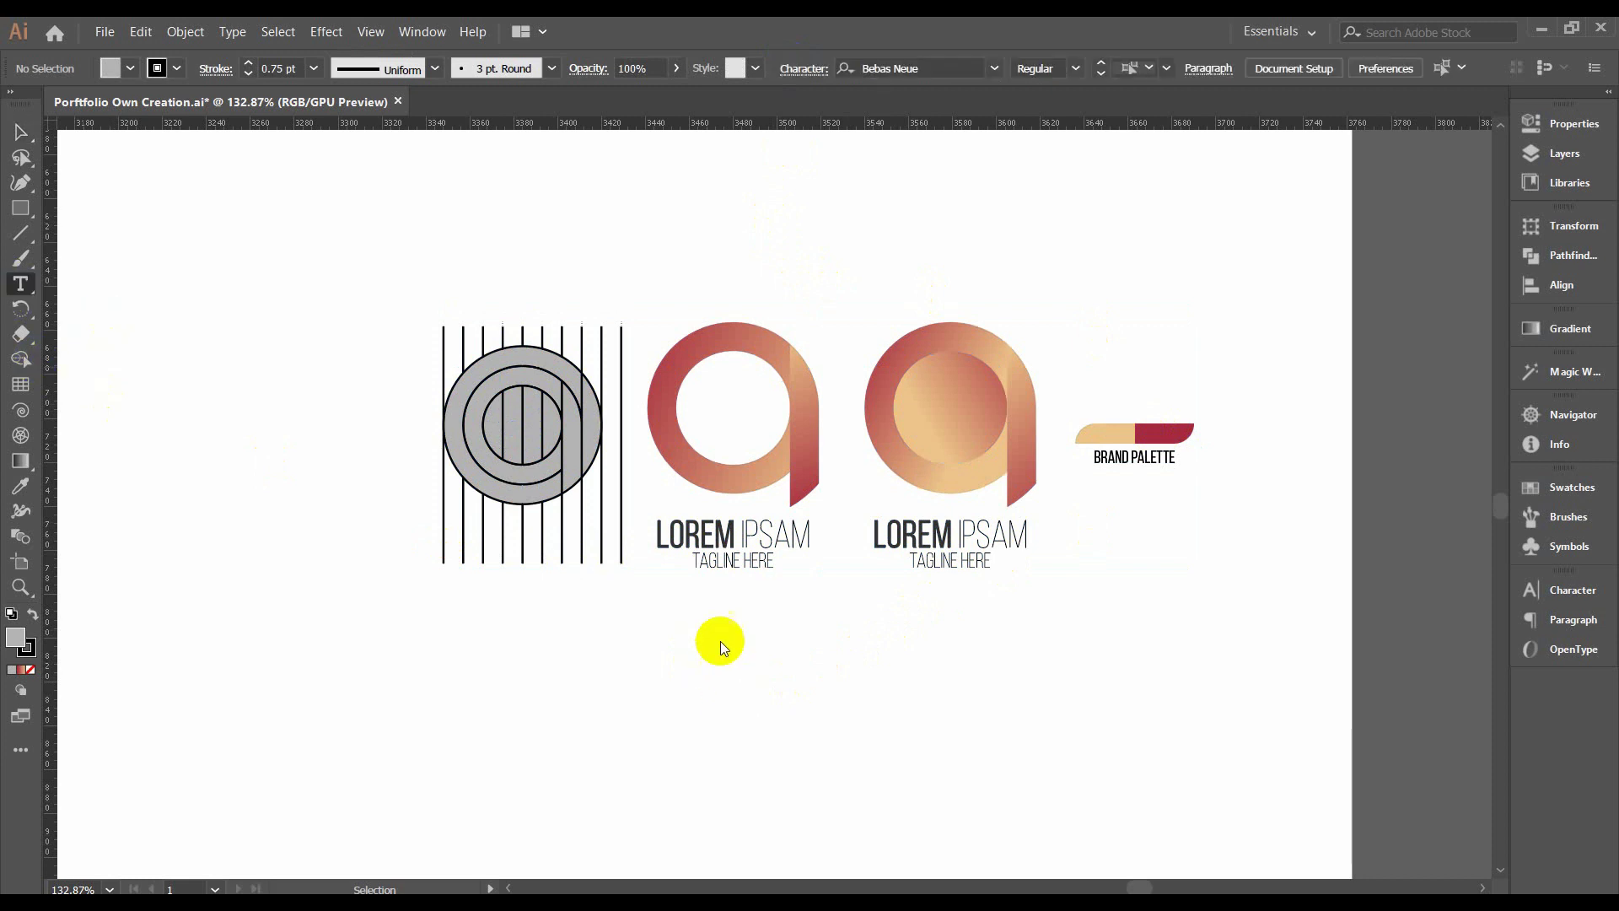
left_click(716, 677)
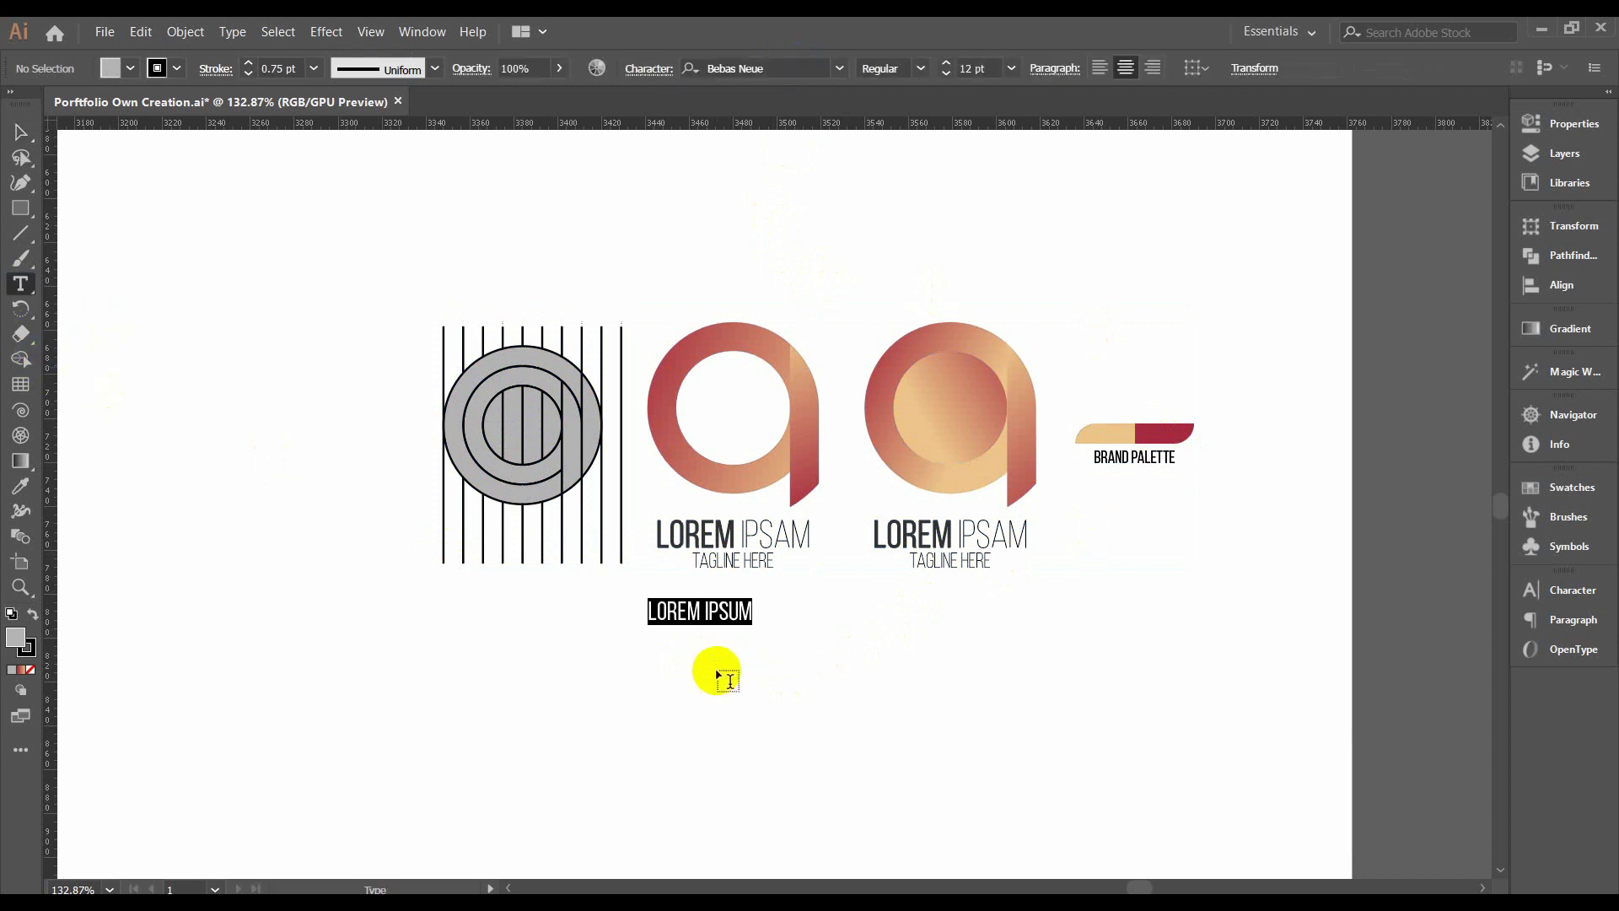
type("THNKS")
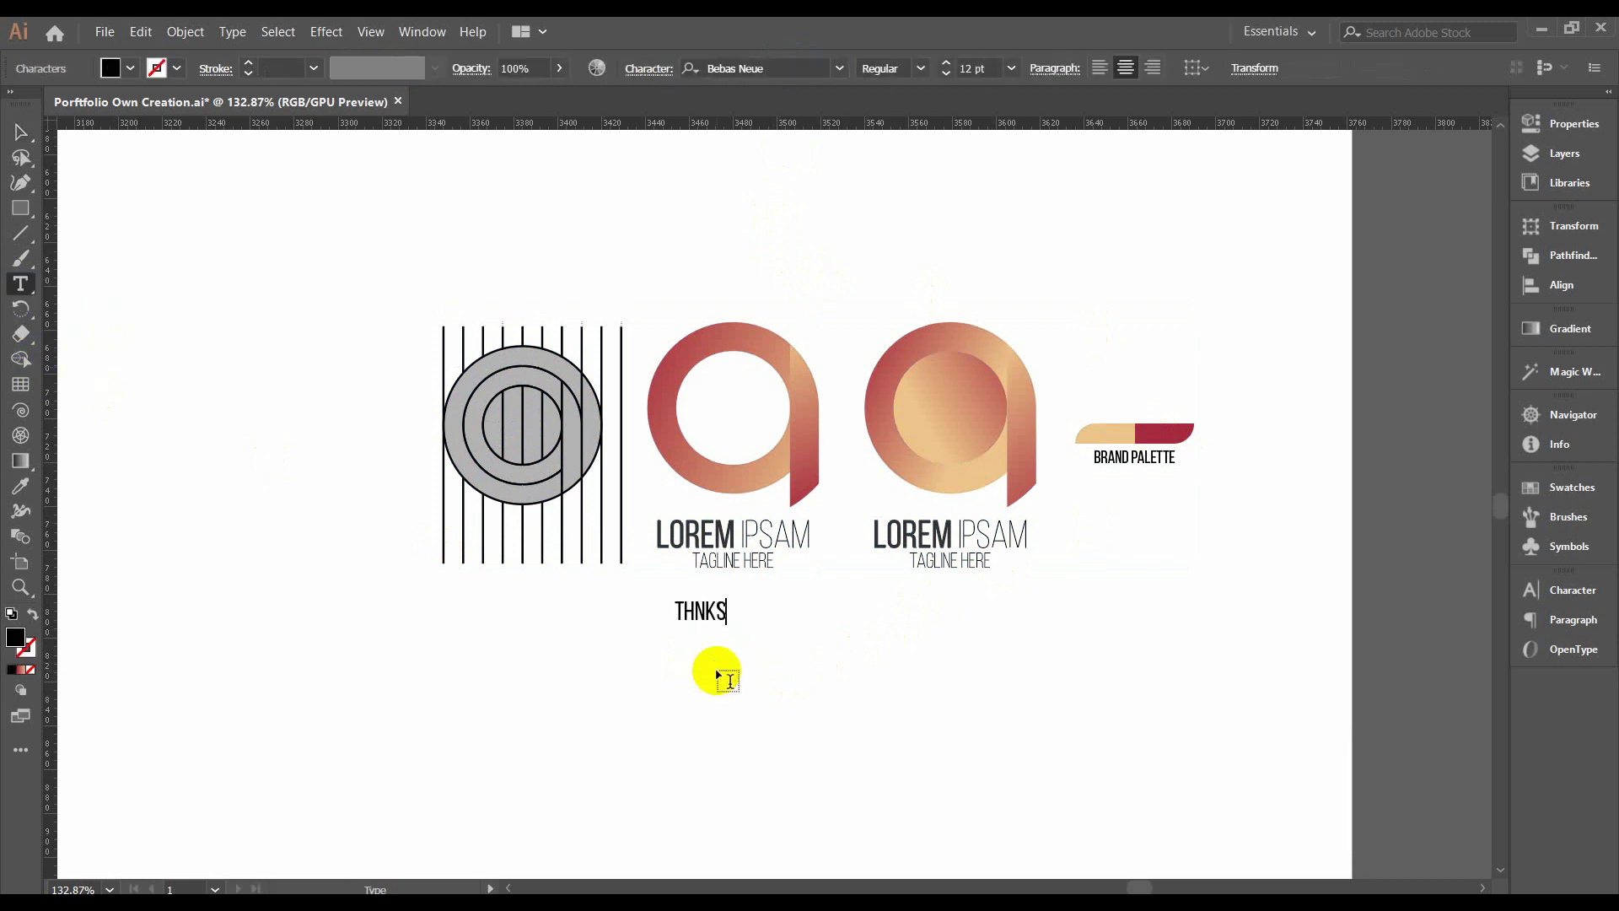
type(" FOR WATCH")
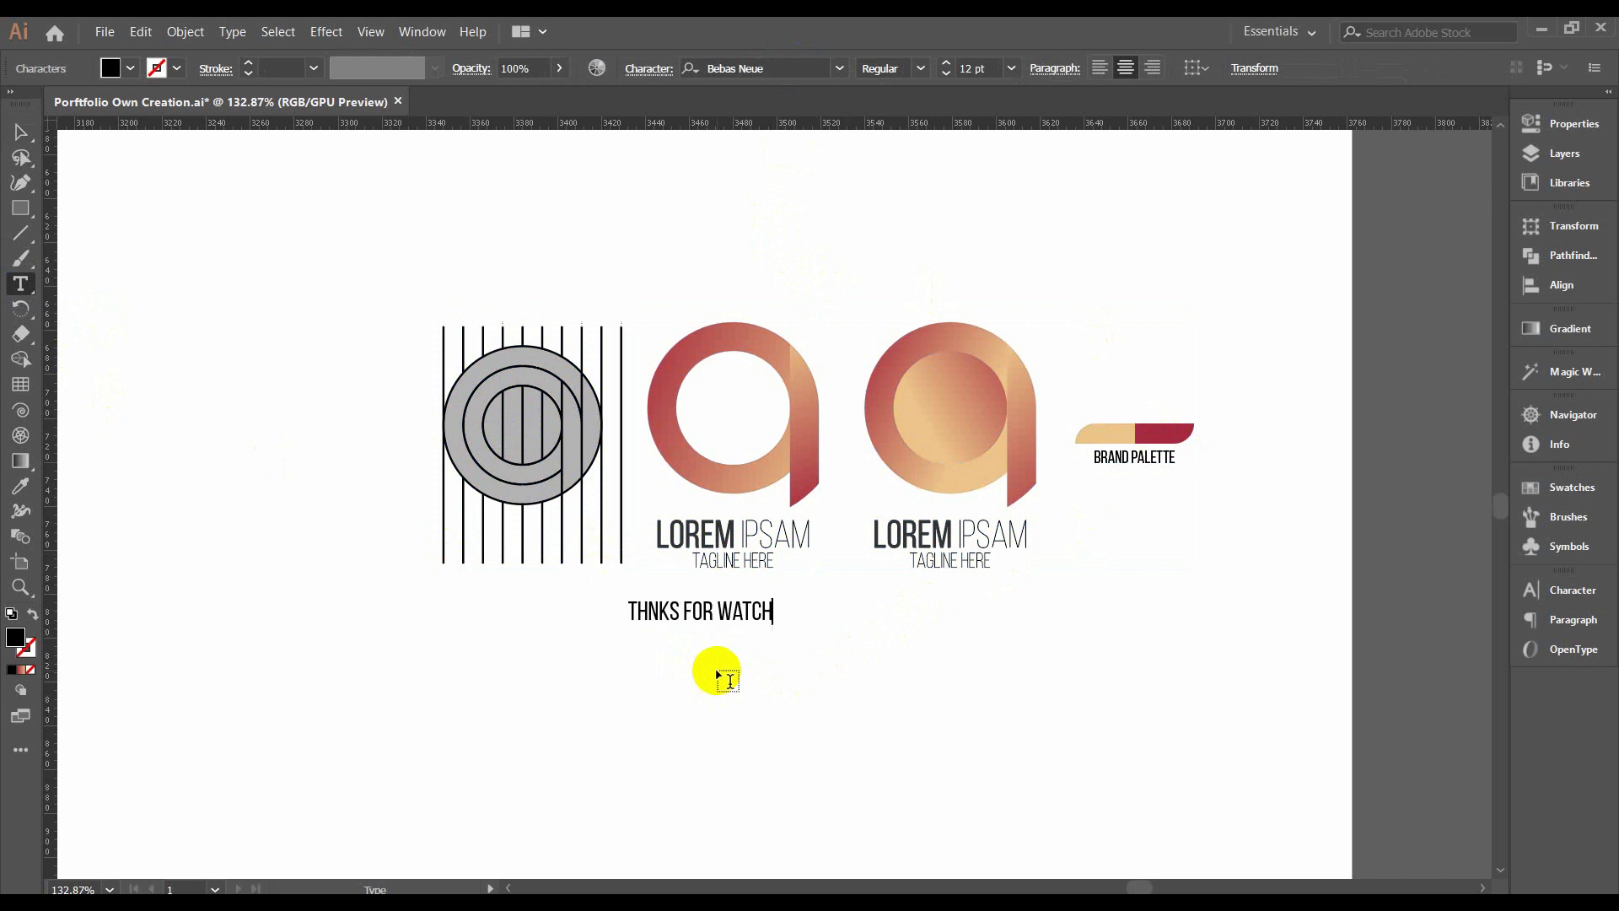
type("ING")
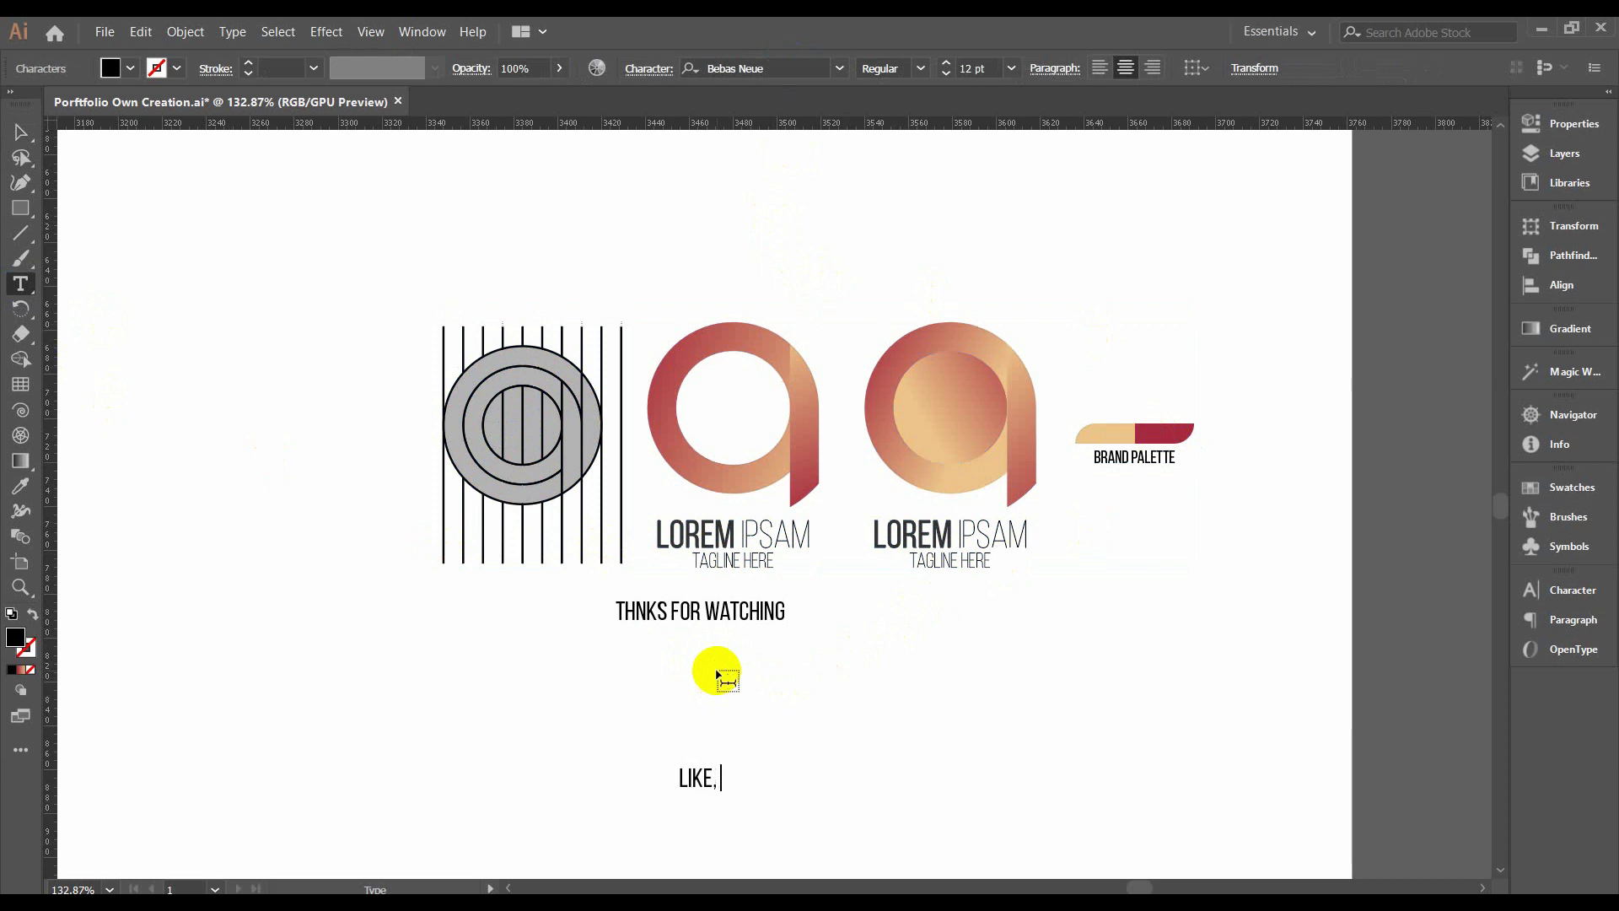
type("MENT AND")
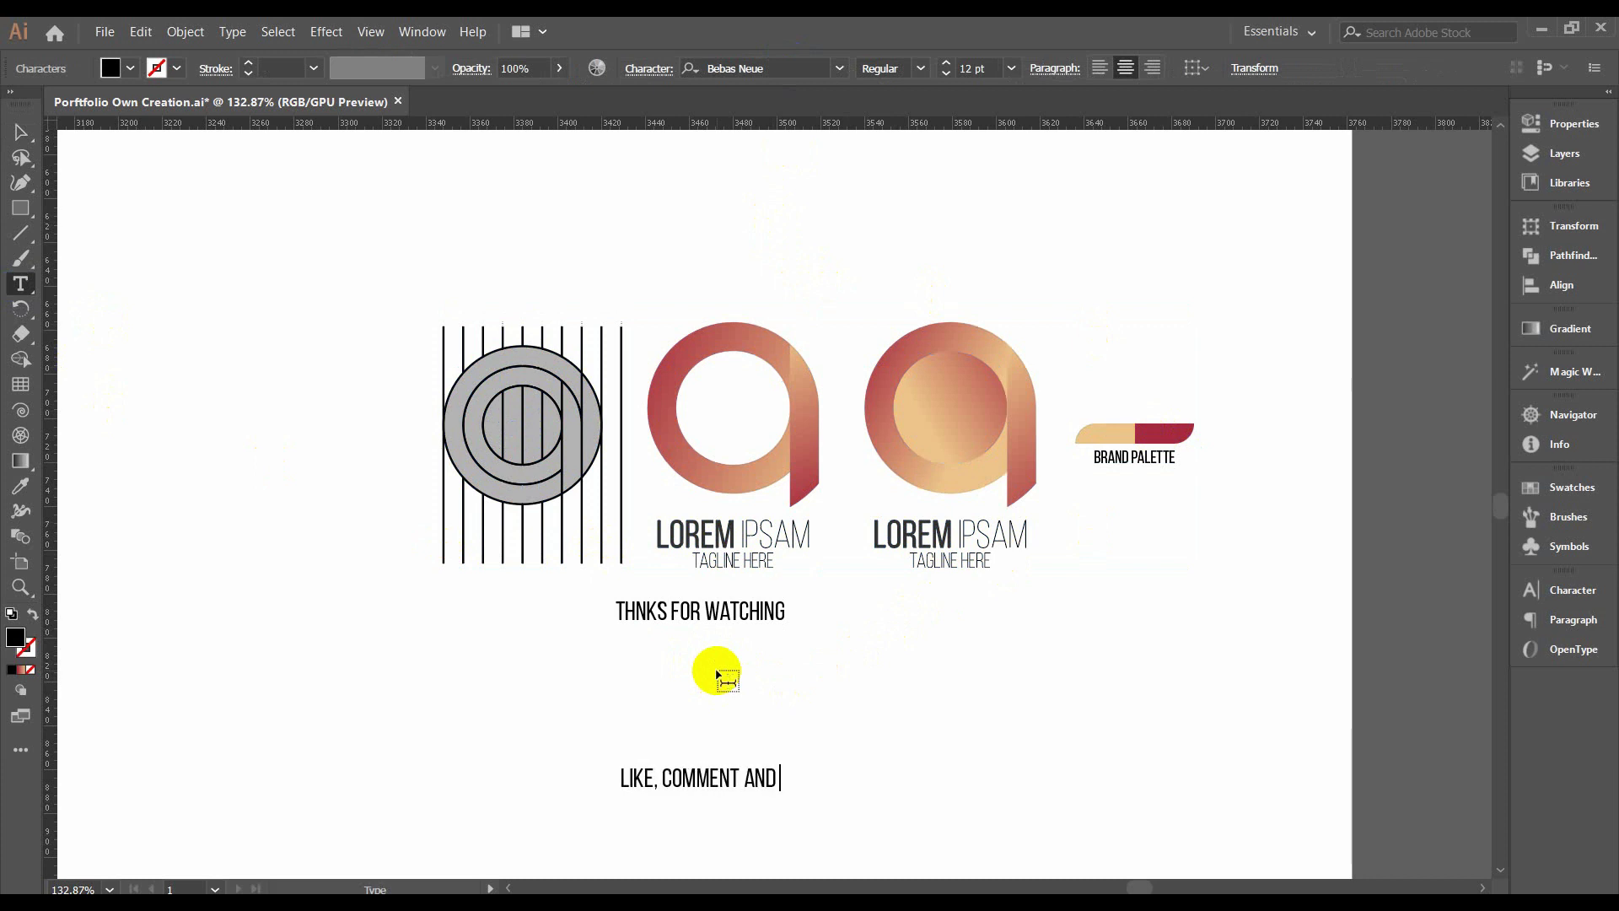
type(" SUBSCRIBE THIS ")
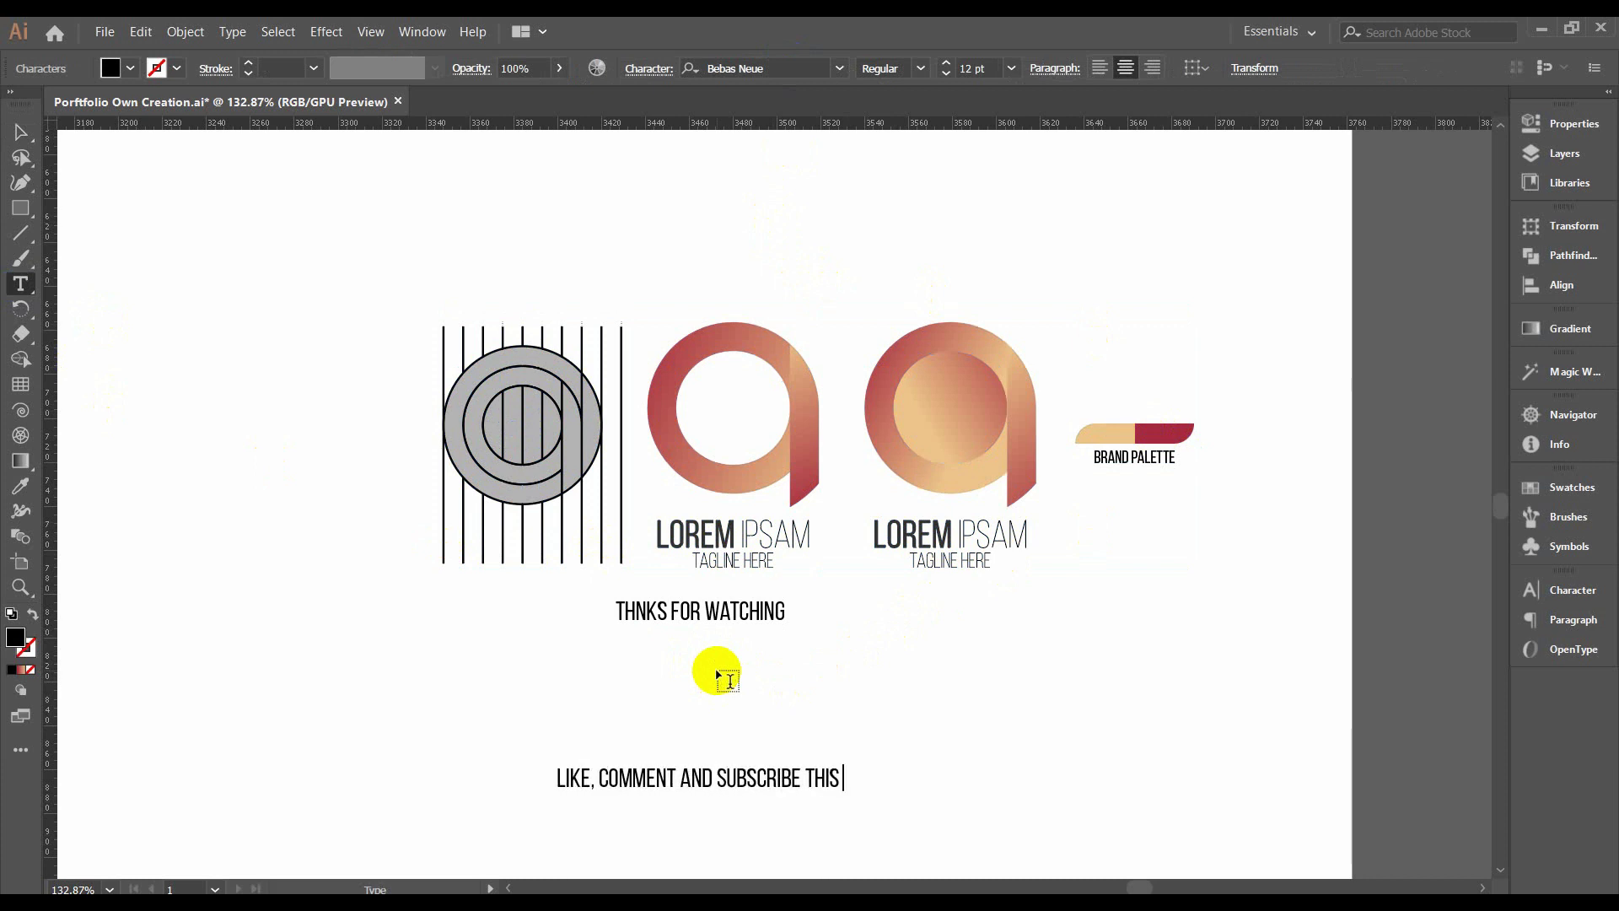
type("VIDEO.")
key("Return")
type("JZ")
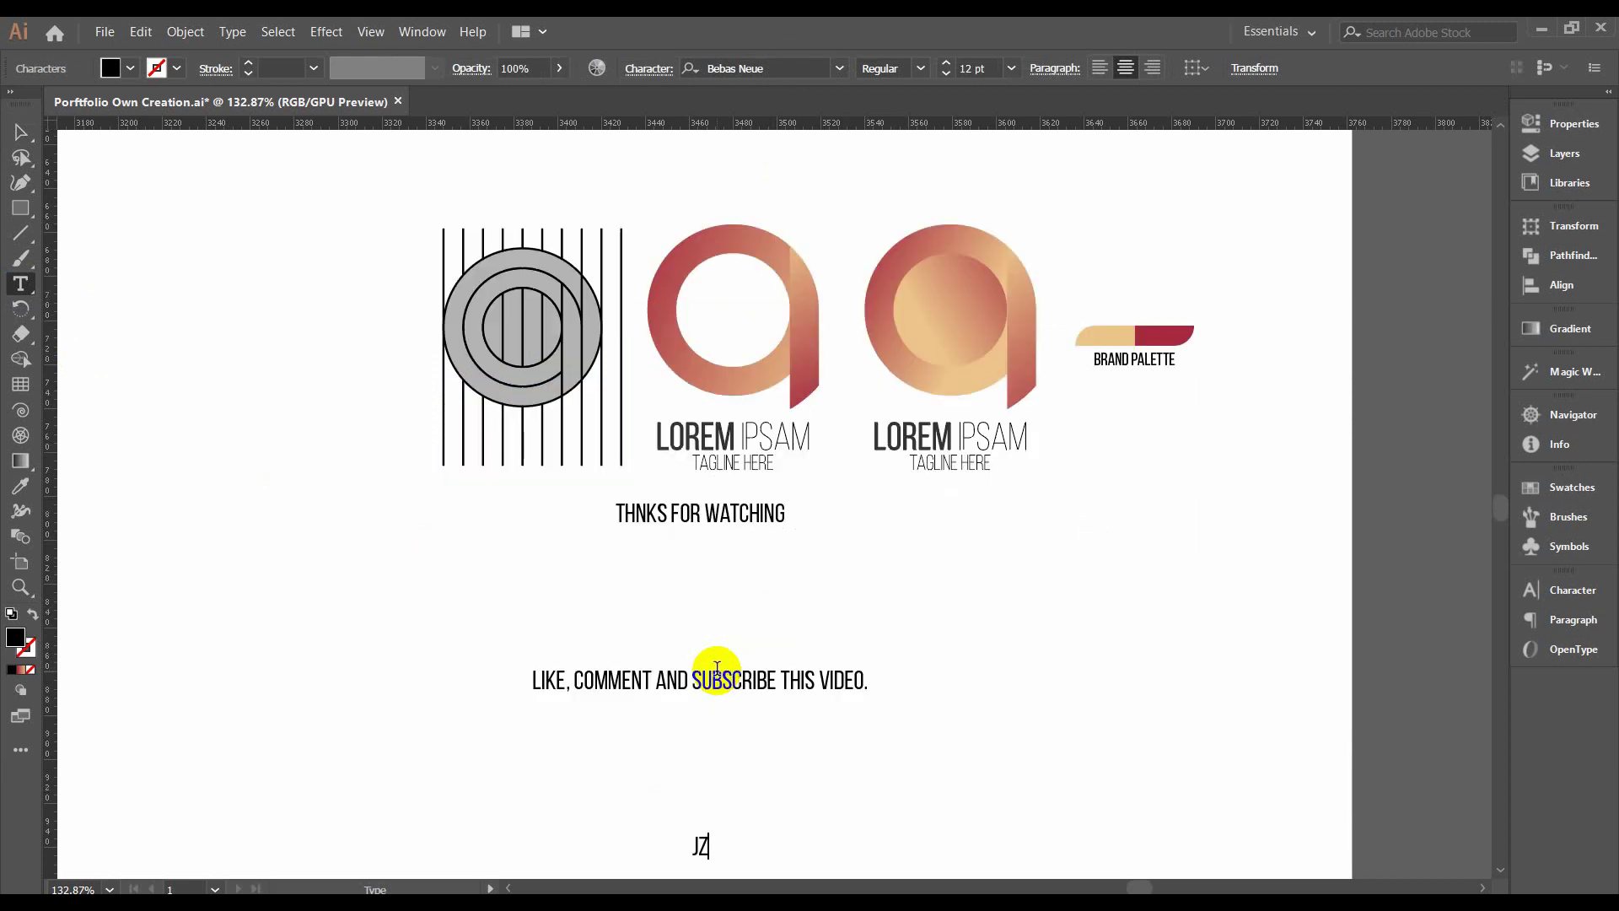
type("HAKALLAH")
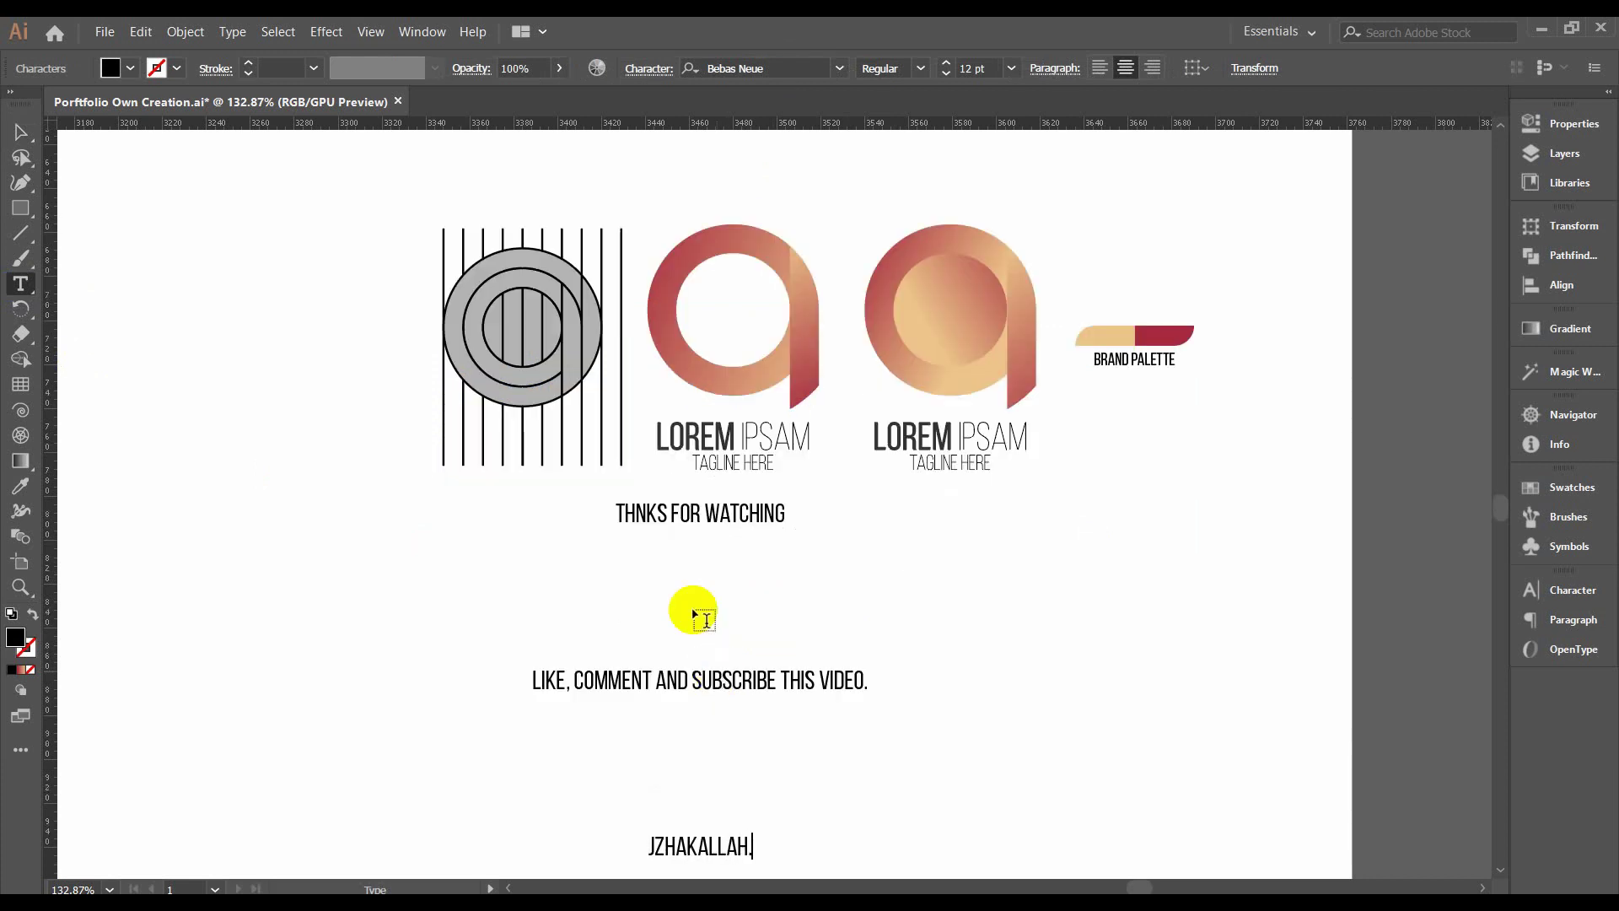
type(".")
Enlarge the thank-you text slightly and tighten its line spacing.
left_click(19, 131)
key("ctrl+shift+period")
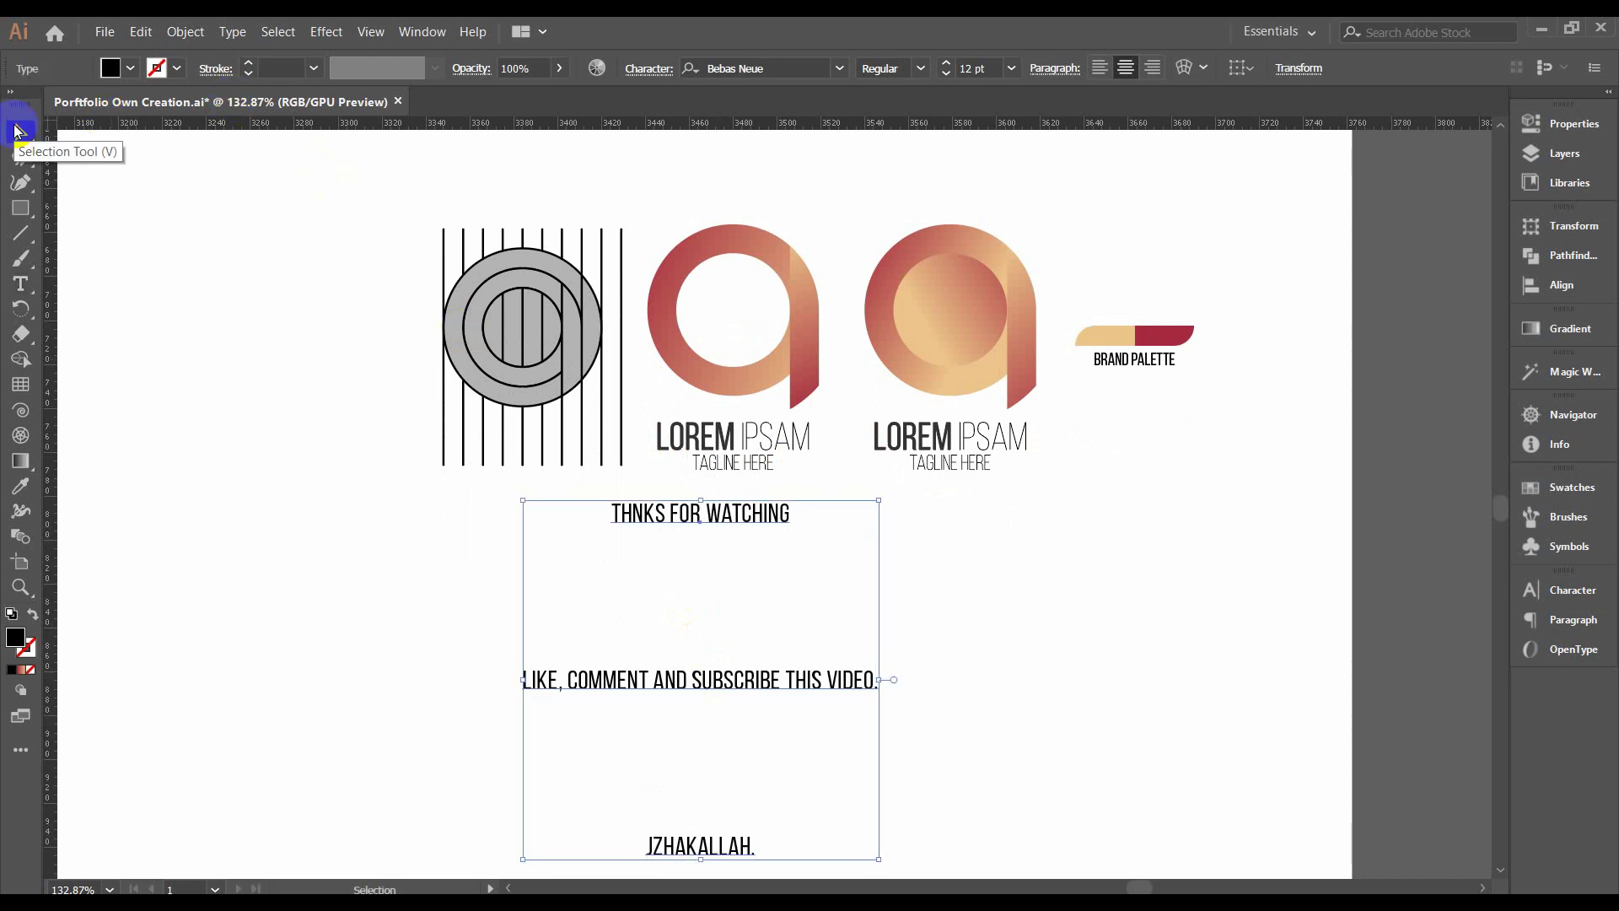
key("ctrl+shift+period")
key("ctrl+shift+period")
key("alt+Up")
key("alt+Up")
key("alt+Up")
key("alt+Up")
key("alt+Up")
key("alt+Up")
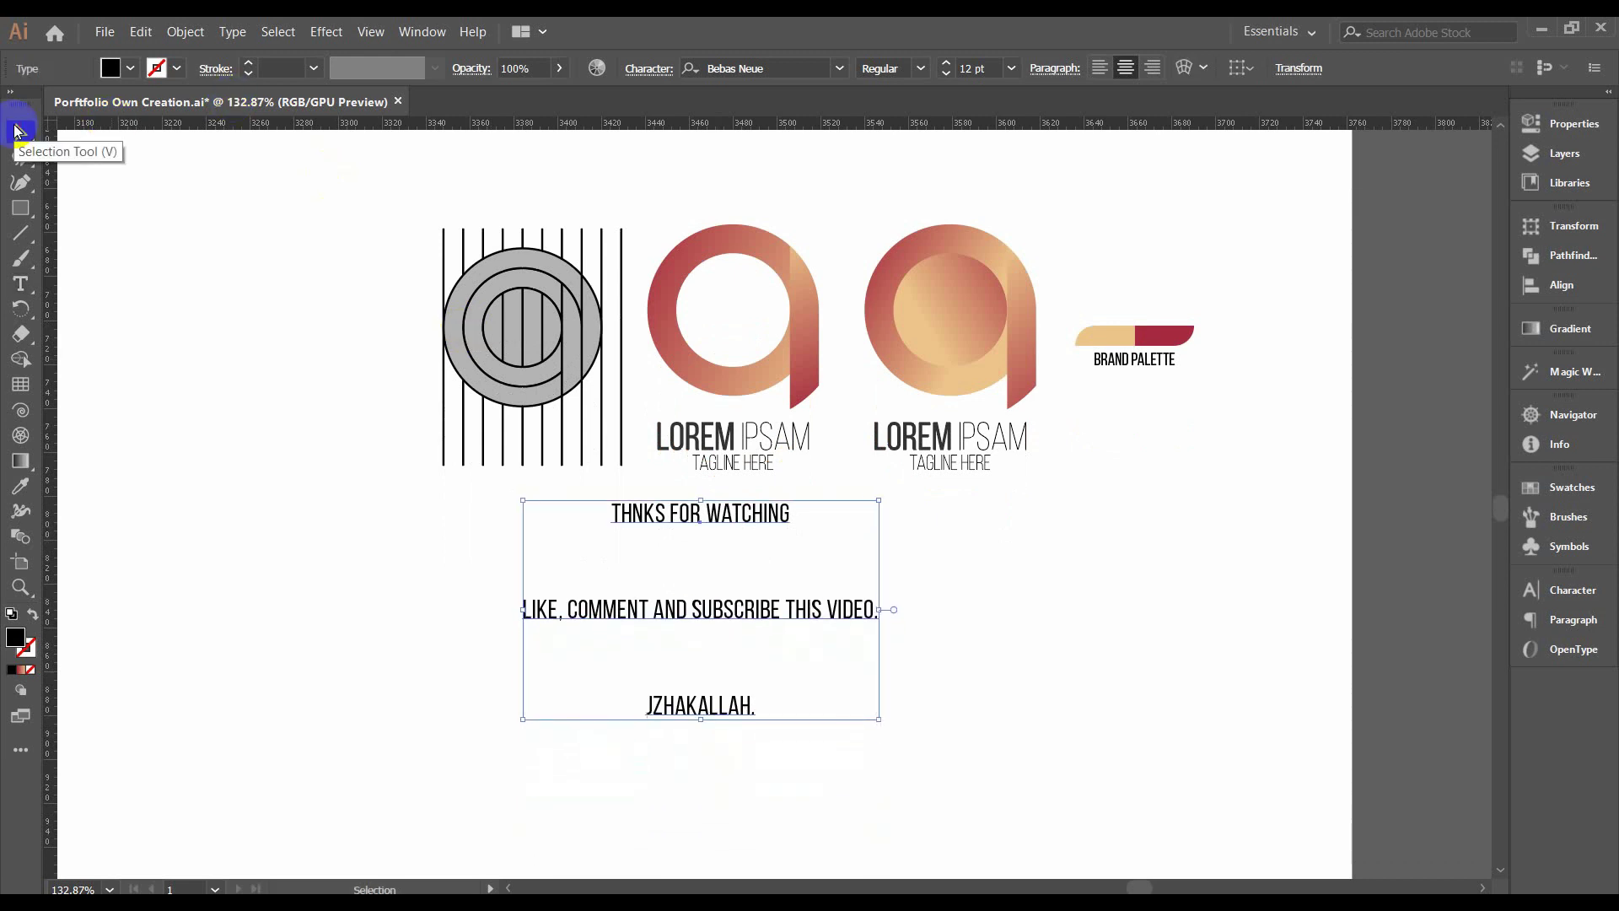
key("alt+Up")
key("alt+Up")
key("alt+Up")
key("alt+Up")
key("alt+Up")
key("alt+Up")
key("alt+Up")
key("alt+Up")
key("alt+Up")
key("alt+Up")
key("alt+Up")
key("alt+Up")
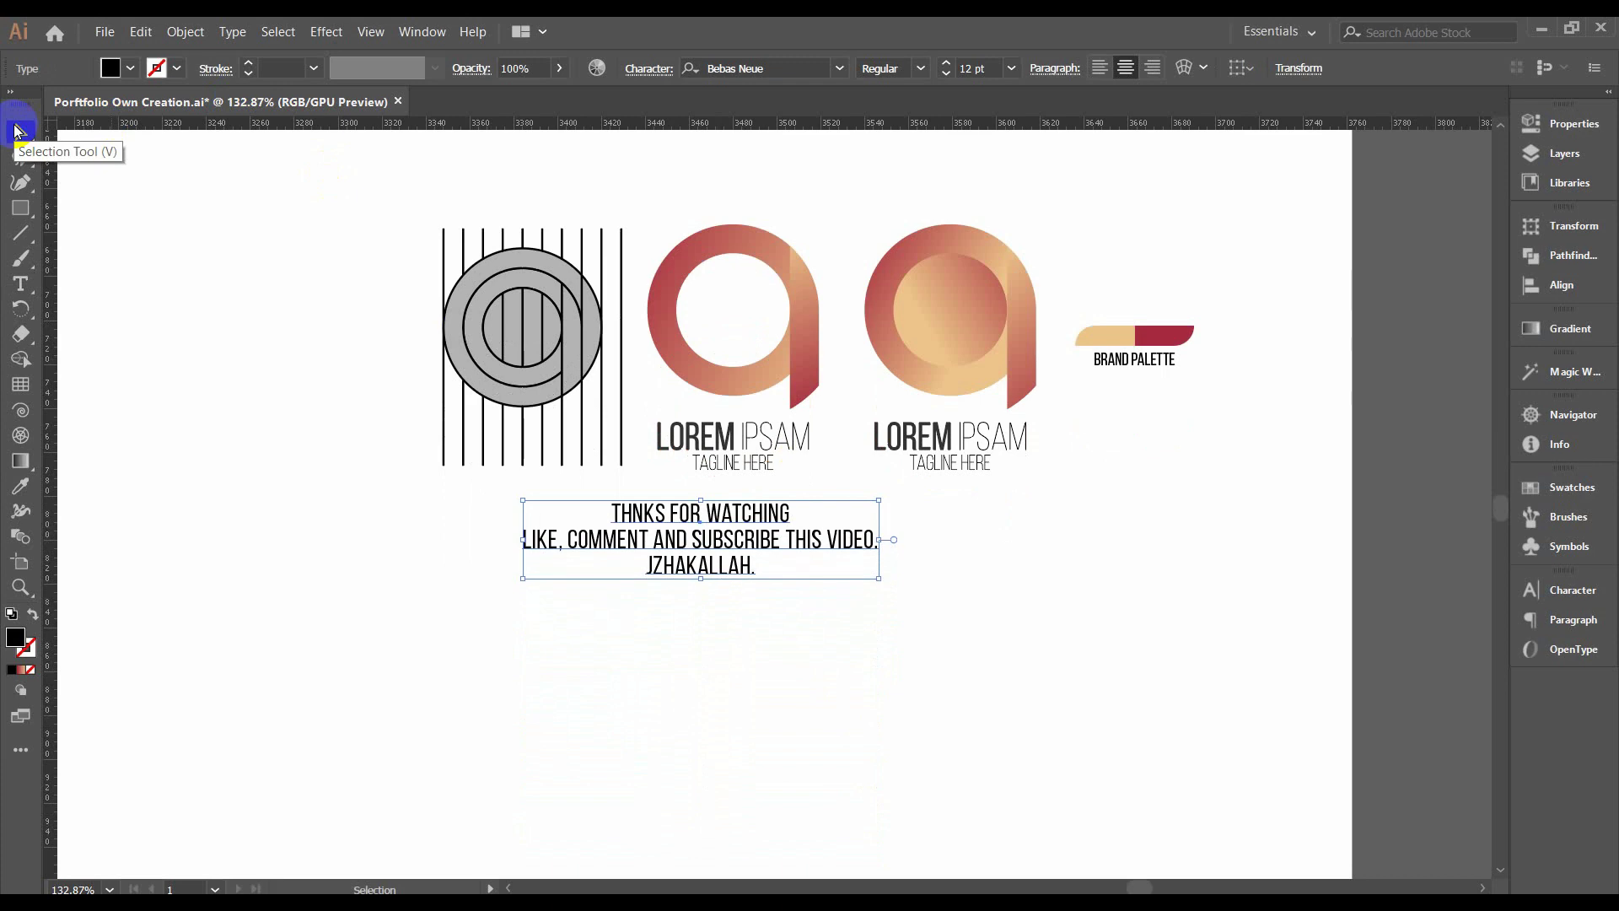
key("ctrl+shift+a")
mouse_move(703, 488)
left_mouse_down()
mouse_move(937, 731)
mouse_move(951, 457)
left_mouse_up()
scroll(767, 463, "up", 1)
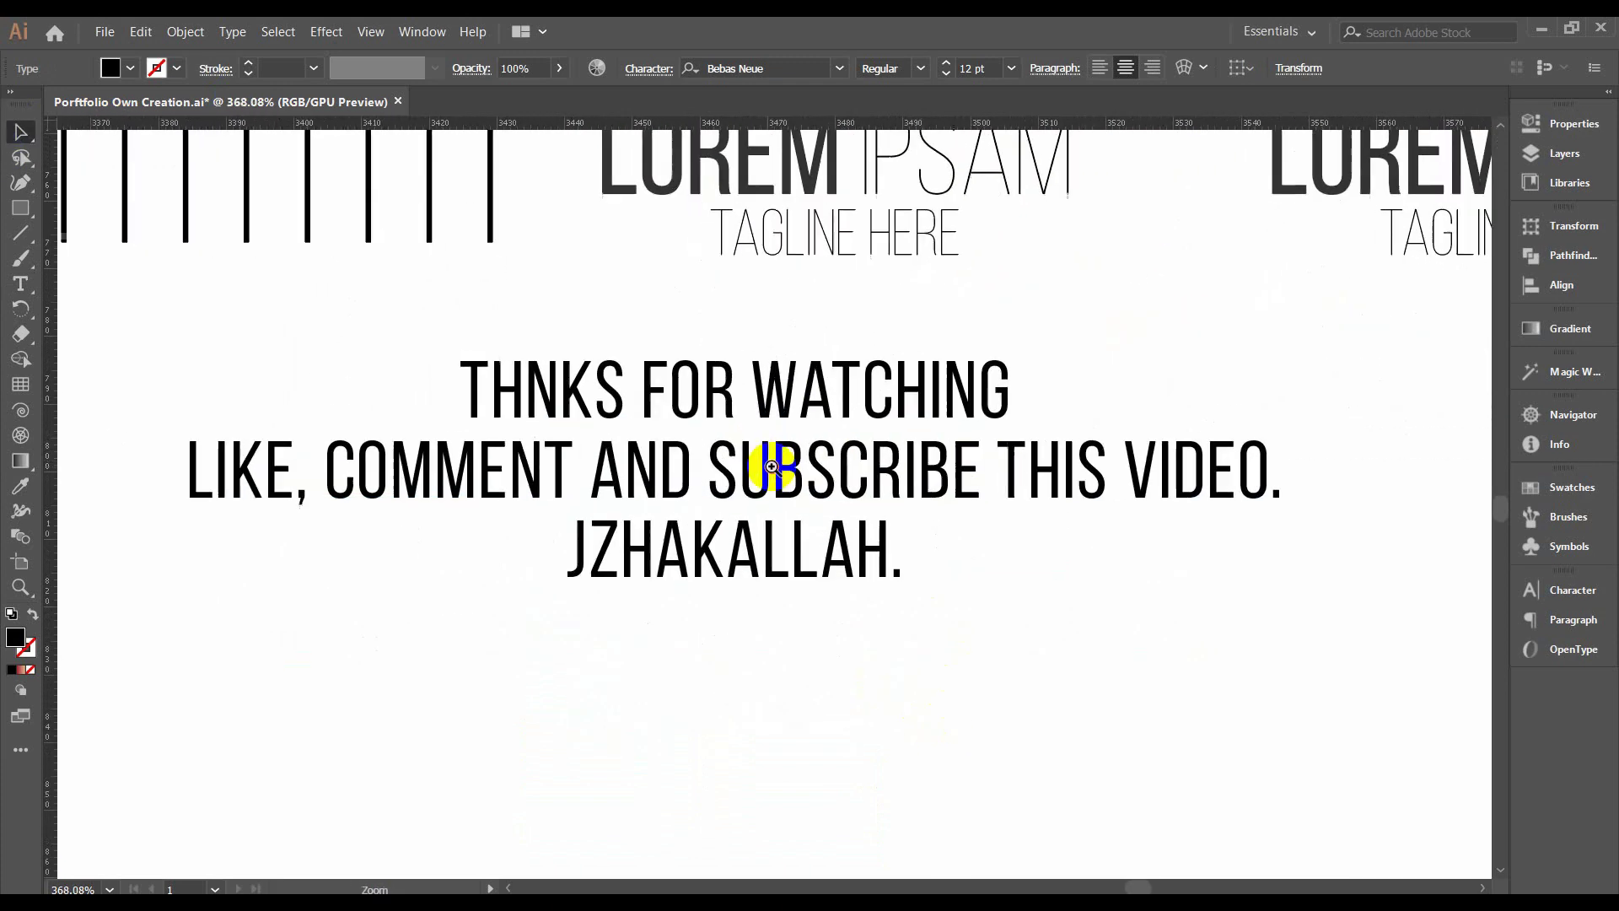